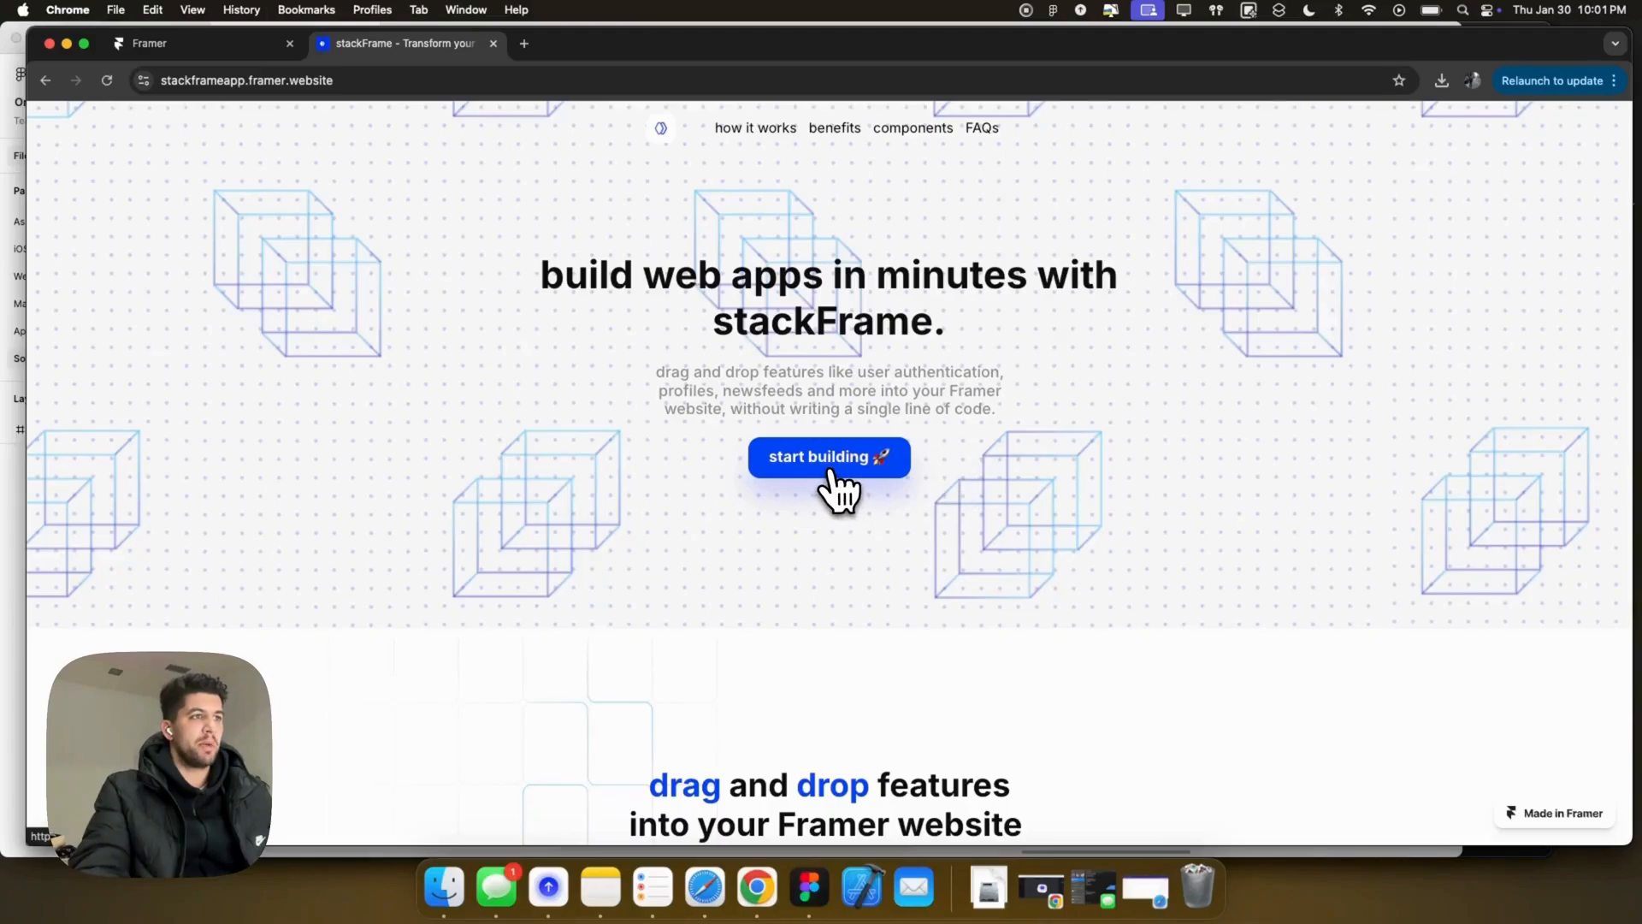
Step: Open Project 1 from the stackFrame dashboard and remix its component file in Framer
left_click(829, 469)
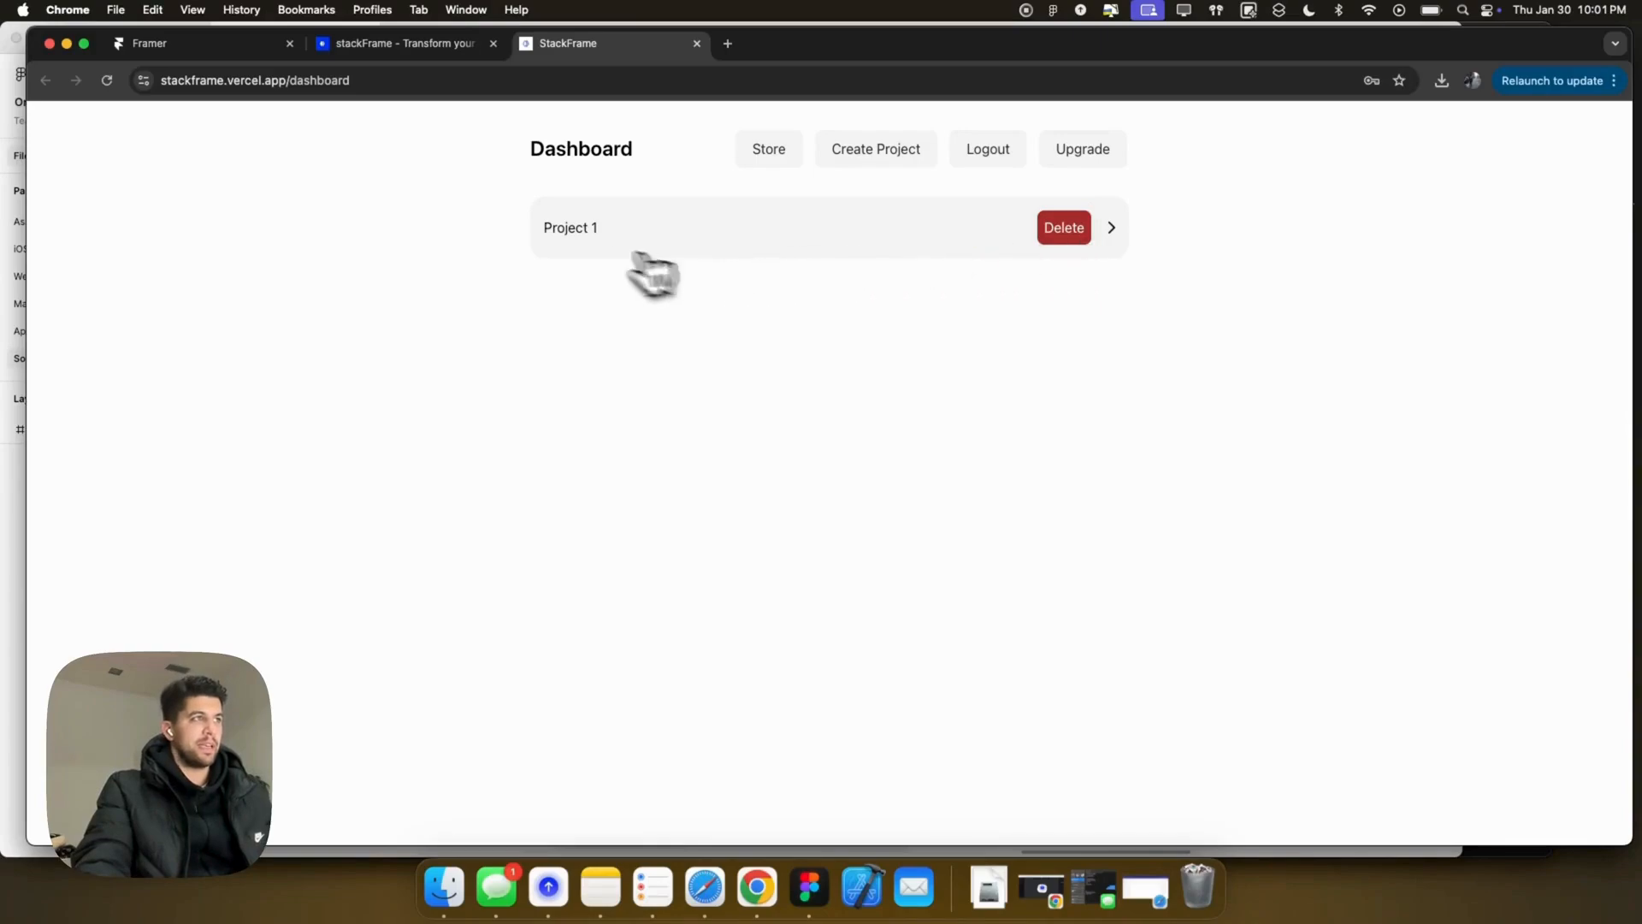
left_click(568, 229)
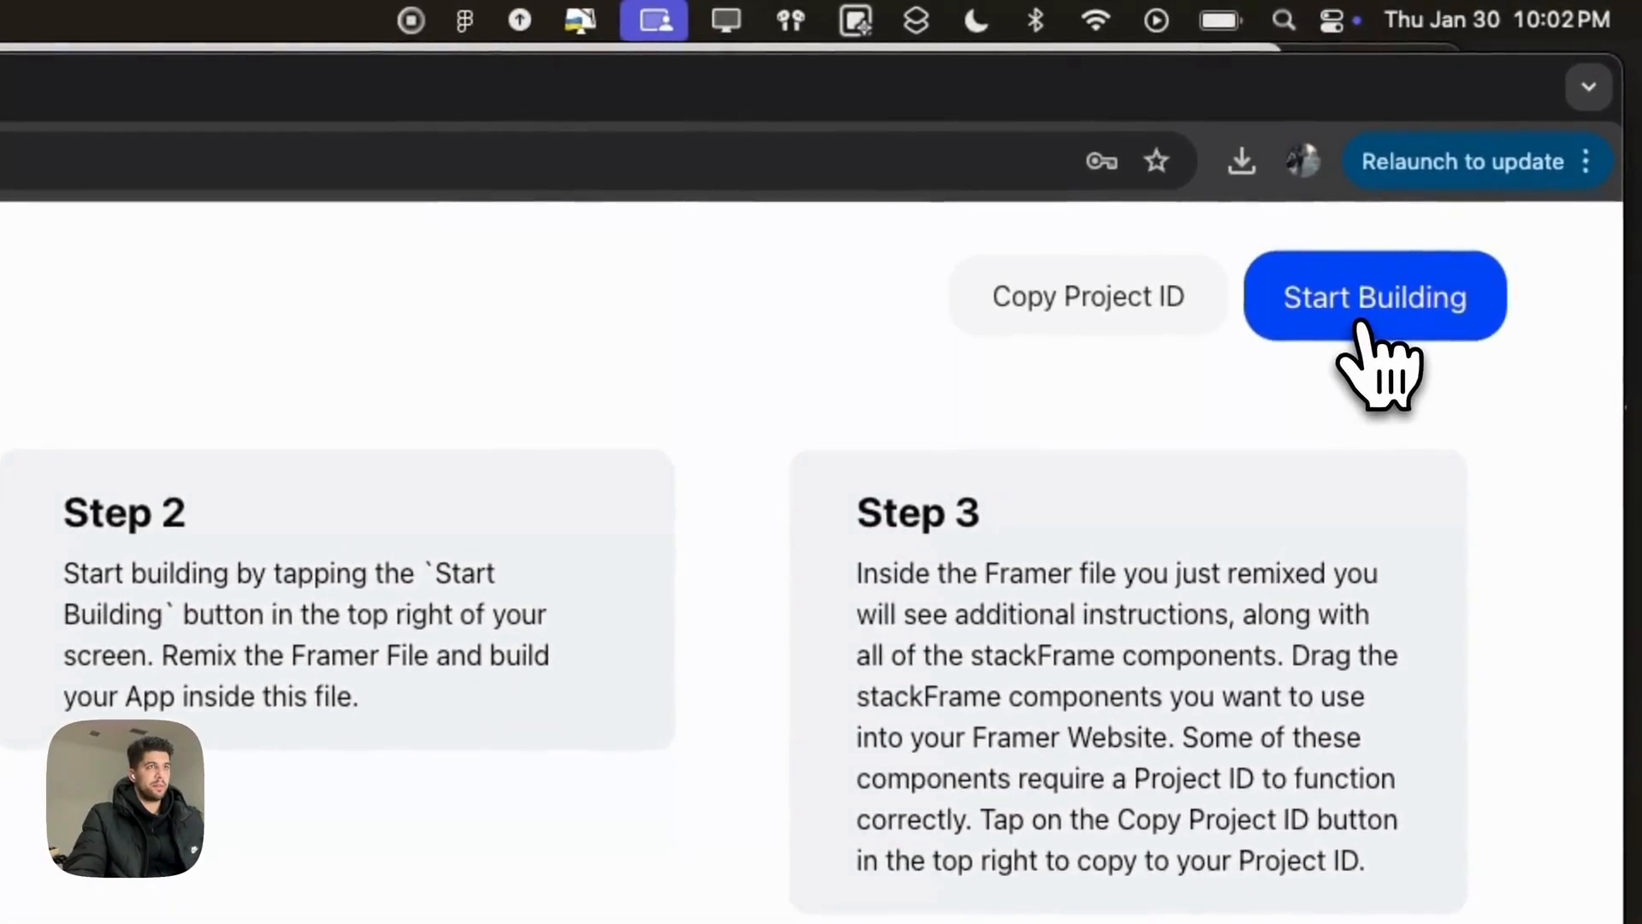
left_click(1364, 329)
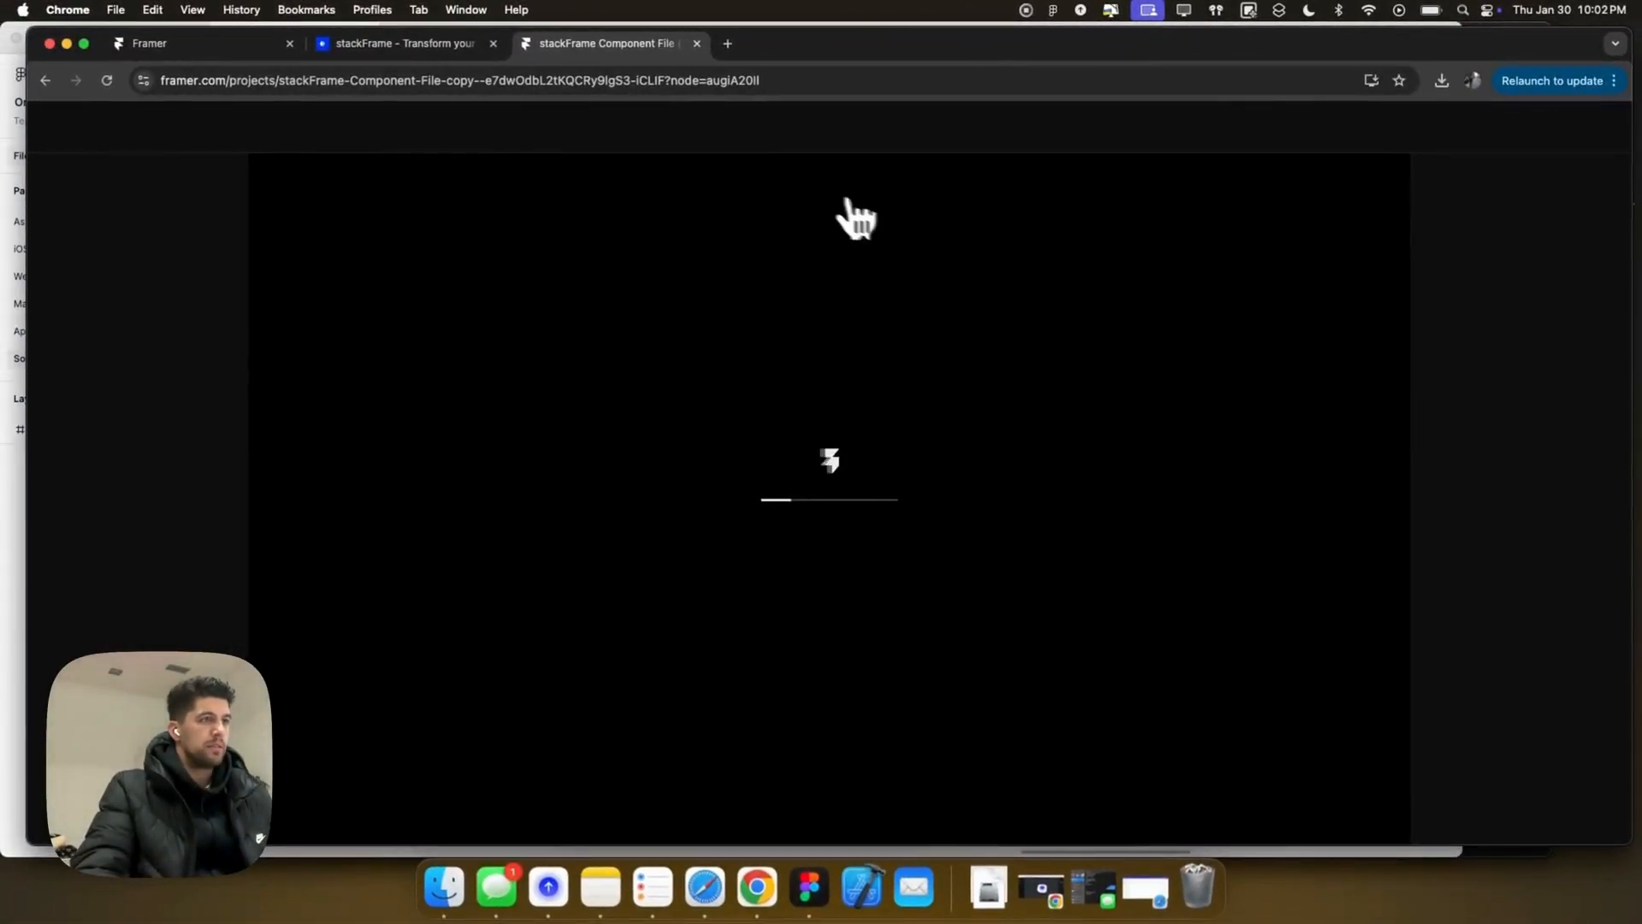
Step: Return to the stackFrame dashboard and reopen Project 1's setup page
left_click(436, 44)
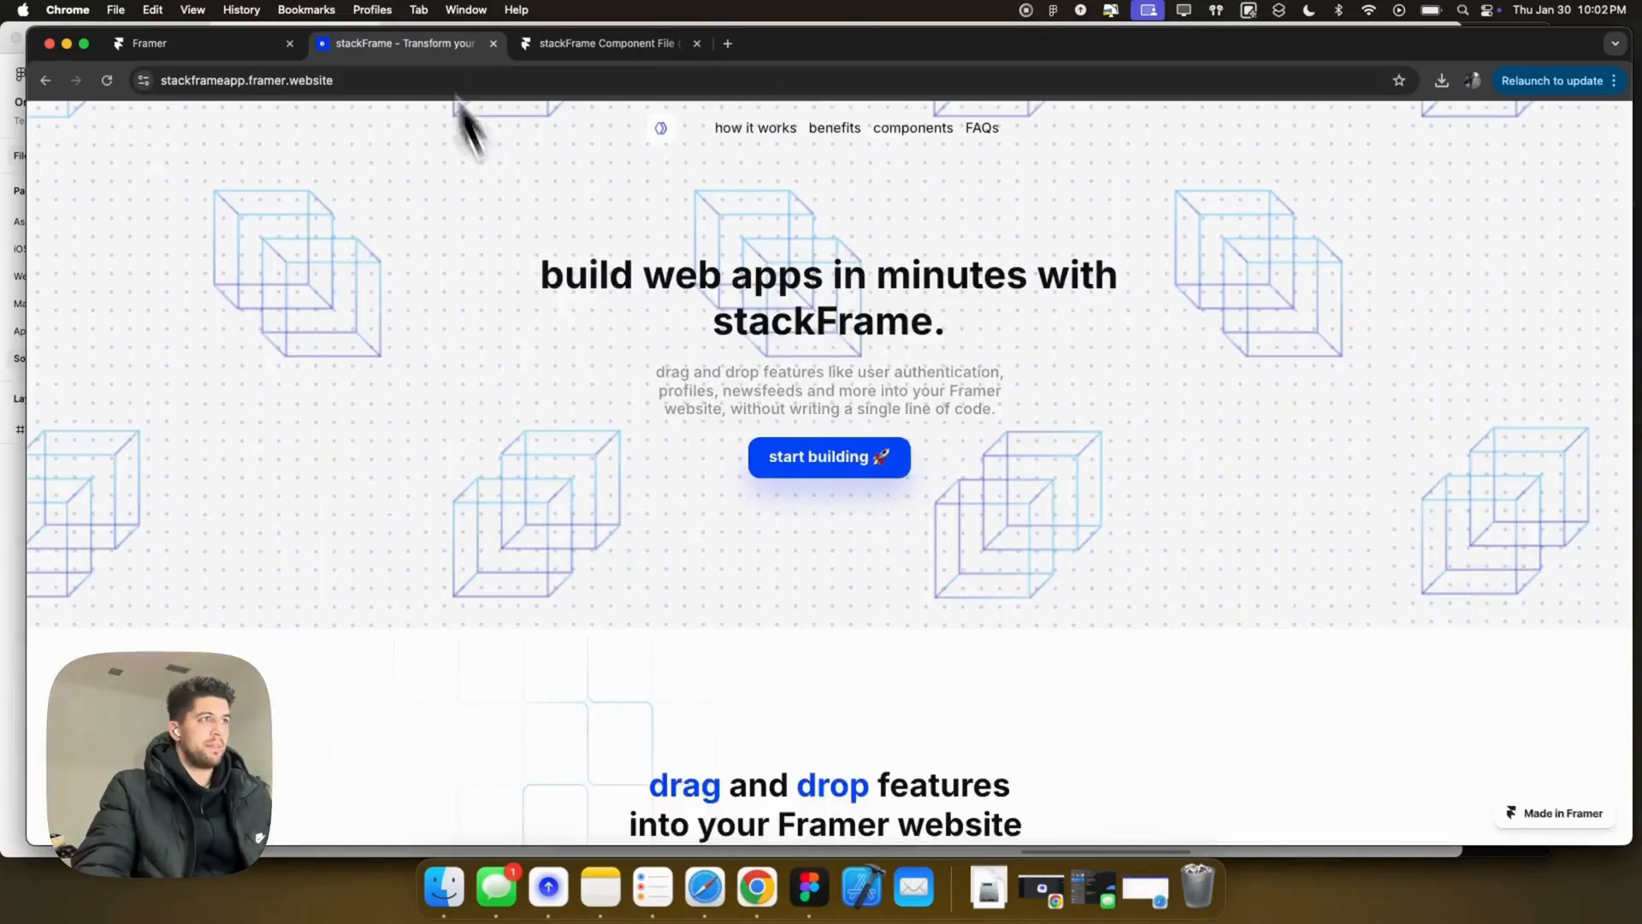
left_click(834, 453)
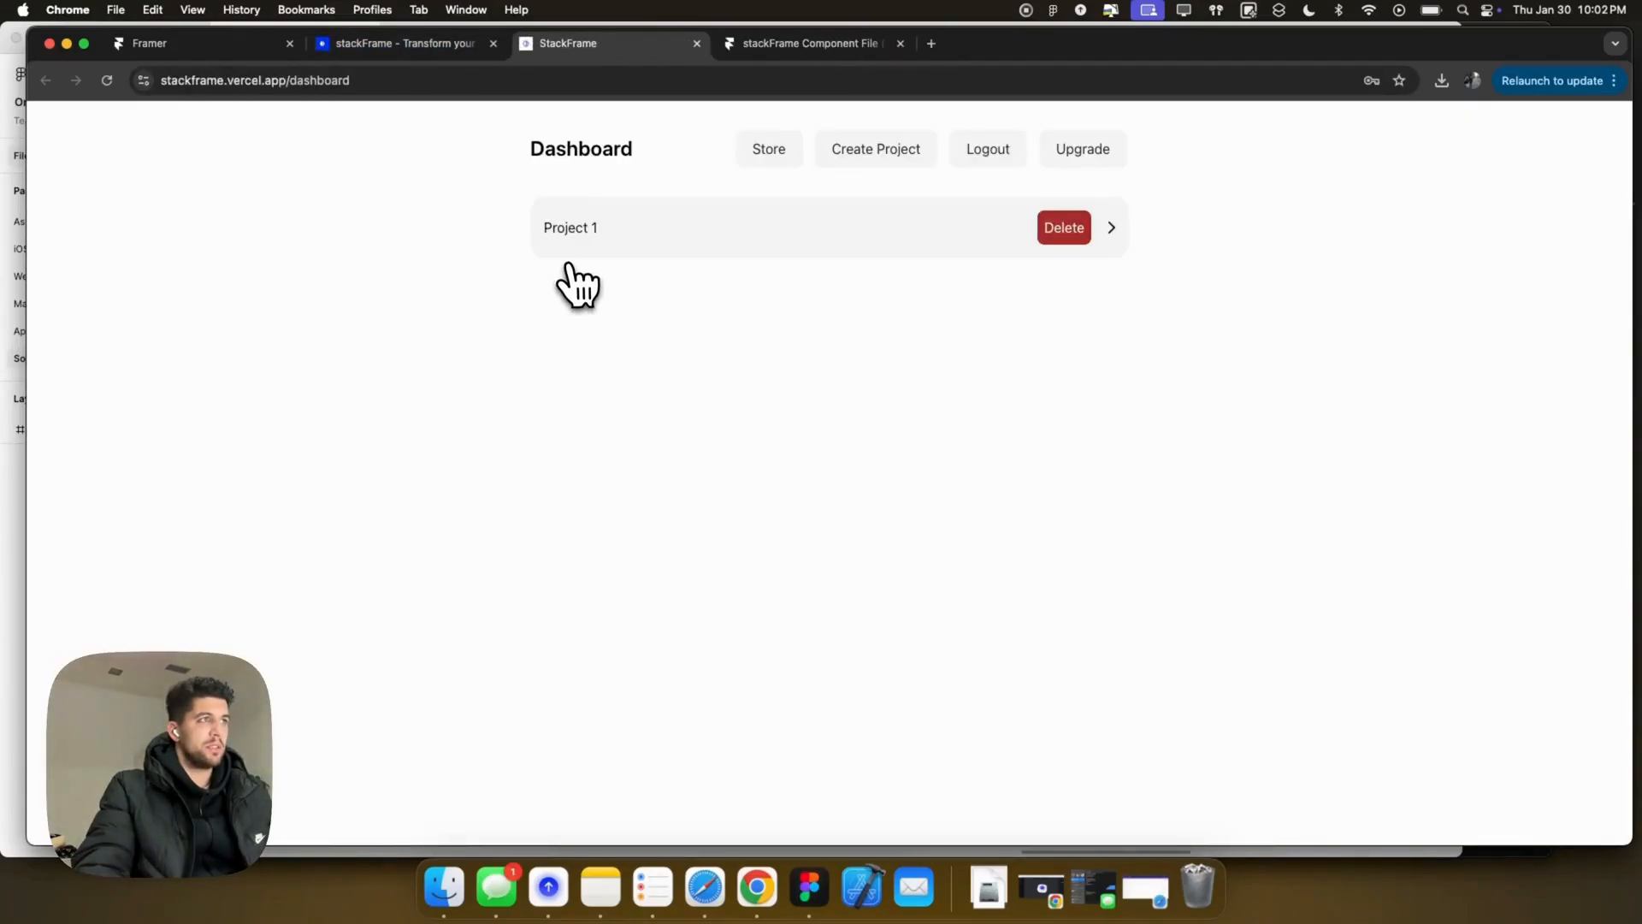
left_click(568, 243)
Step: Add the remixed stackFrame component file to the Homebase workspace and go back to its page list
left_click(816, 44)
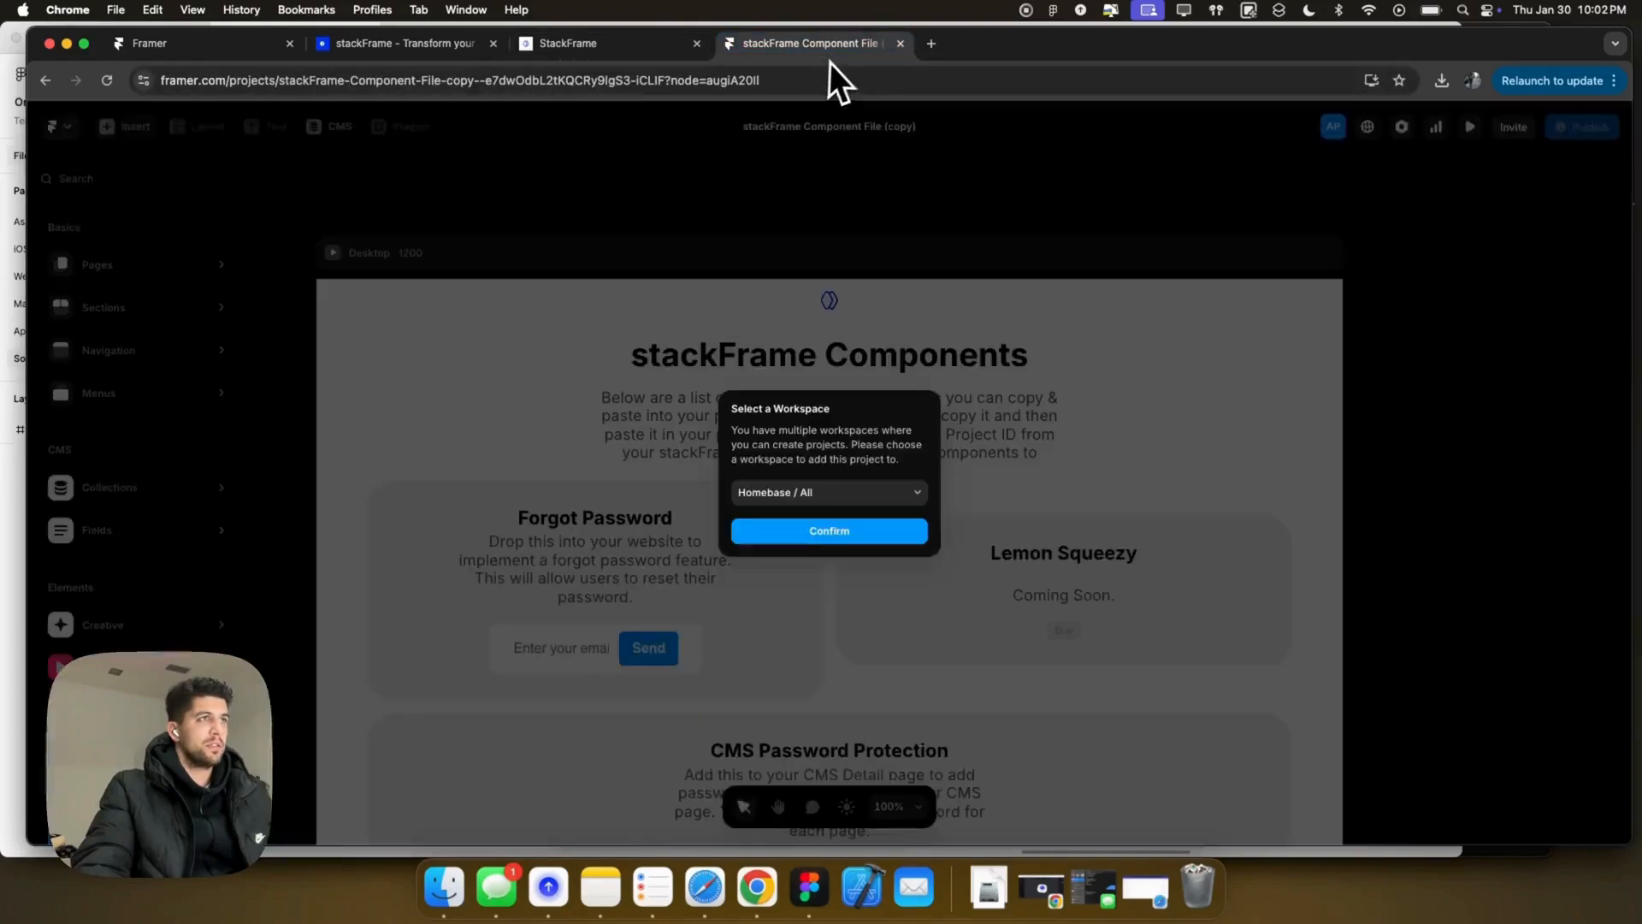
left_click(826, 532)
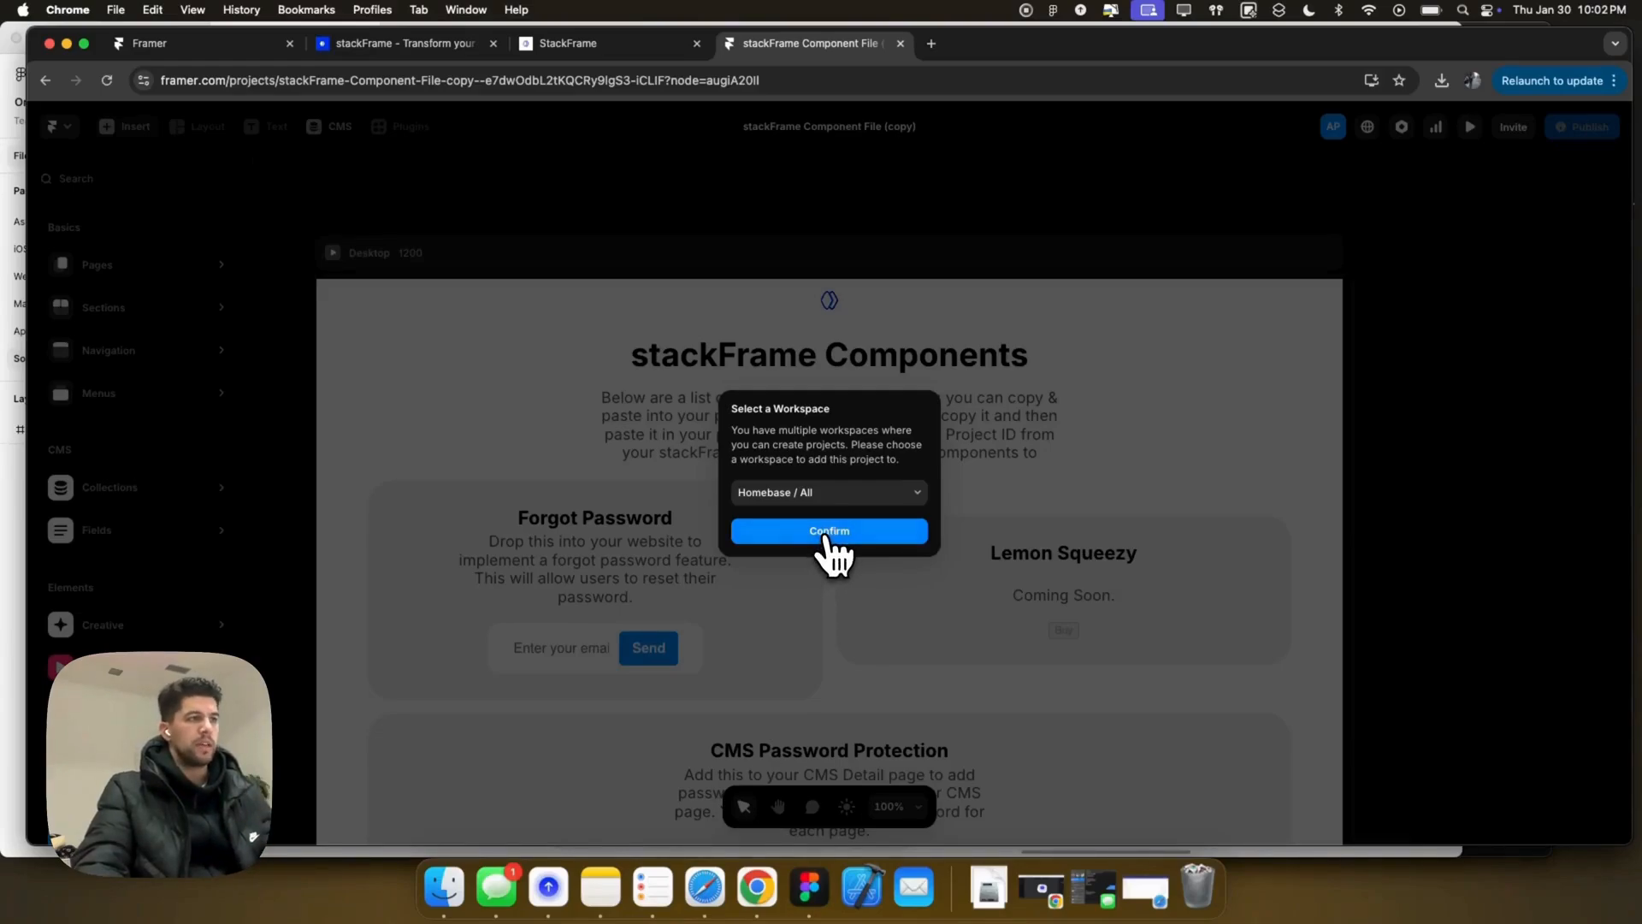
mouse_move(137, 264)
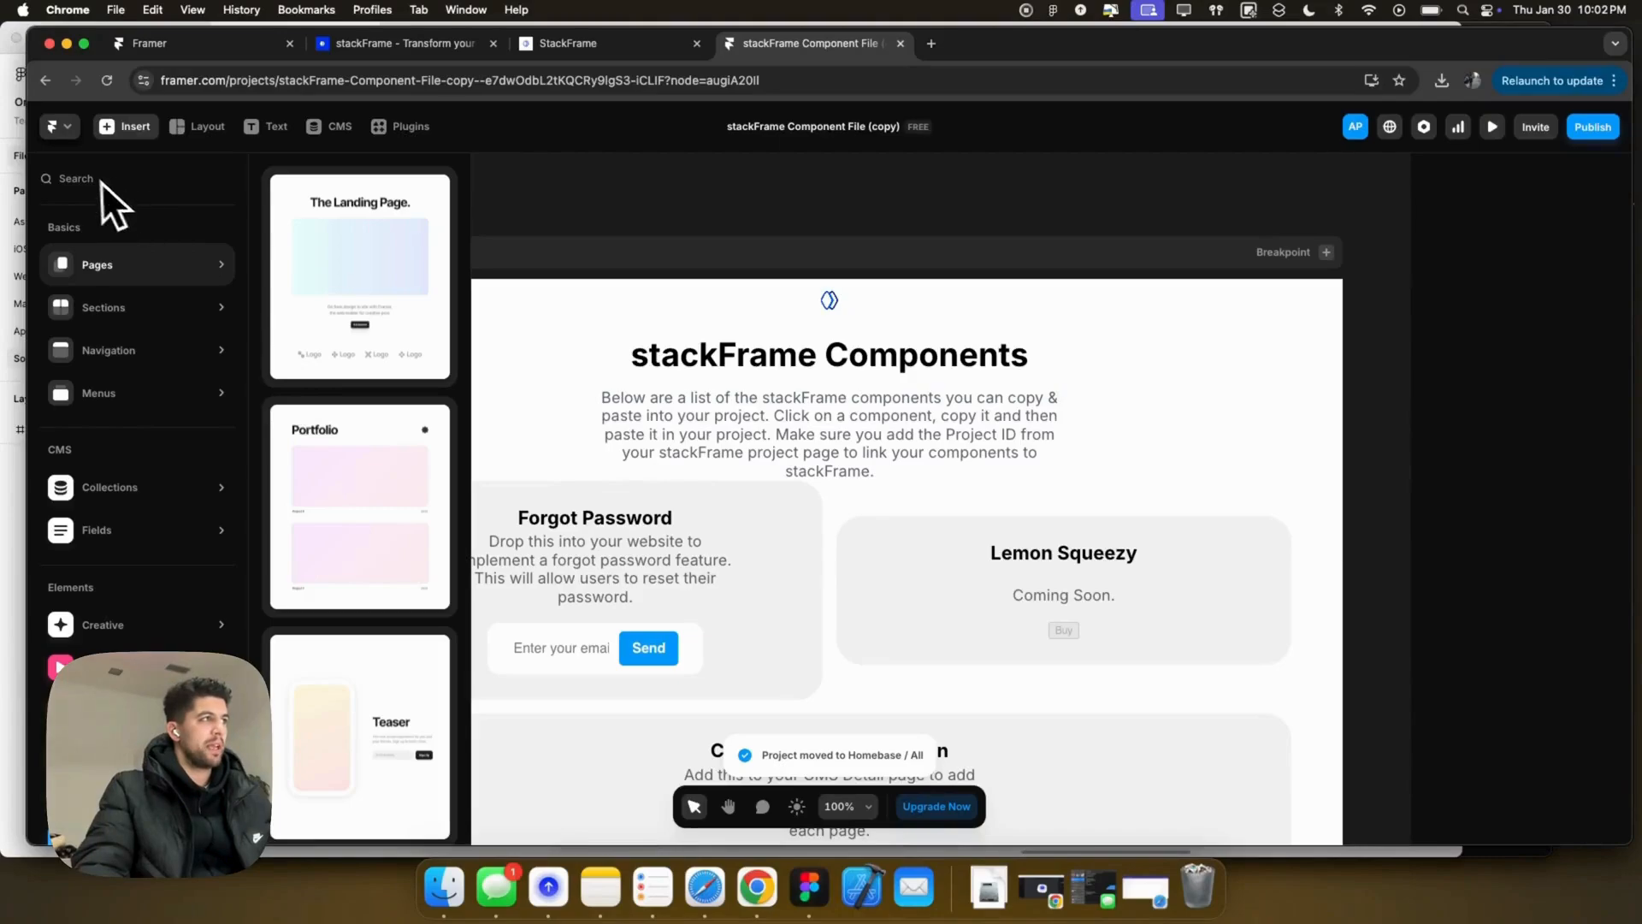
left_click(558, 207)
scroll(770, 326, "down", 1)
scroll(769, 327, "down", 10)
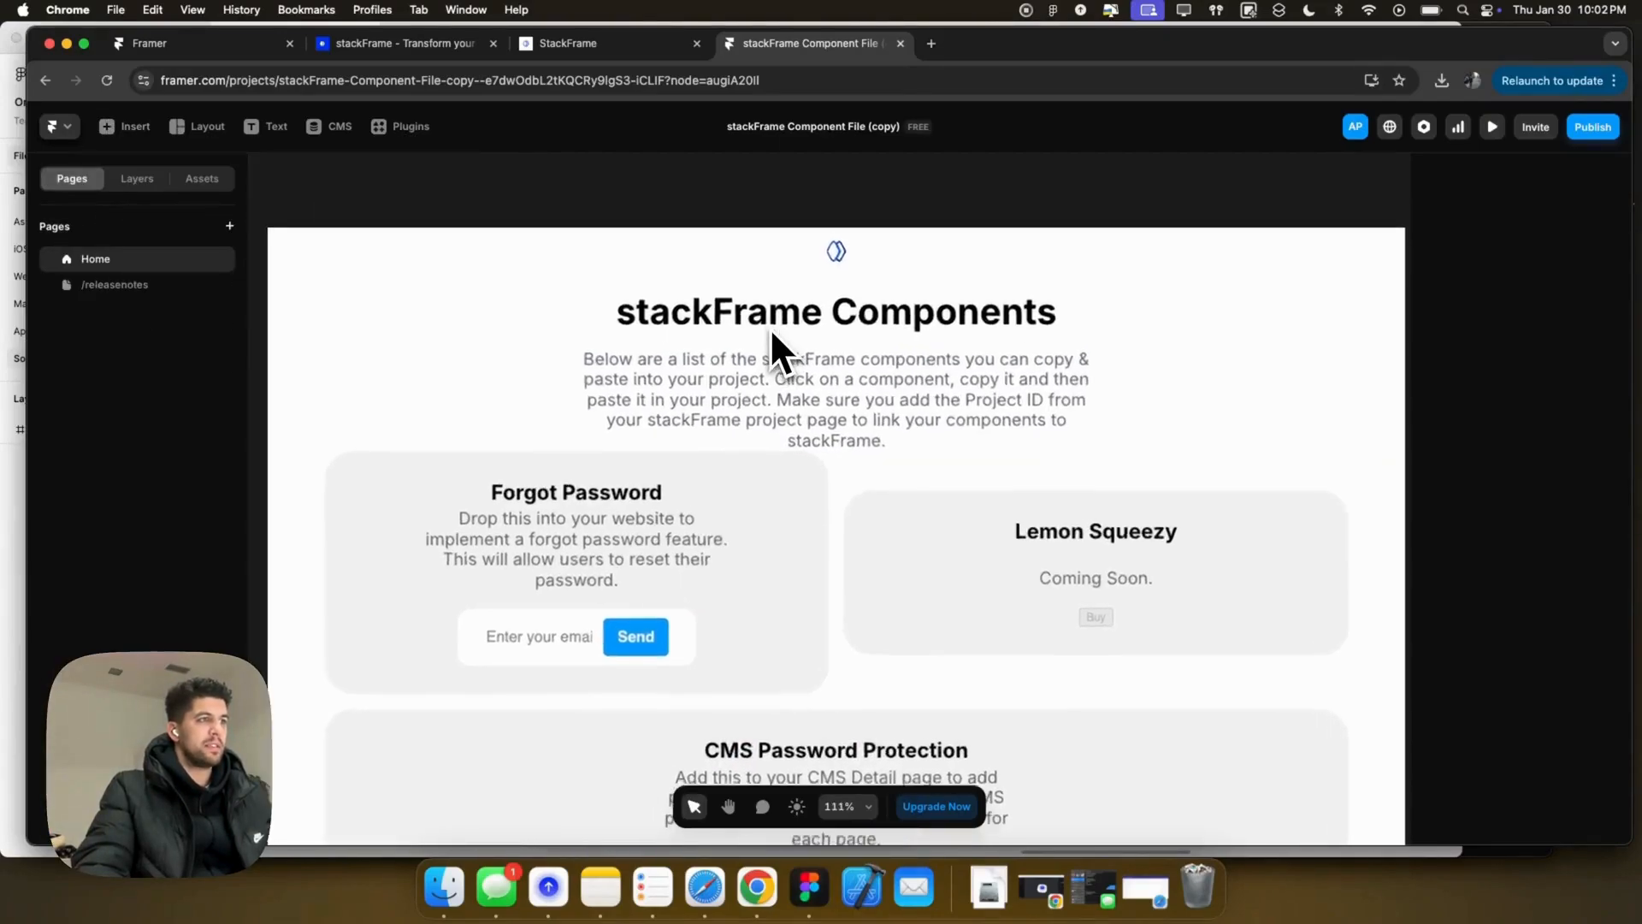
scroll(781, 336, "down", 2)
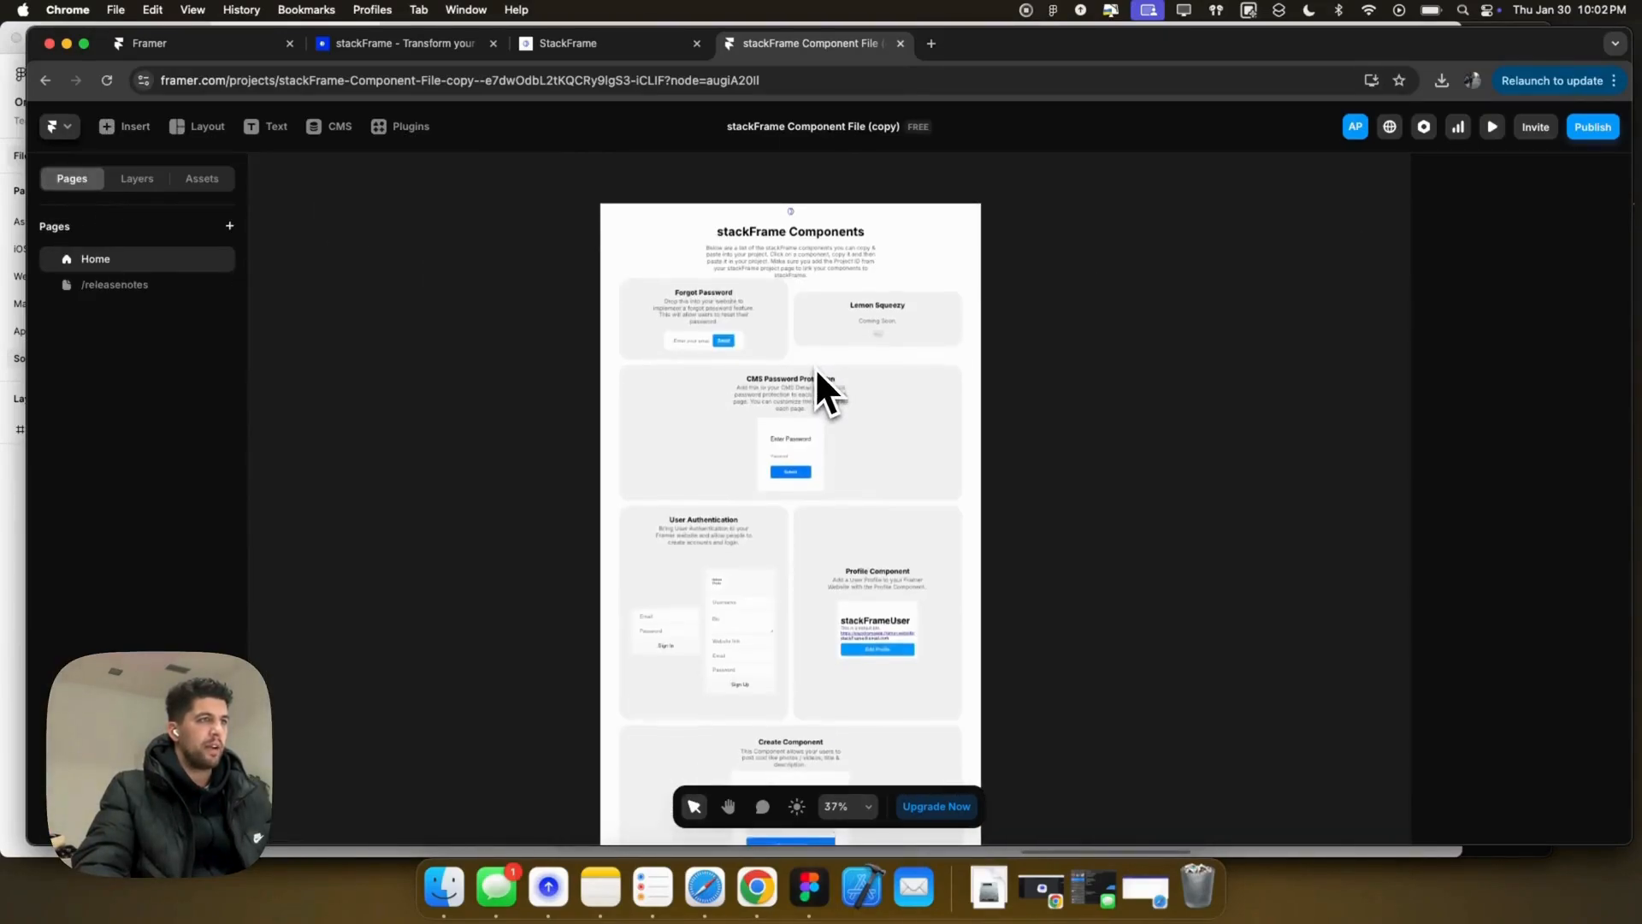
Step: Set the Desktop frame's gap between component cards to 25
left_click(863, 263)
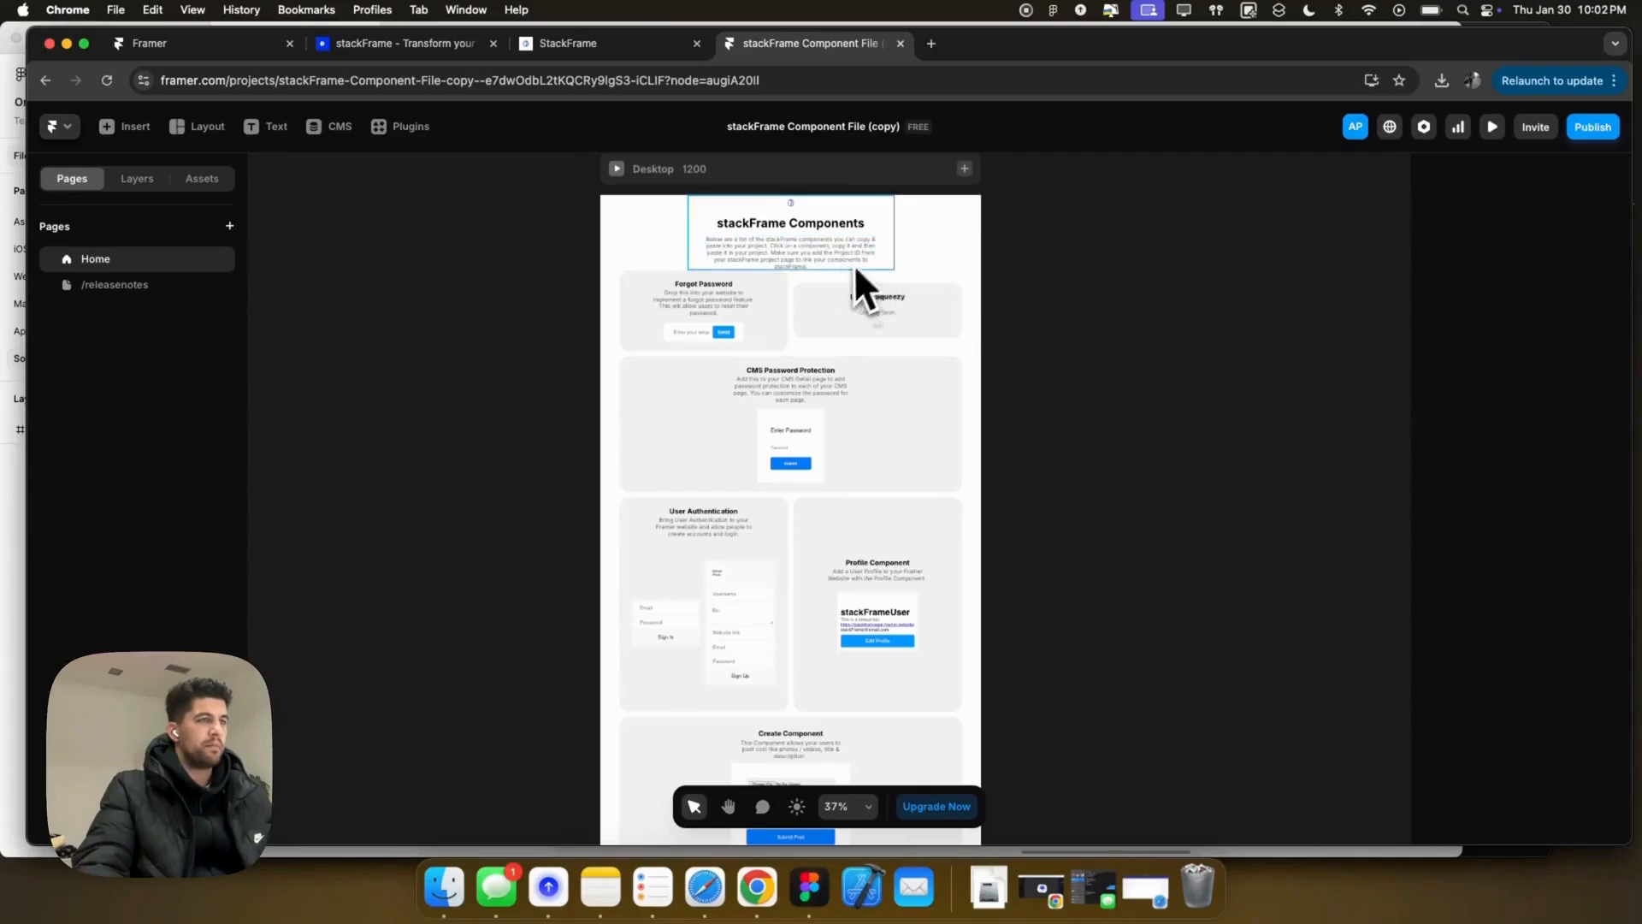
left_click(883, 219)
left_click(908, 180)
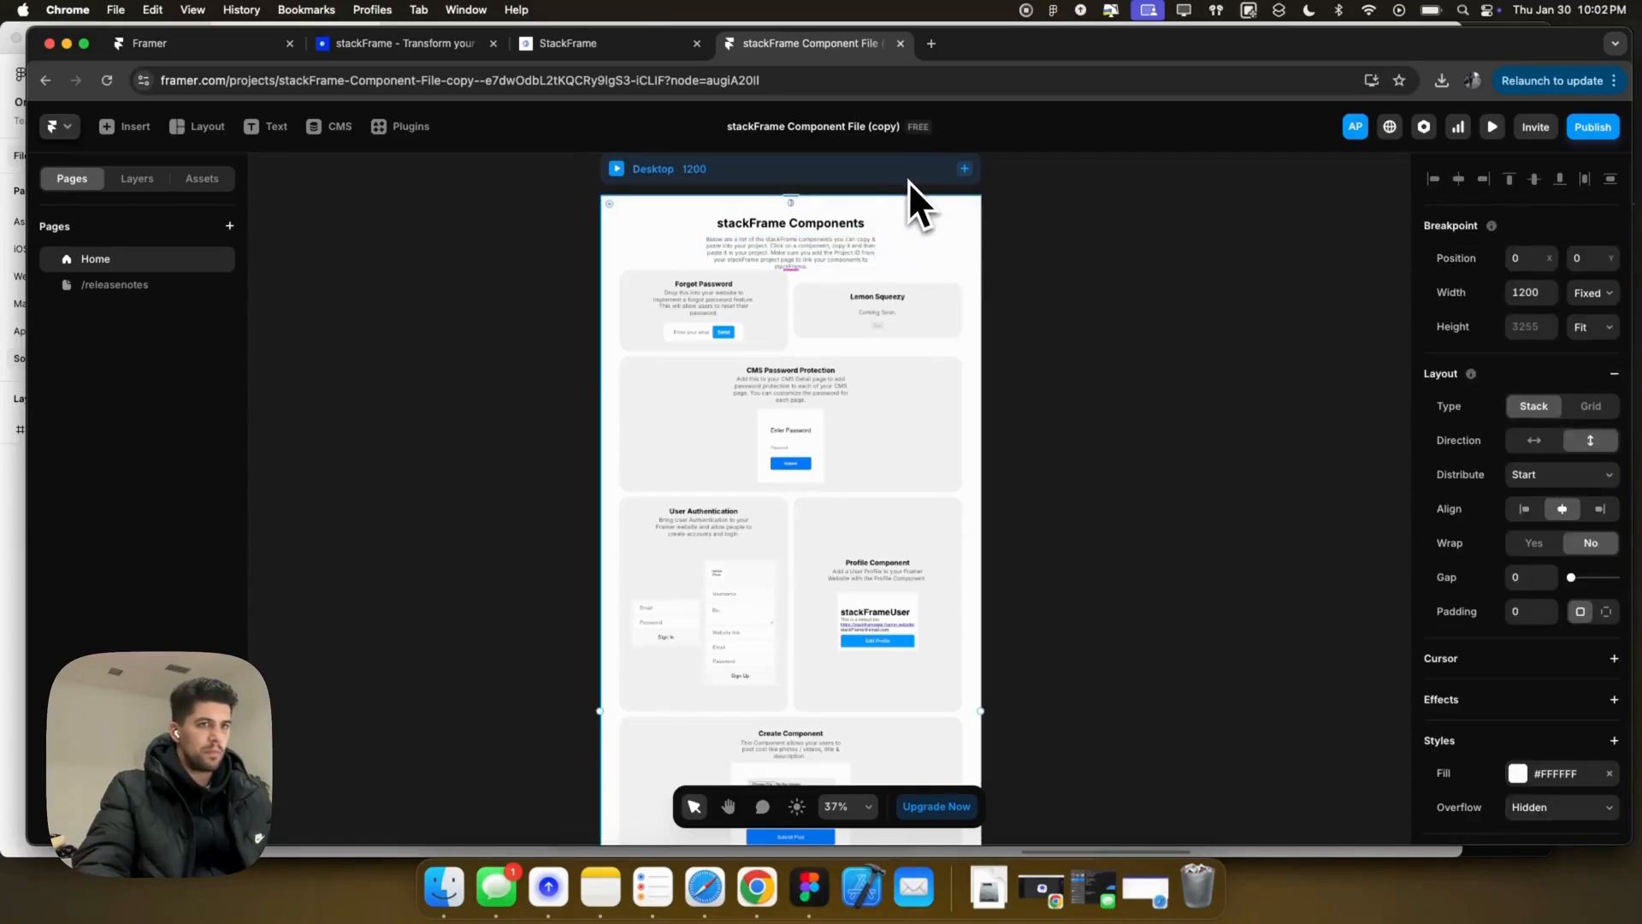
left_click(1530, 577)
type("25")
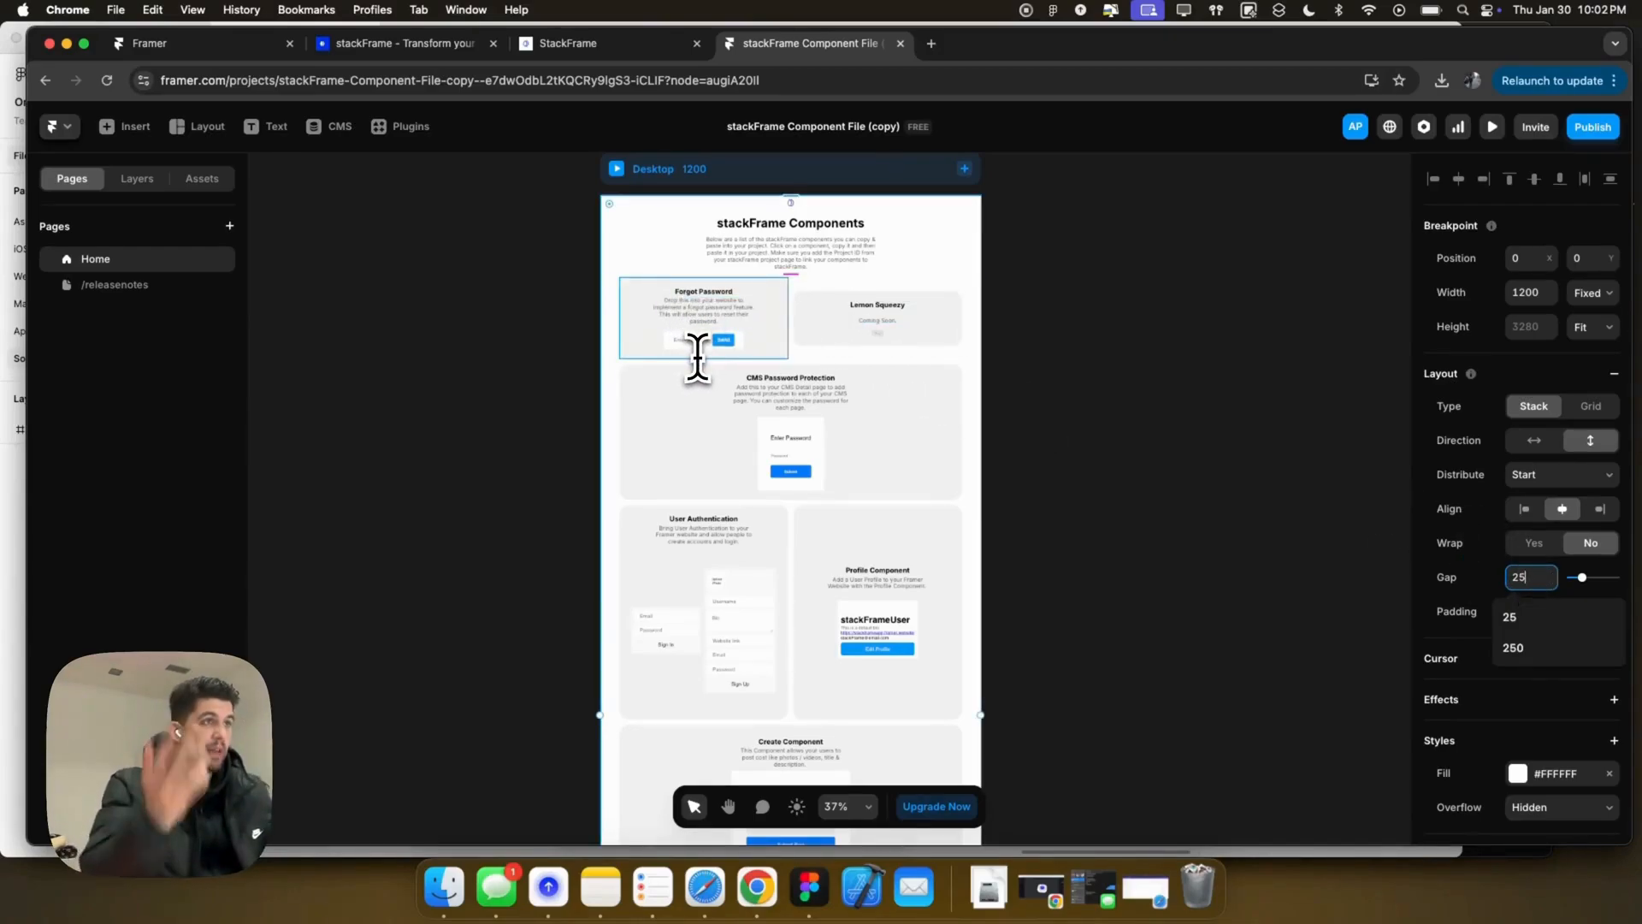
Step: Look over the CMS Password Protection, sign-in, Profile, Newsfeed and Create Post cards
scroll(706, 347, "down", 2)
scroll(706, 347, "up", 5)
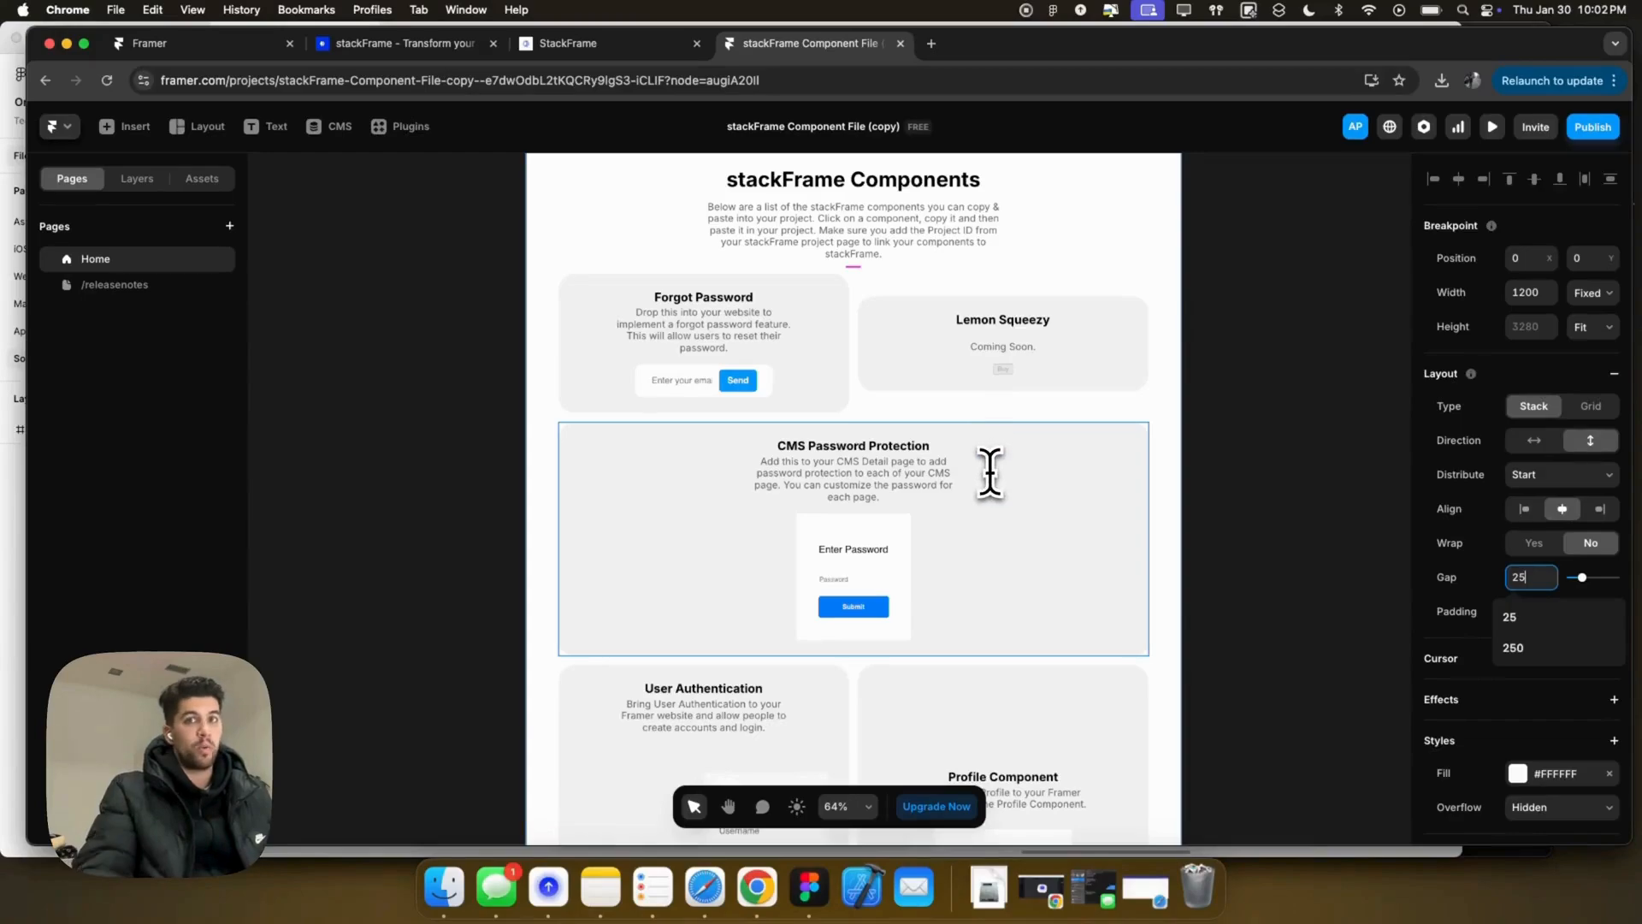
scroll(967, 519, "down", 3)
left_click(1146, 427)
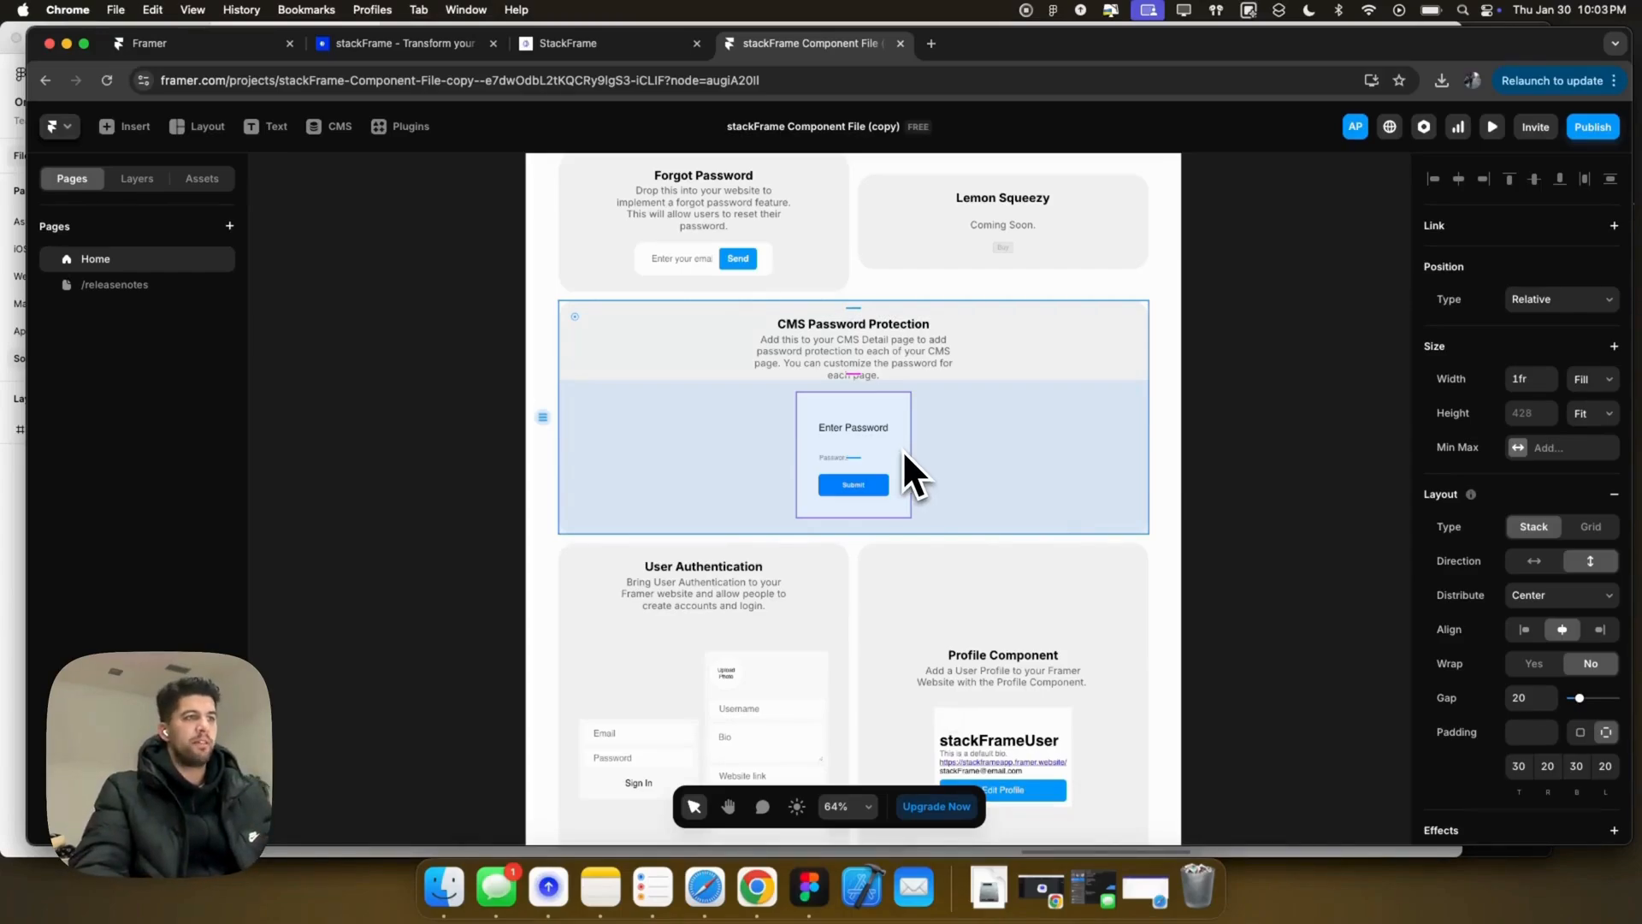
scroll(901, 450, "down", 5)
left_click(725, 564)
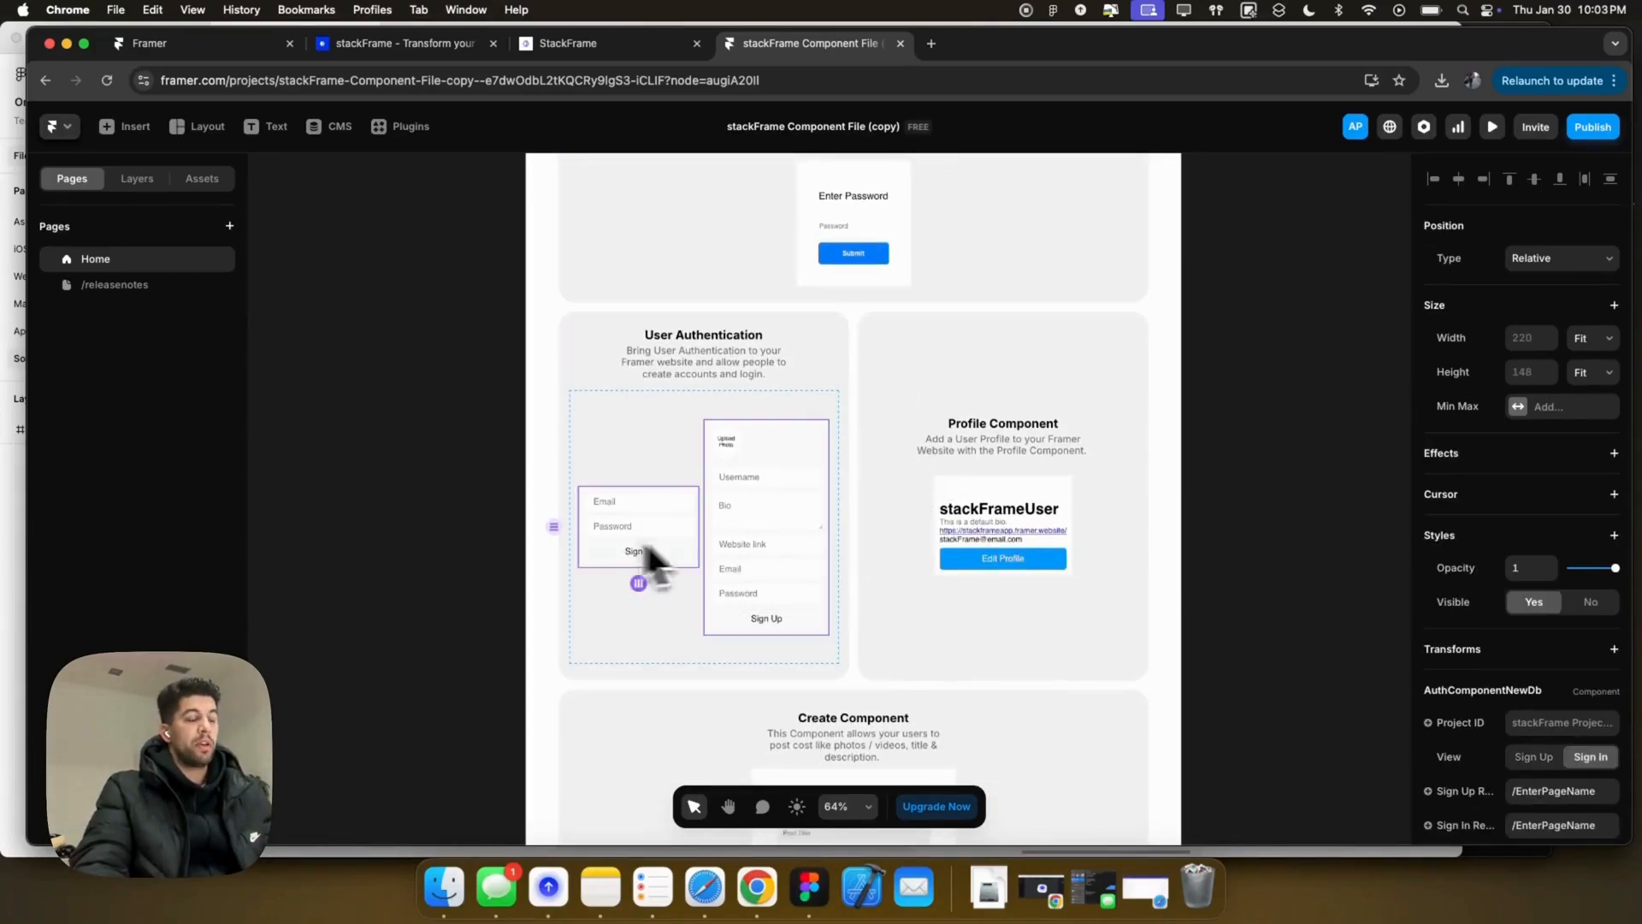
left_click(994, 528)
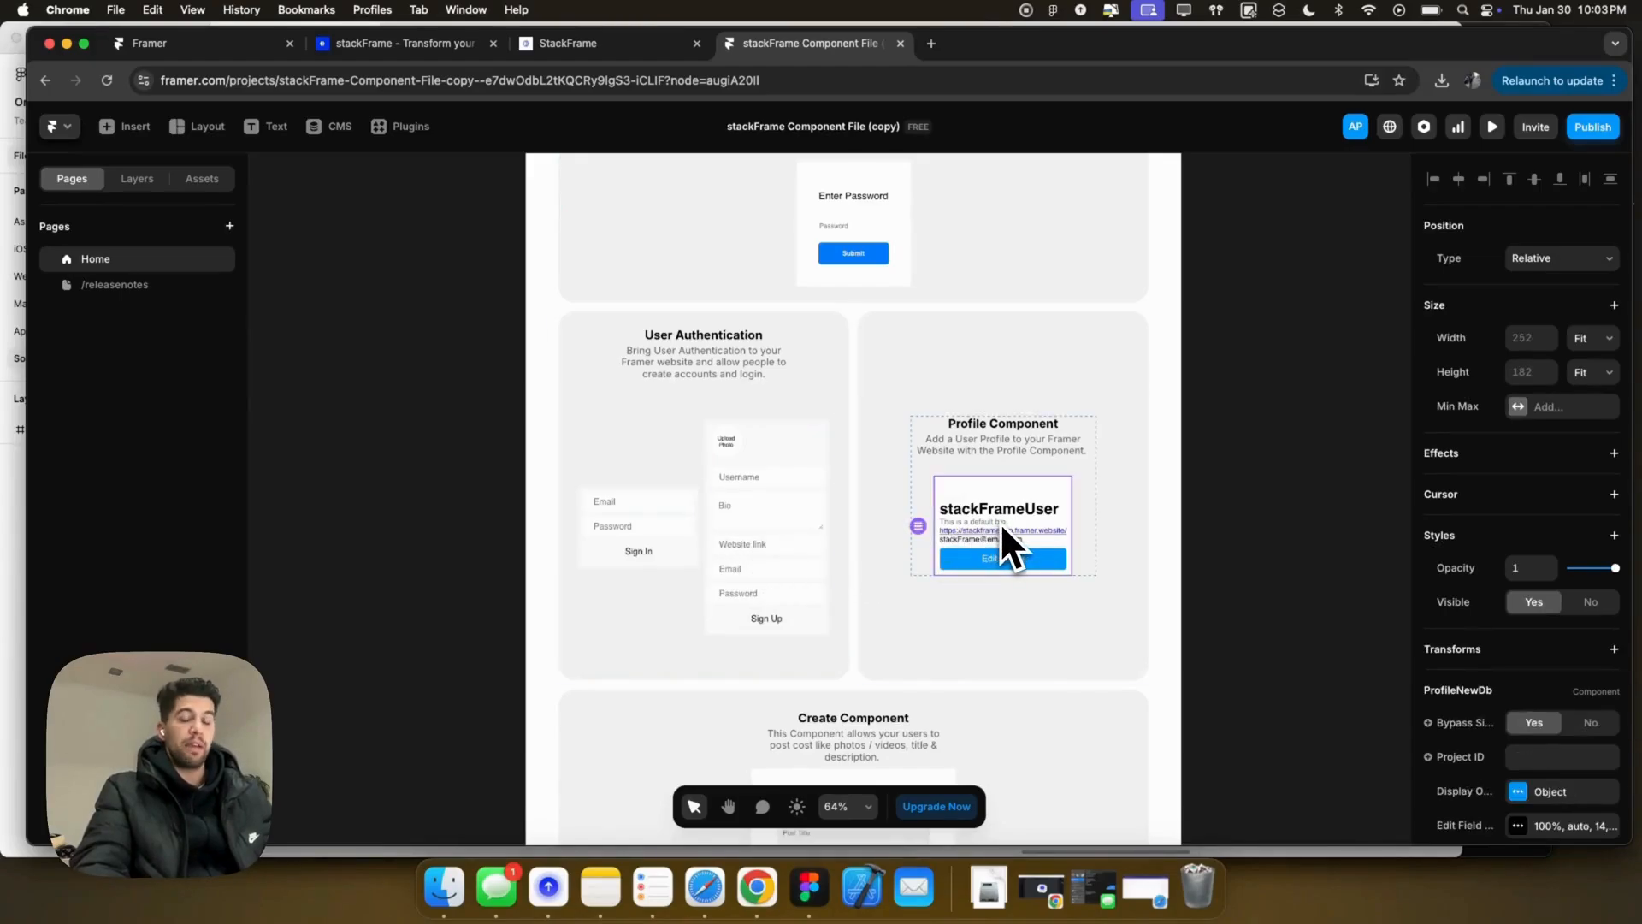
scroll(998, 521, "down", 9)
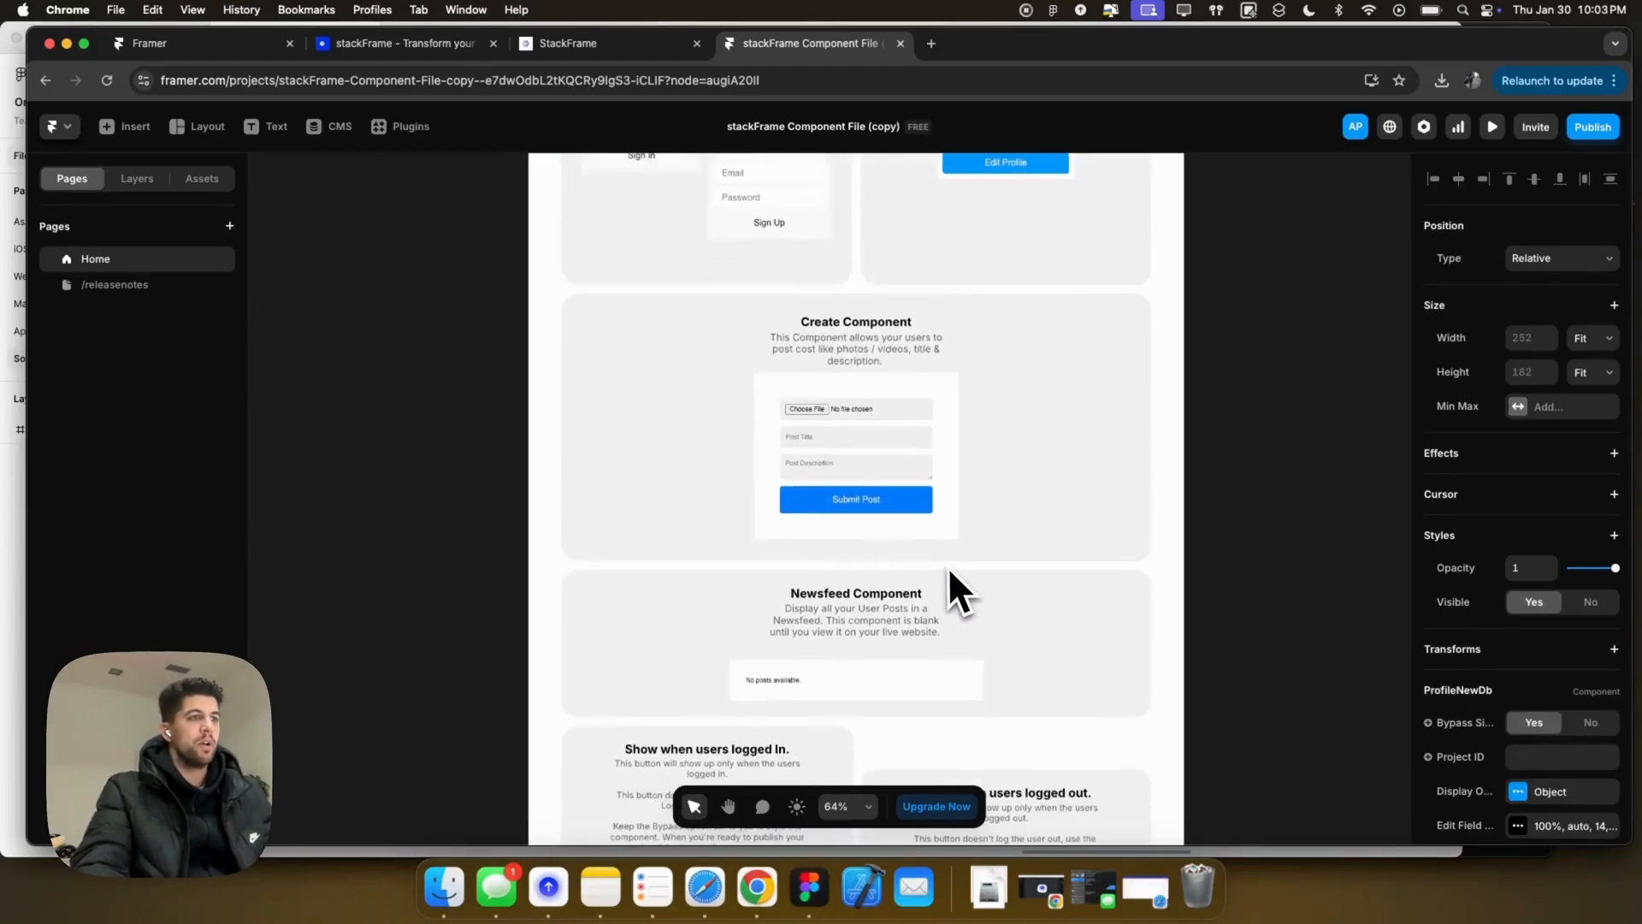
left_click(800, 677)
left_click(881, 488)
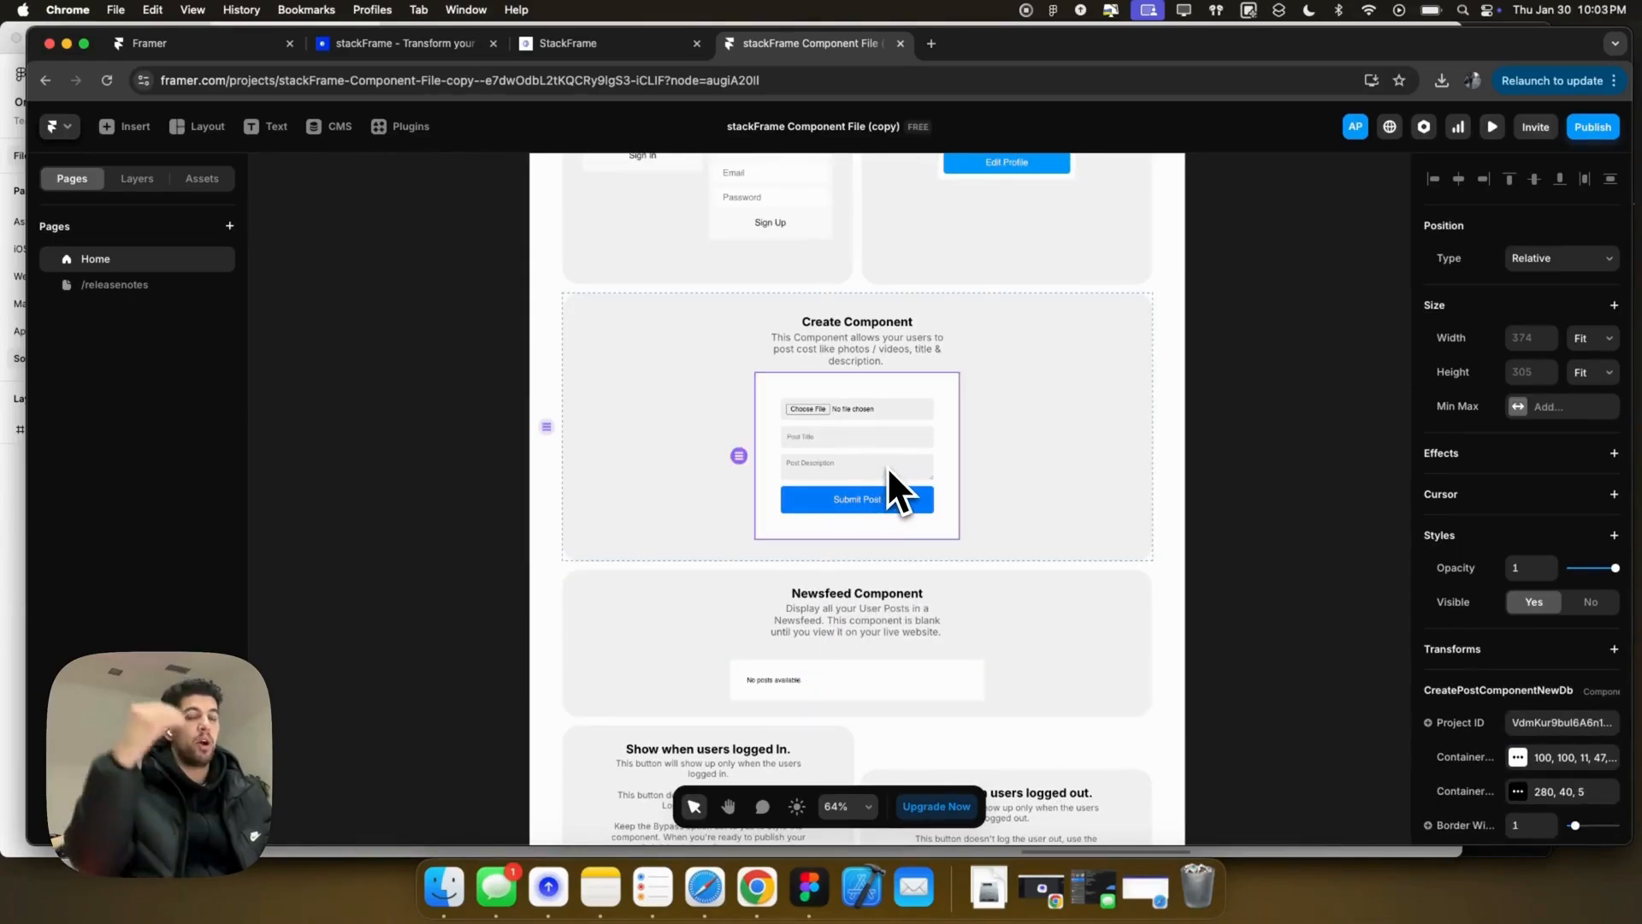
scroll(894, 470, "down", 5)
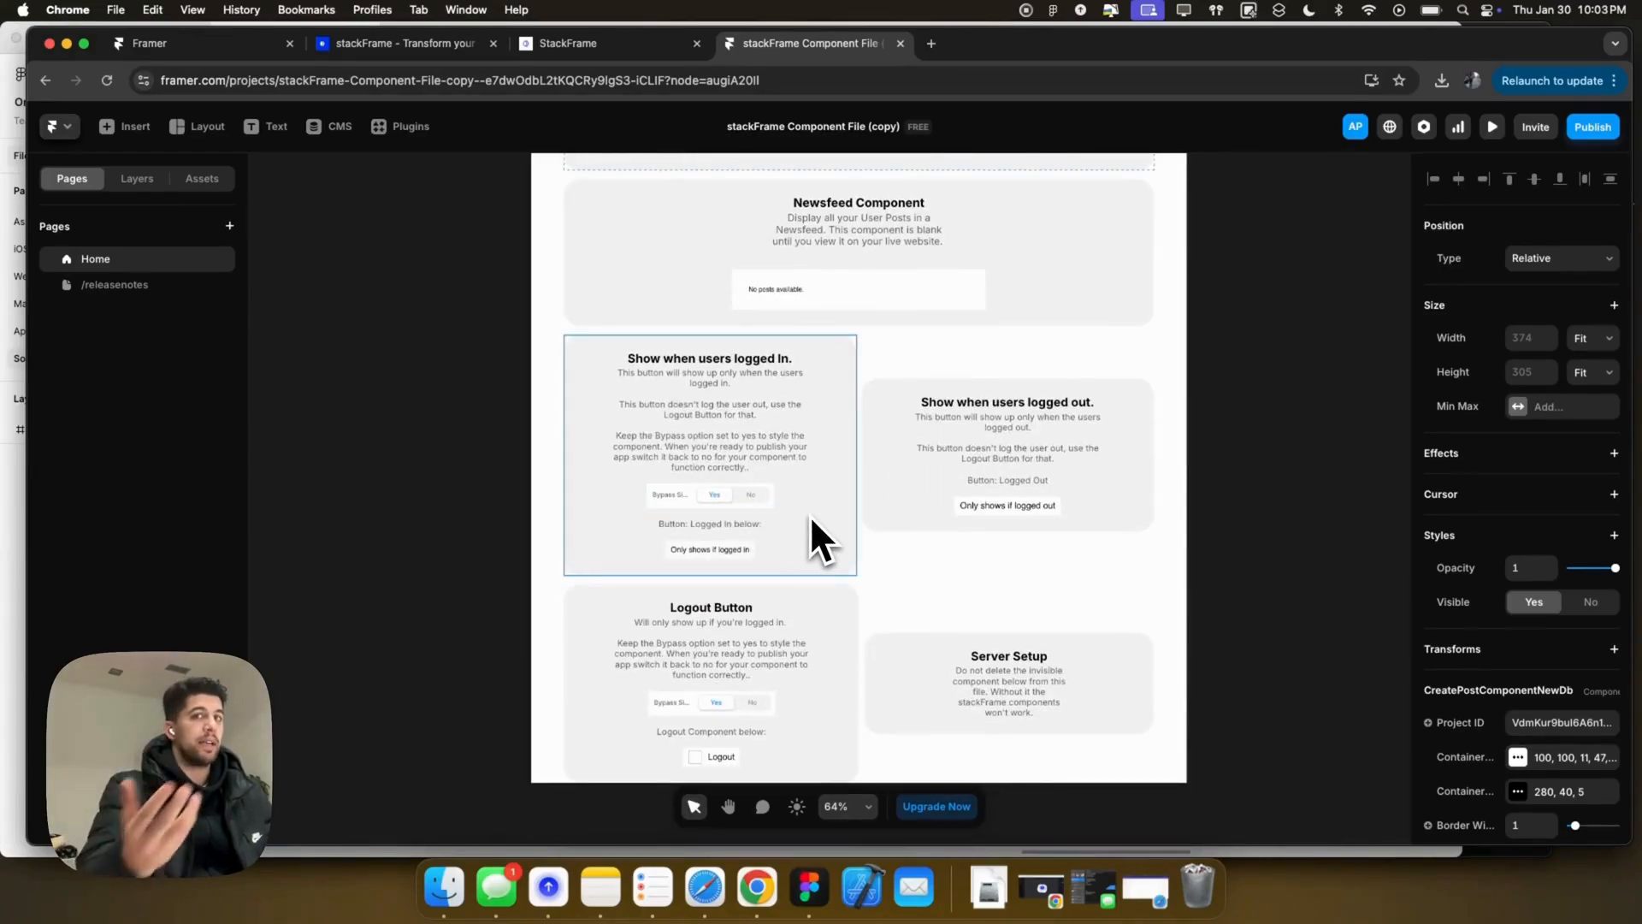
scroll(810, 519, "down", 3)
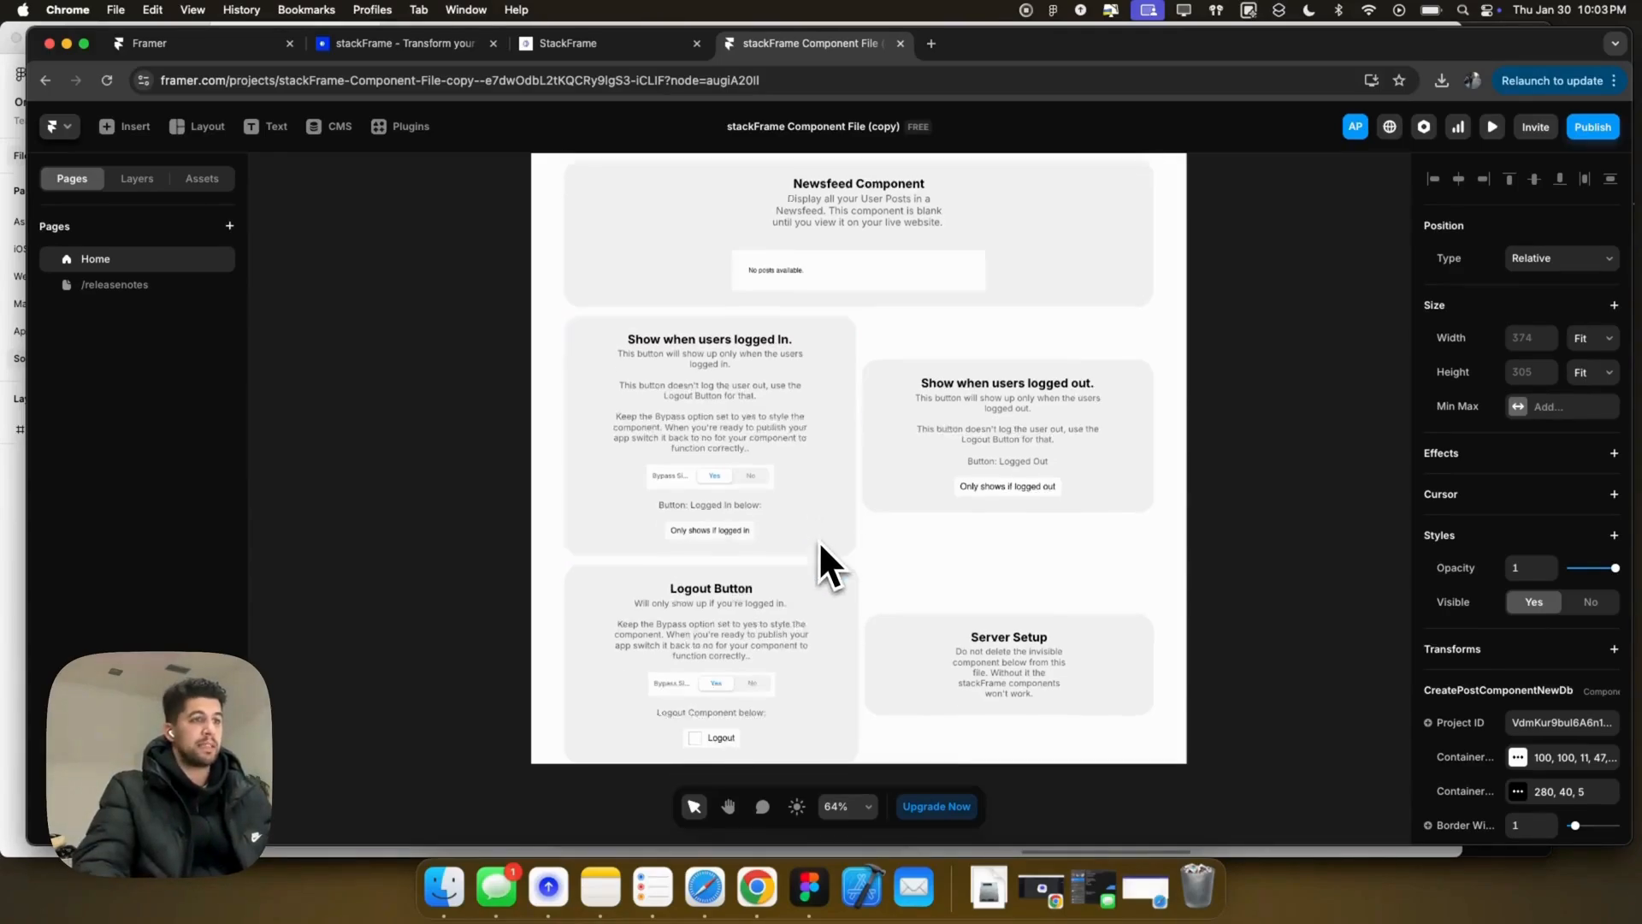
Step: Delete the Server Setup card, then select the Logout Button card
left_click(917, 566)
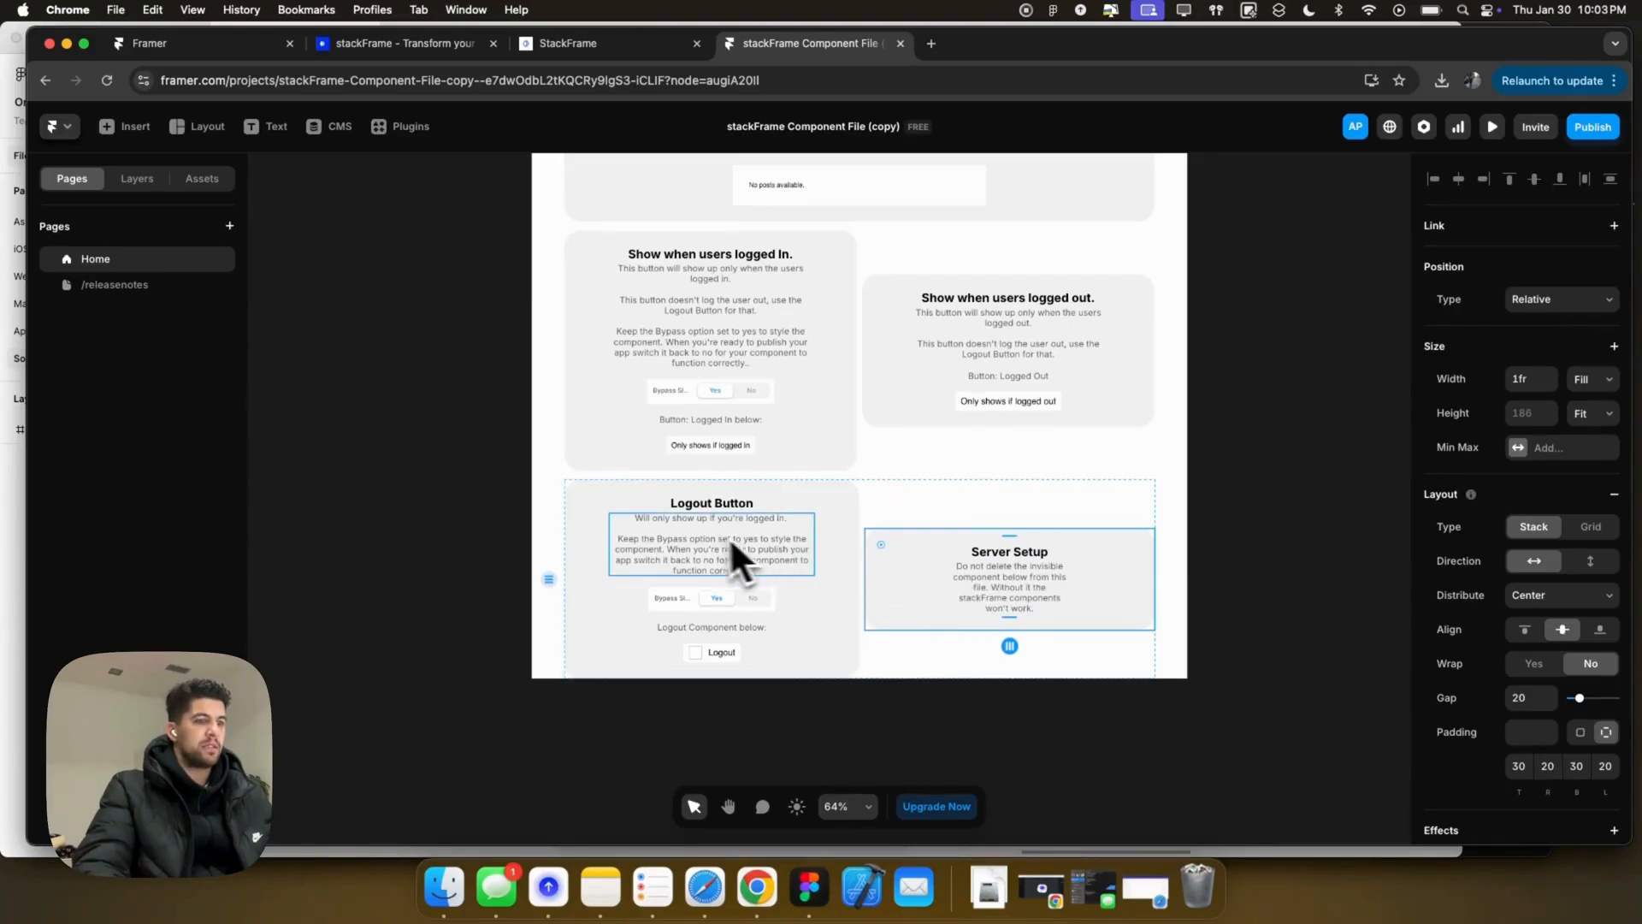
key("BackSpace")
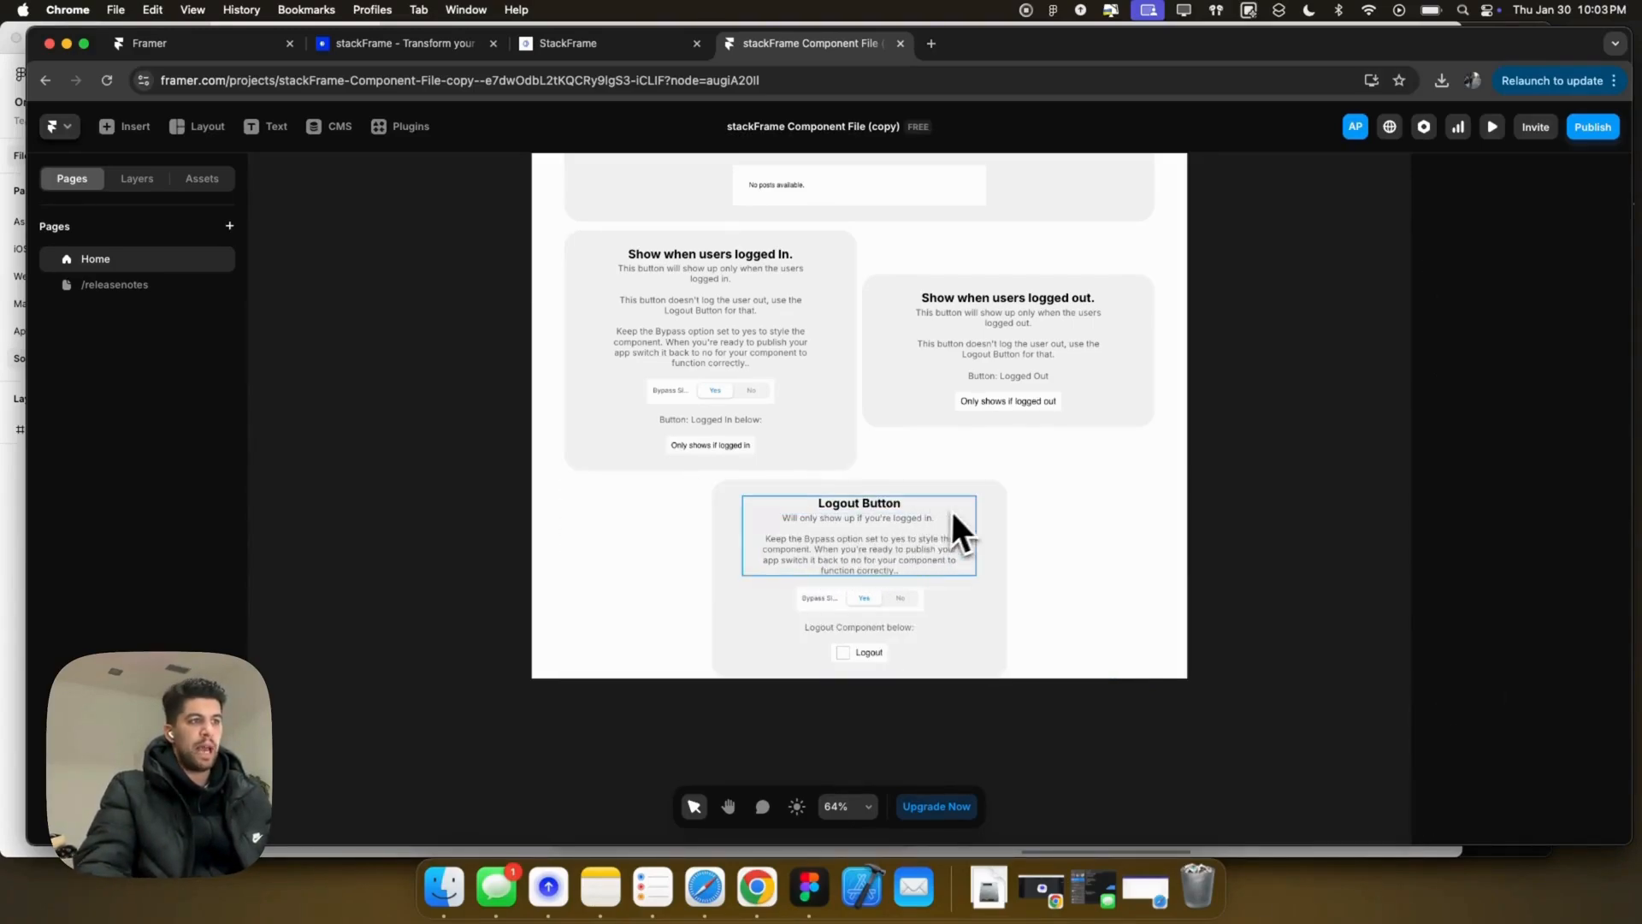
left_click(968, 525)
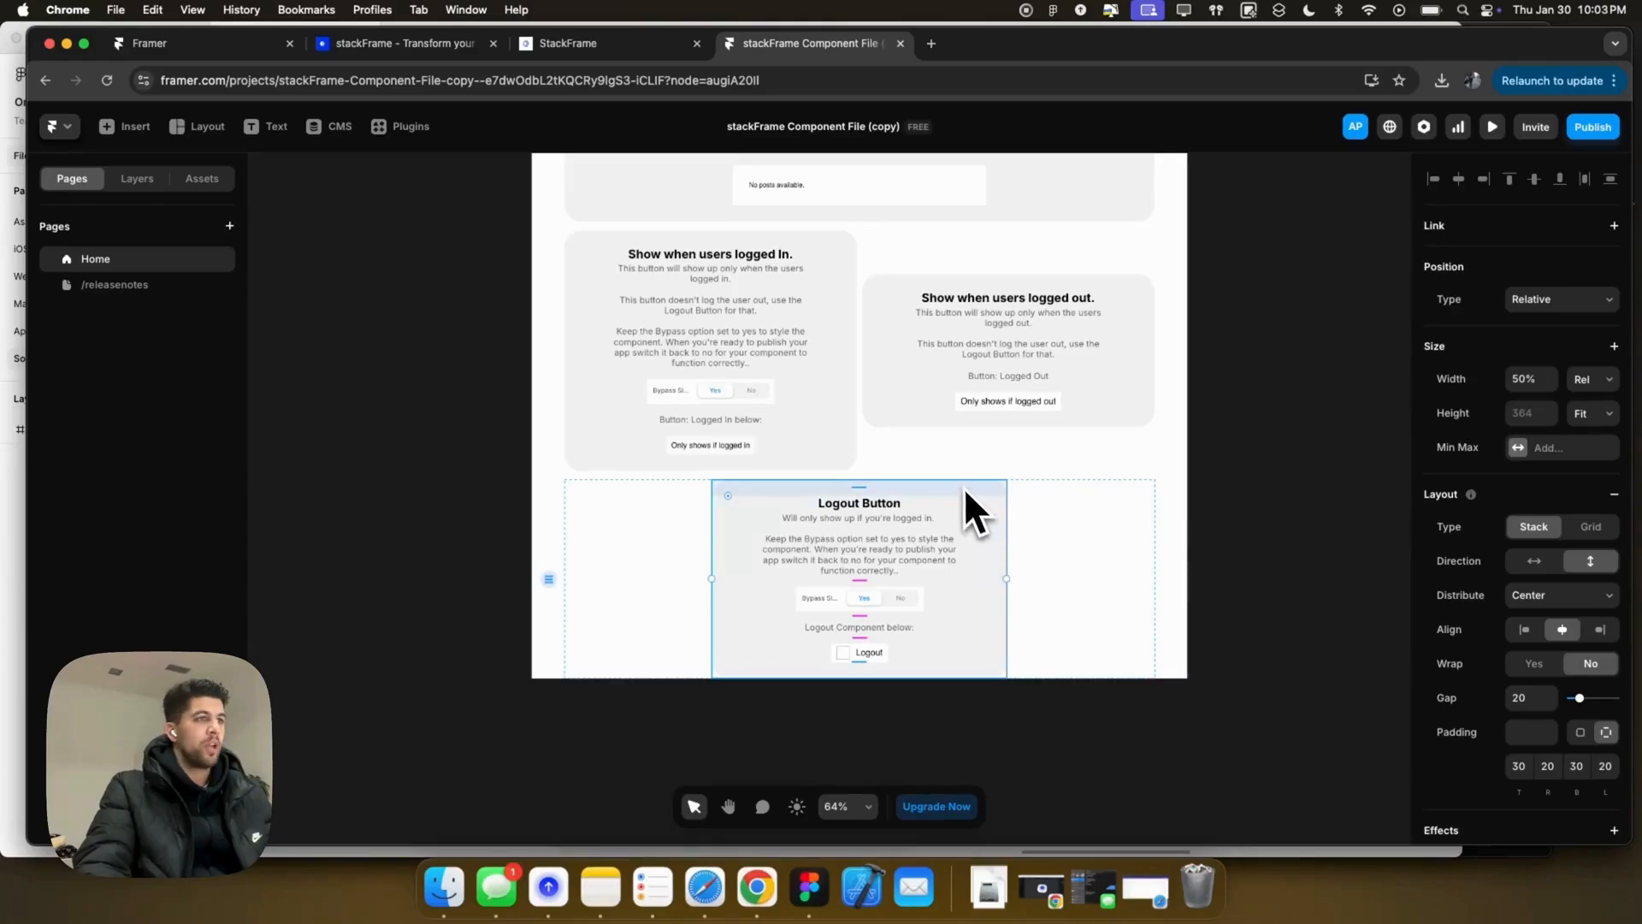
scroll(960, 484, "up", 5)
scroll(960, 486, "down", 3, "ctrl")
scroll(930, 461, "up", 3)
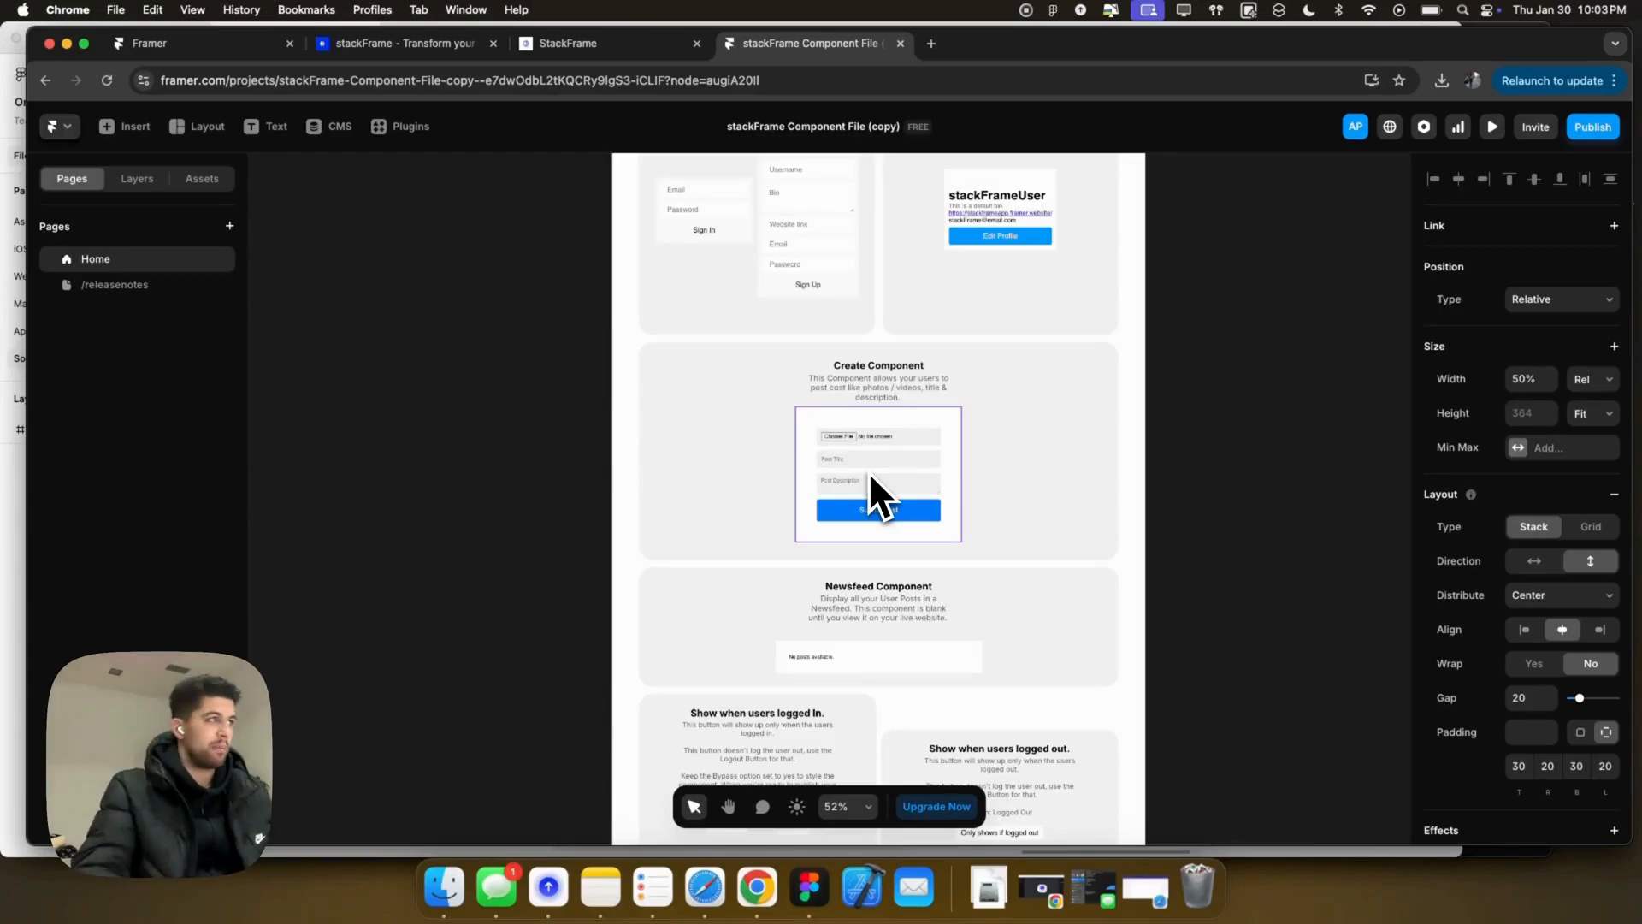
left_click(176, 286)
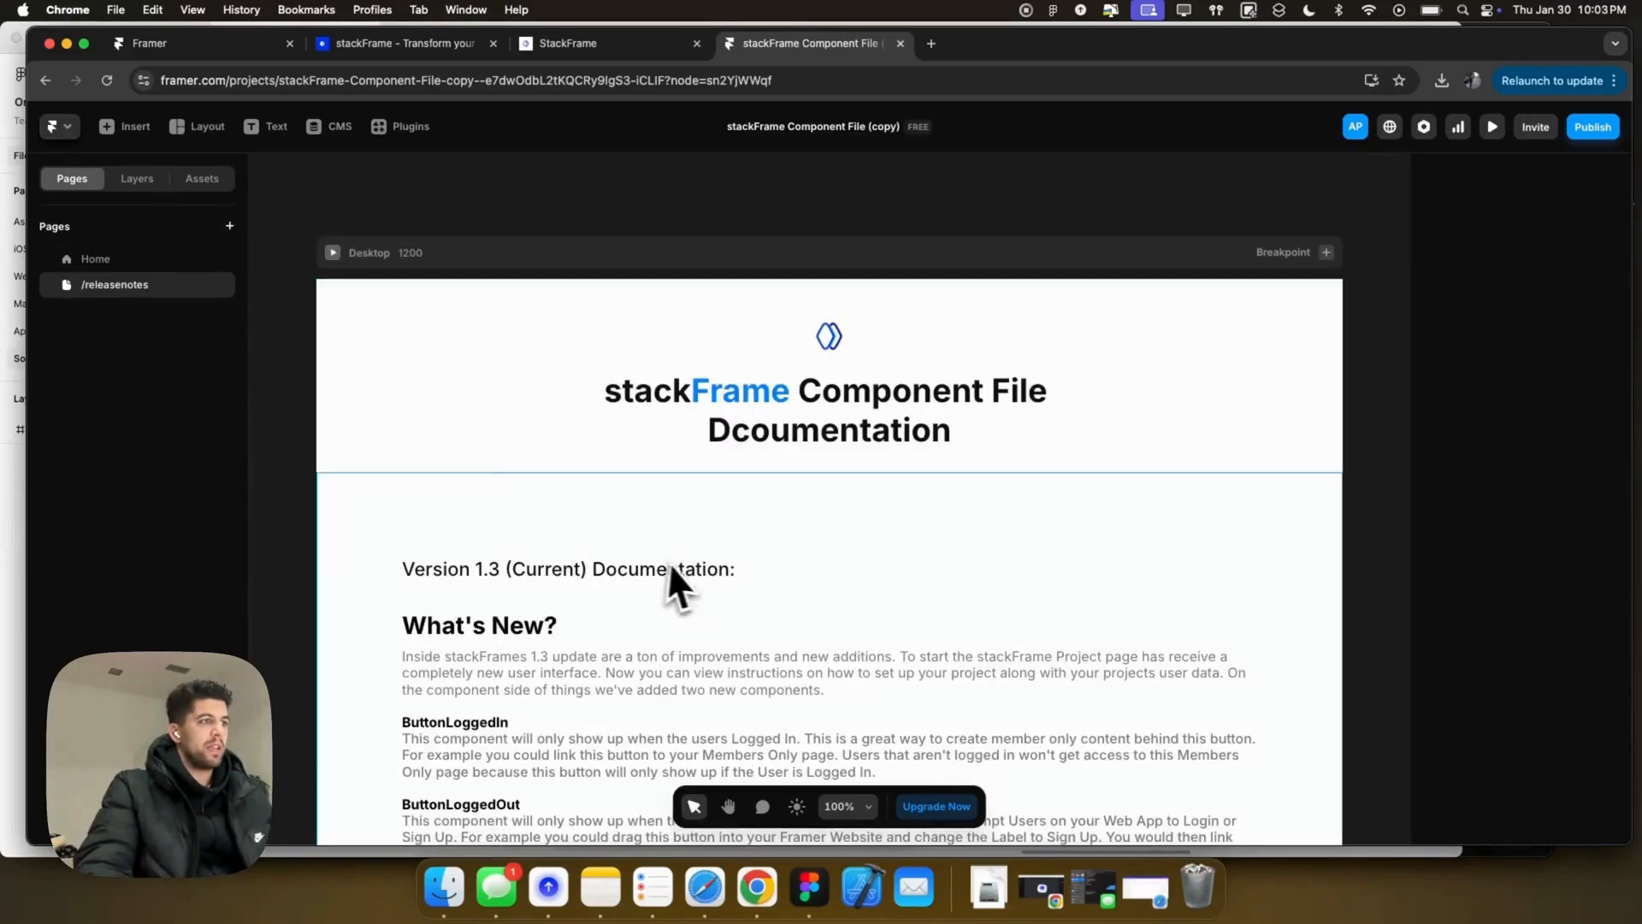
left_click(89, 260)
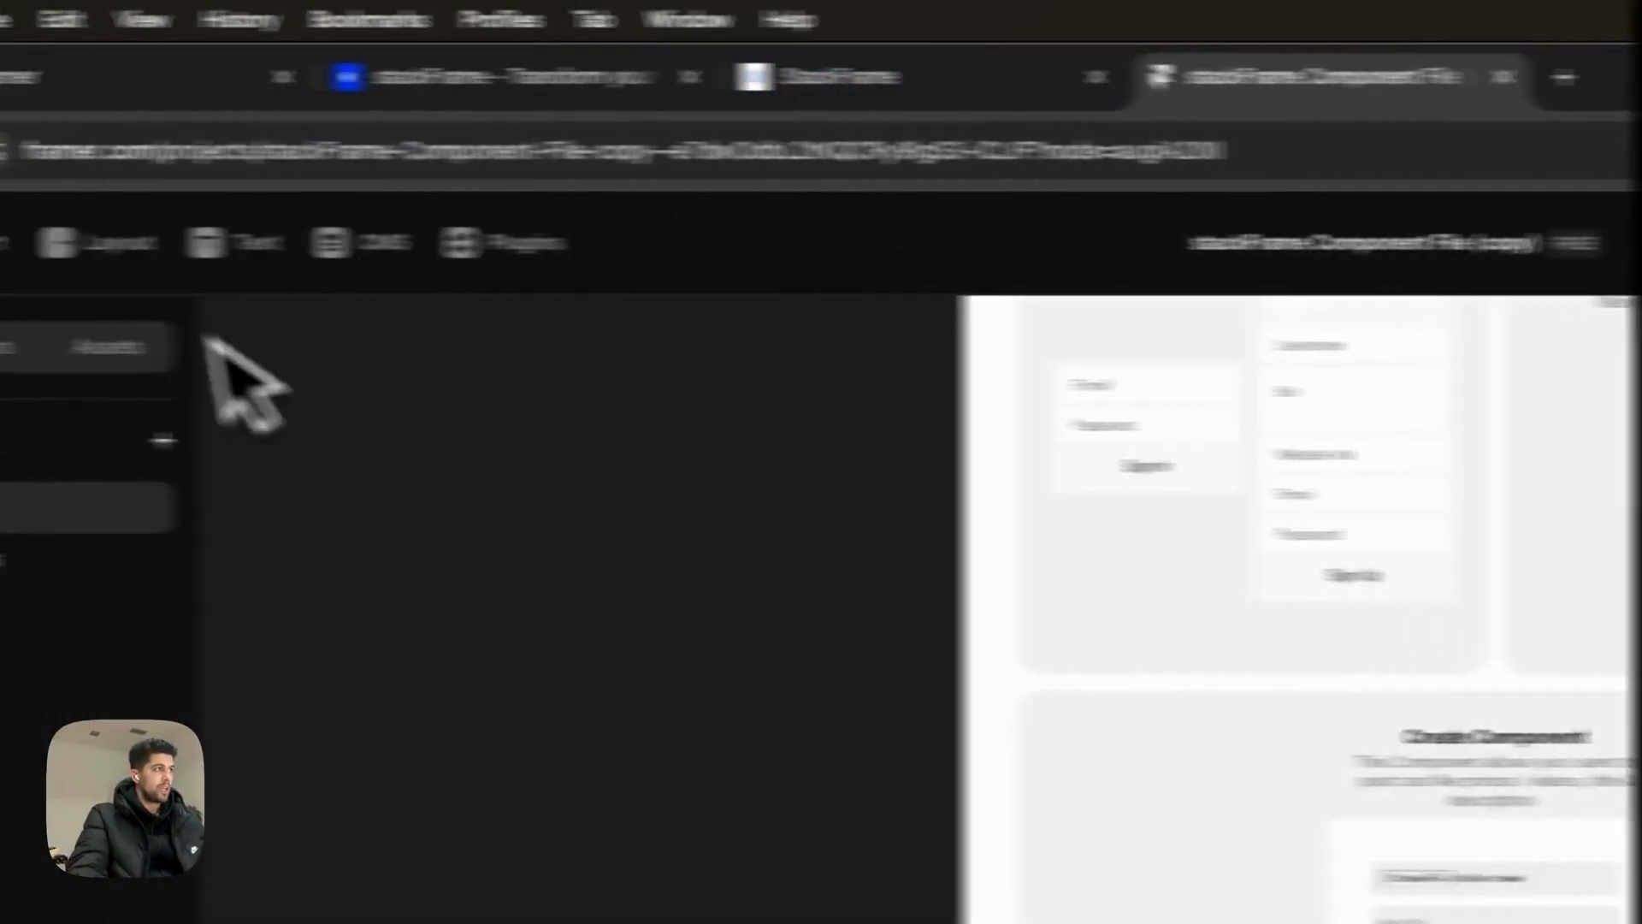
Step: Create a blank page named /landing
left_click(402, 443)
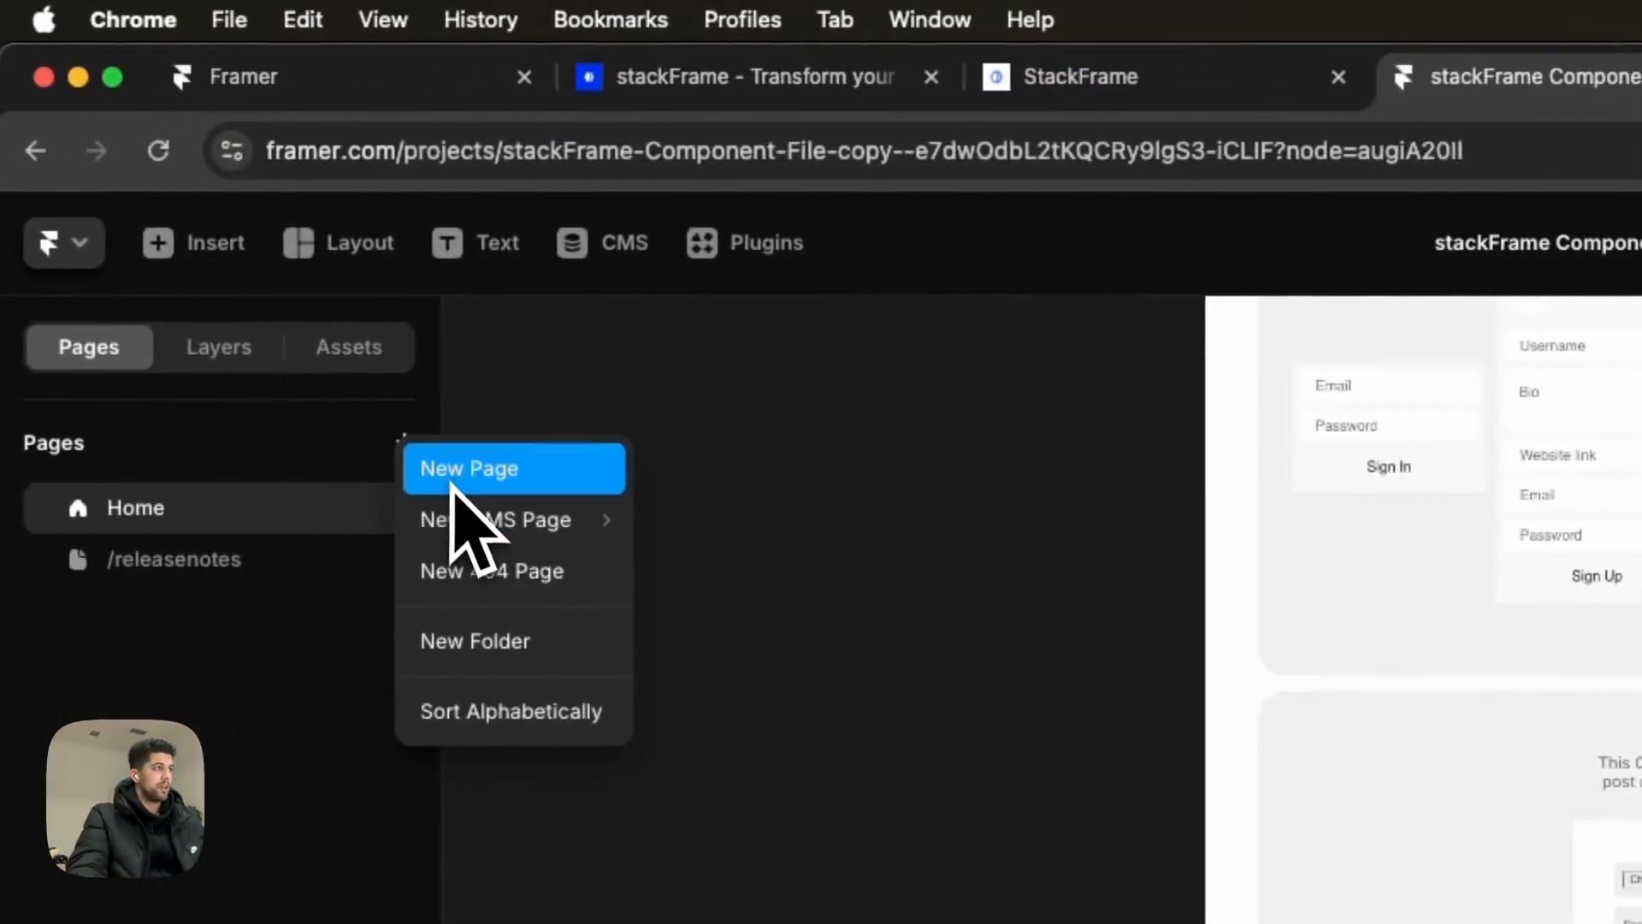
left_click(466, 472)
type("/landing")
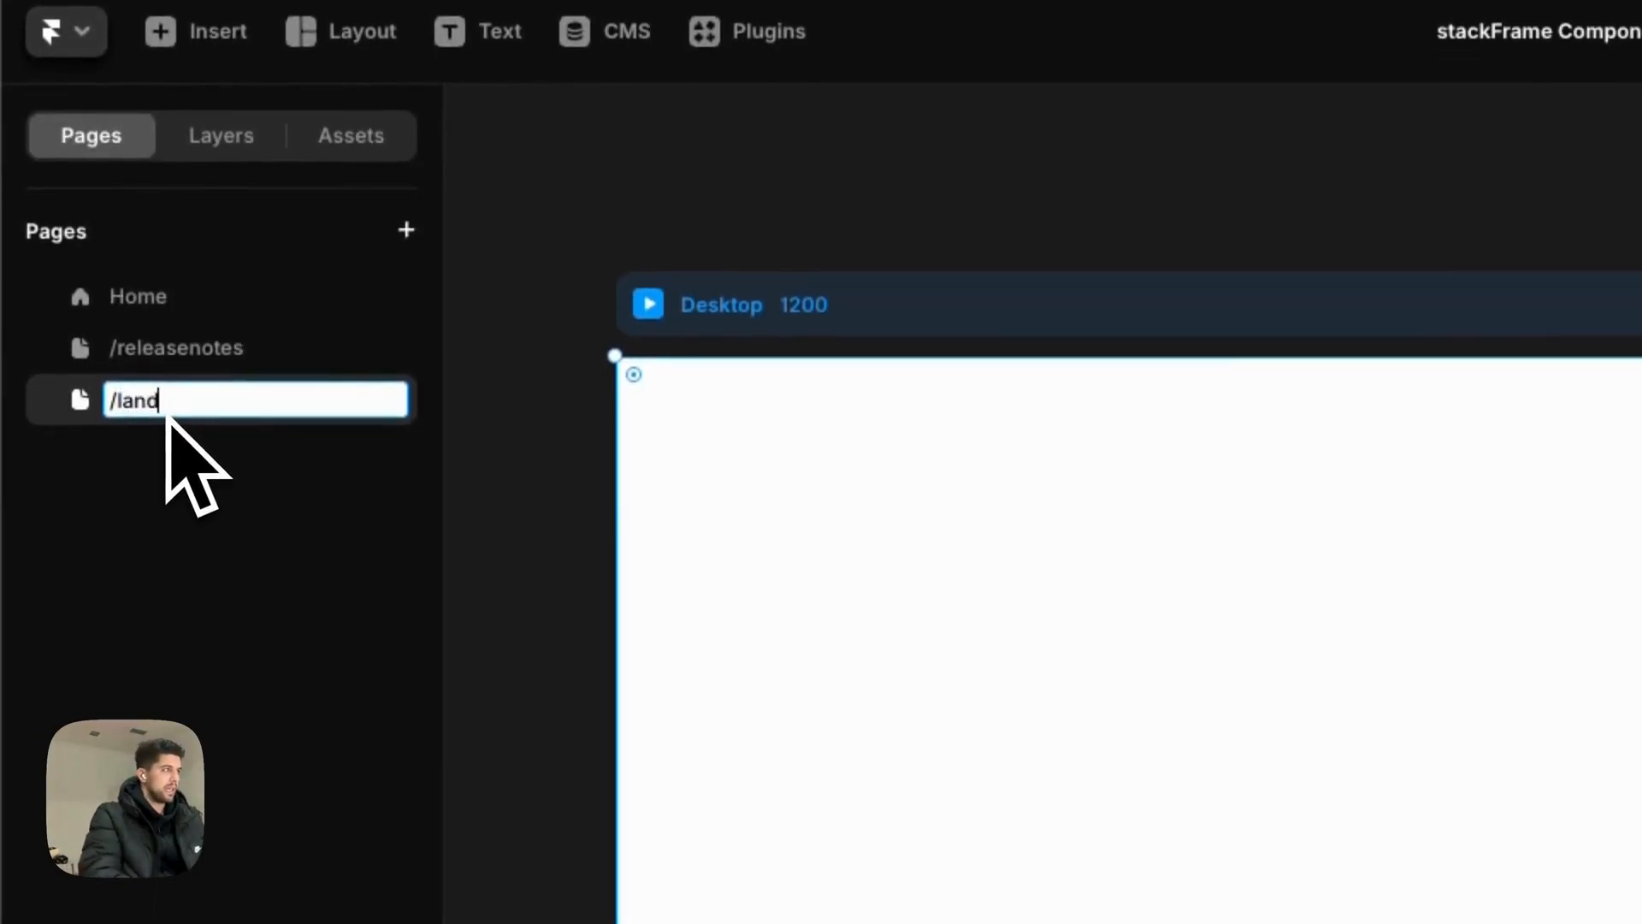
key("Return")
Step: Add a second blank page, first named /auth, then renamed to /signup
left_click(406, 229)
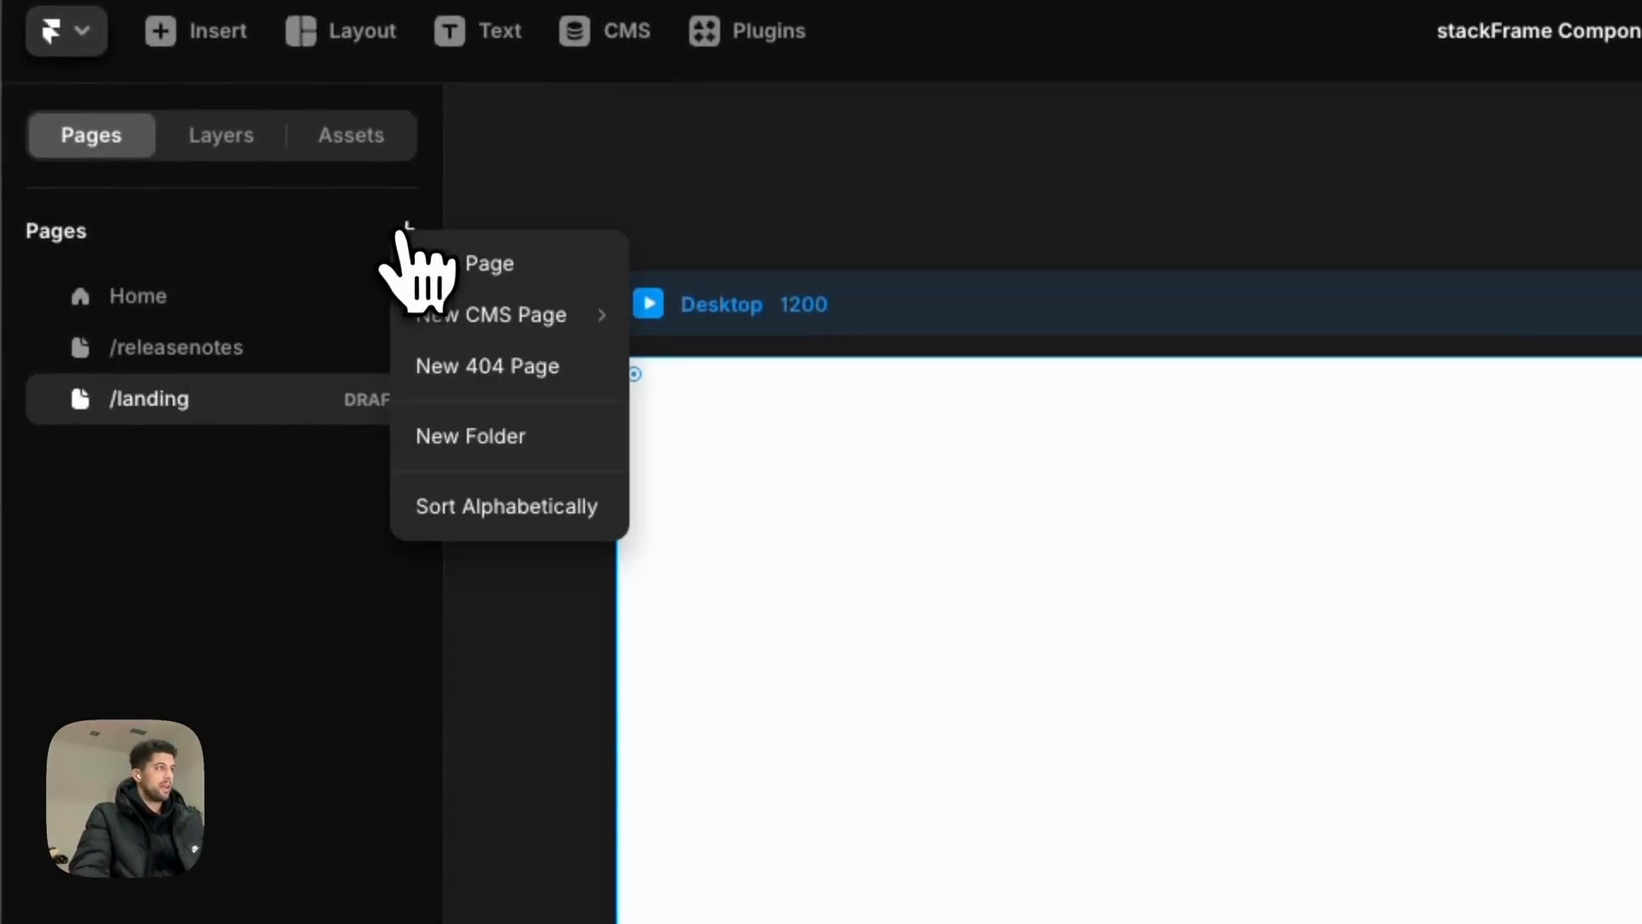
left_click(440, 283)
type("/auth")
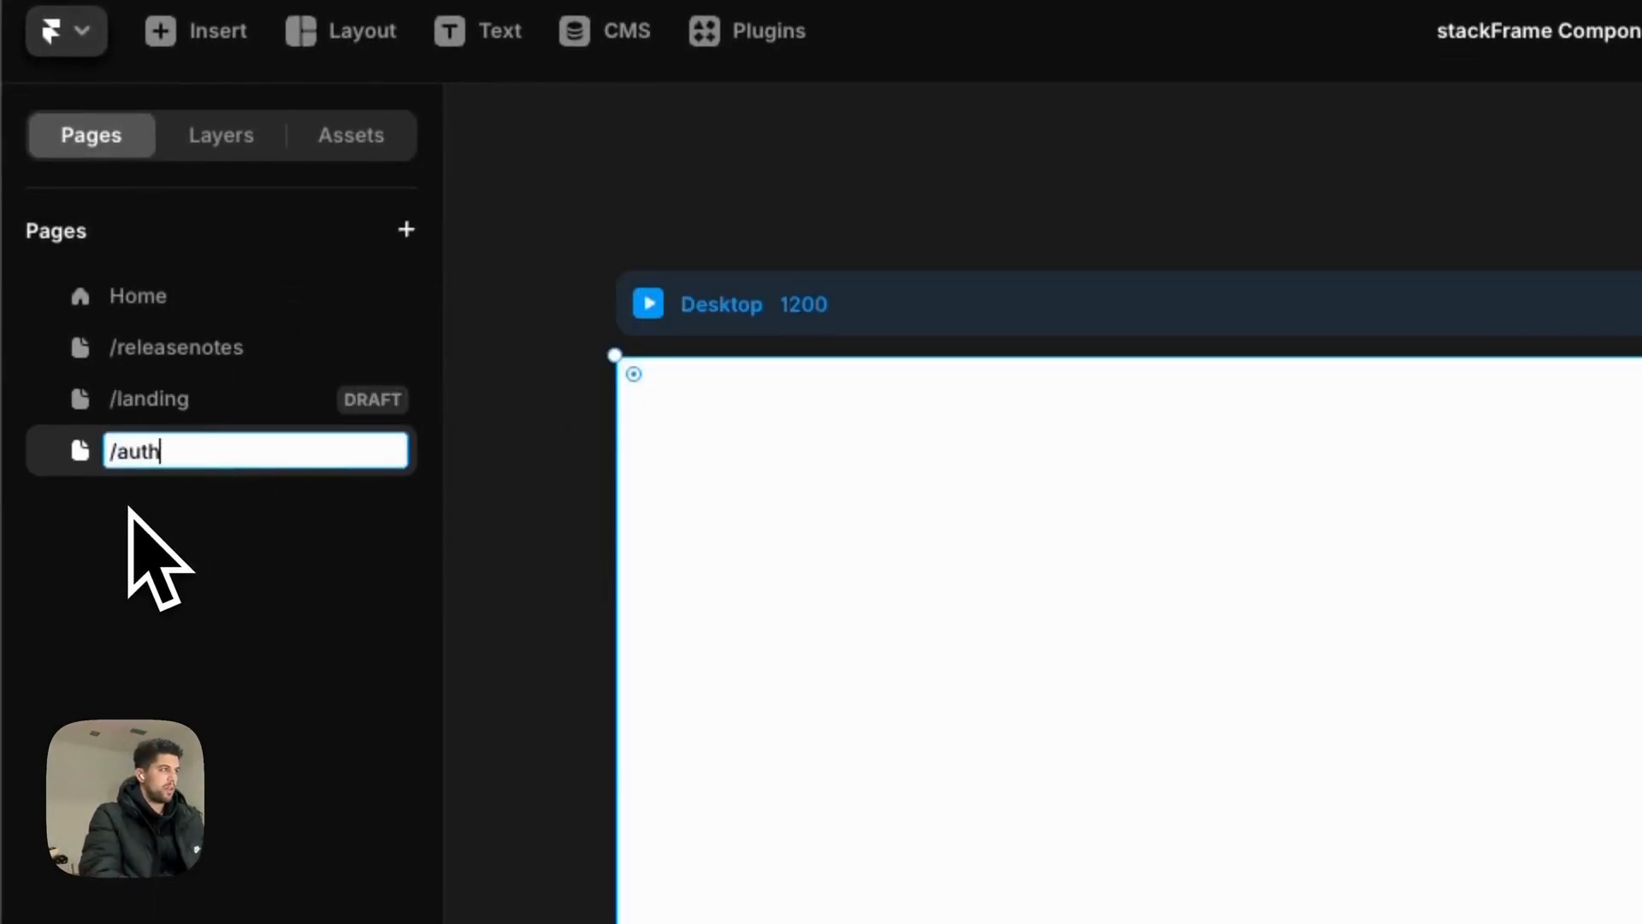
key("Return")
double_click(161, 459)
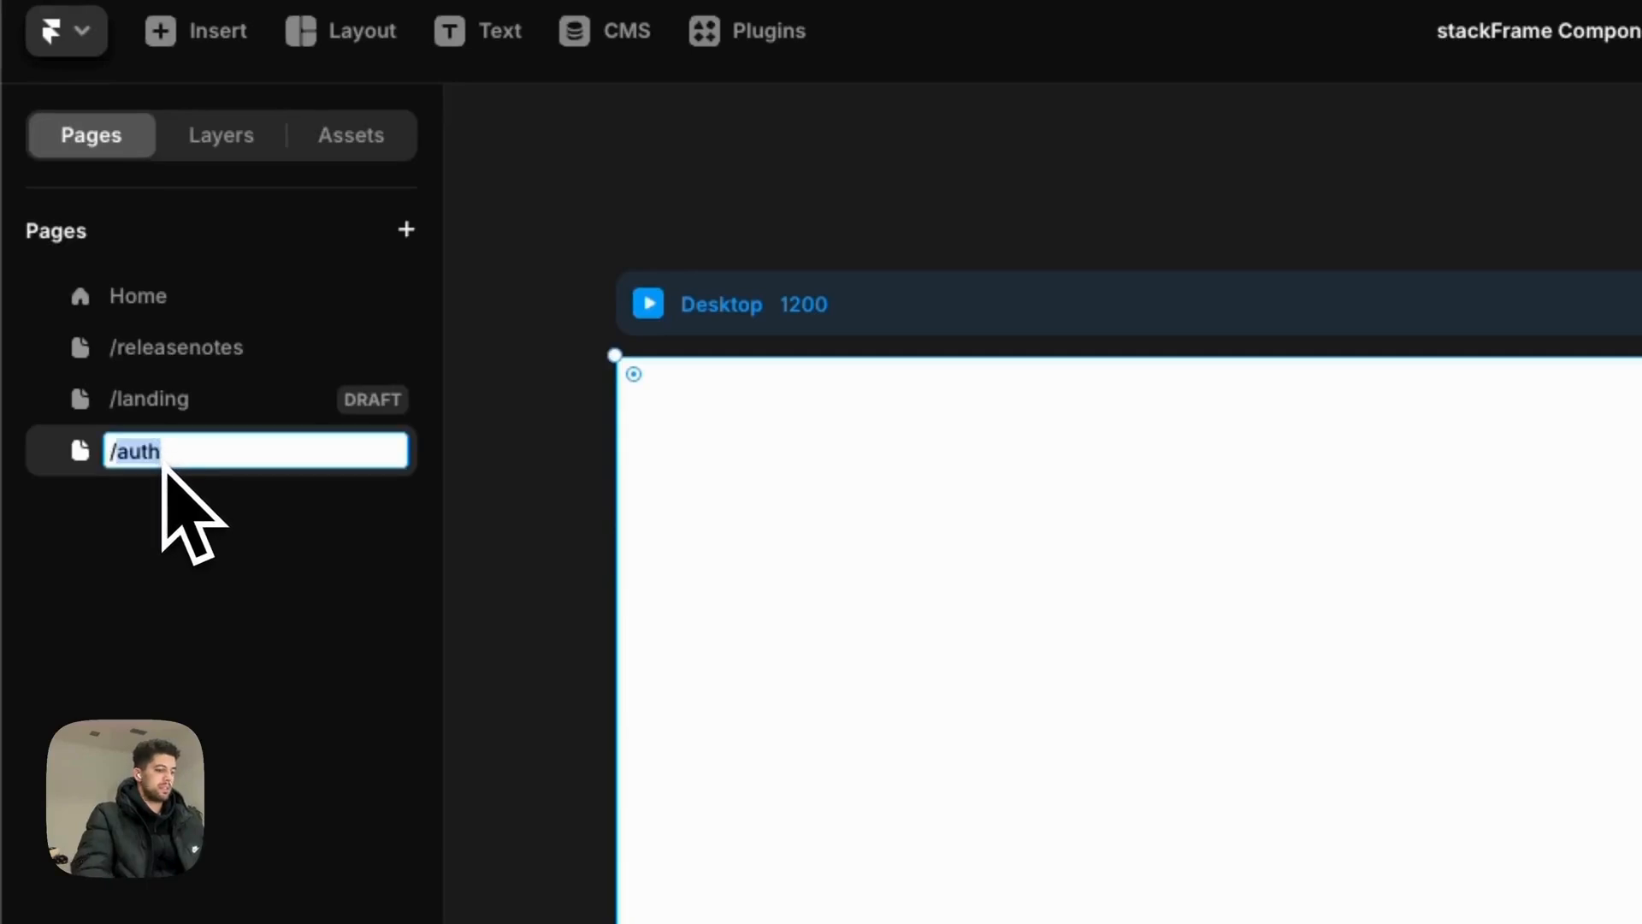
type("/signup")
key("Return")
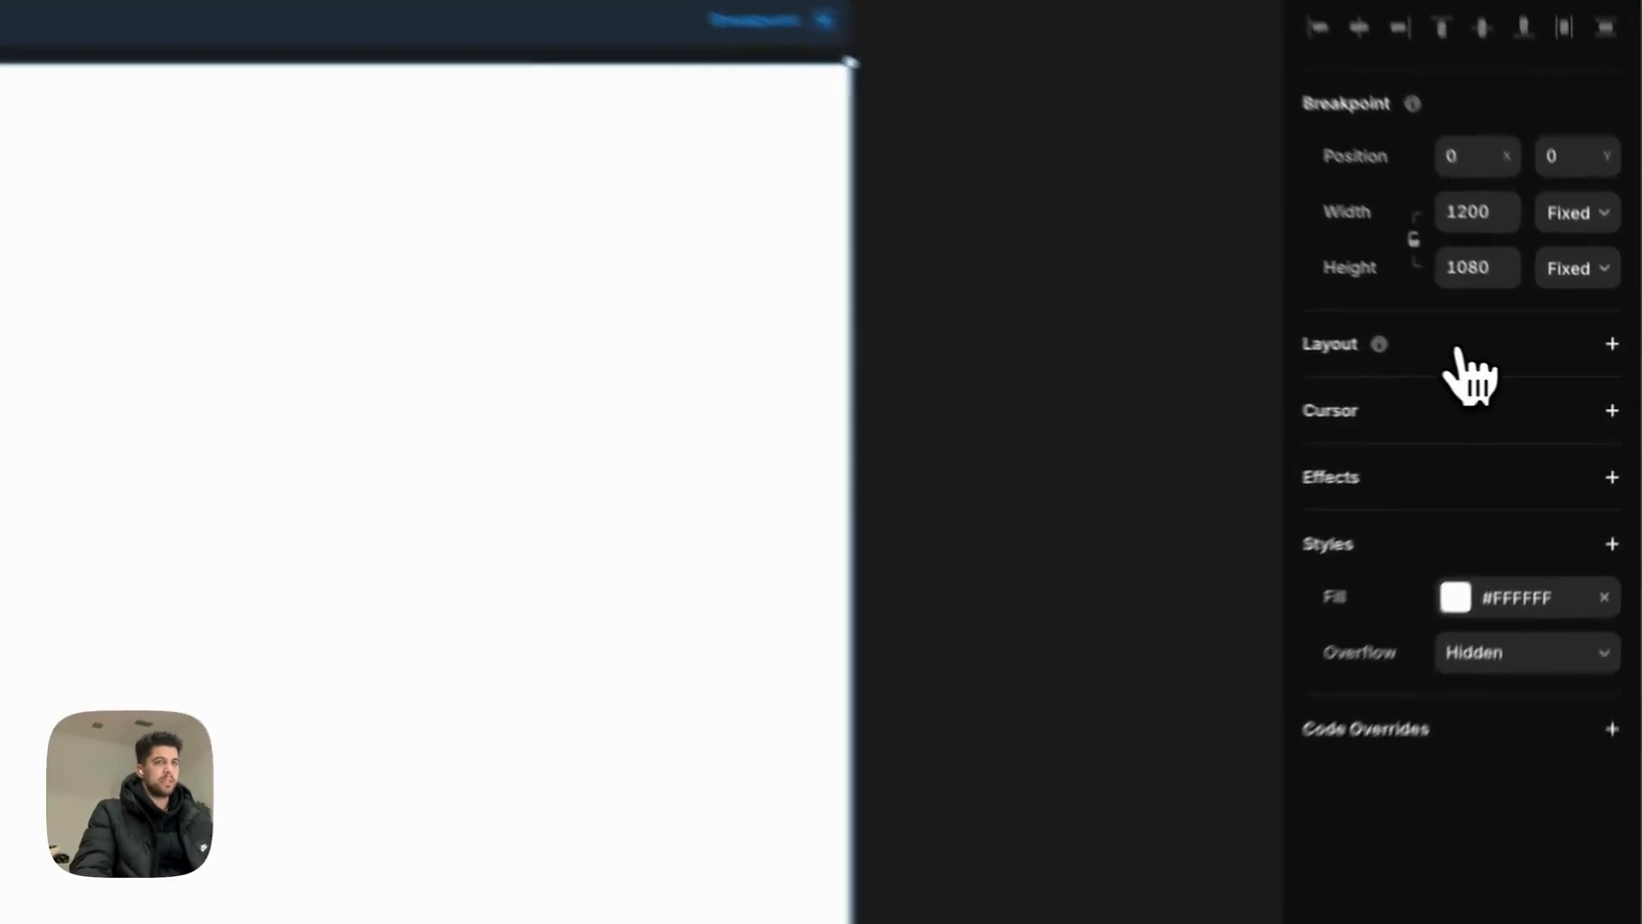
Step: Give the Desktop frame a stack layout with Distribute set to Center
left_click(1459, 350)
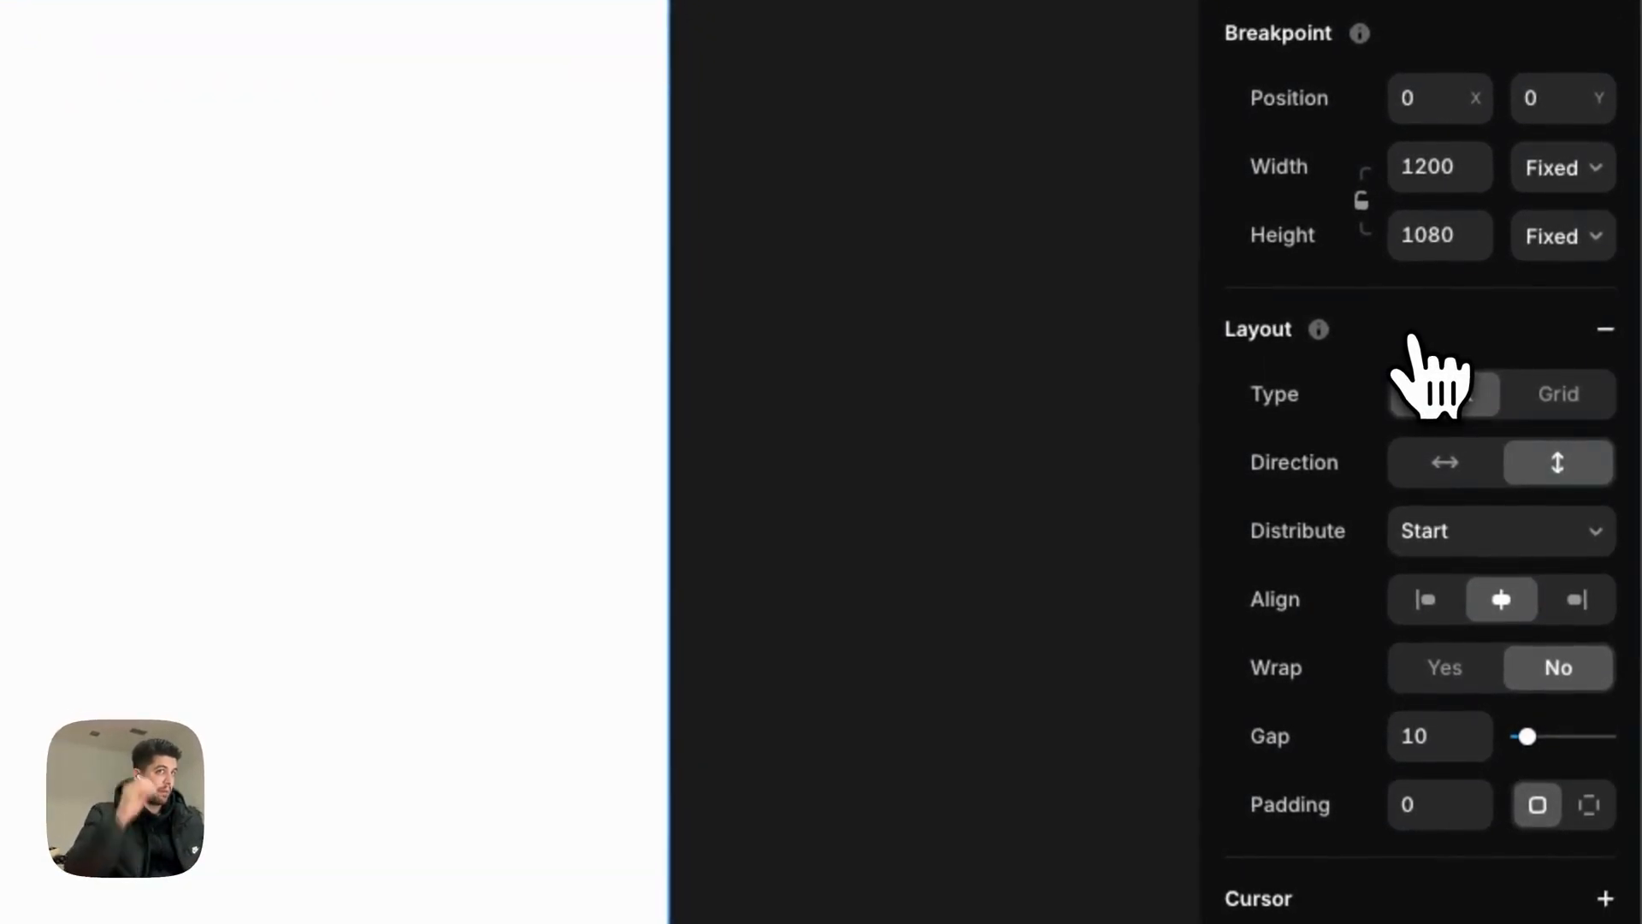
left_click(1481, 547)
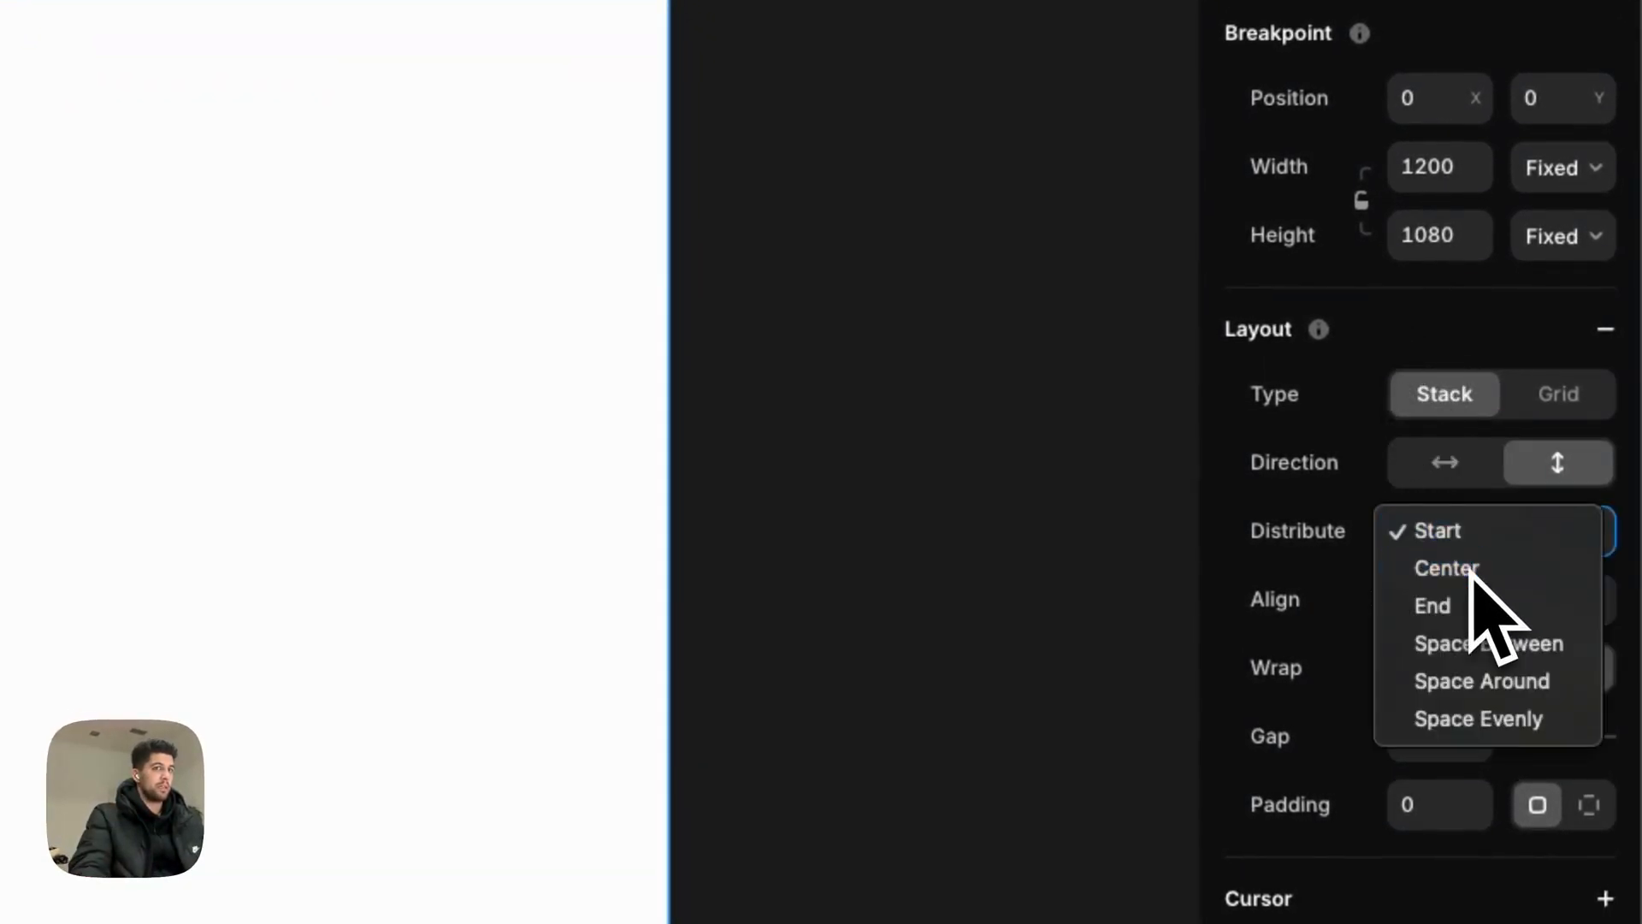
left_click(1454, 566)
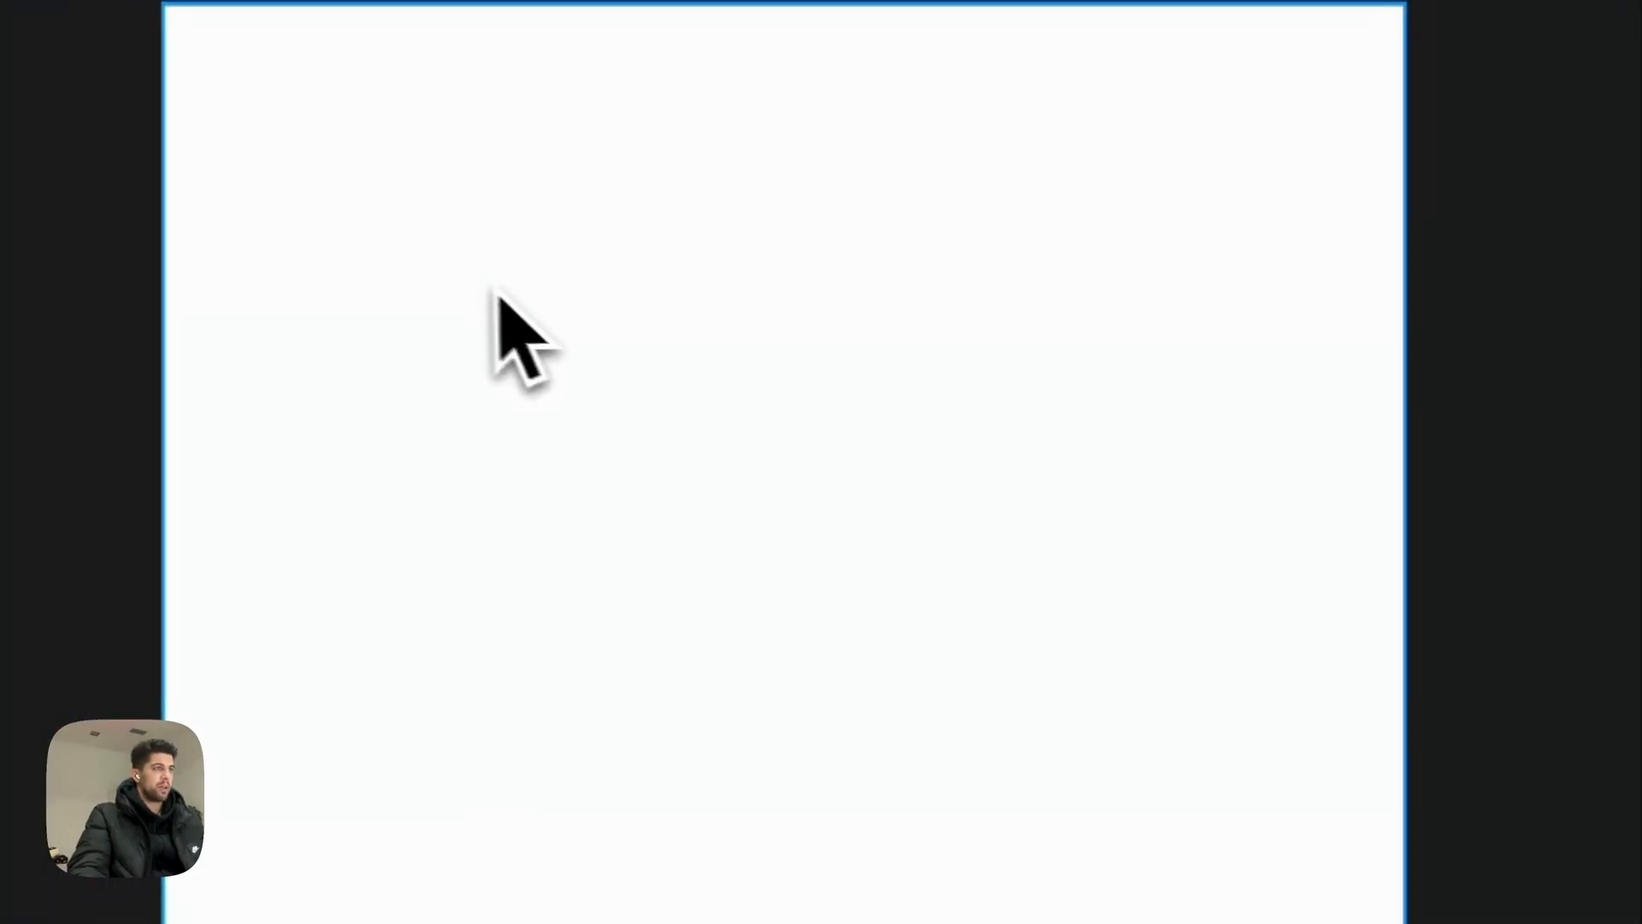
Step: Draw a fill-less frame on the Desktop canvas named Container - Hero Content
left_click_drag(476, 240, 1125, 667)
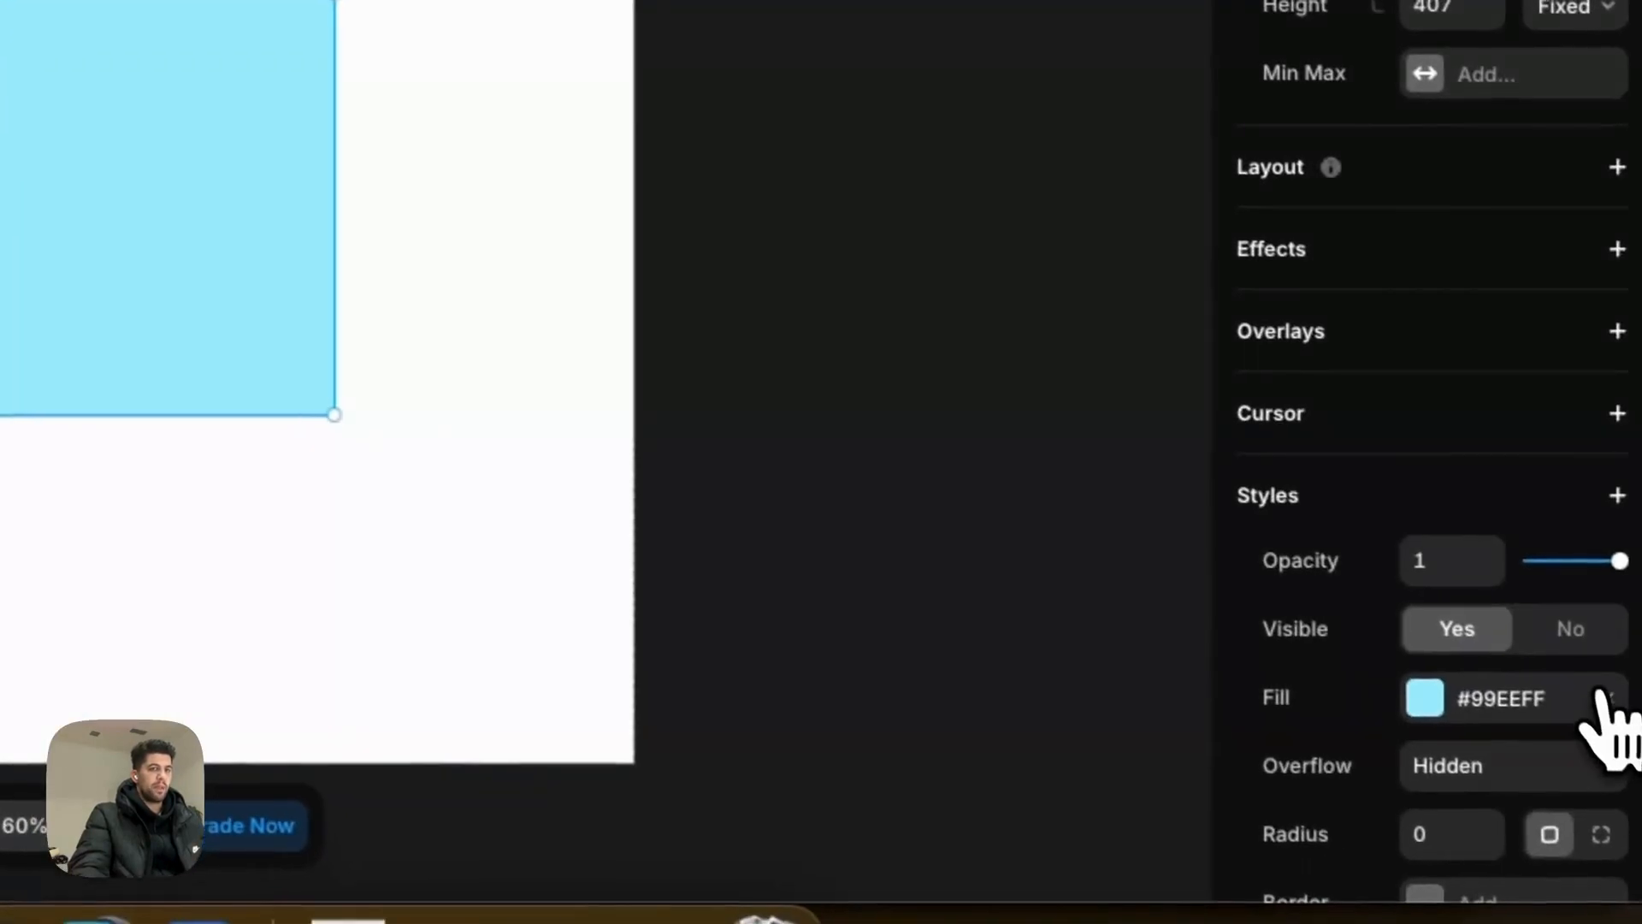
left_click(1606, 729)
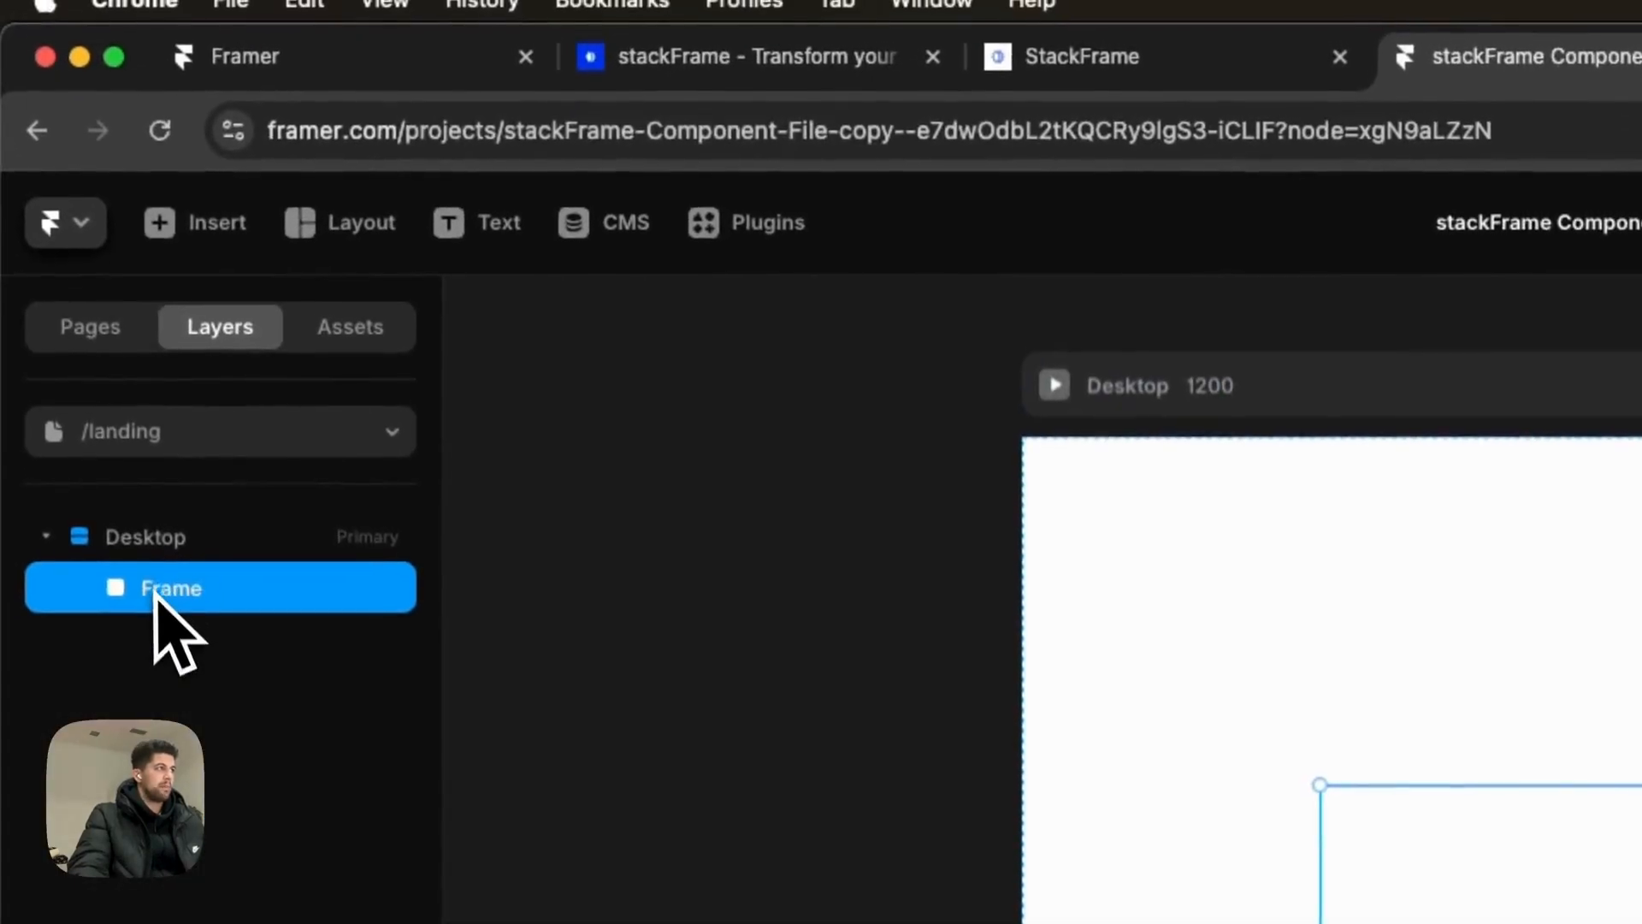
double_click(156, 594)
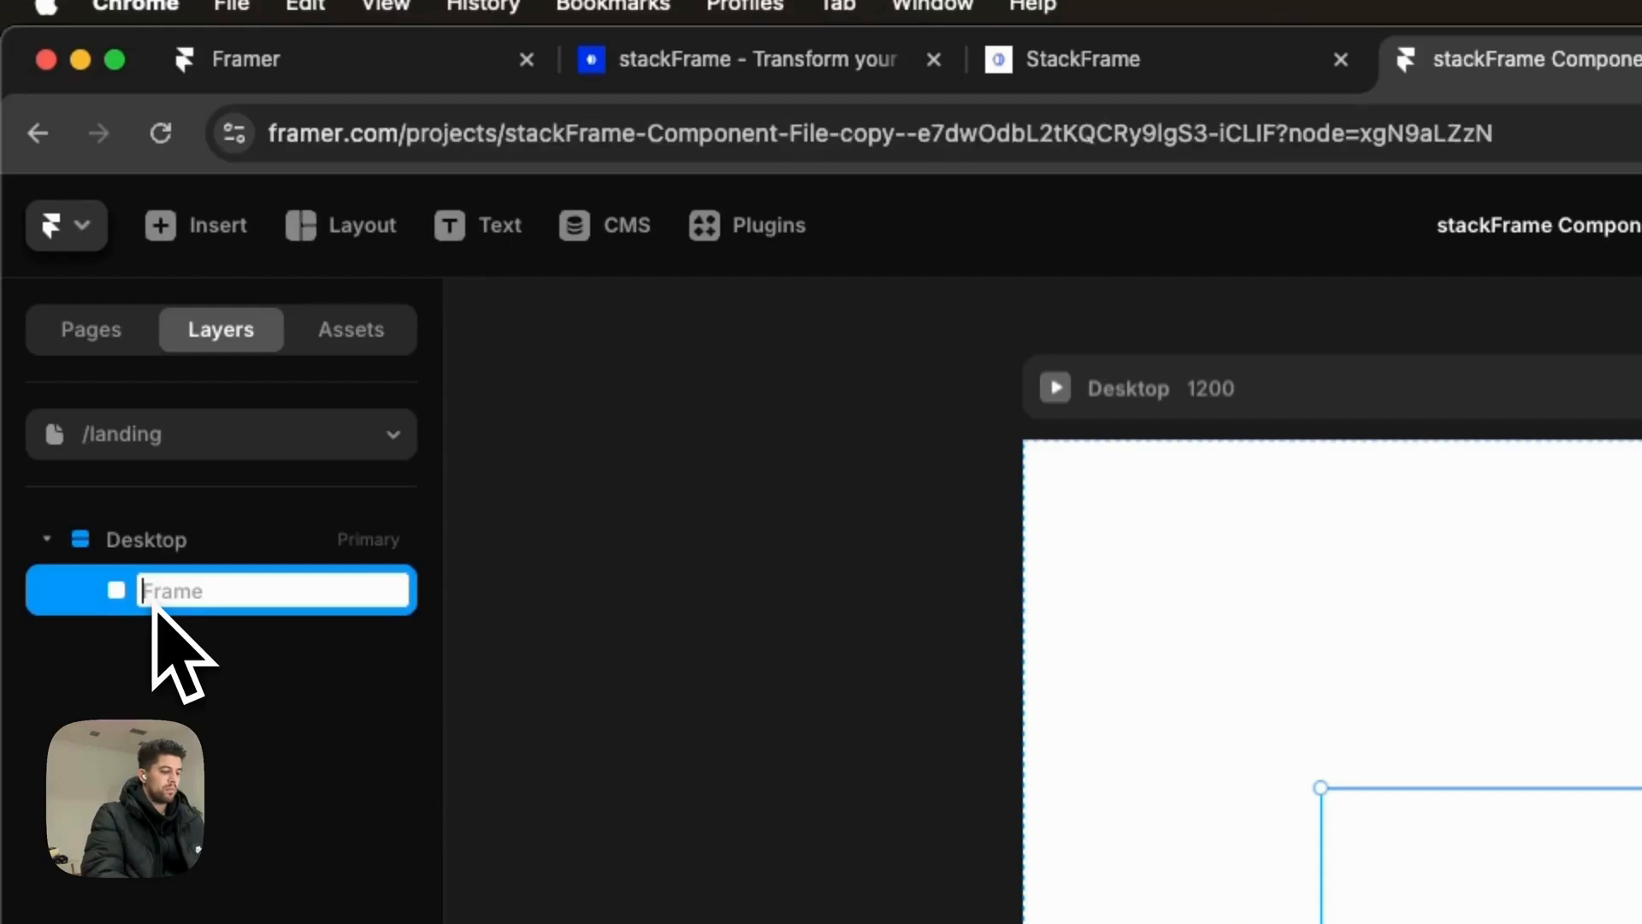
type("Container - He")
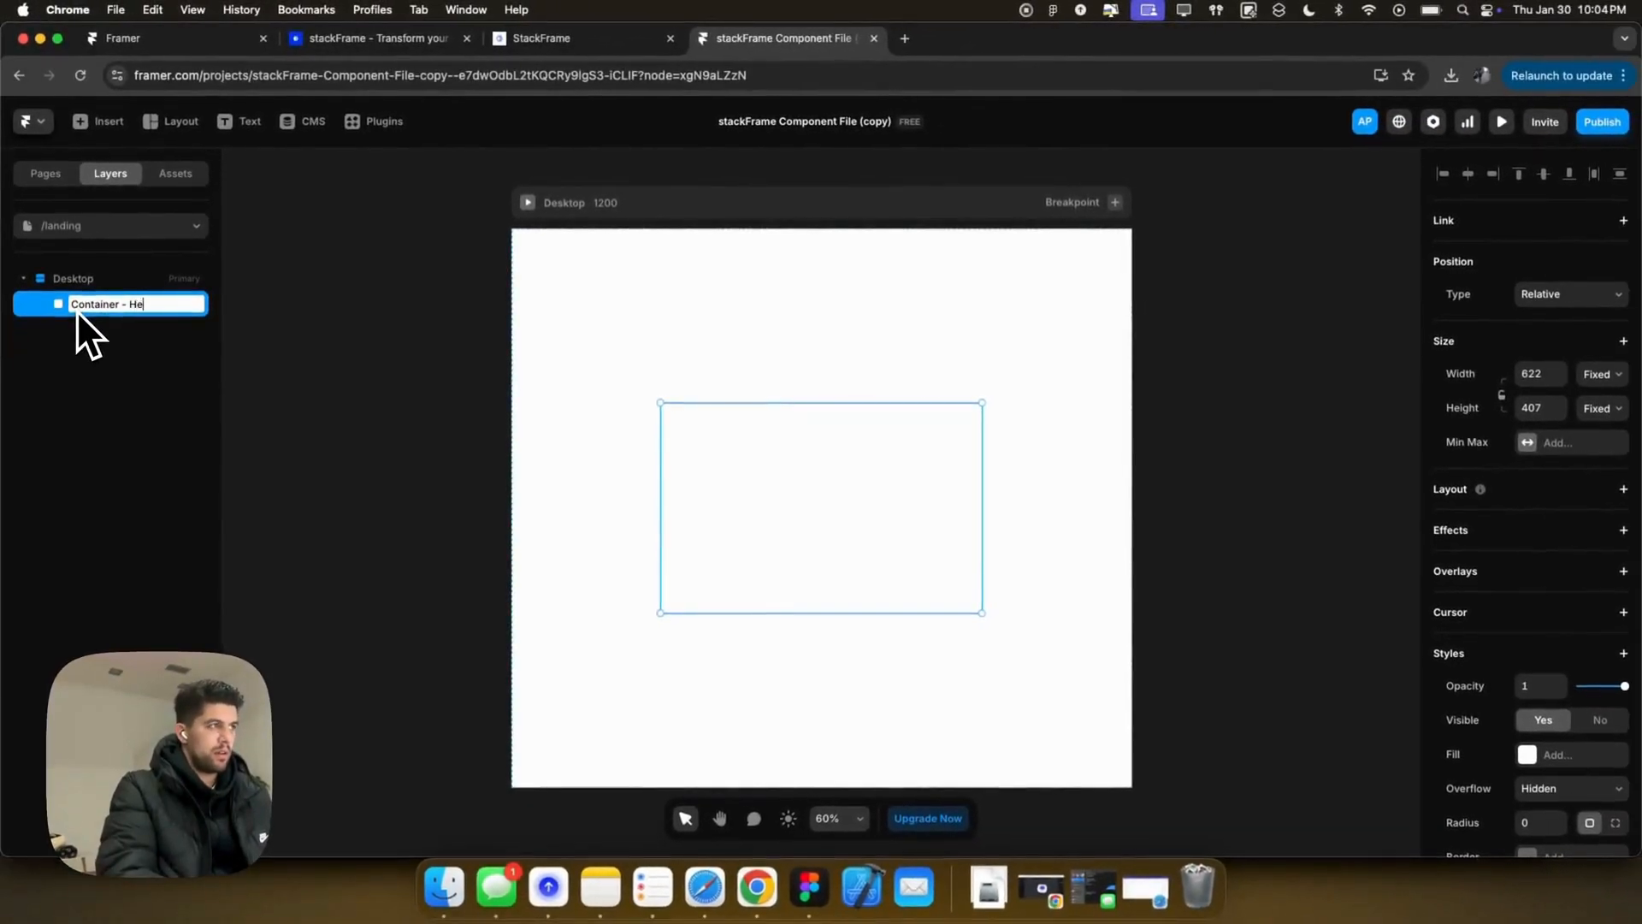
type("ro Content")
key("Return")
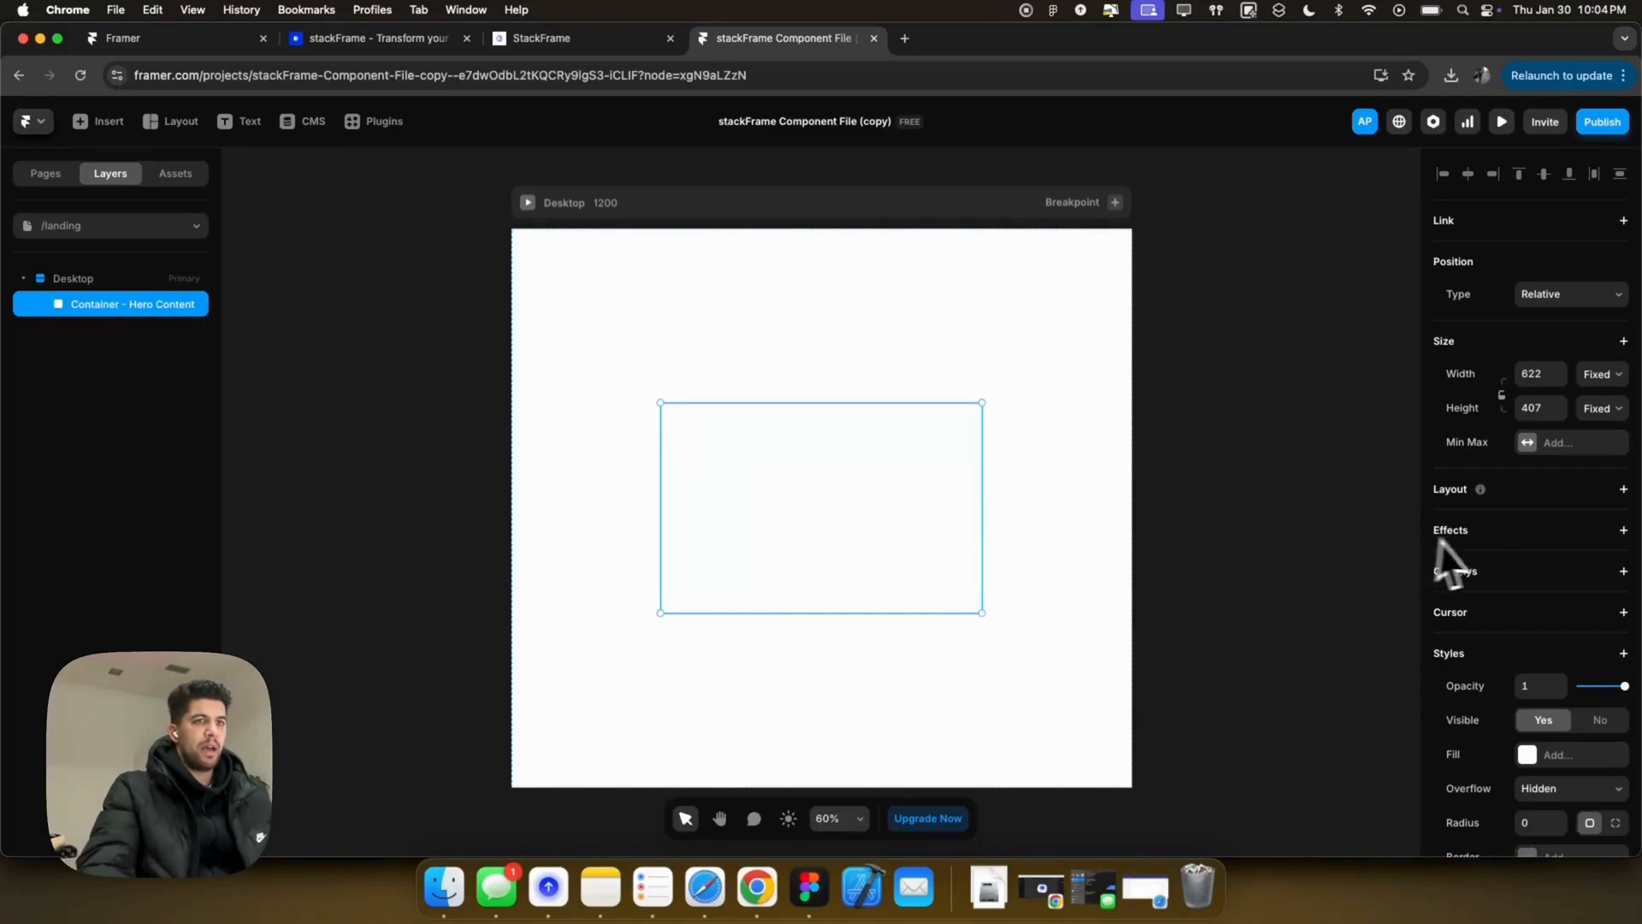
Step: Size Container - Hero Content to 100% width and 100% height
left_click(1535, 374)
type("100%")
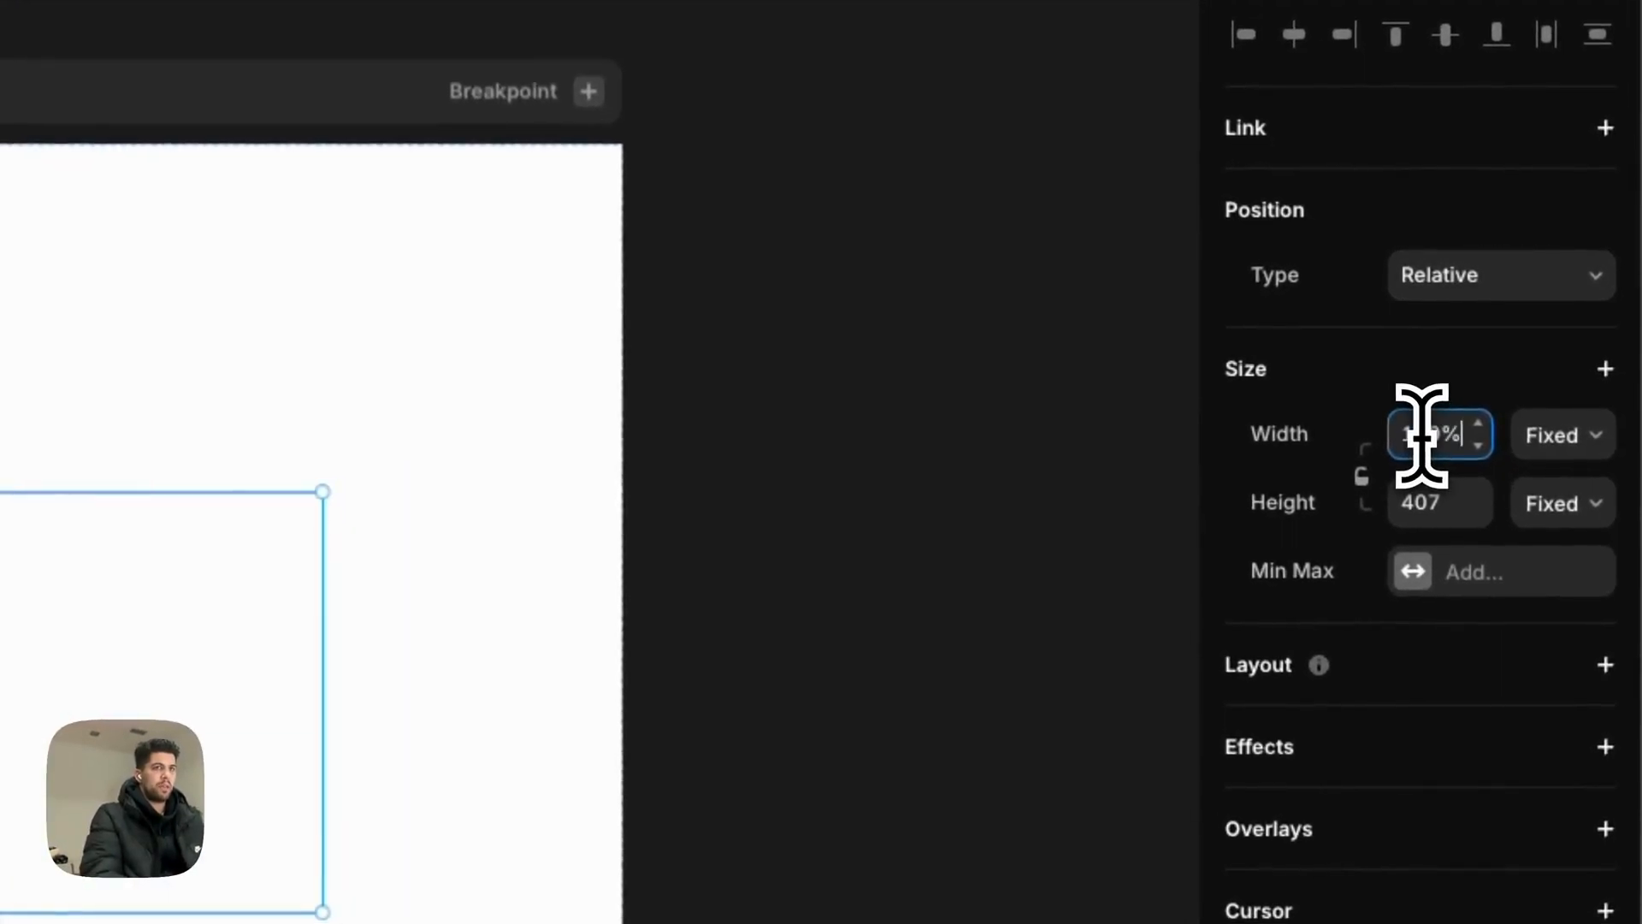
key("Tab")
type("100%")
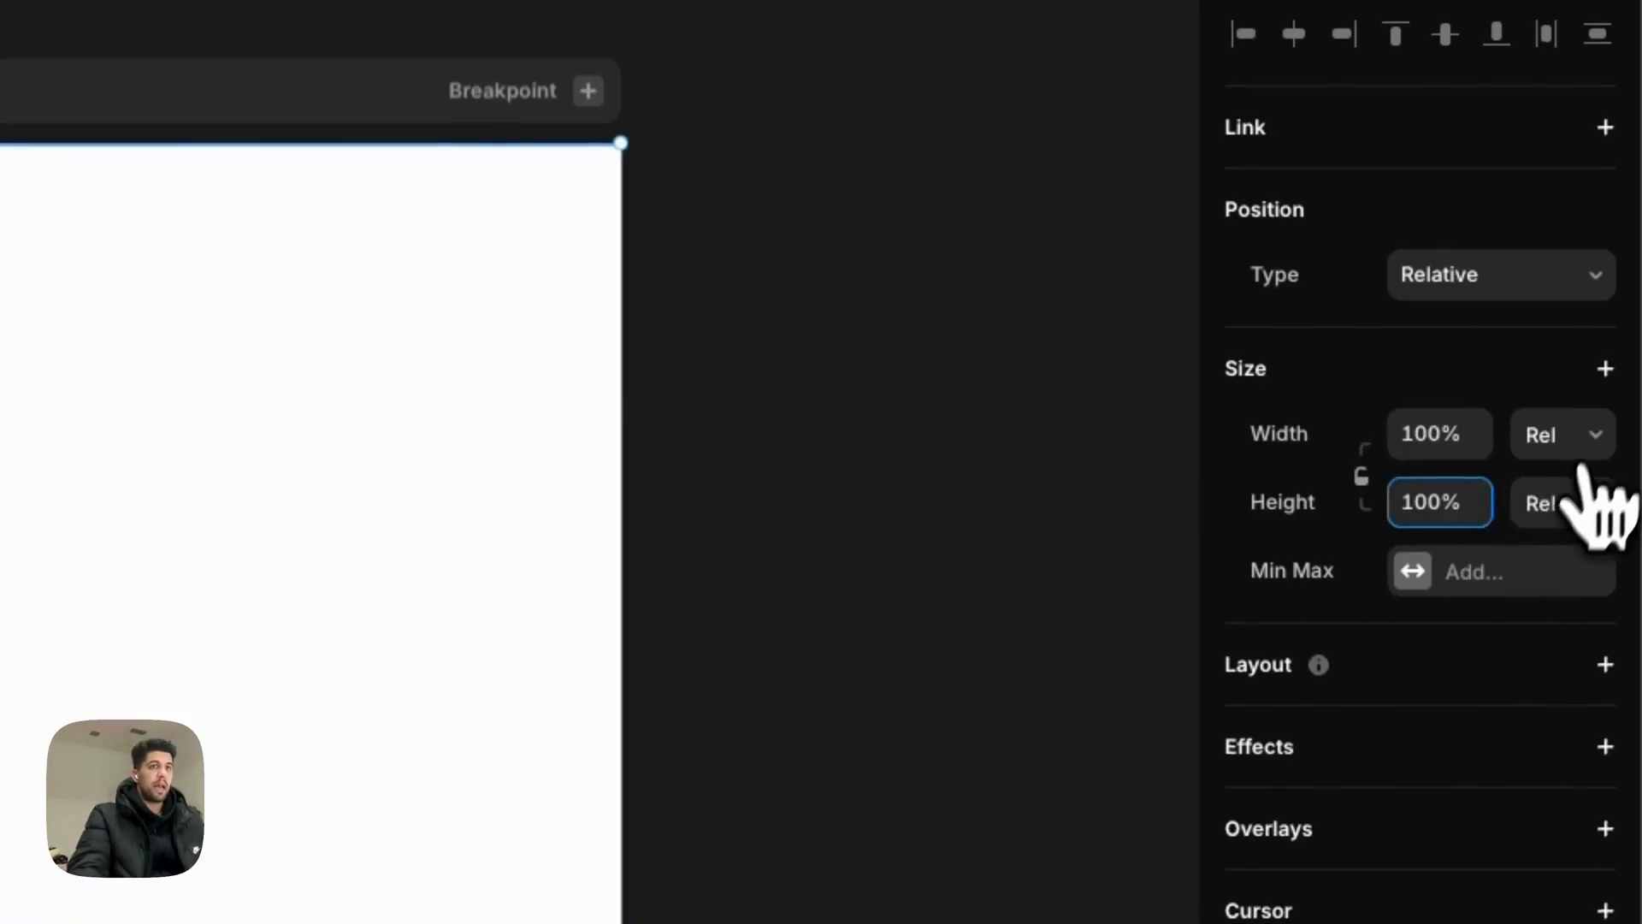
Step: Add a Max Width of 1200 to Container - Hero Content
left_click(1604, 369)
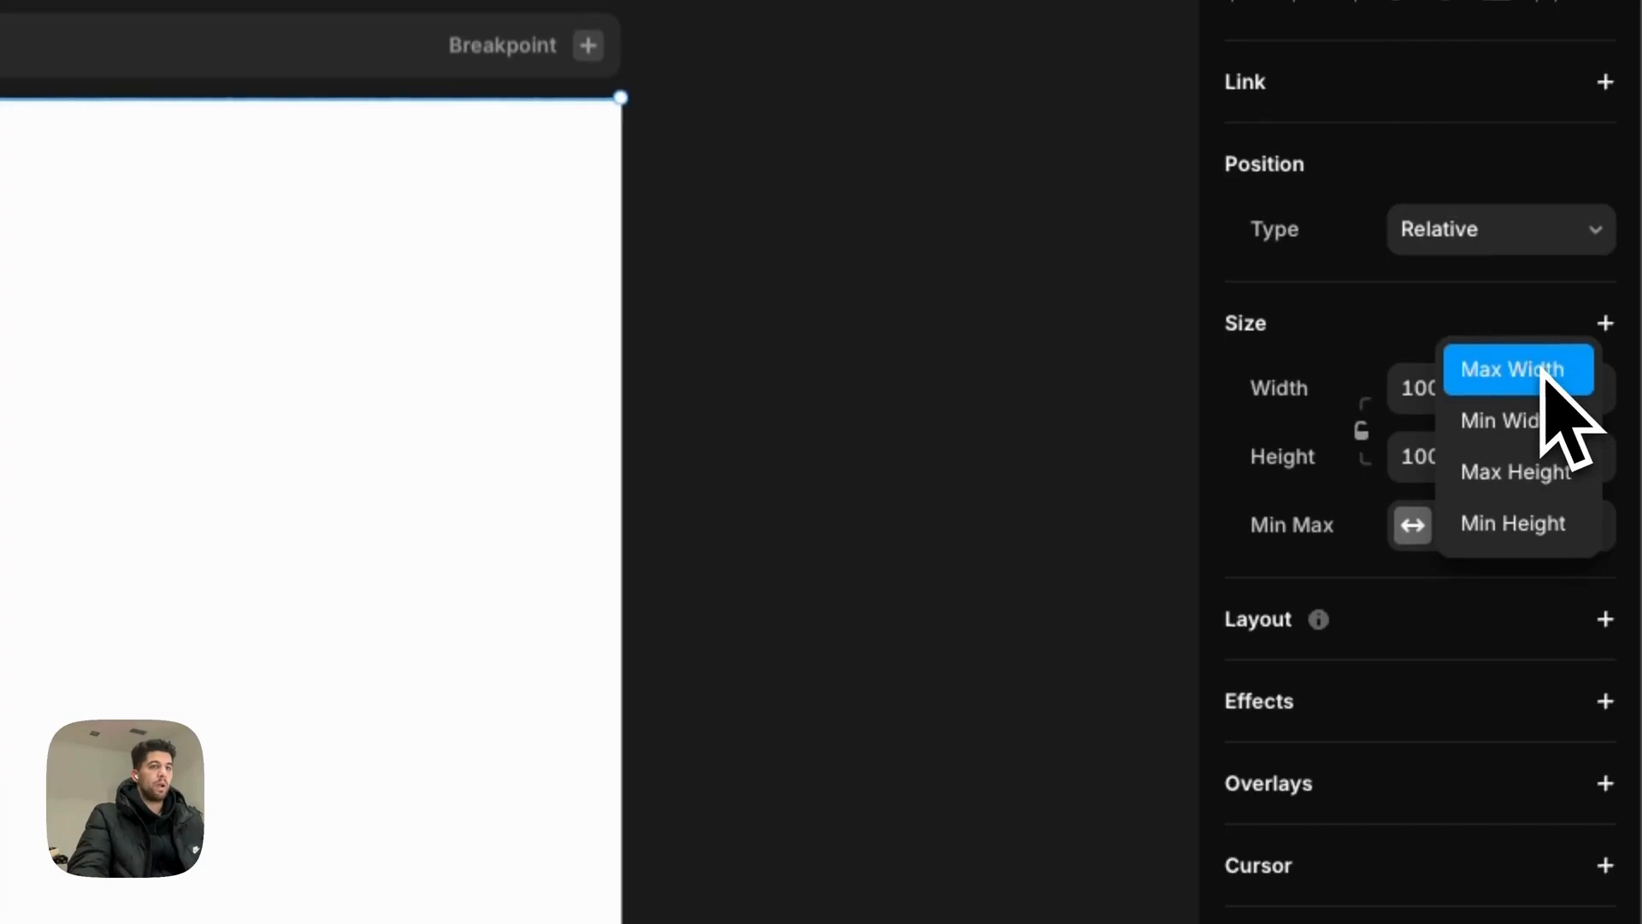
left_click(1545, 376)
left_click(1442, 531)
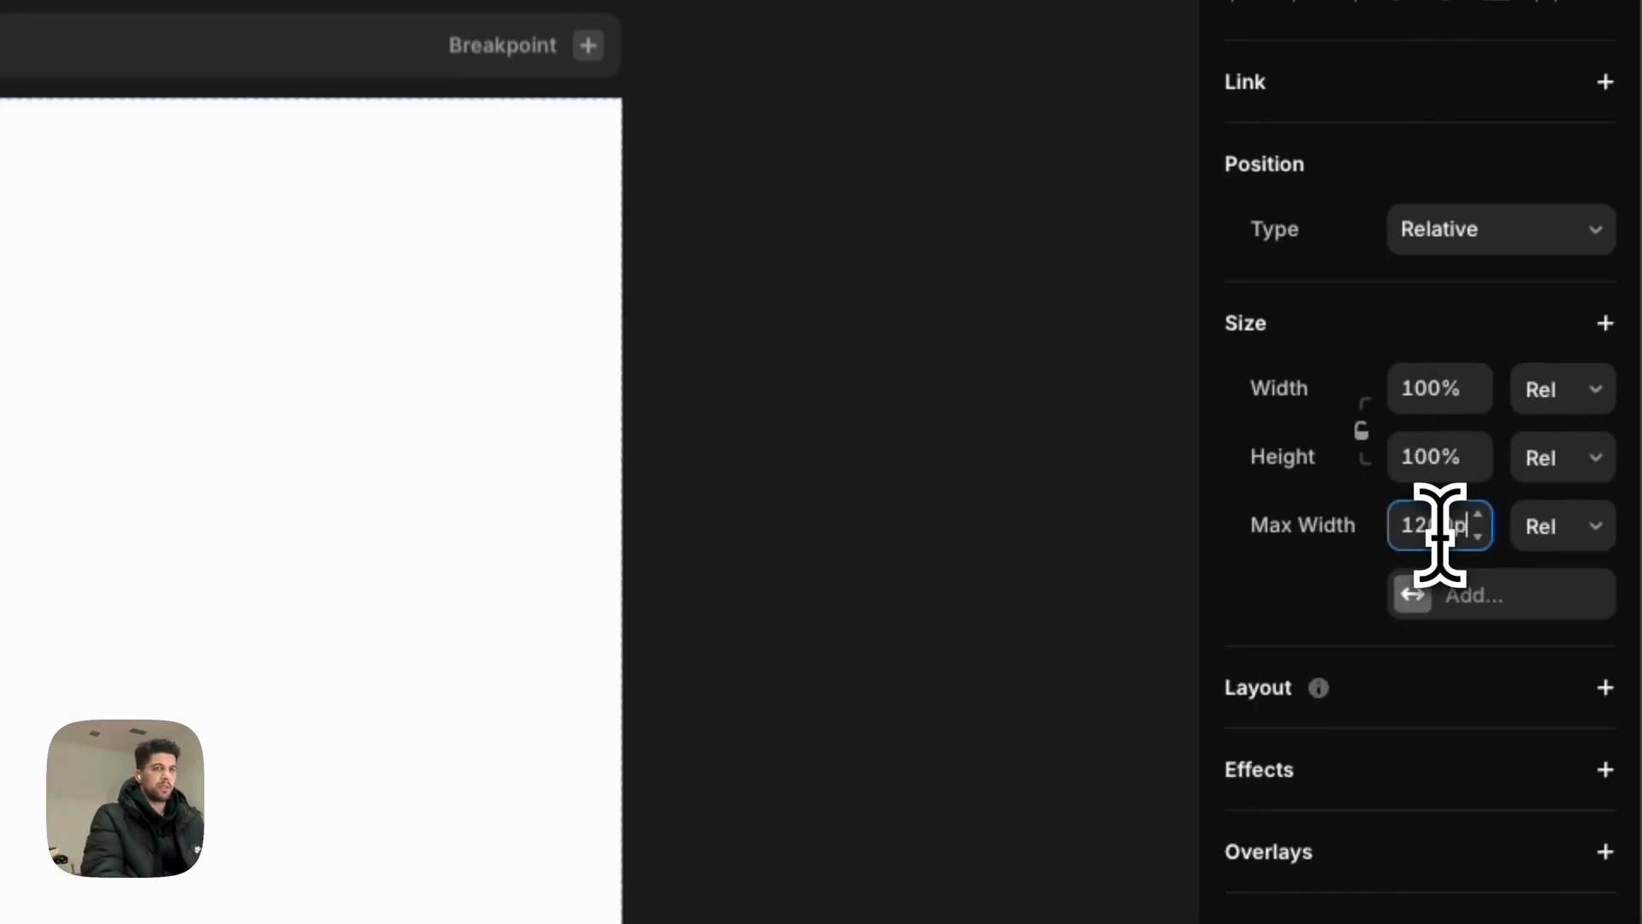
type("1200")
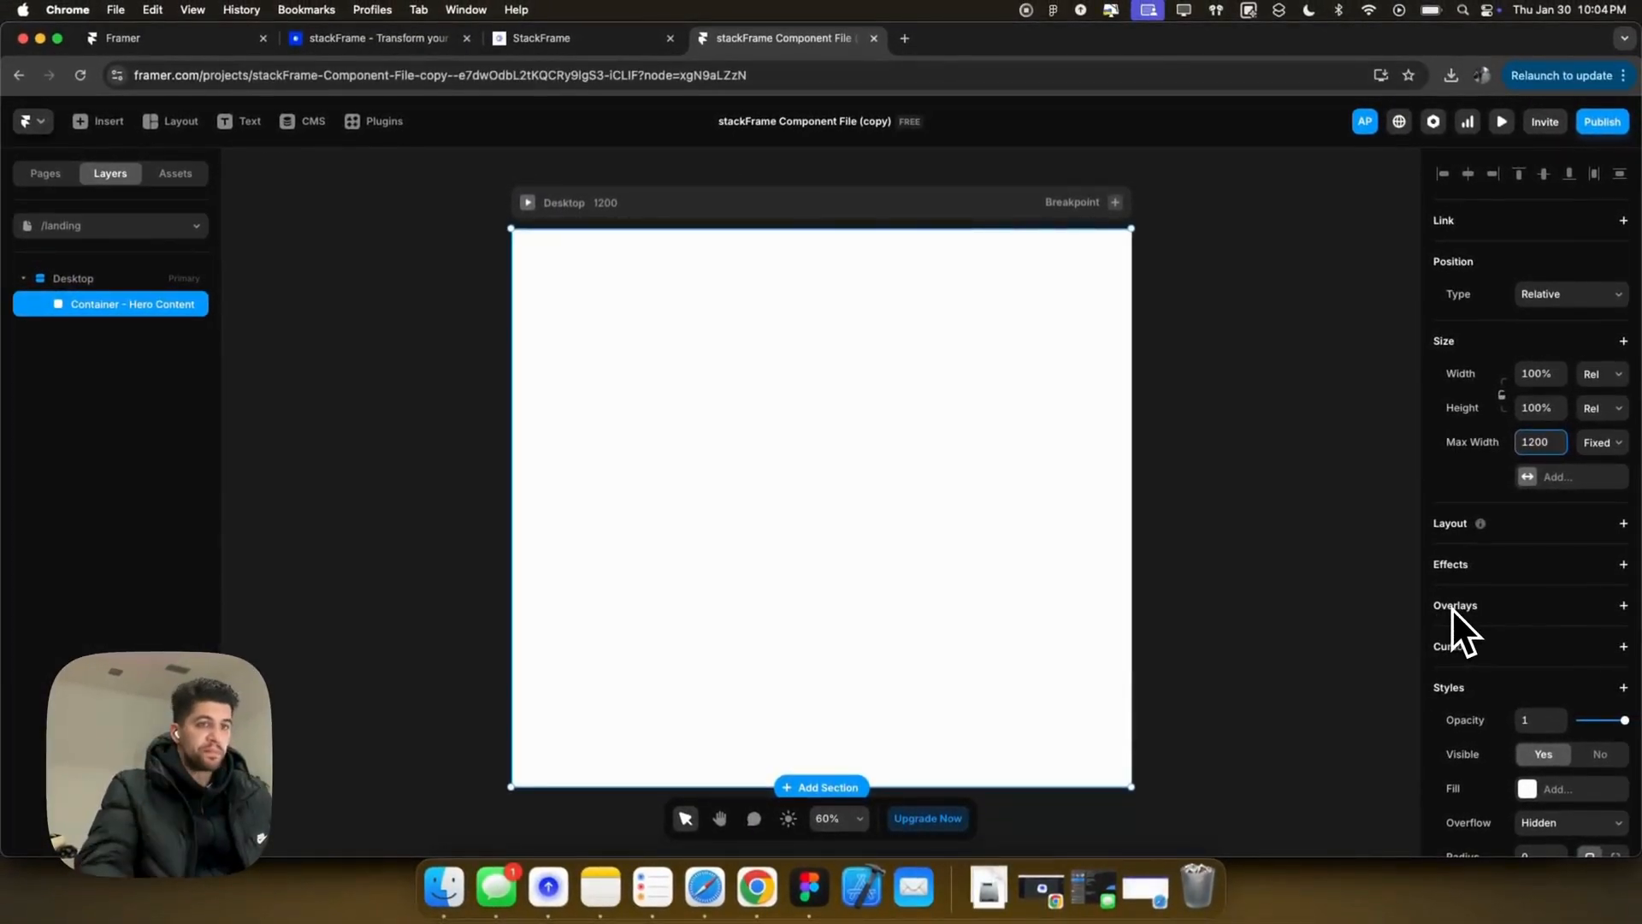
Step: Test the 1200 limit with a light blue fill and a Desktop resize, undo it, then remove the fill
scroll(1518, 637, "down", 3)
left_click(1529, 629)
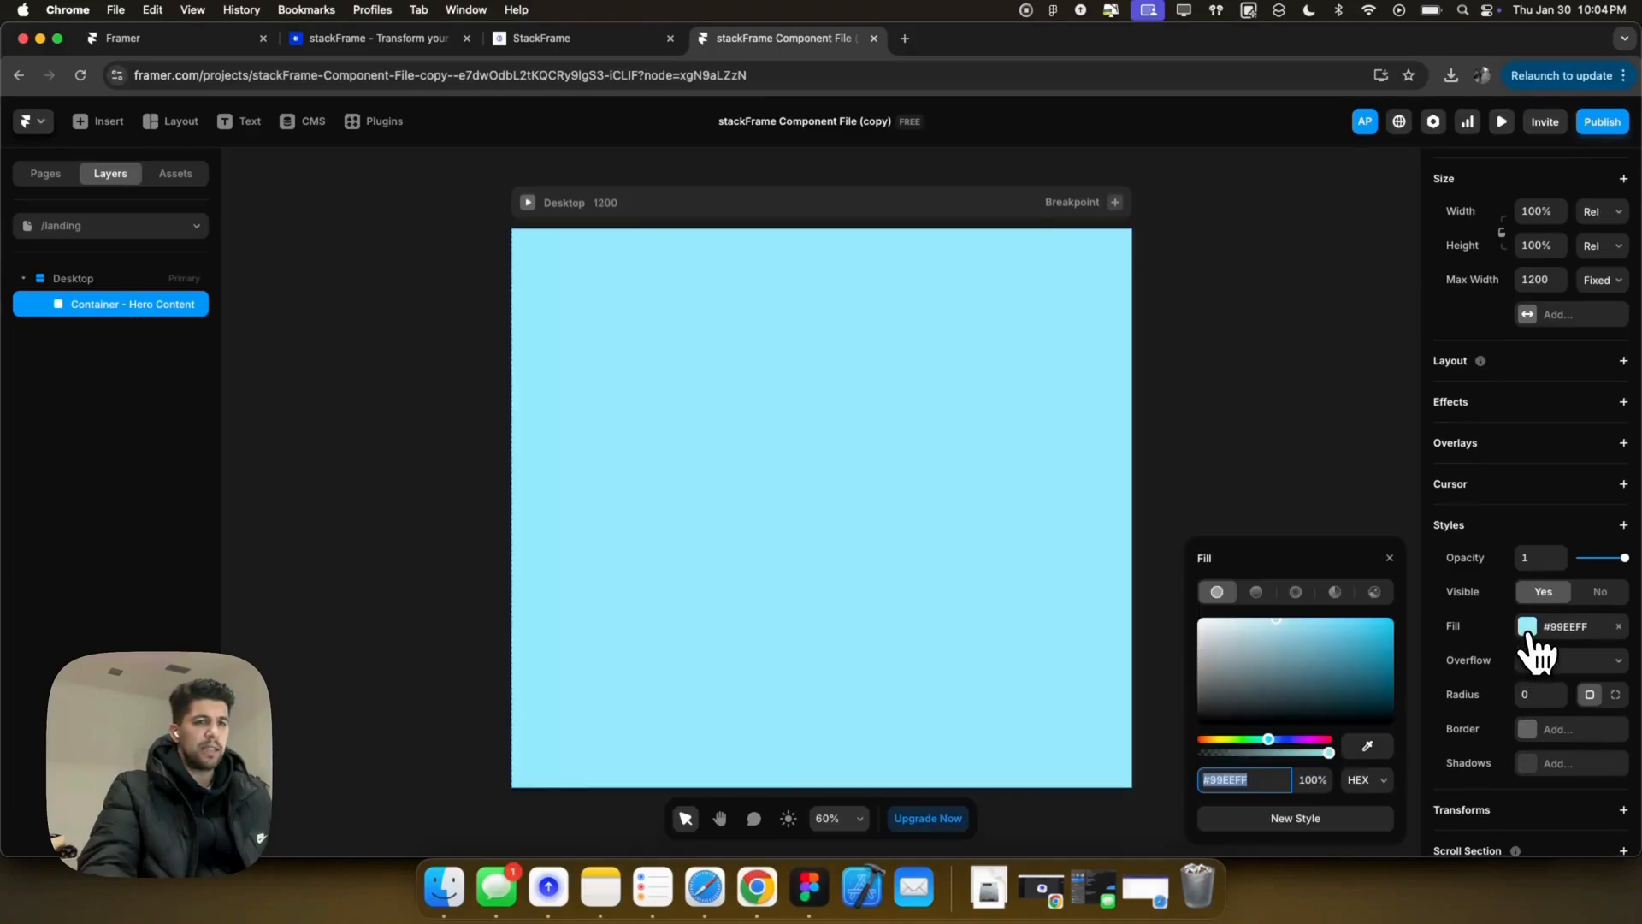
left_click(643, 209)
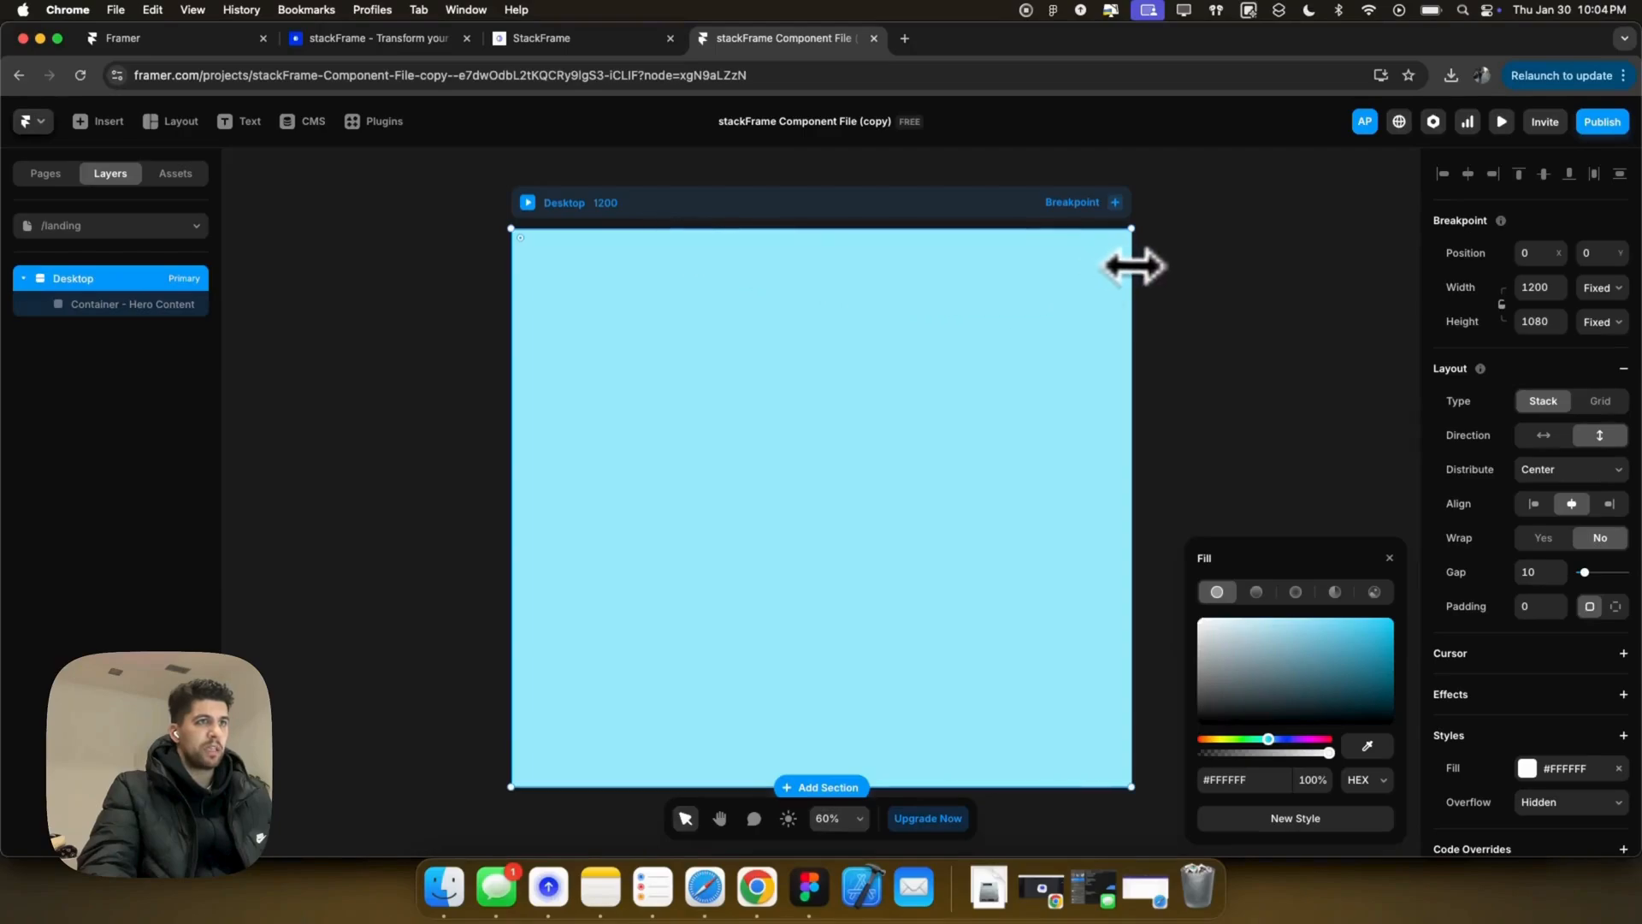
left_click_drag(1133, 266, 1289, 268)
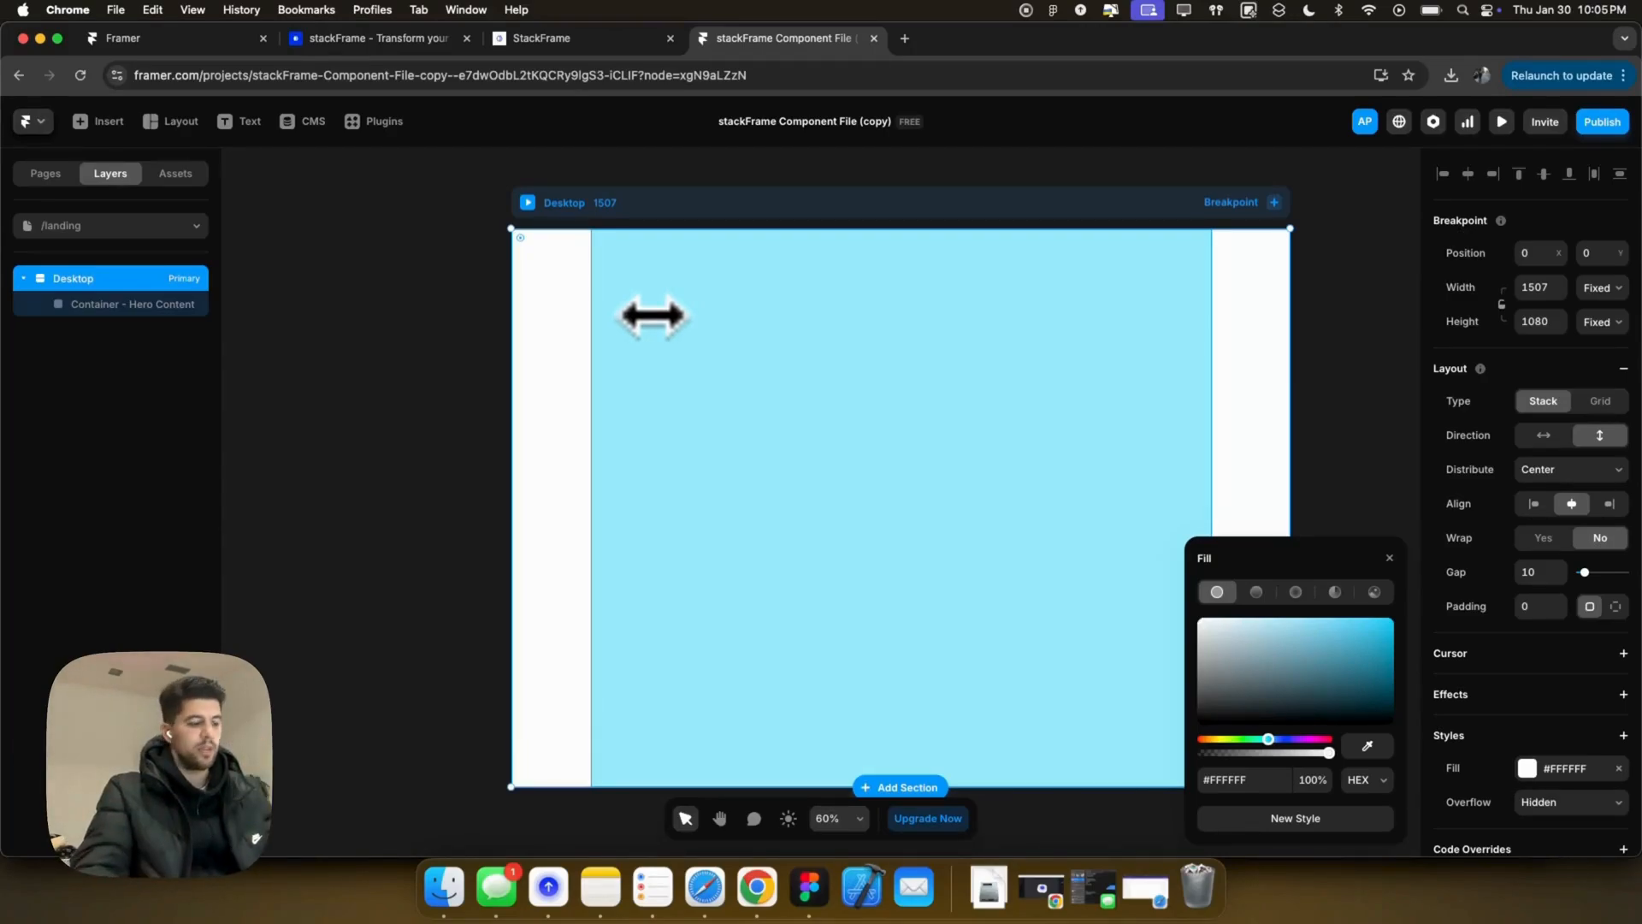
key("super+z")
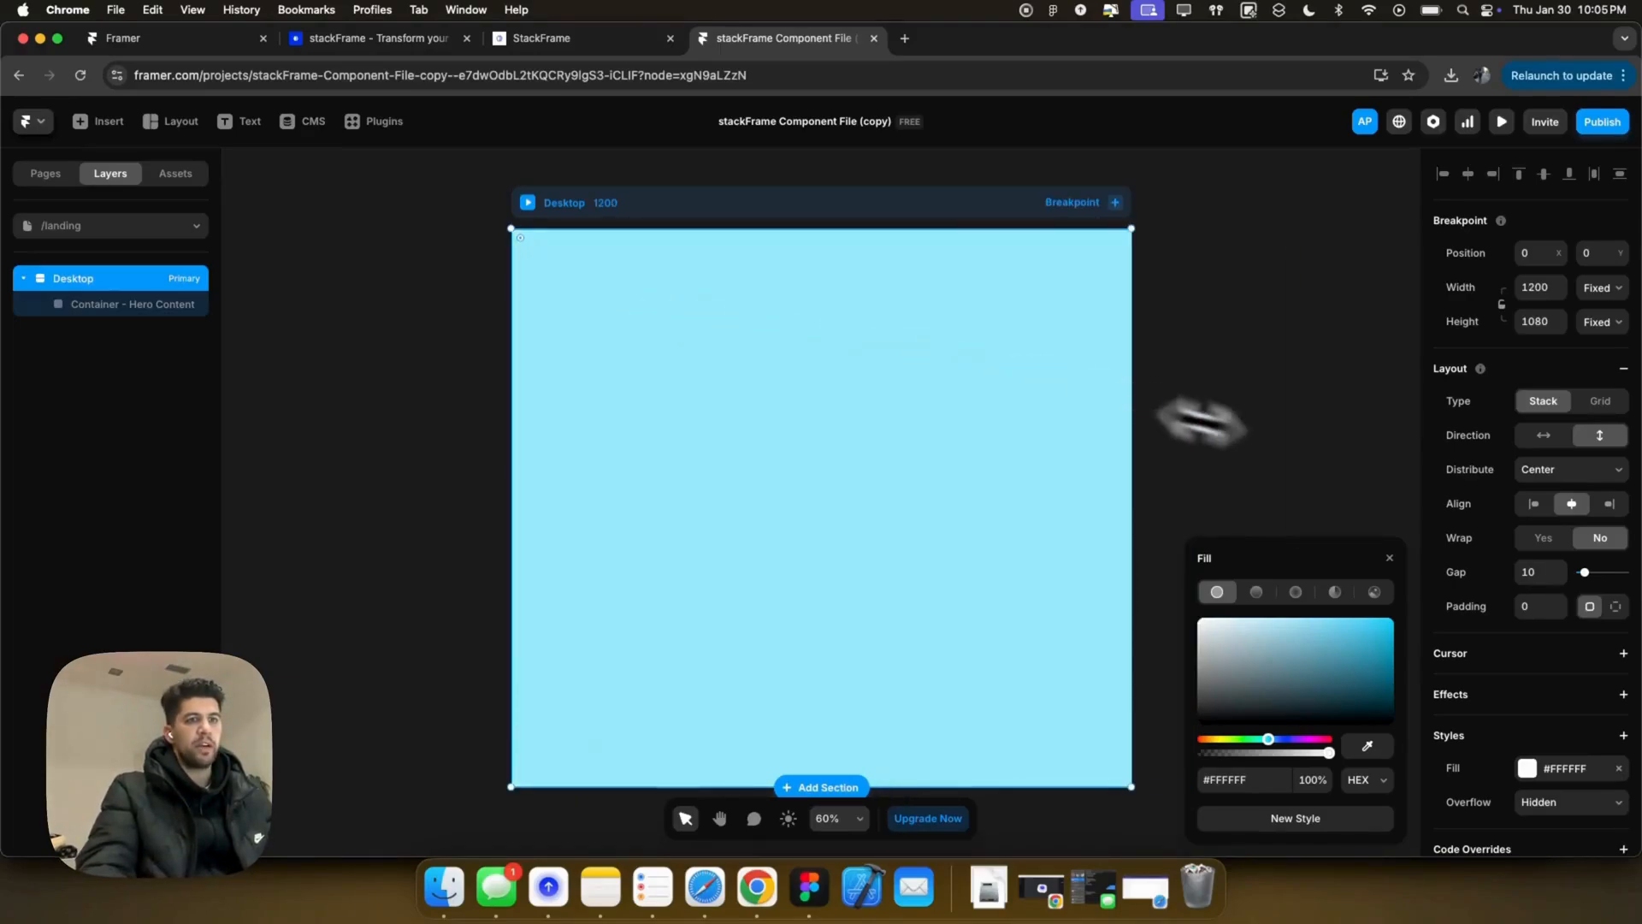
scroll(1552, 676, "down", 1)
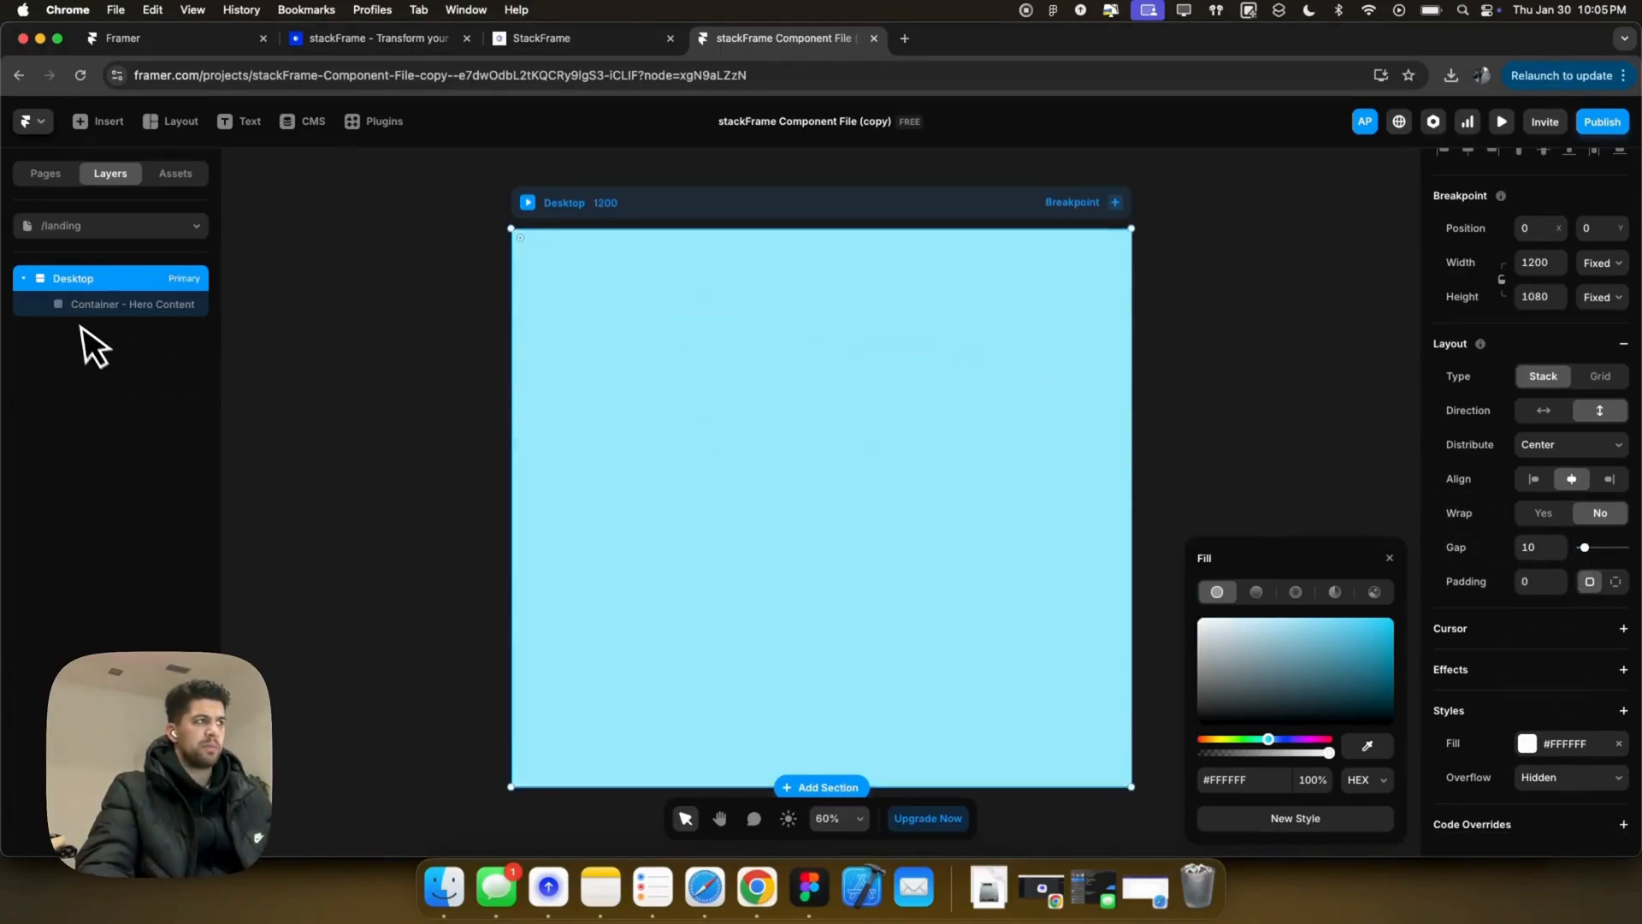
left_click(94, 305)
left_click(1618, 626)
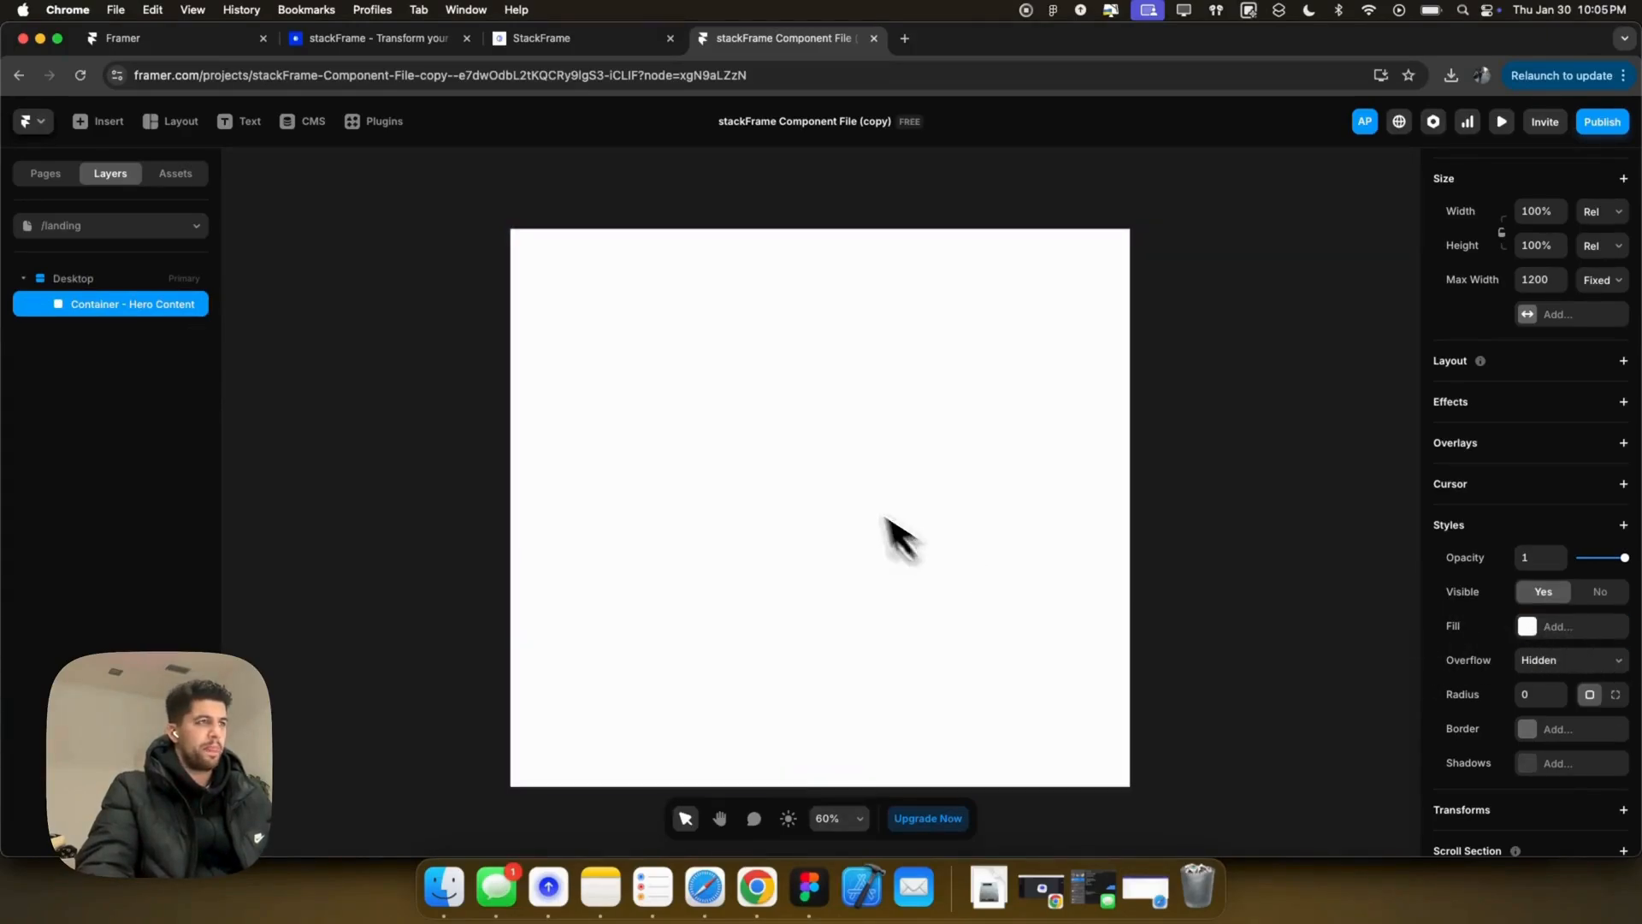
Step: Draw a frame inside the hero container and give Container - Hero Content a centred stack layout
key("f")
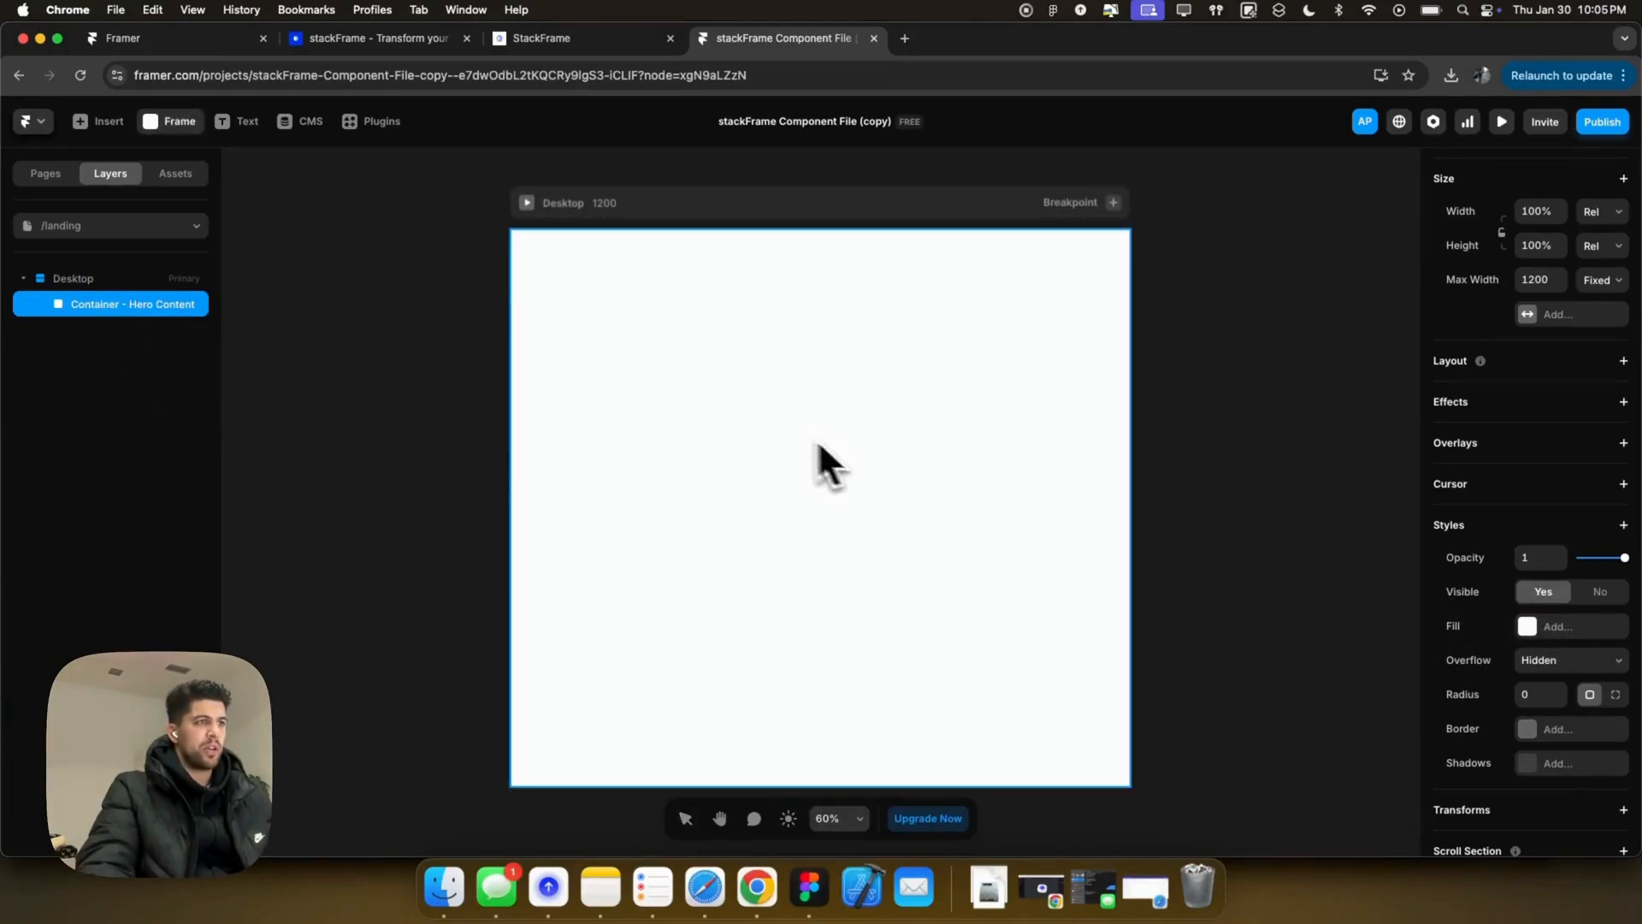
left_click_drag(821, 430, 982, 555)
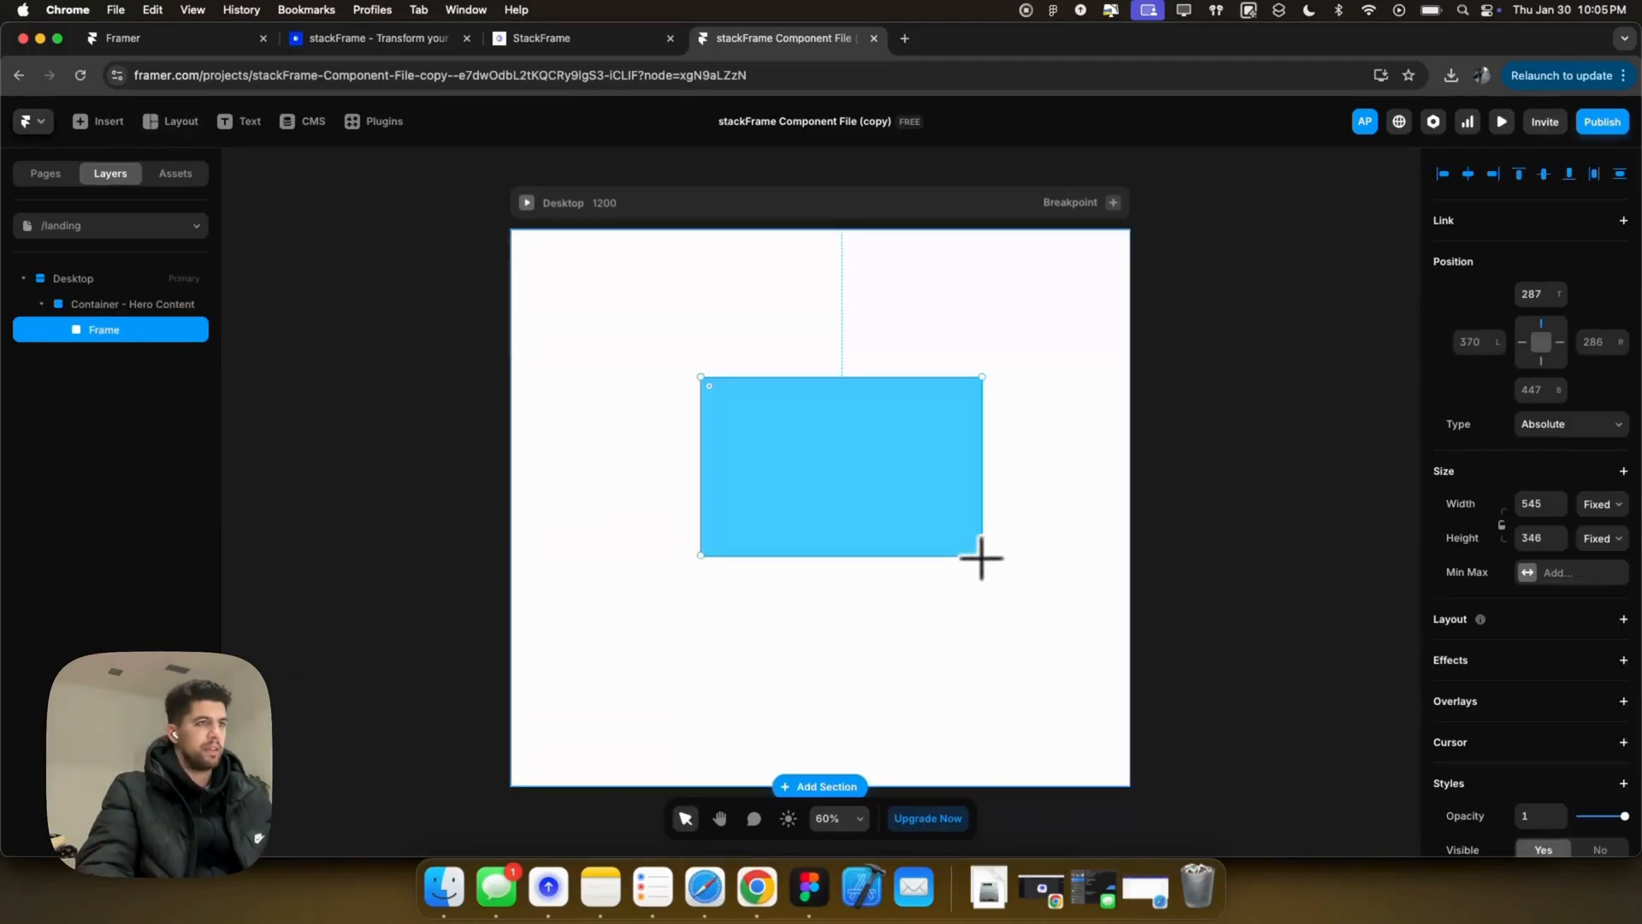
left_click(140, 310)
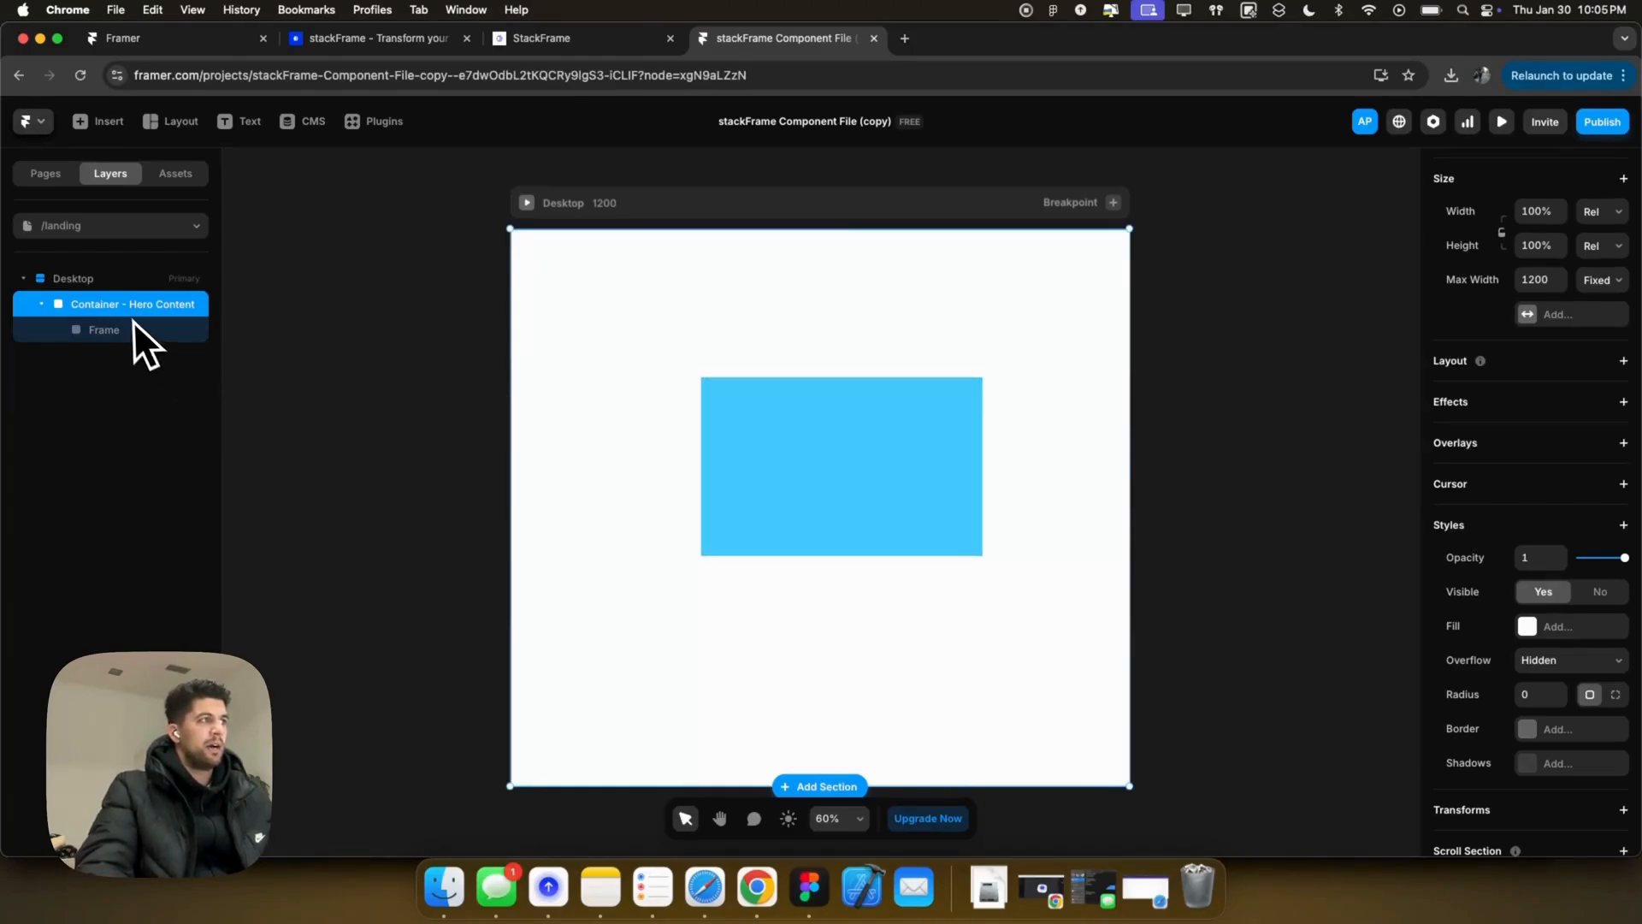
left_click(1551, 368)
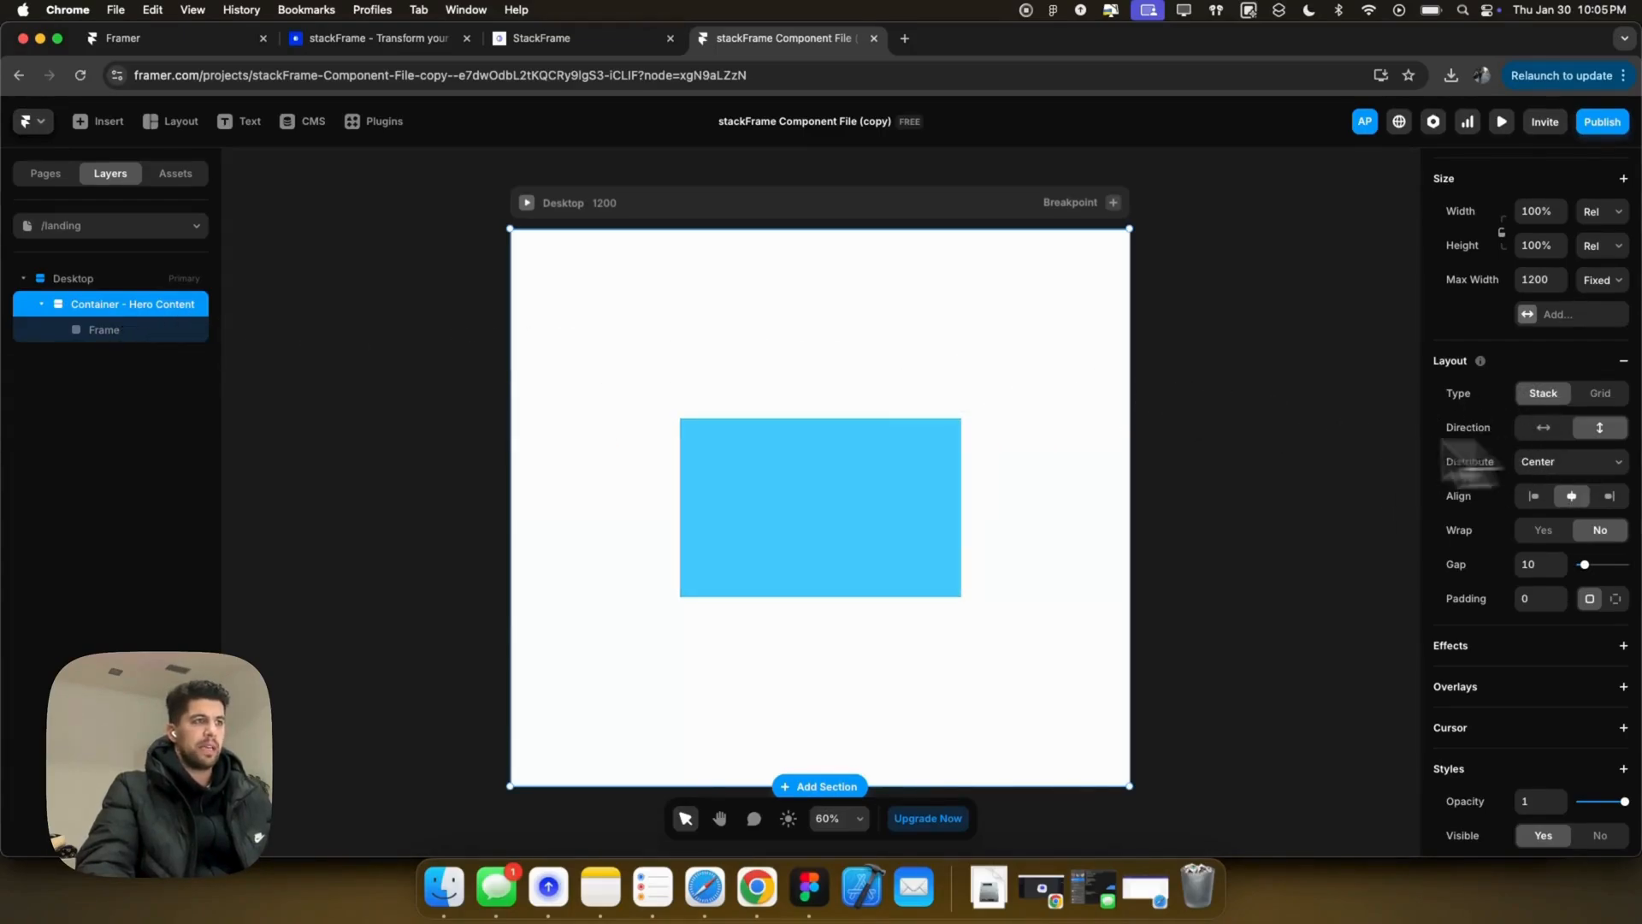
Step: Rename the new frame Container - Content, clear its fill, and size it to 100% width and height
left_click(128, 332)
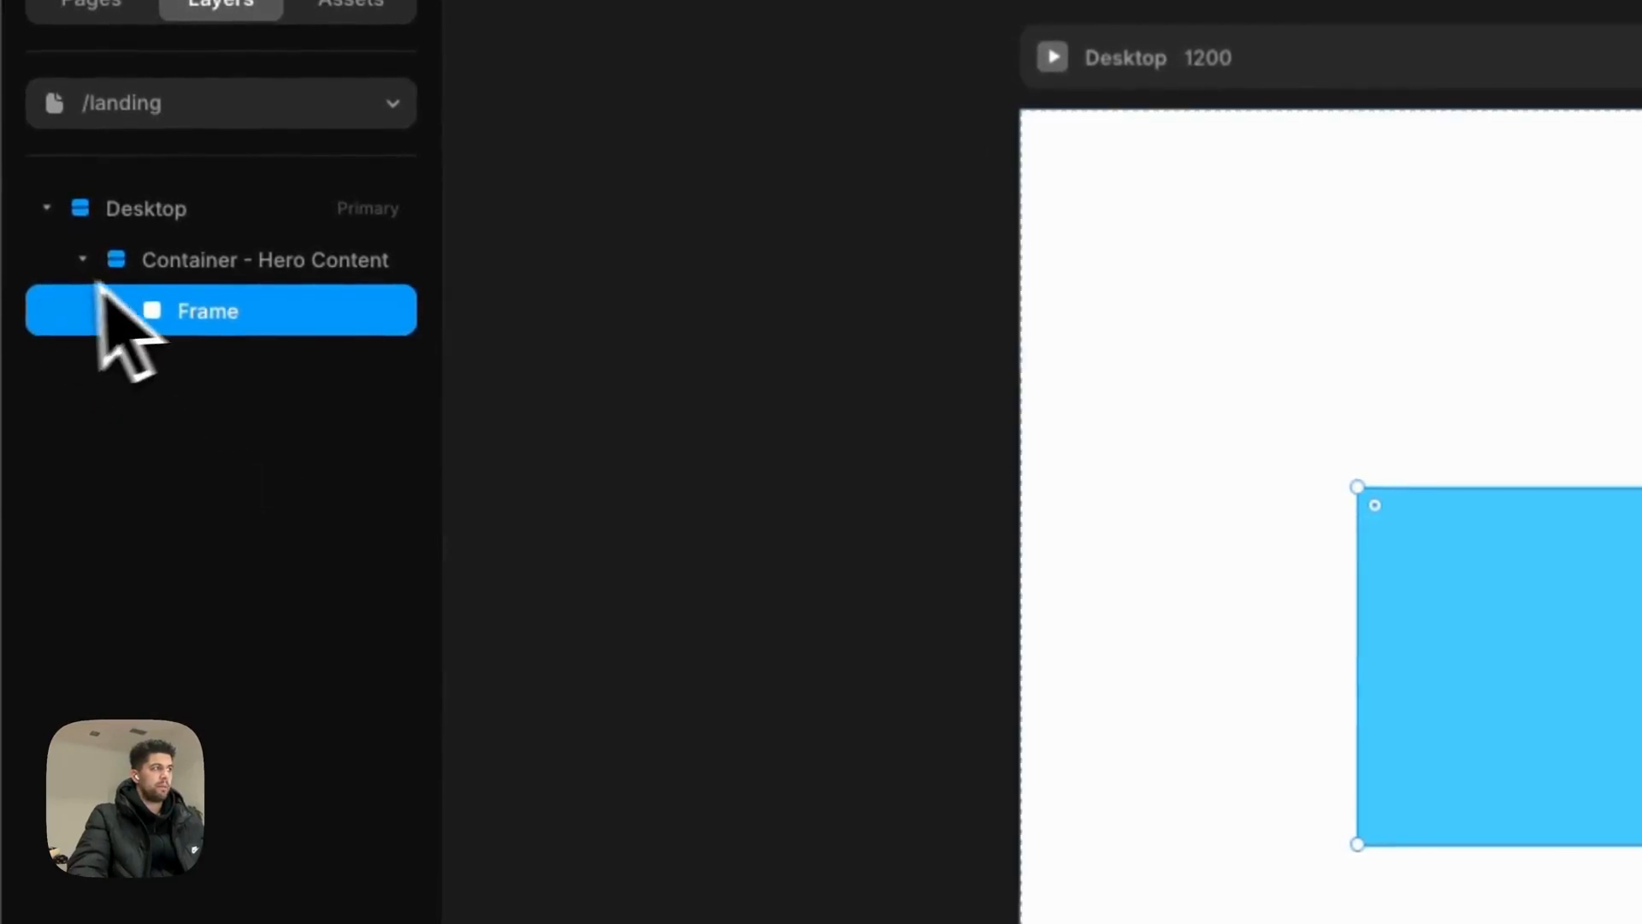
double_click(94, 330)
type("d")
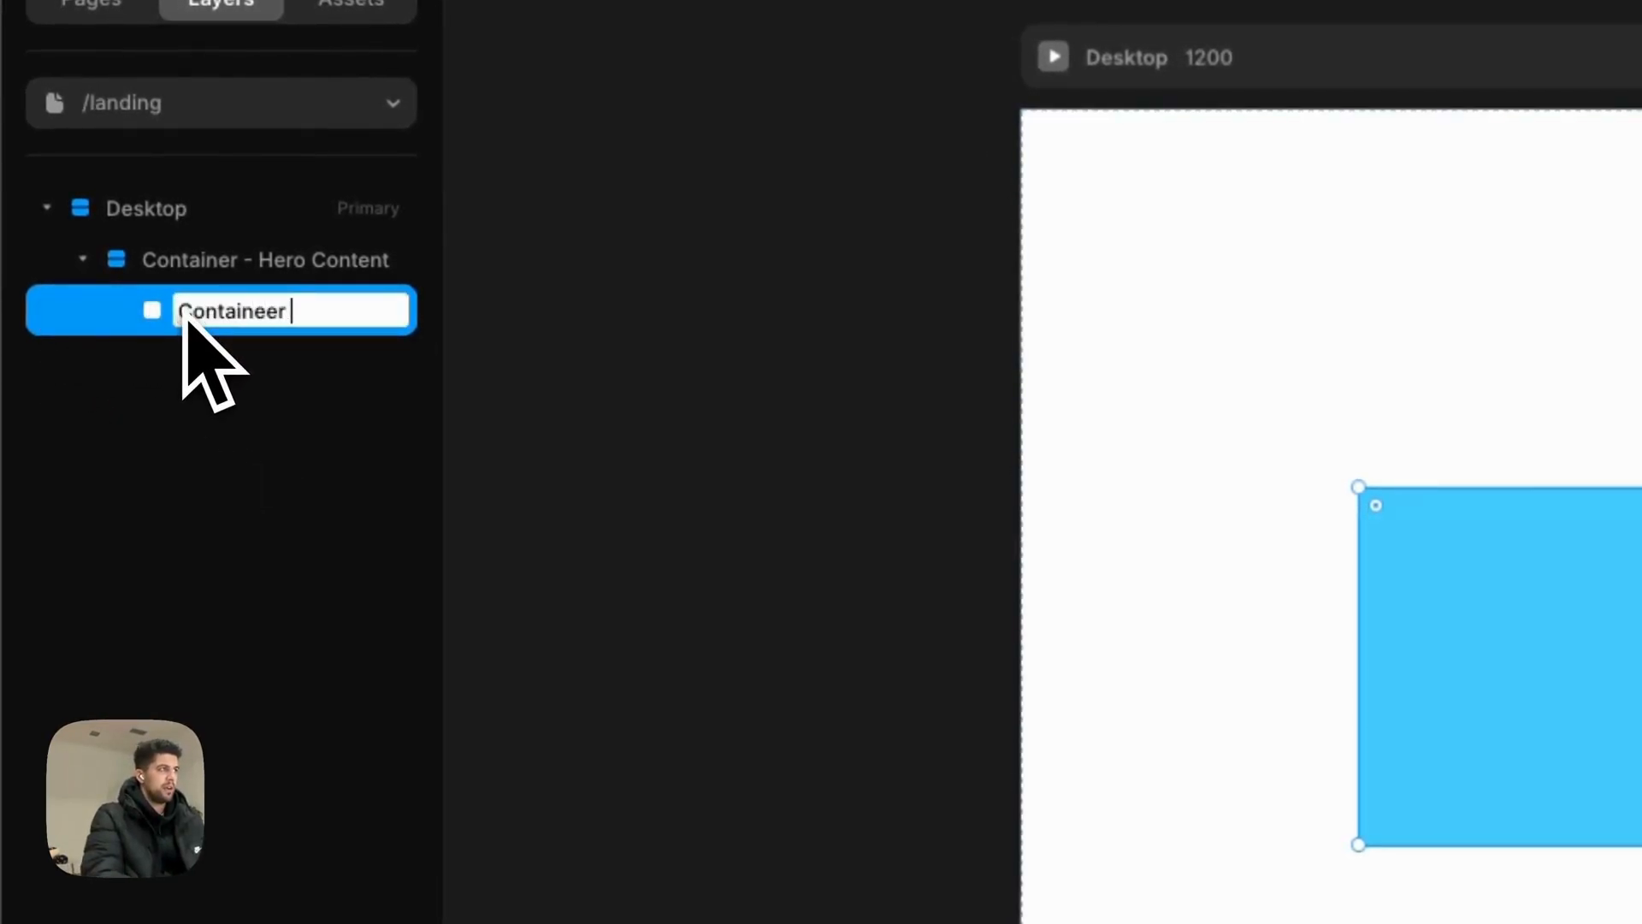
type("ontainer - Content")
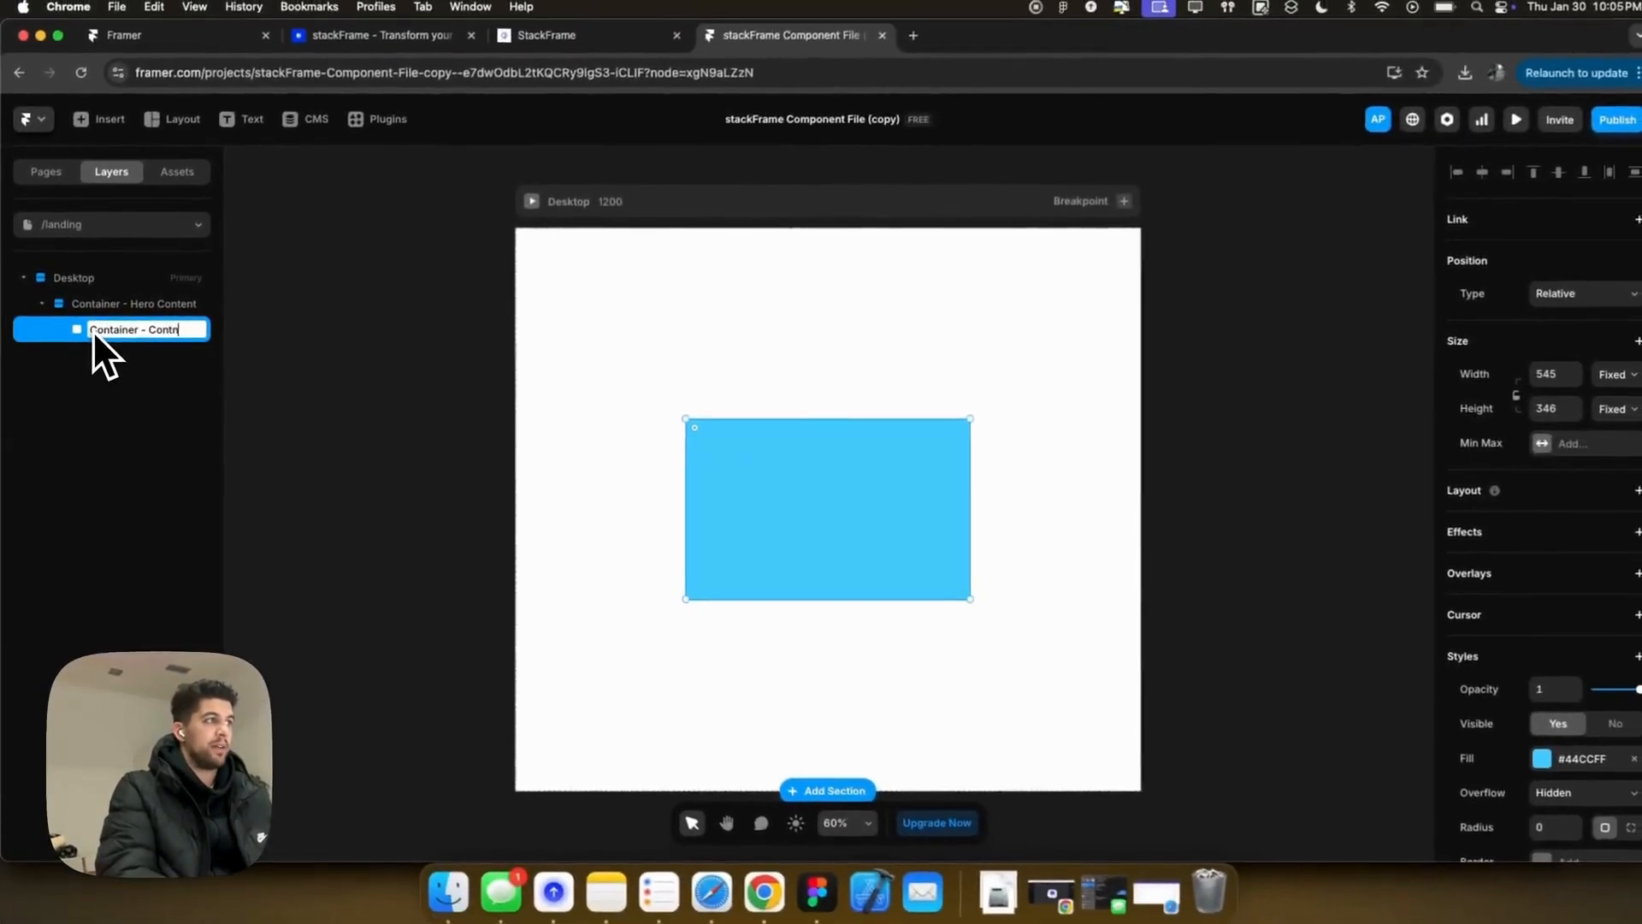
key("Return")
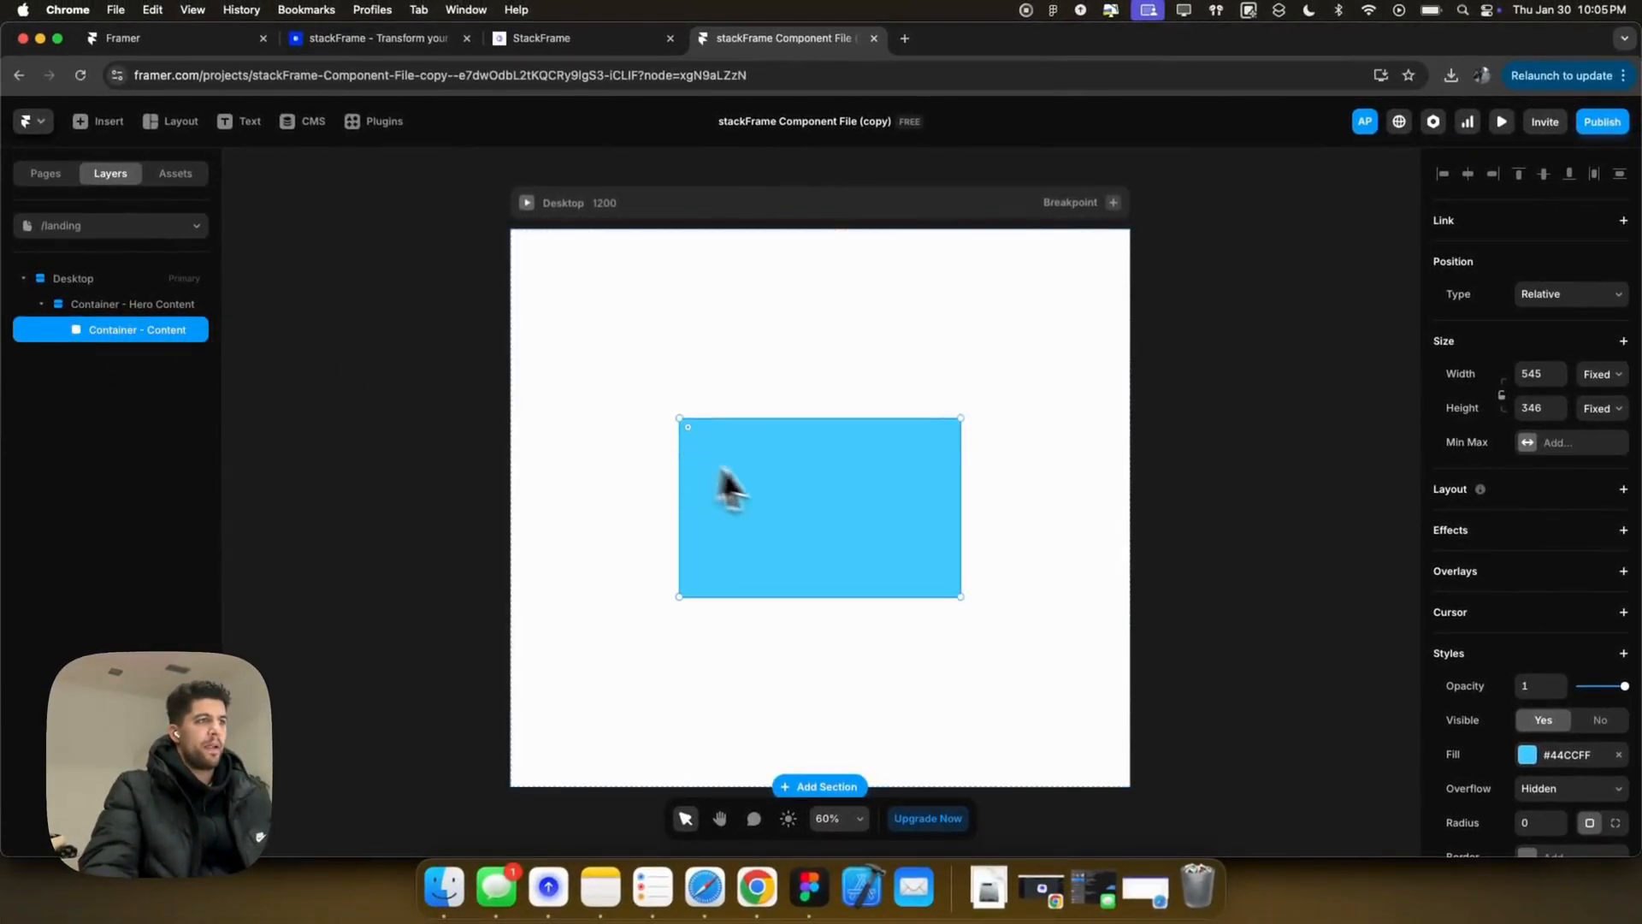
left_click(1618, 754)
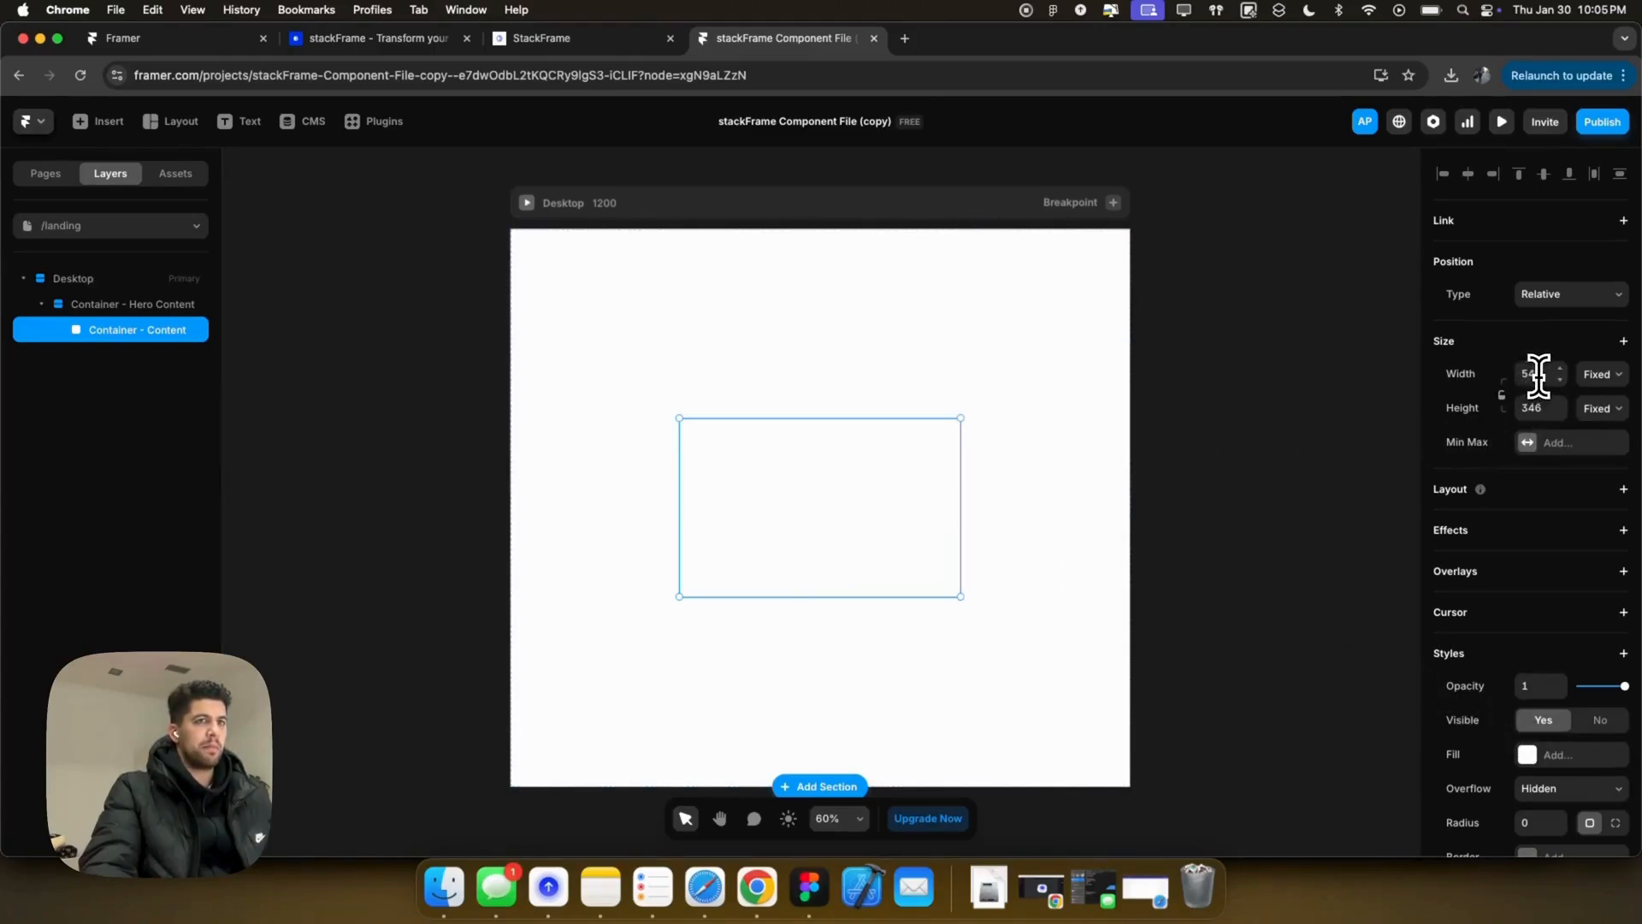
type("100%")
key("Return")
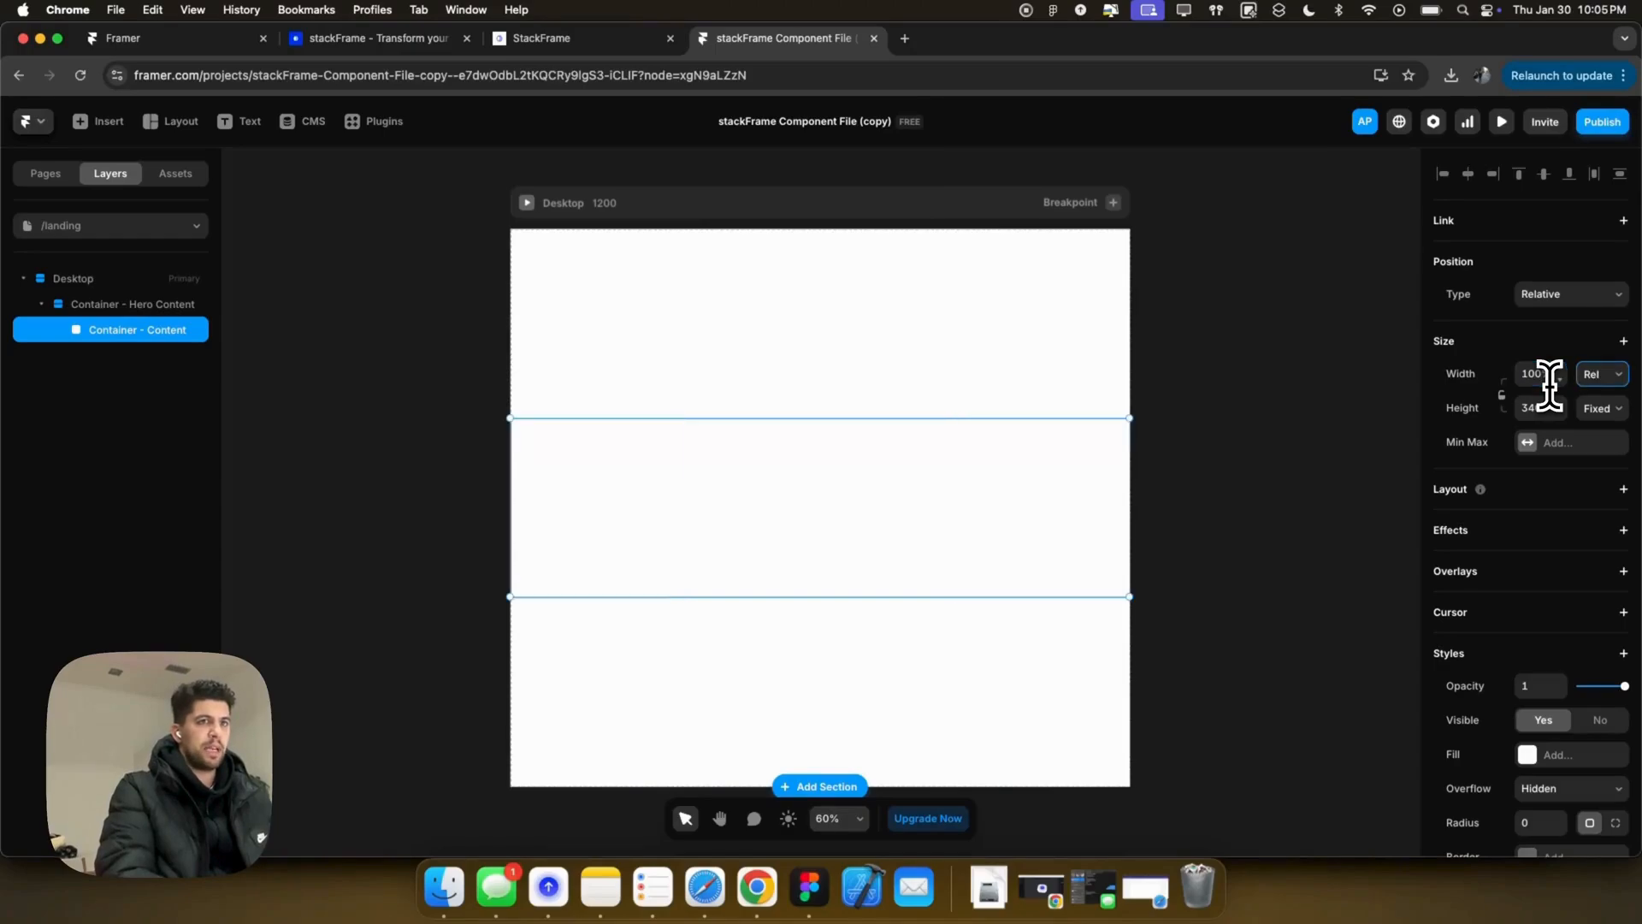
type("100%")
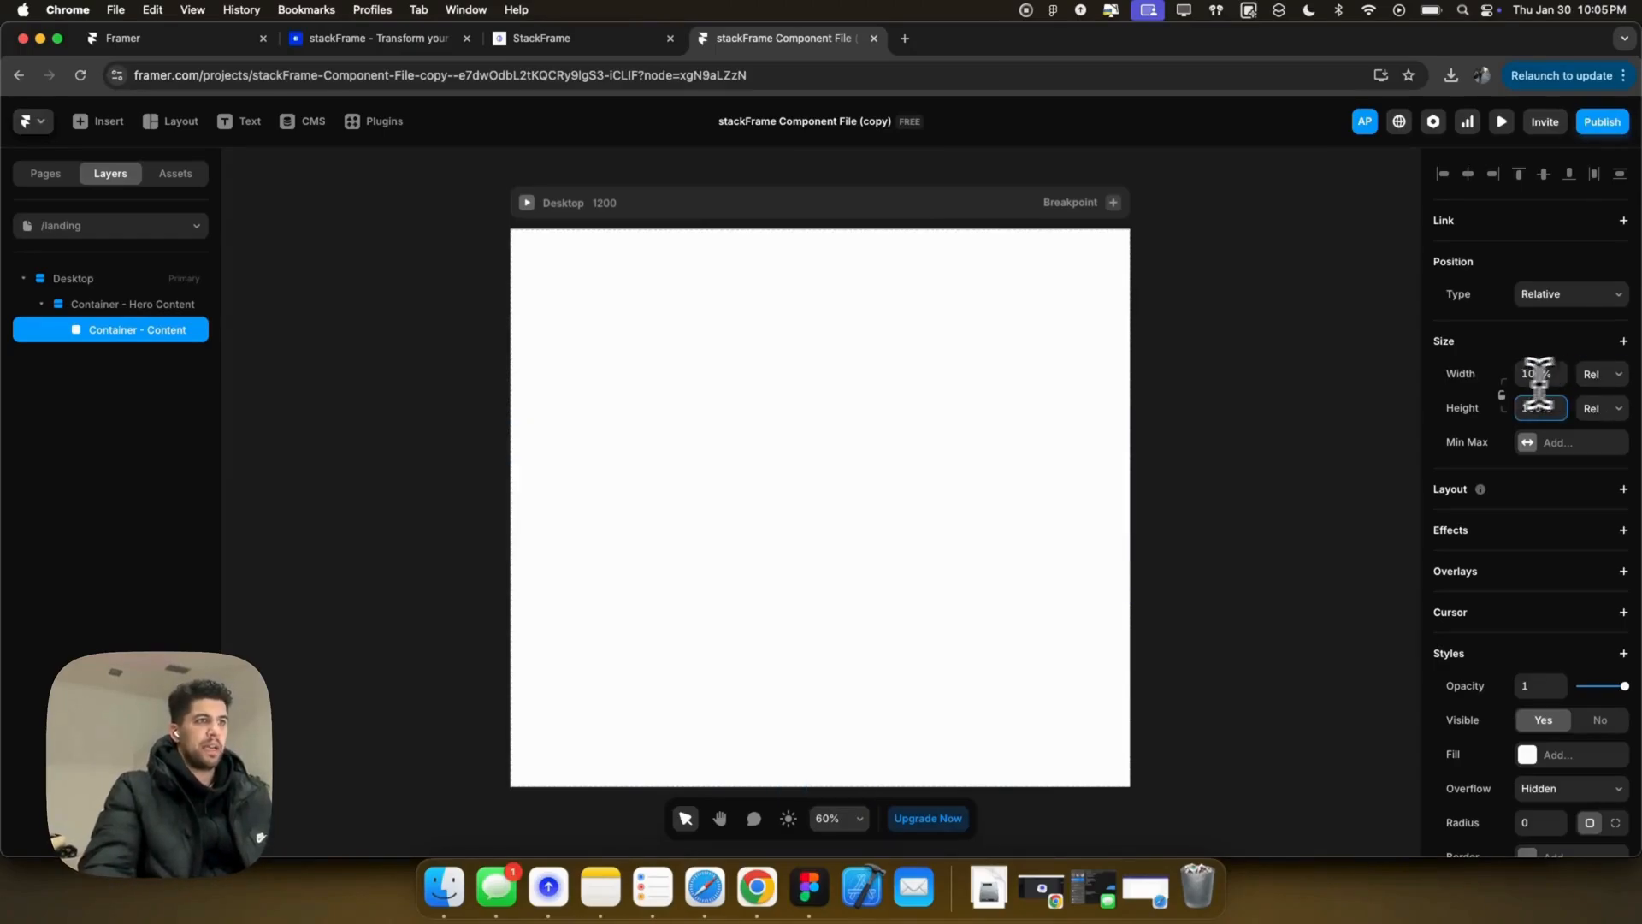
key("Return")
scroll(1512, 680, "down", 2)
scroll(1511, 680, "down", 3)
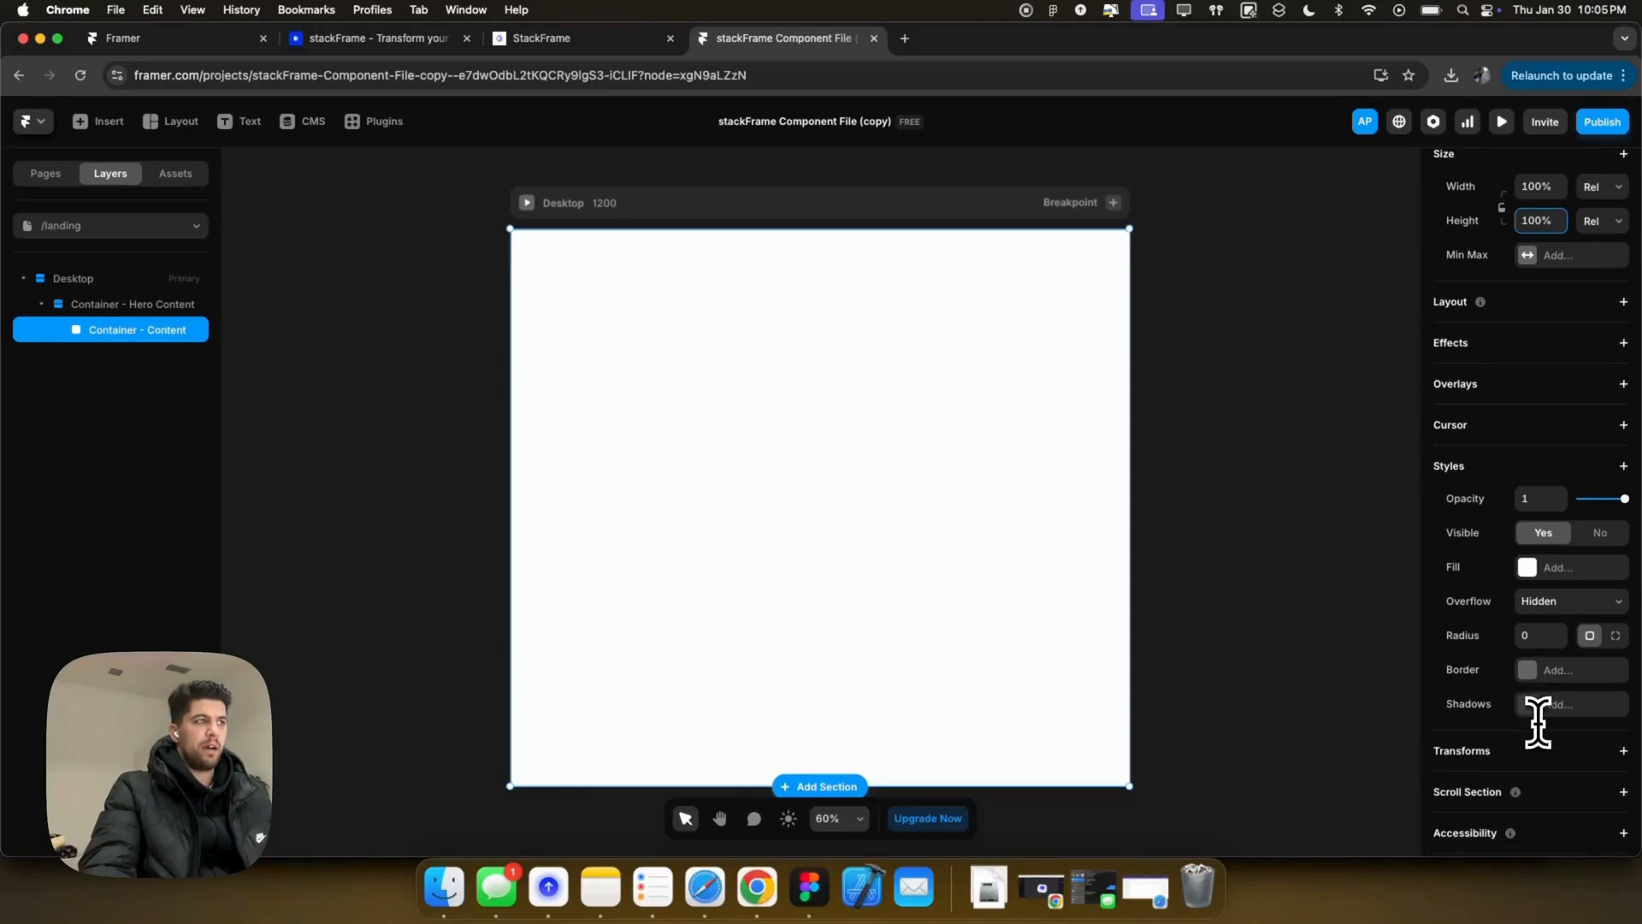
Step: Set 200 padding on Container - Hero Content and a stack layout with 100 padding on Container - Content
left_click(111, 307)
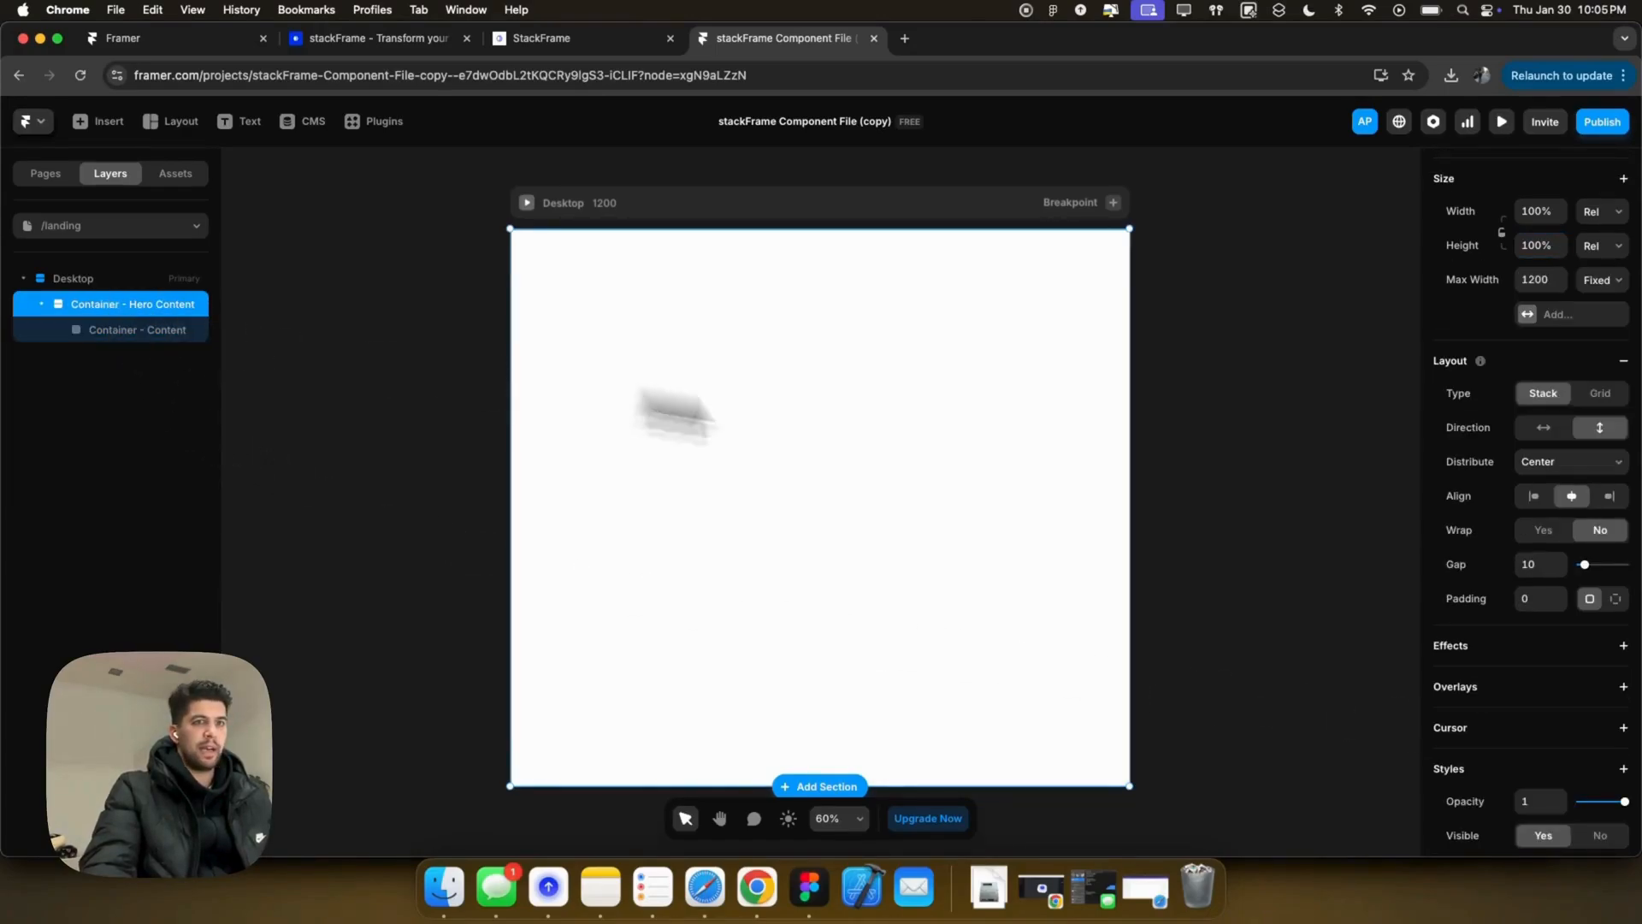
type("200")
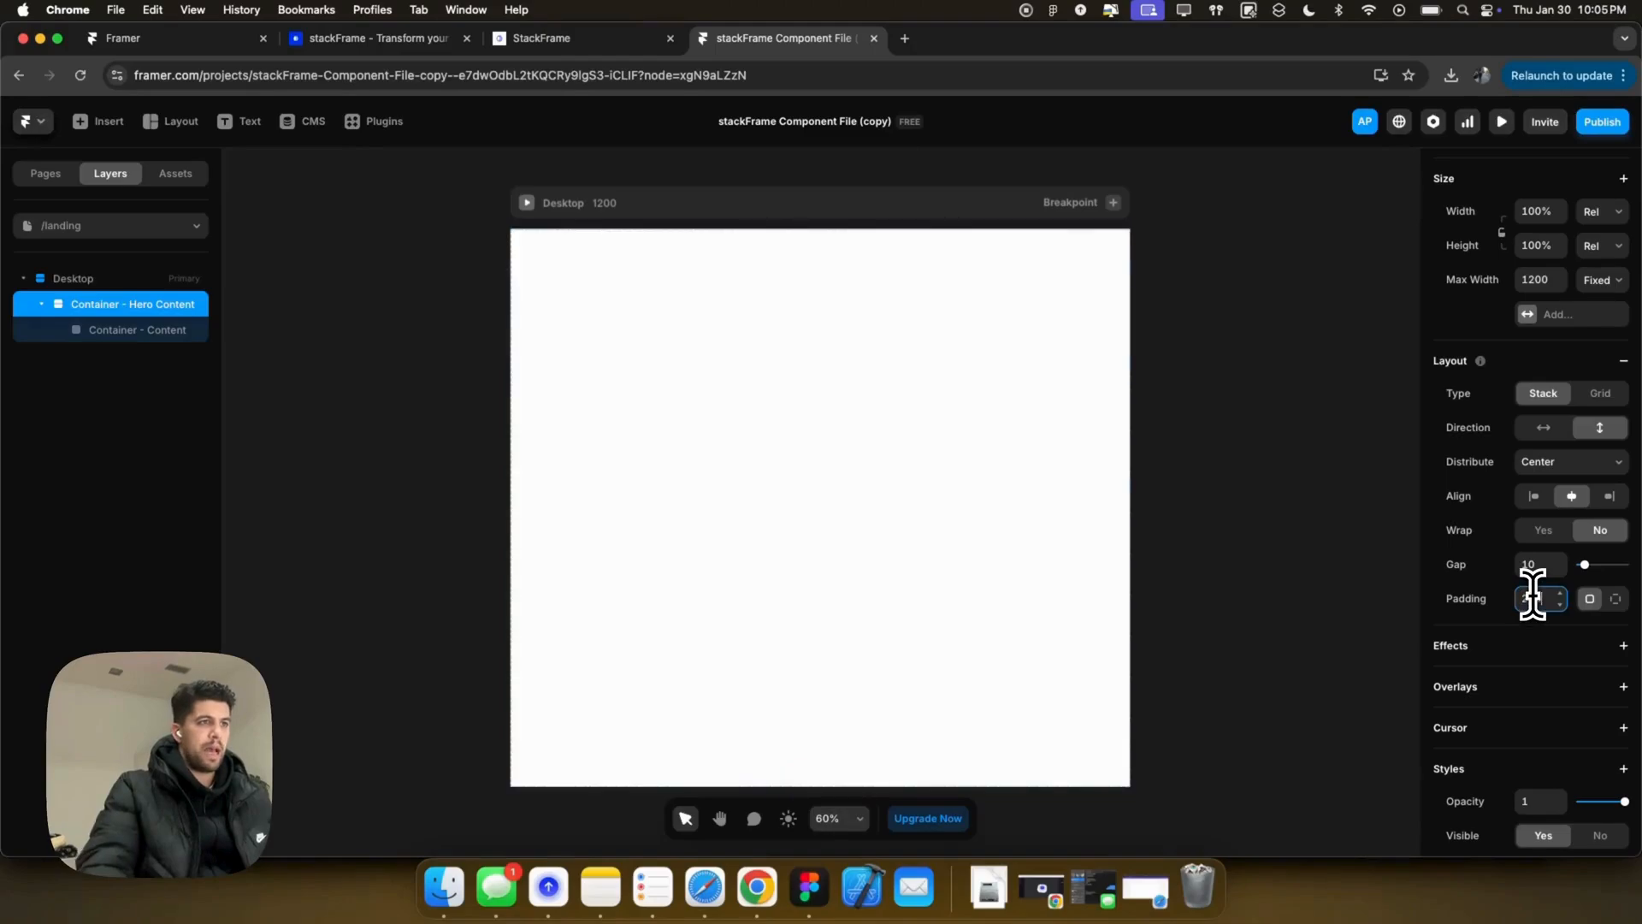
left_click(121, 335)
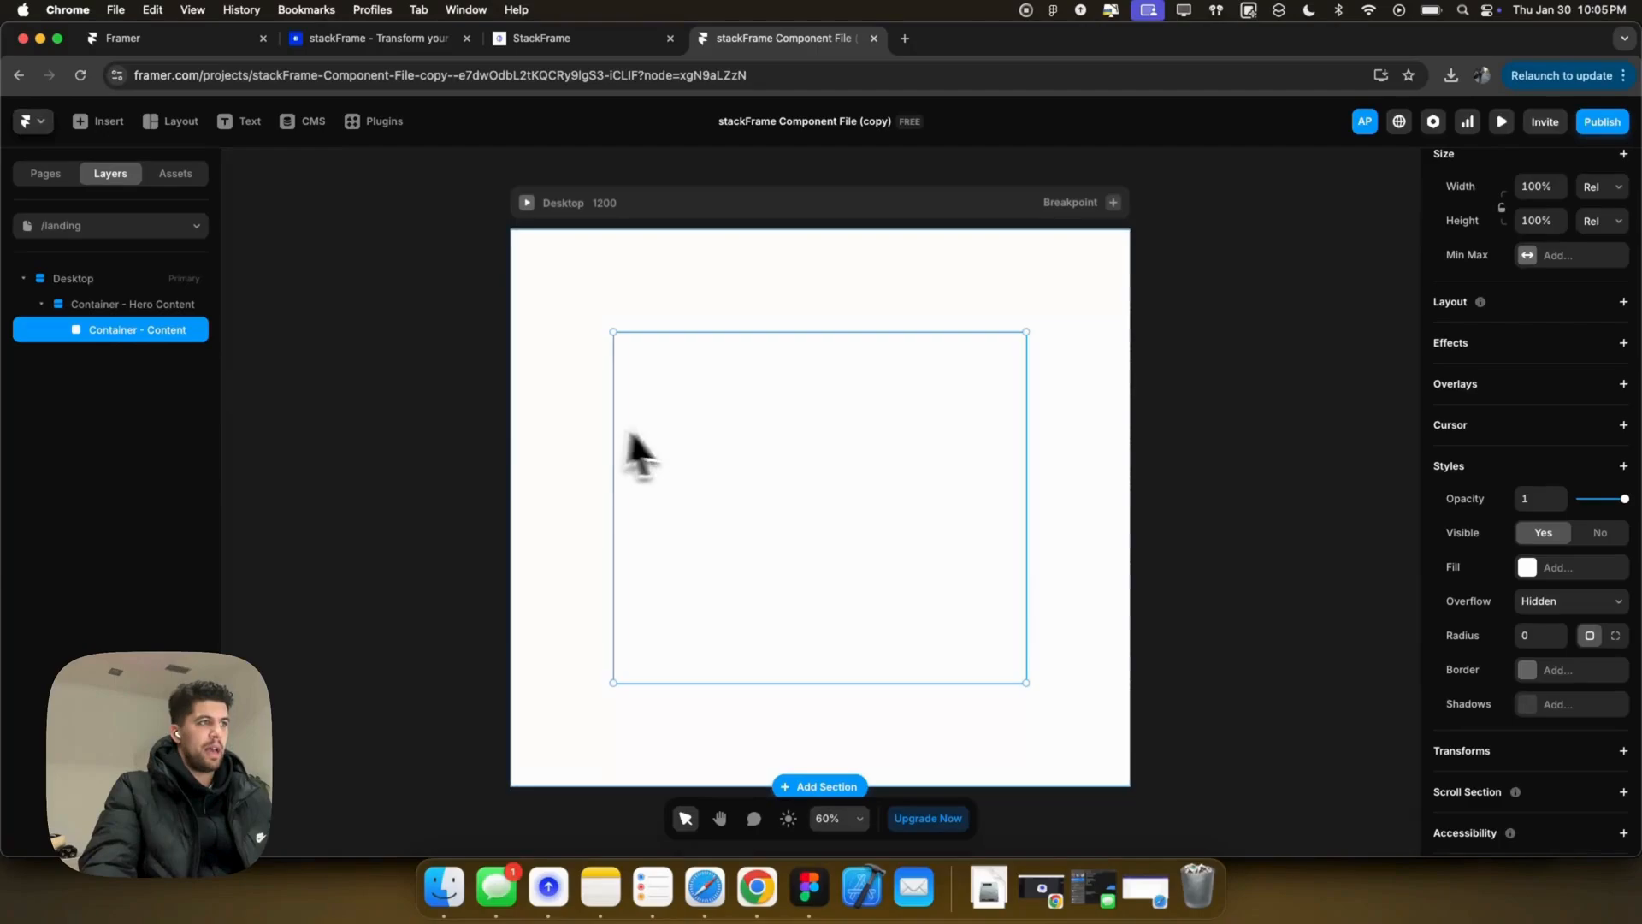
scroll(1545, 712, "down", 2)
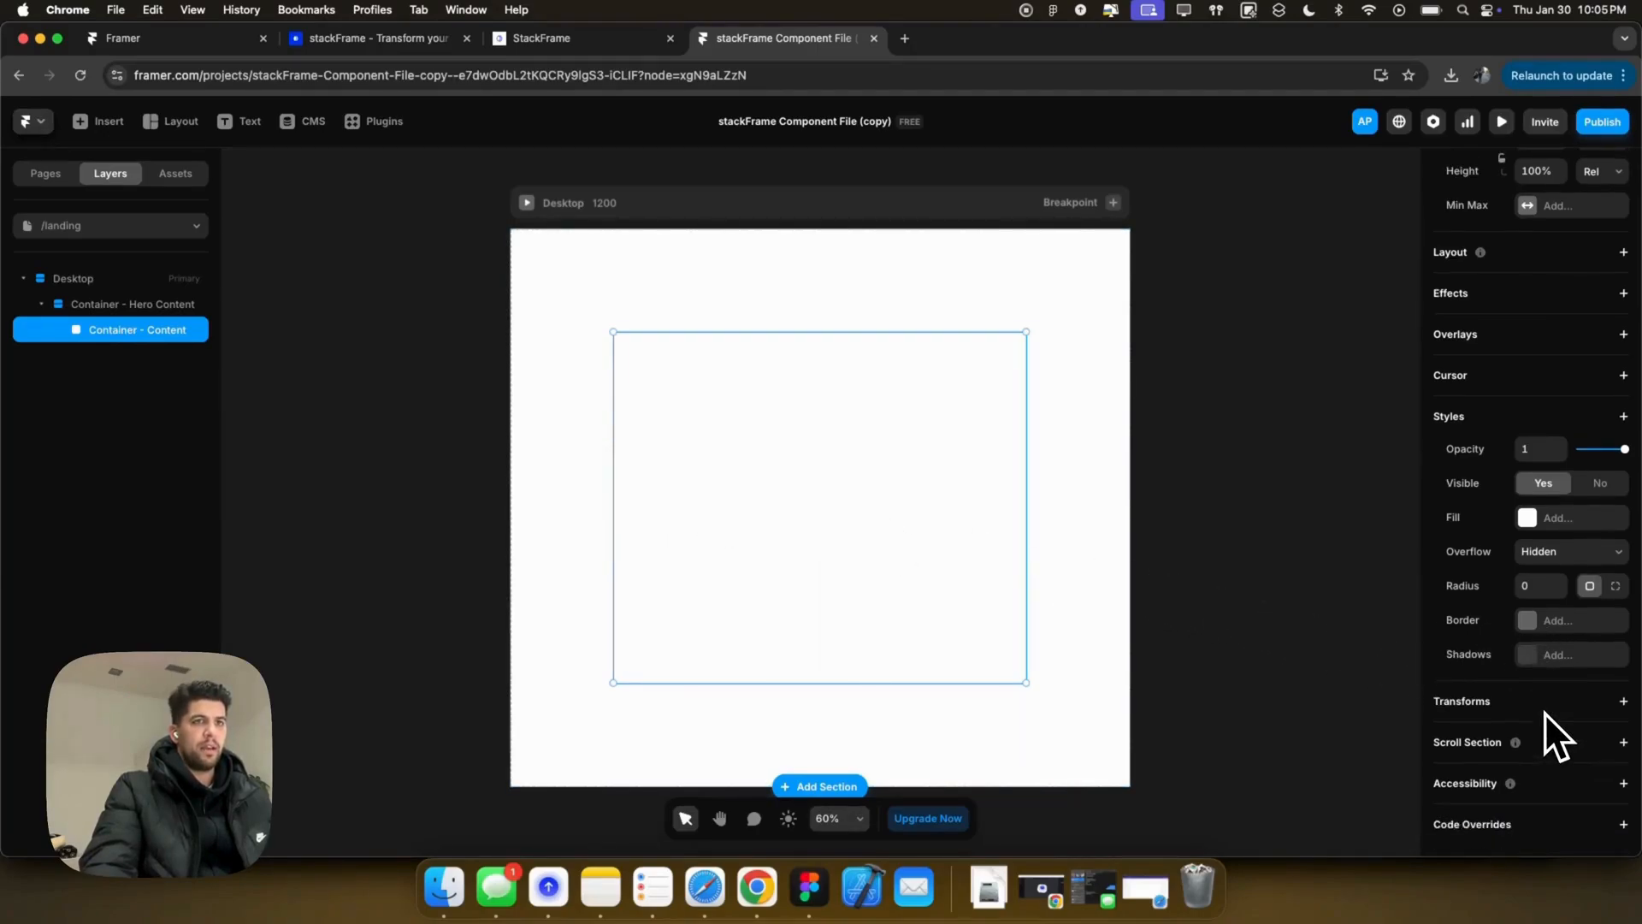
scroll(1540, 631, "up", 5)
scroll(1604, 599, "down", 5)
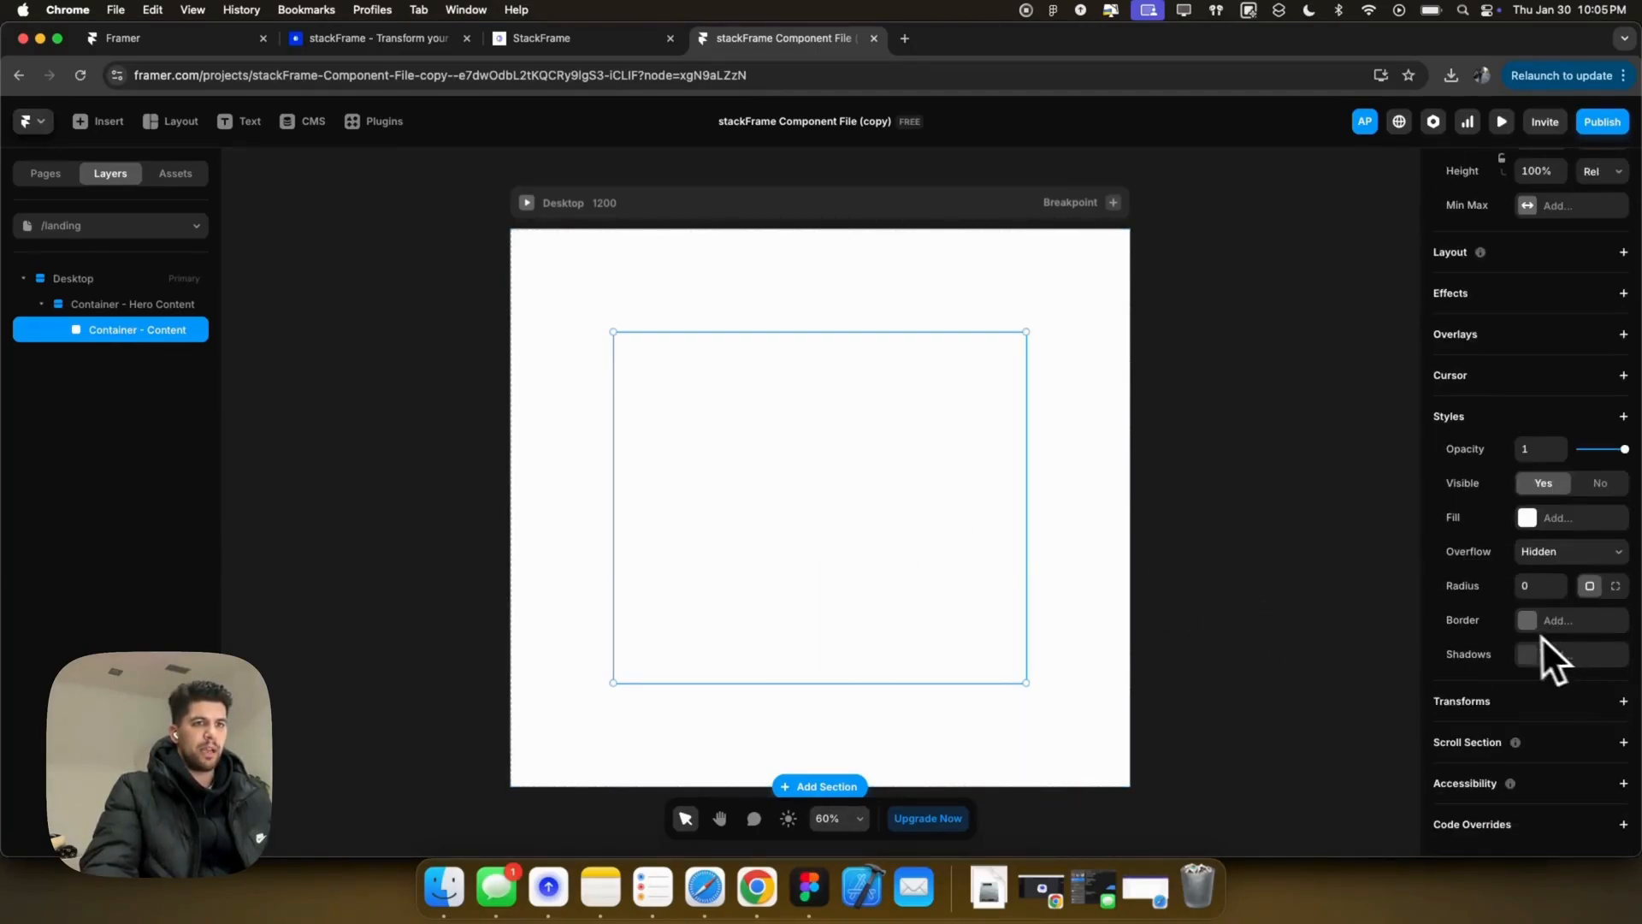
left_click(1522, 257)
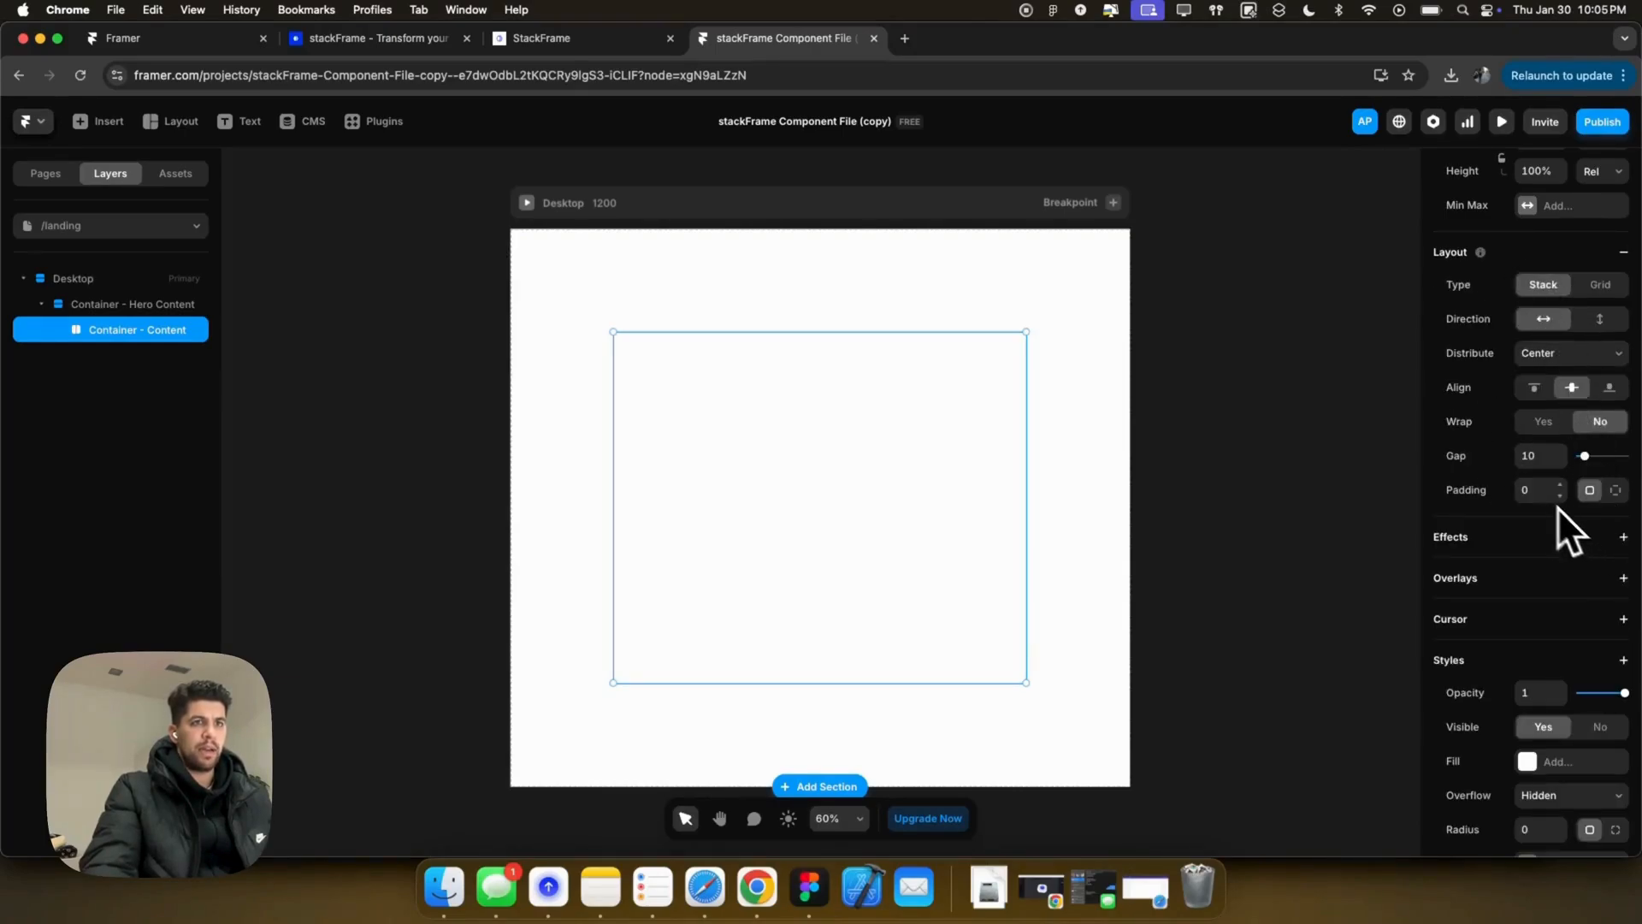
type("100")
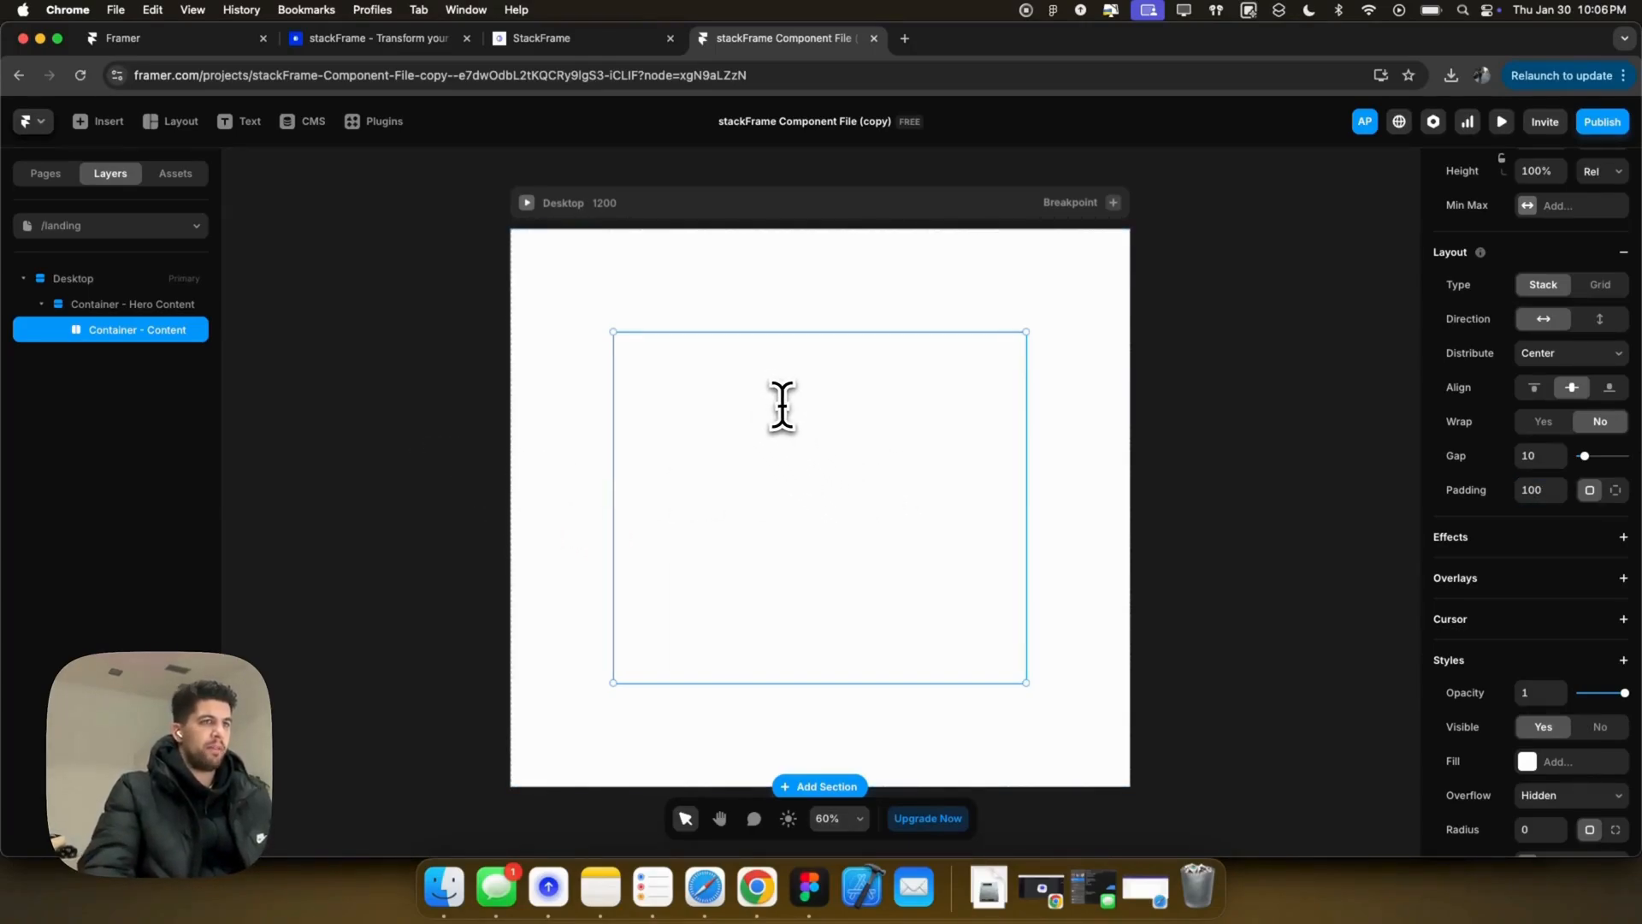
type("f")
Step: Draw a new narrow frame inside Container - Content for the logo
left_click_drag(749, 409, 834, 471)
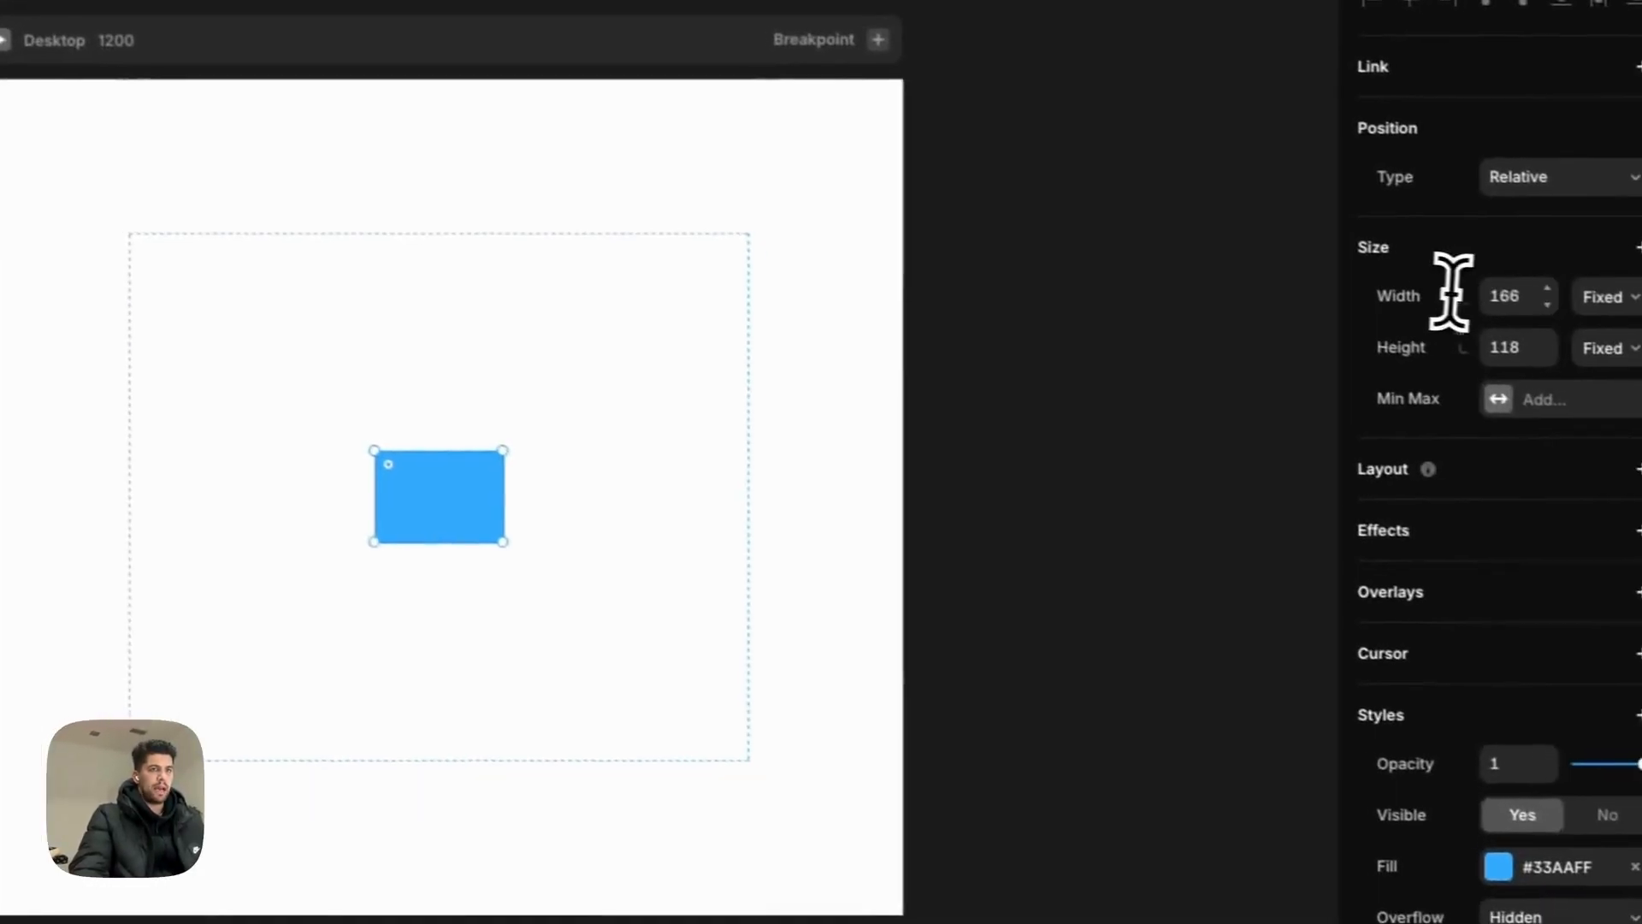
left_click(1481, 288)
type("7")
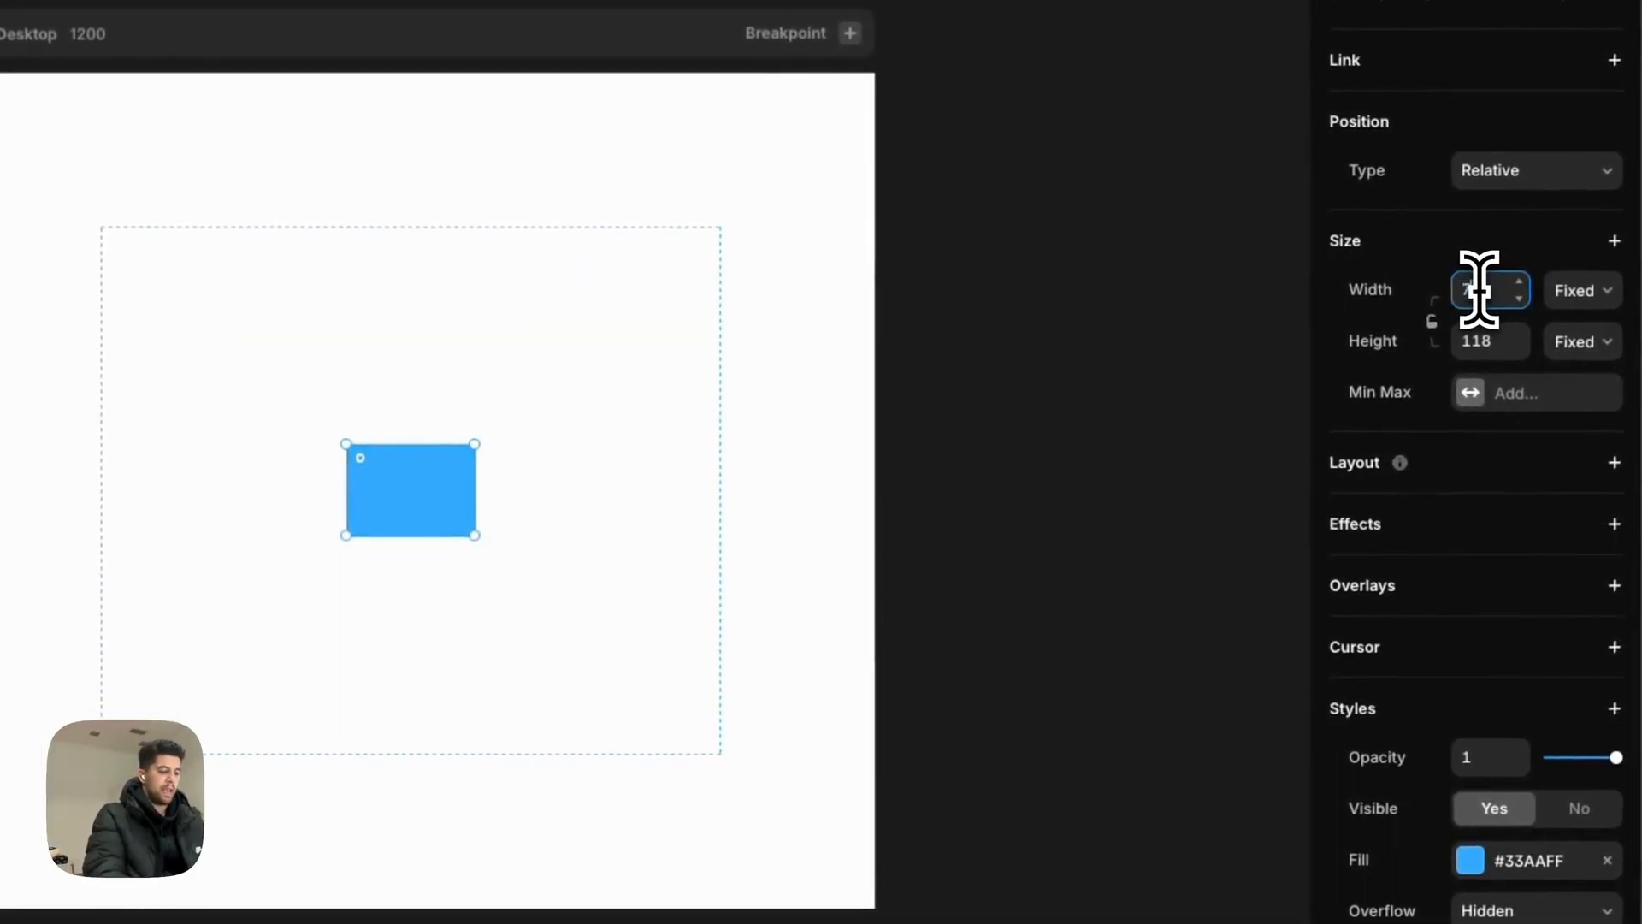
key("Tab")
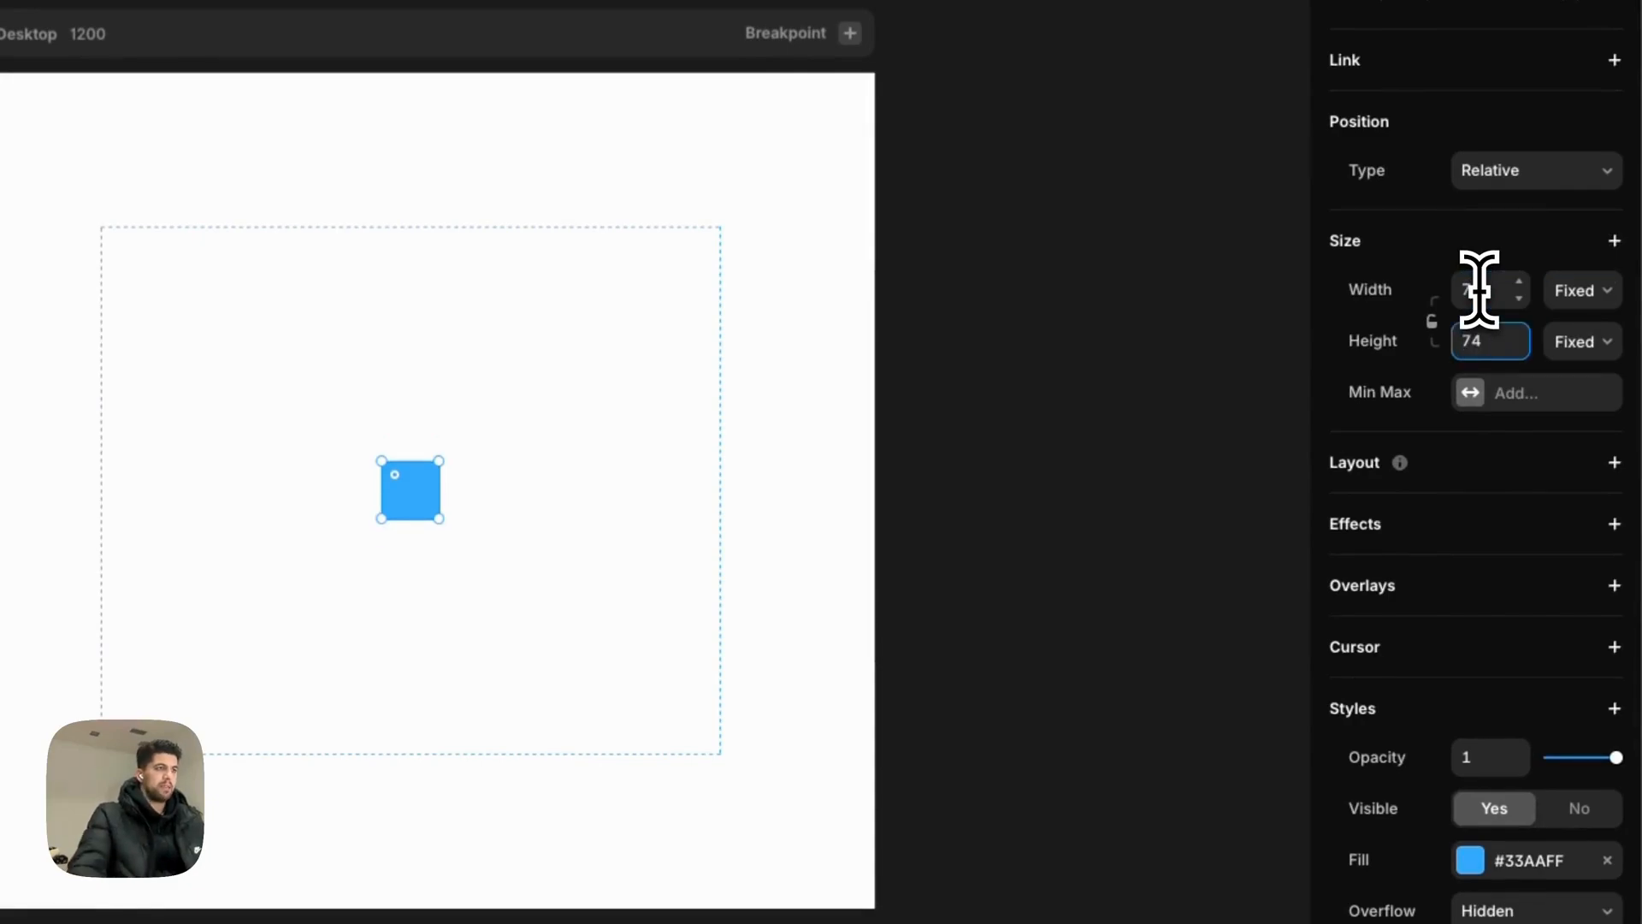
Step: Fill the frame with the stackFrameLogo.png image from Downloads
scroll(1468, 770, "down", 3)
left_click(1471, 612)
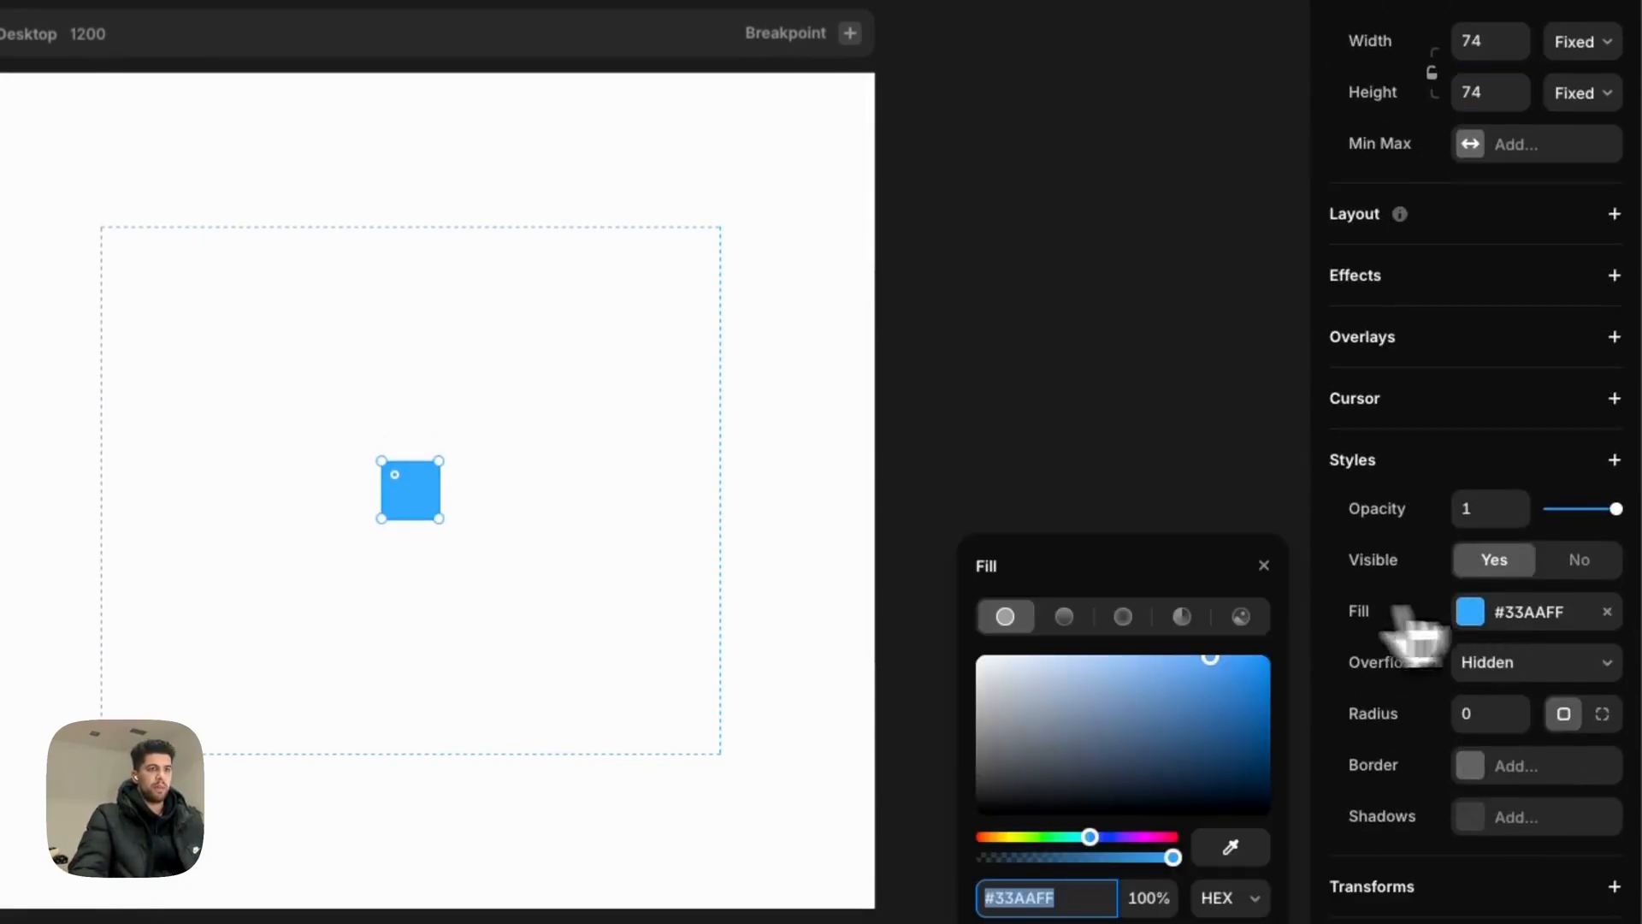
left_click(1240, 617)
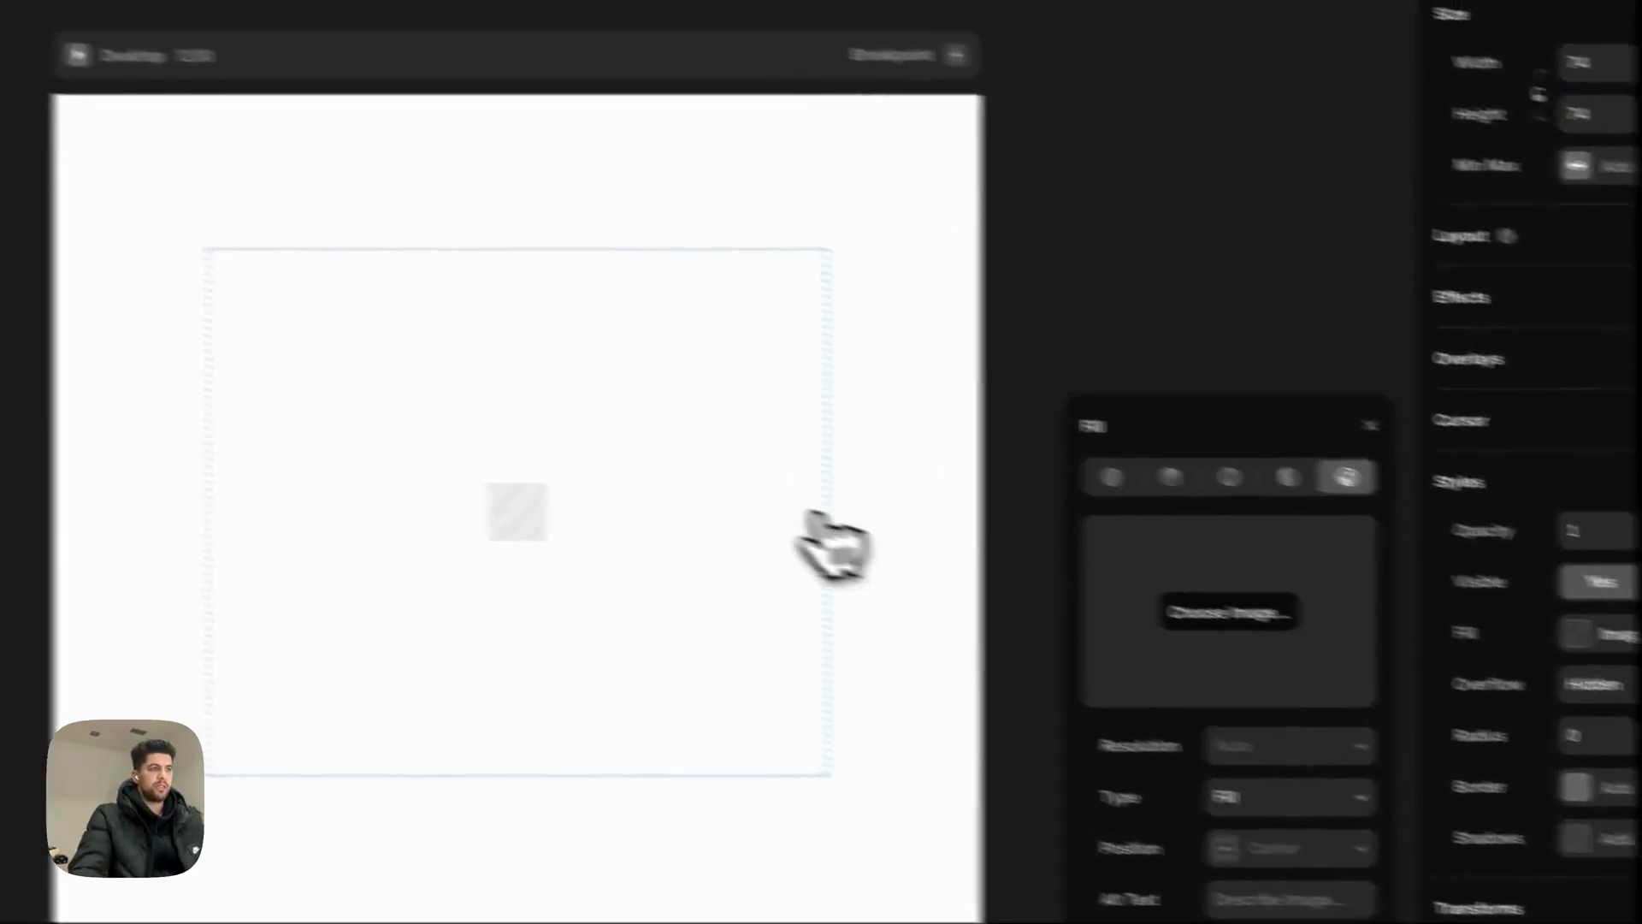
left_click(871, 162)
type("st")
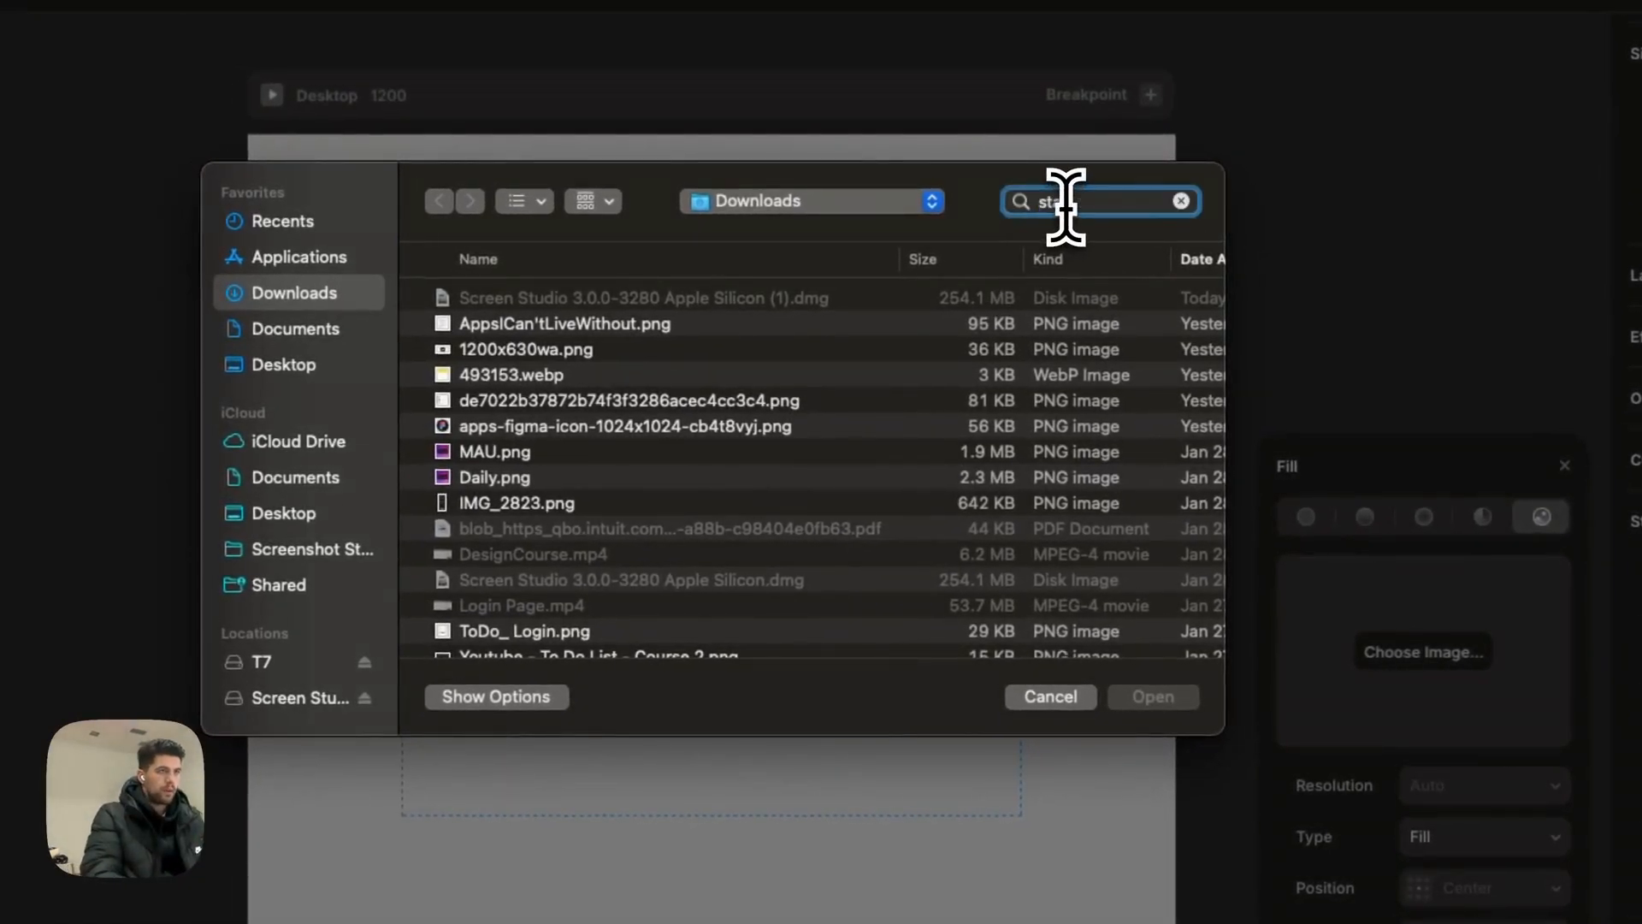
type("ackframe logo")
key("BackSpace")
key("BackSpace")
key("BackSpace")
key("BackSpace")
key("Return")
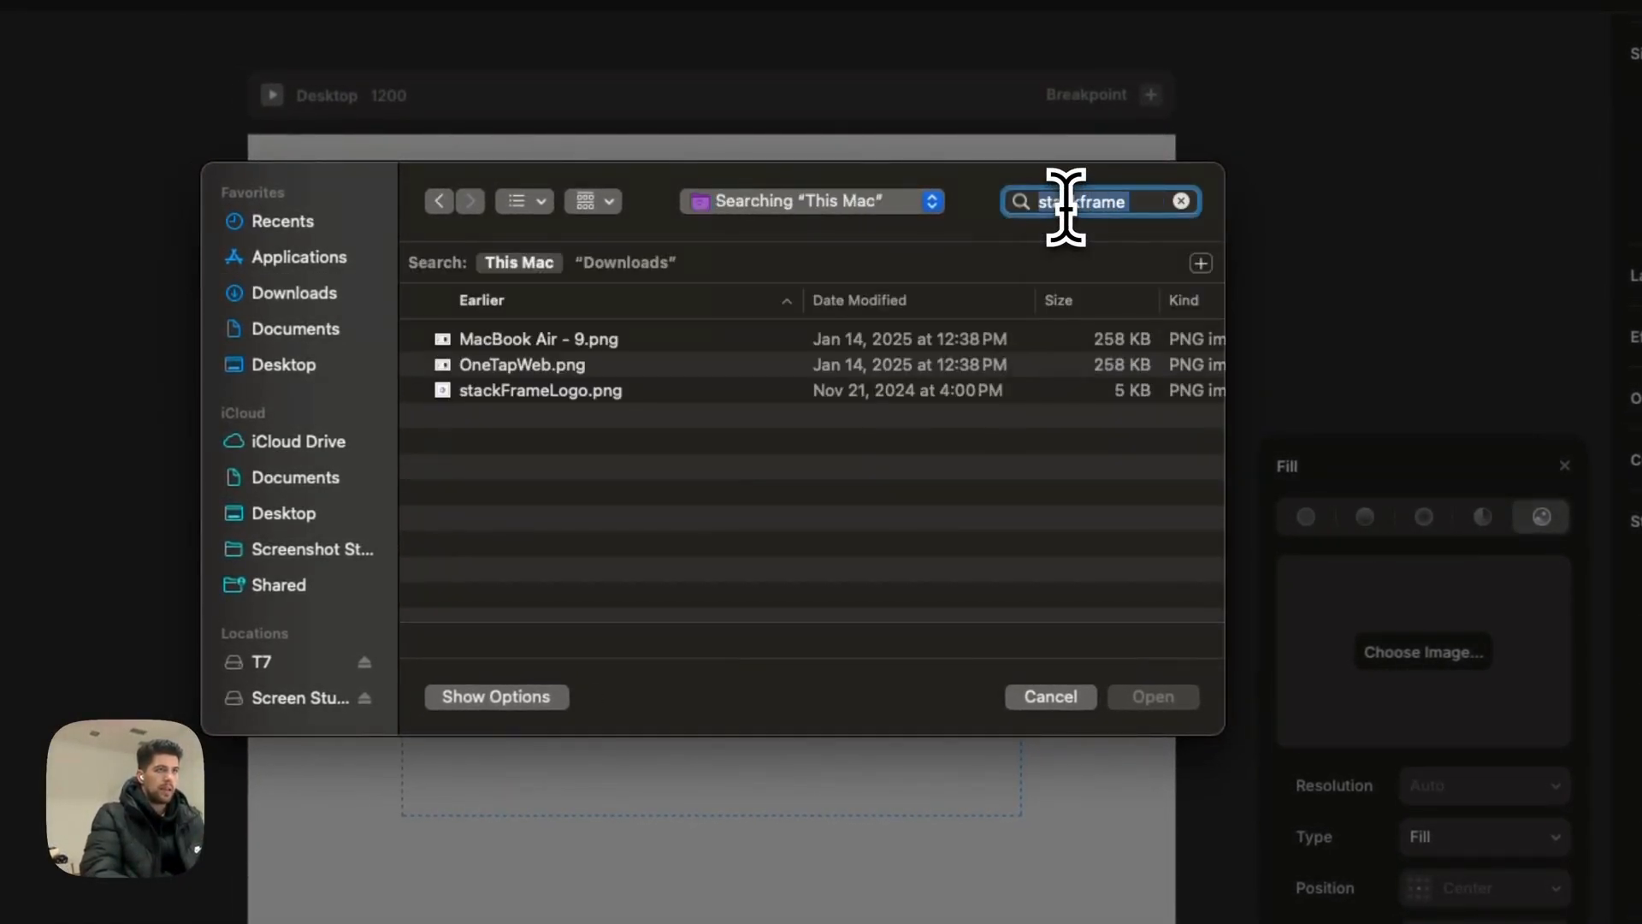
left_click(625, 262)
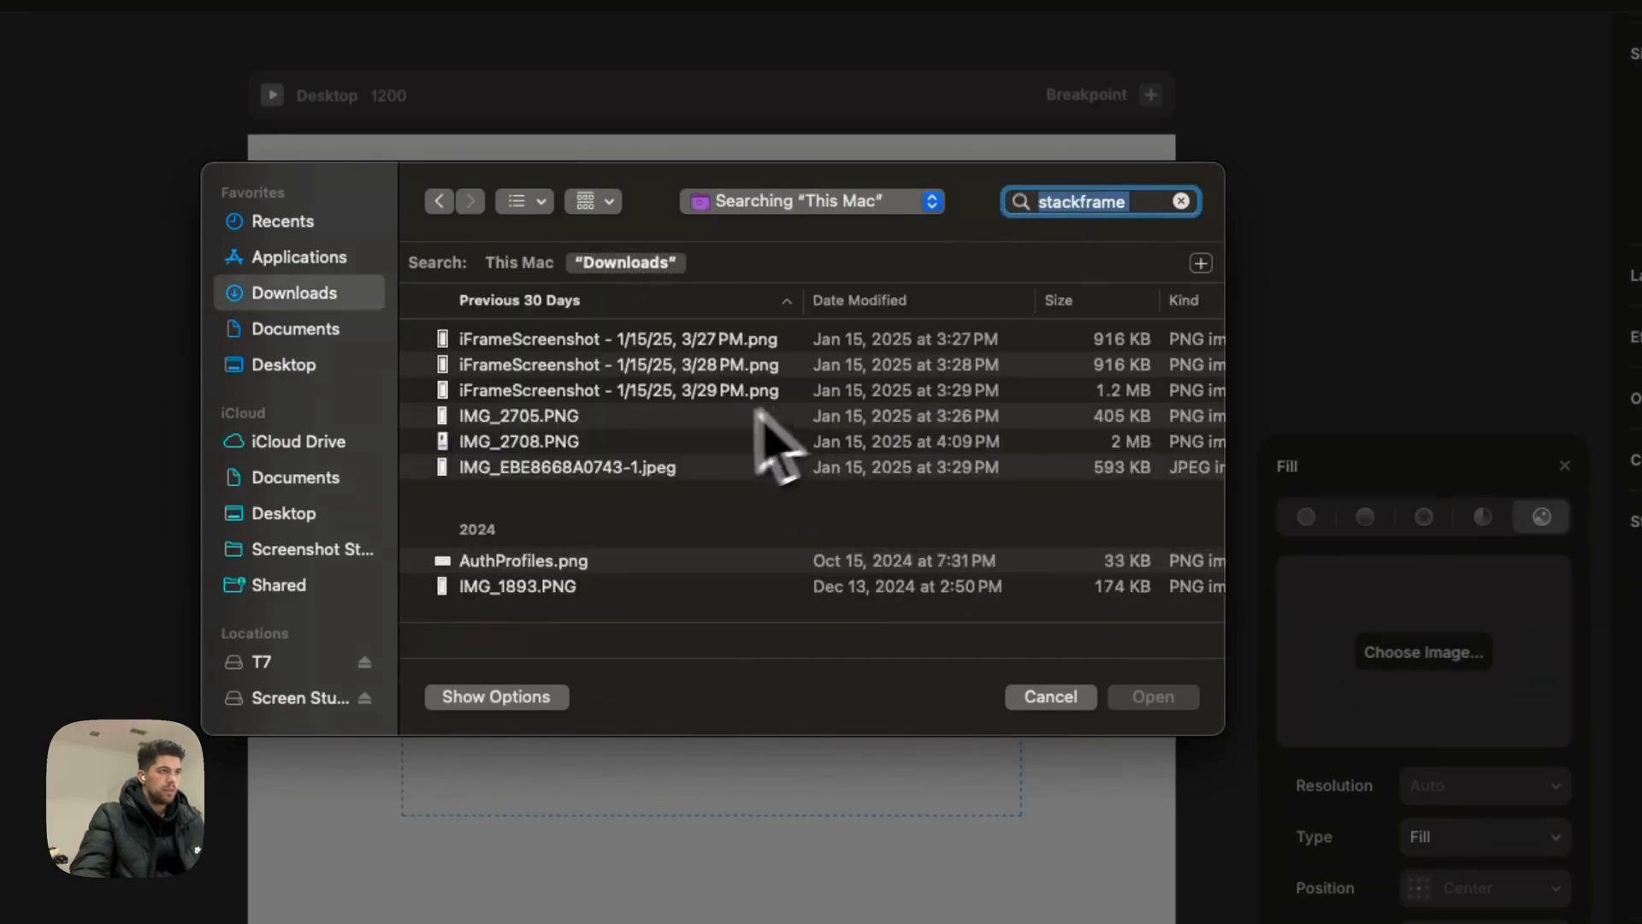
scroll(727, 453, "down", 3)
scroll(693, 500, "down", 10)
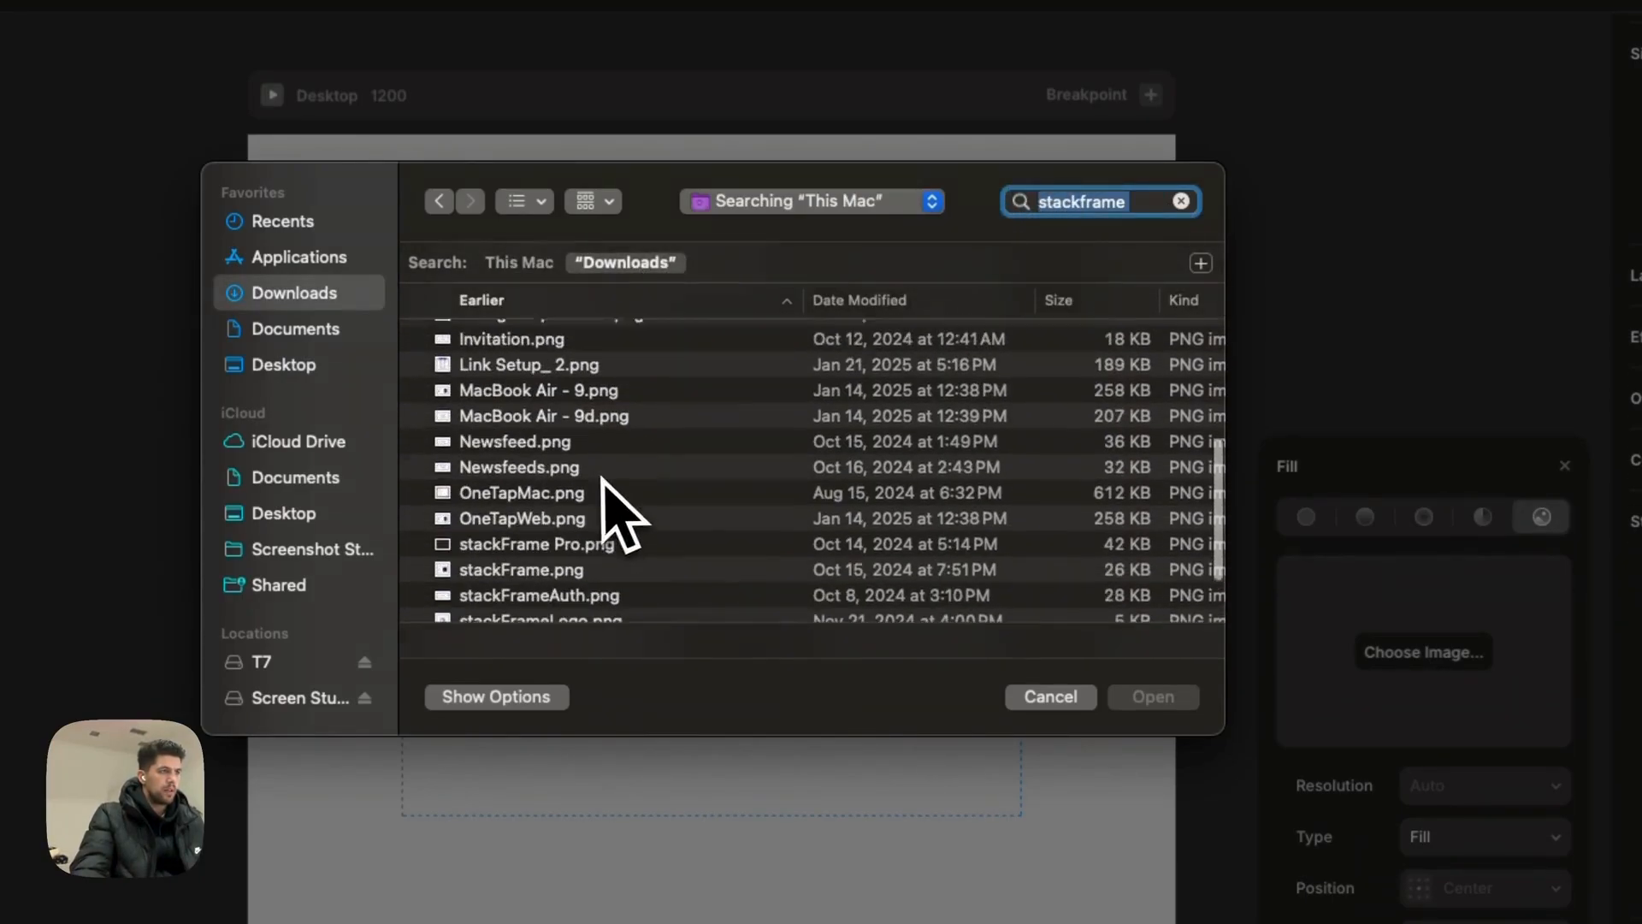
left_click(529, 524)
left_click(1163, 696)
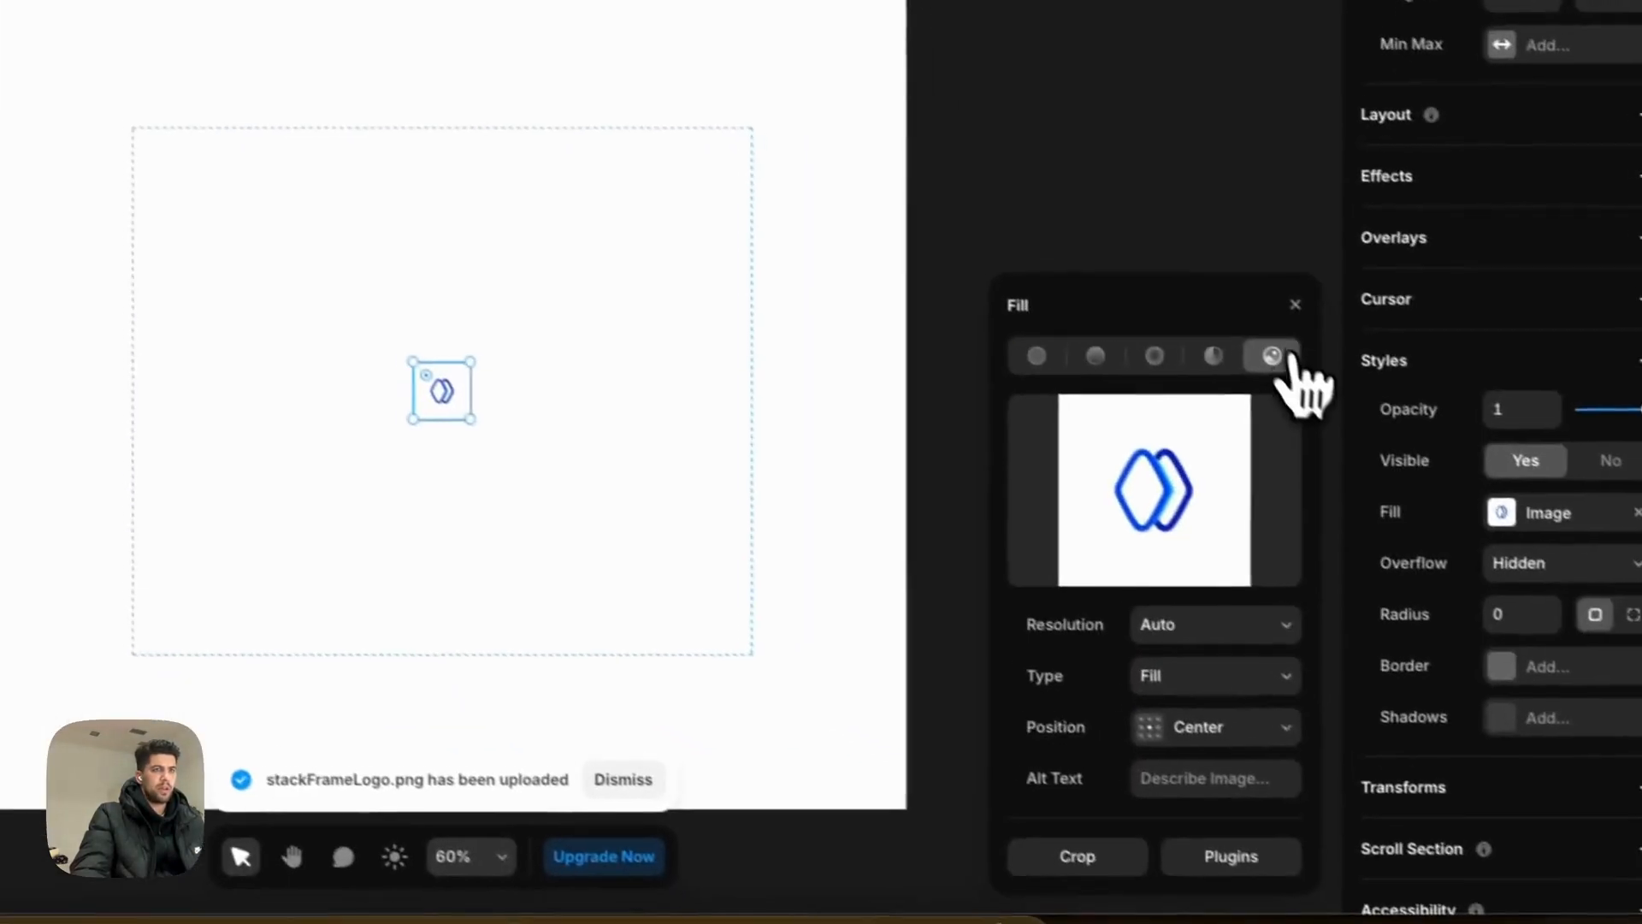
Step: Give the logo a light grey drop shadow of 0, 10, 50 at 25%
scroll(1334, 389, "down", 3)
left_click(1464, 592)
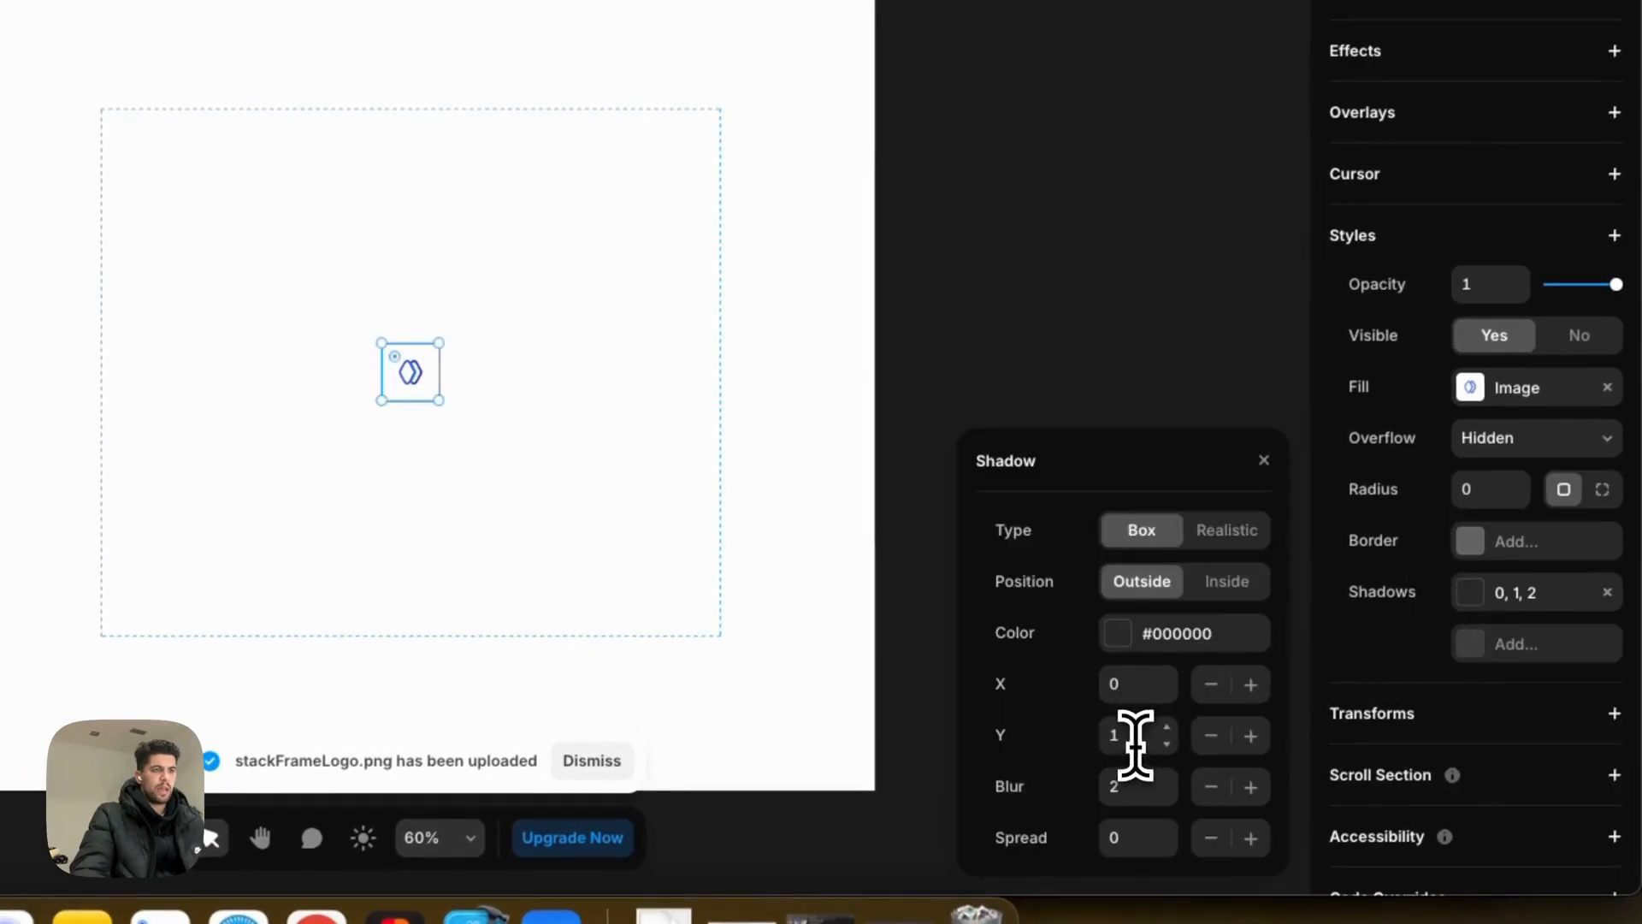
type("10")
key("Tab")
type("40")
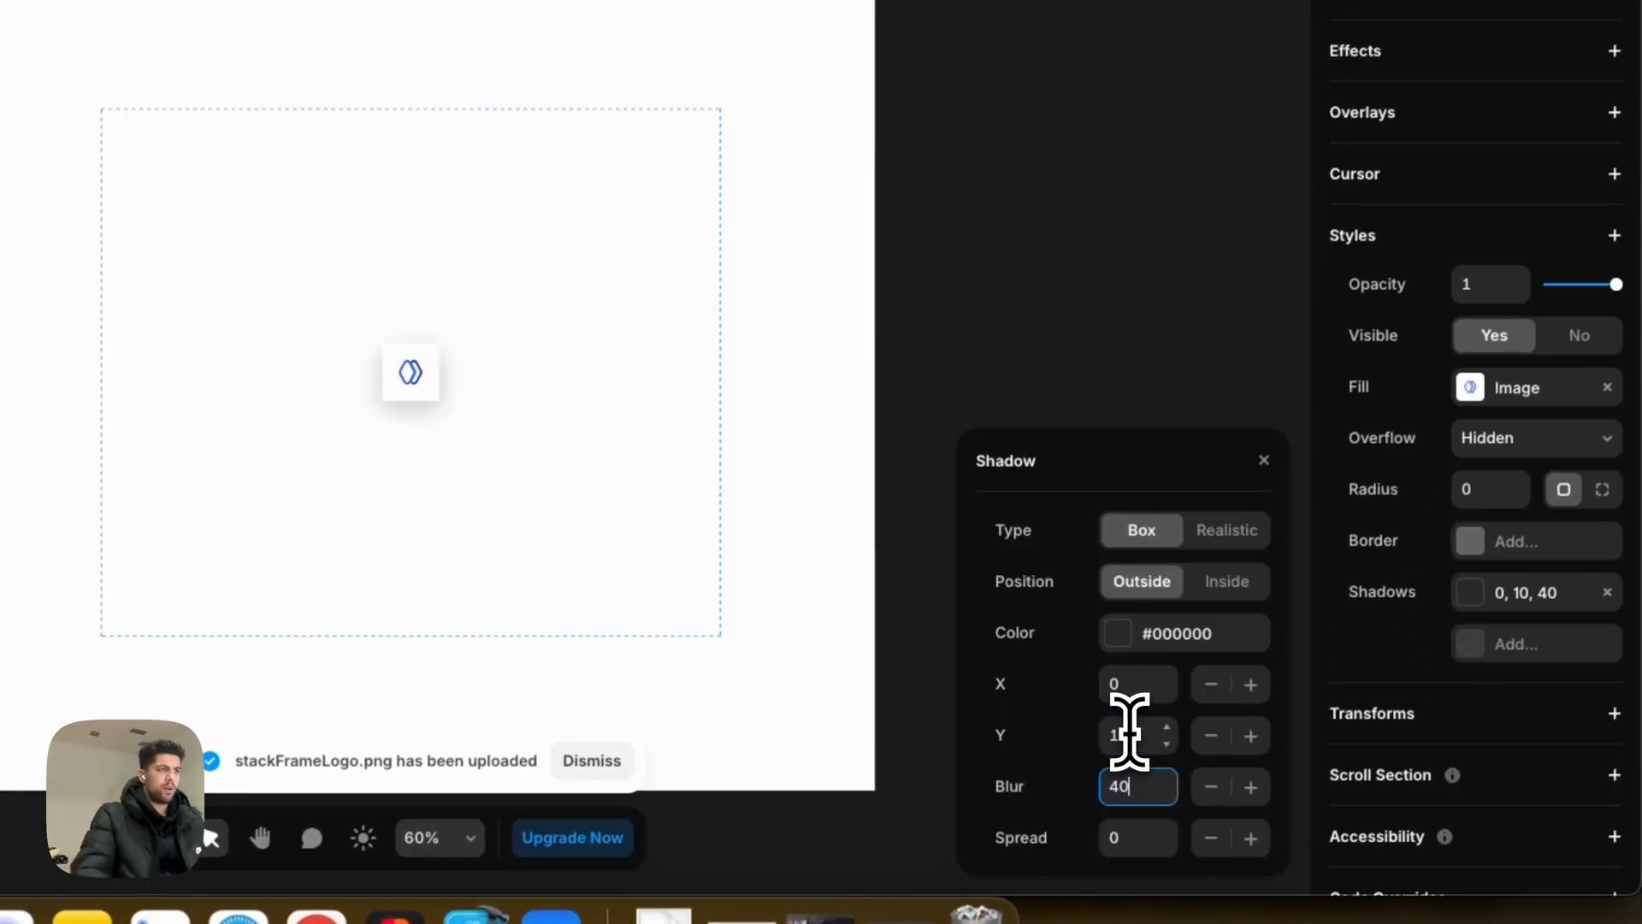
double_click(1134, 788)
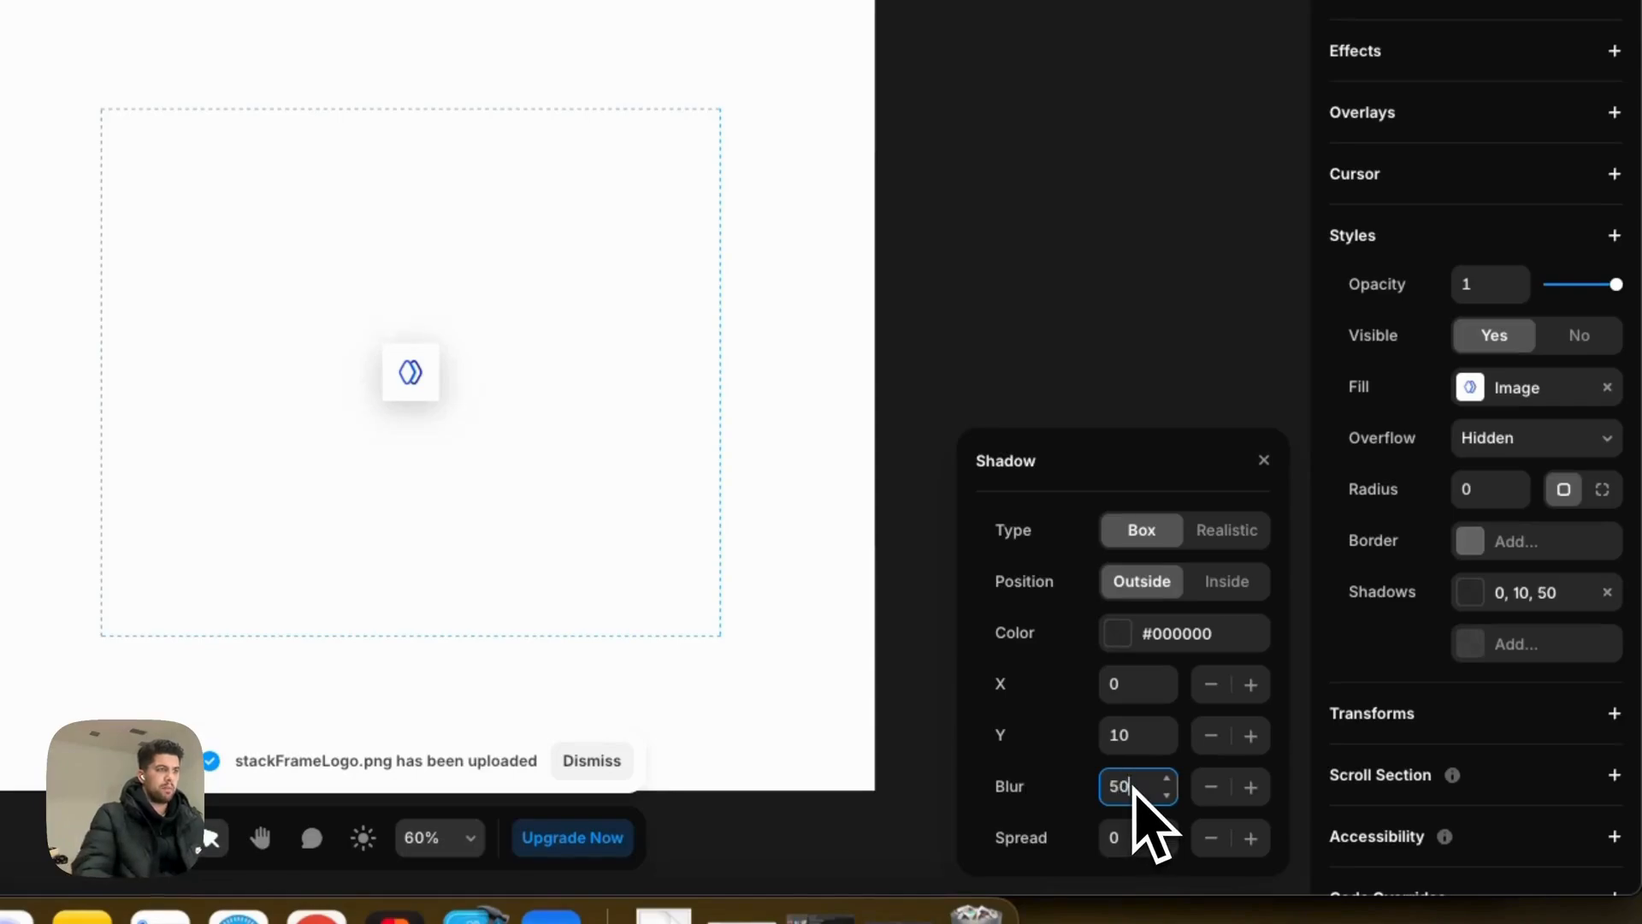
left_click(1123, 635)
left_click(981, 607)
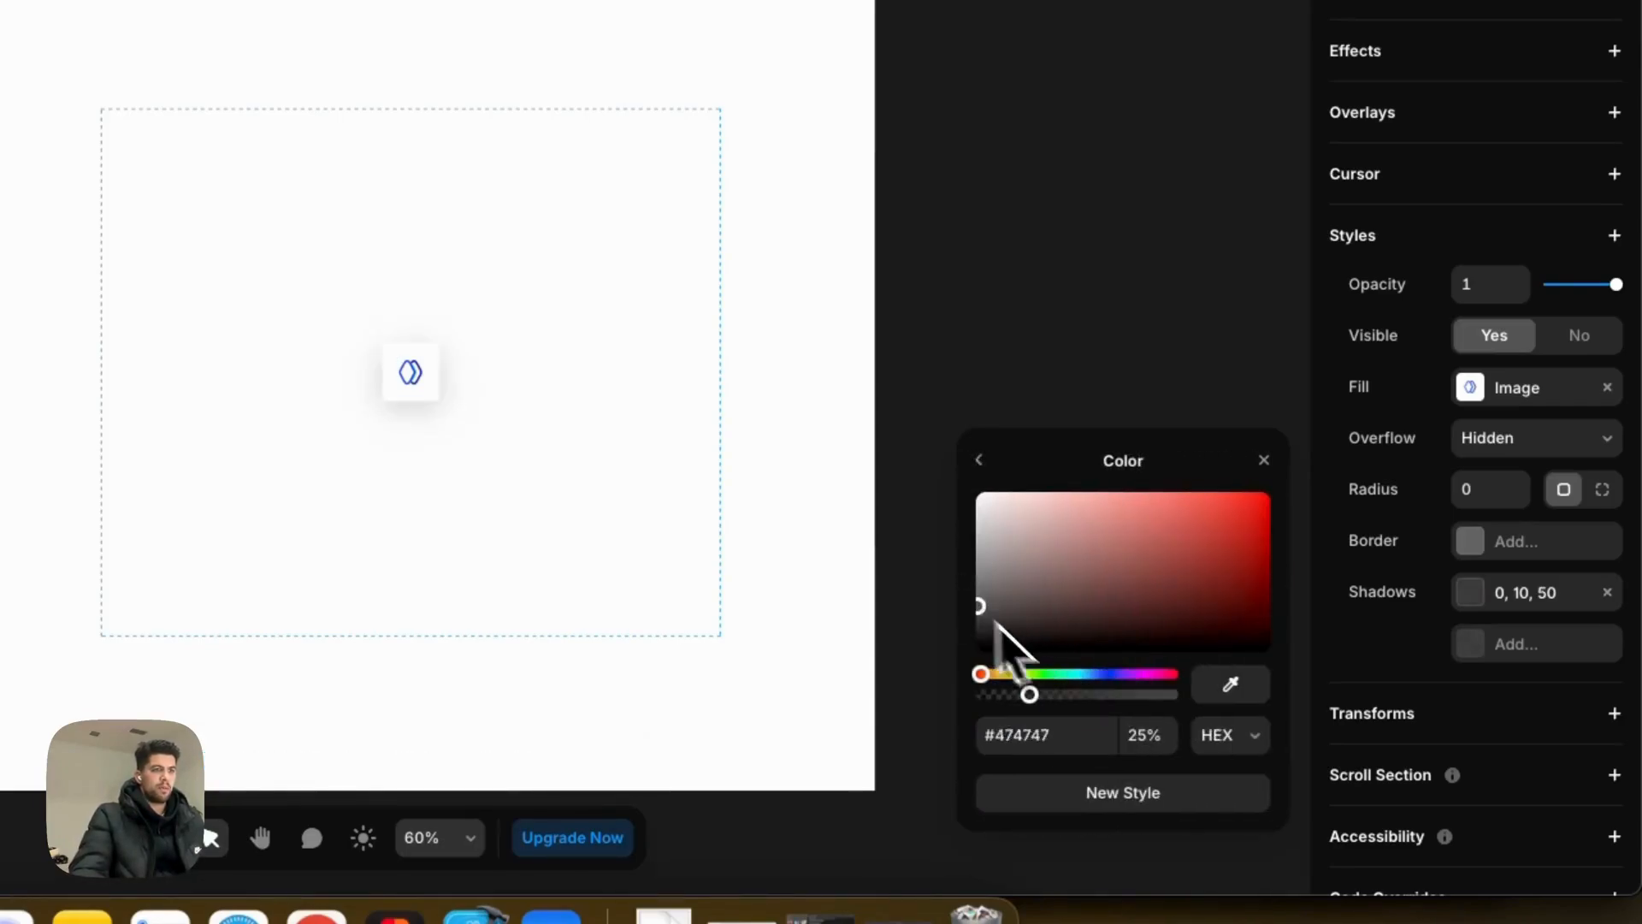
left_click_drag(995, 625, 955, 579)
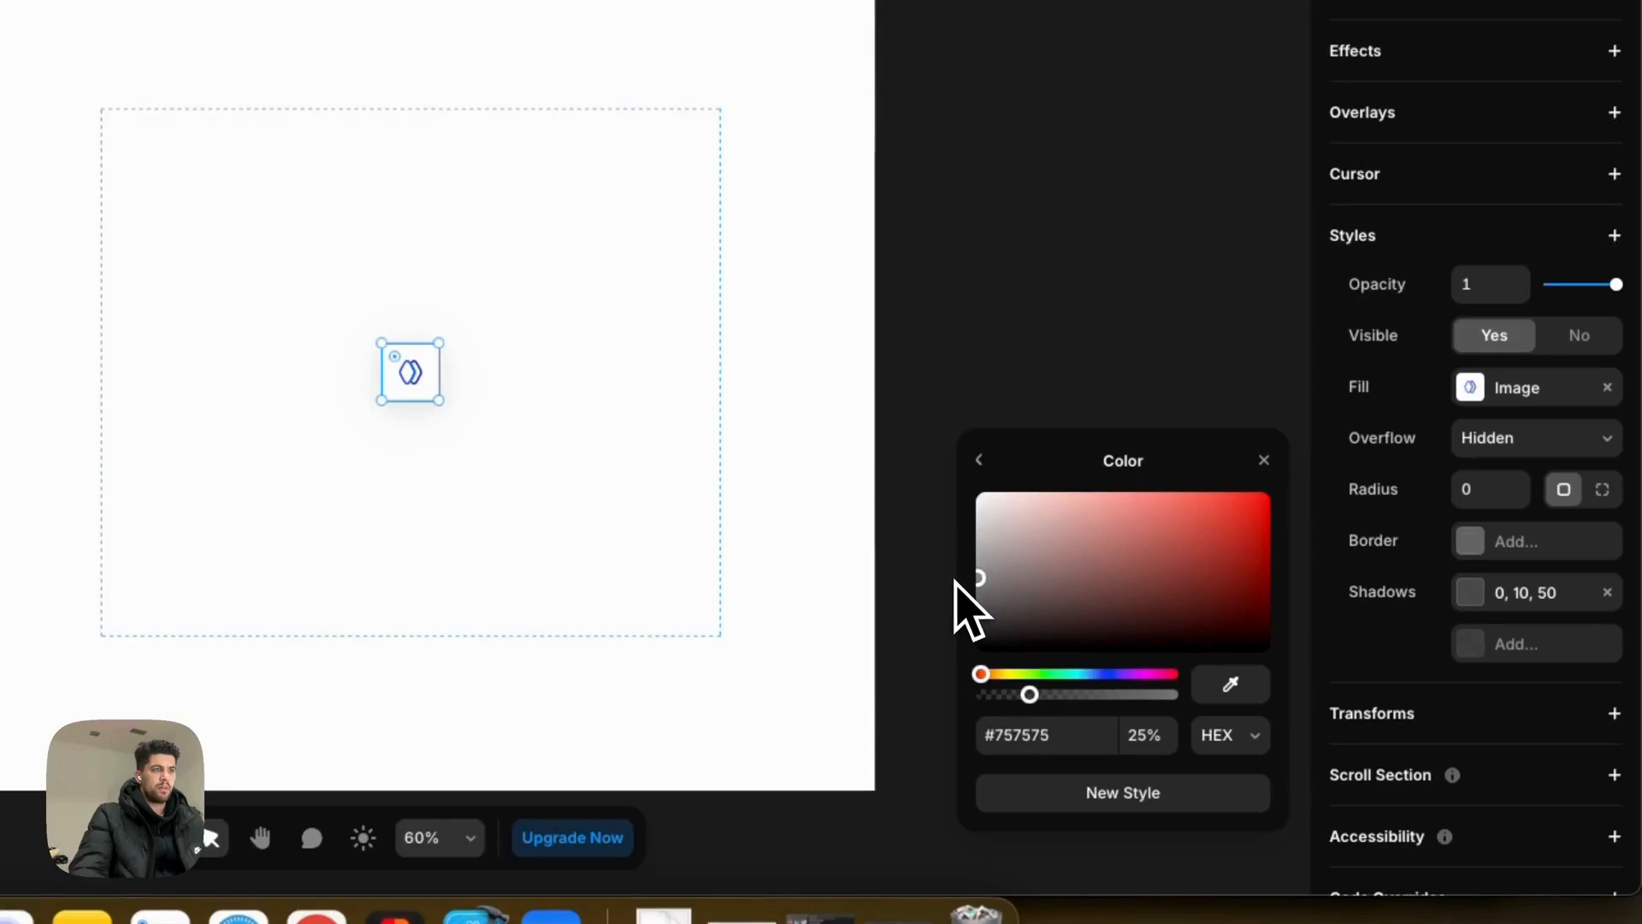
left_click(1089, 353)
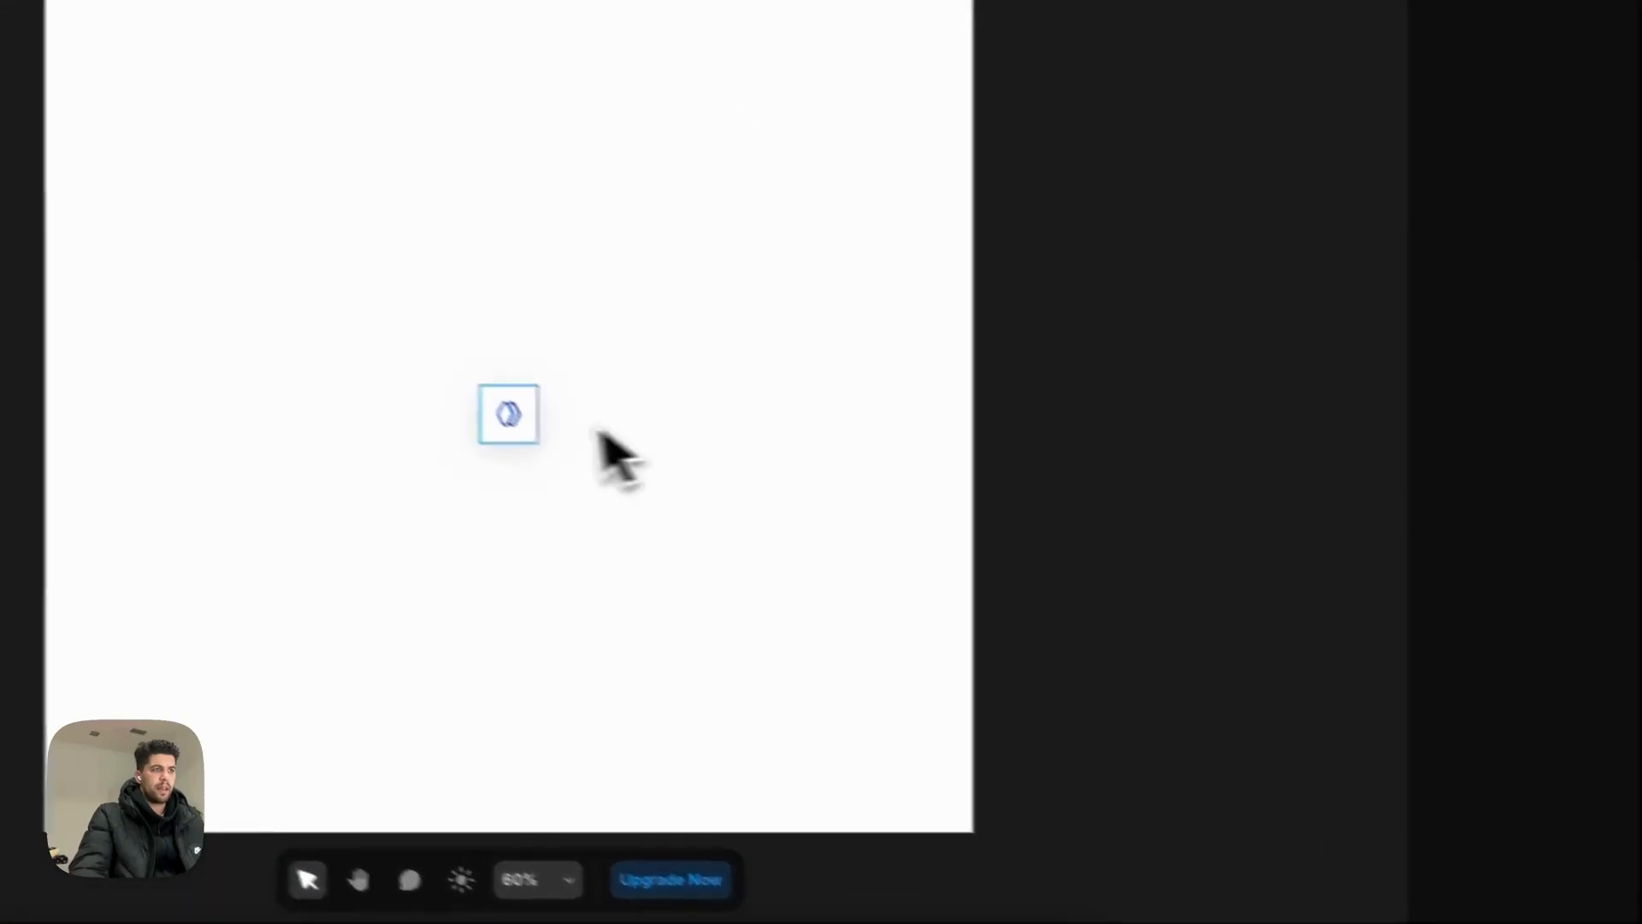
Step: Set the logo frame's corner radius to 10 (after trying 14), then select Container - Content
left_click(410, 372)
left_click(1569, 547)
type("14")
key("Tab")
left_click(782, 534)
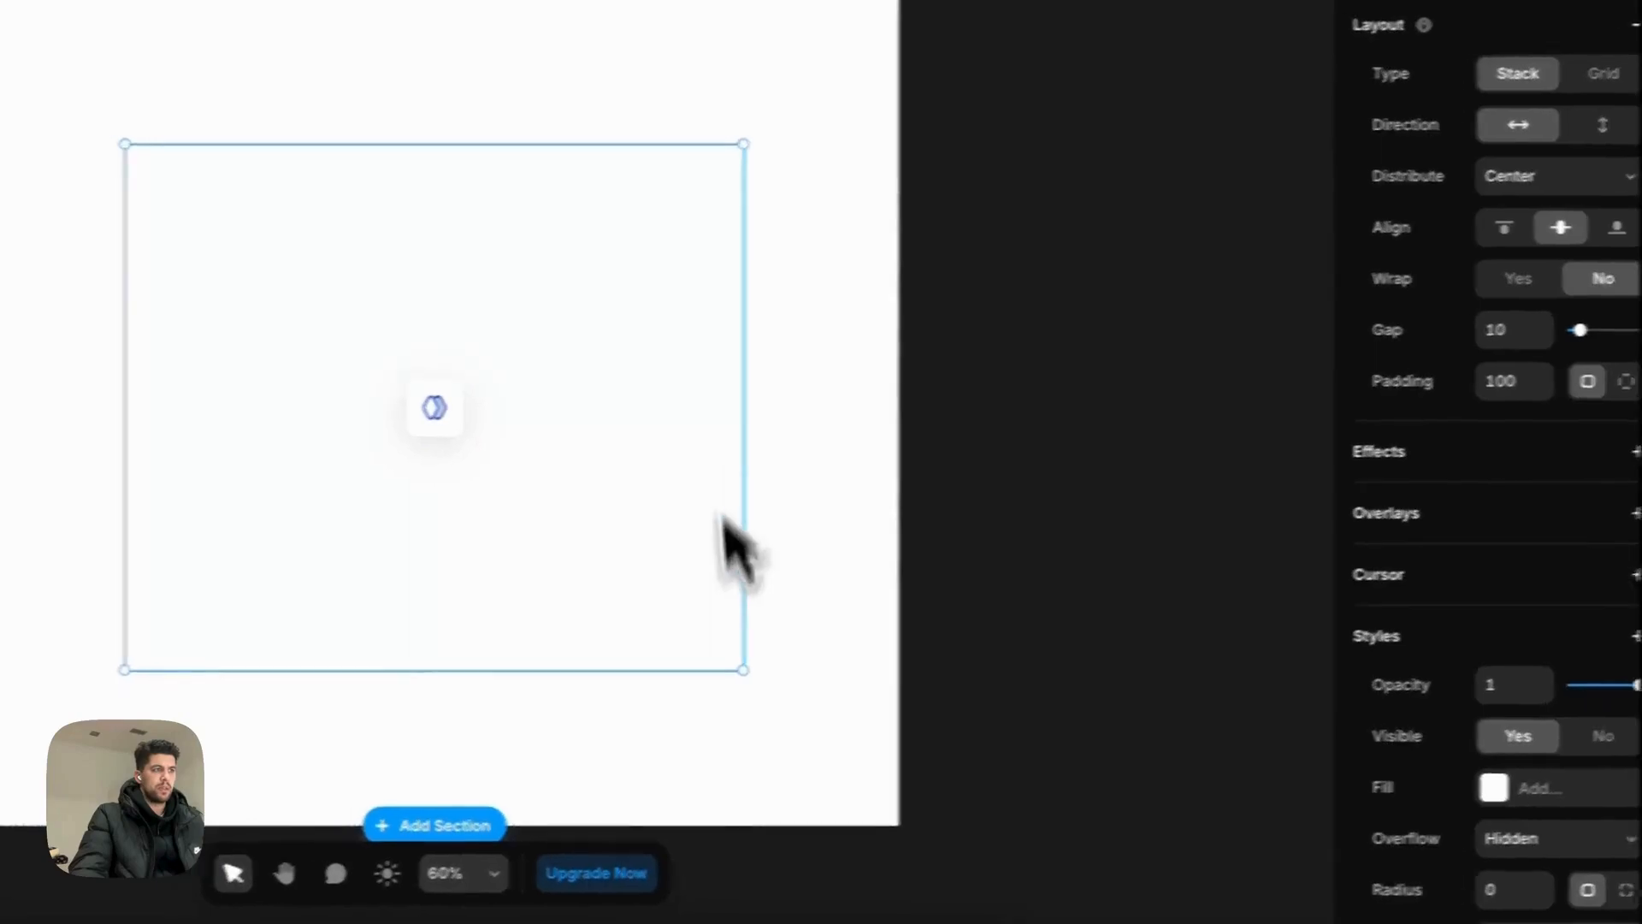
left_click(531, 409)
left_click(1594, 520)
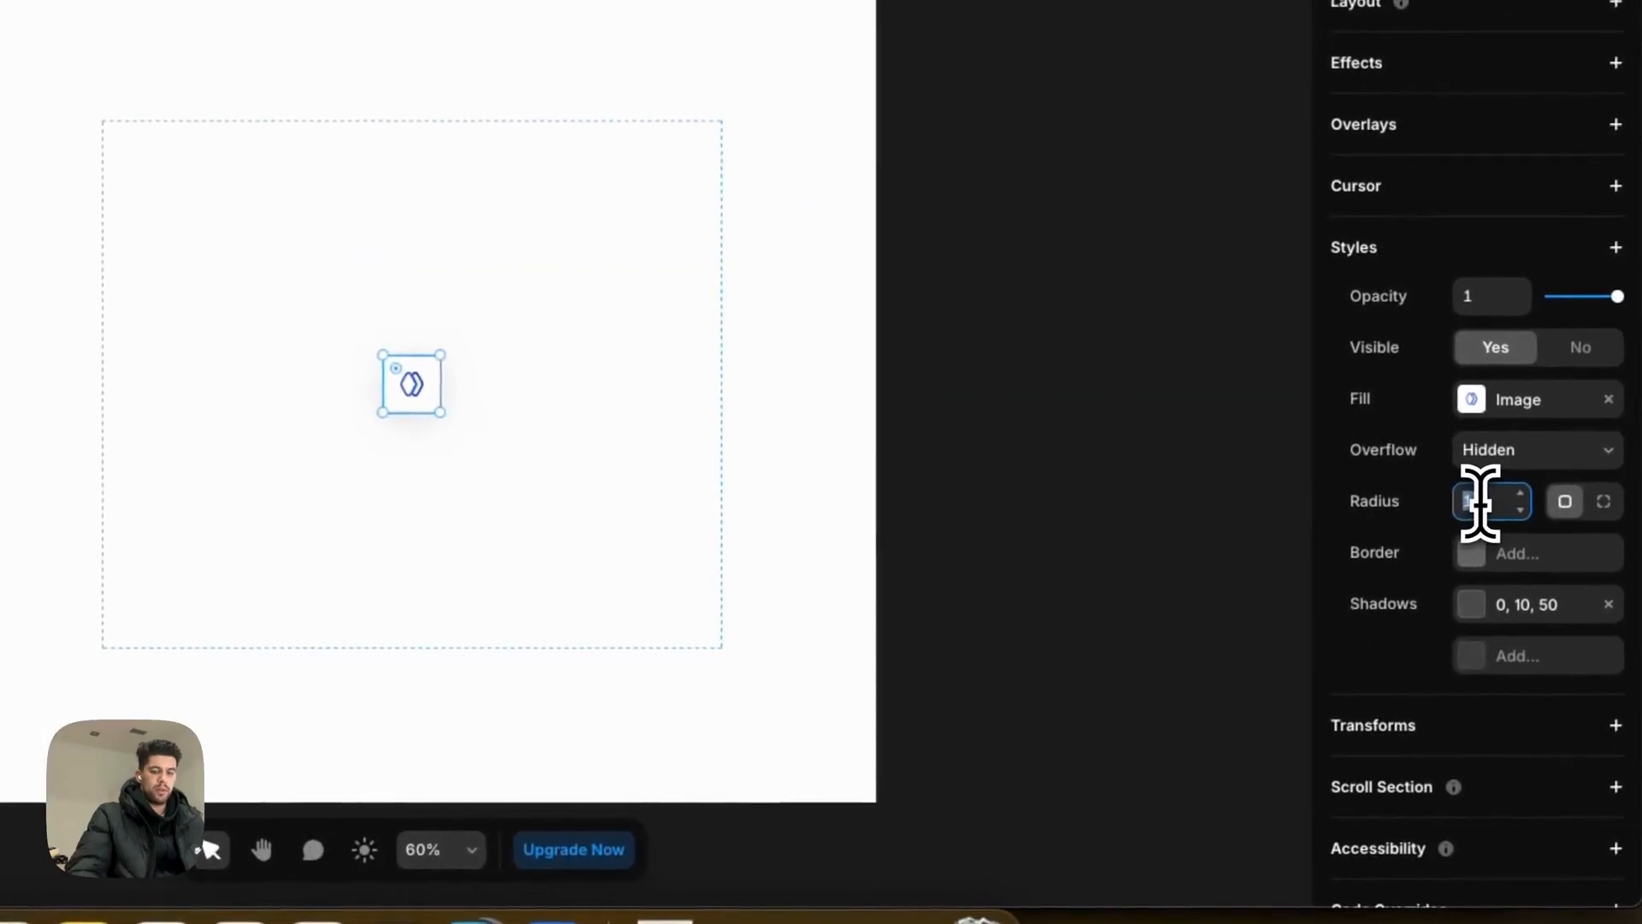
type("10")
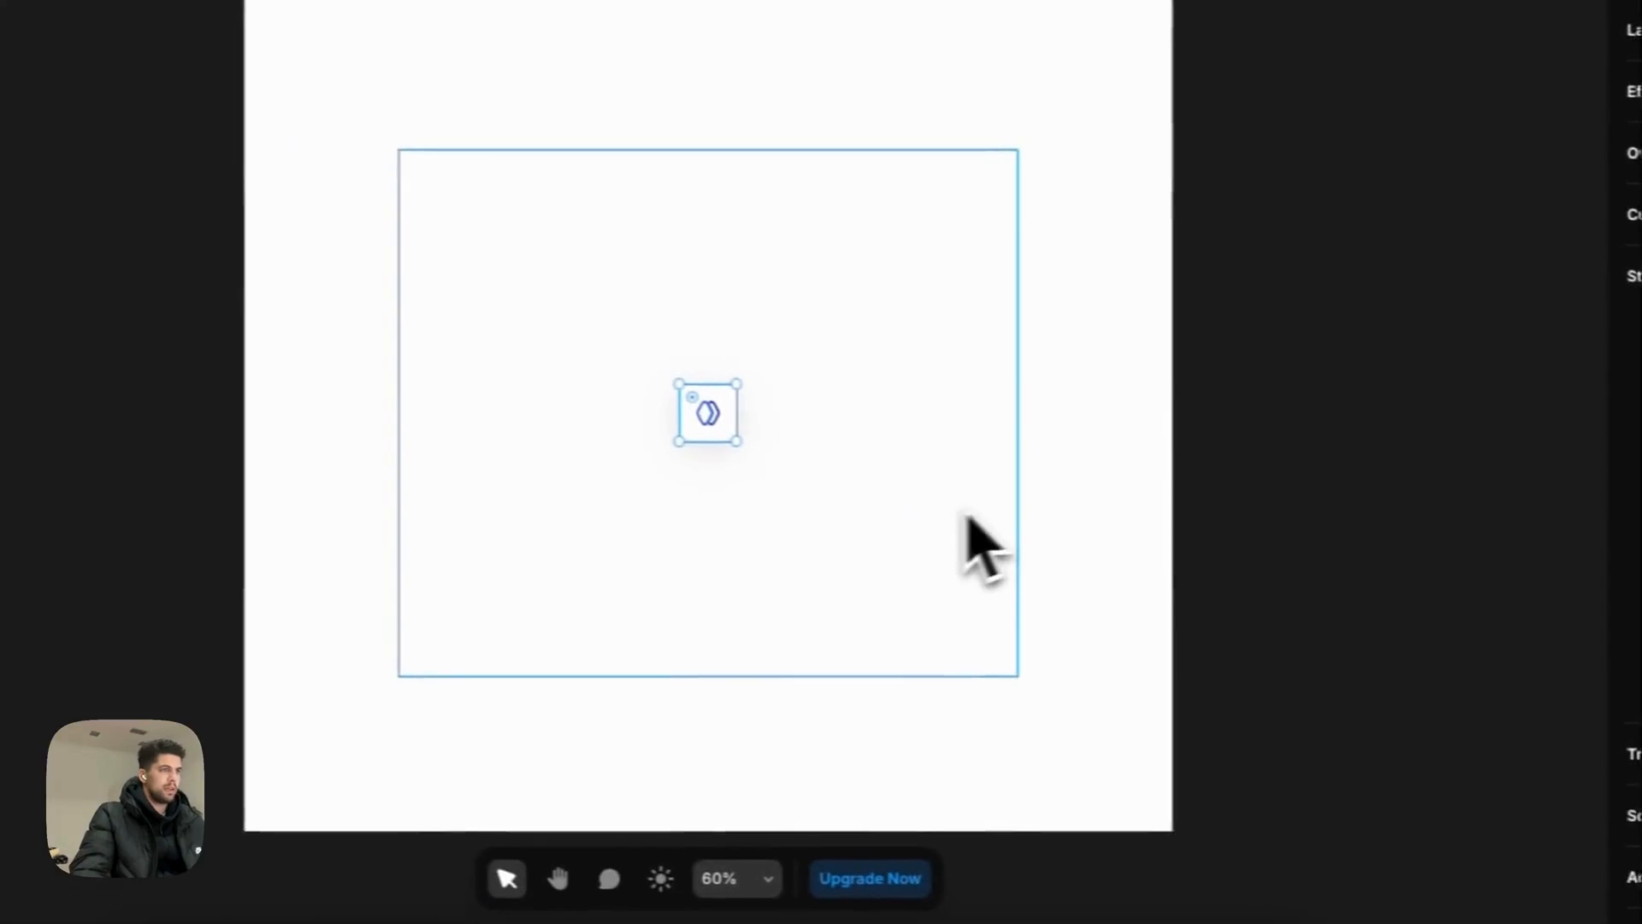
left_click(421, 395)
left_click(864, 550)
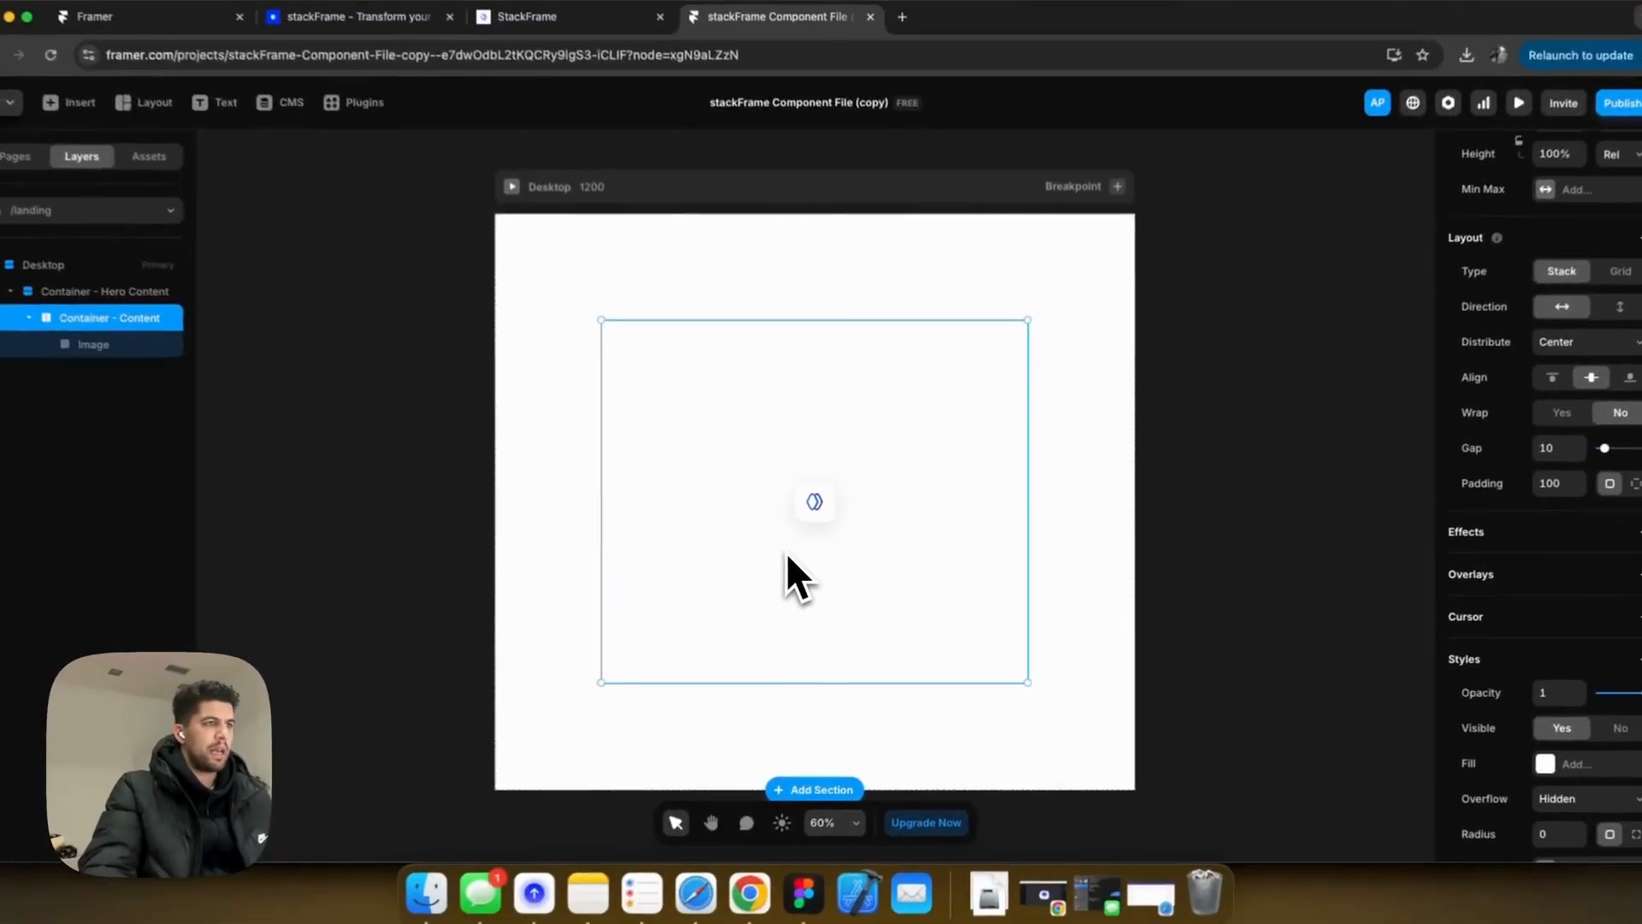
Step: Add a text layer in Container - Content reading 'Build Web Apps in minutes instead of months, with stackFrame'
key("t")
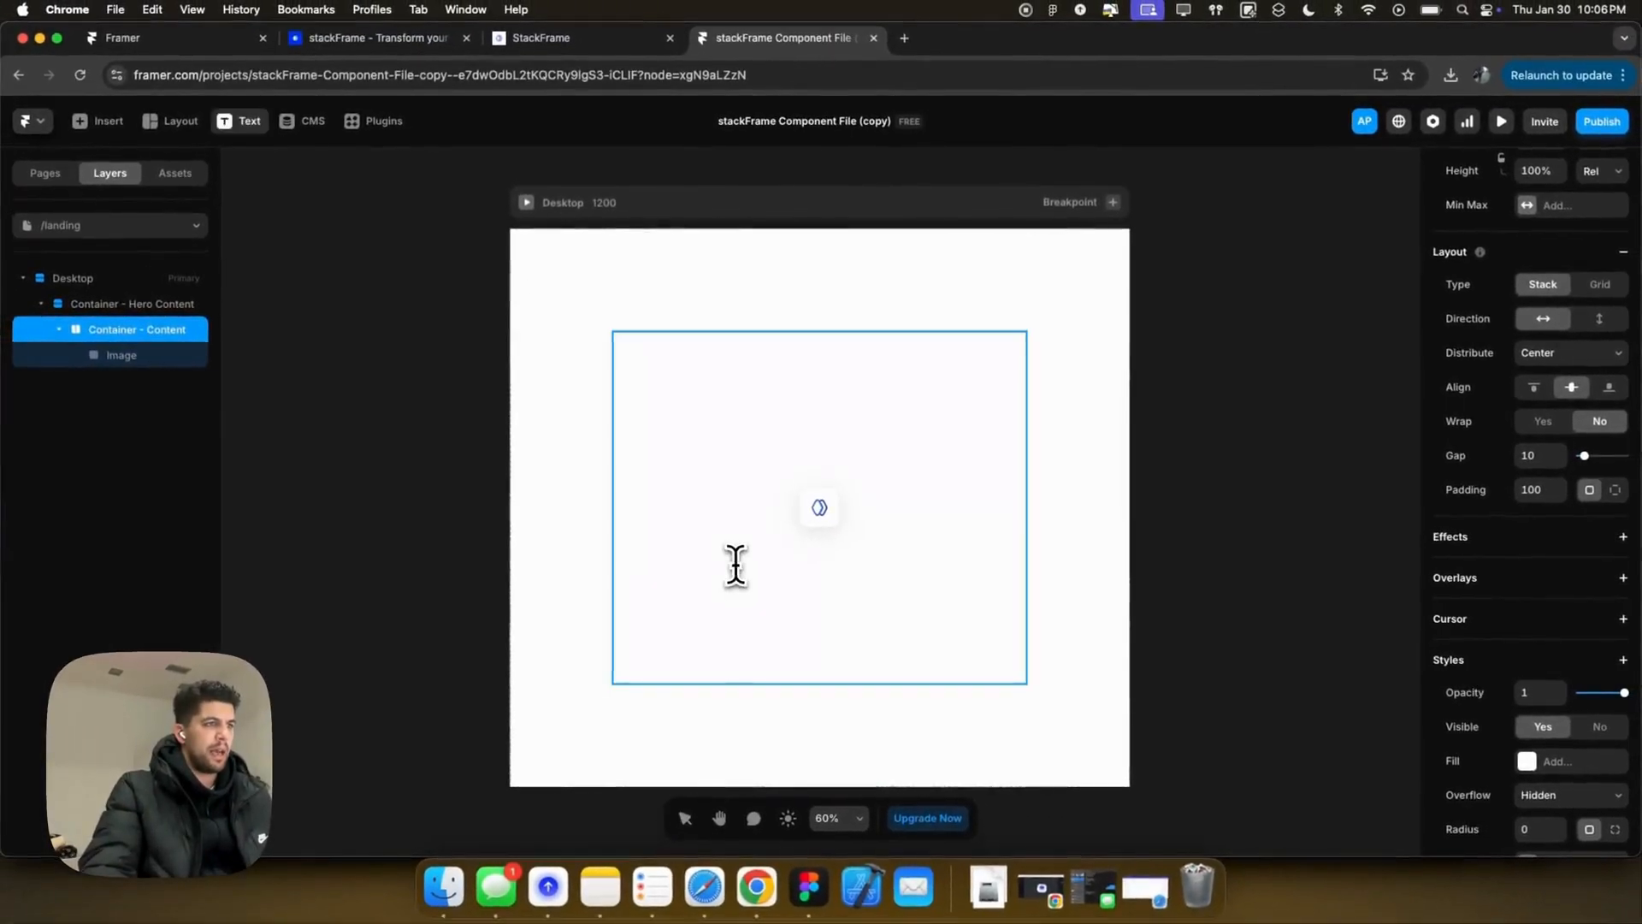
left_click(727, 562)
left_click(881, 597)
key("t")
left_click(814, 571)
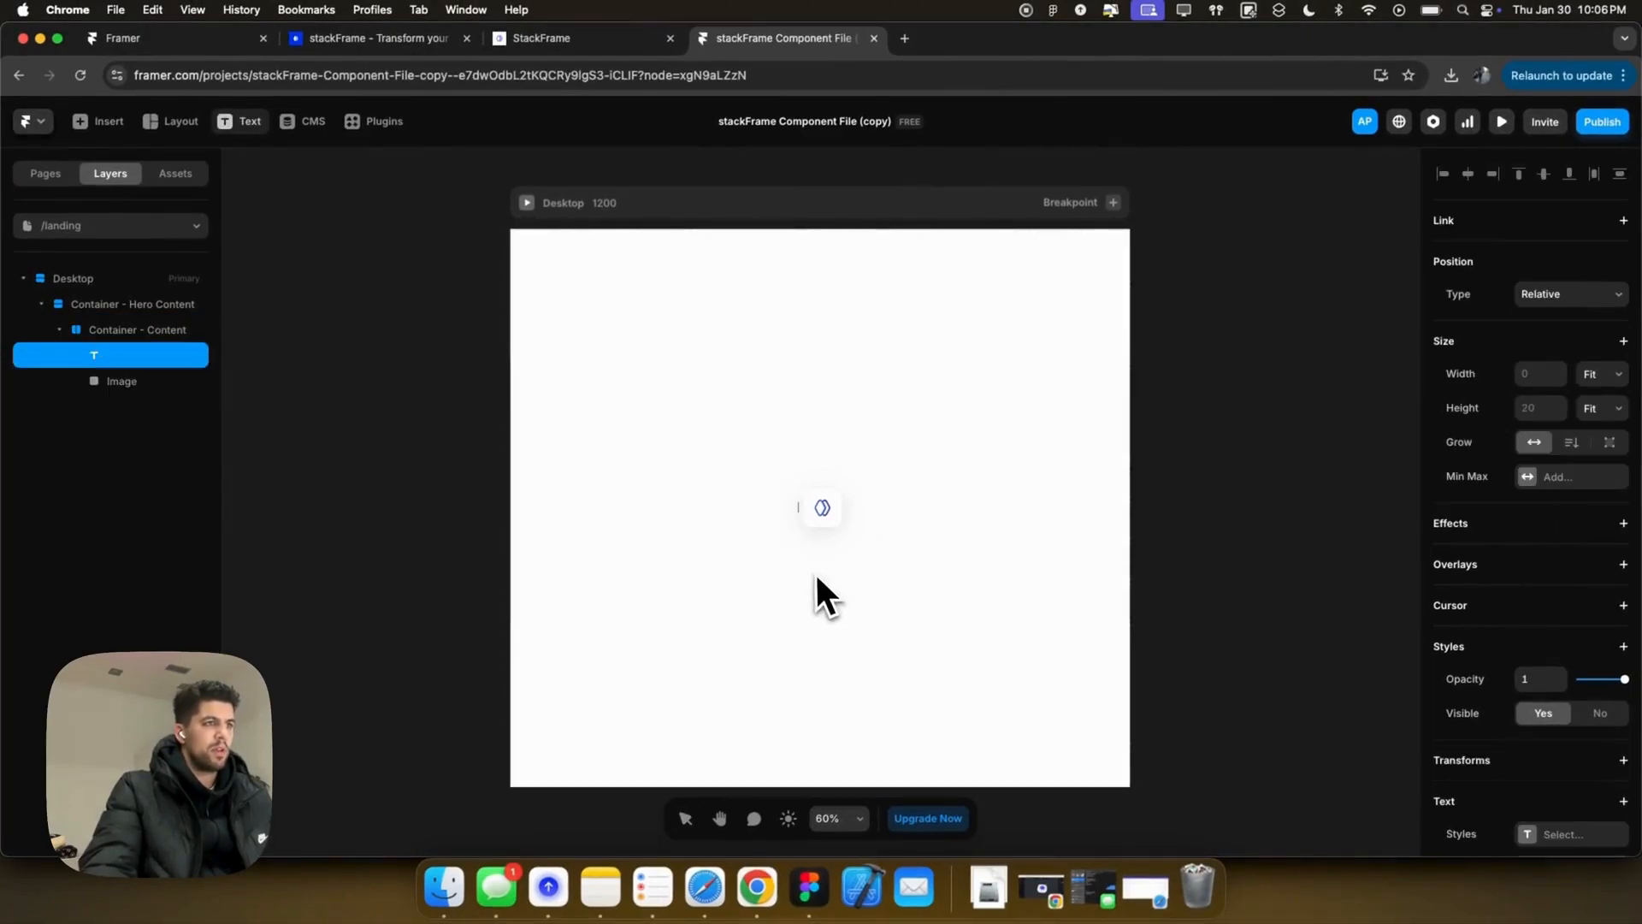
type("Bu")
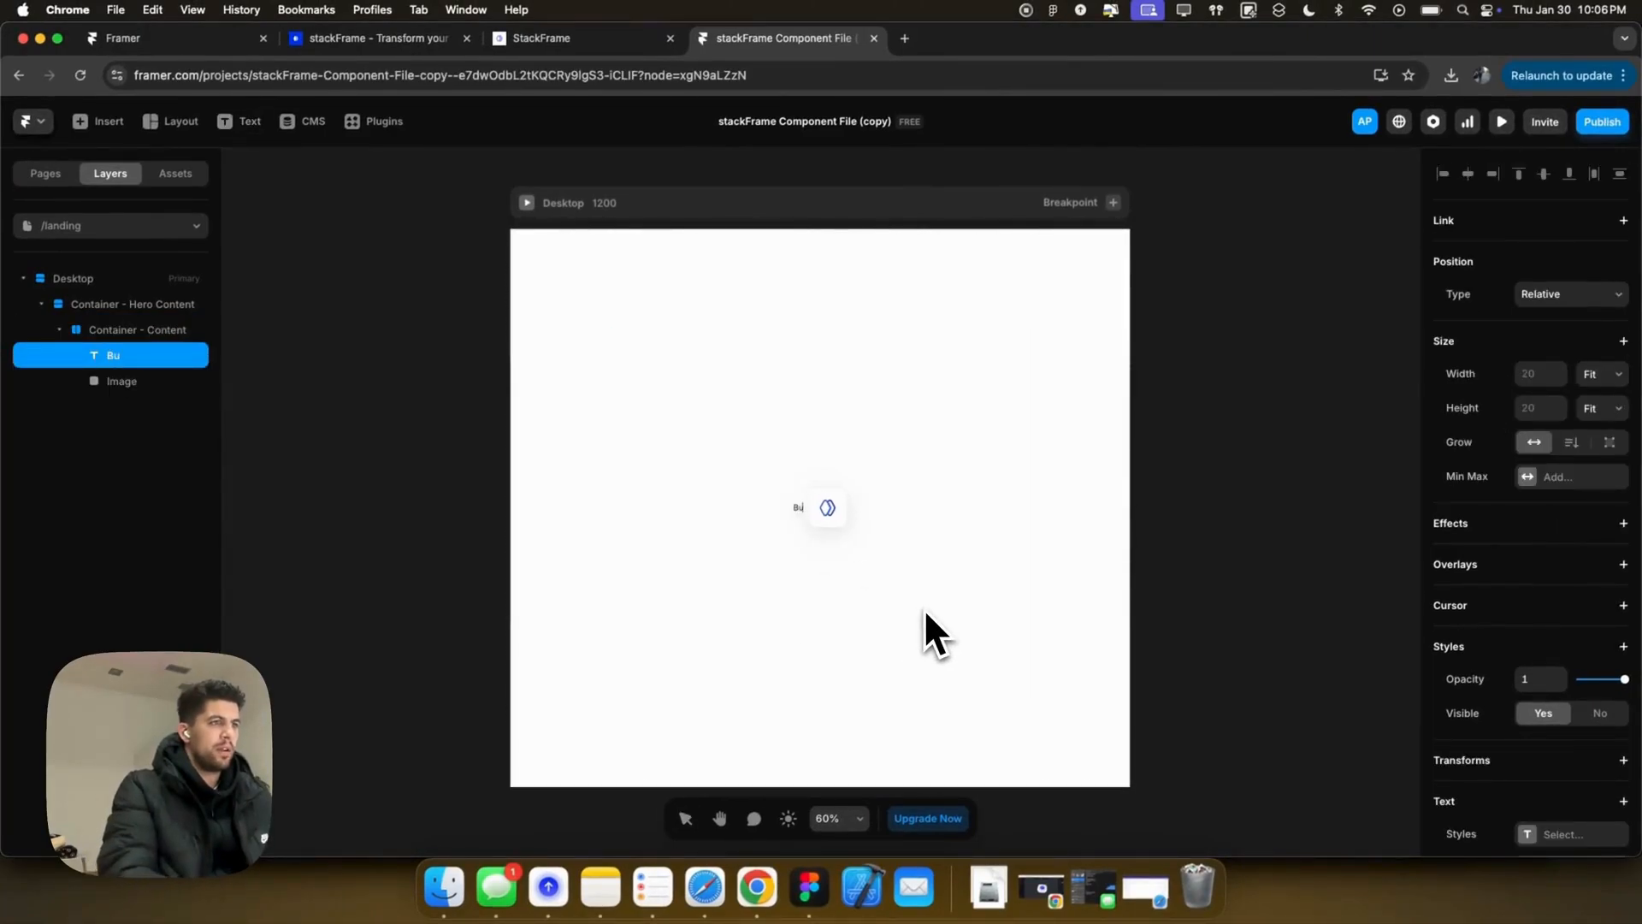
type("ild Web Apps in")
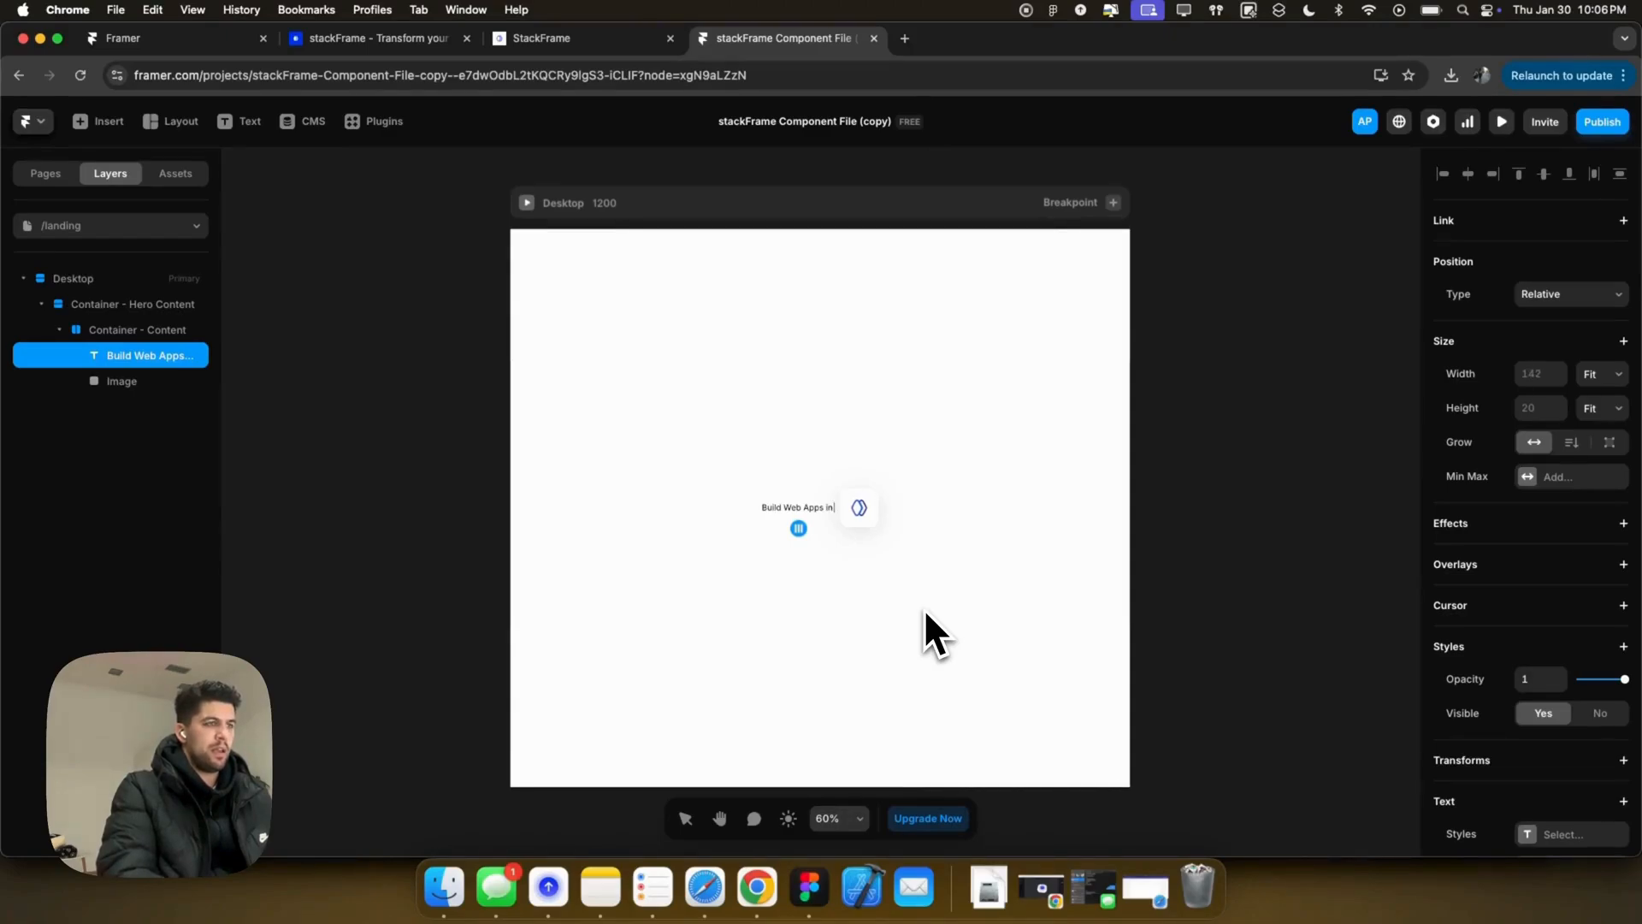
key("BackSpace")
key("BackSpace")
key("BackSpace")
key("BackSpace")
key("BackSpace")
key("BackSpace")
key("BackSpace")
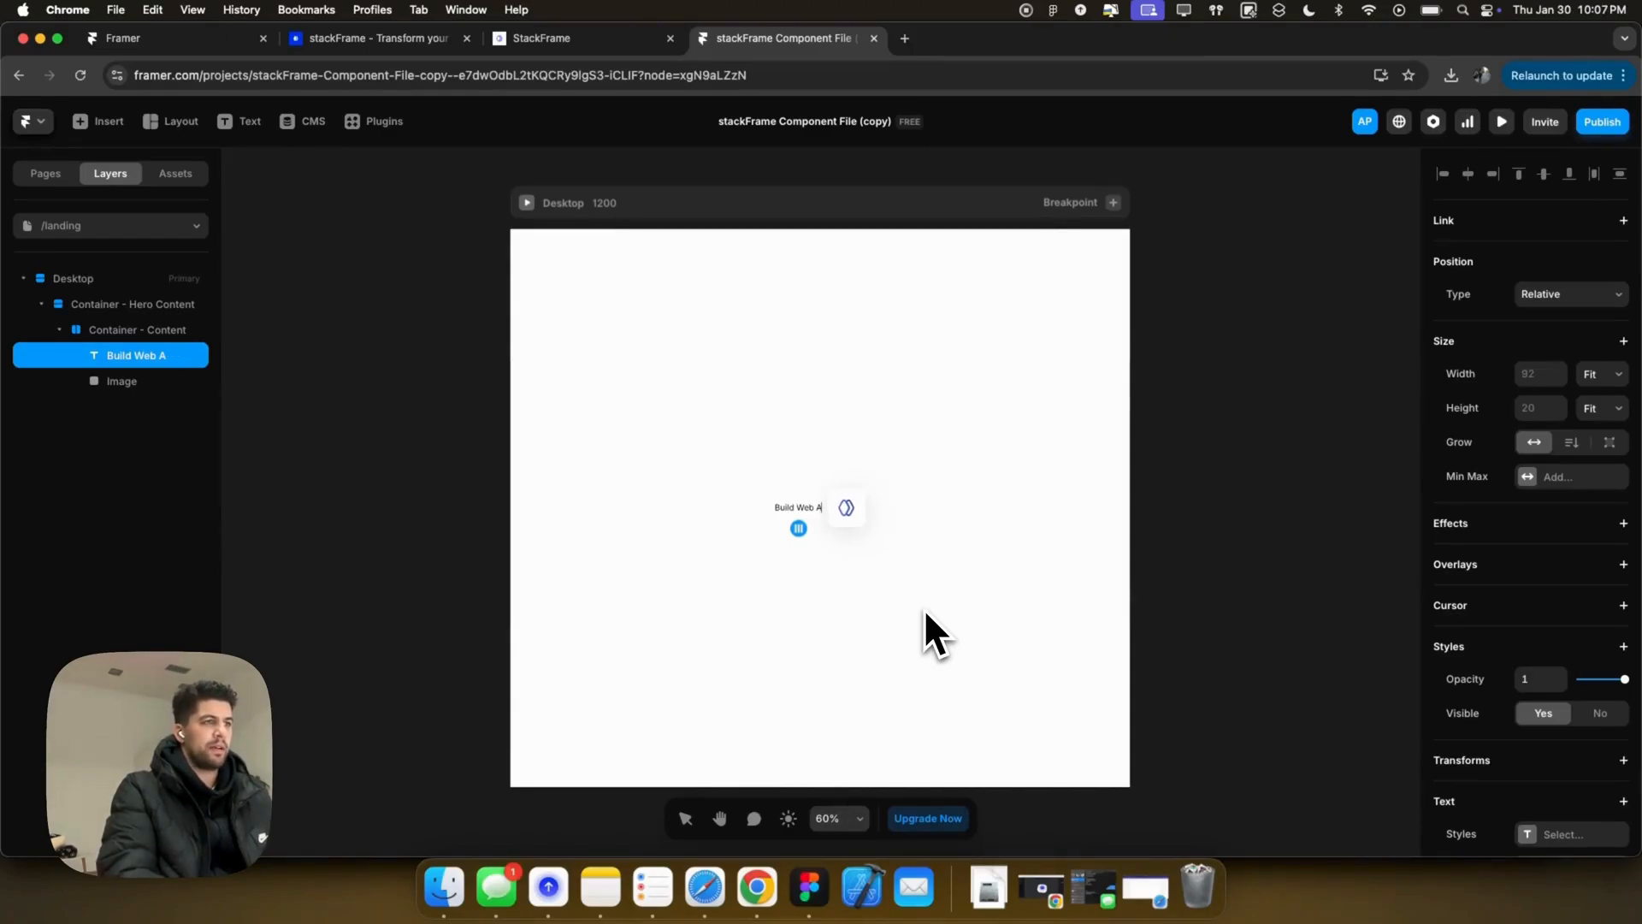
type("pps not in")
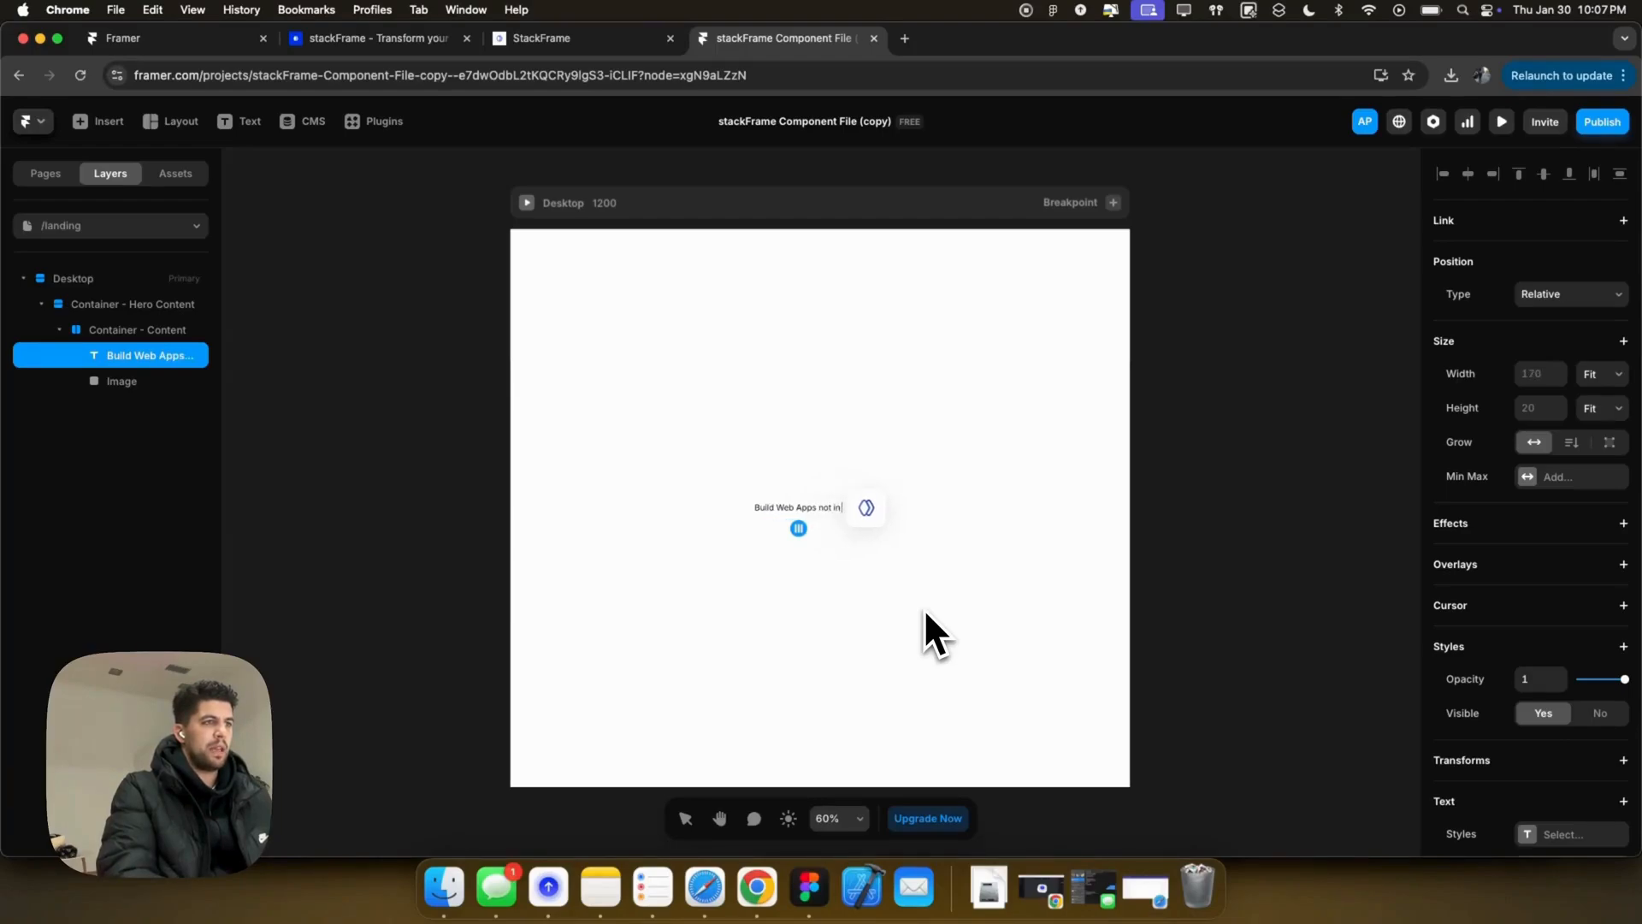
key("BackSpace")
key("BackSpace")
key("BackSpace")
key("BackSpace")
key("BackSpace")
key("BackSpace")
key("BackSpace")
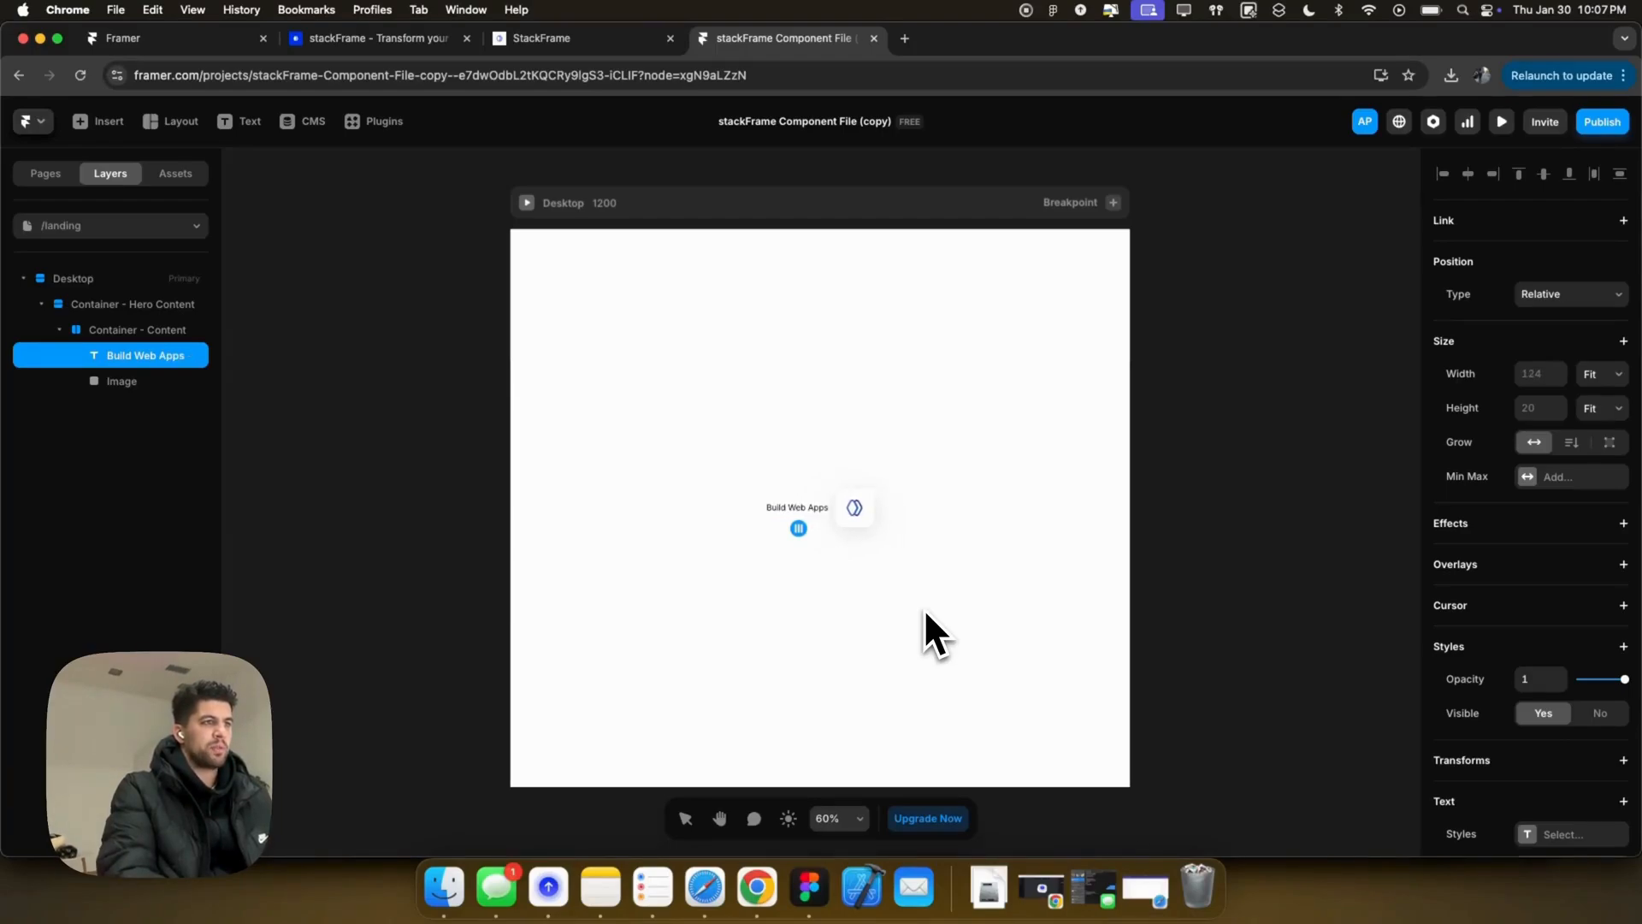
type("in")
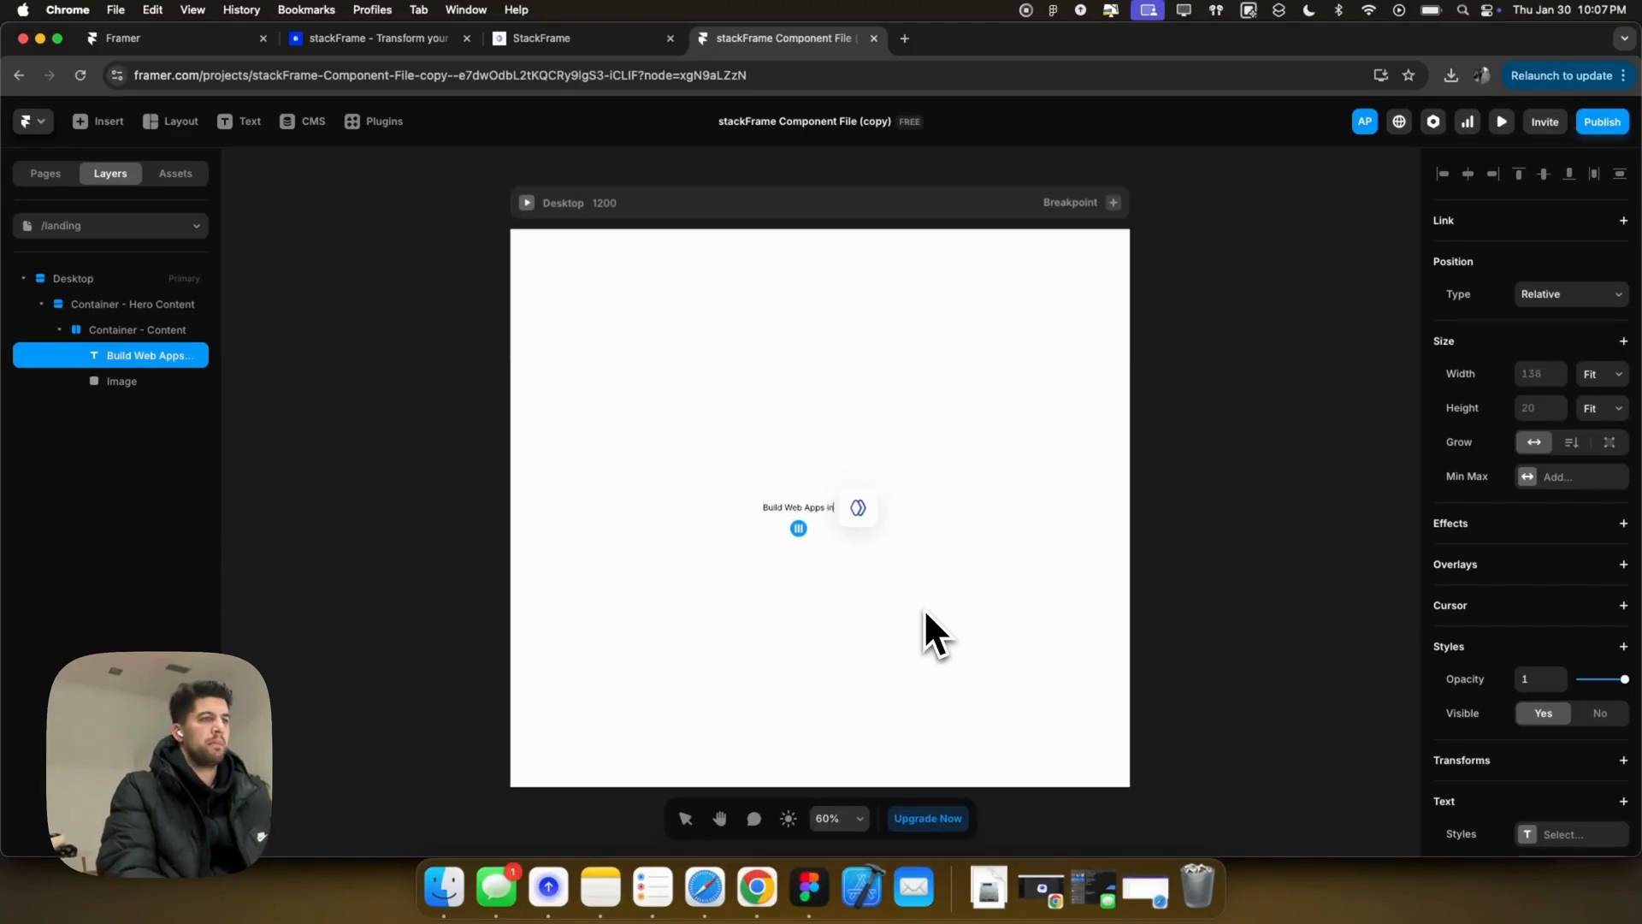
type(" minutes instea")
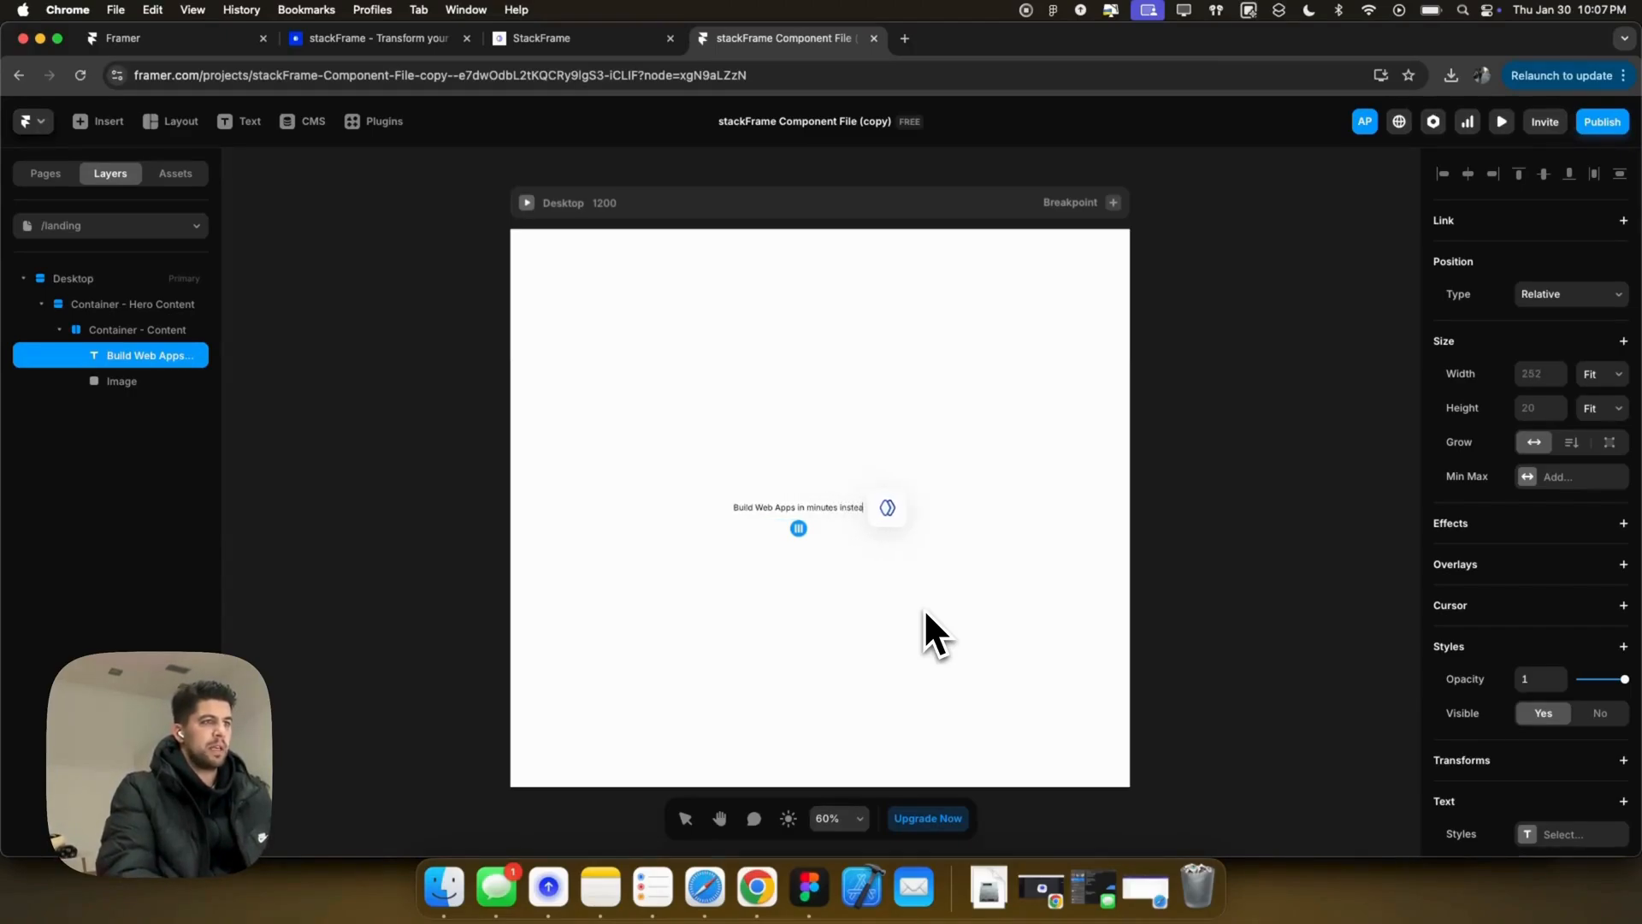
type("d of months")
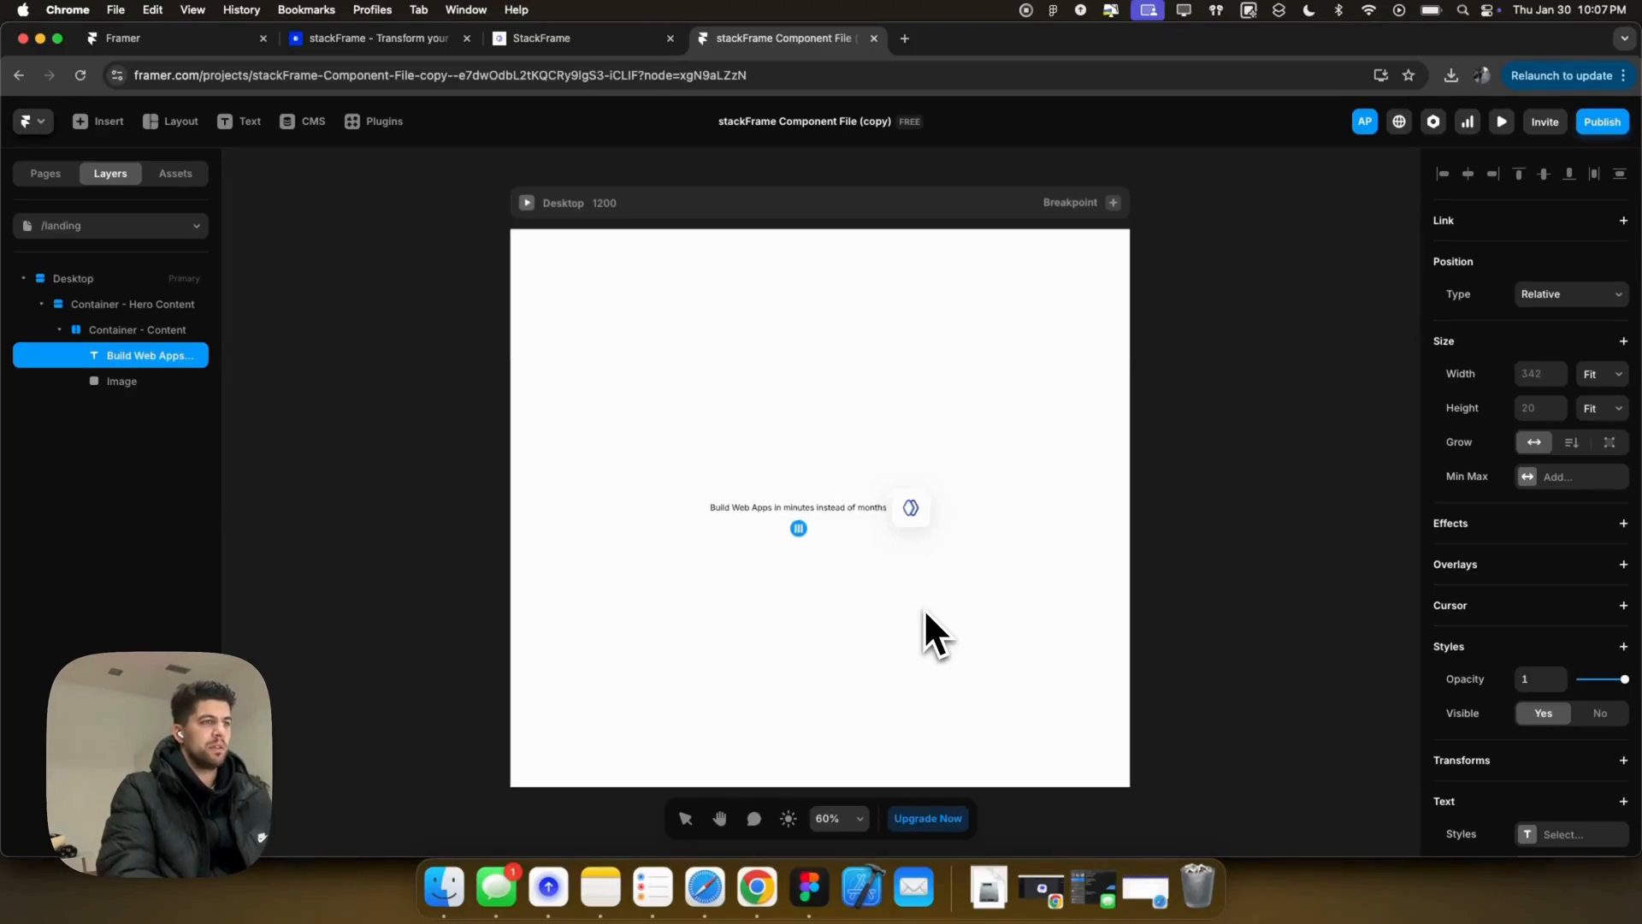
type(", with")
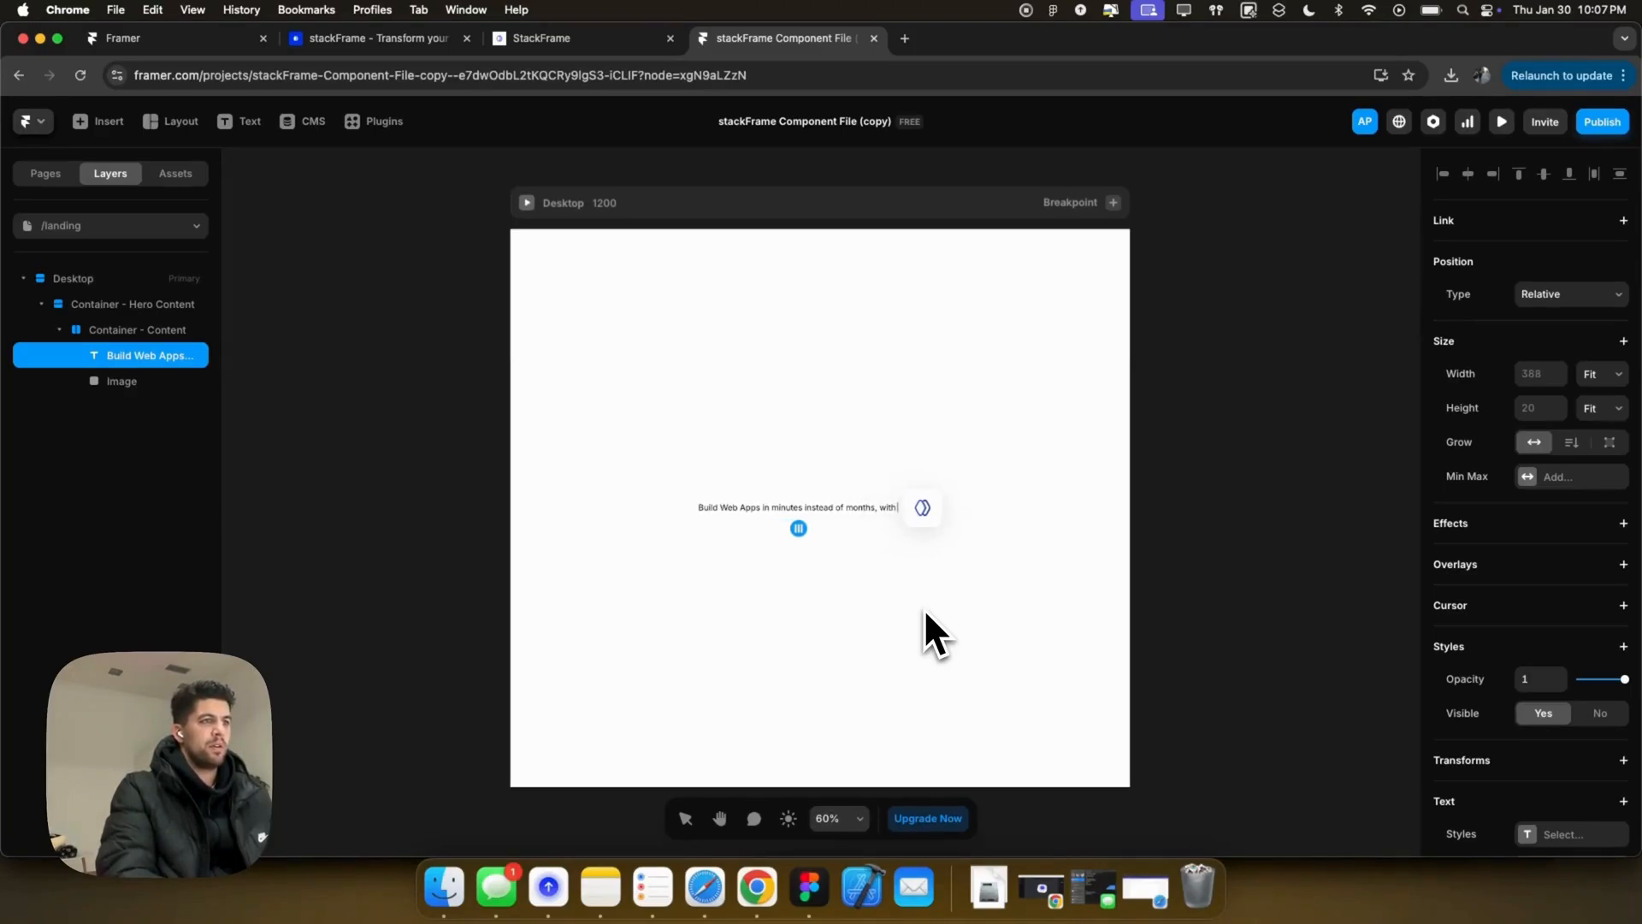
type(" stackFrame")
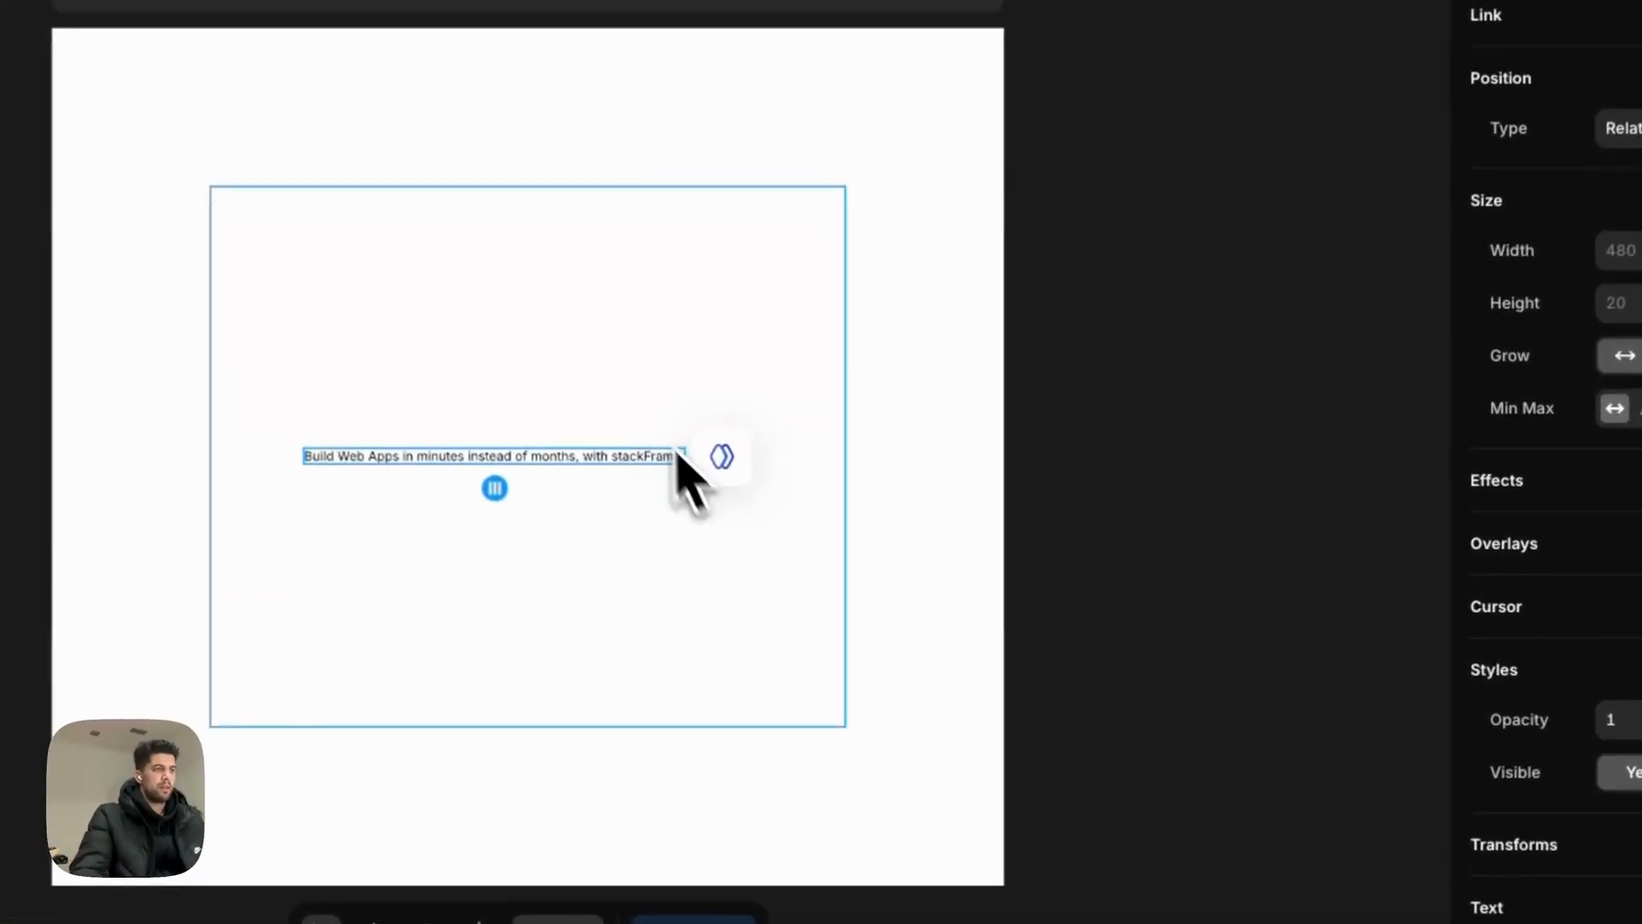
Step: Stack Container - Content vertically and move the logo image above the headline
left_click(918, 500)
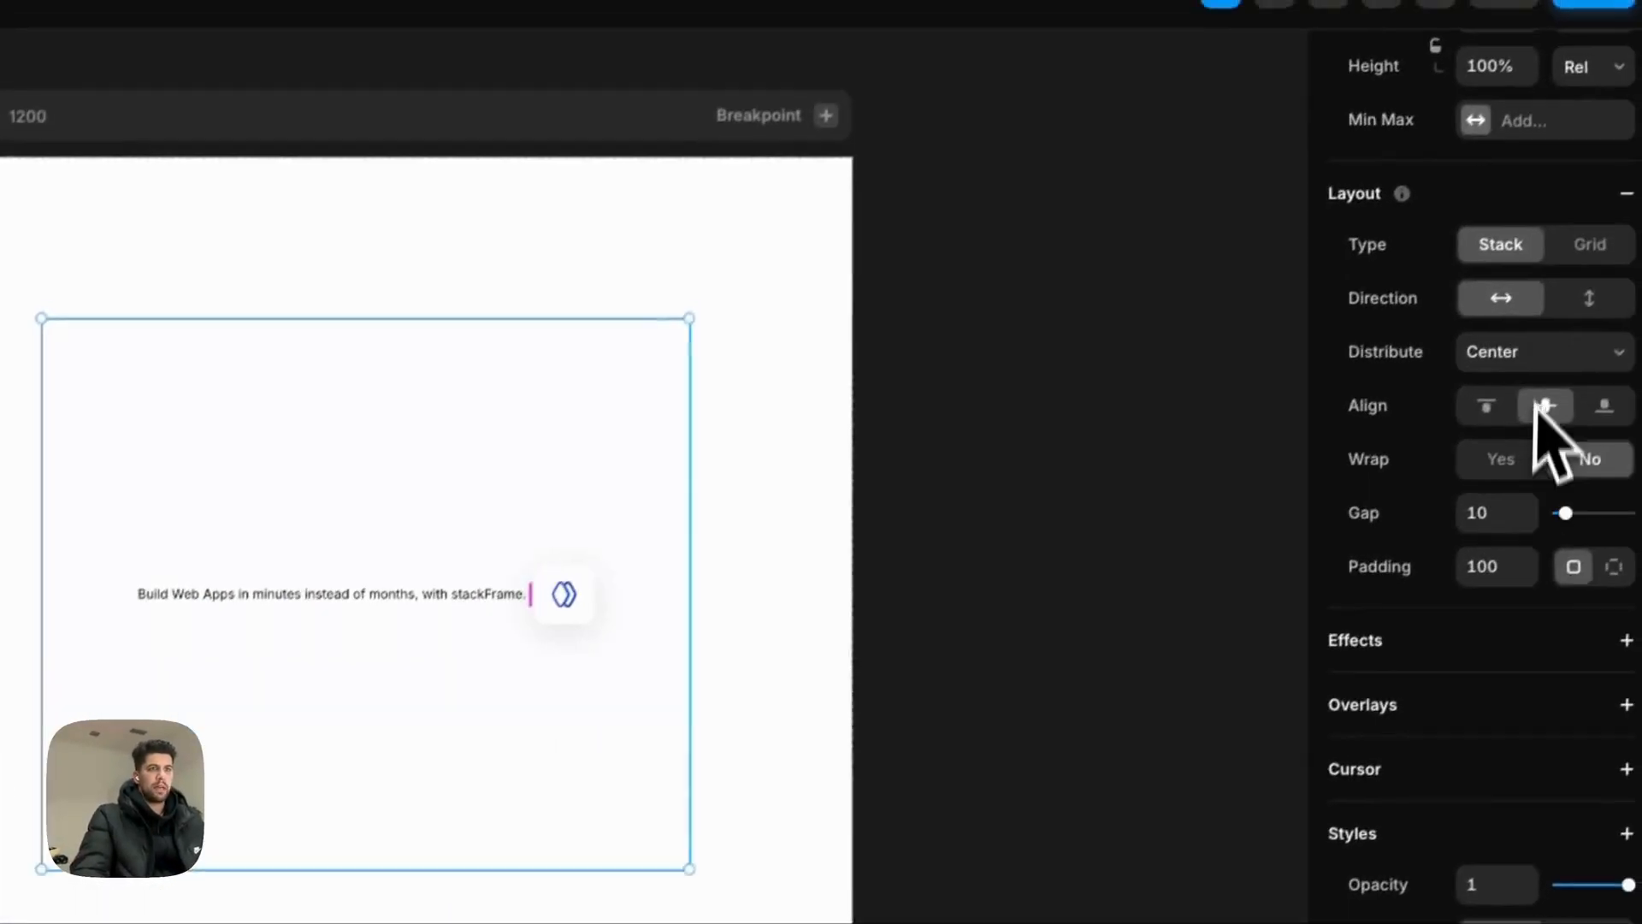
left_click(1589, 299)
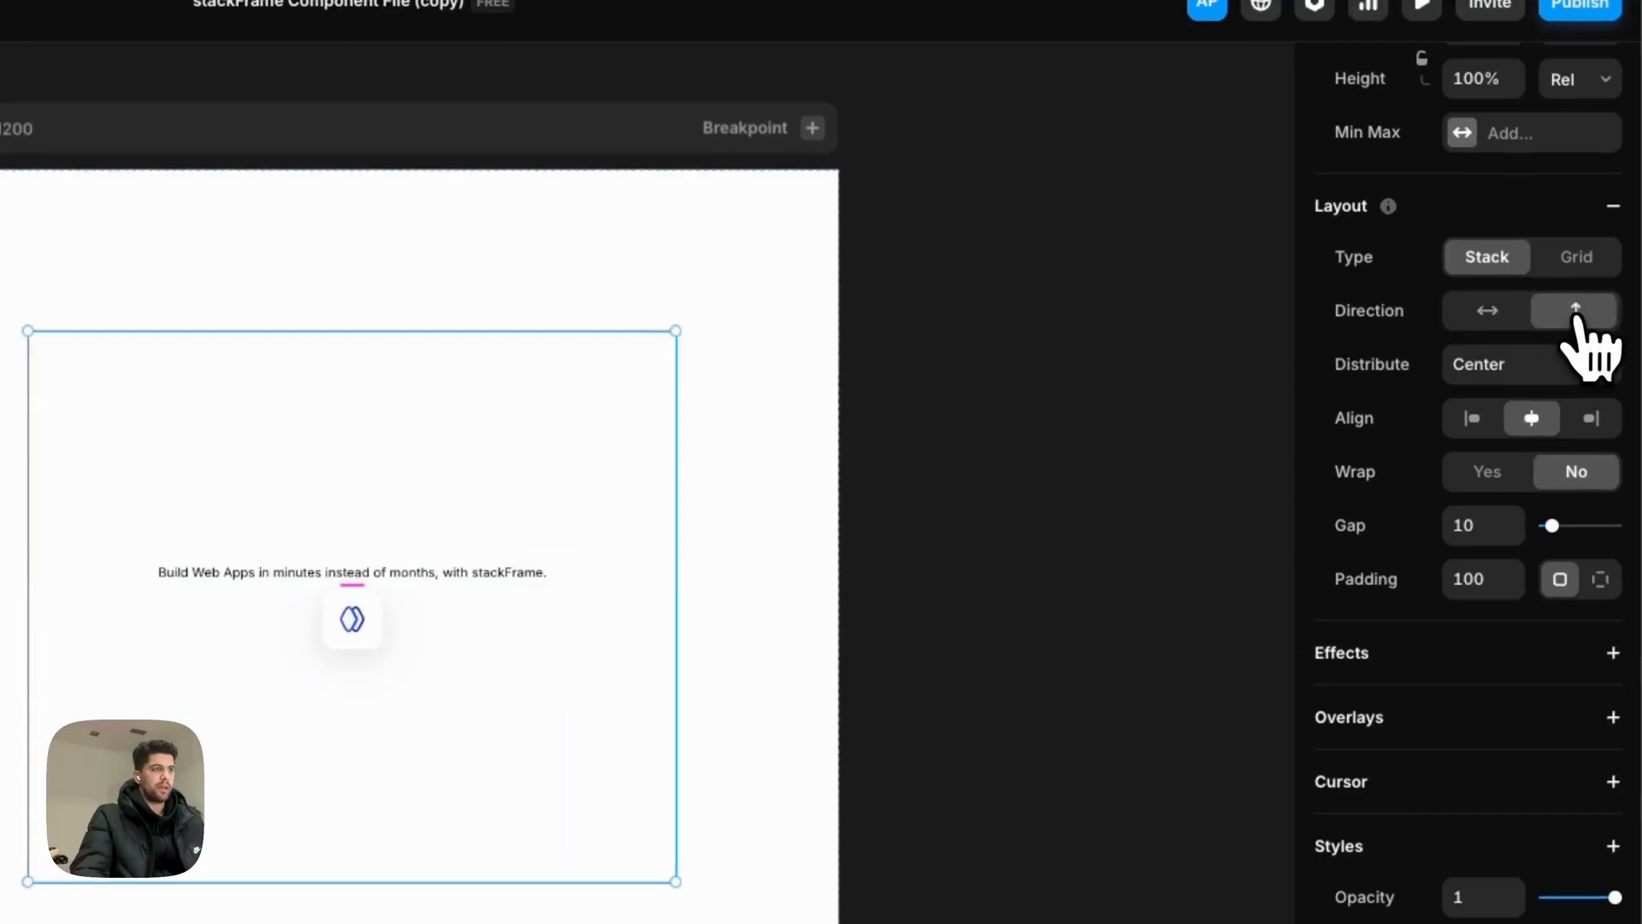
left_click(374, 631)
key("Up")
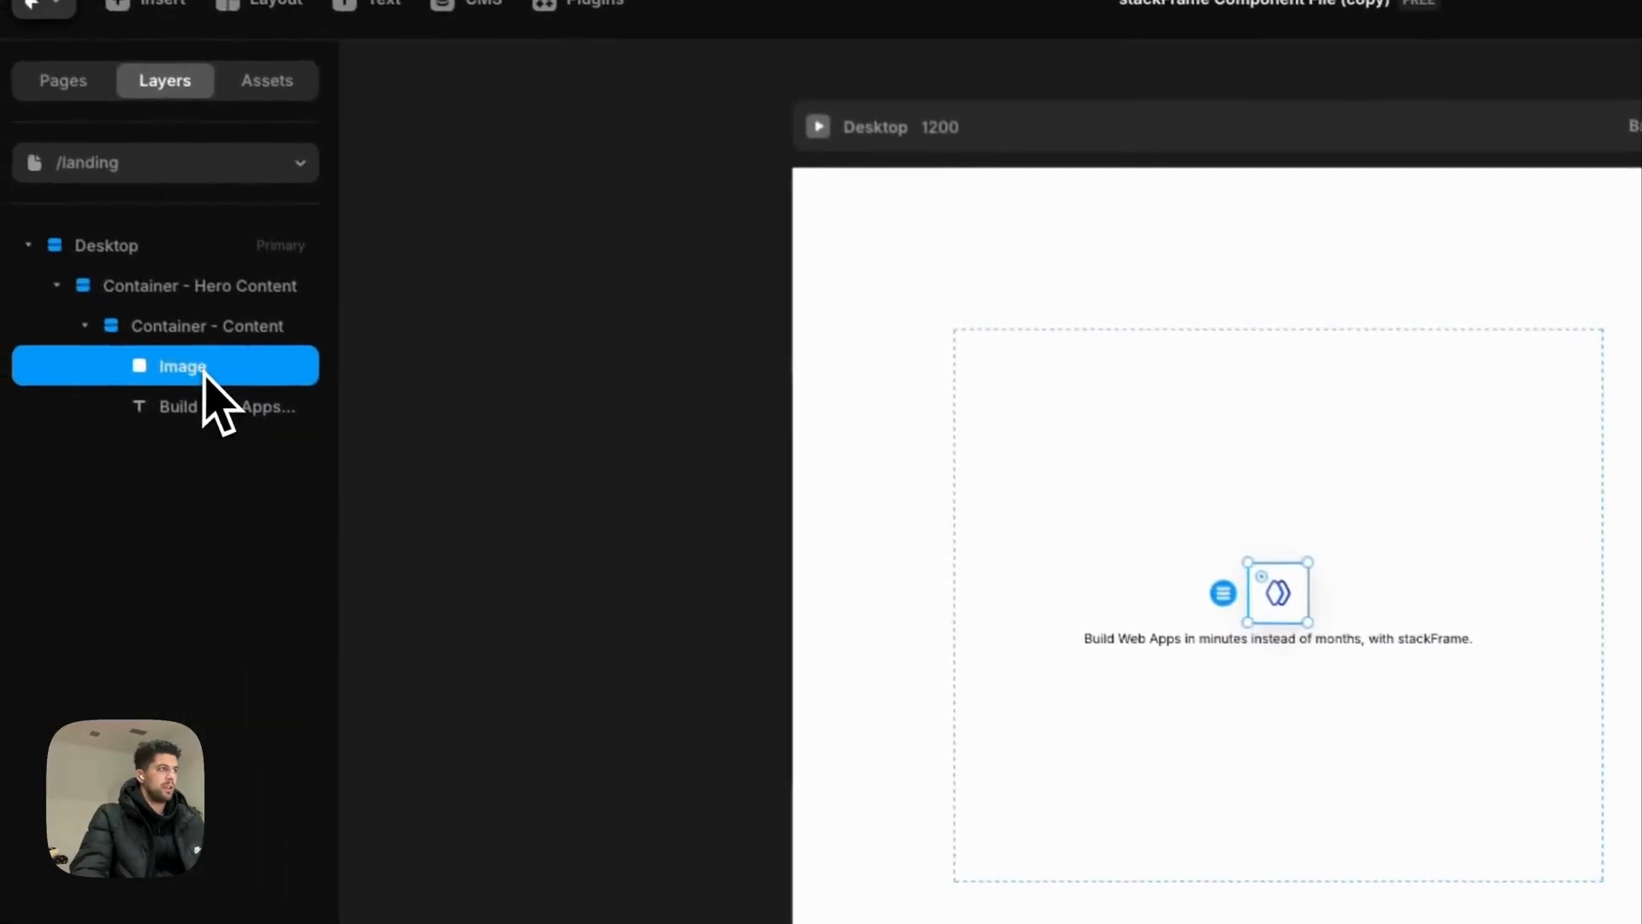
Step: Rename the Image layer to Icon and the headline text layer to Header1
double_click(208, 376)
type("Icon")
double_click(207, 409)
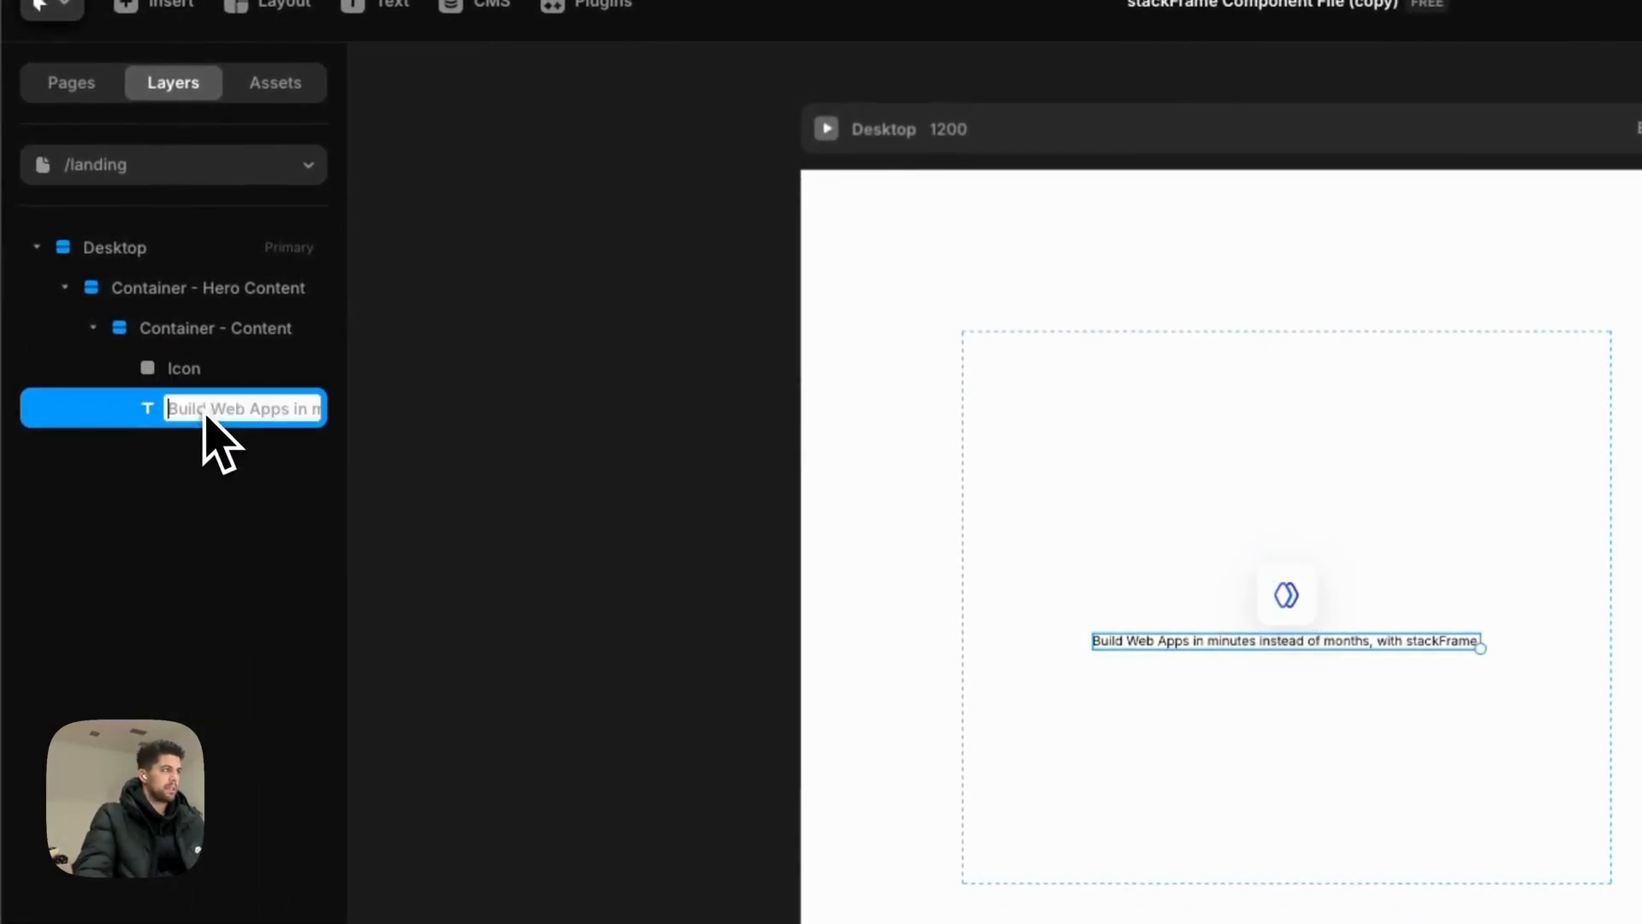
type("Header1")
key("Return")
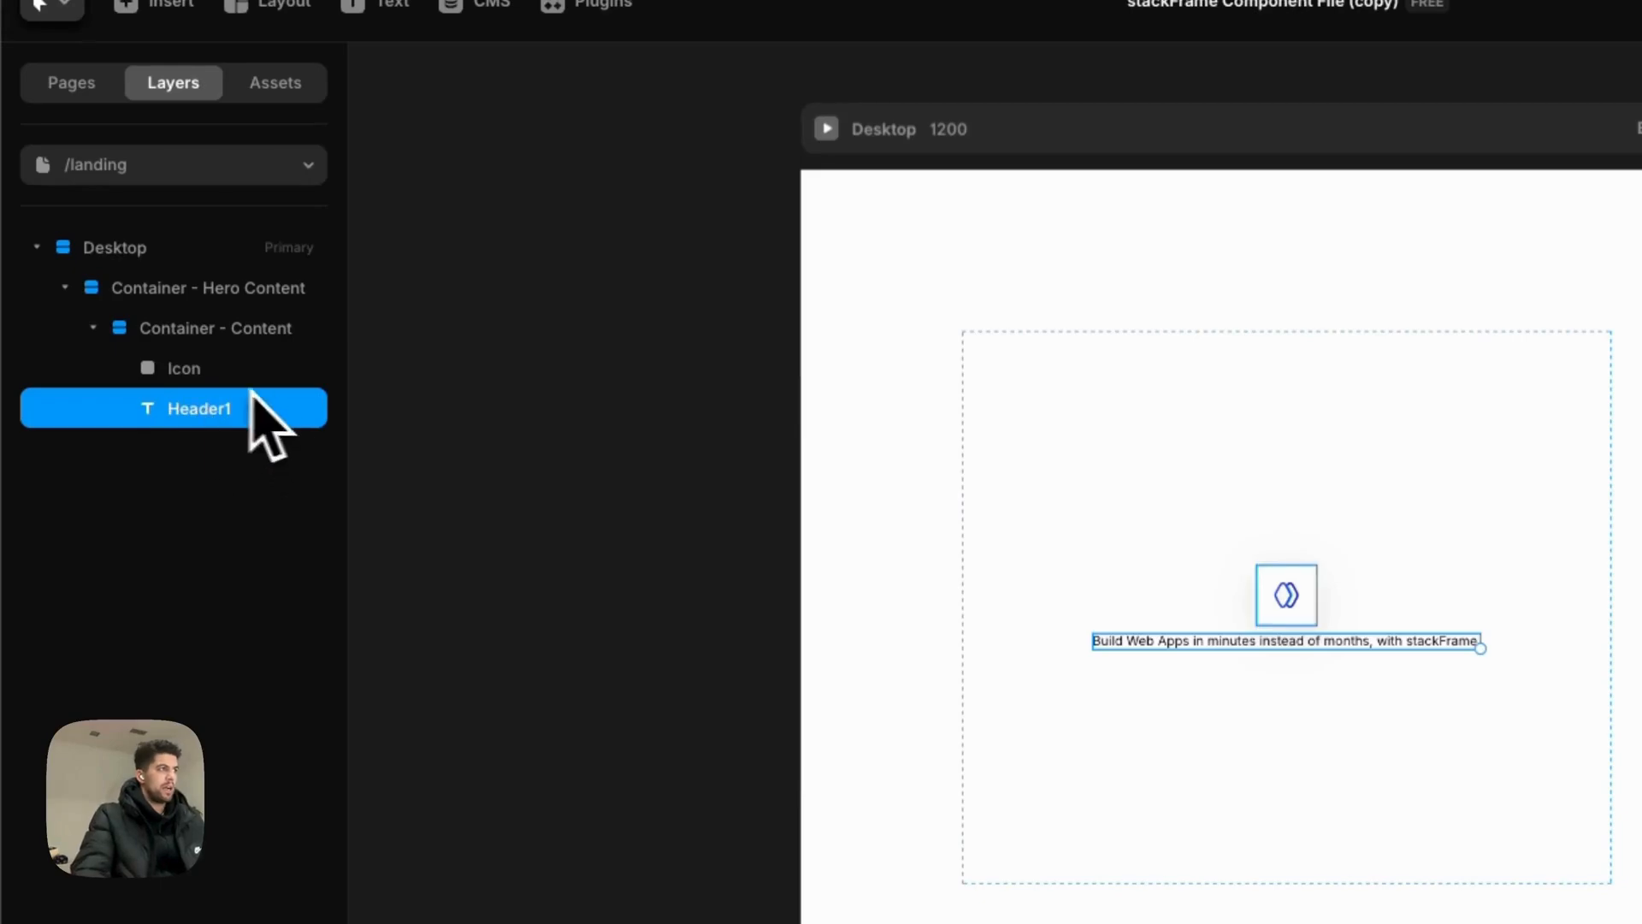
left_click(250, 383)
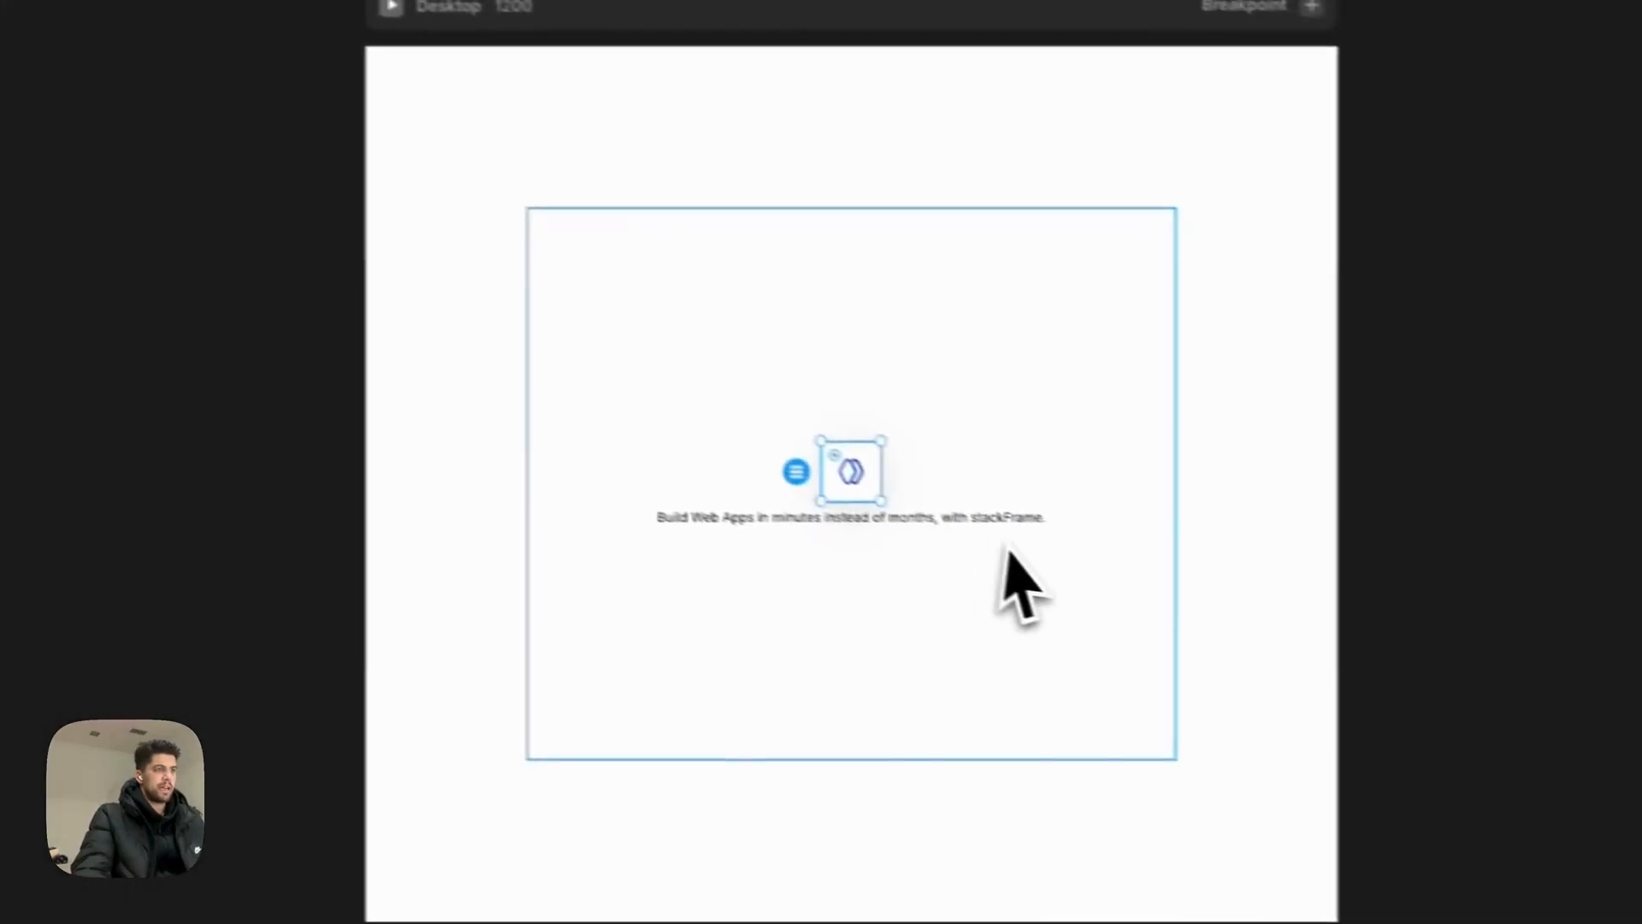
left_click(1009, 518)
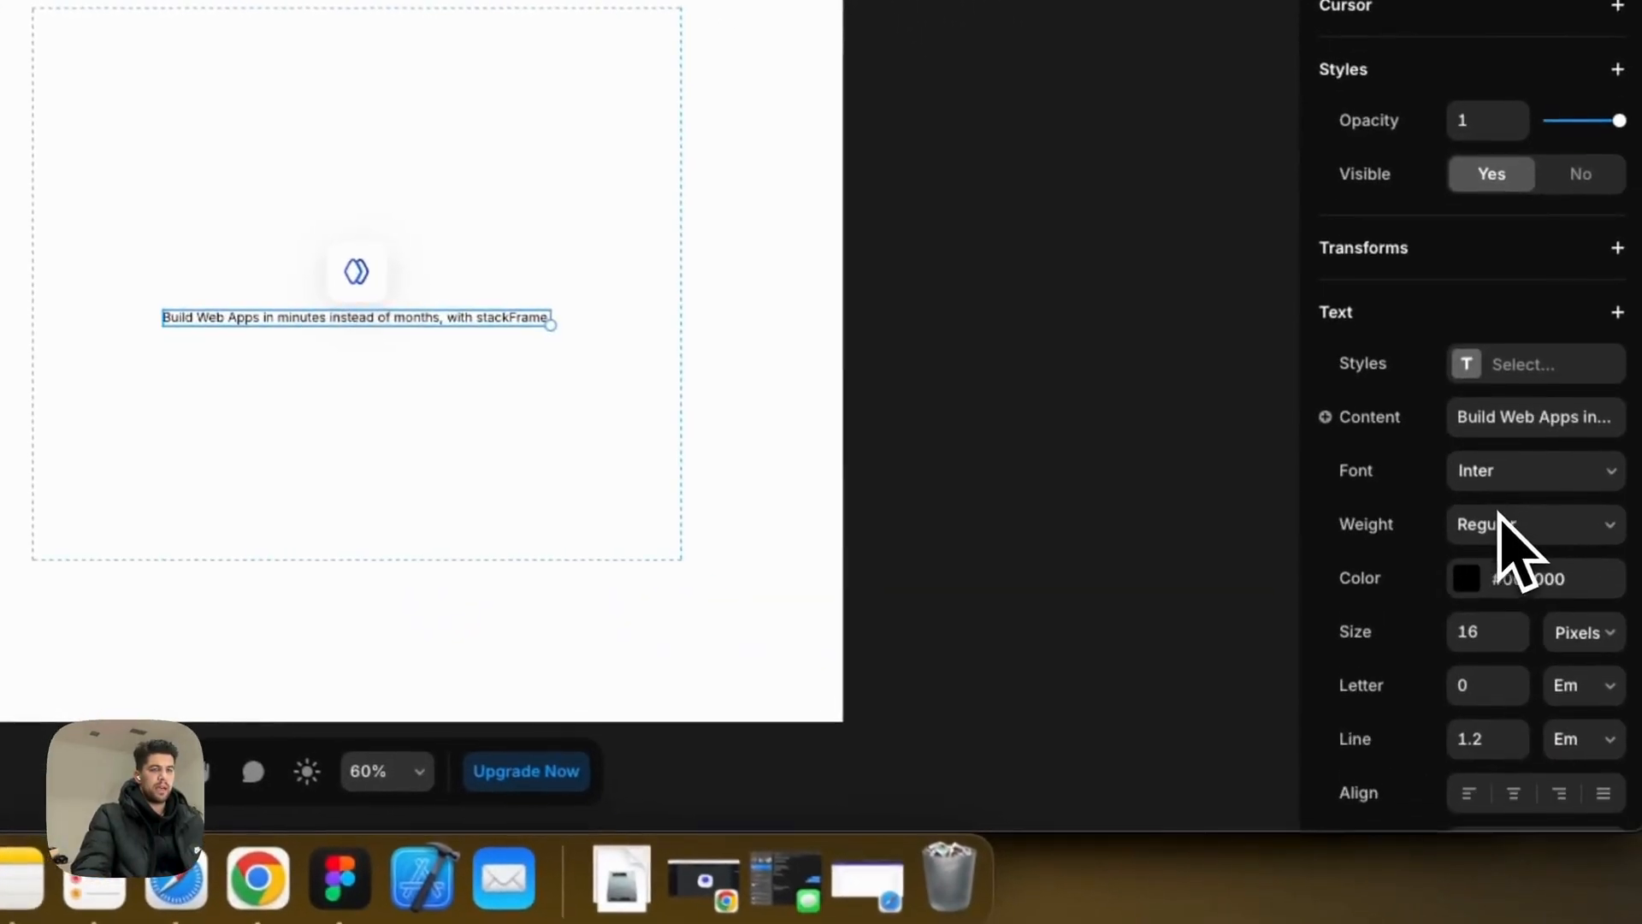
Step: Make the Header1 headline bold, 28 px, 100% width and centre-aligned
left_click(1486, 633)
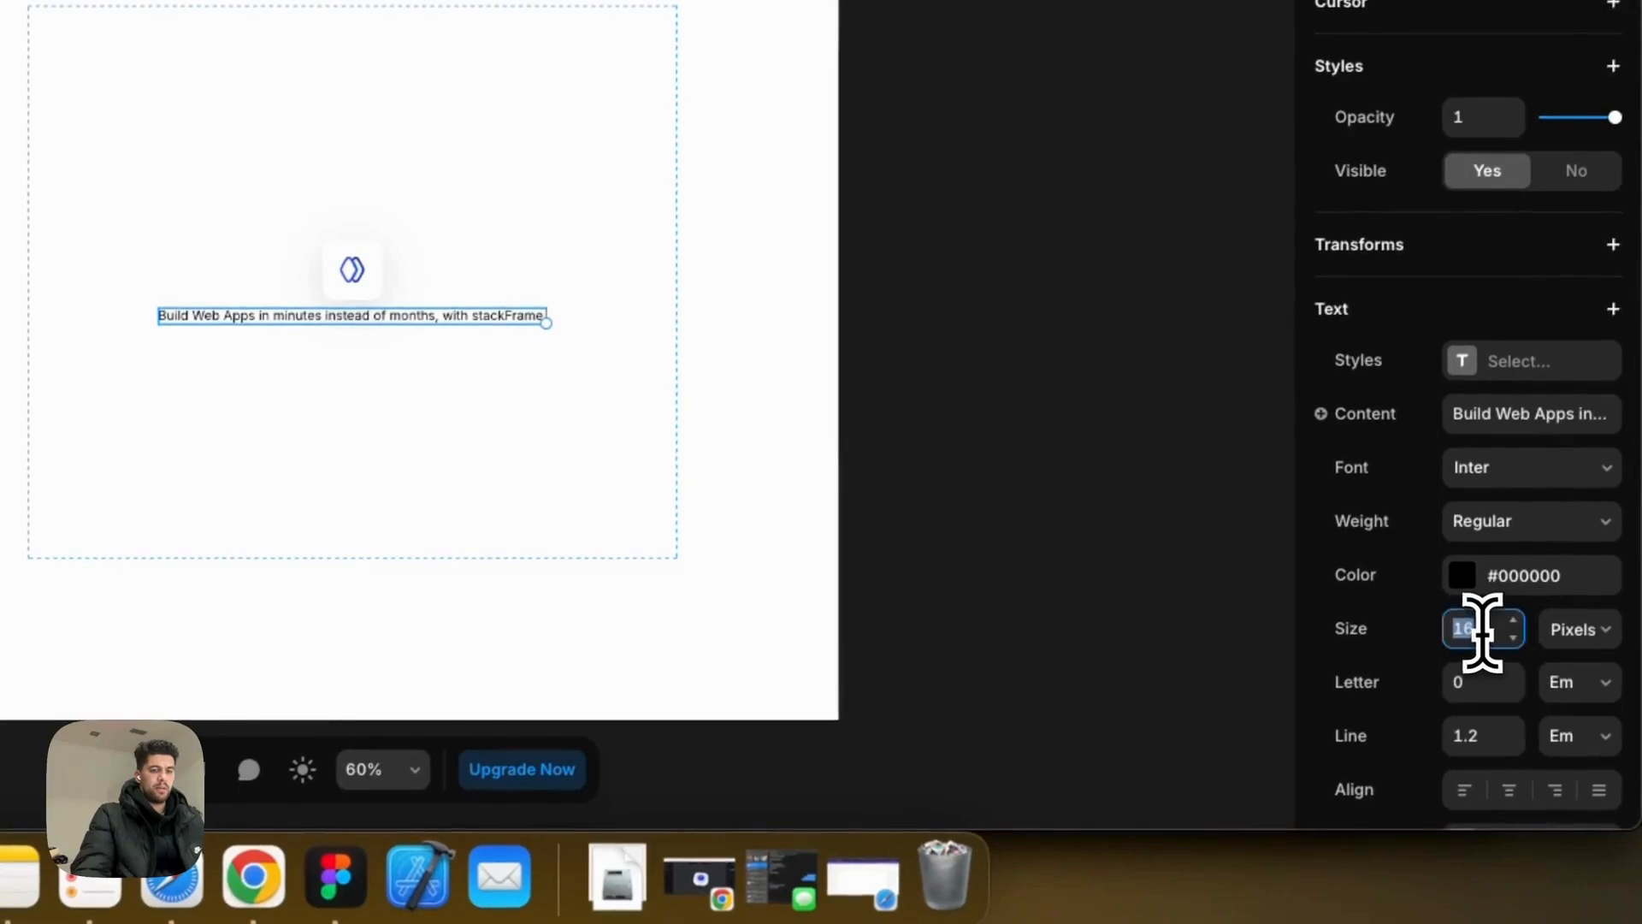
type("28")
key("Return")
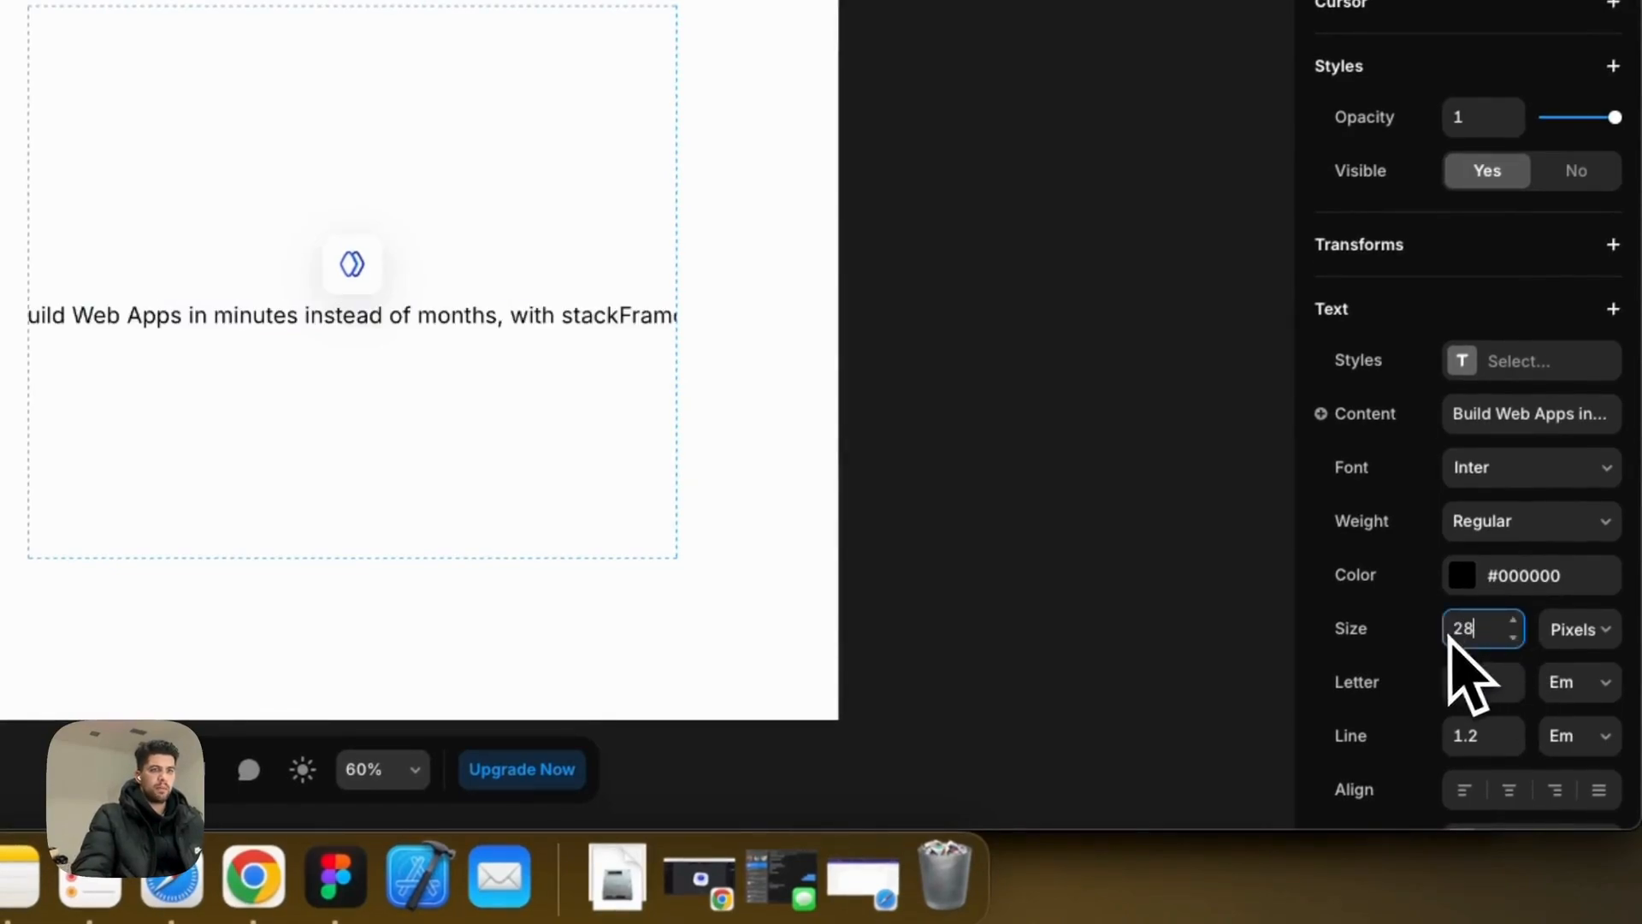
left_click(1503, 515)
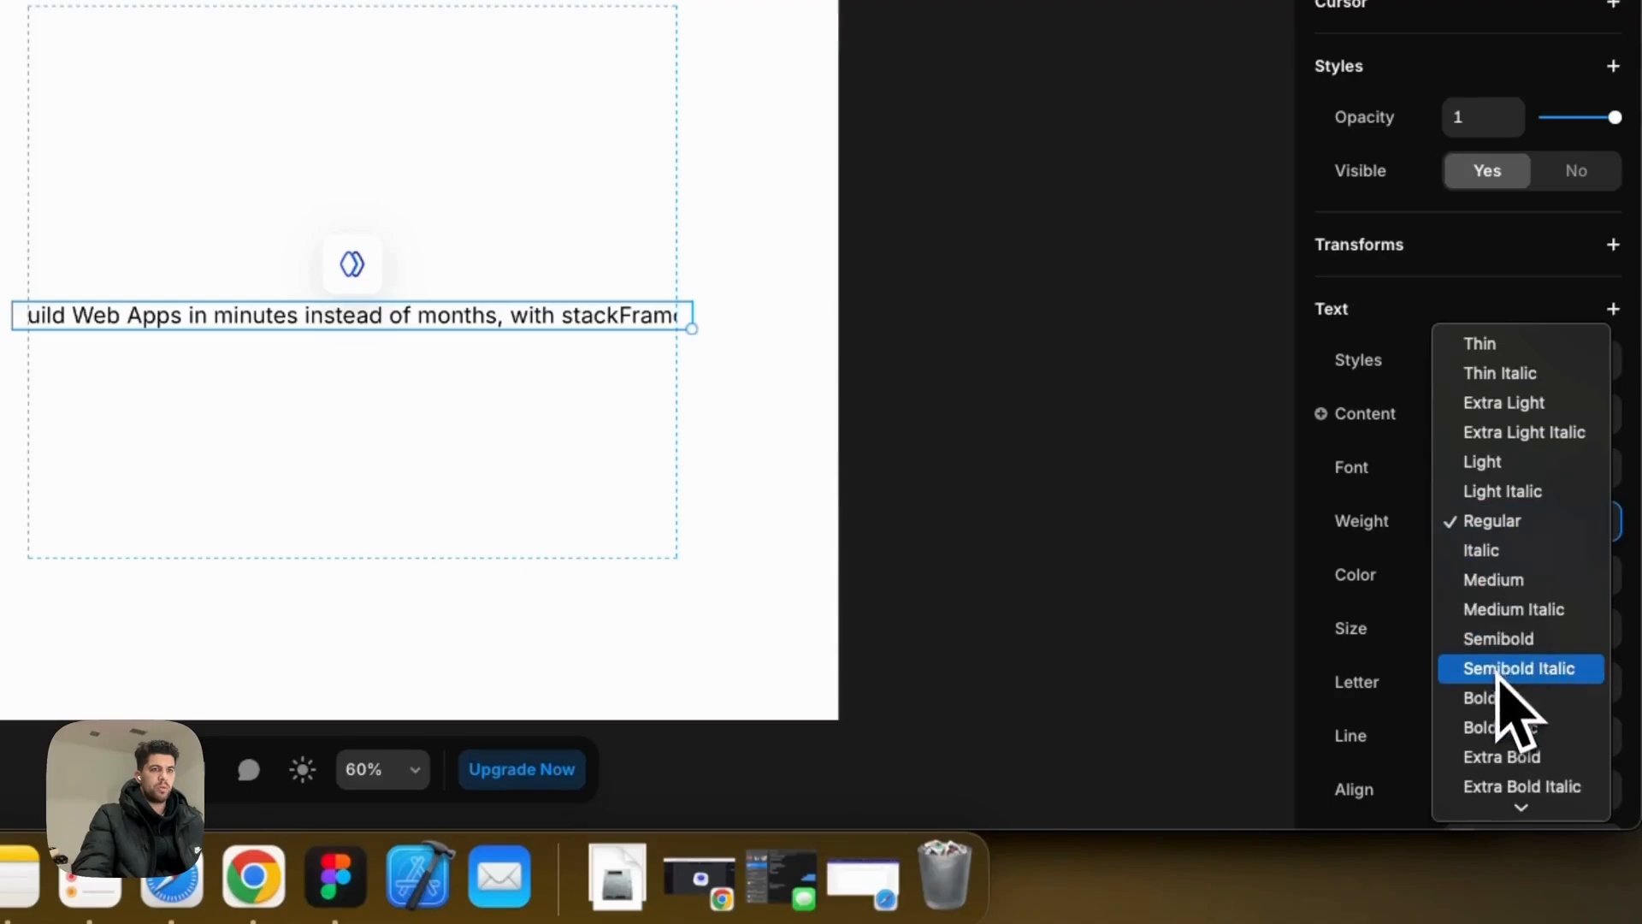
left_click(1502, 696)
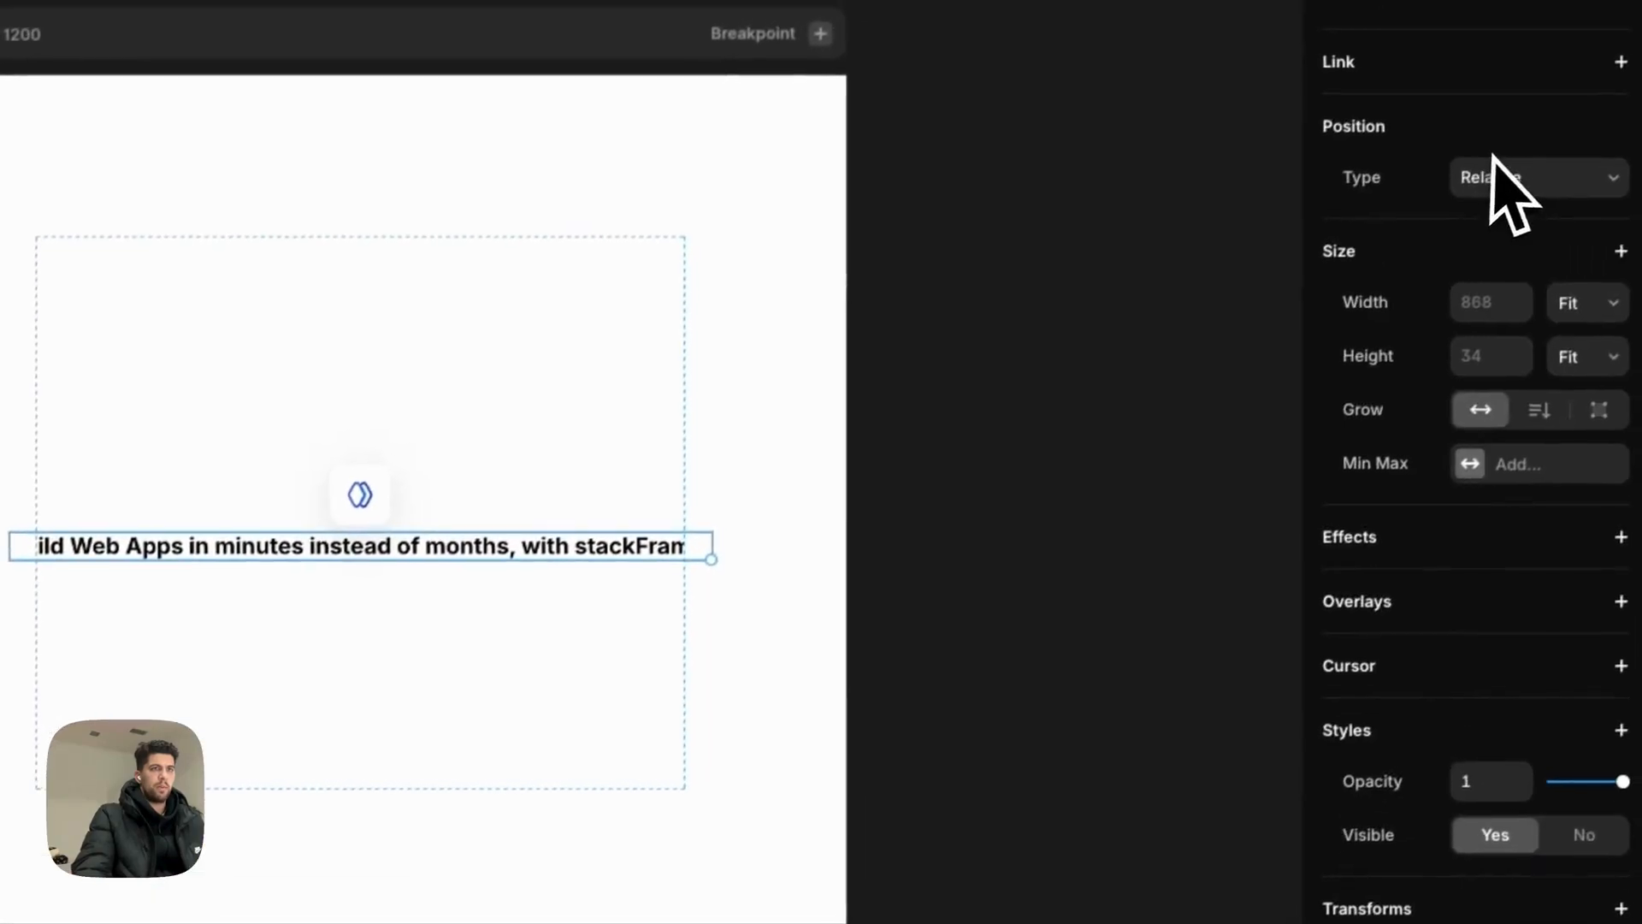
left_click(1480, 306)
type("100%")
key("Return")
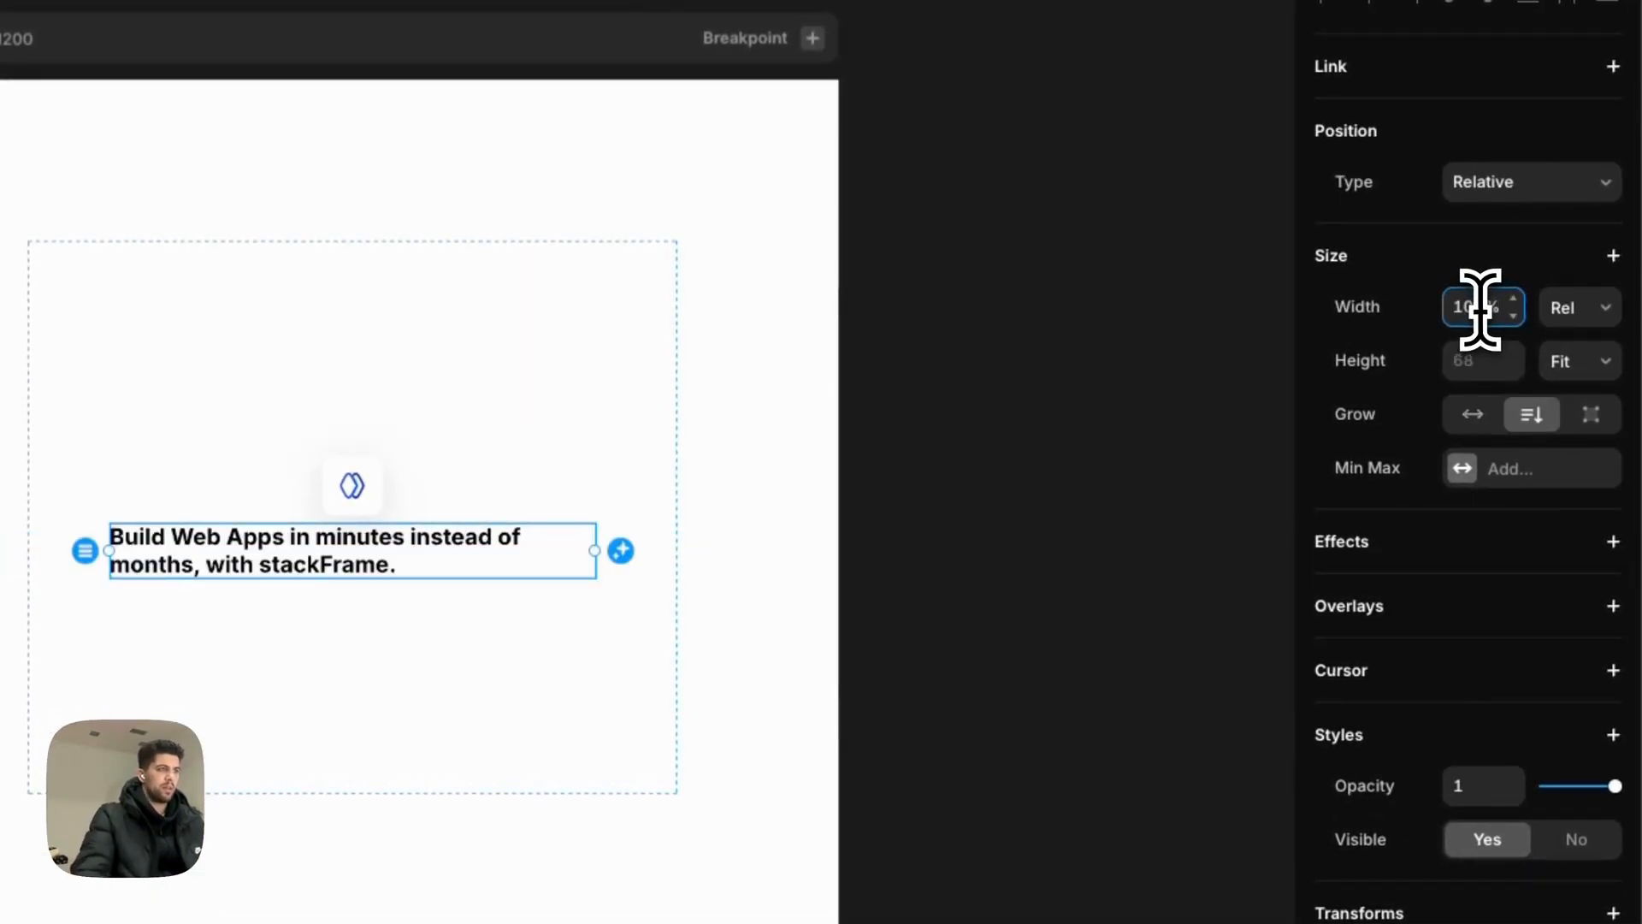
scroll(1468, 679, "down", 10)
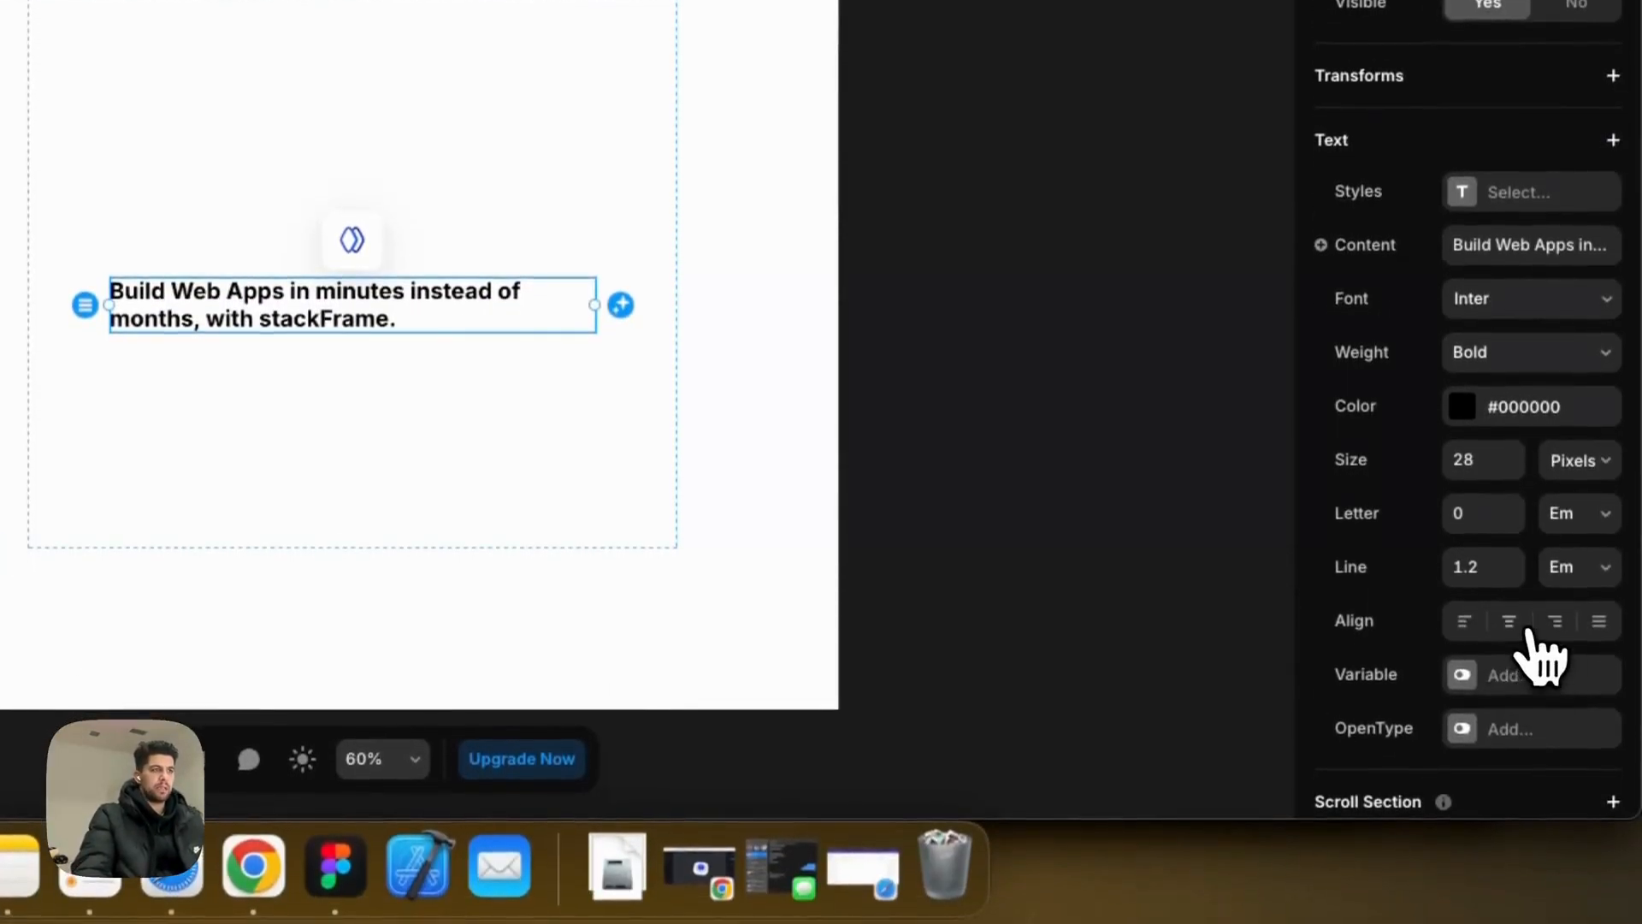
left_click(1511, 624)
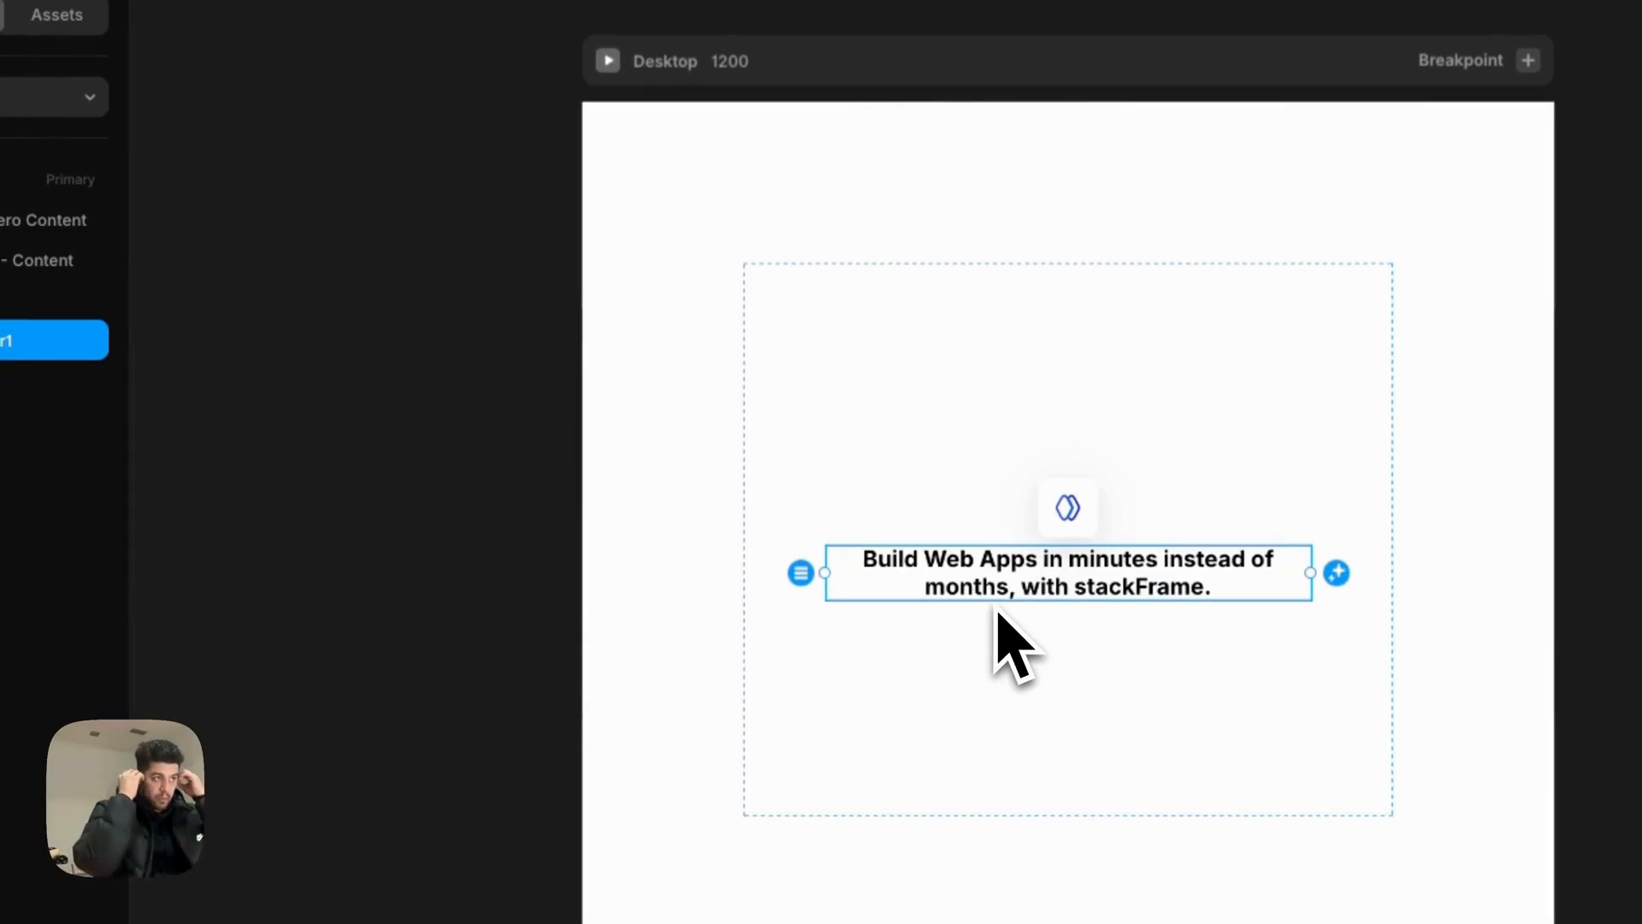
Step: Set Container - Content's padding to 140
left_click(998, 608)
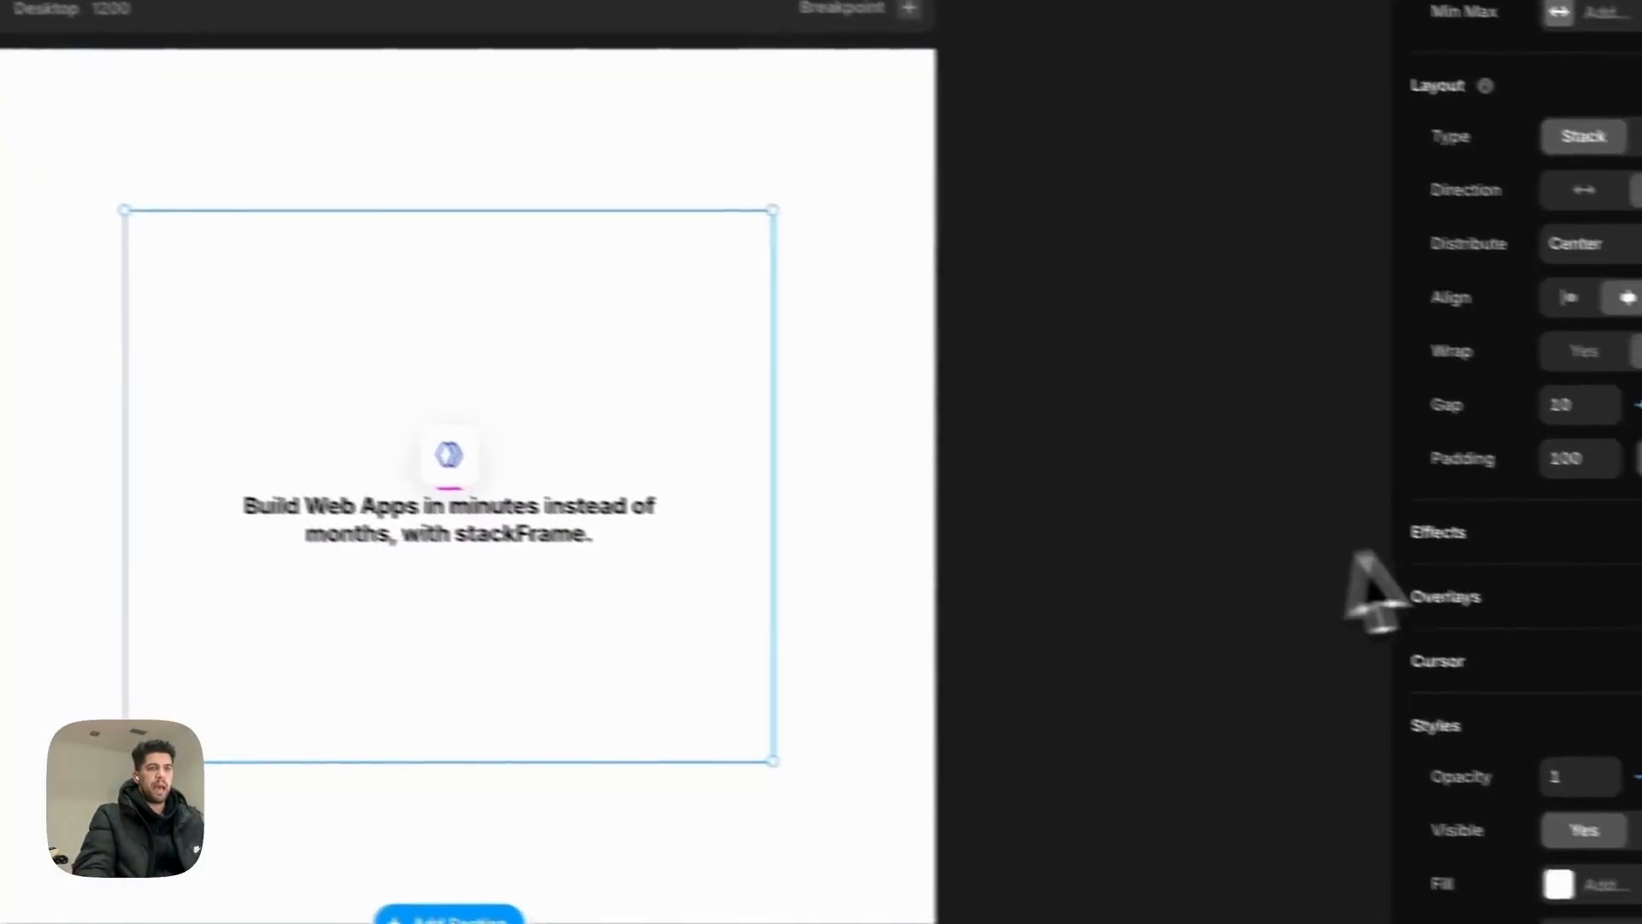
left_click(1488, 434)
type("0")
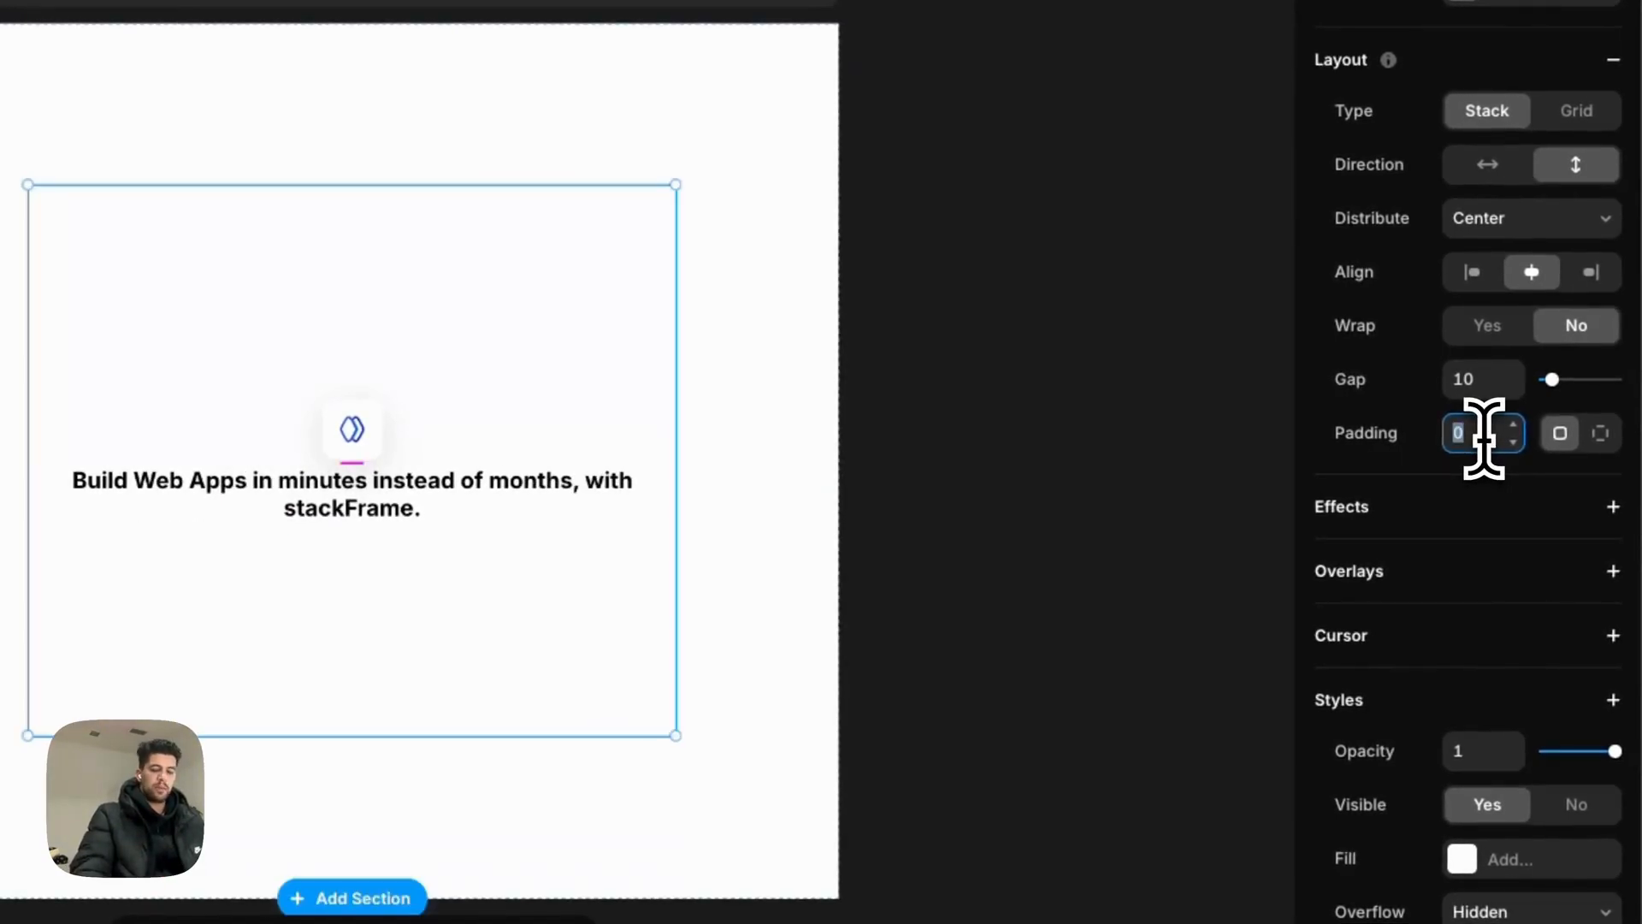
type("200")
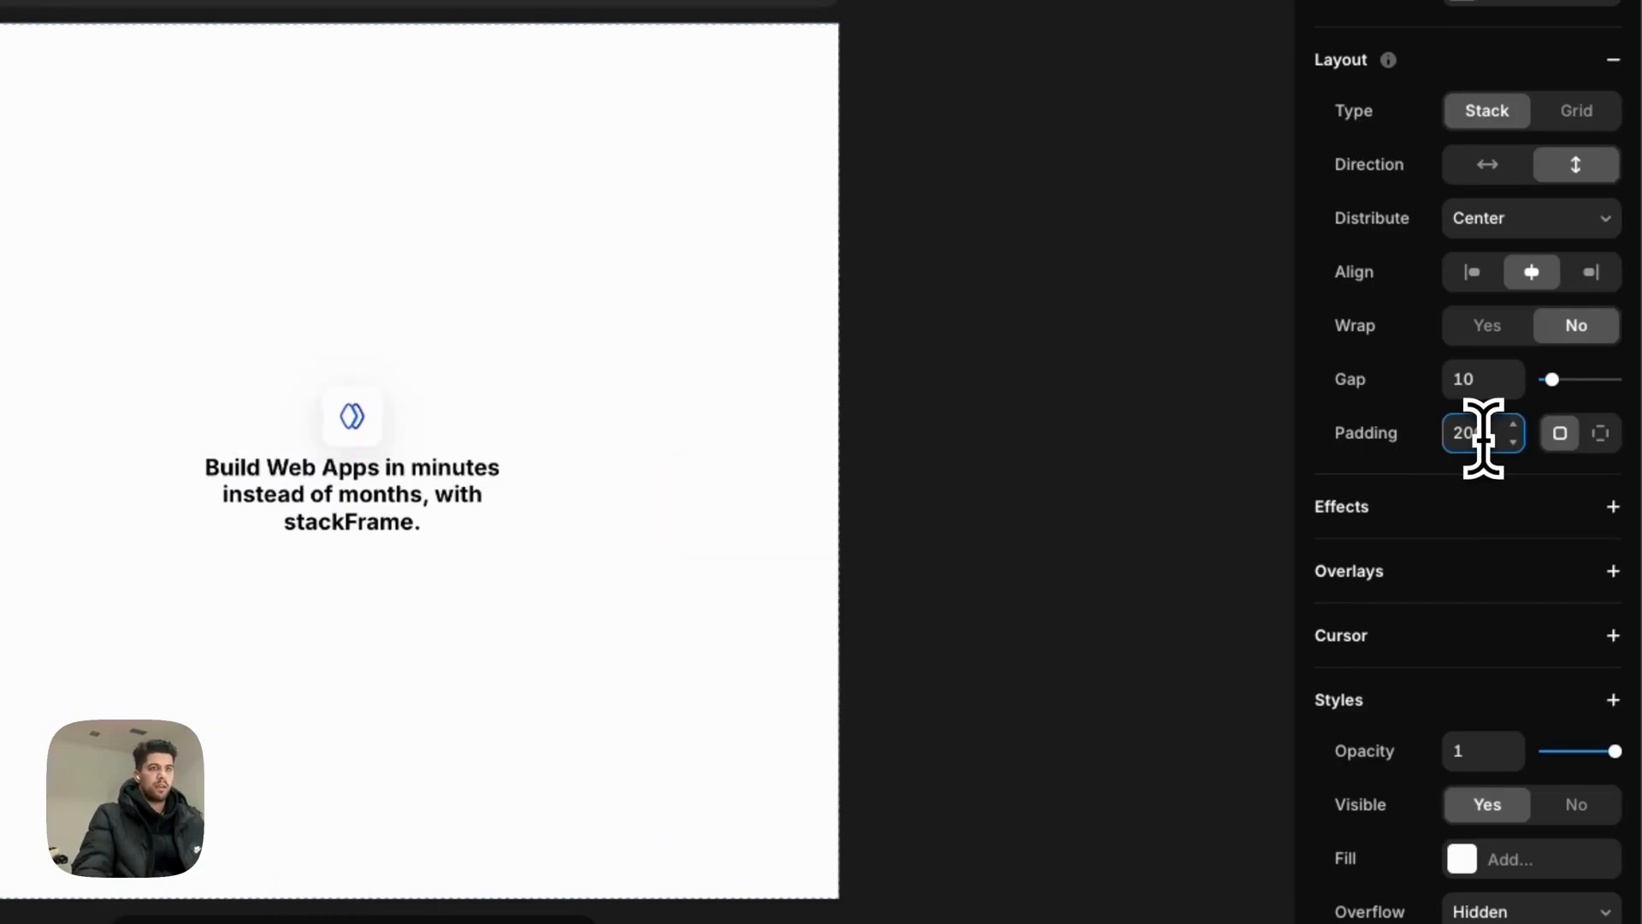
type("100")
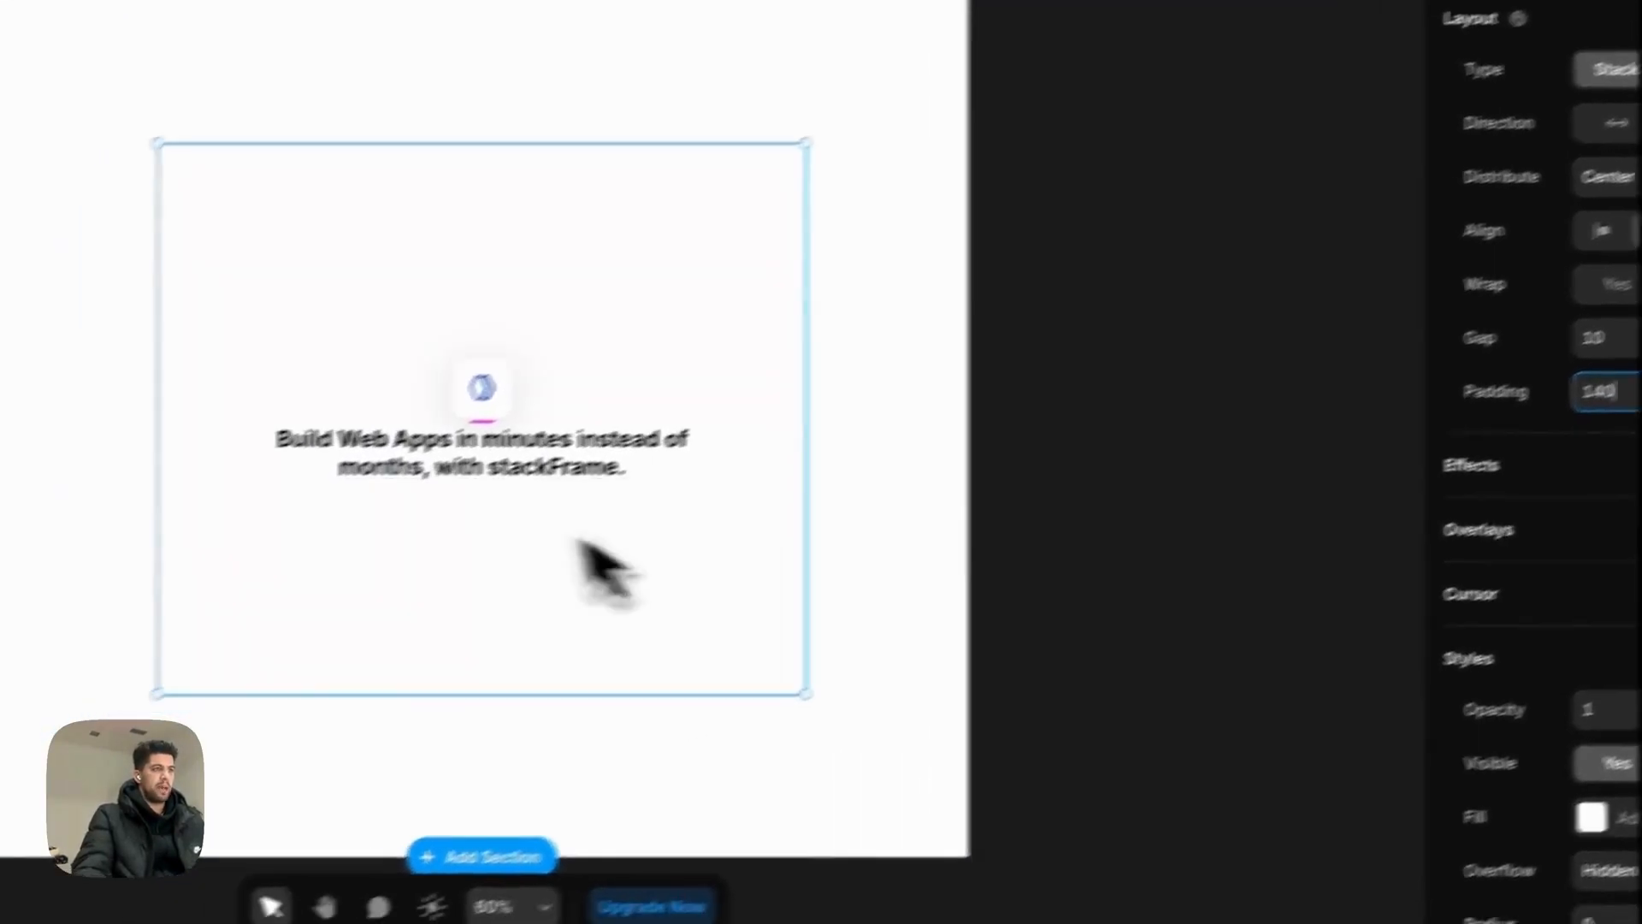
Step: Set the Header1 headline's line height to 1.3
left_click(432, 505)
left_click(1641, 686)
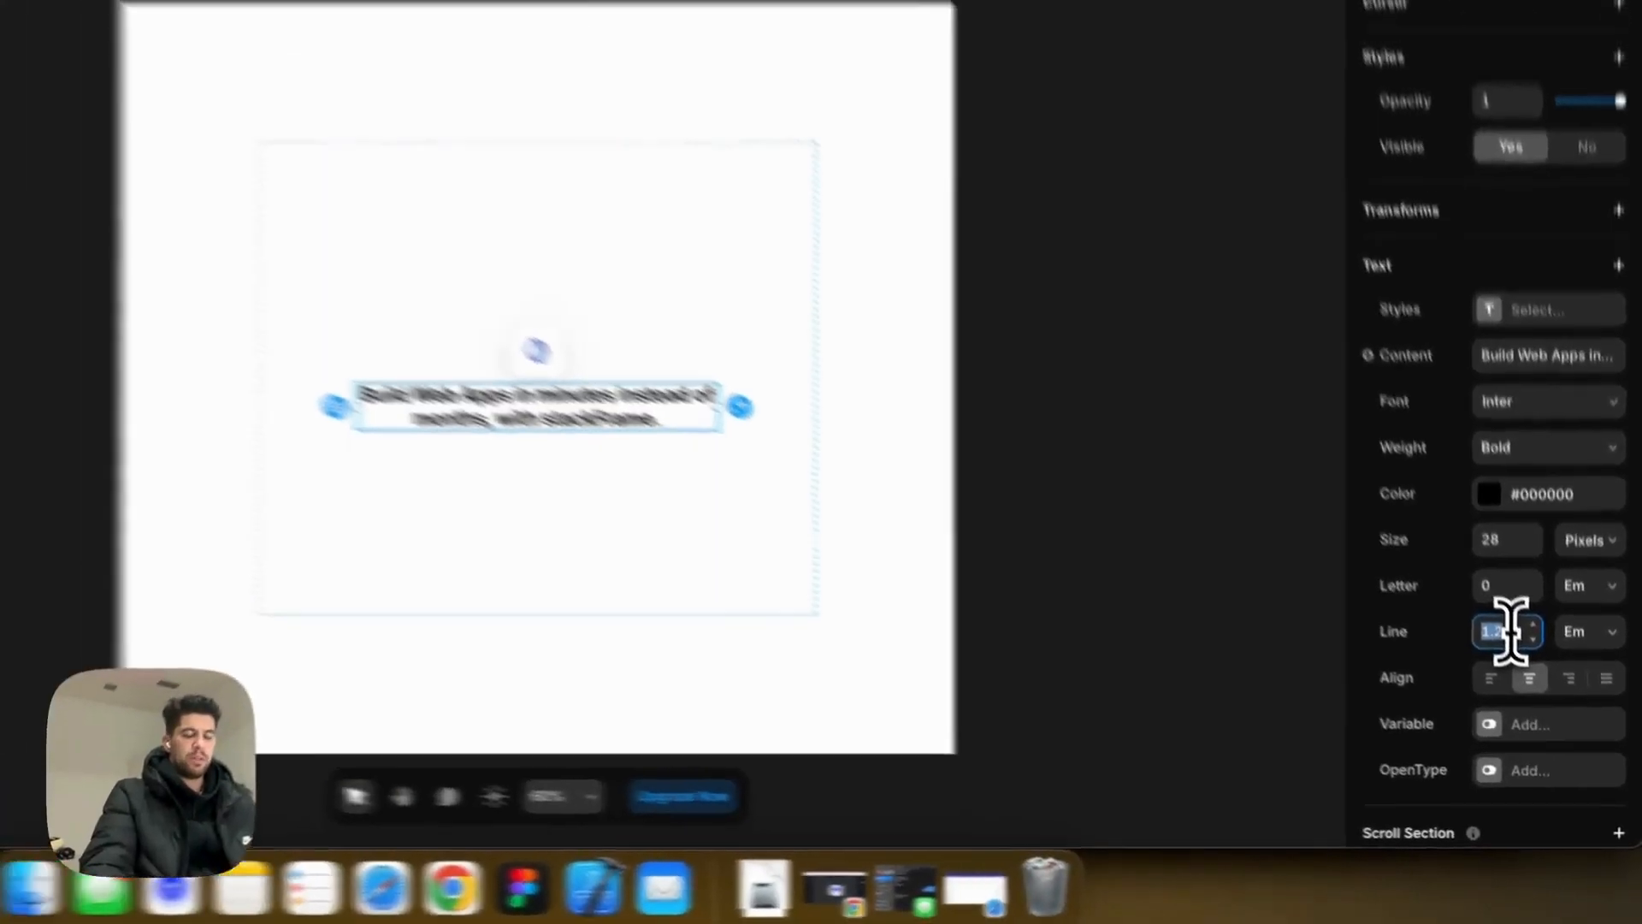
type("1.3")
key("Return")
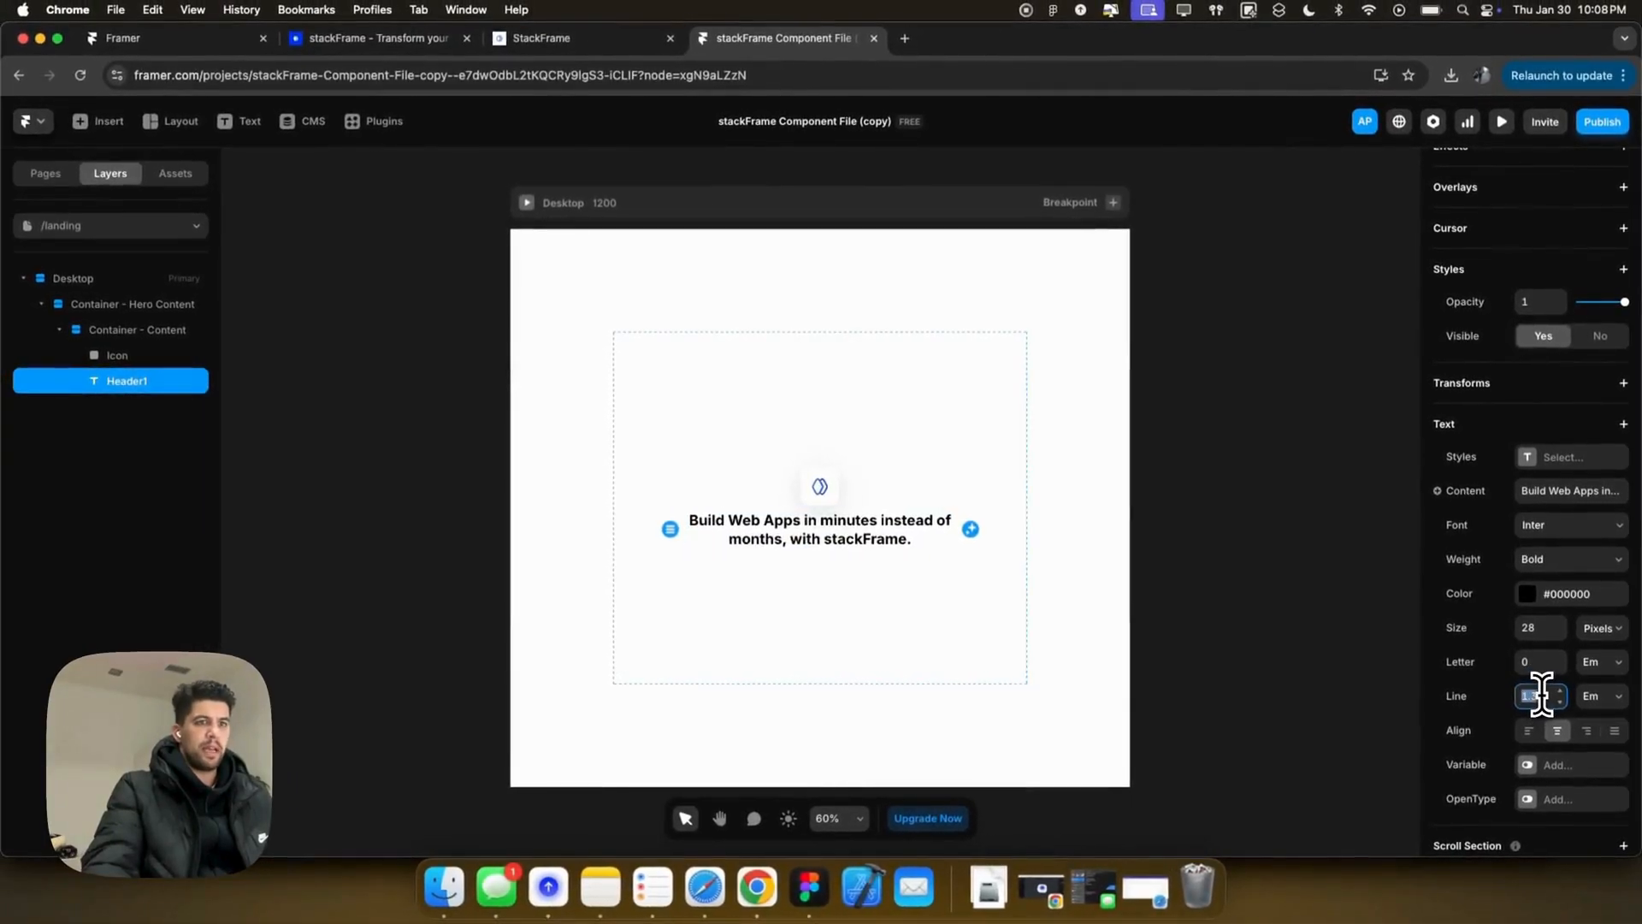
type(".5")
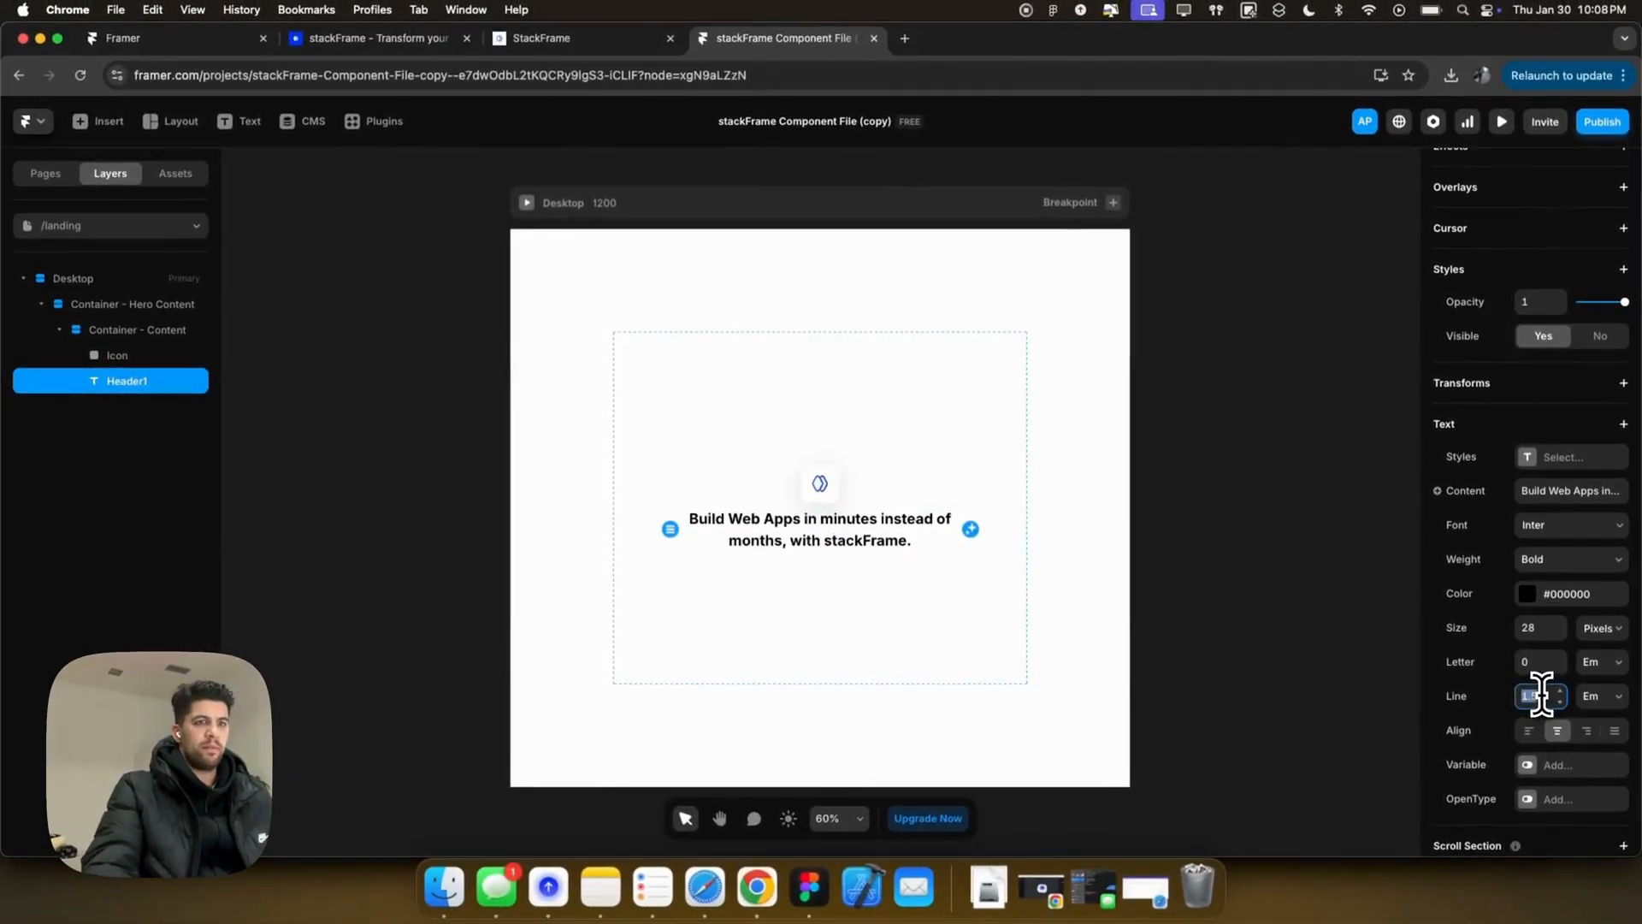
type(".4")
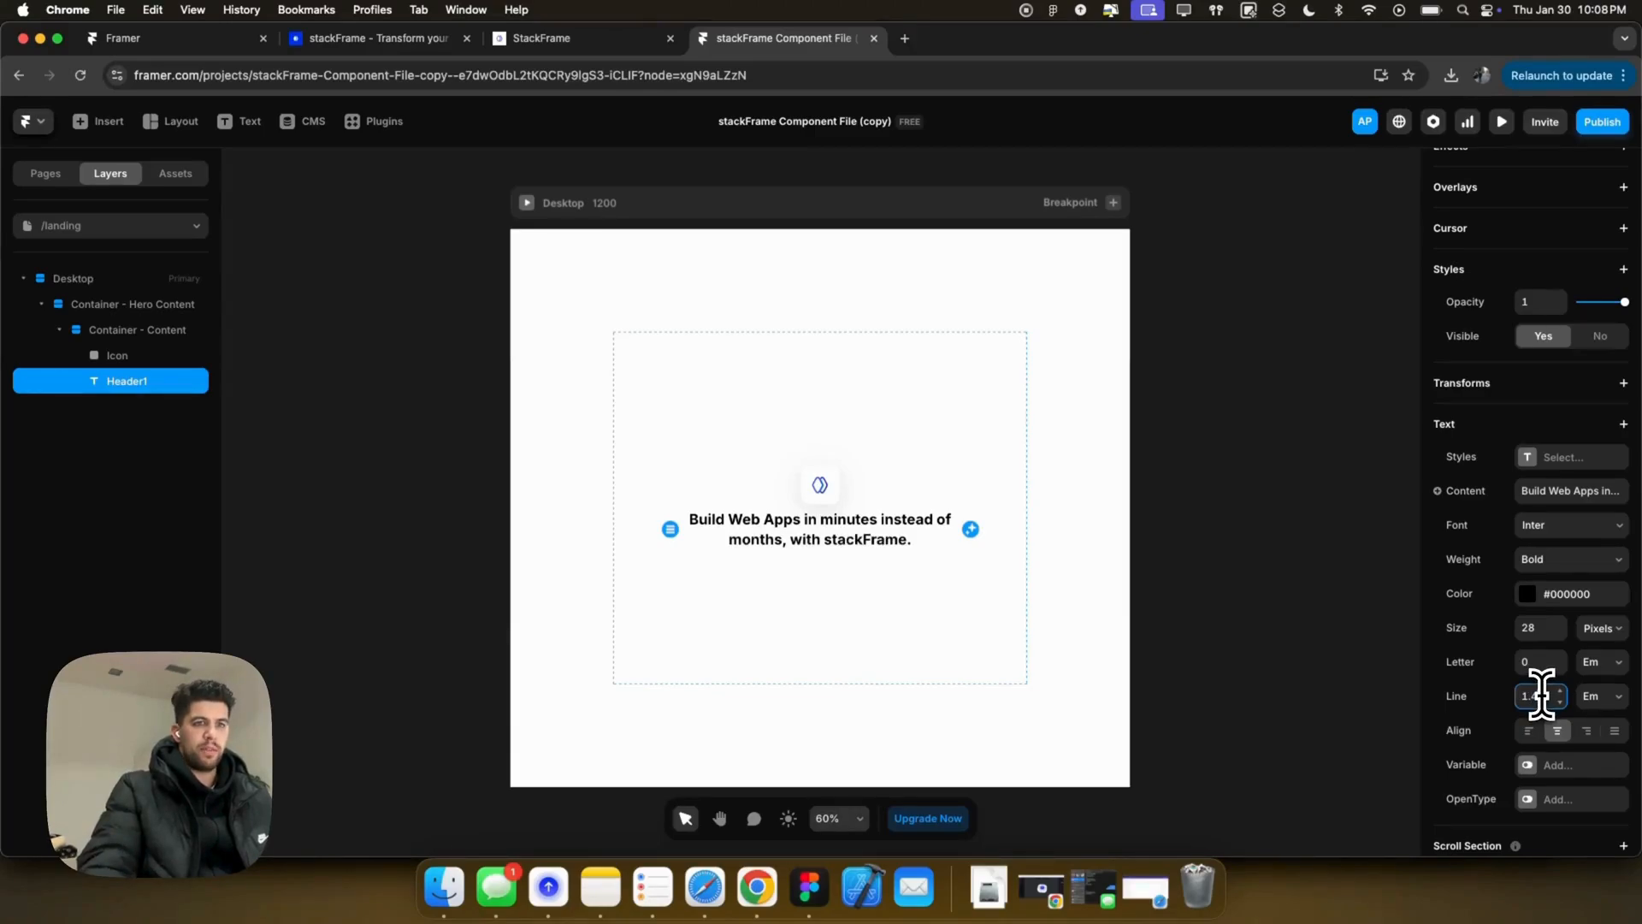
Step: Change 'Apps' and 'Web' in the headline to lowercase 'apps' and 'web'
double_click(874, 542)
left_click(871, 544)
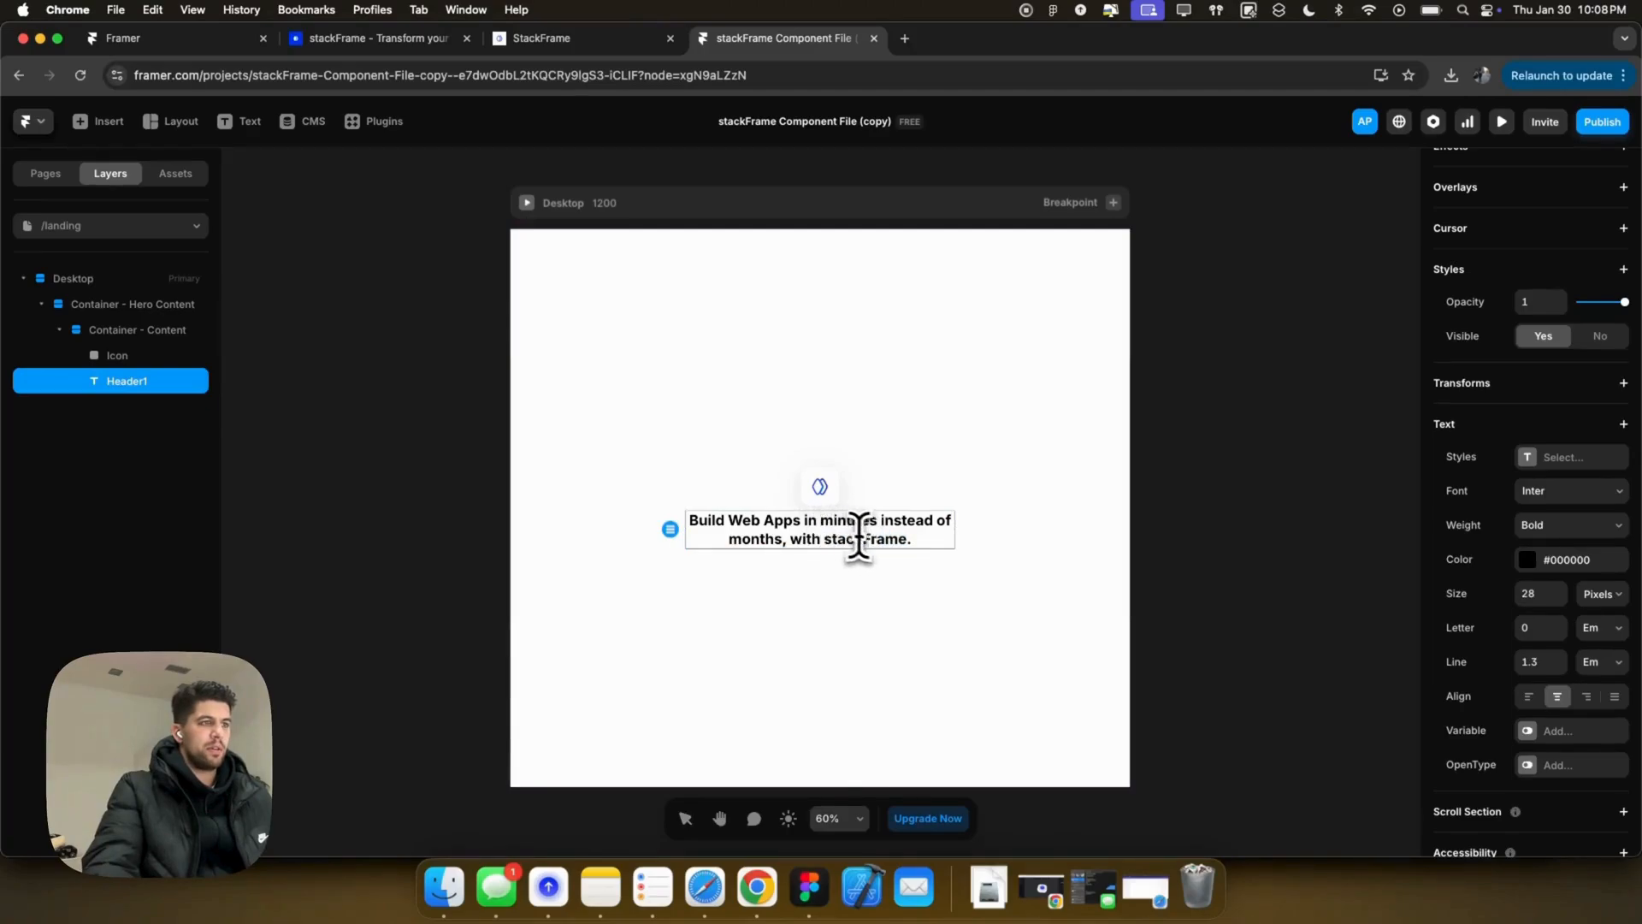
key("BackSpace")
type("ai")
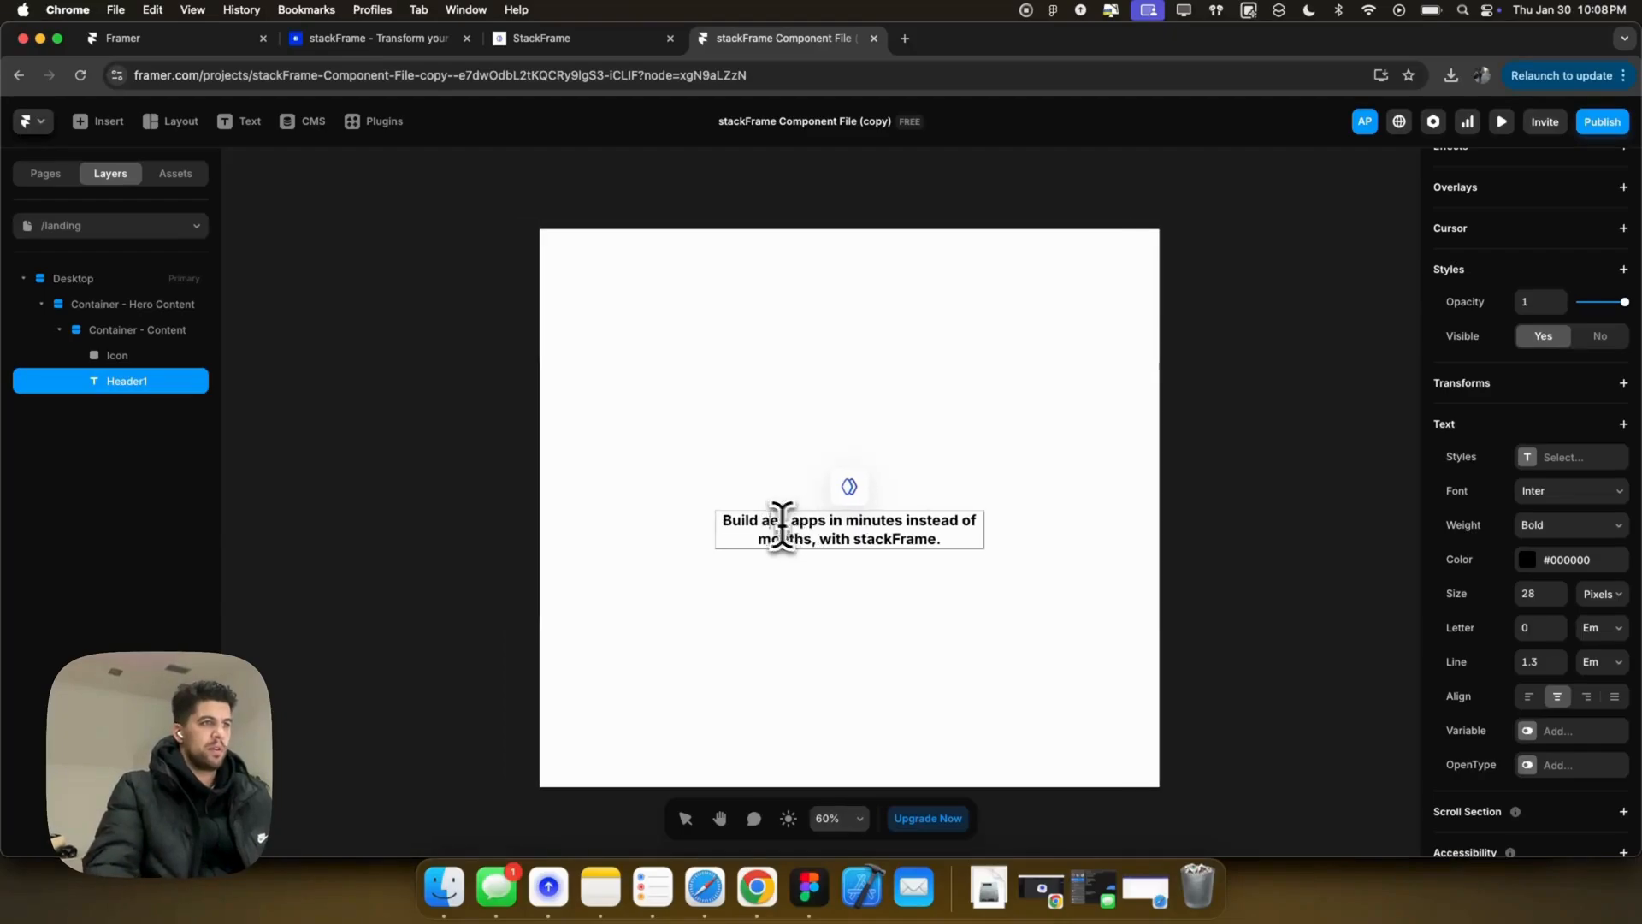
scroll(778, 524, "left", 2)
key("Delete")
type("web")
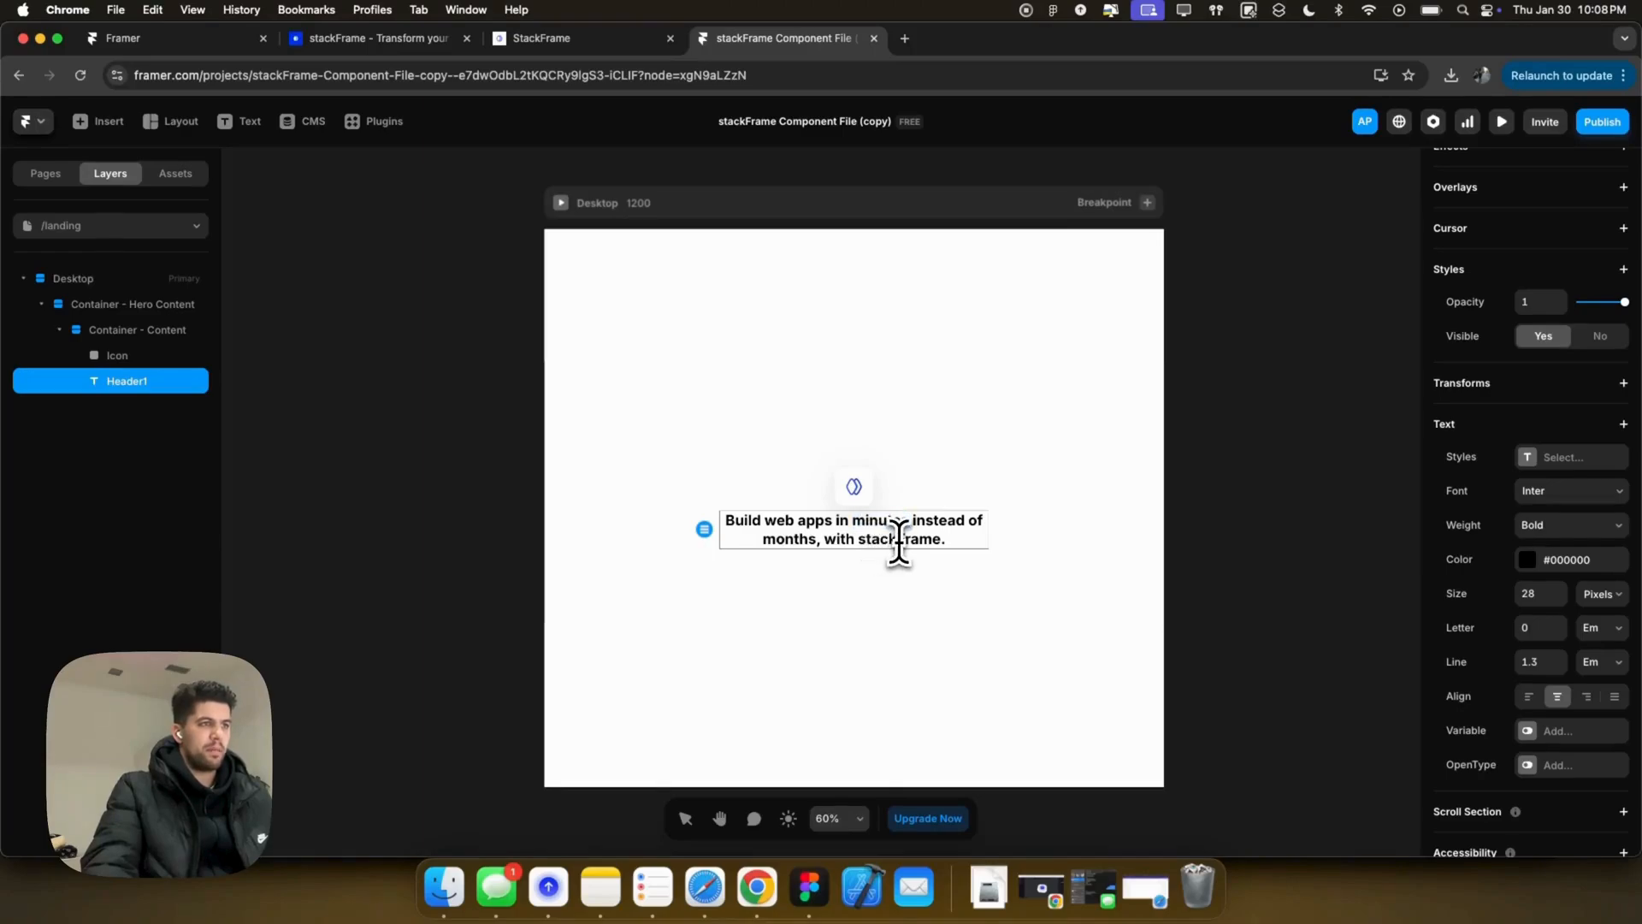
Step: Colour the word part 'Frame' with the logo's blue using the eyedropper
left_click_drag(896, 539, 942, 540)
scroll(1509, 727, "down", 1)
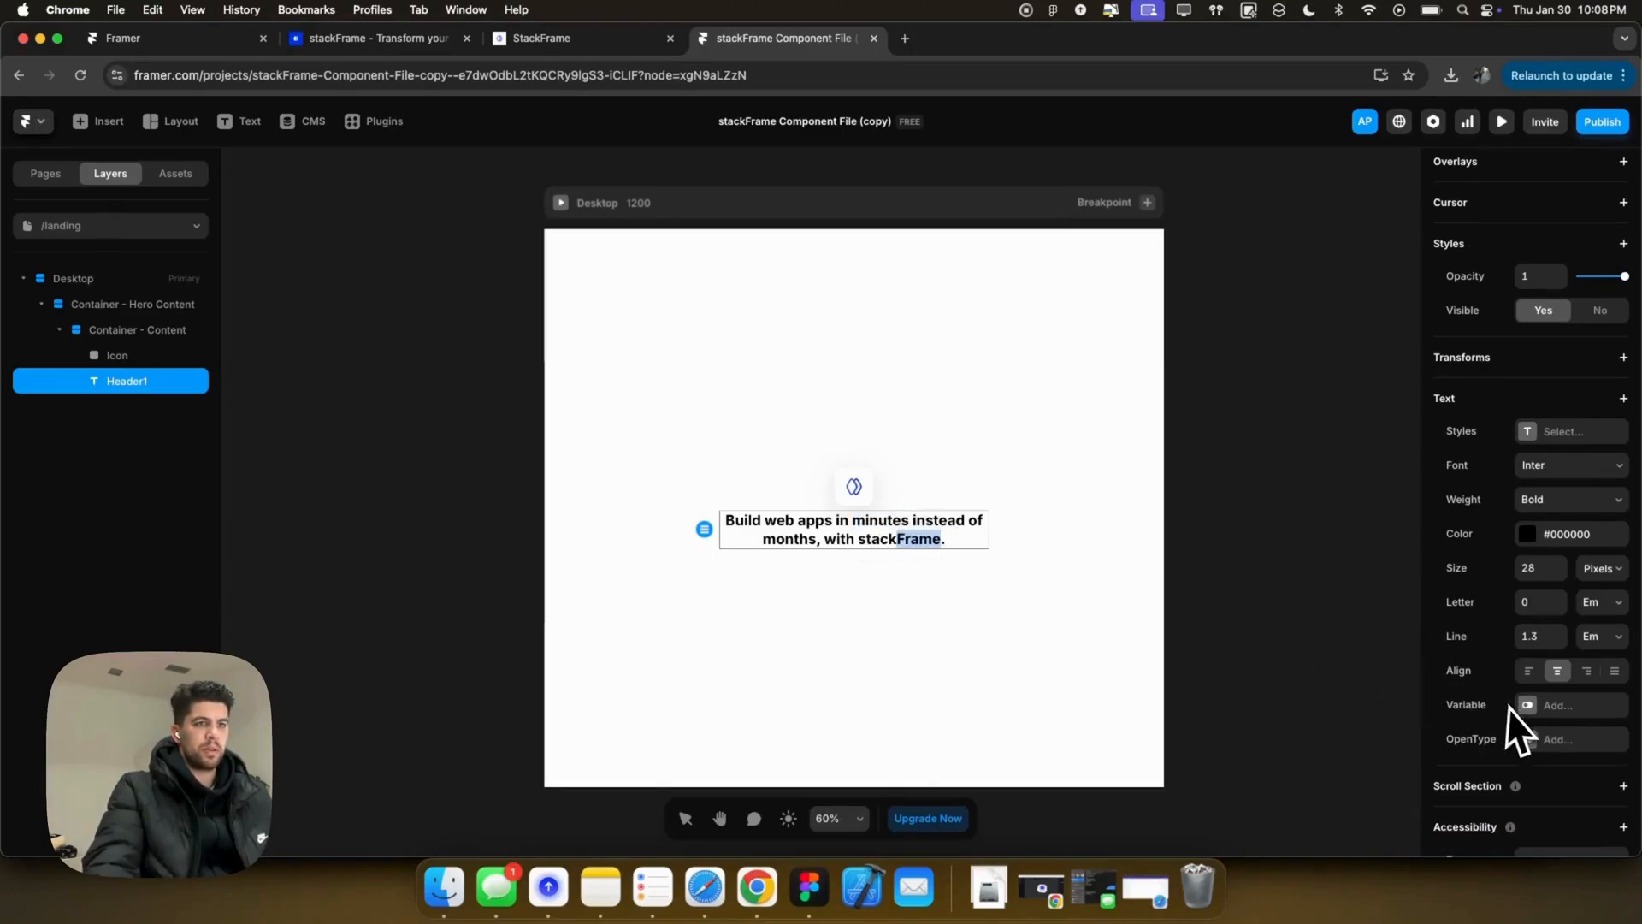
left_click(1535, 535)
left_click(1367, 723)
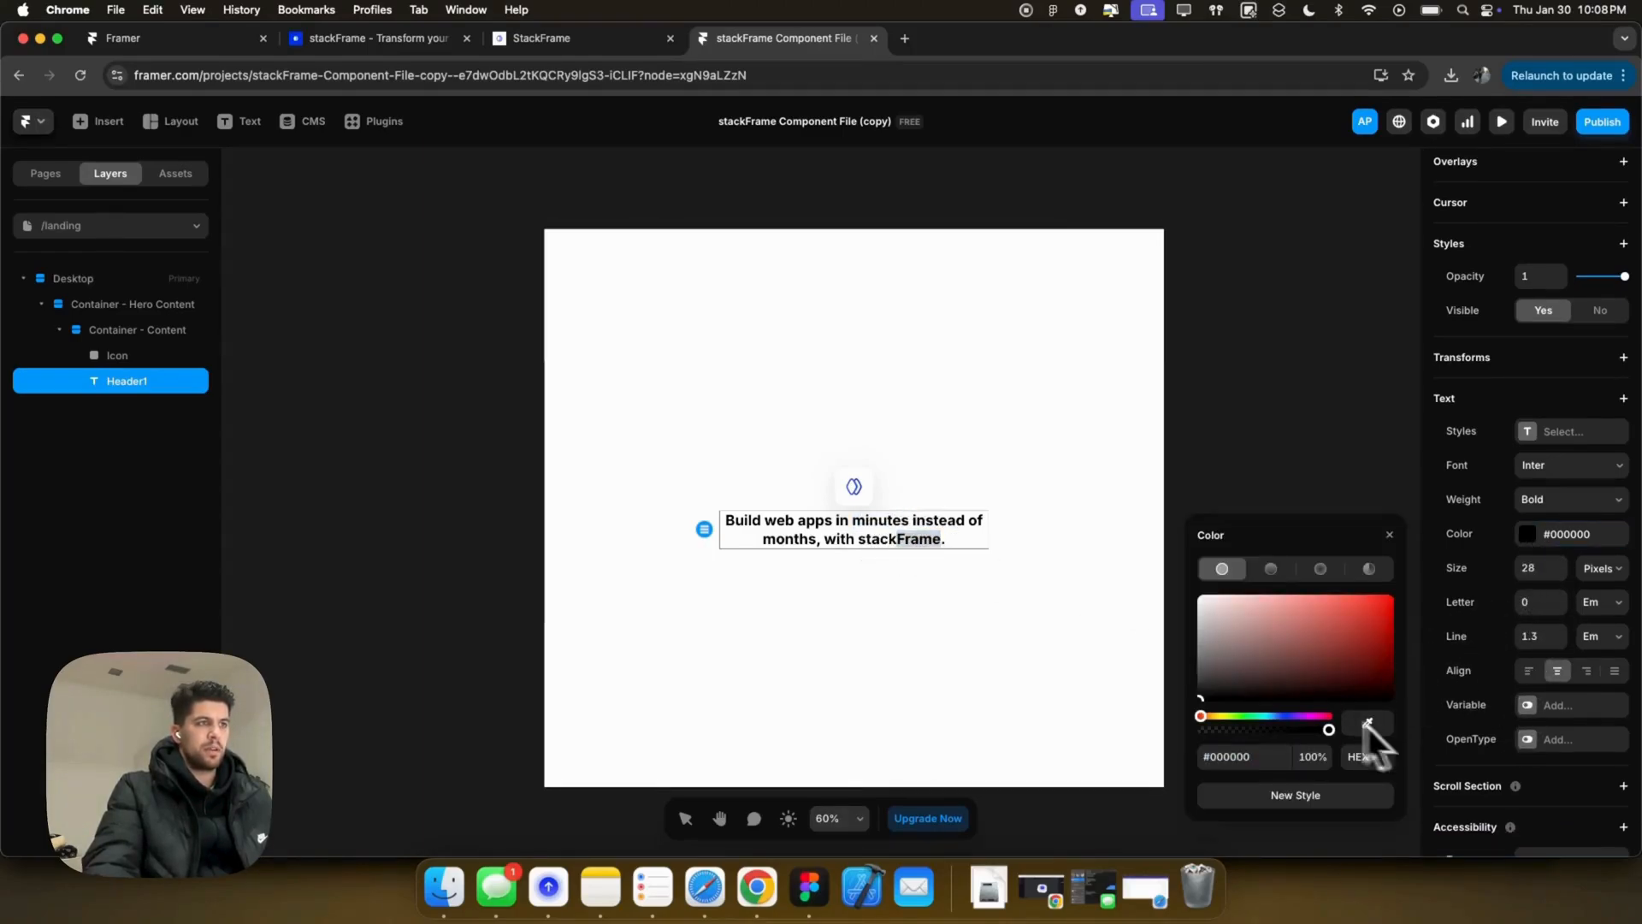
left_click(859, 489)
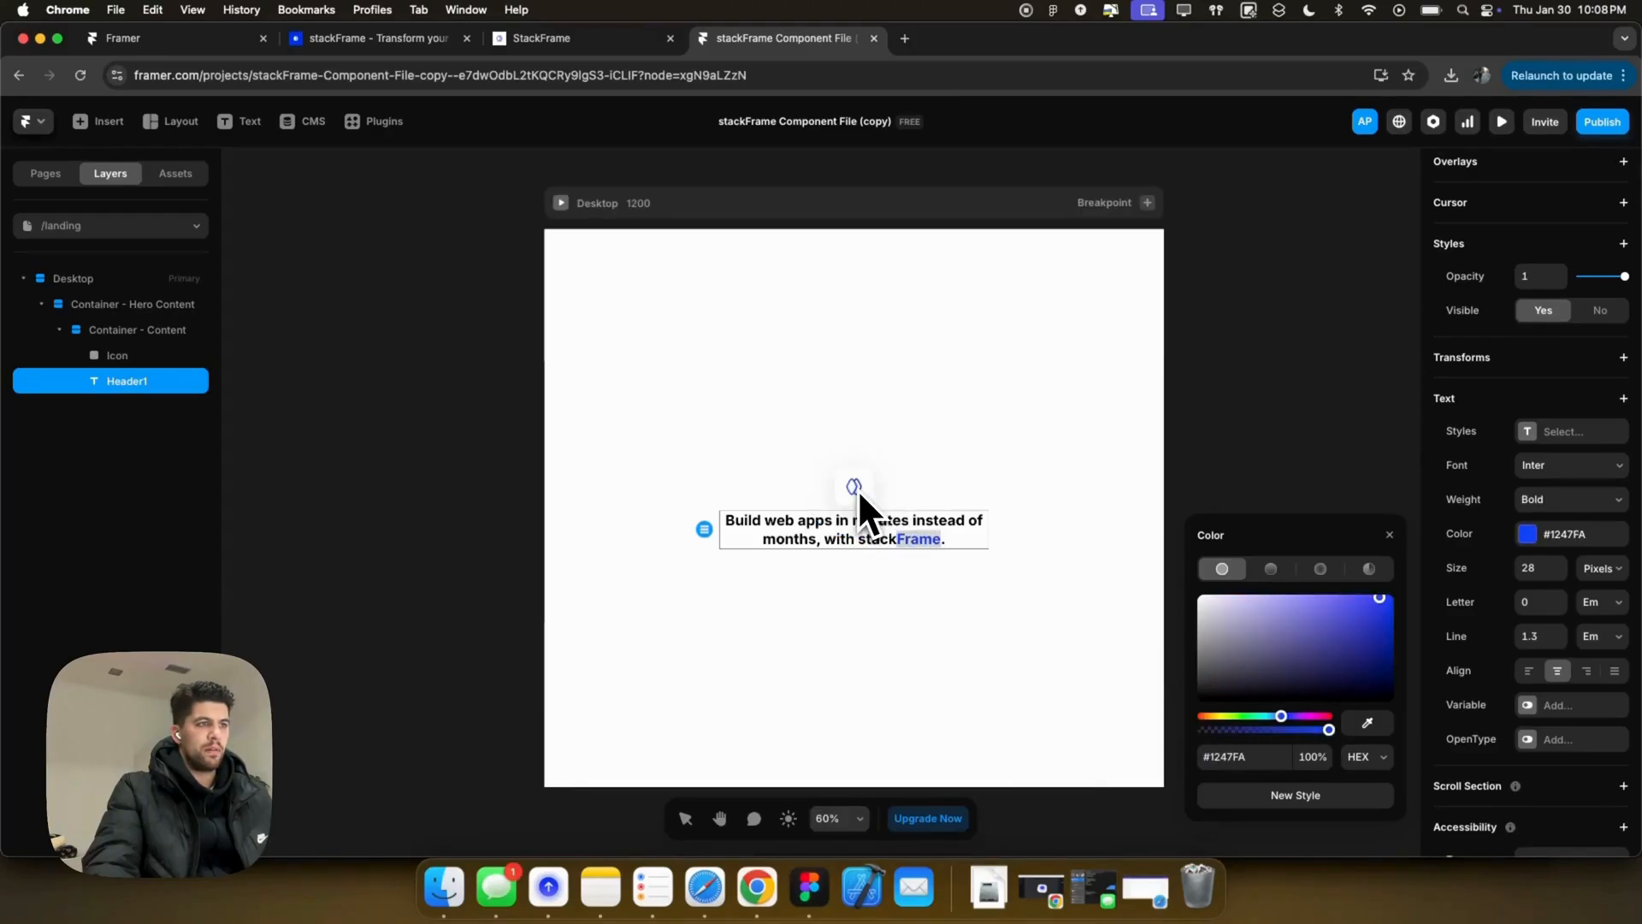
left_click(941, 511)
left_click(922, 535)
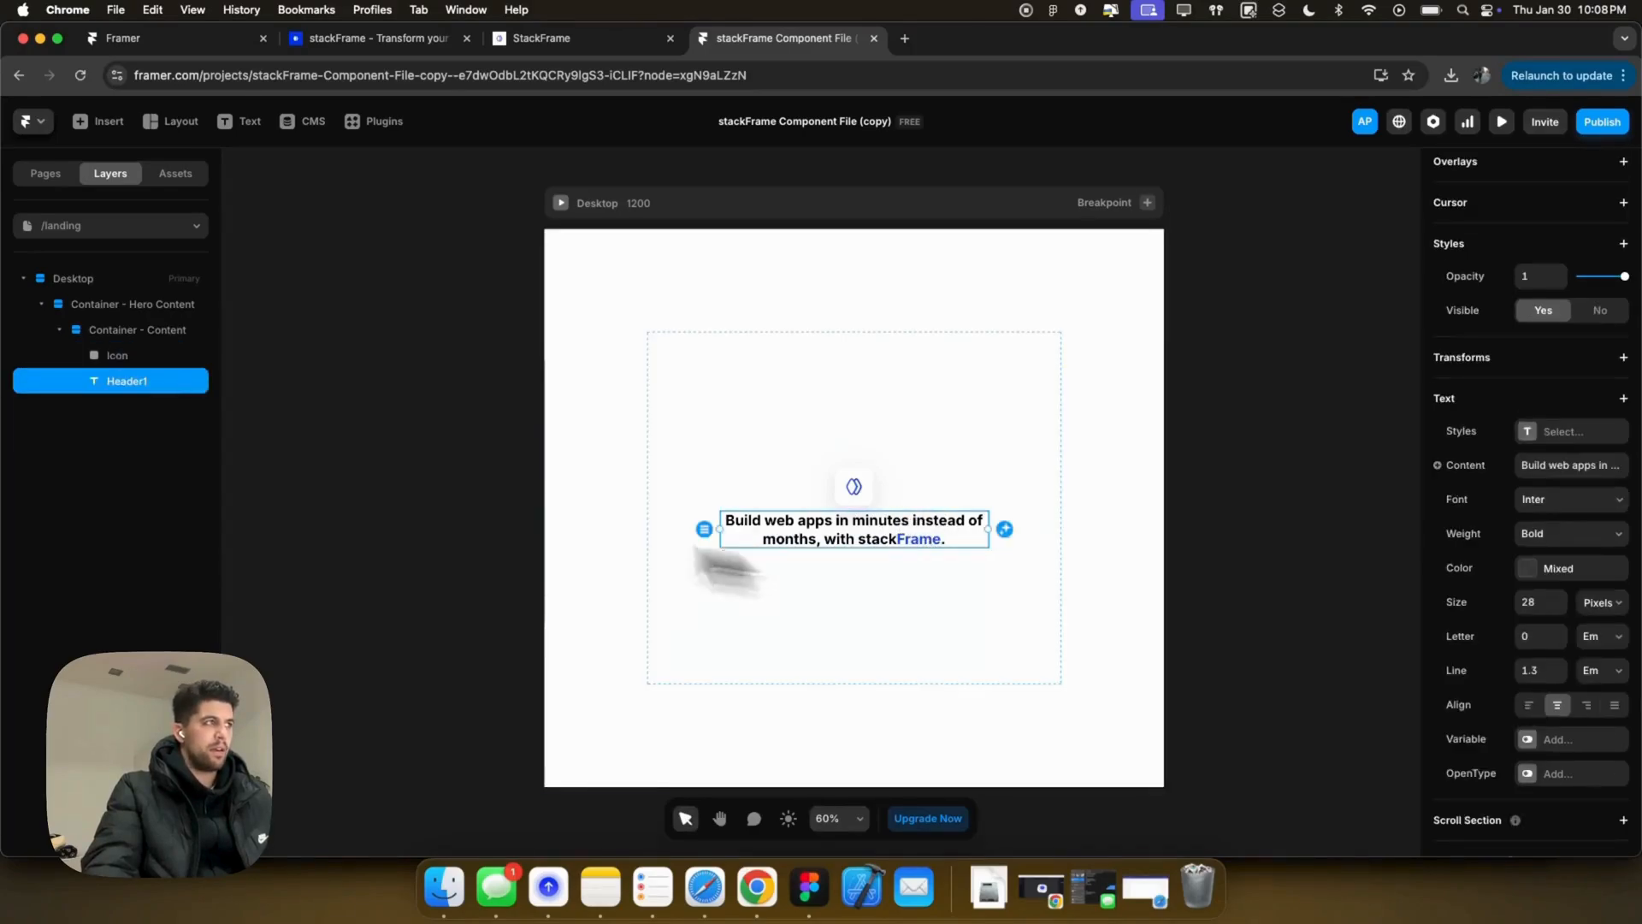
left_click(865, 590)
Step: Draw a button frame in the content container and size it 180 × 54
left_click_drag(810, 561, 900, 588)
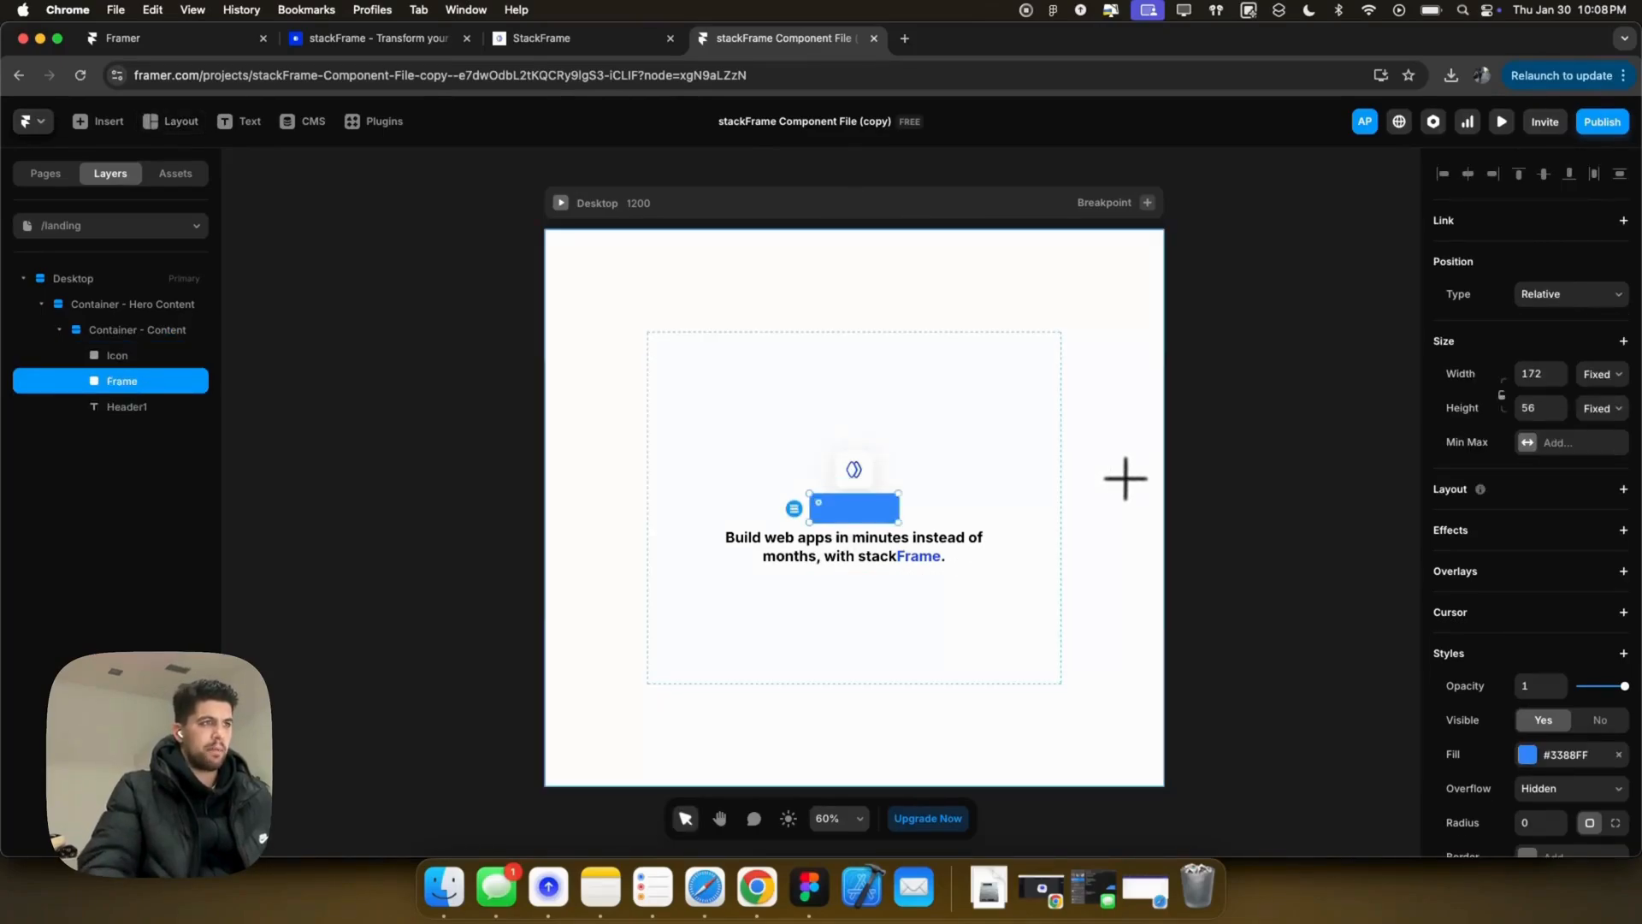
left_click(1533, 372)
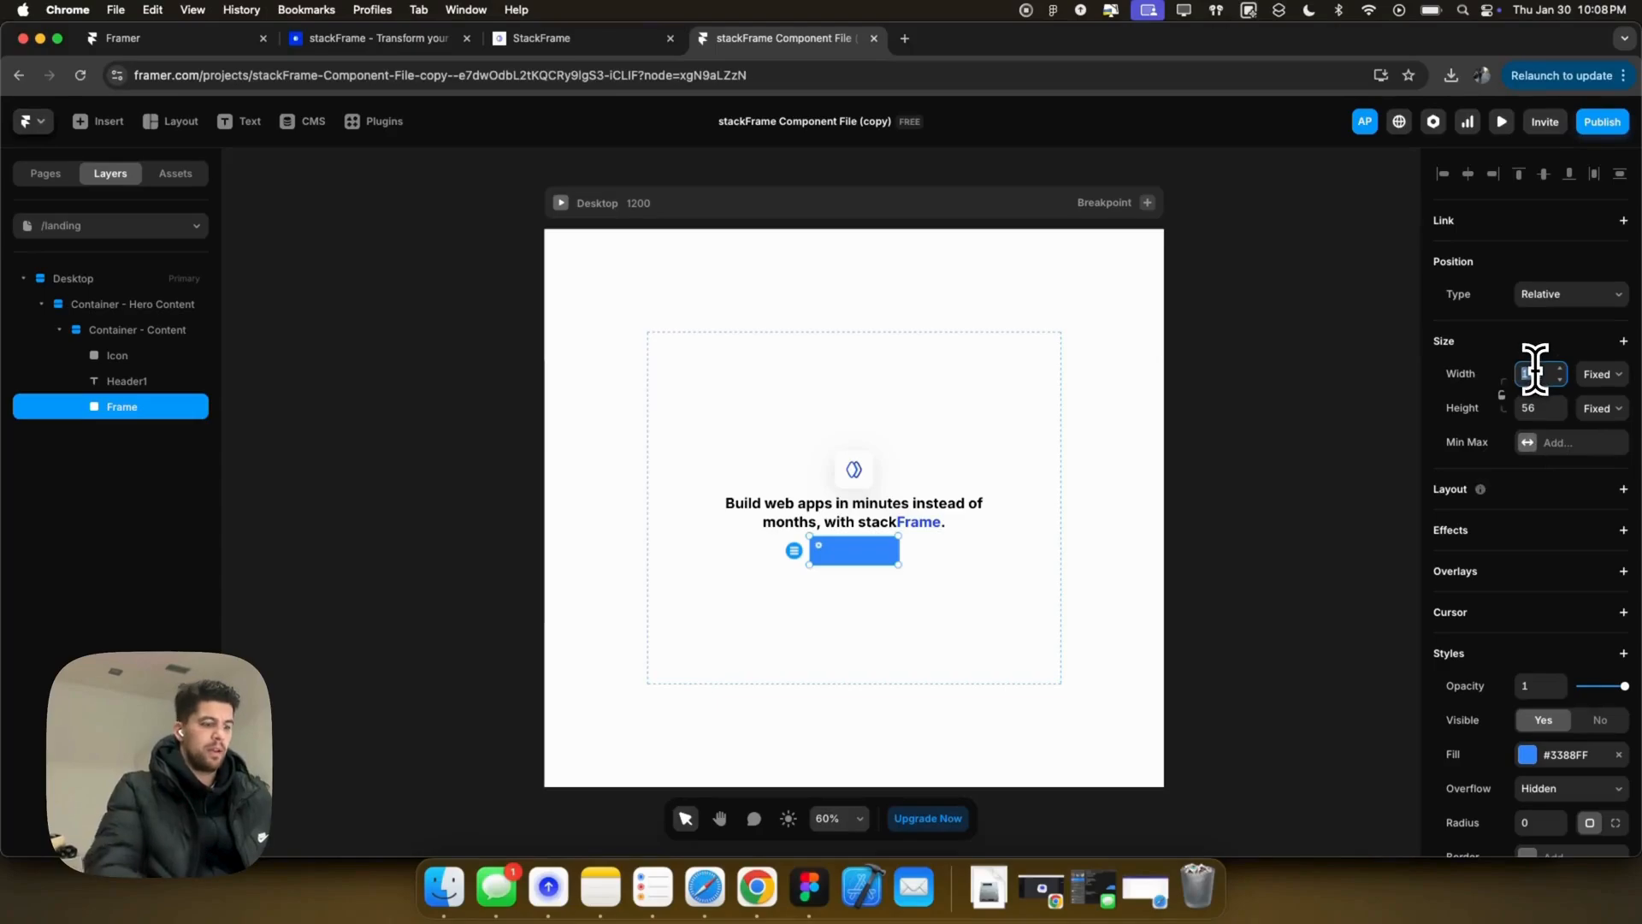
type("180")
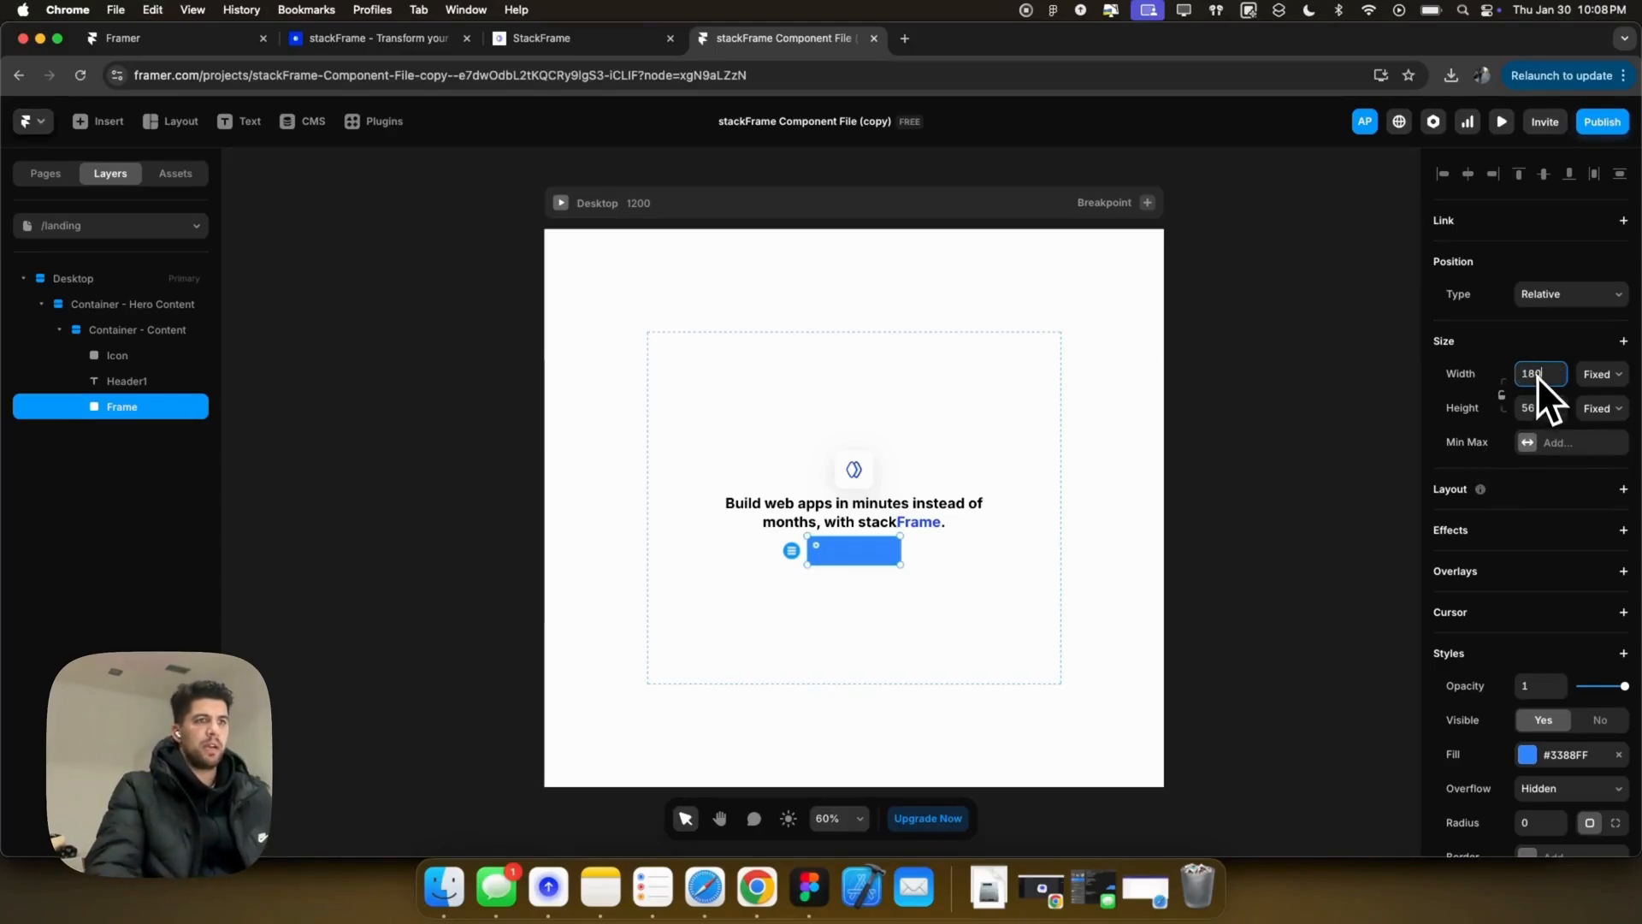
type("54")
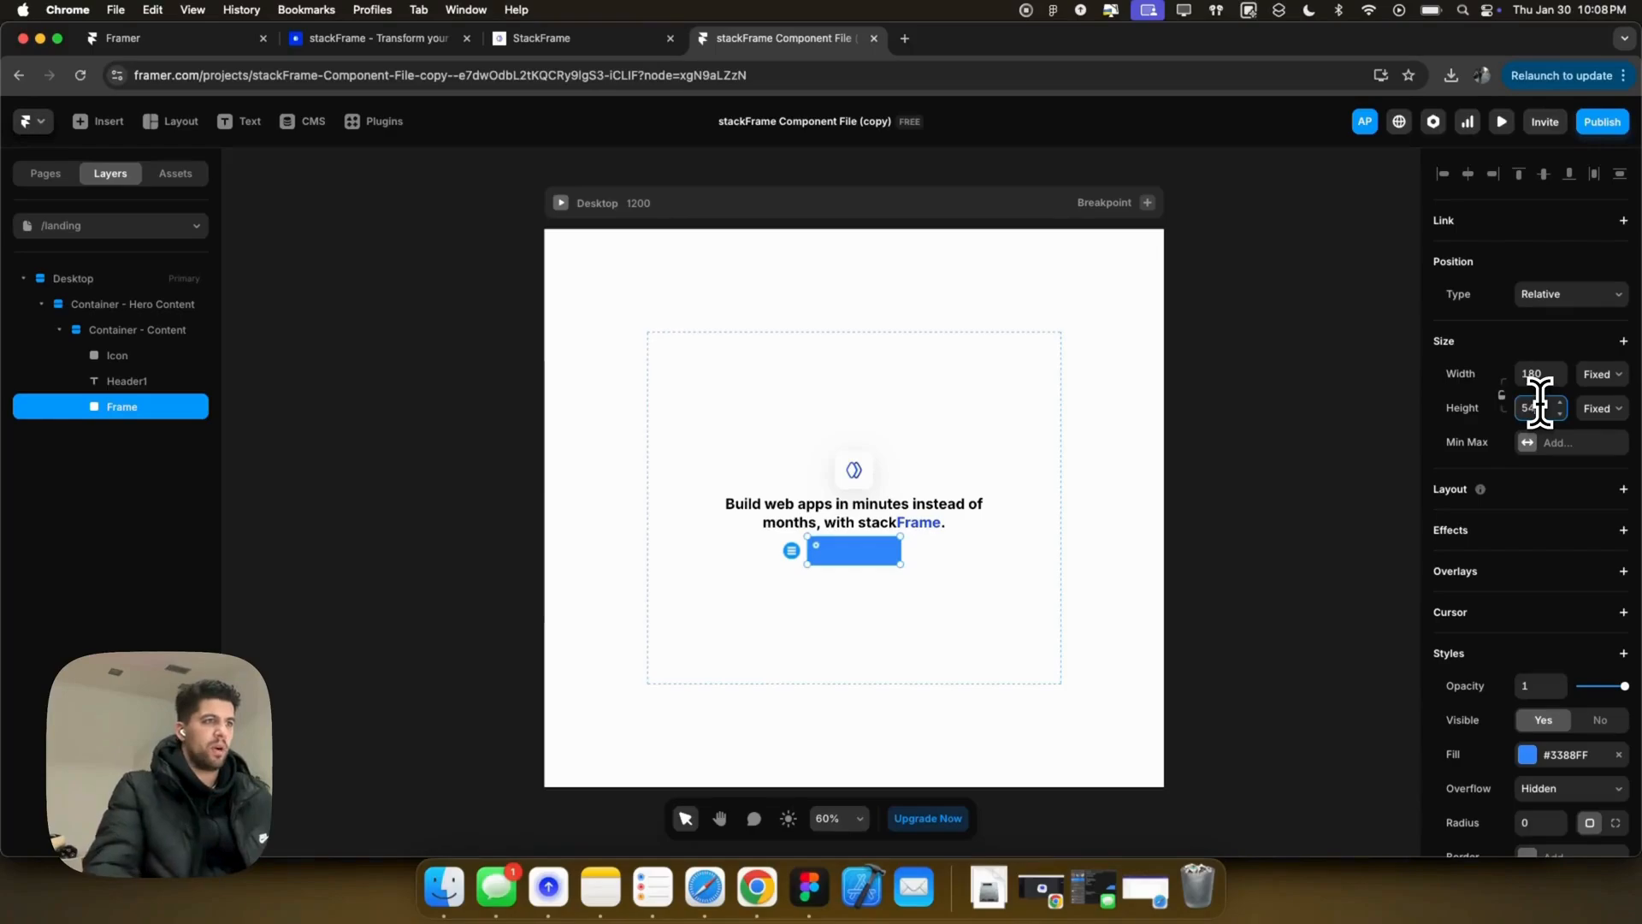
scroll(1466, 685, "down", 5)
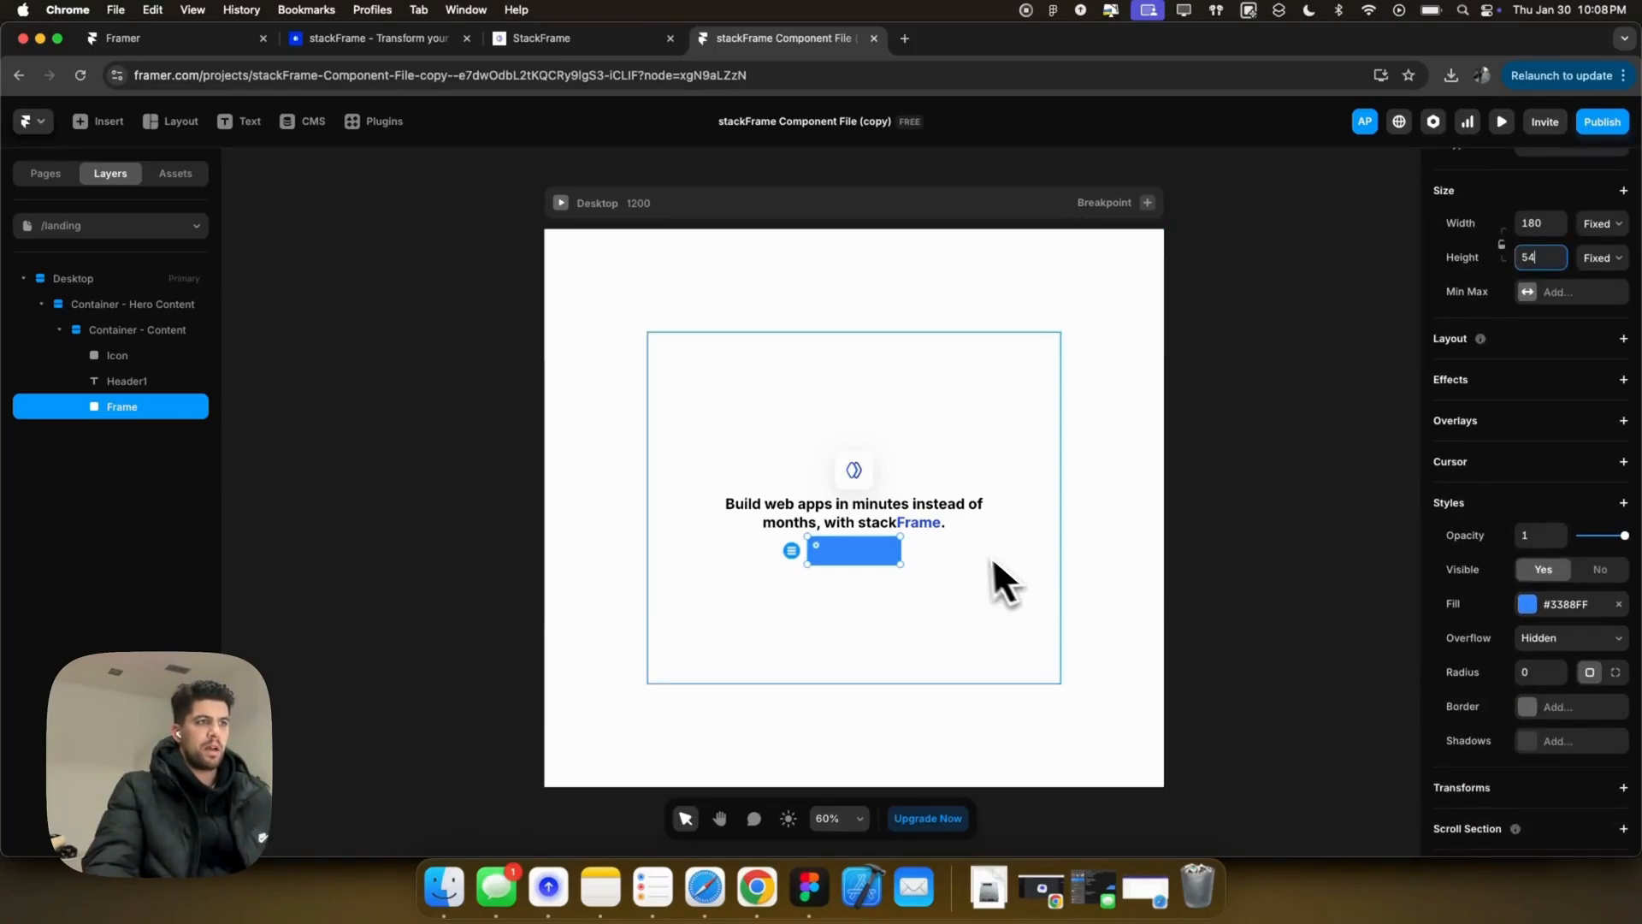
Step: Give the blue button frame a corner radius of 14
left_click(932, 526)
scroll(1544, 650, "down", 3)
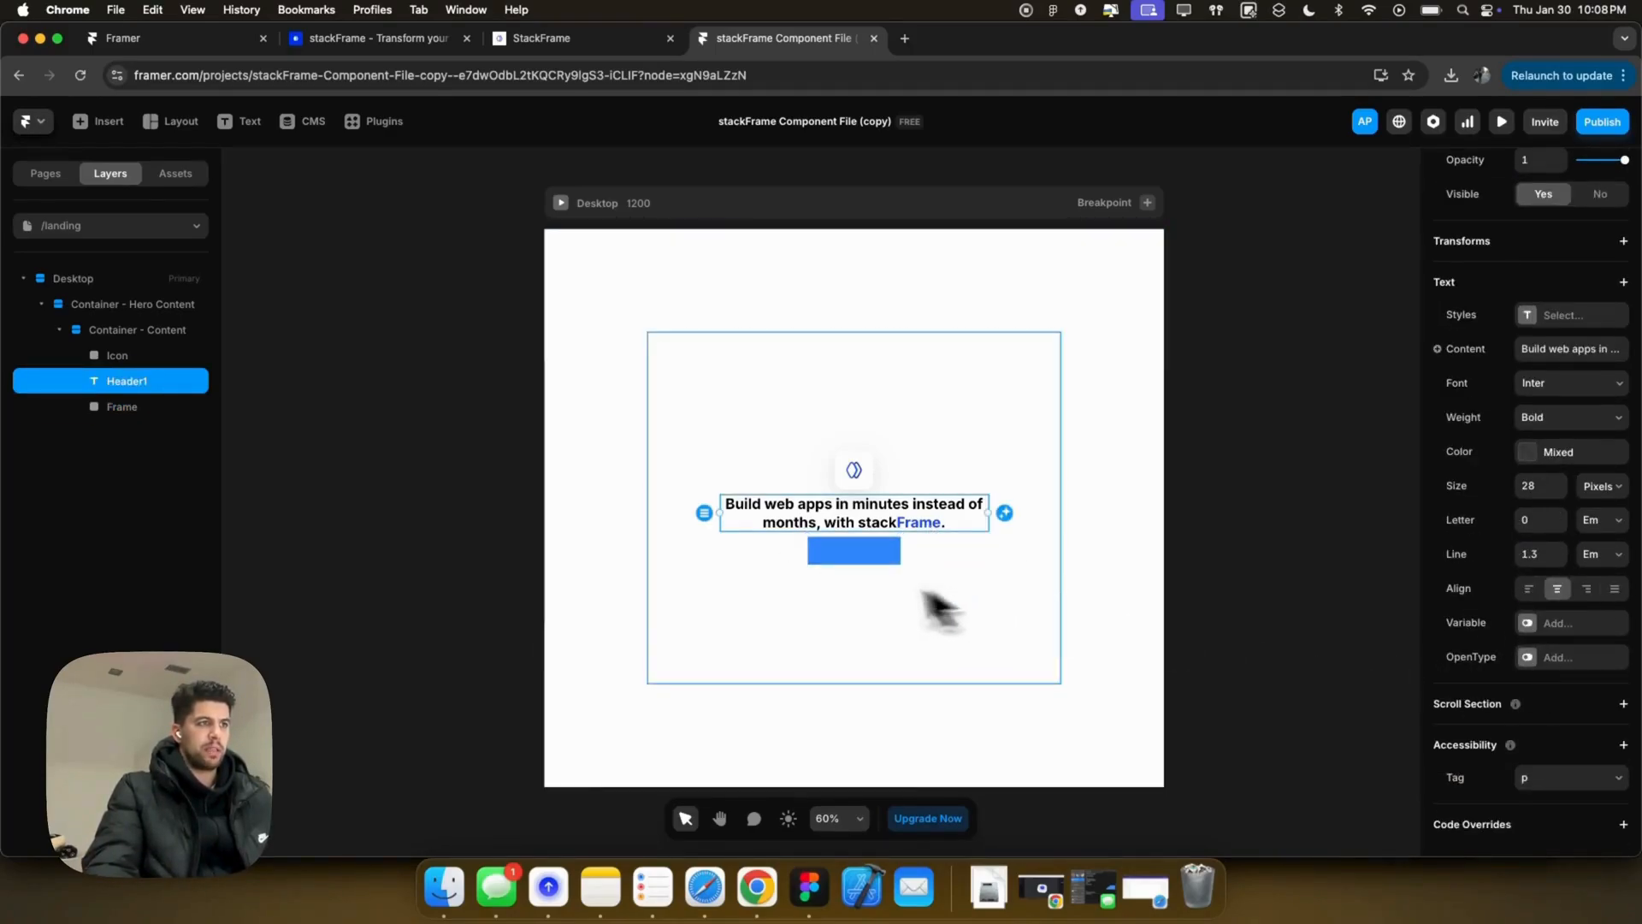
left_click(840, 563)
left_click(840, 562)
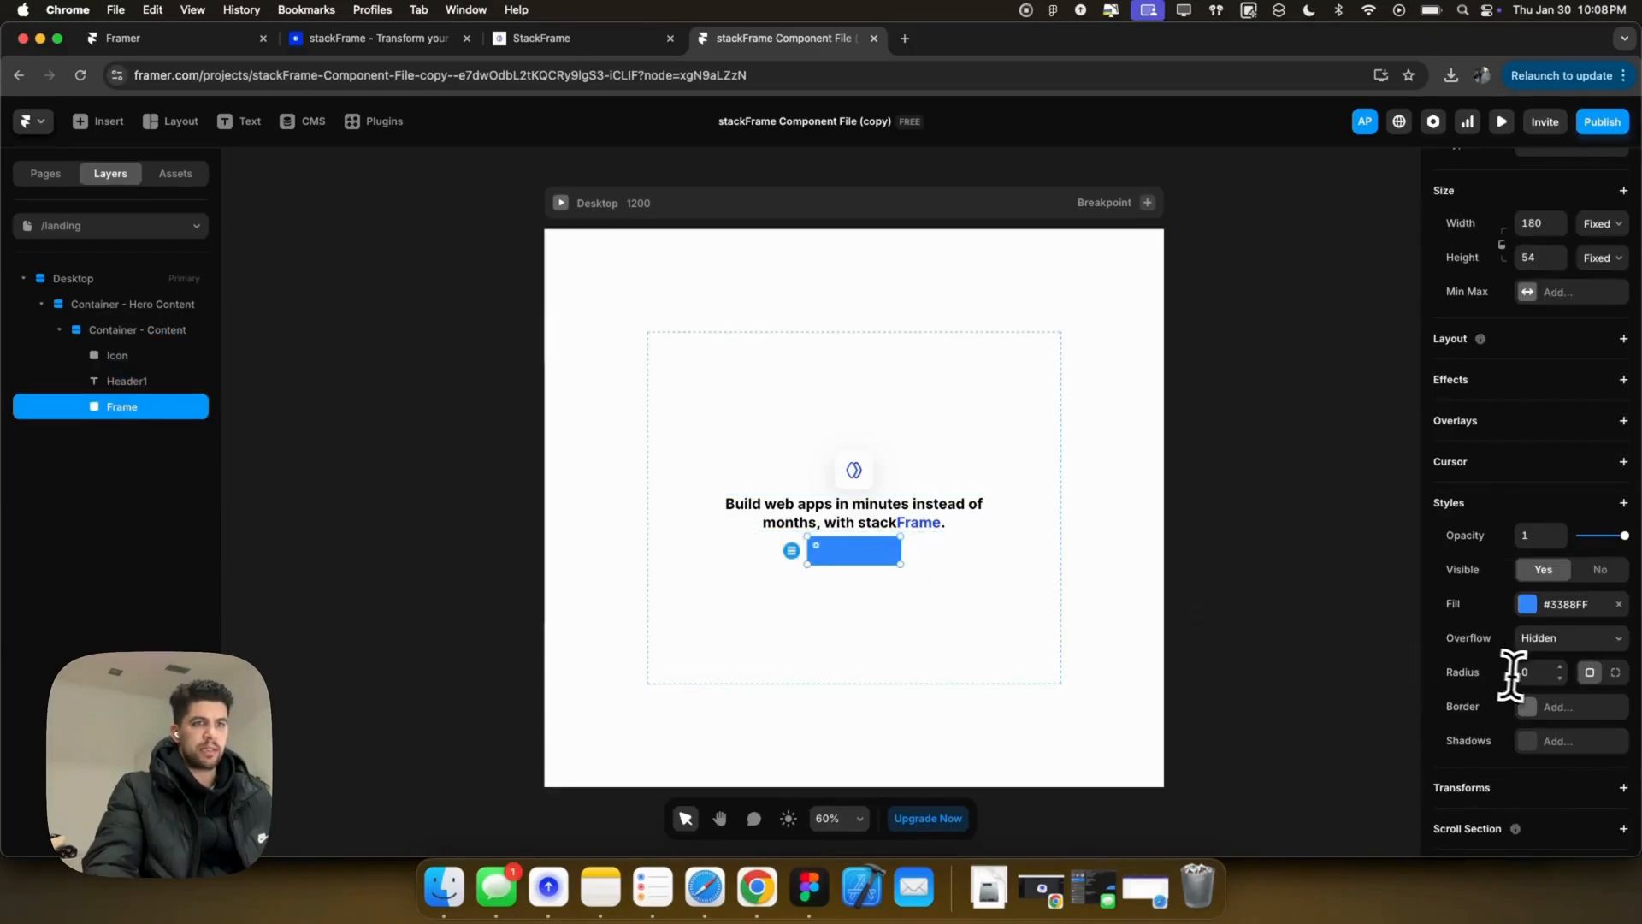
key("Tab")
left_click(942, 577)
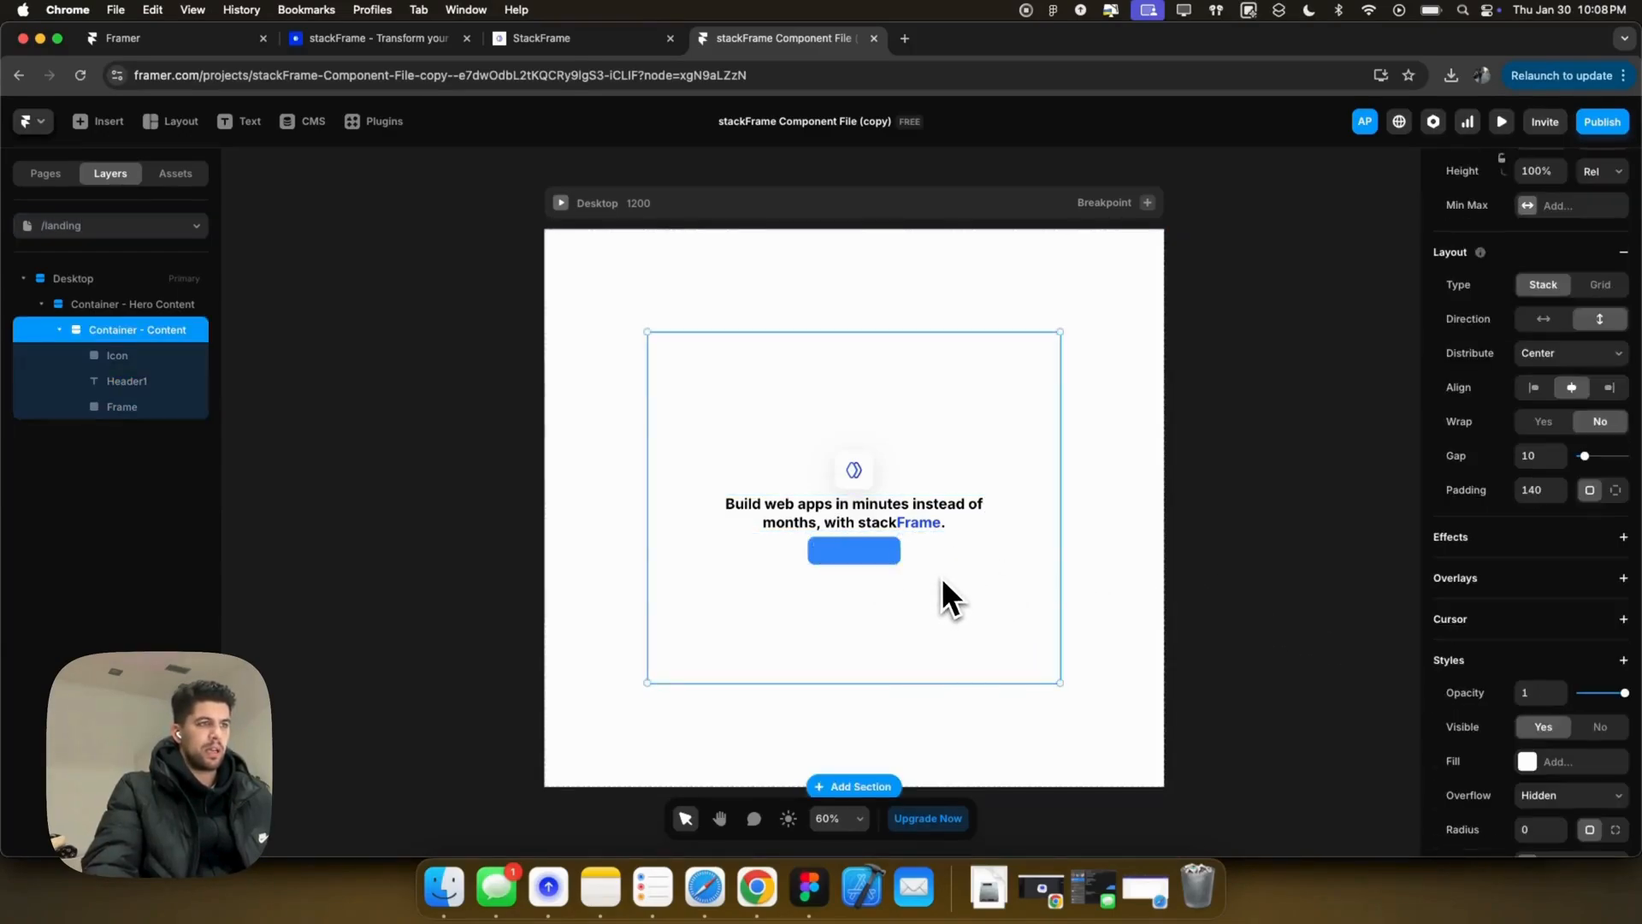
left_click(864, 556)
Step: Re-sample the logo blue #1247FA for the word 'Frame' in the headline
left_click(919, 524)
double_click(917, 523)
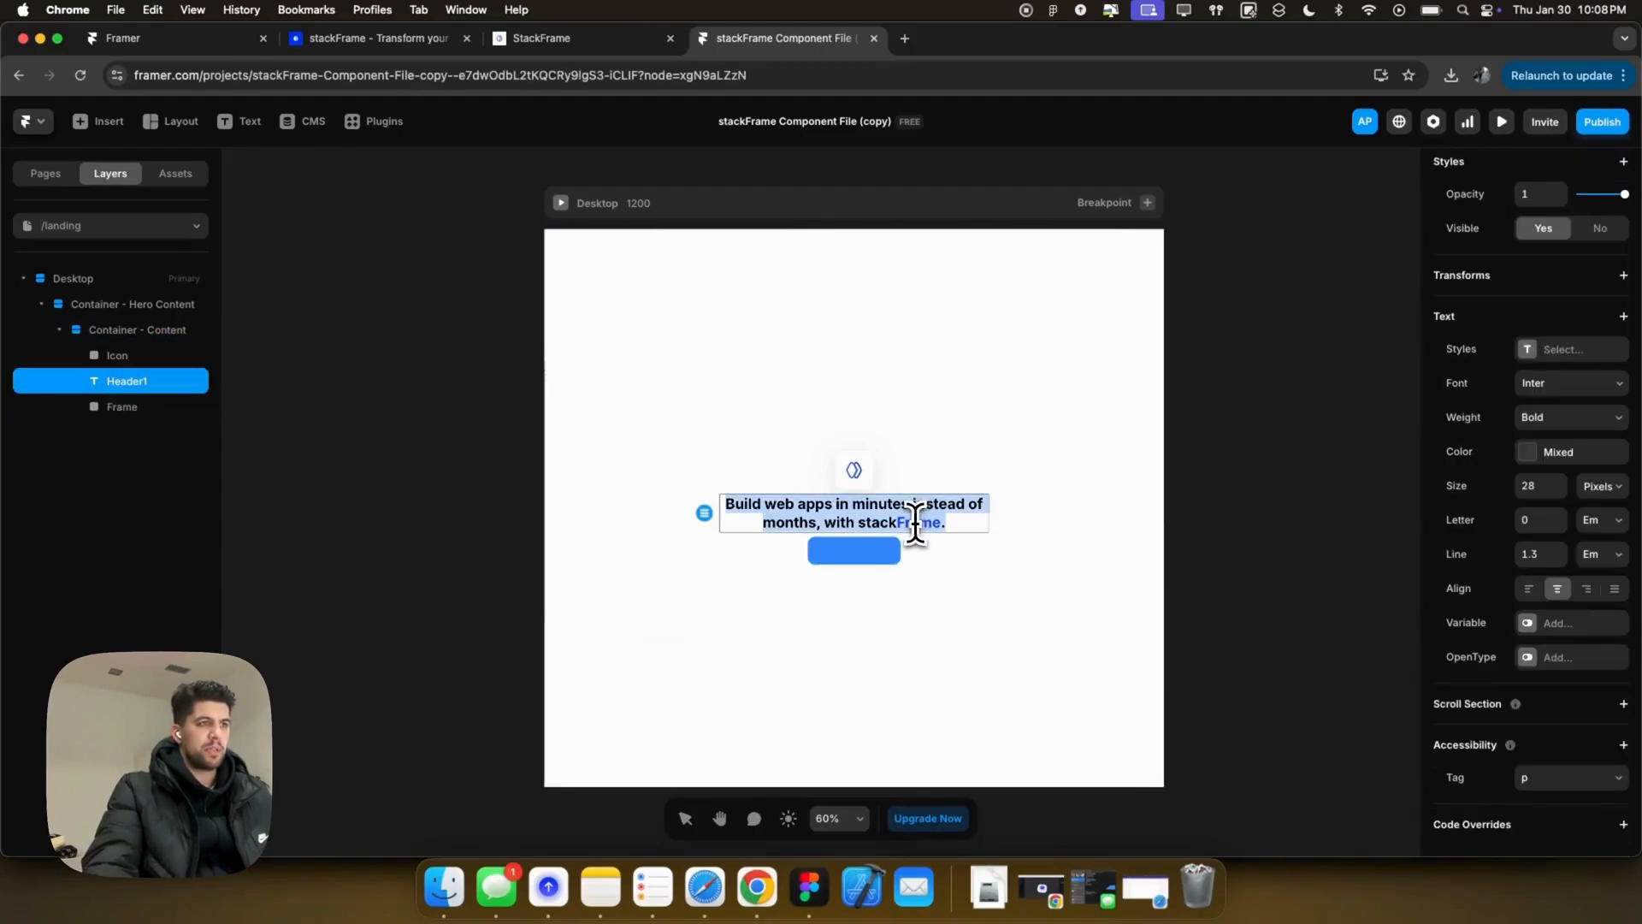
double_click(912, 523)
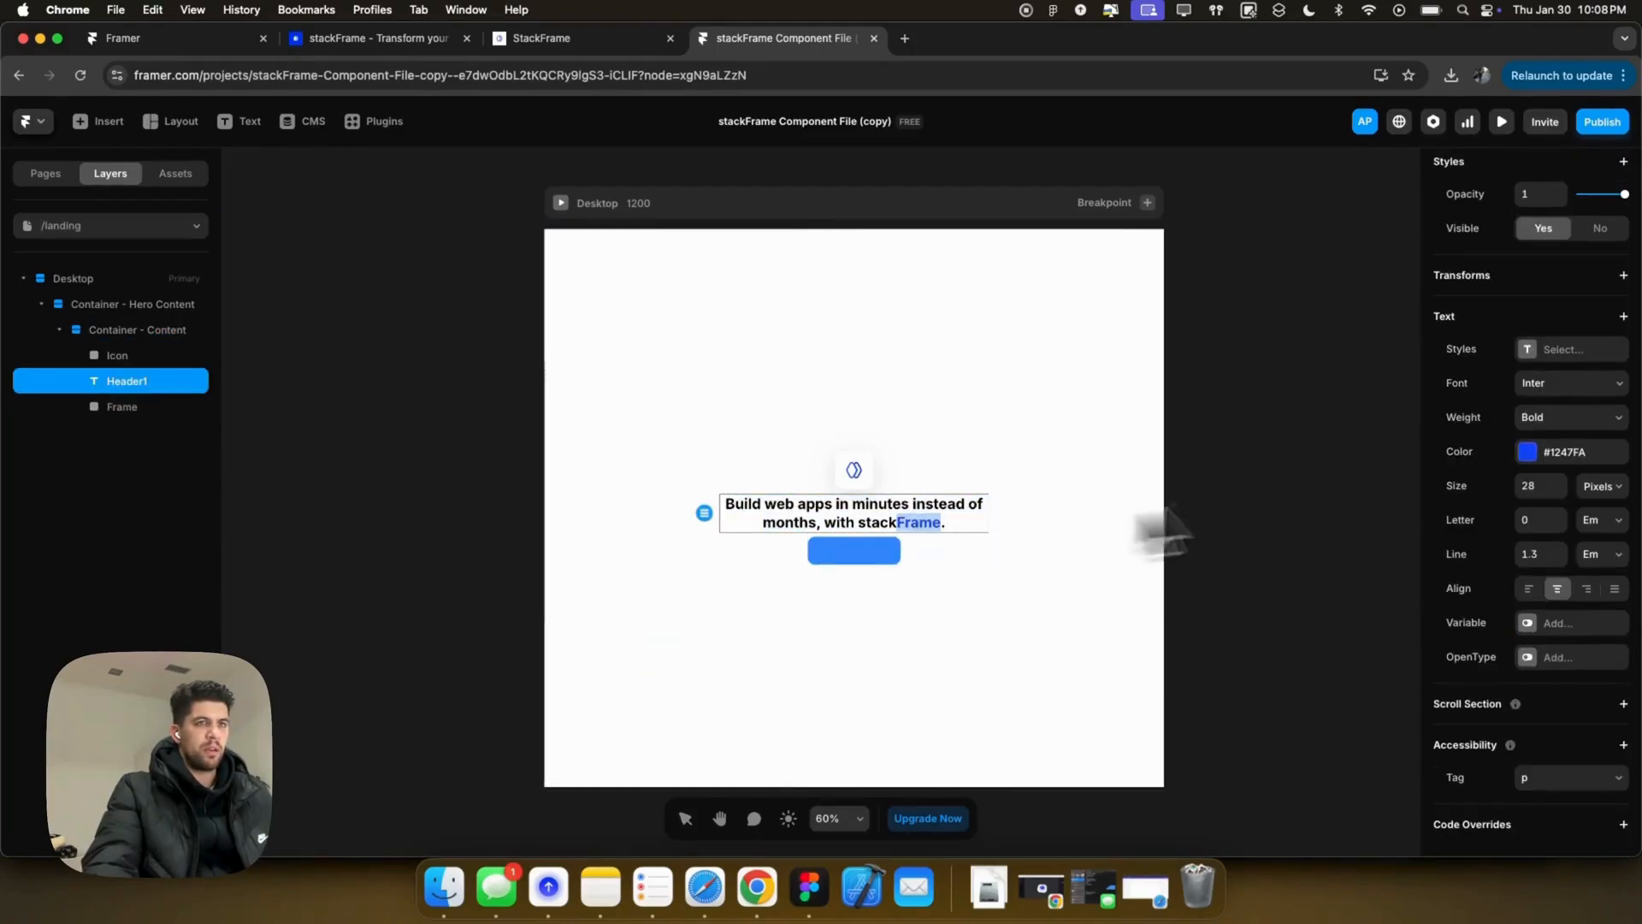
left_click(1527, 452)
left_click(1367, 647)
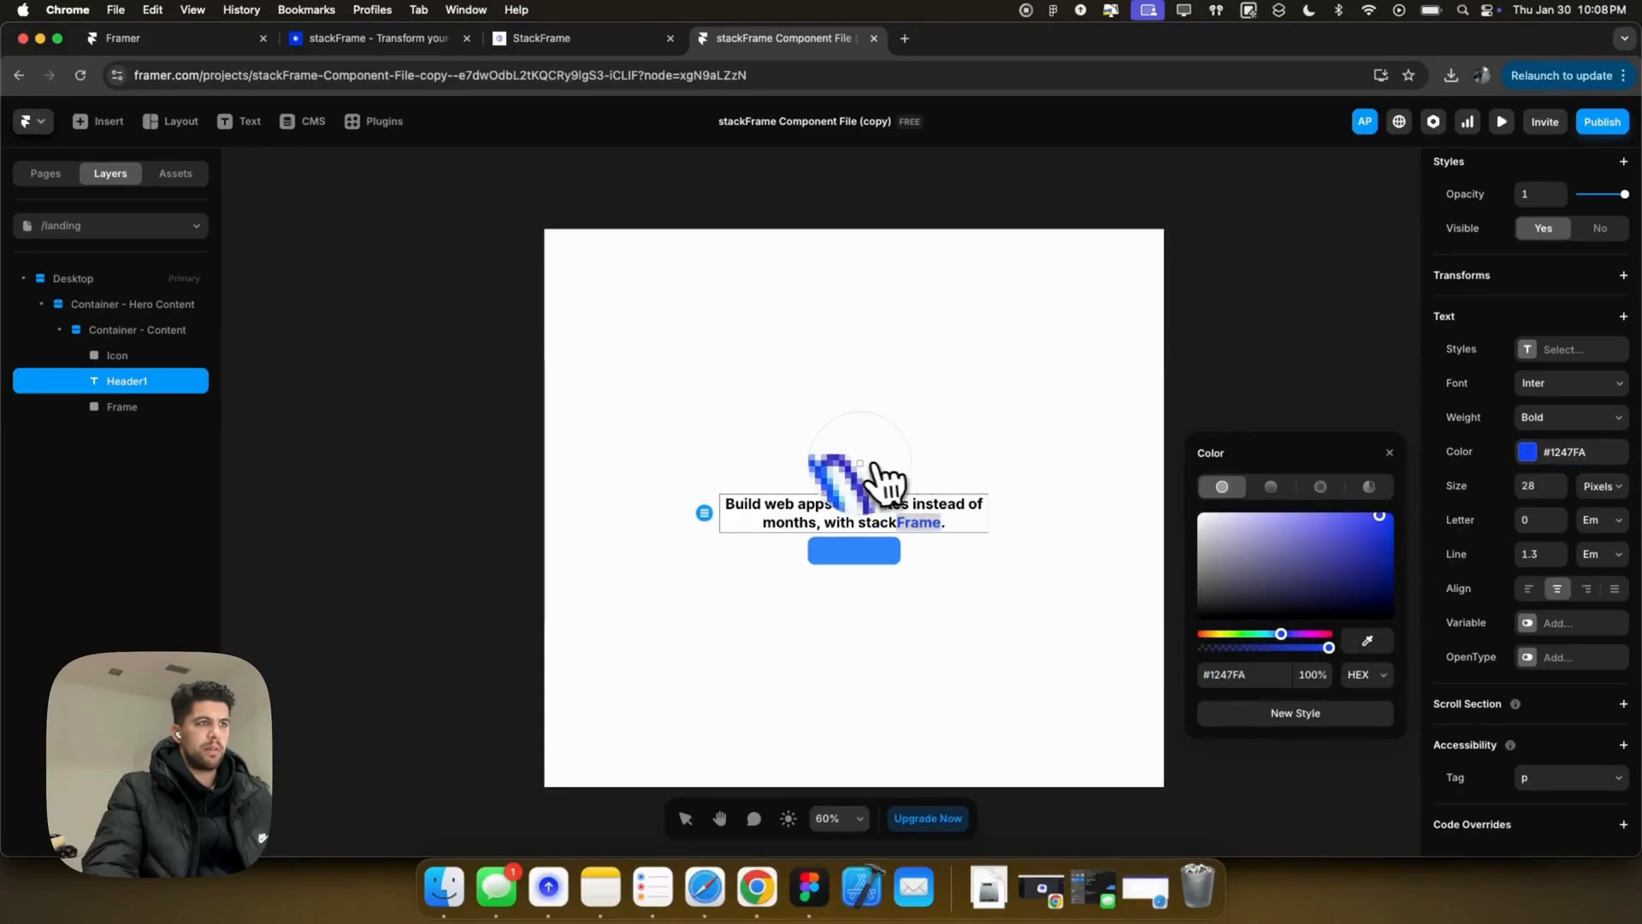
left_click(857, 472)
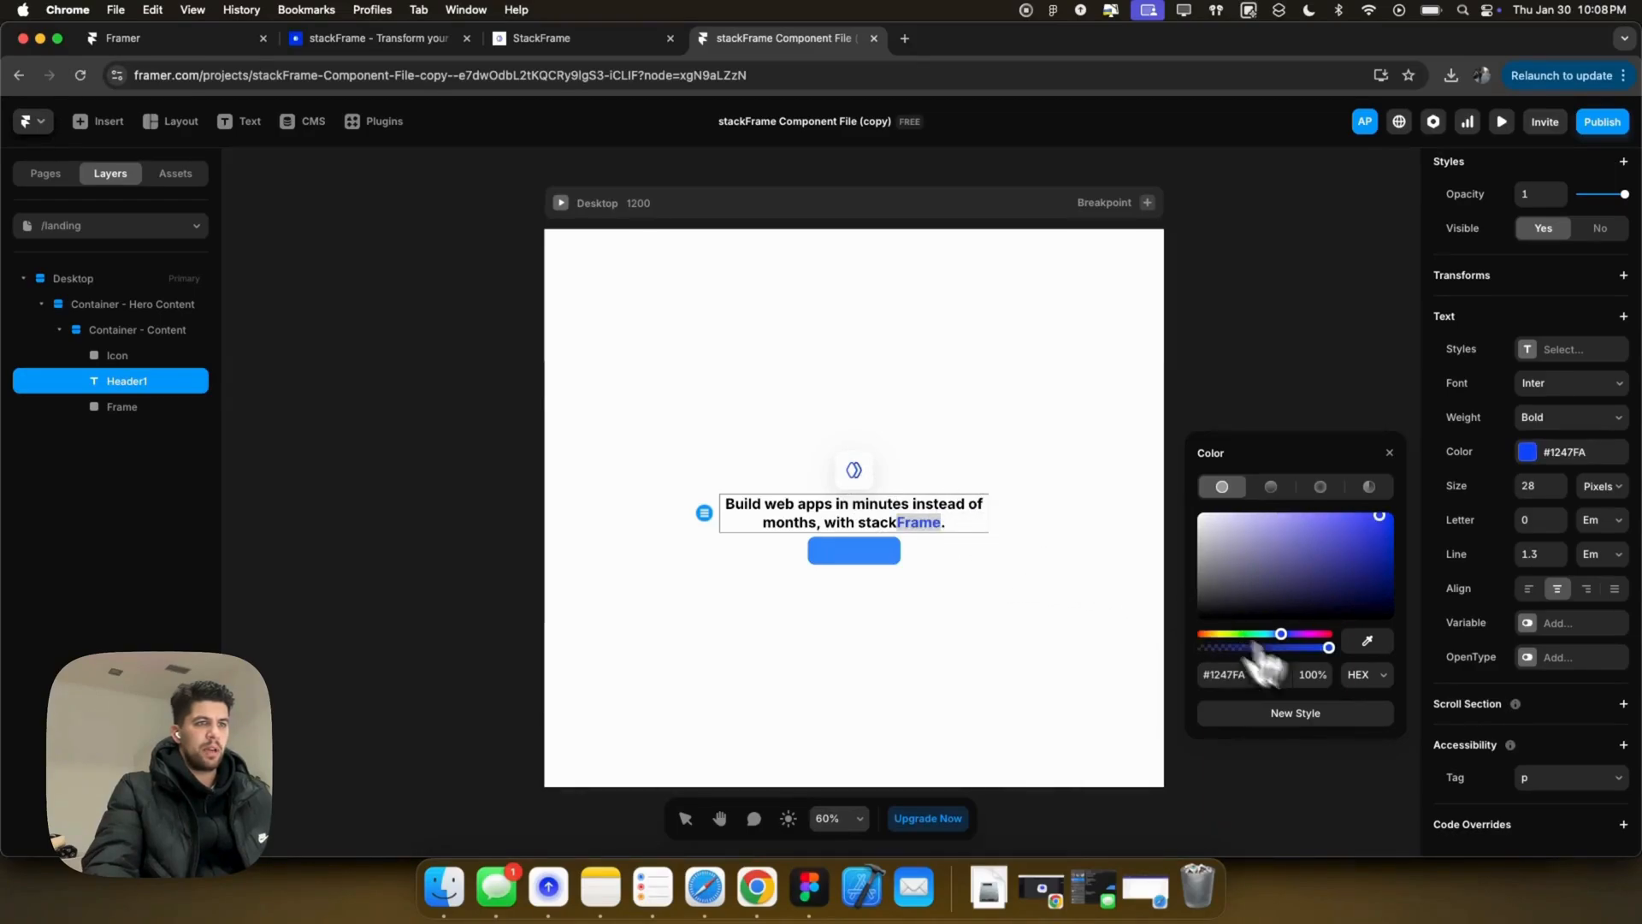
left_click(1563, 453)
left_click(1565, 452)
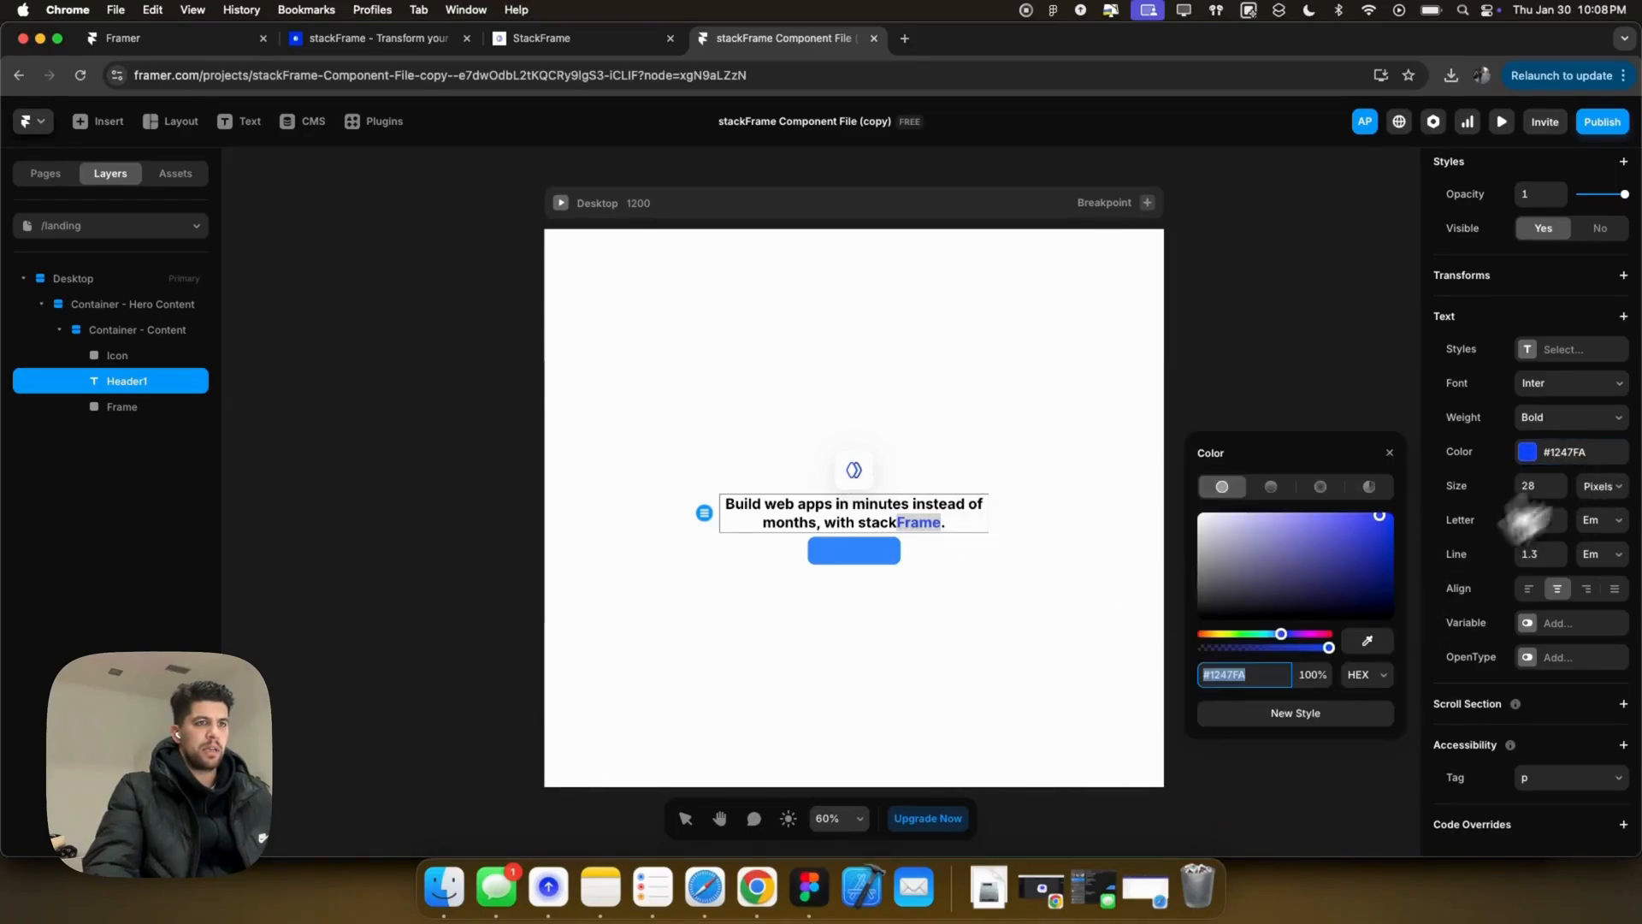
Step: Fill the button frame with the deeper blue #1247FA
left_click(851, 552)
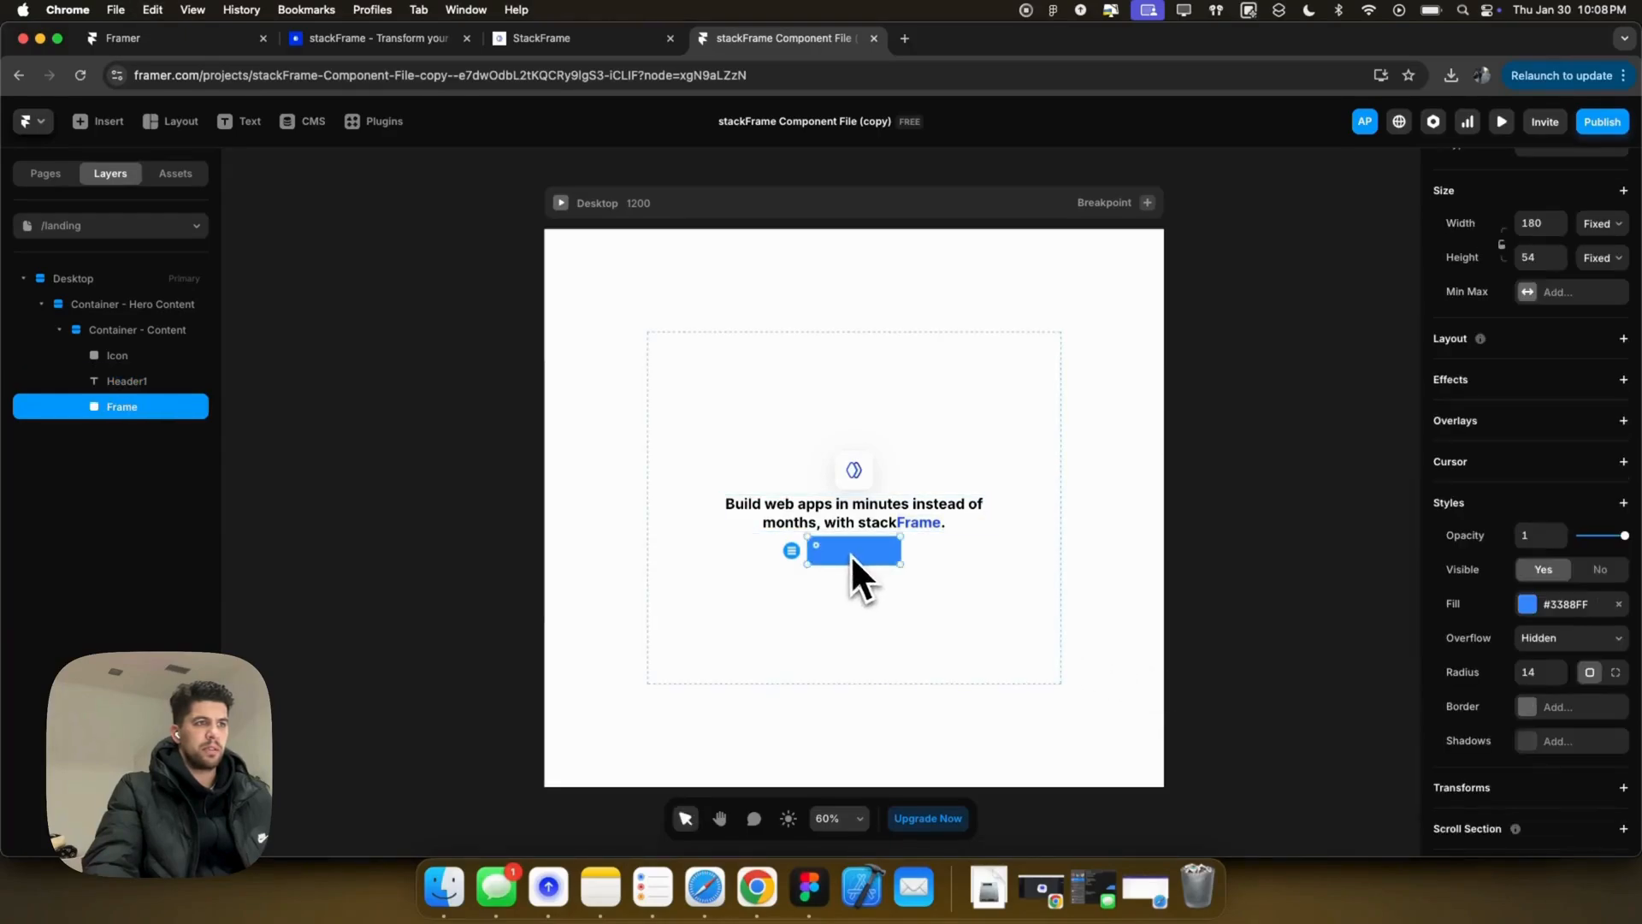
left_click(1526, 606)
type("#1247FA")
key("Tab")
left_click(896, 574)
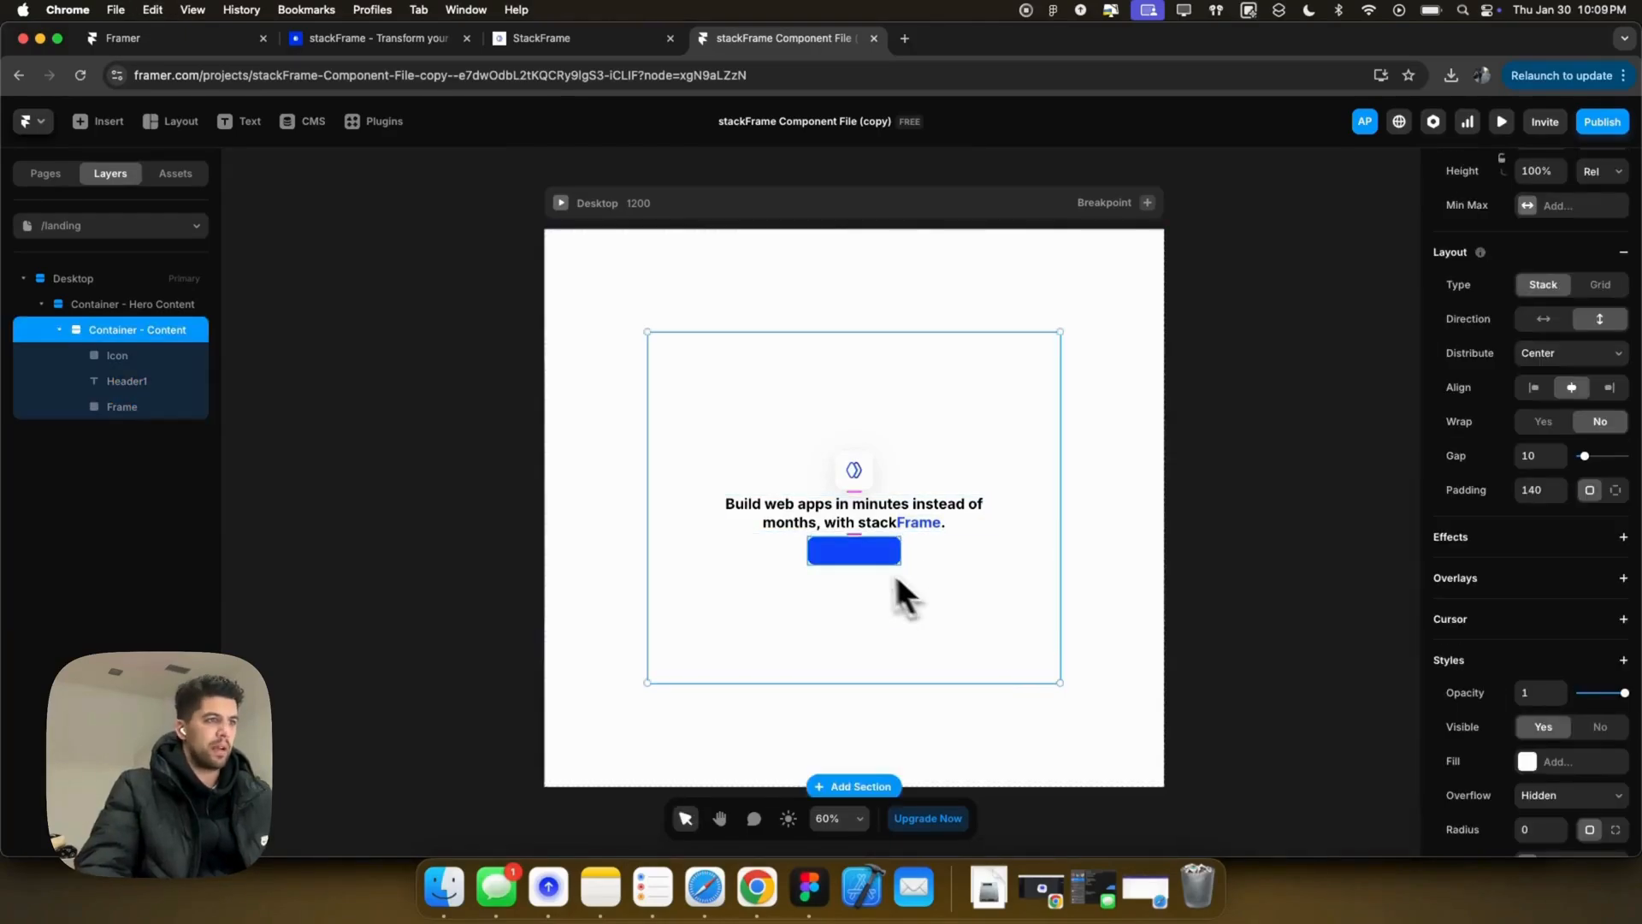
left_click(854, 561)
scroll(850, 567, "up", 5)
scroll(851, 567, "up", 2)
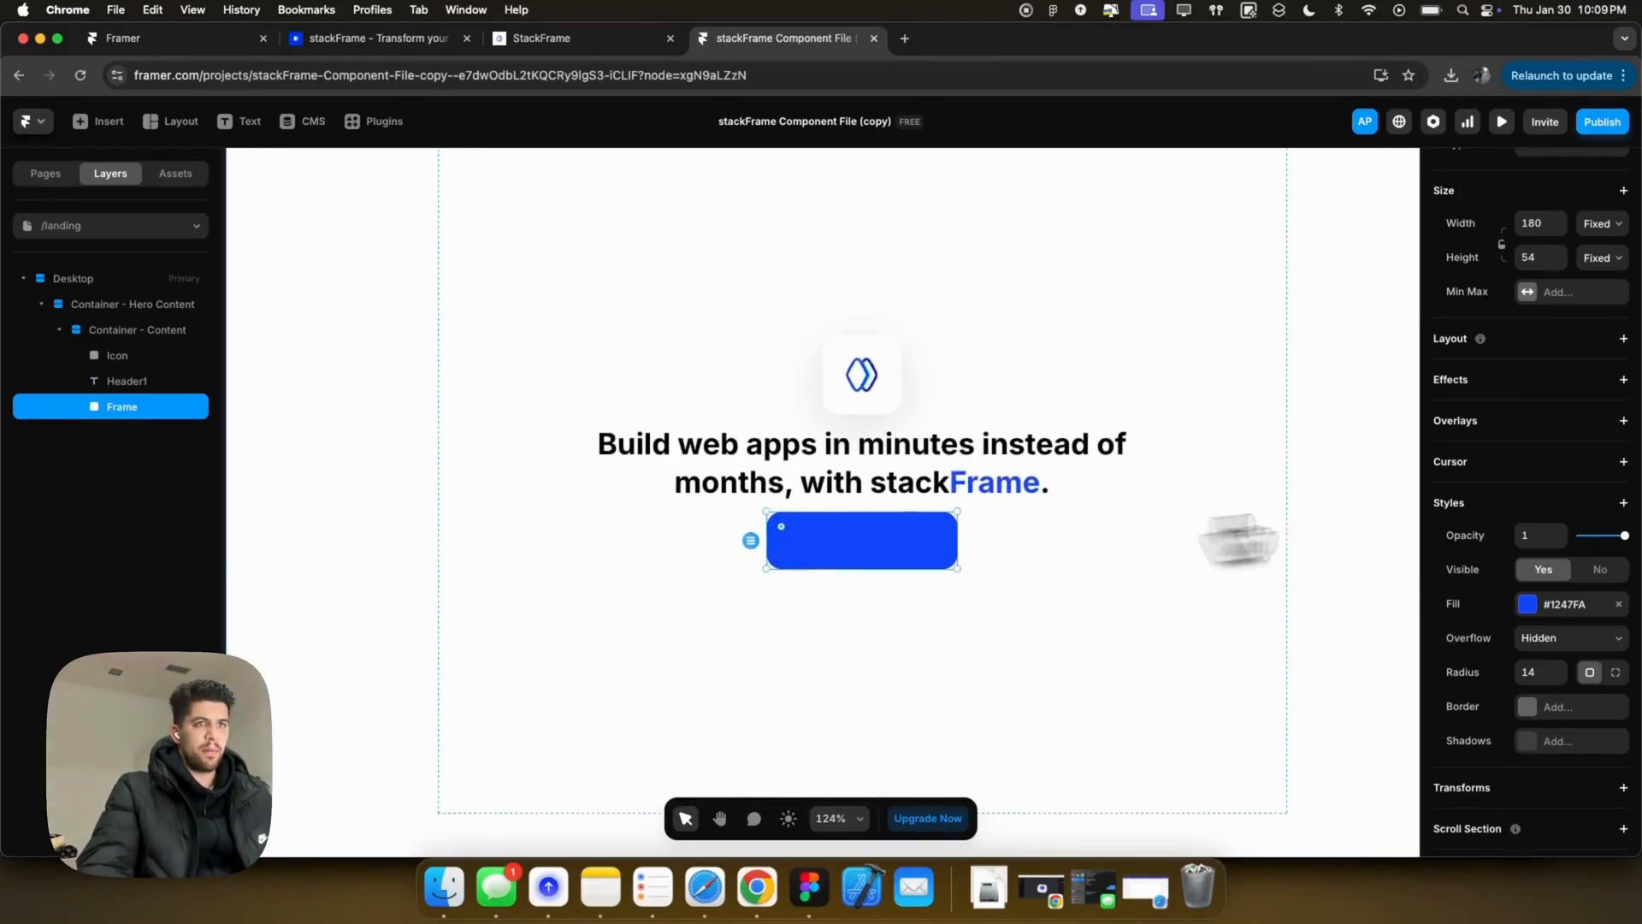
Step: Give the button a stack layout and add a 'Start Building 🚀' label inside it
left_click(1526, 340)
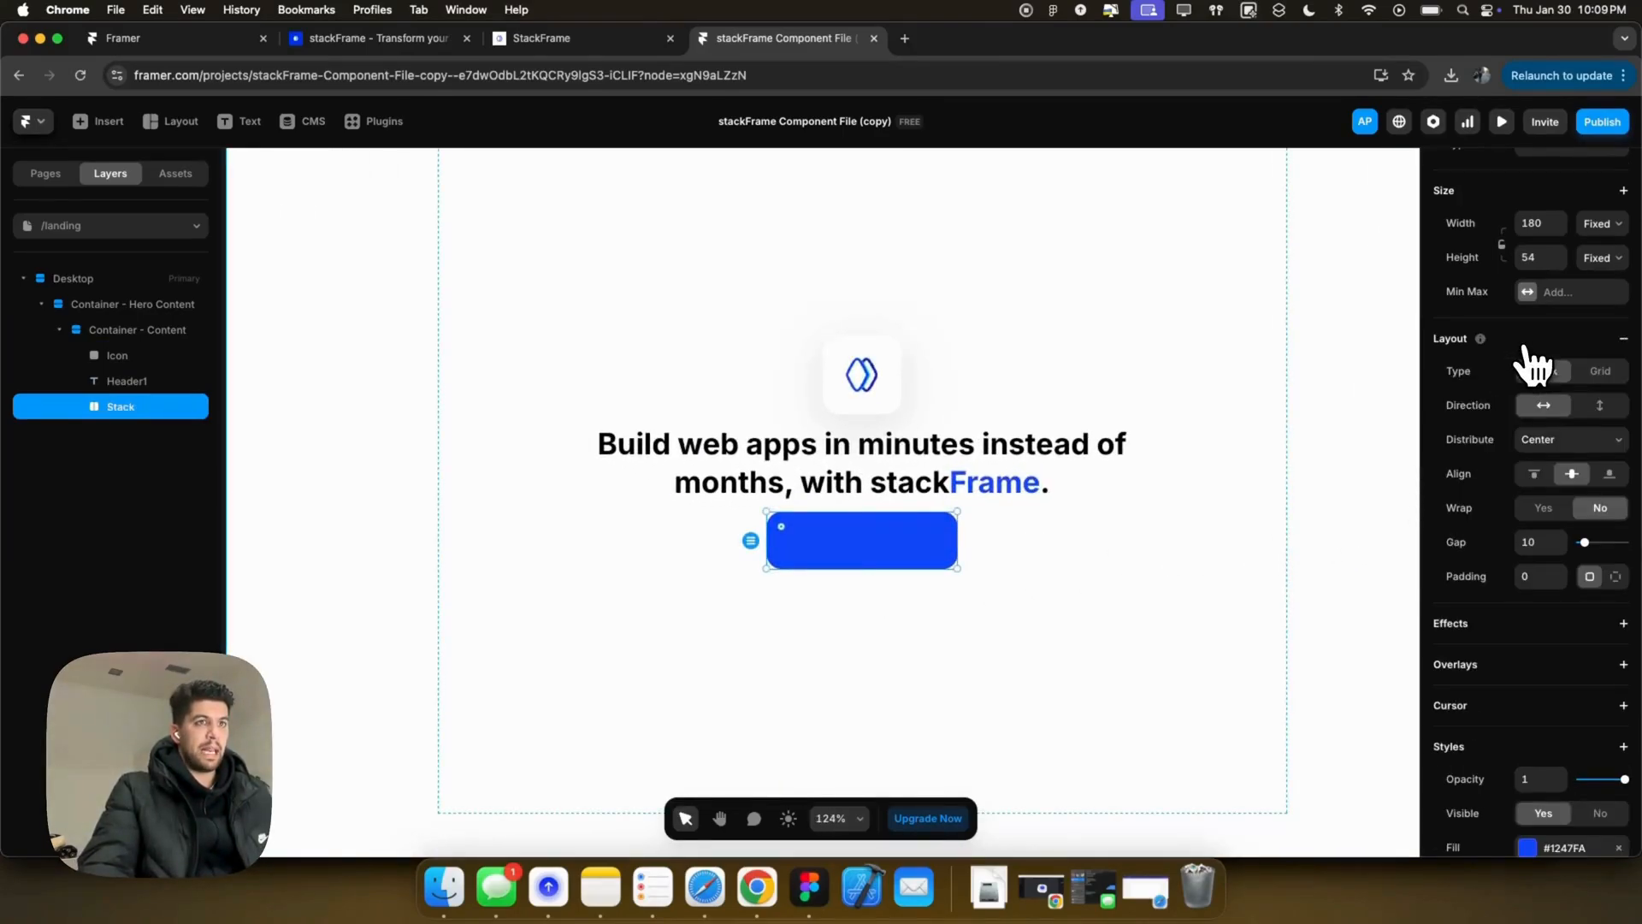
key("t")
left_click(821, 538)
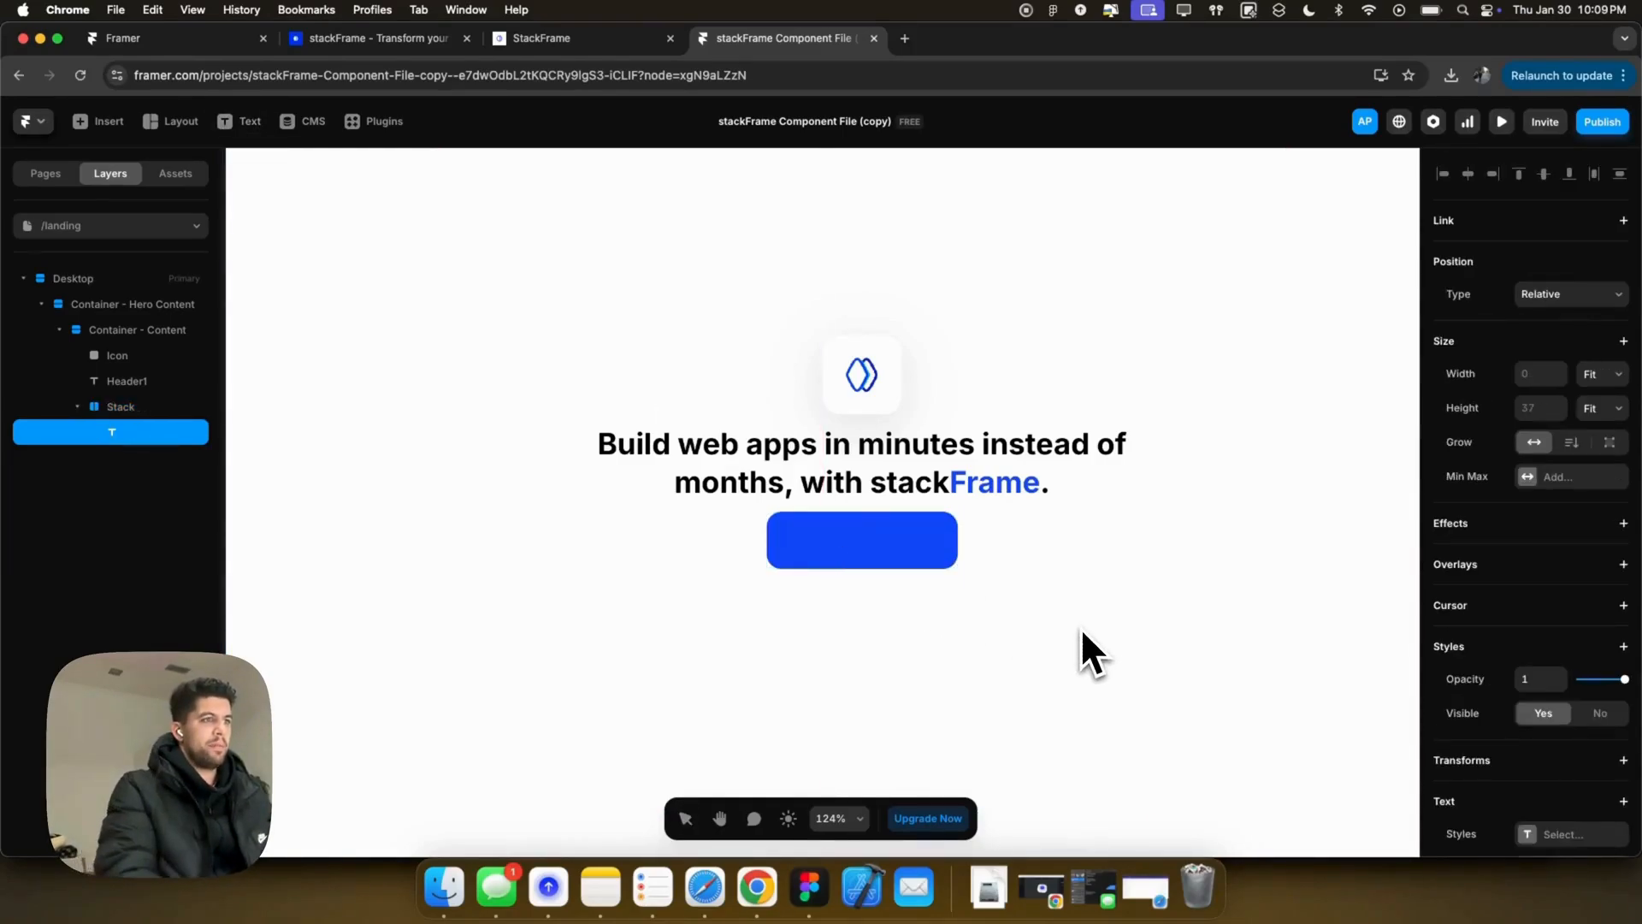
type("Start Building")
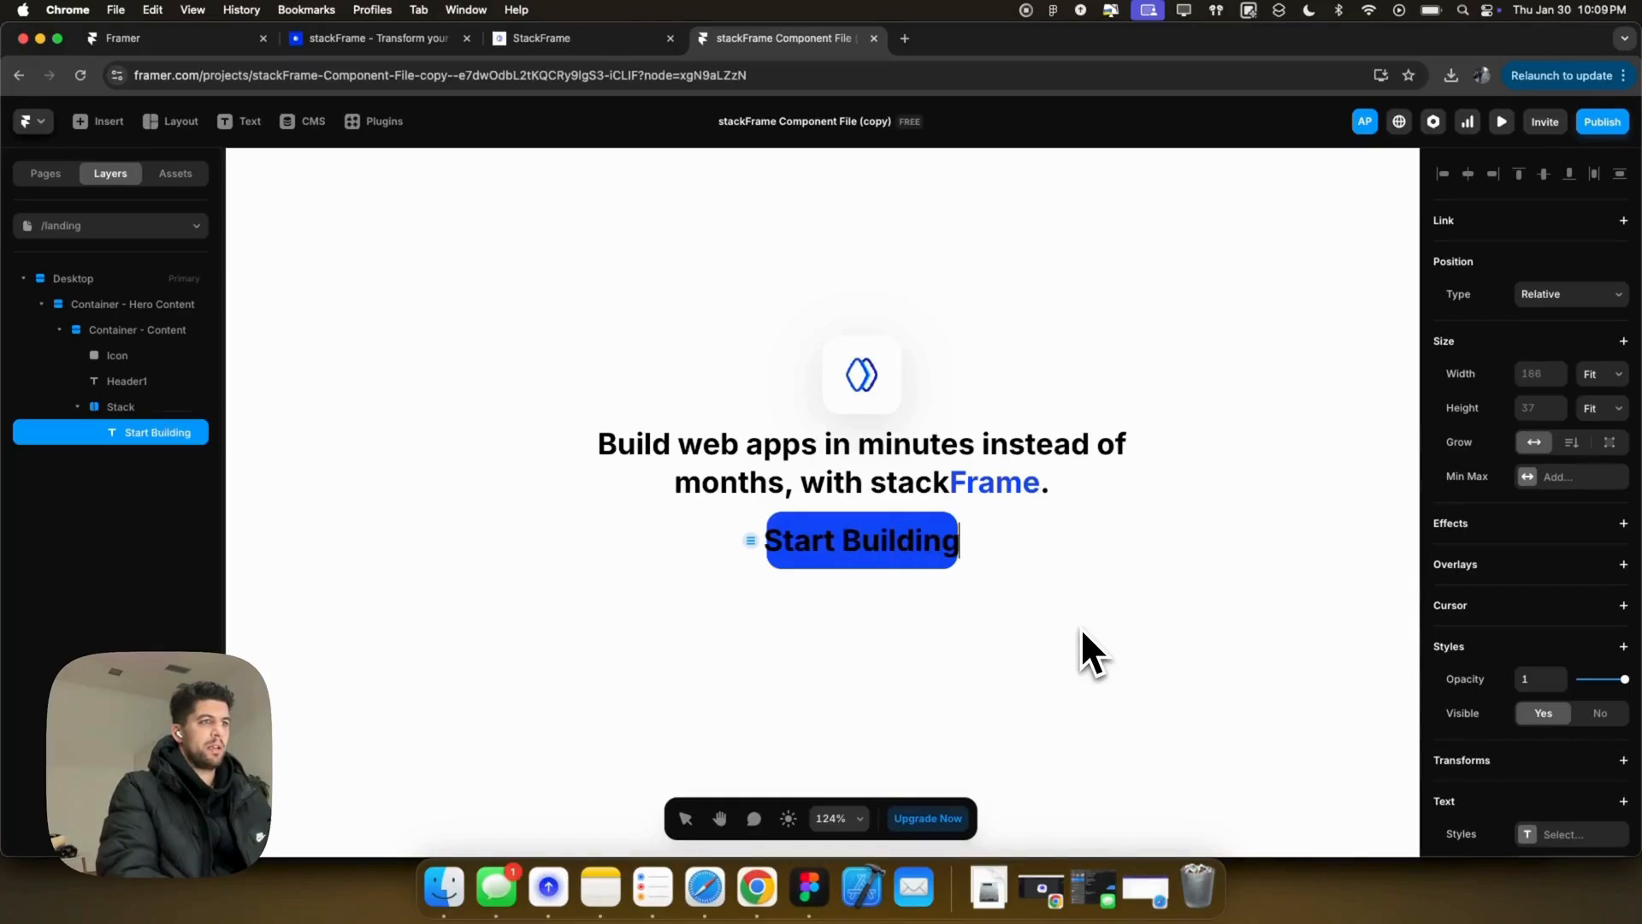
key("ctrl+super+space")
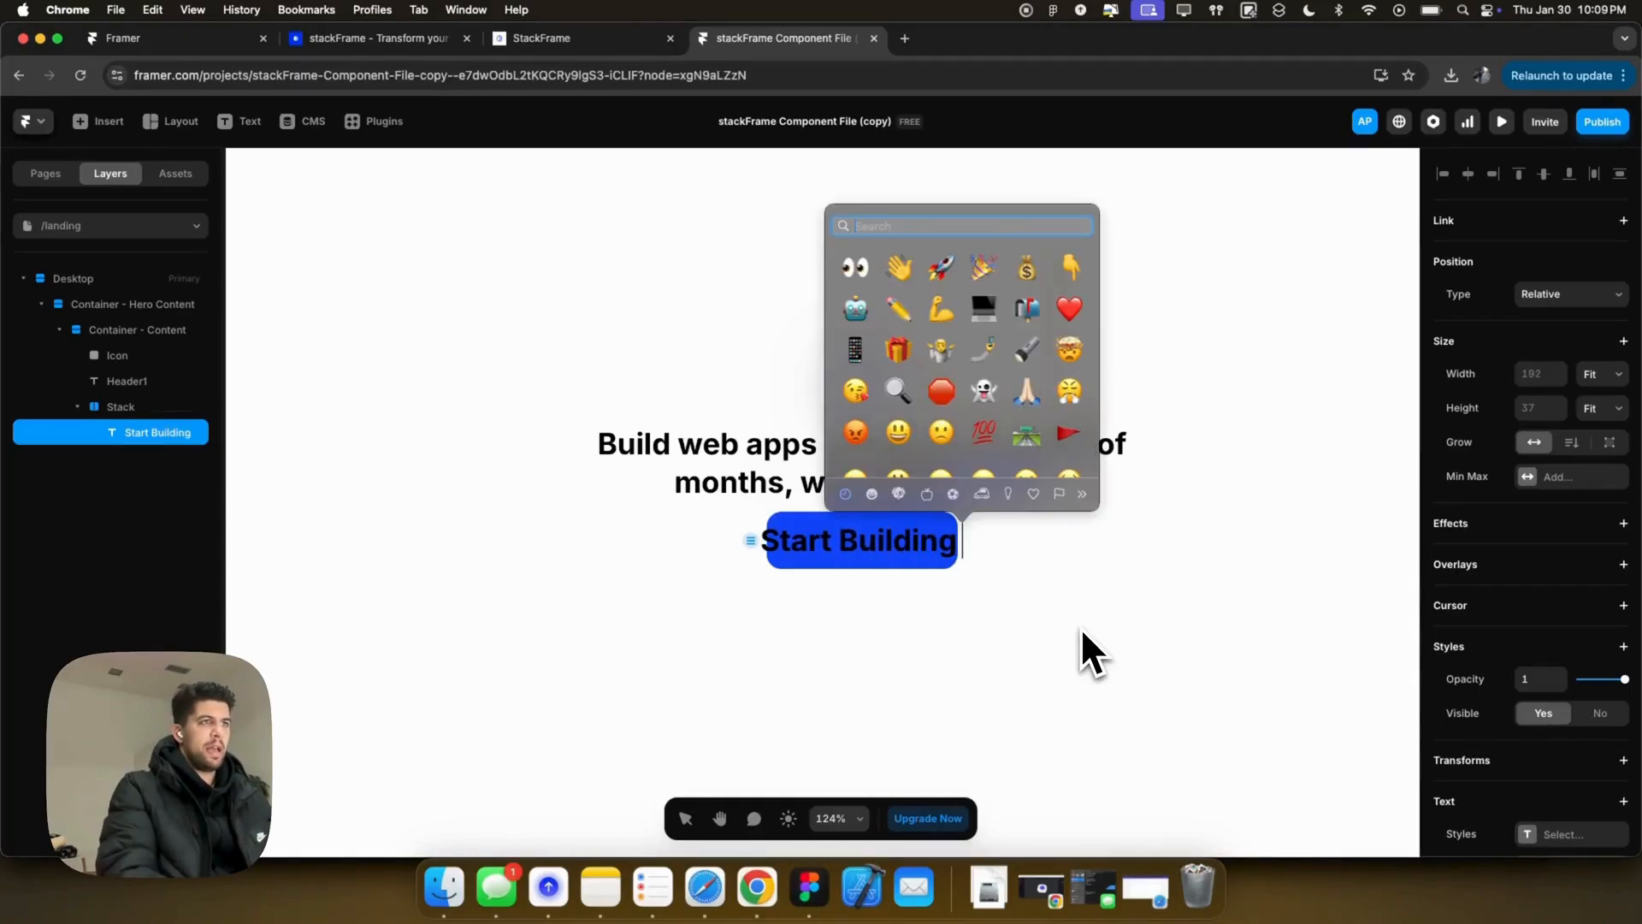
type("rocket0")
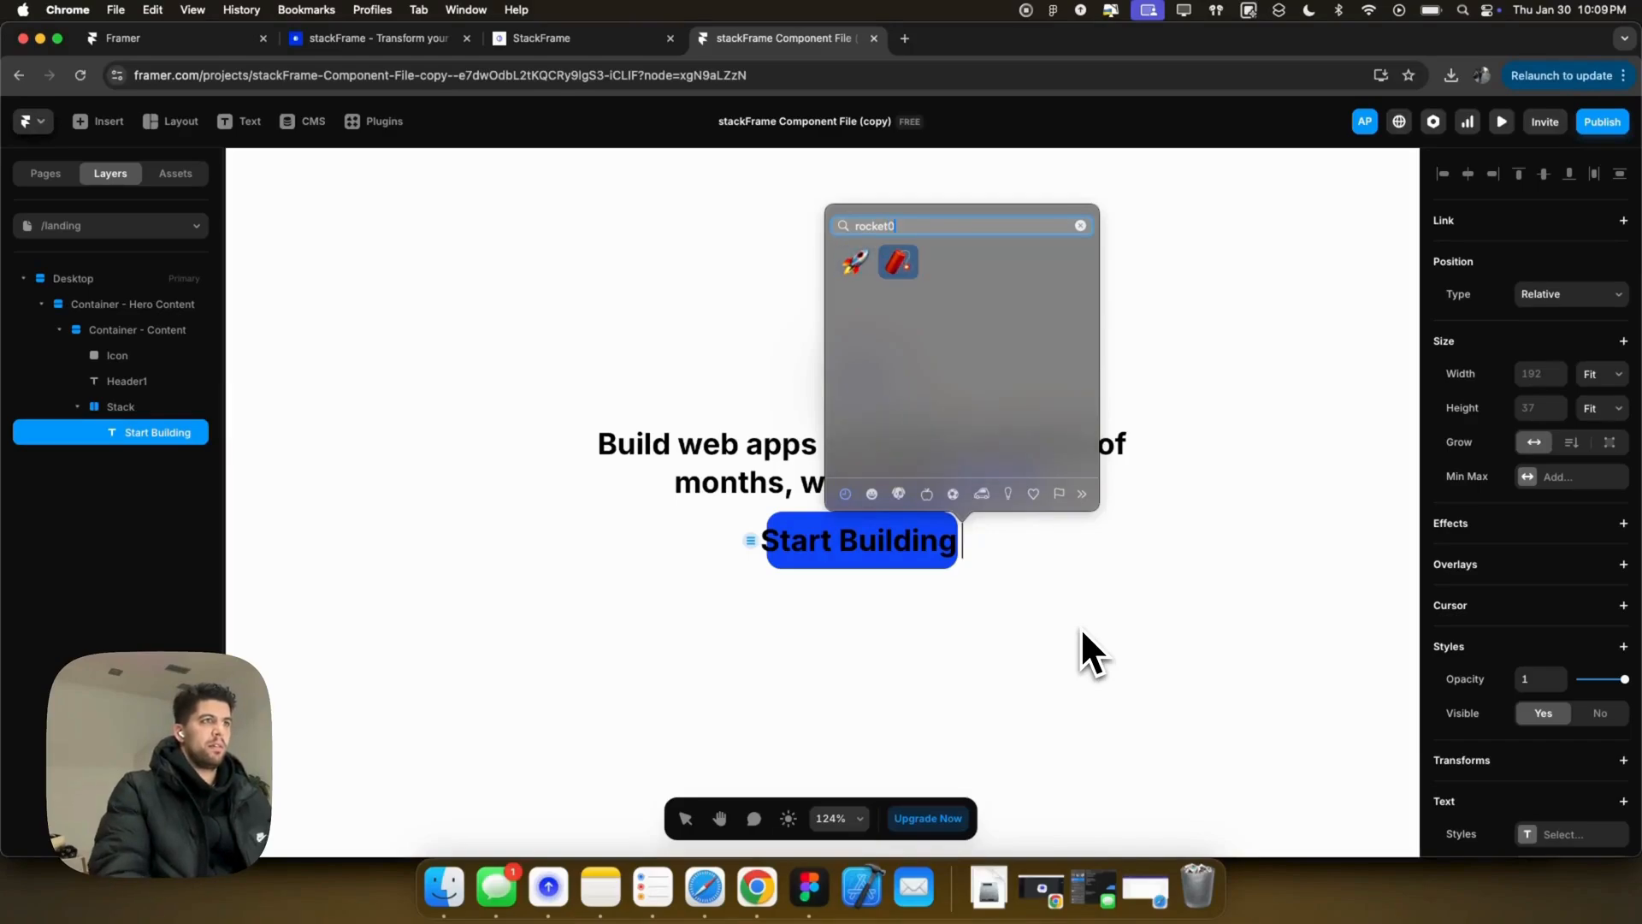
key("Return")
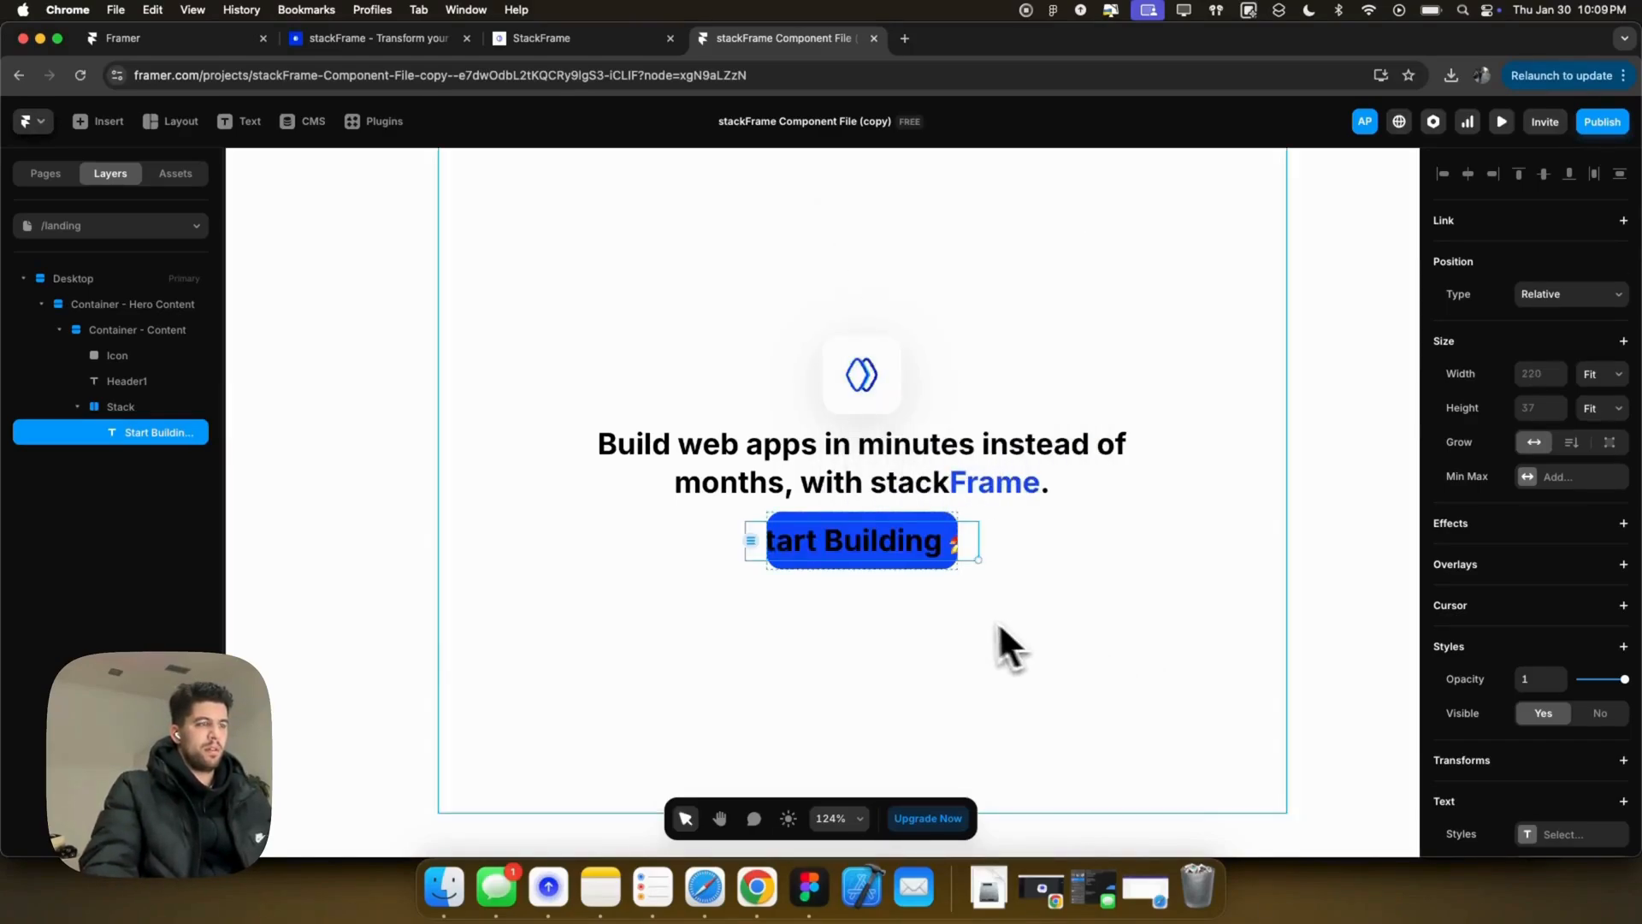
Step: Set the Start Building label's font size to 16 px
scroll(1562, 727, "down", 5)
left_click(1544, 650)
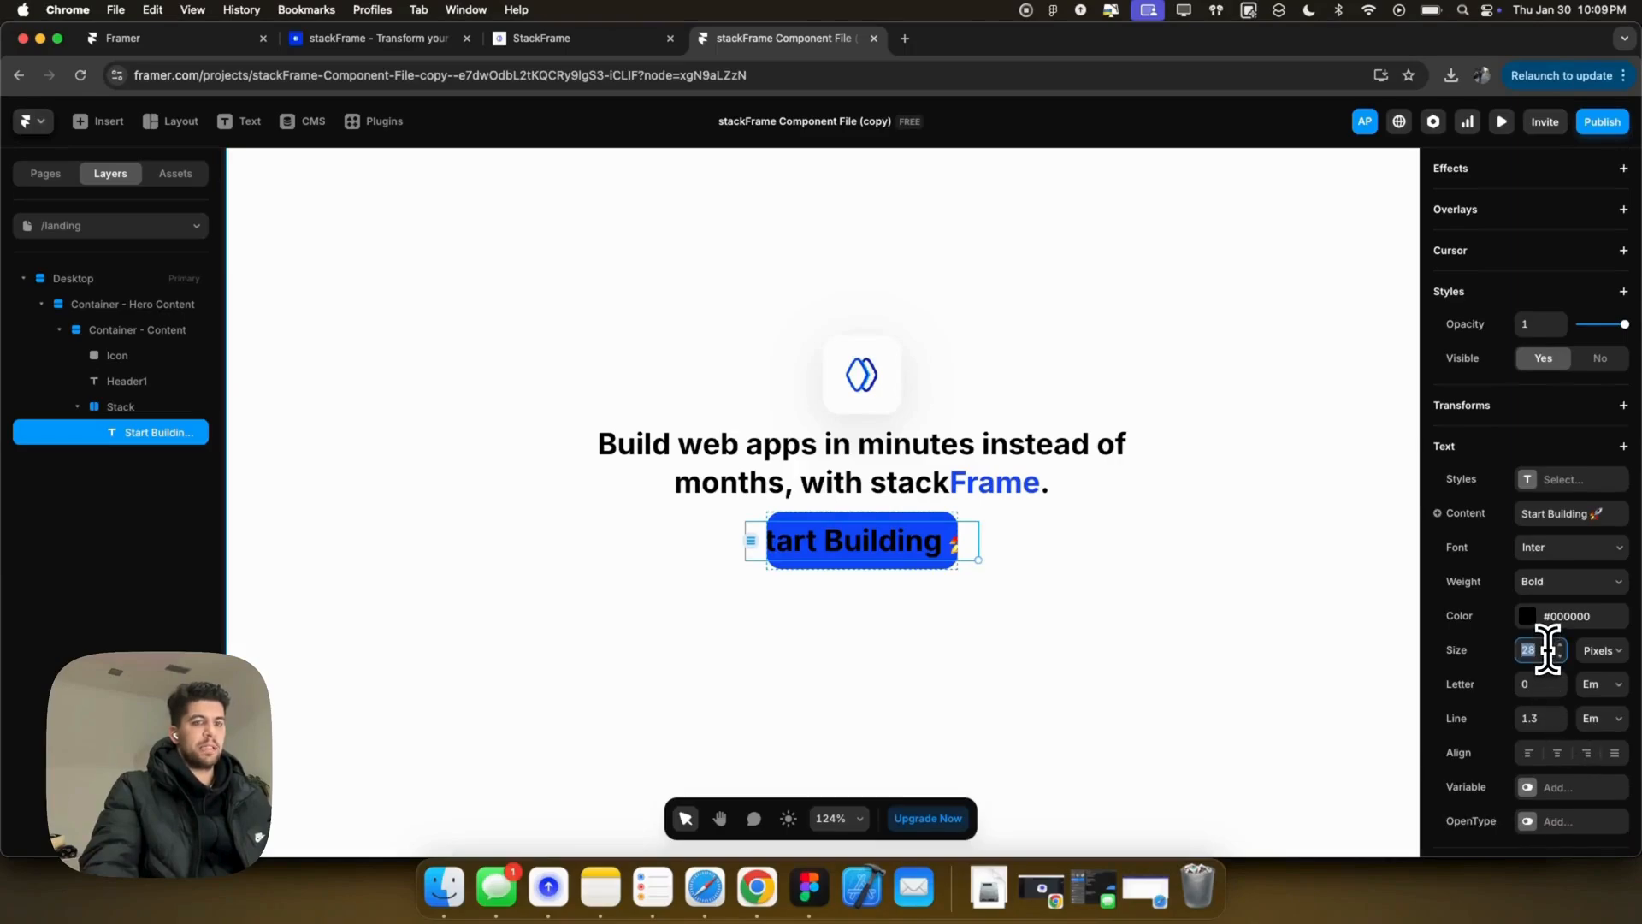
type("16")
key("Return")
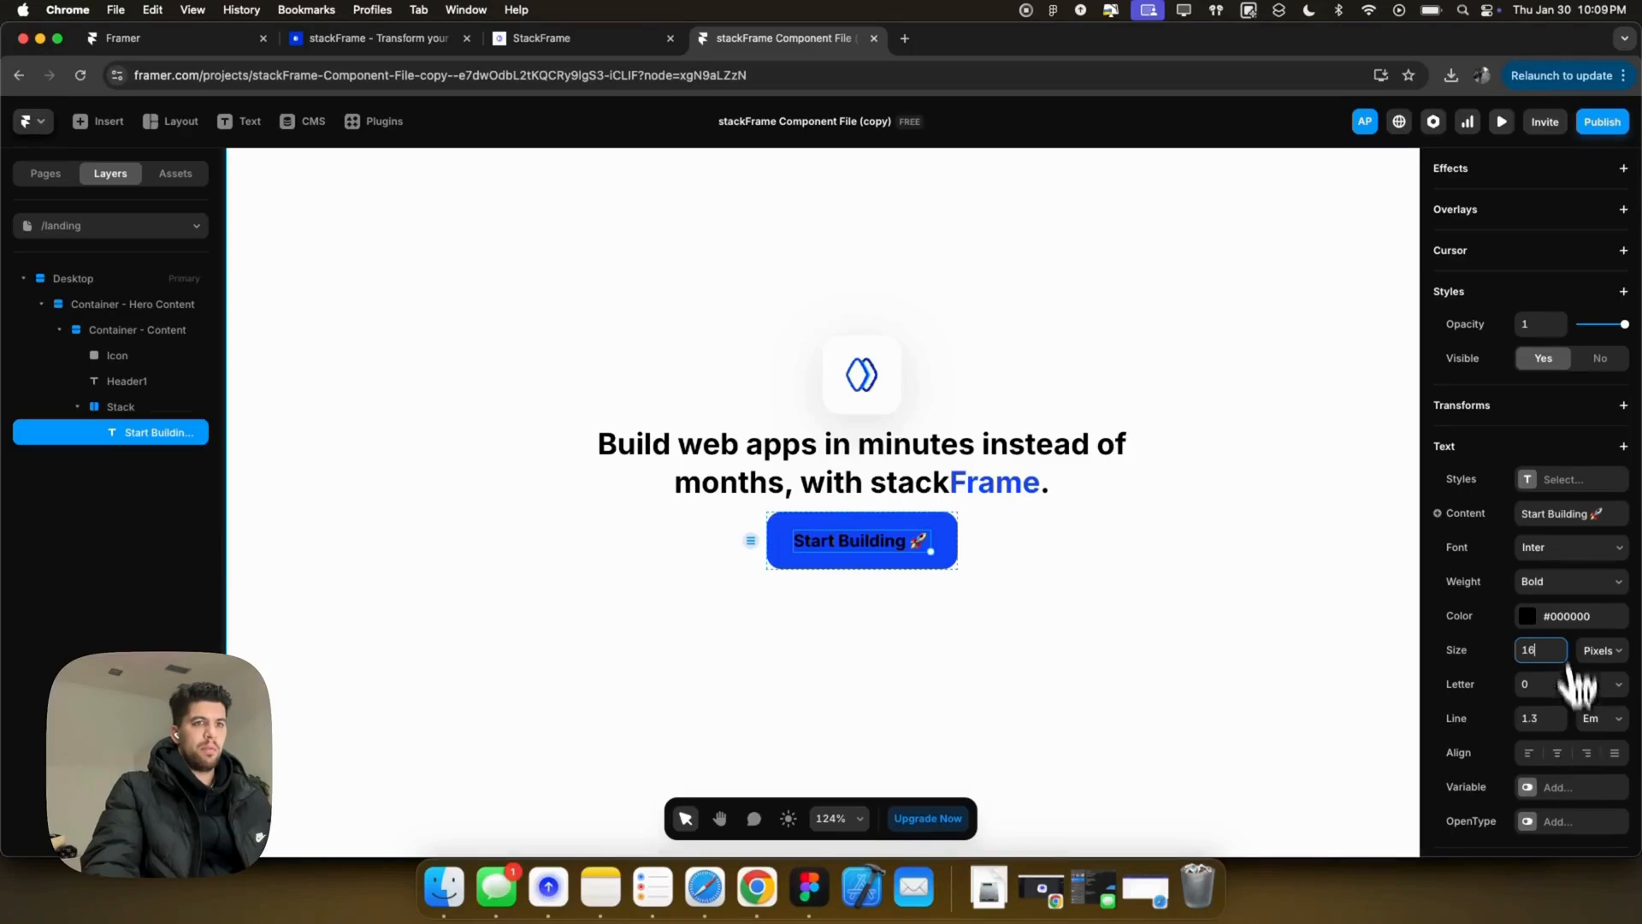
left_click(1539, 617)
left_click(1060, 573)
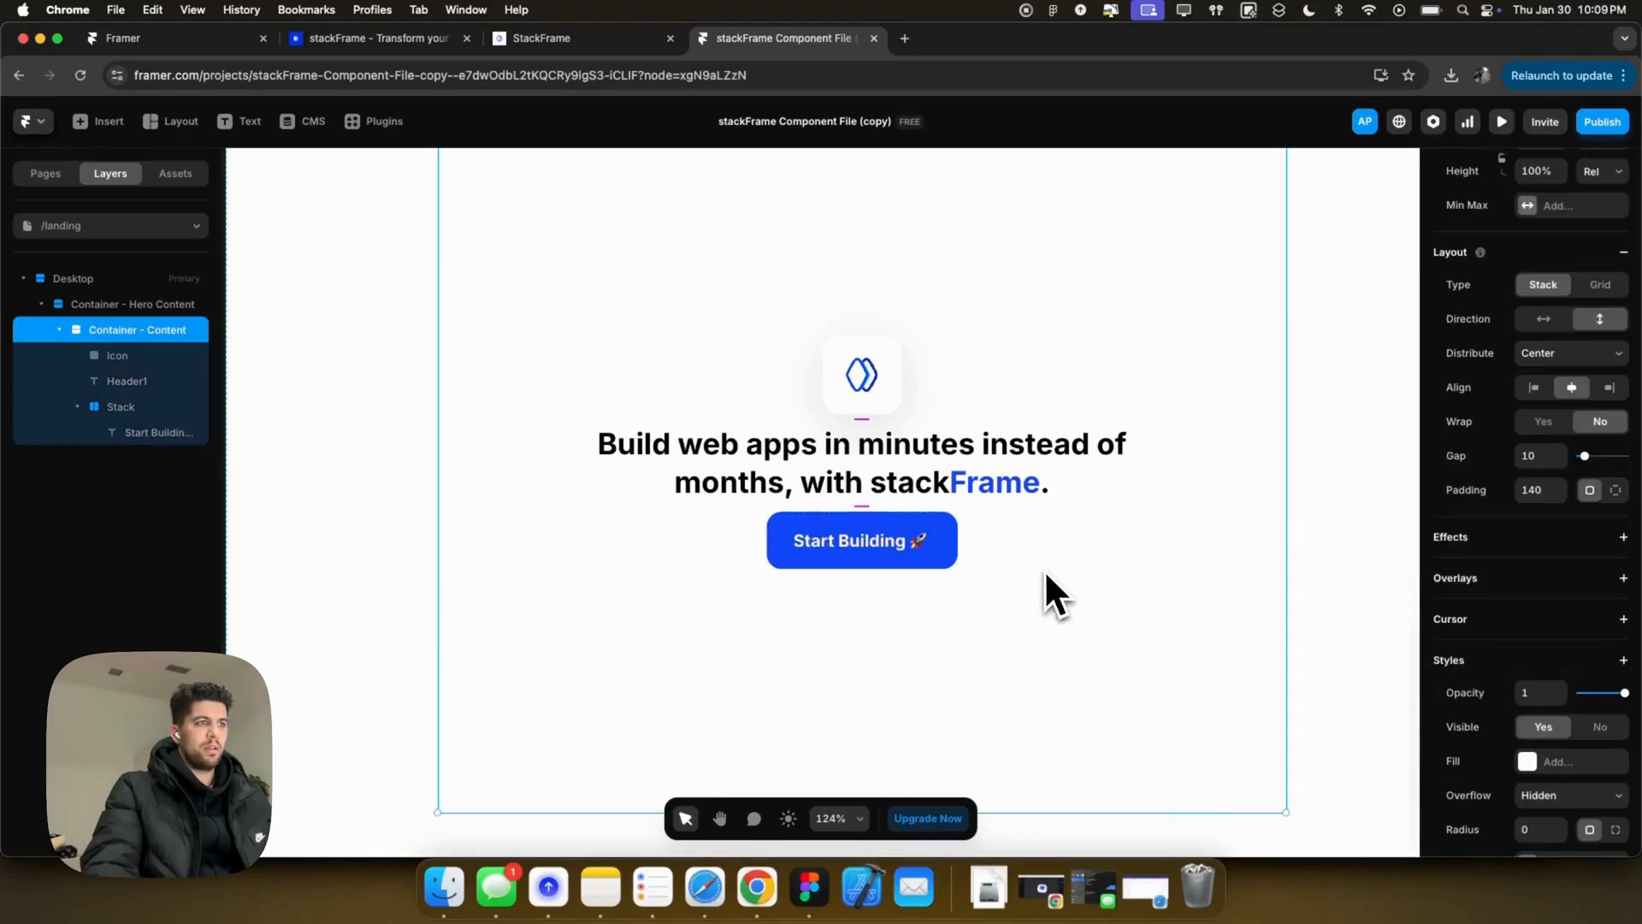
Step: Add a drop shadow to the Start Building button and copy its #1247FA fill hex
left_click(939, 526)
scroll(1485, 718, "down", 3)
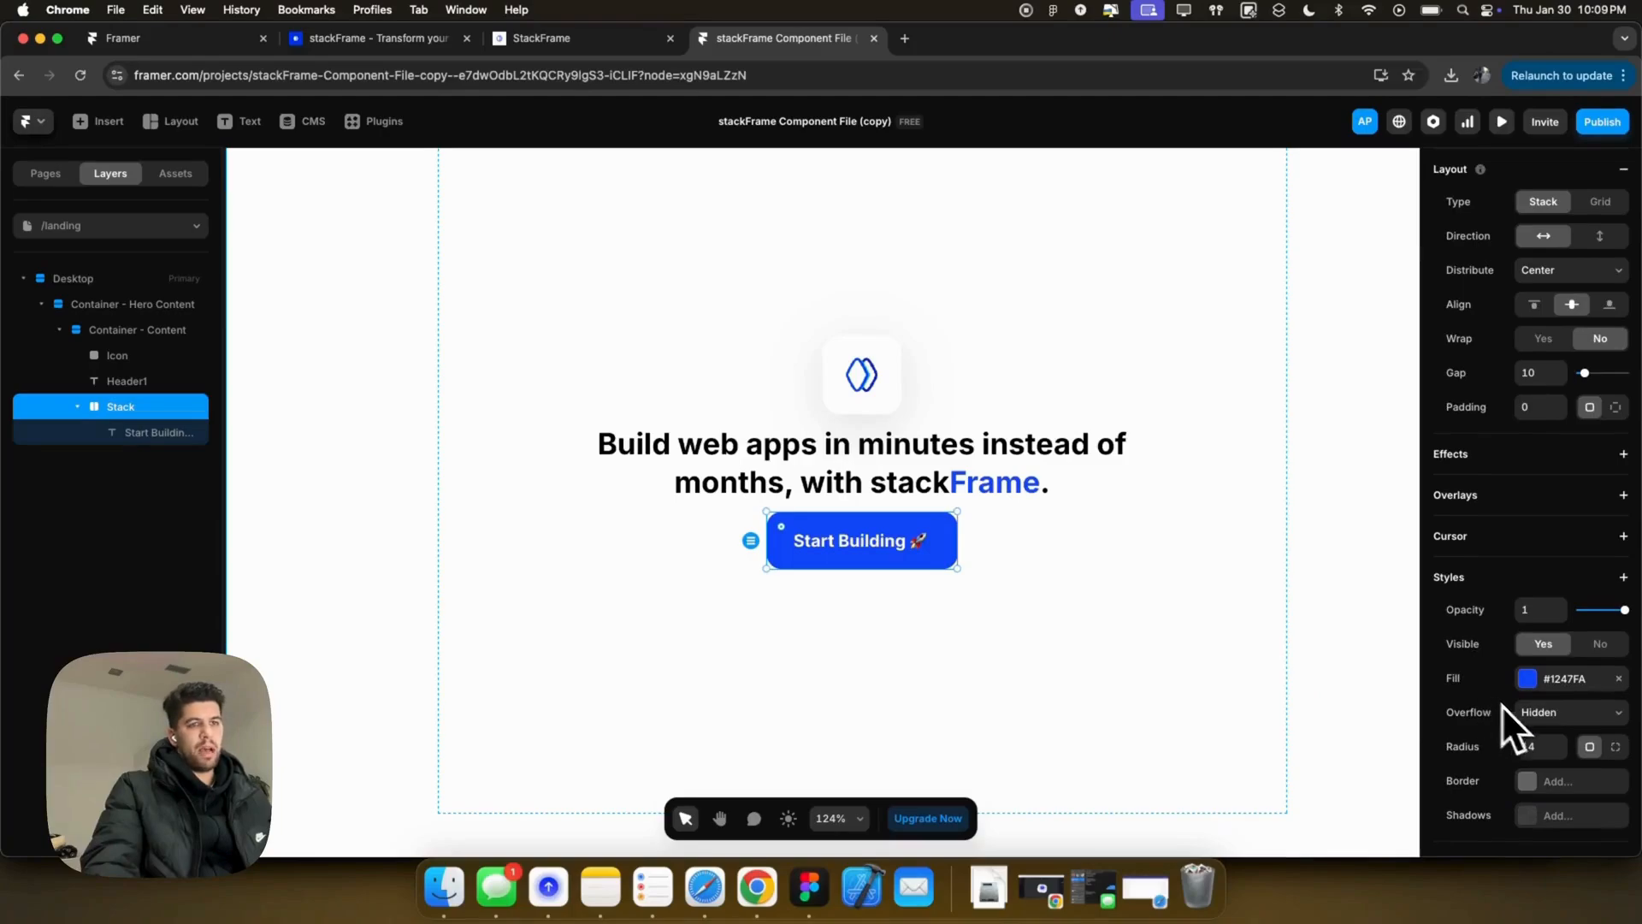
scroll(1543, 718, "down", 1)
left_click(1548, 765)
scroll(1532, 791, "down", 2)
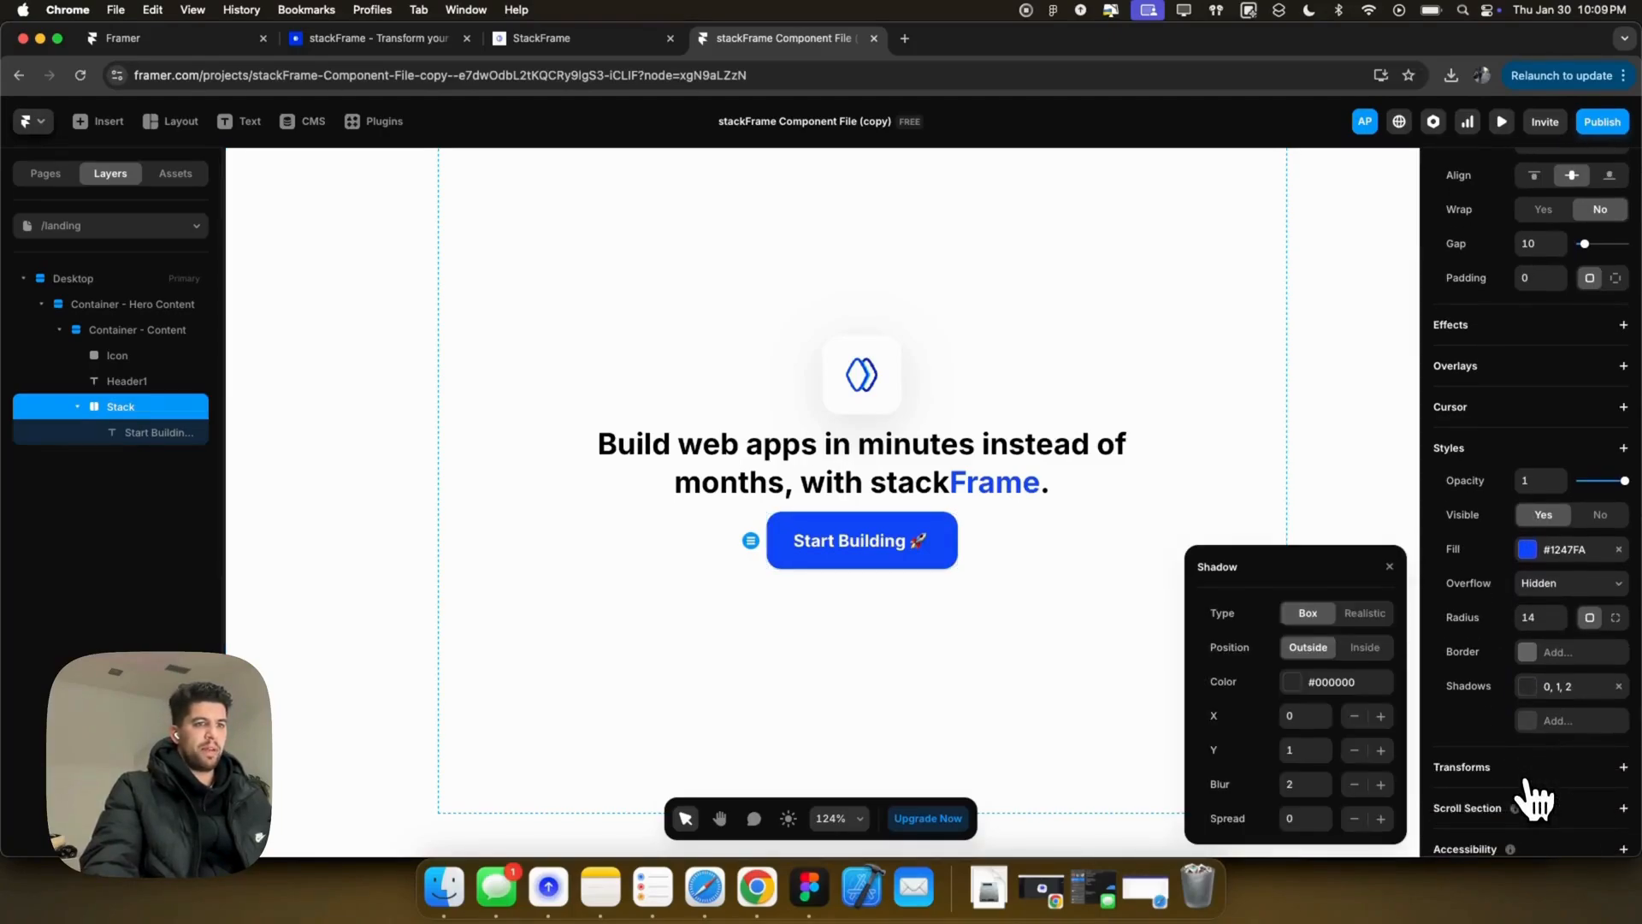
left_click(1582, 554)
left_click(1251, 769)
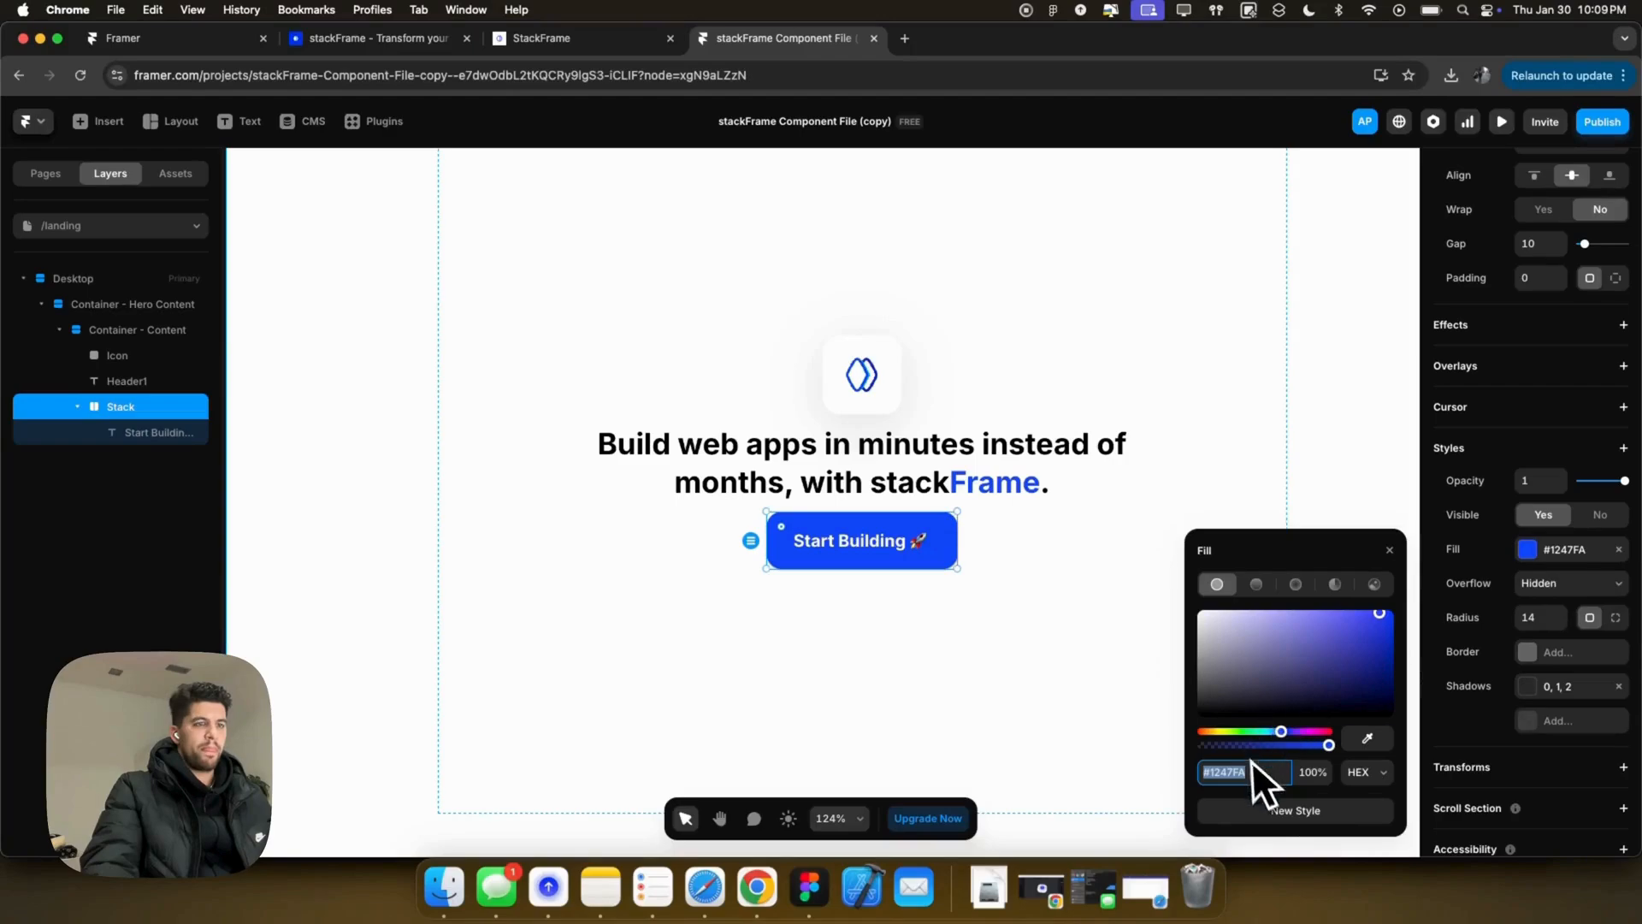
left_click(1473, 744)
Step: Set the shadow to a vertical offset of 10, blur 30 and colour #1247FA
left_click(1530, 688)
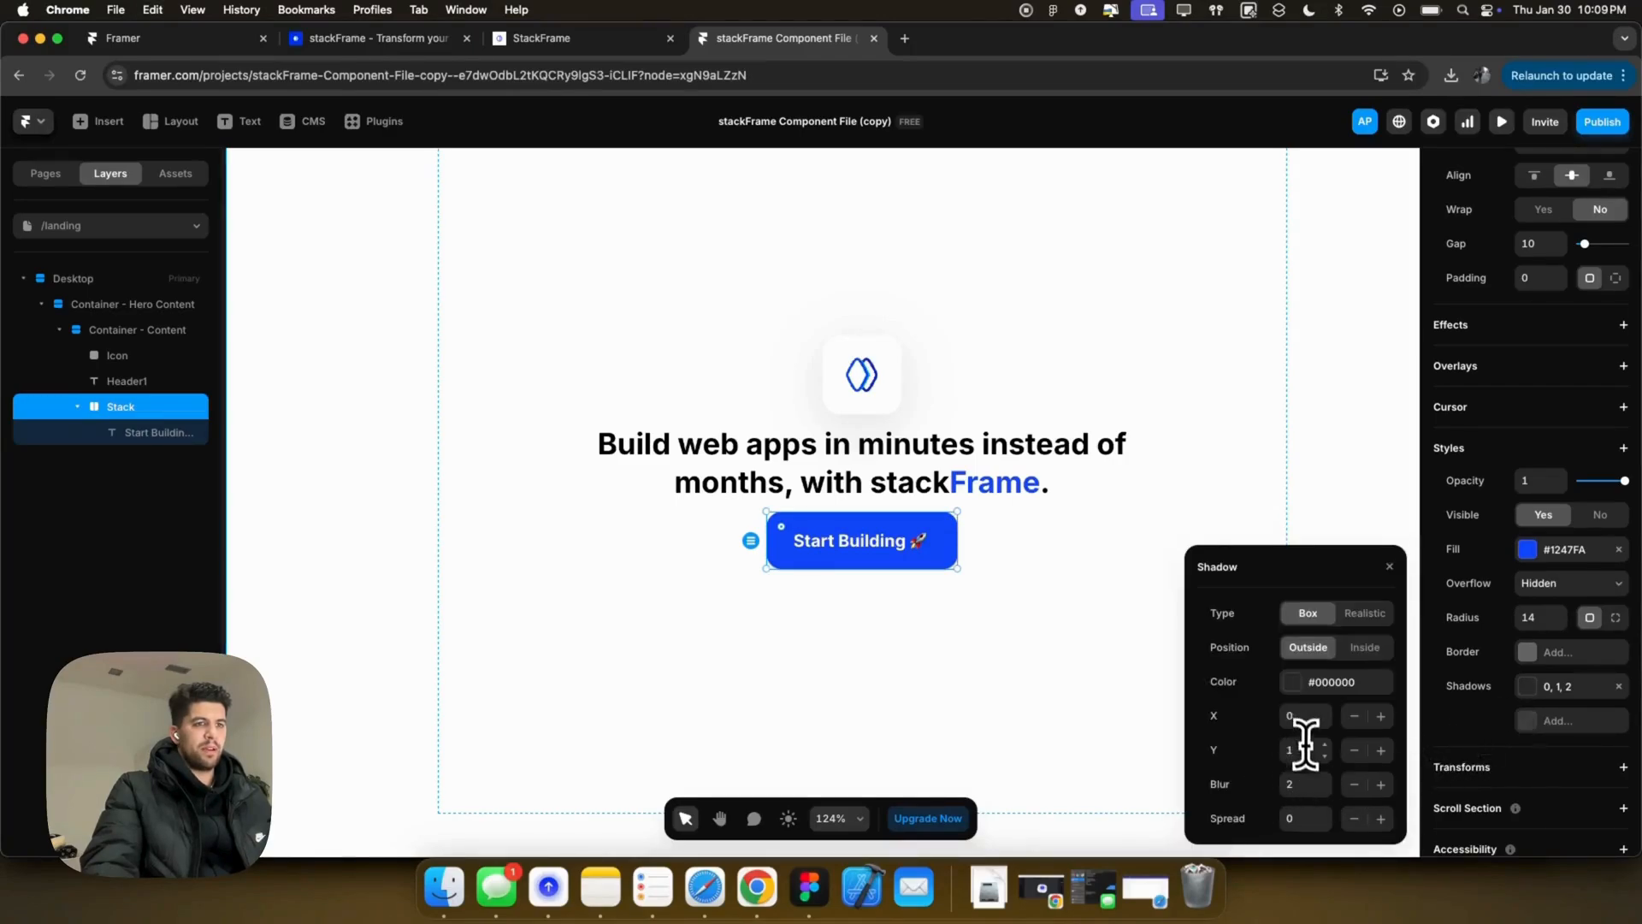
type("10")
key("Tab")
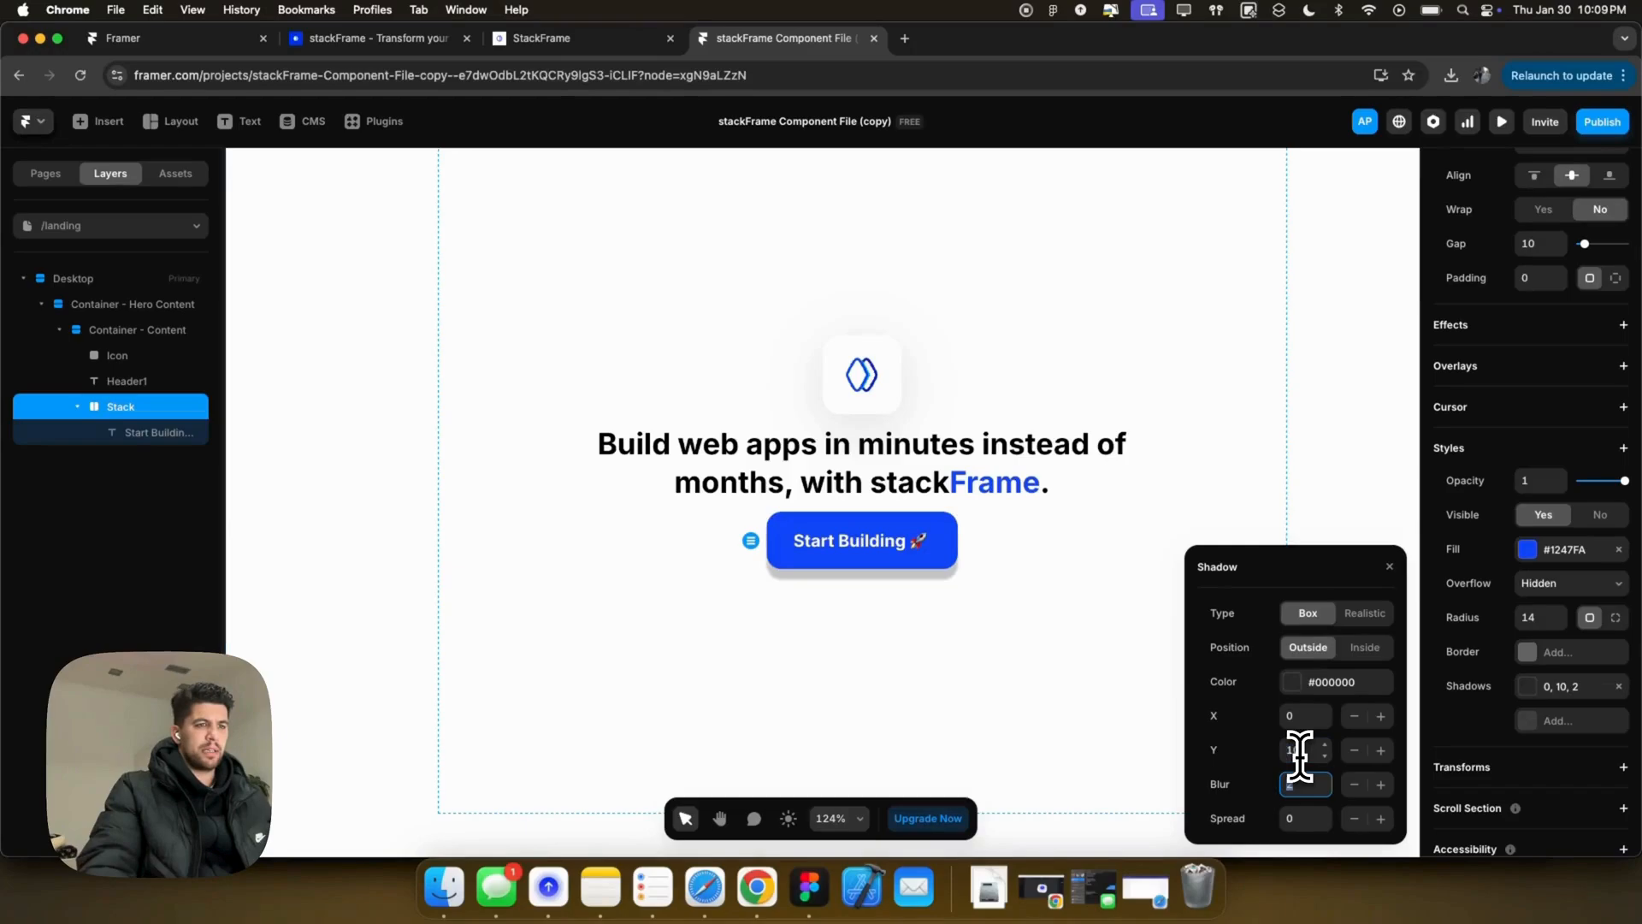
type("30")
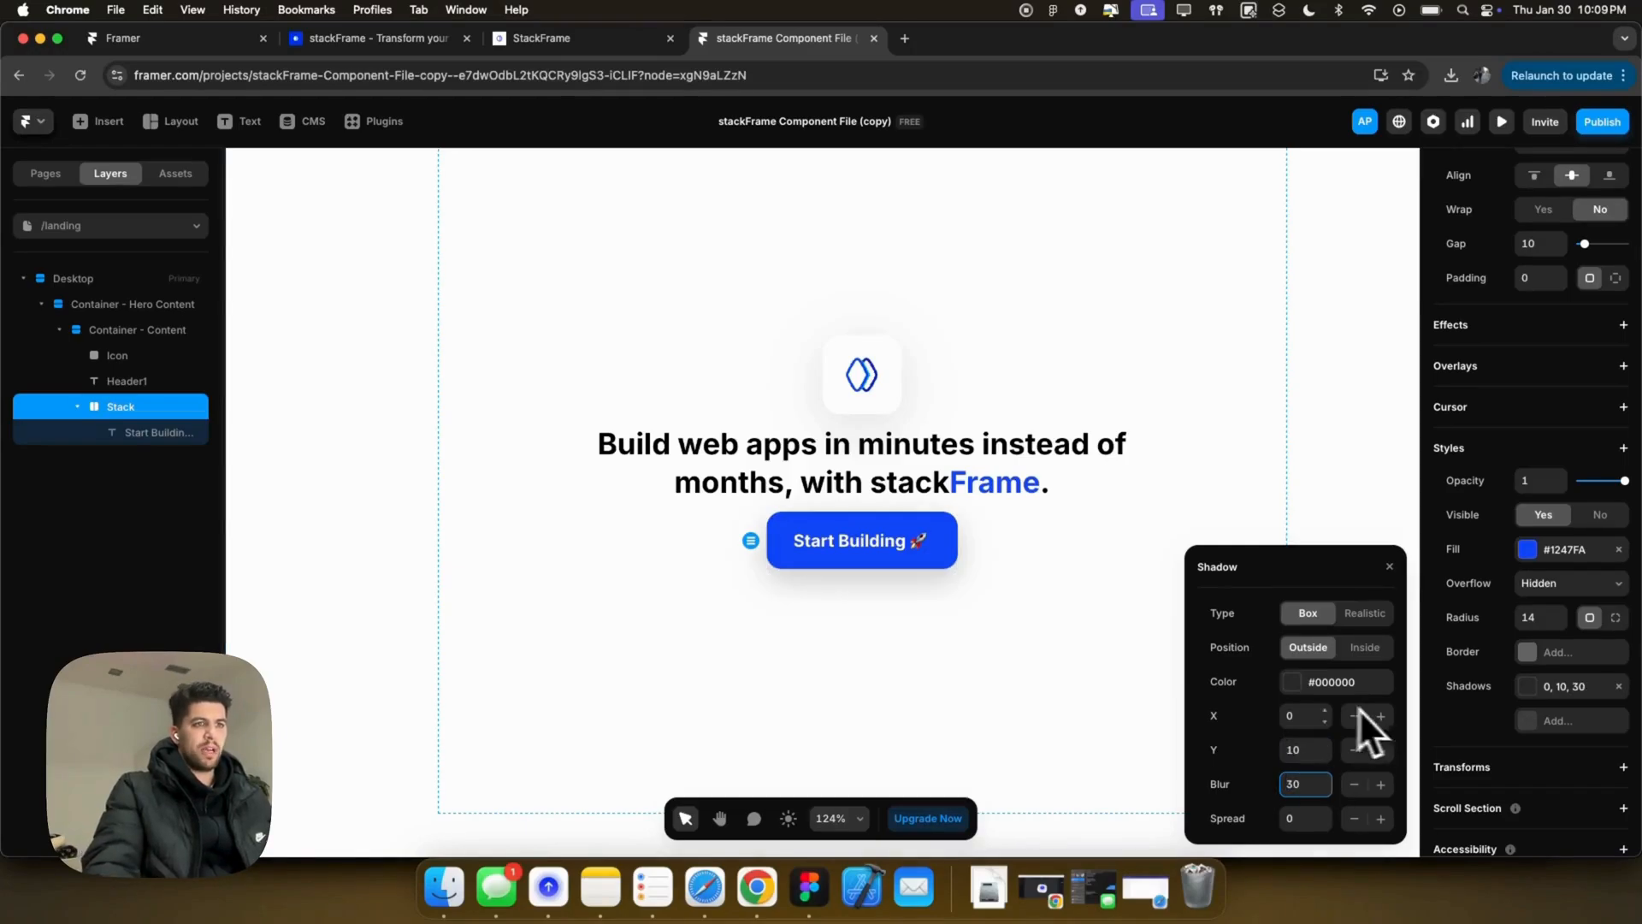
left_click(1294, 683)
left_click(1251, 751)
type("#1247FA")
key("Tab")
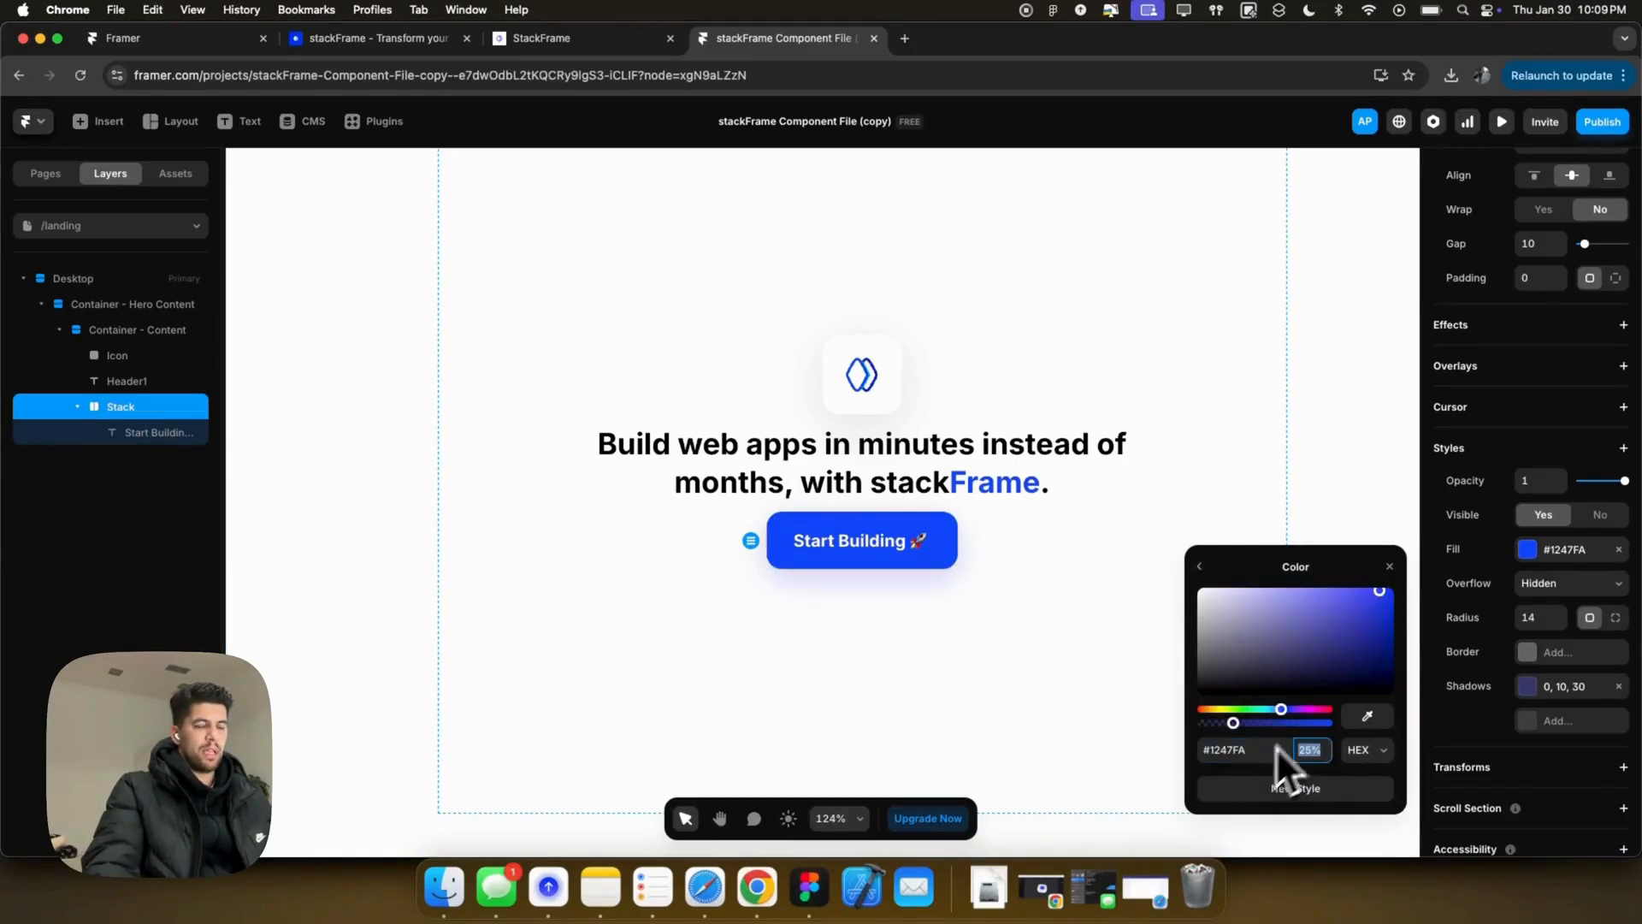
left_click(1389, 568)
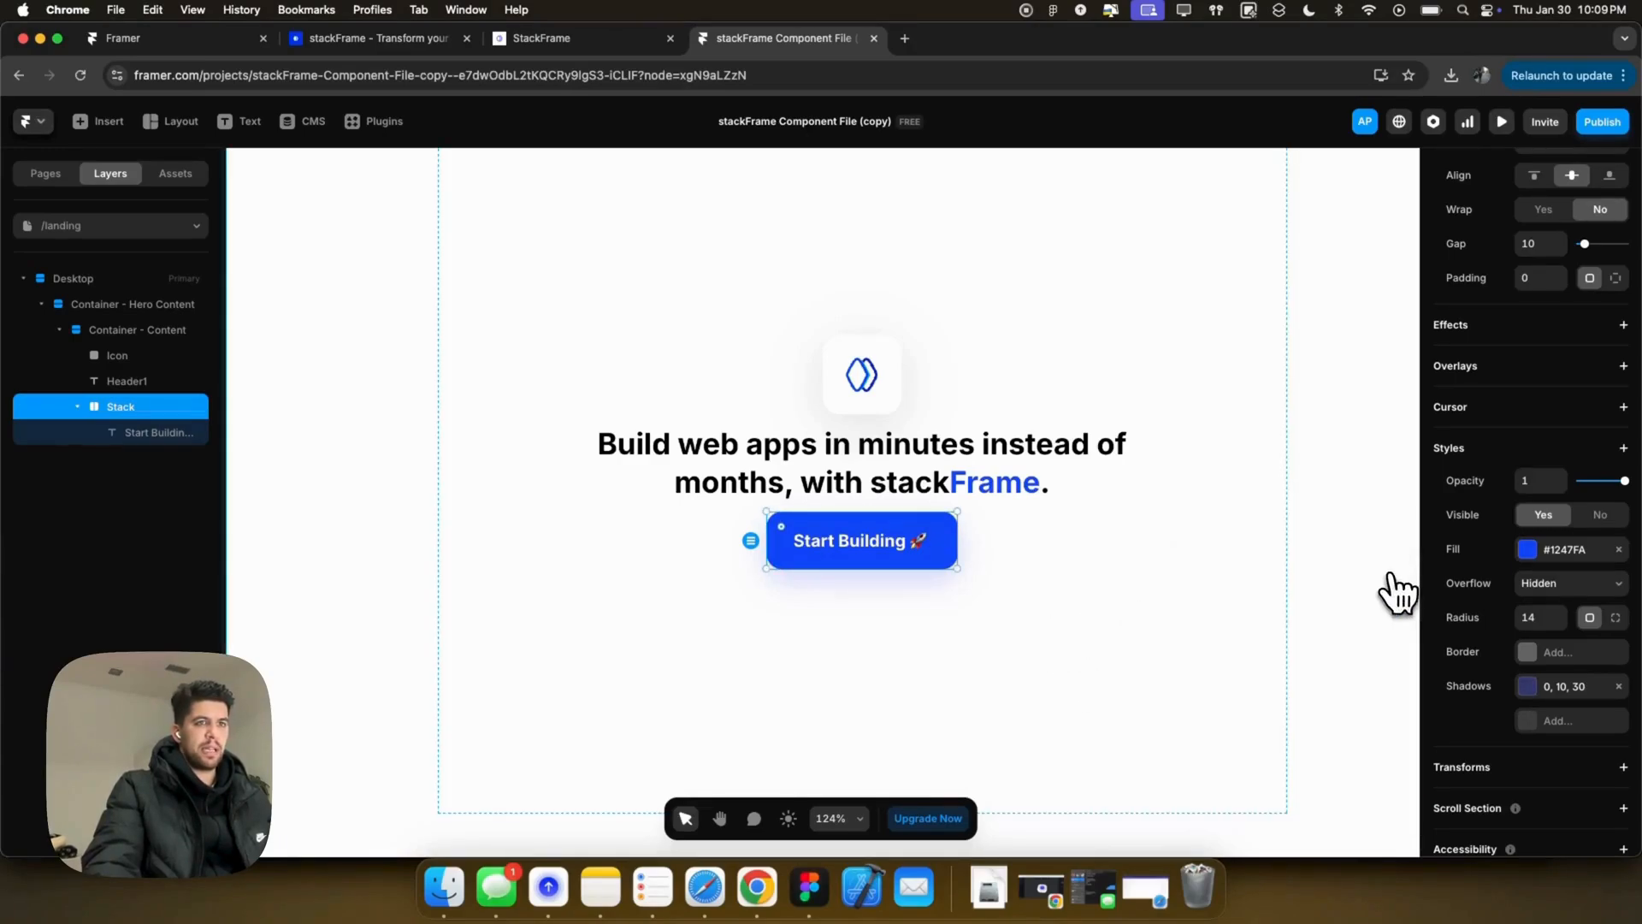
Step: Add a 2 px solid border to the button at 75% colour opacity
left_click(1540, 654)
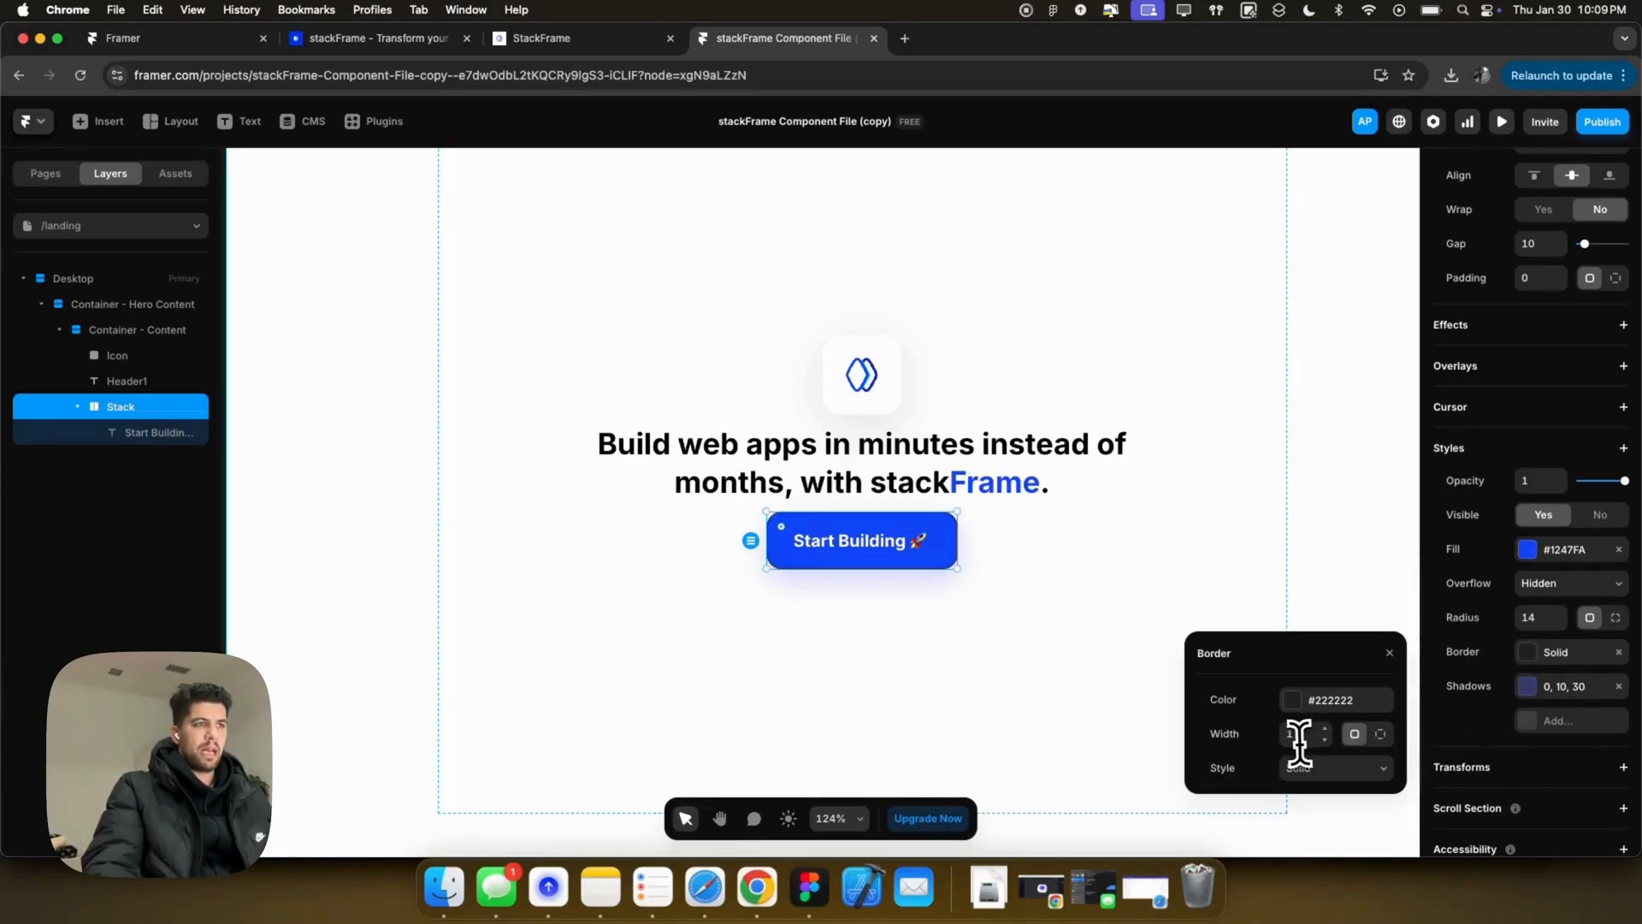
key("Tab")
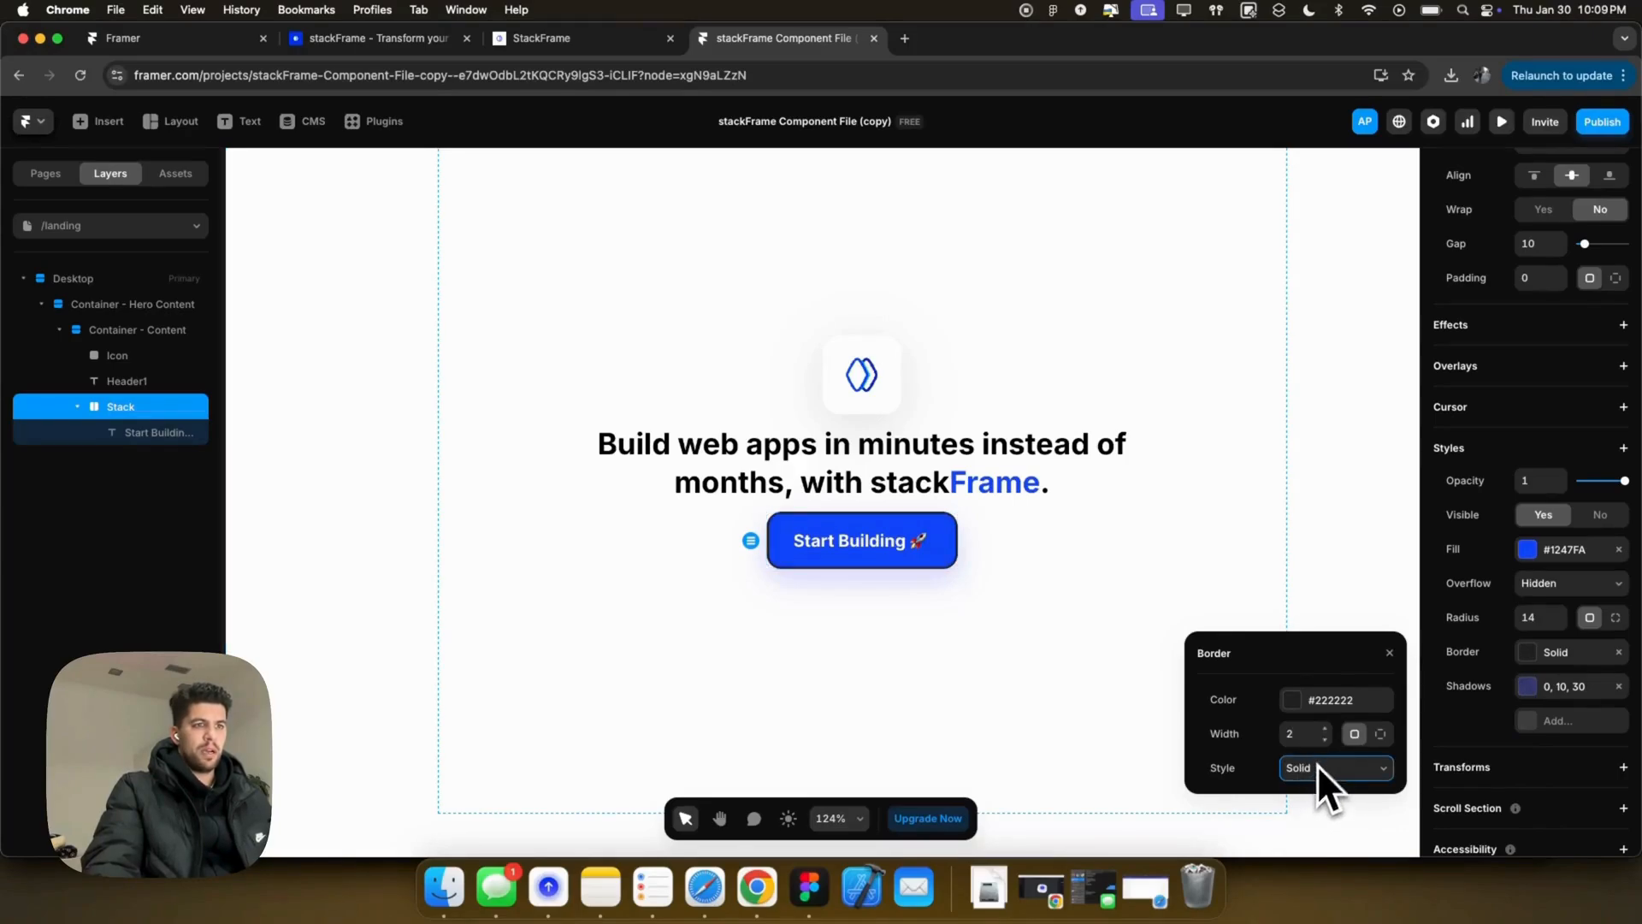
left_click(1312, 701)
left_click(1318, 780)
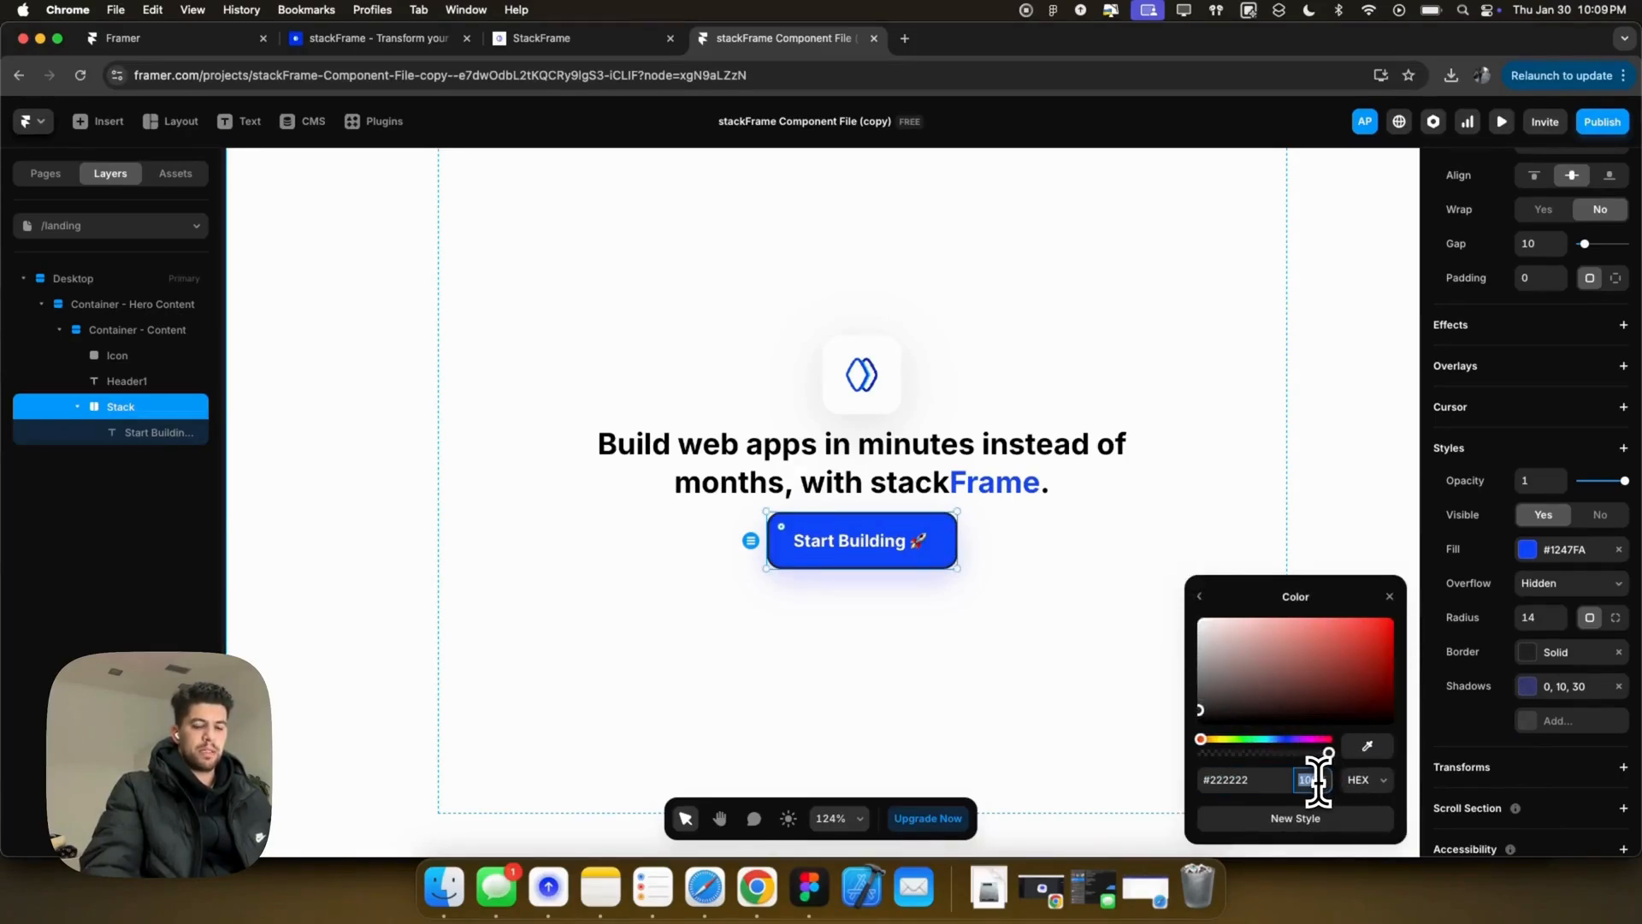
type("75")
key("Return")
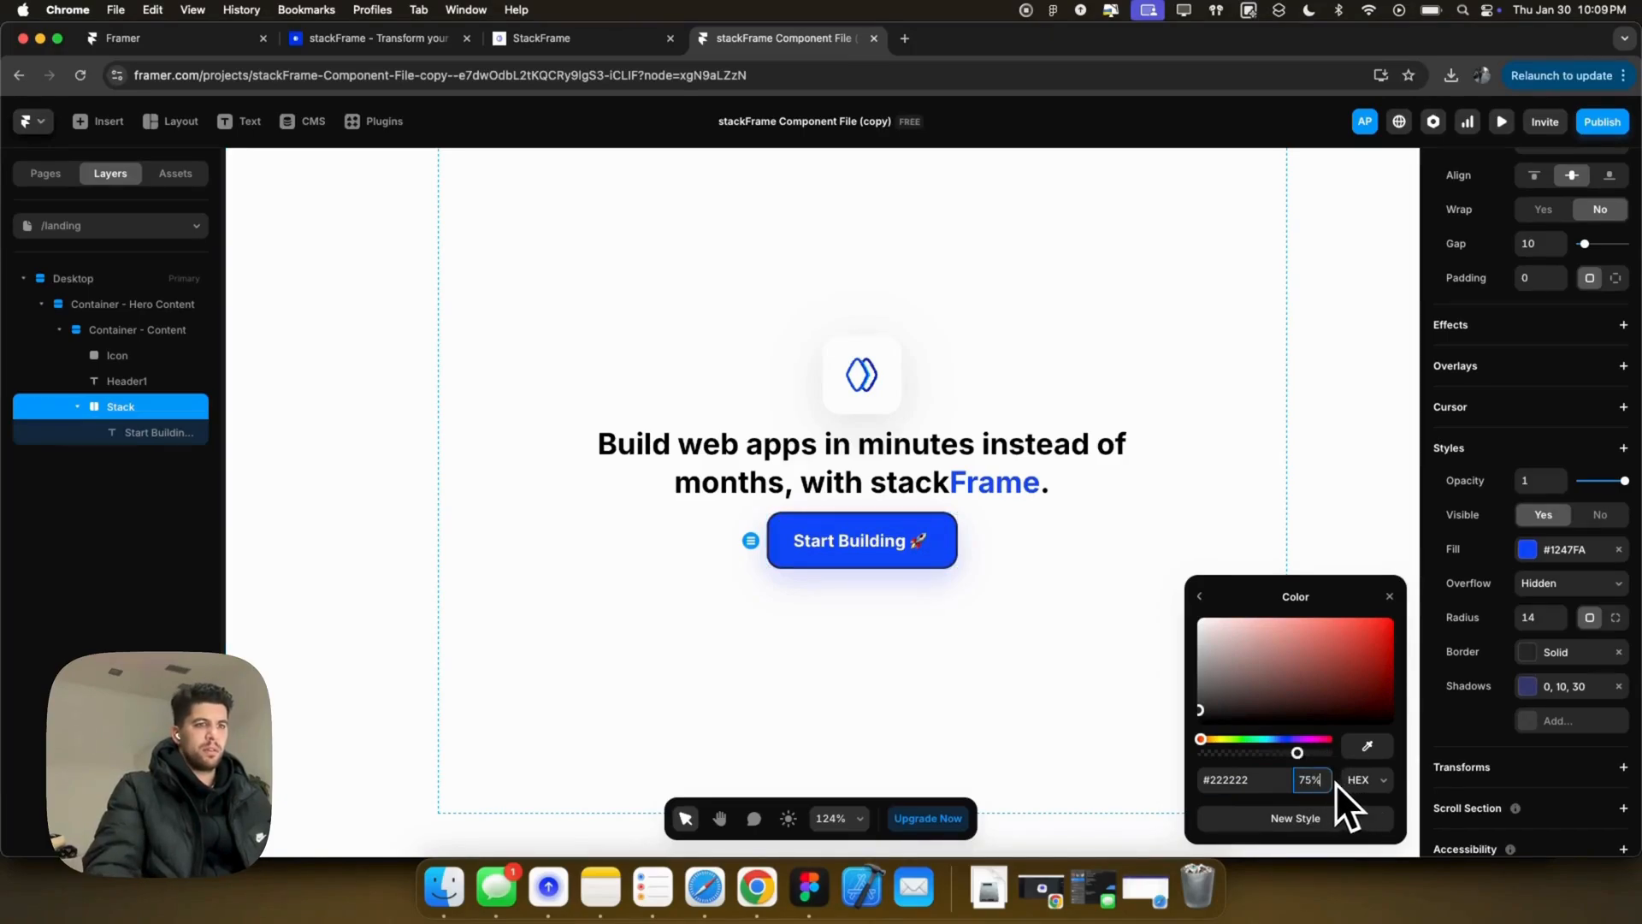
type("50")
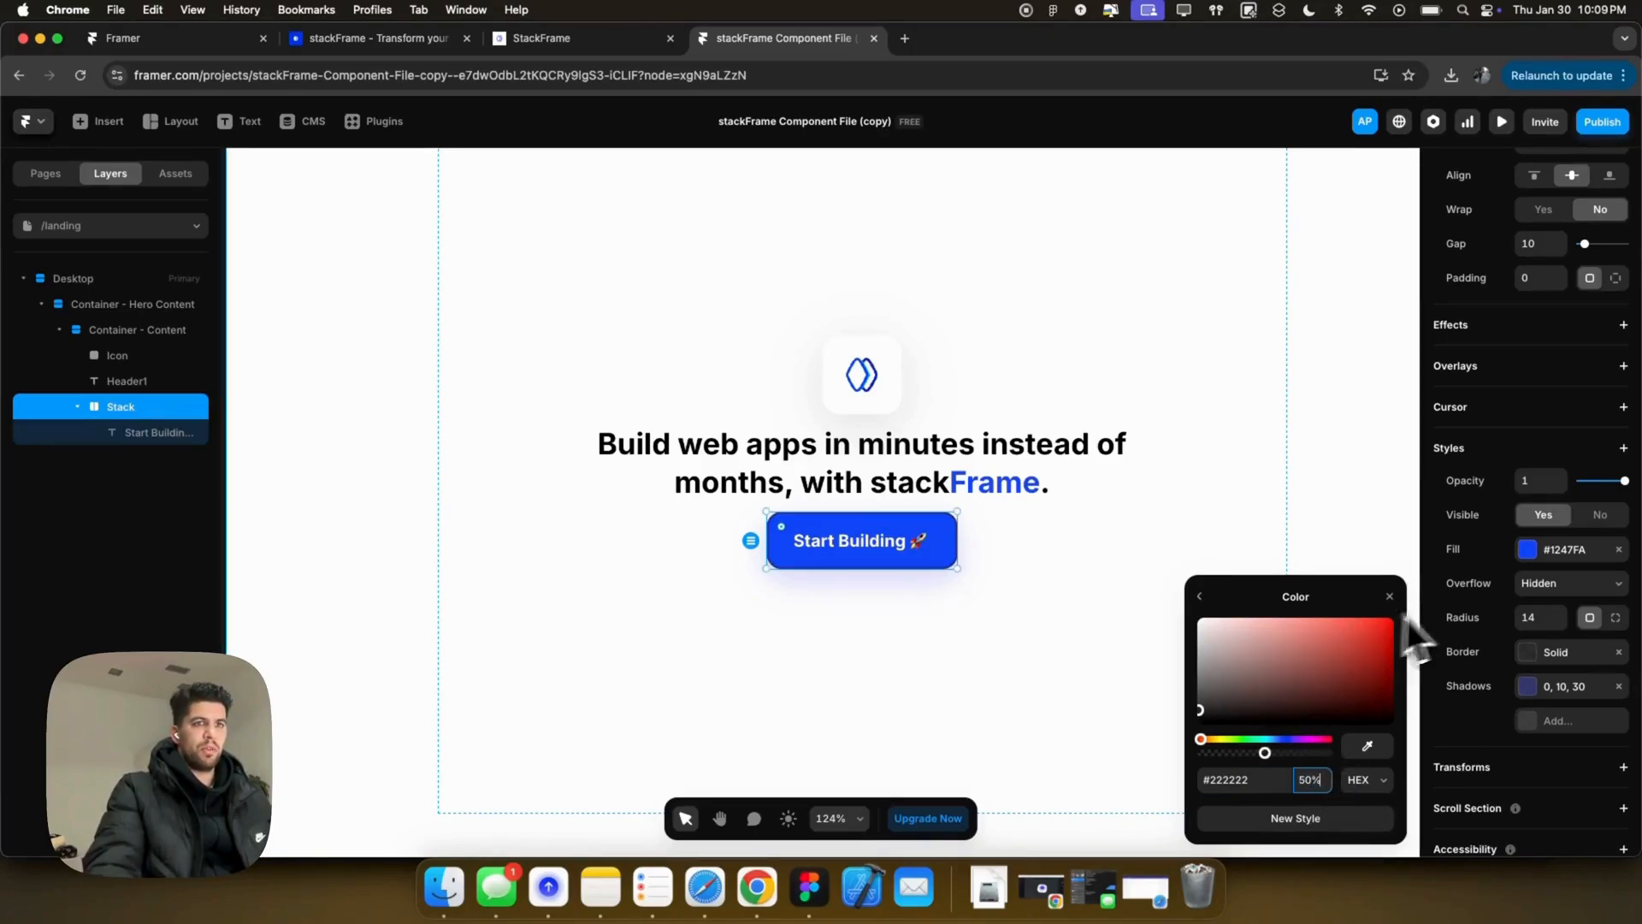
left_click(1412, 603)
Step: Set the button's overflow to Visible
left_click(1585, 588)
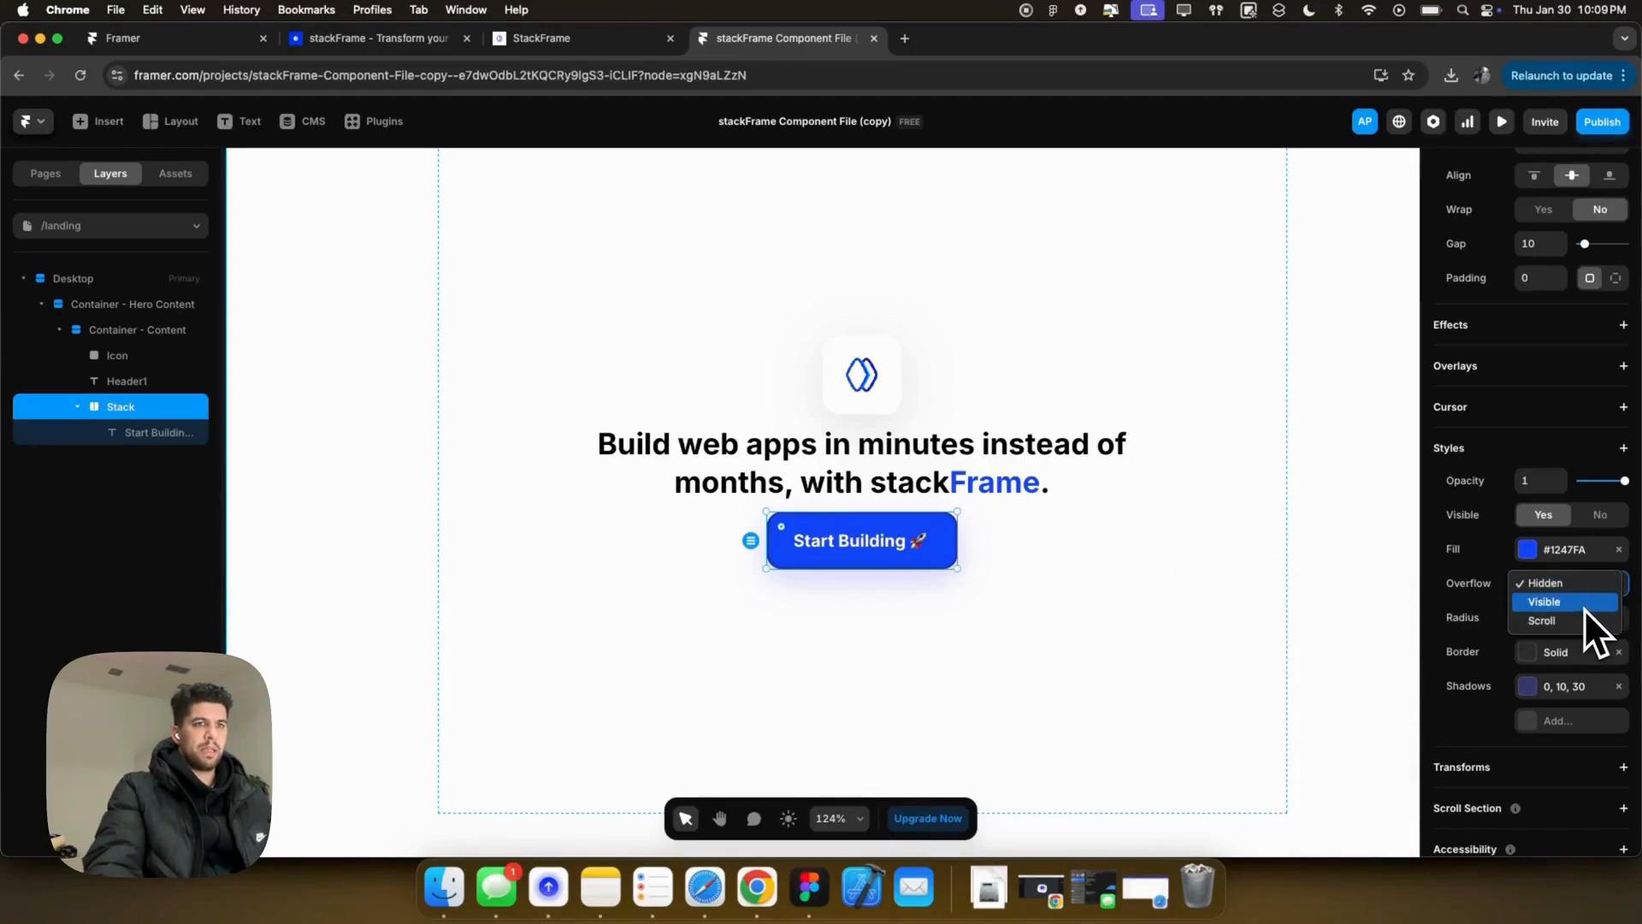
left_click(1574, 602)
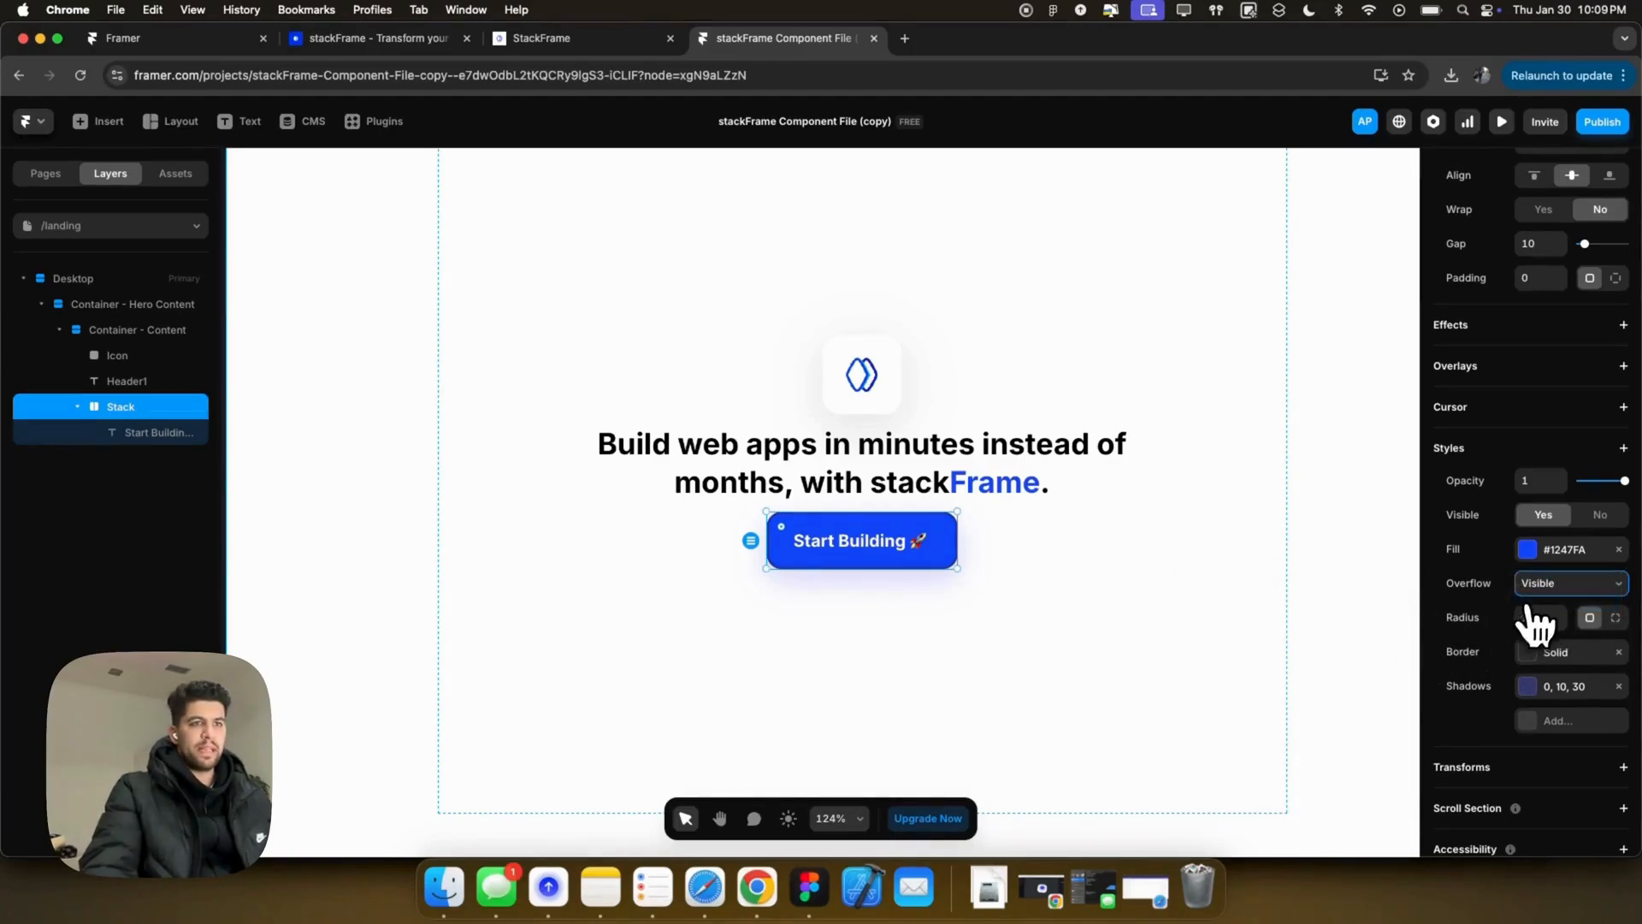
left_click(1544, 563)
scroll(826, 541, "up", 5)
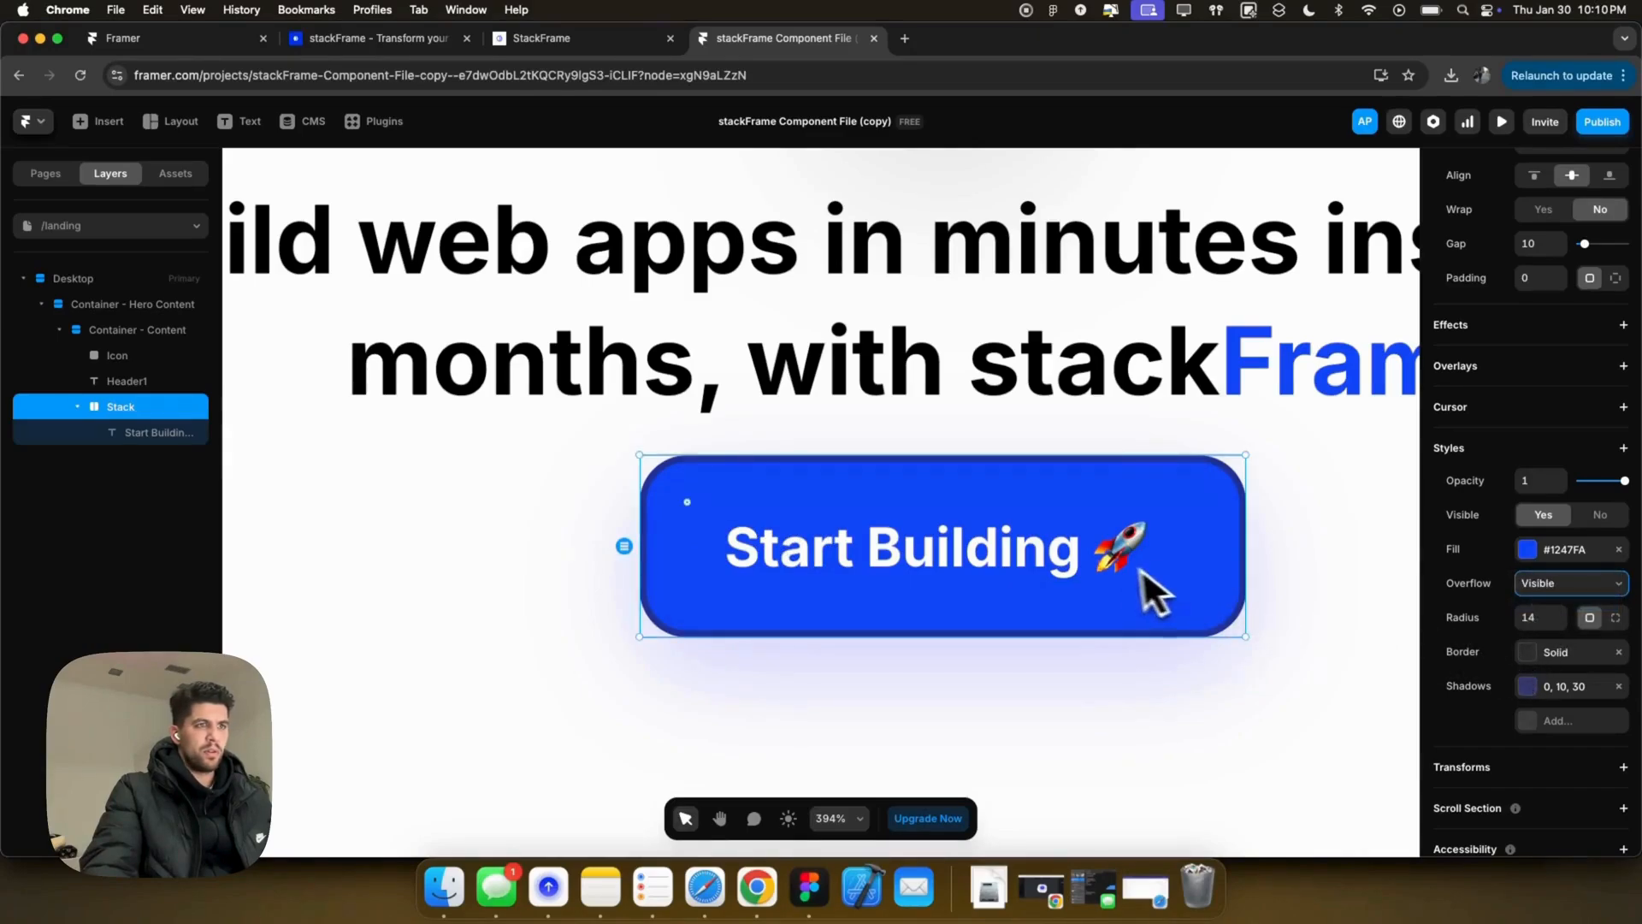
scroll(1258, 568, "down", 3)
scroll(1259, 567, "right", 3)
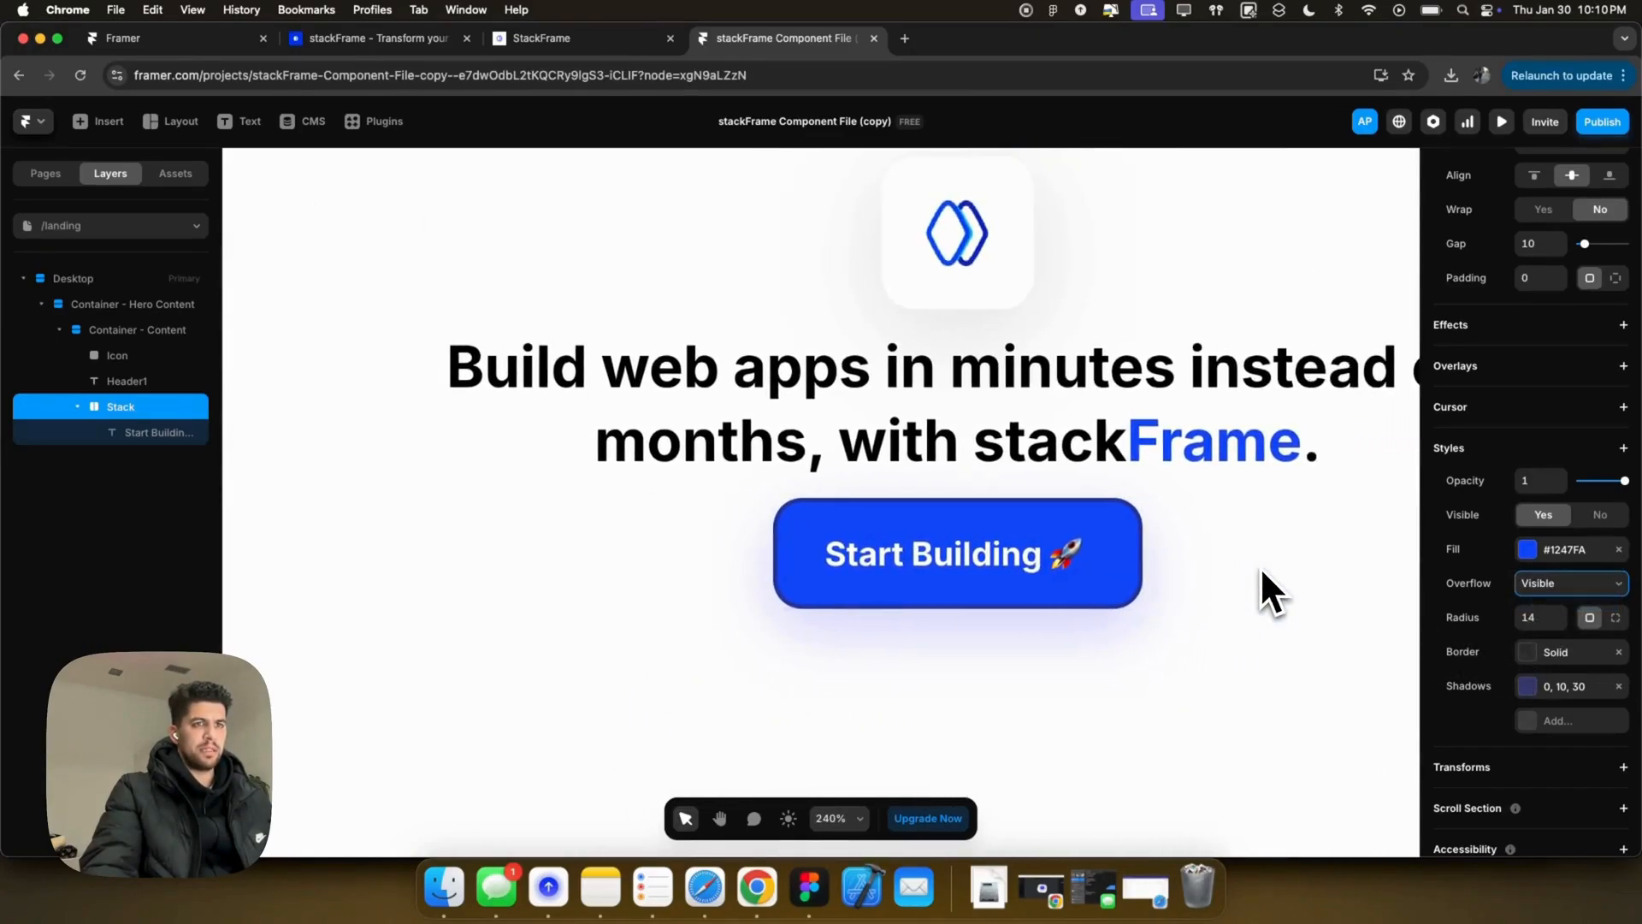
left_click(1360, 588)
left_click(1033, 546)
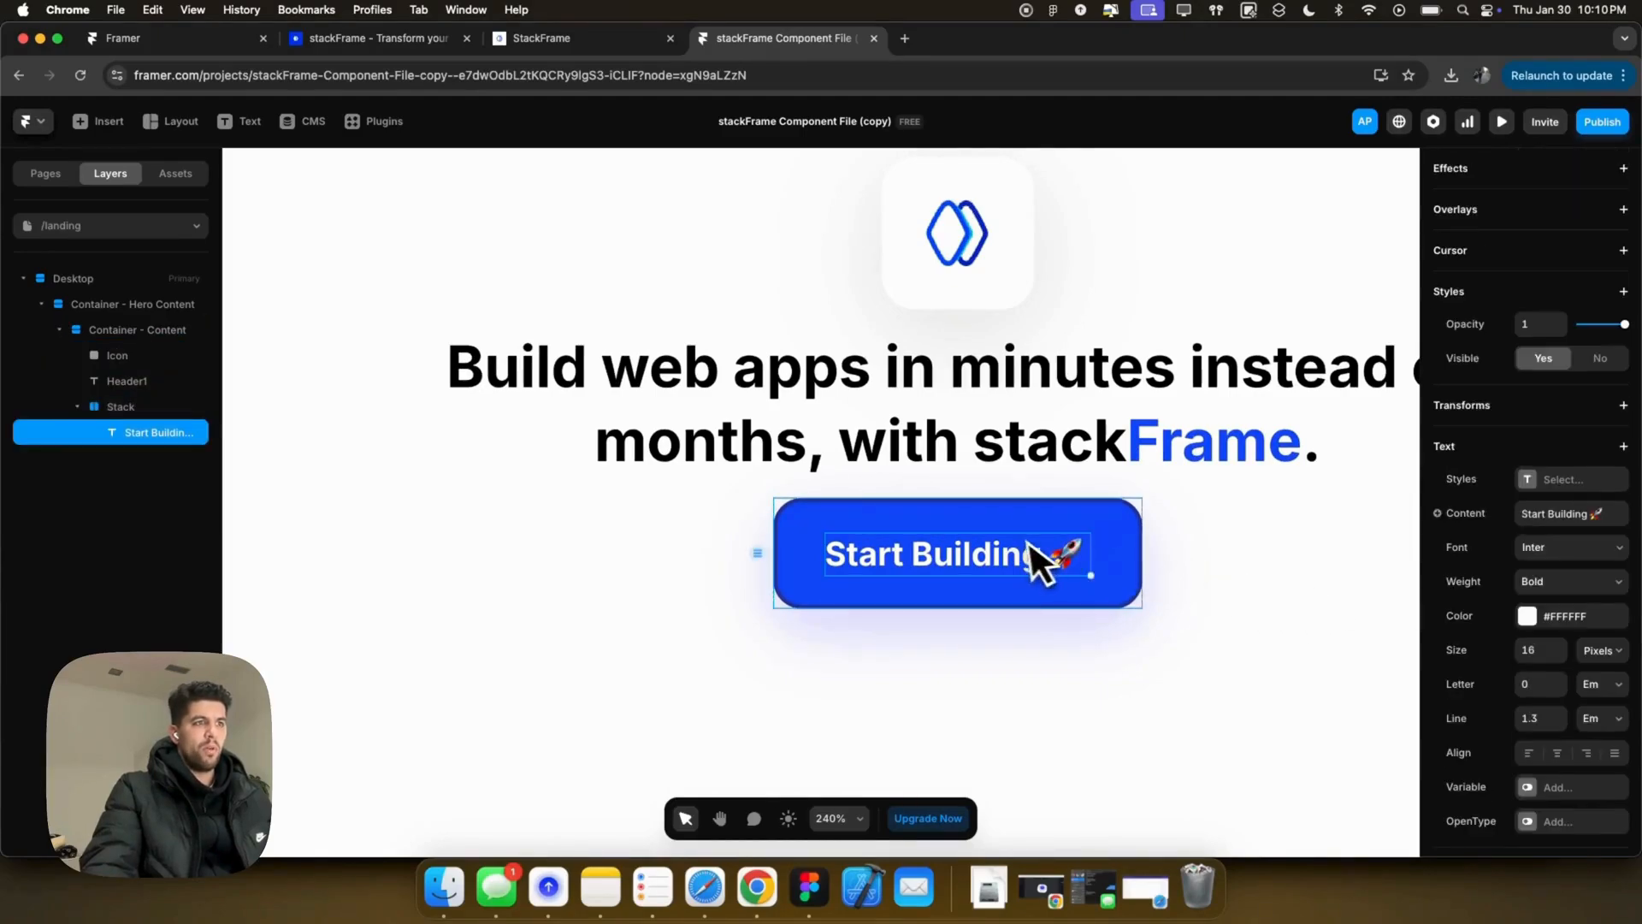
left_click(1112, 523)
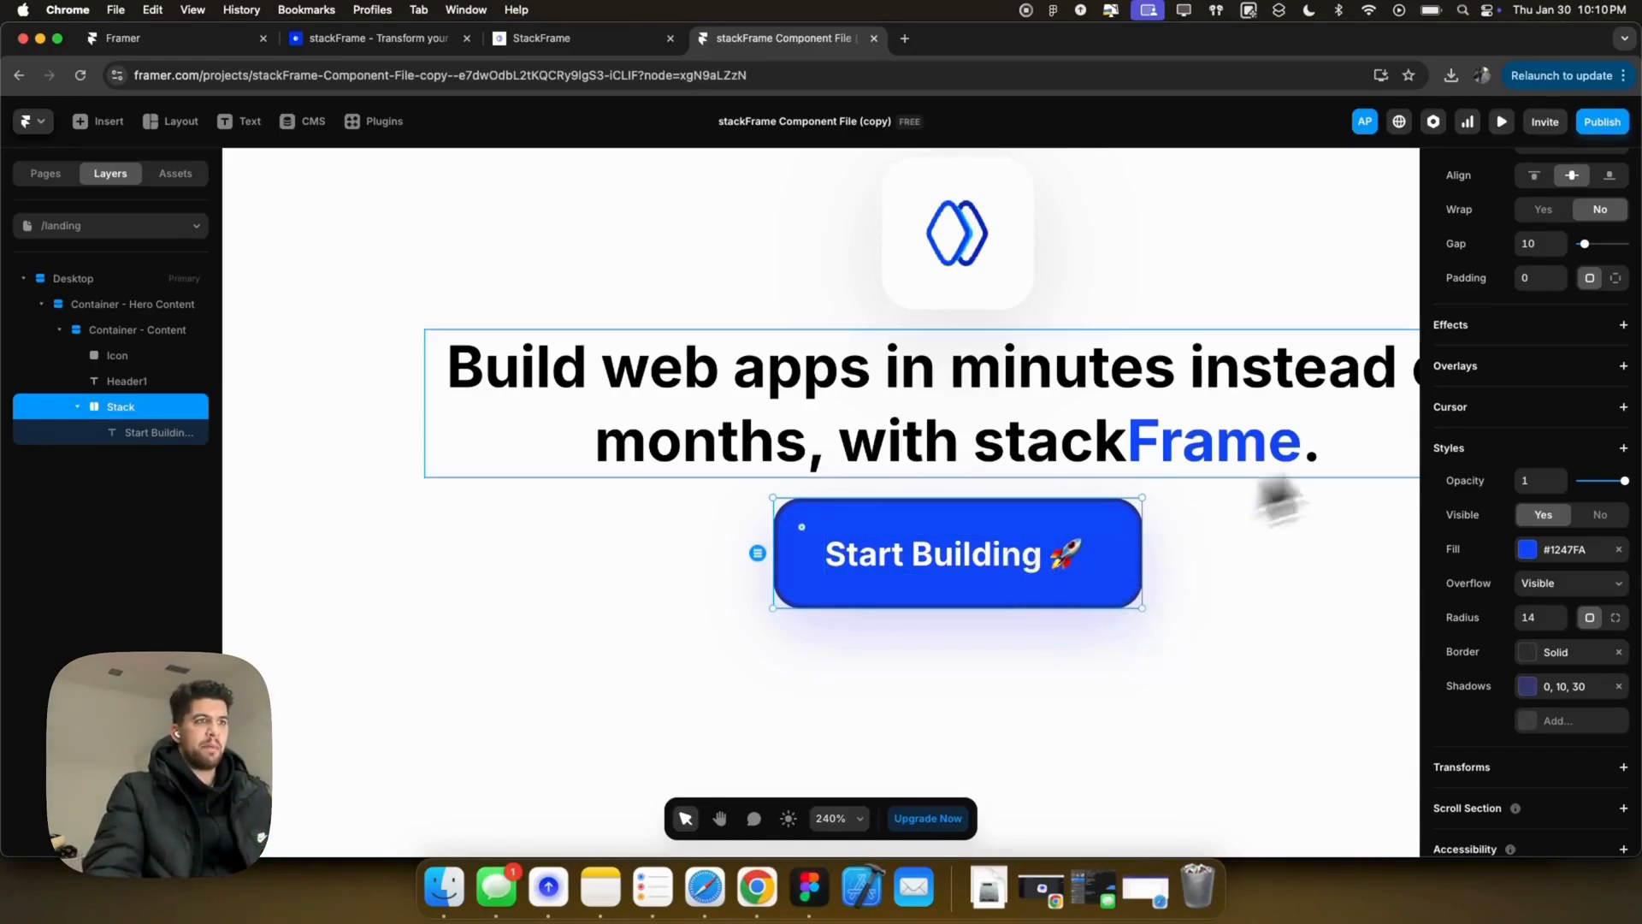
Step: Make the Start Building label absolutely positioned and drag it left out of the button
scroll(1539, 377, "up", 5)
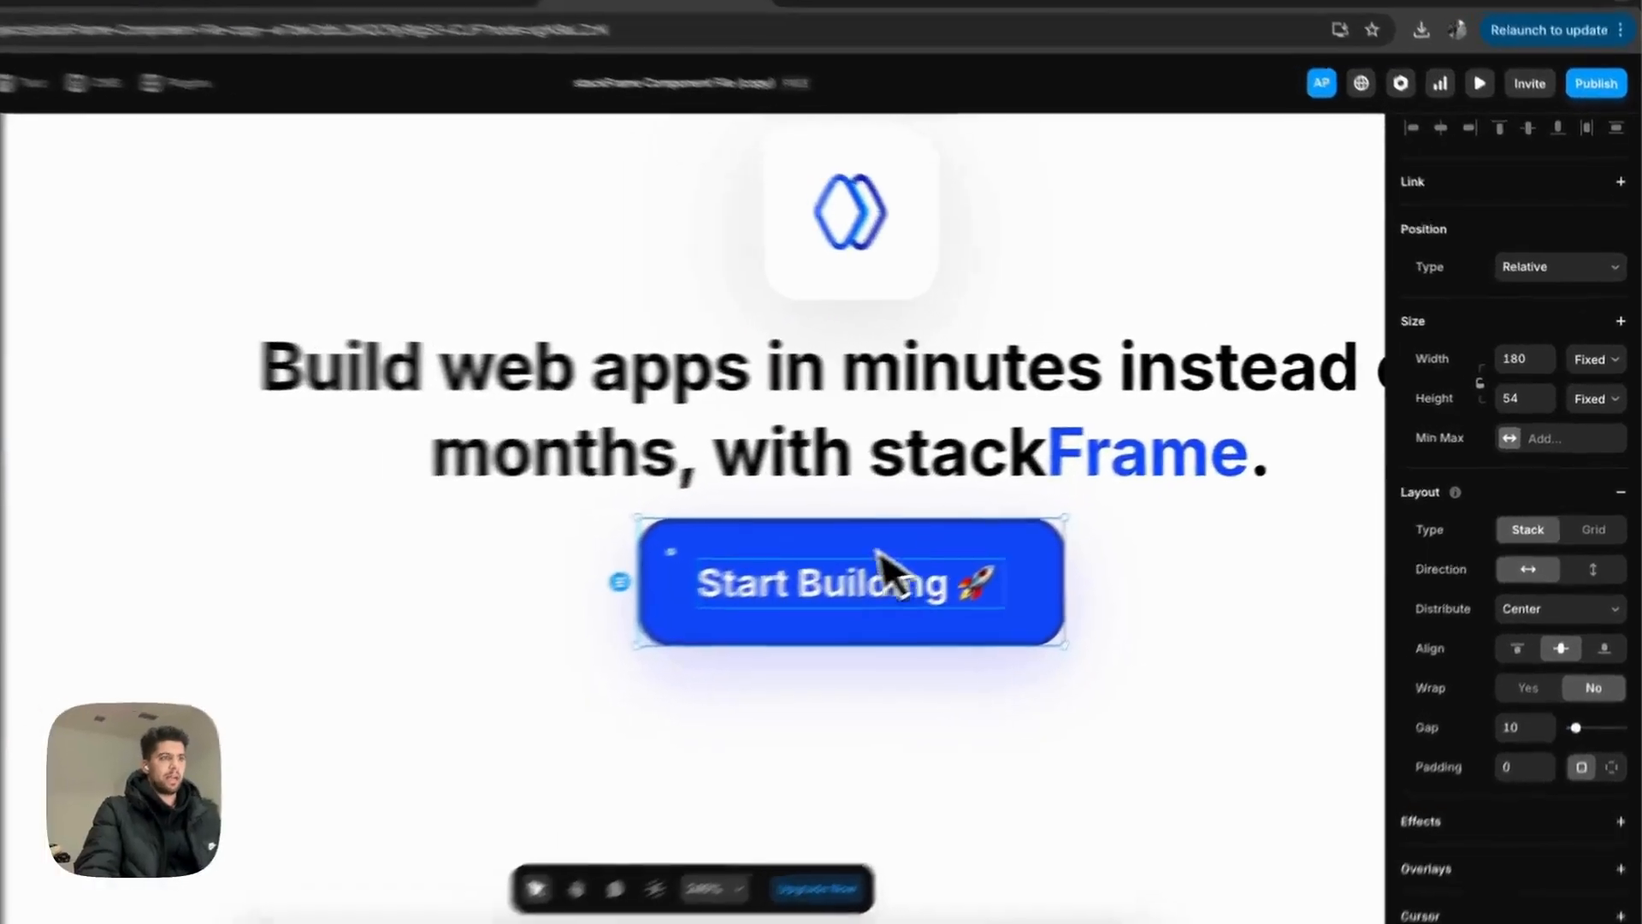
left_click(1300, 419)
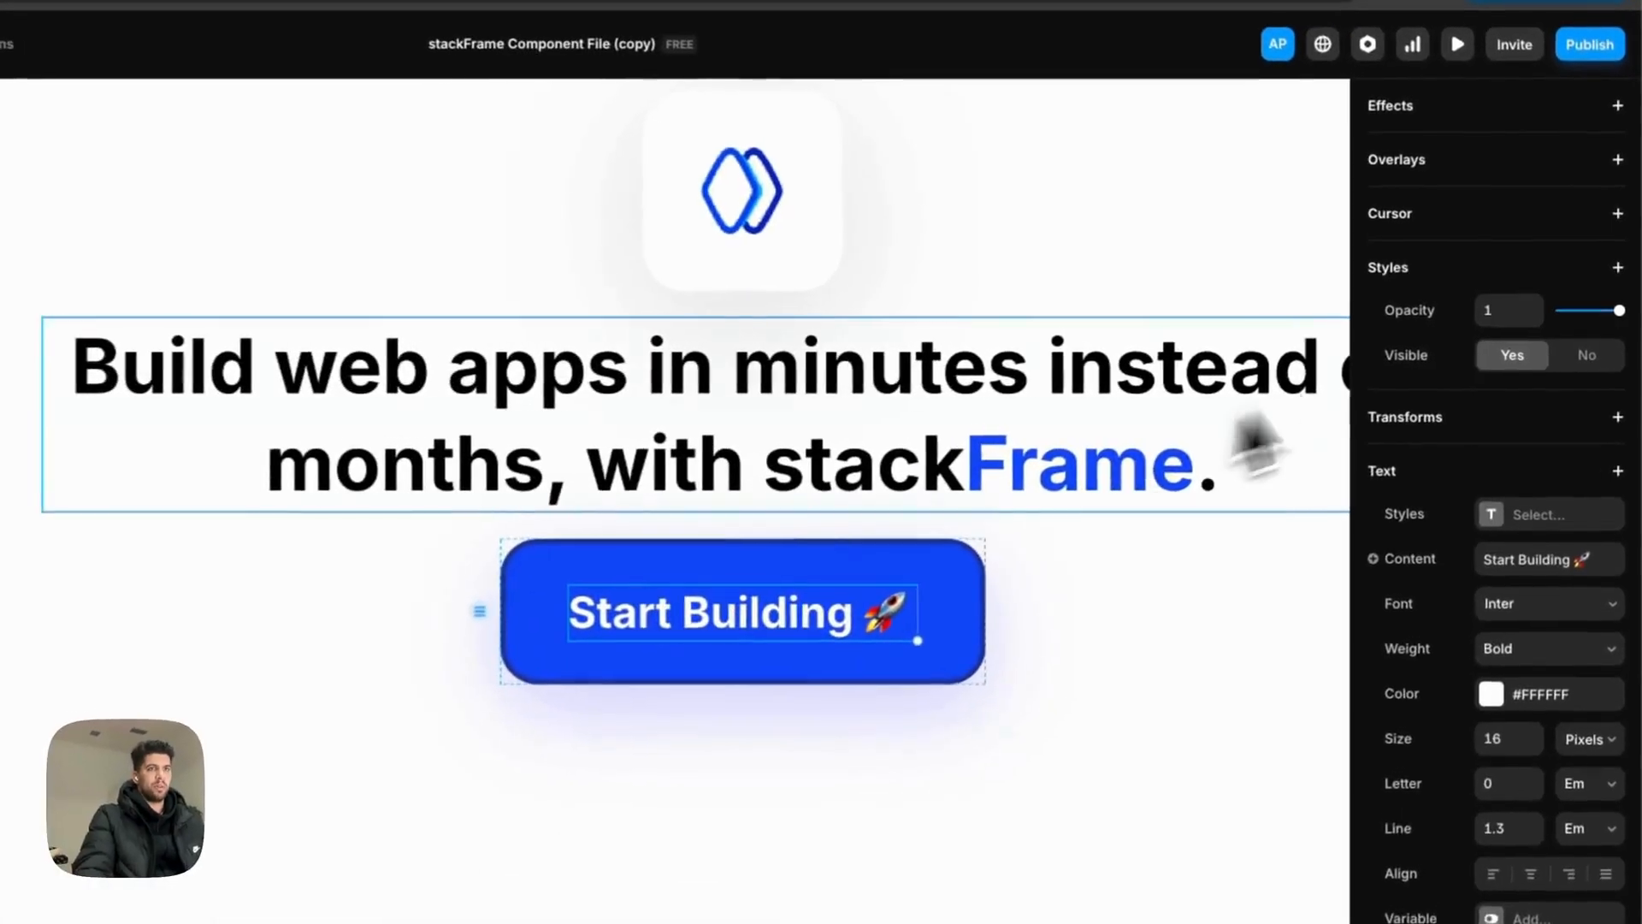
scroll(1516, 368, "up", 5)
left_click(1540, 267)
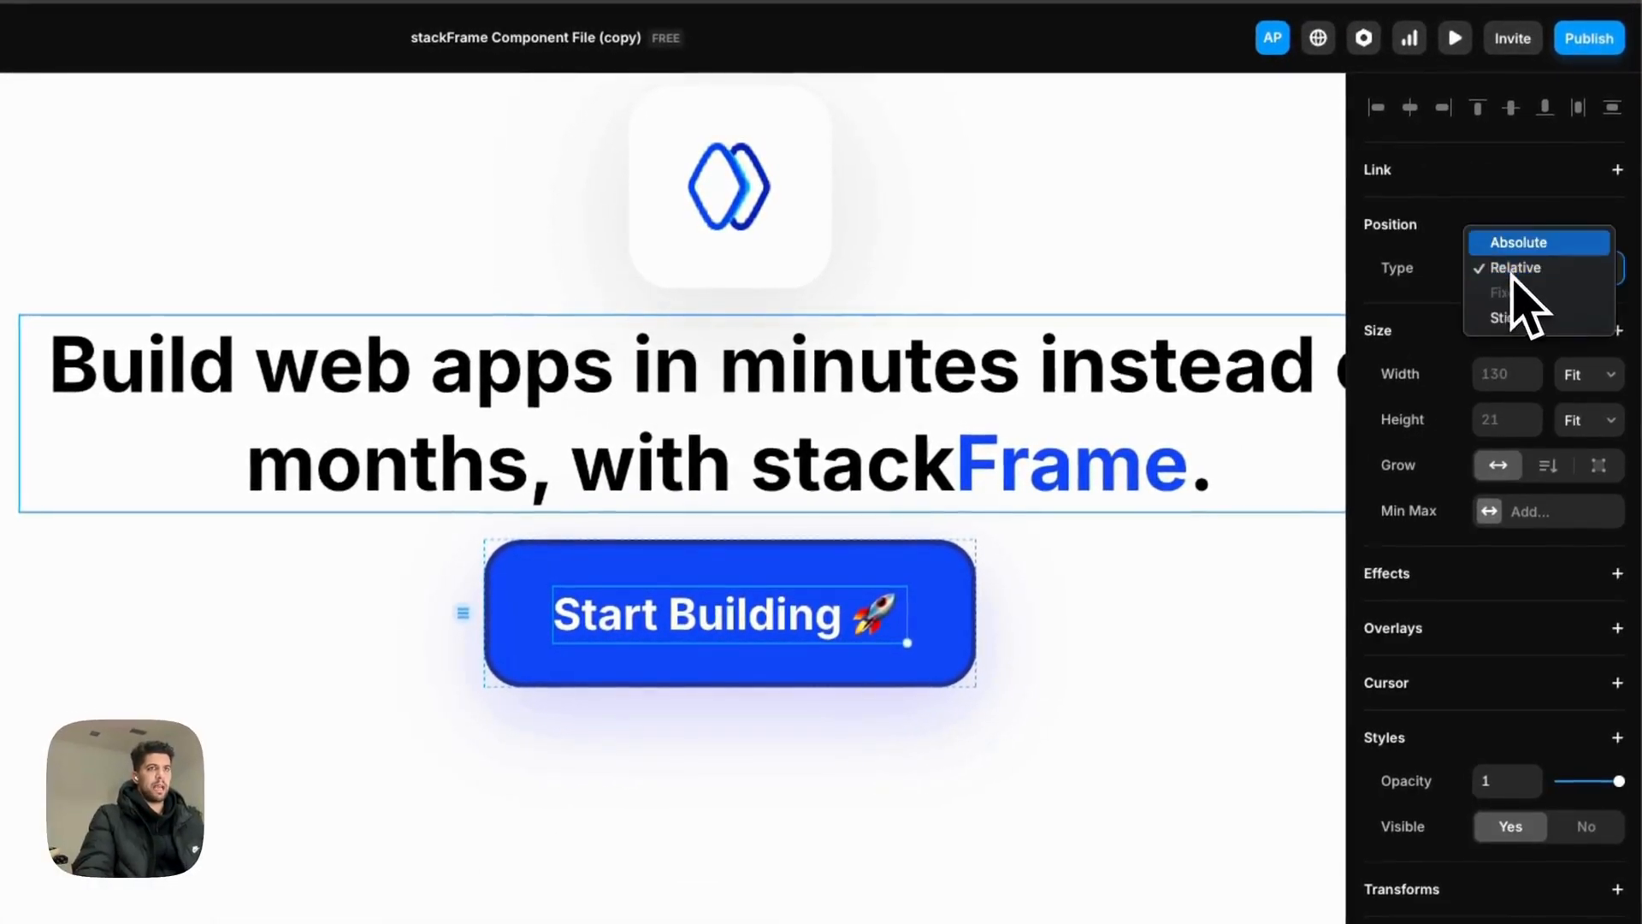
left_click(1519, 242)
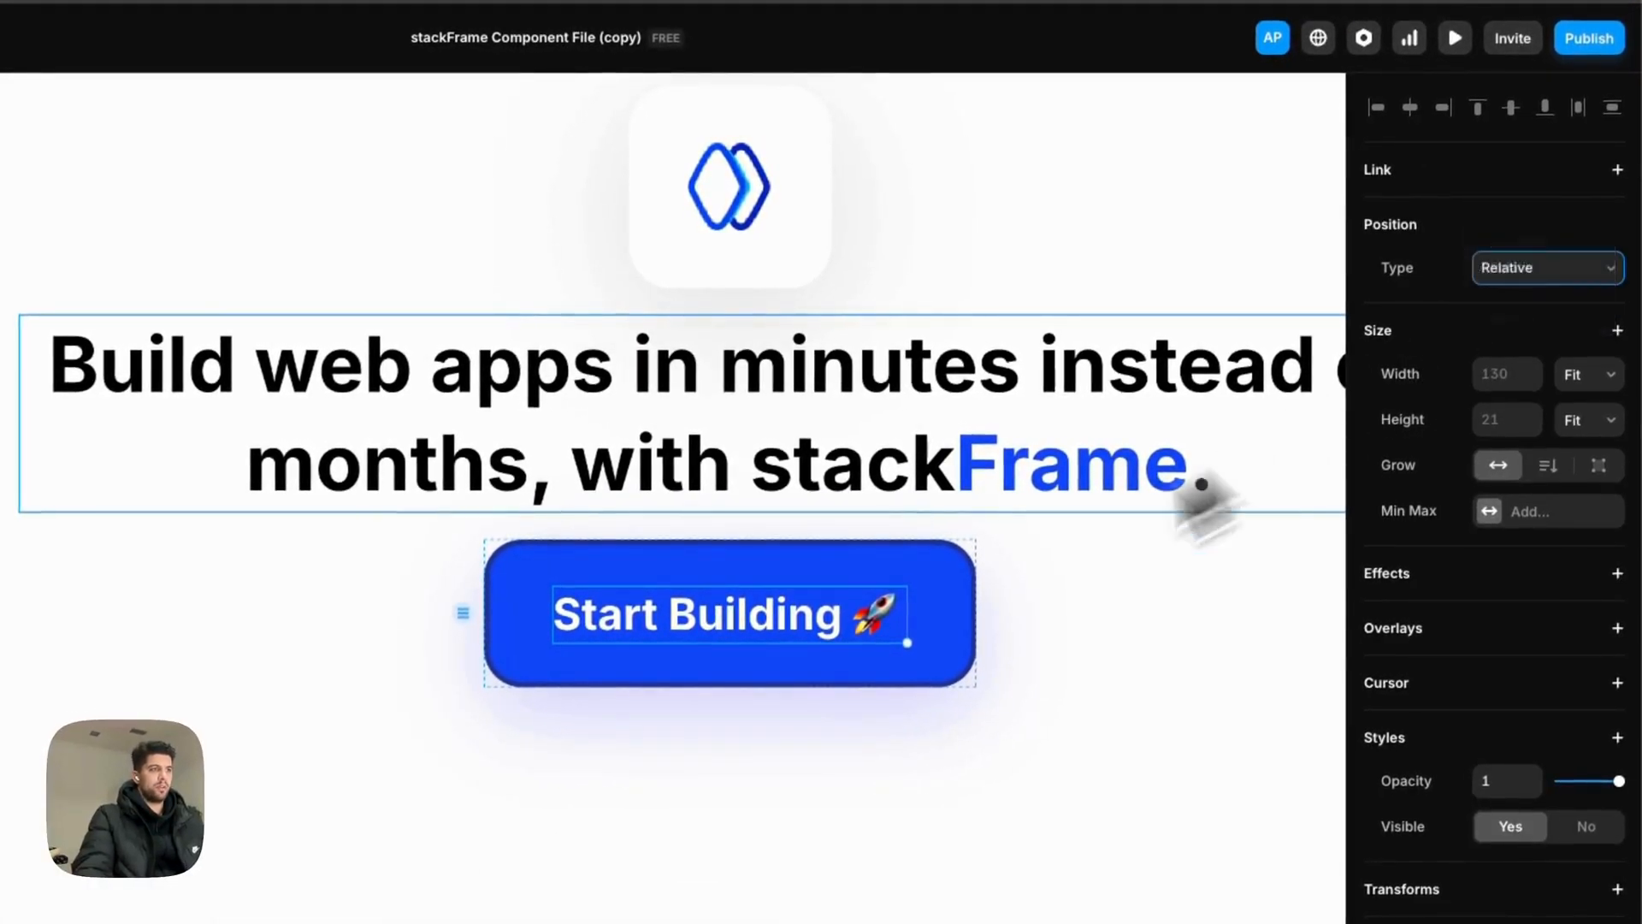
left_click_drag(722, 653, 514, 653)
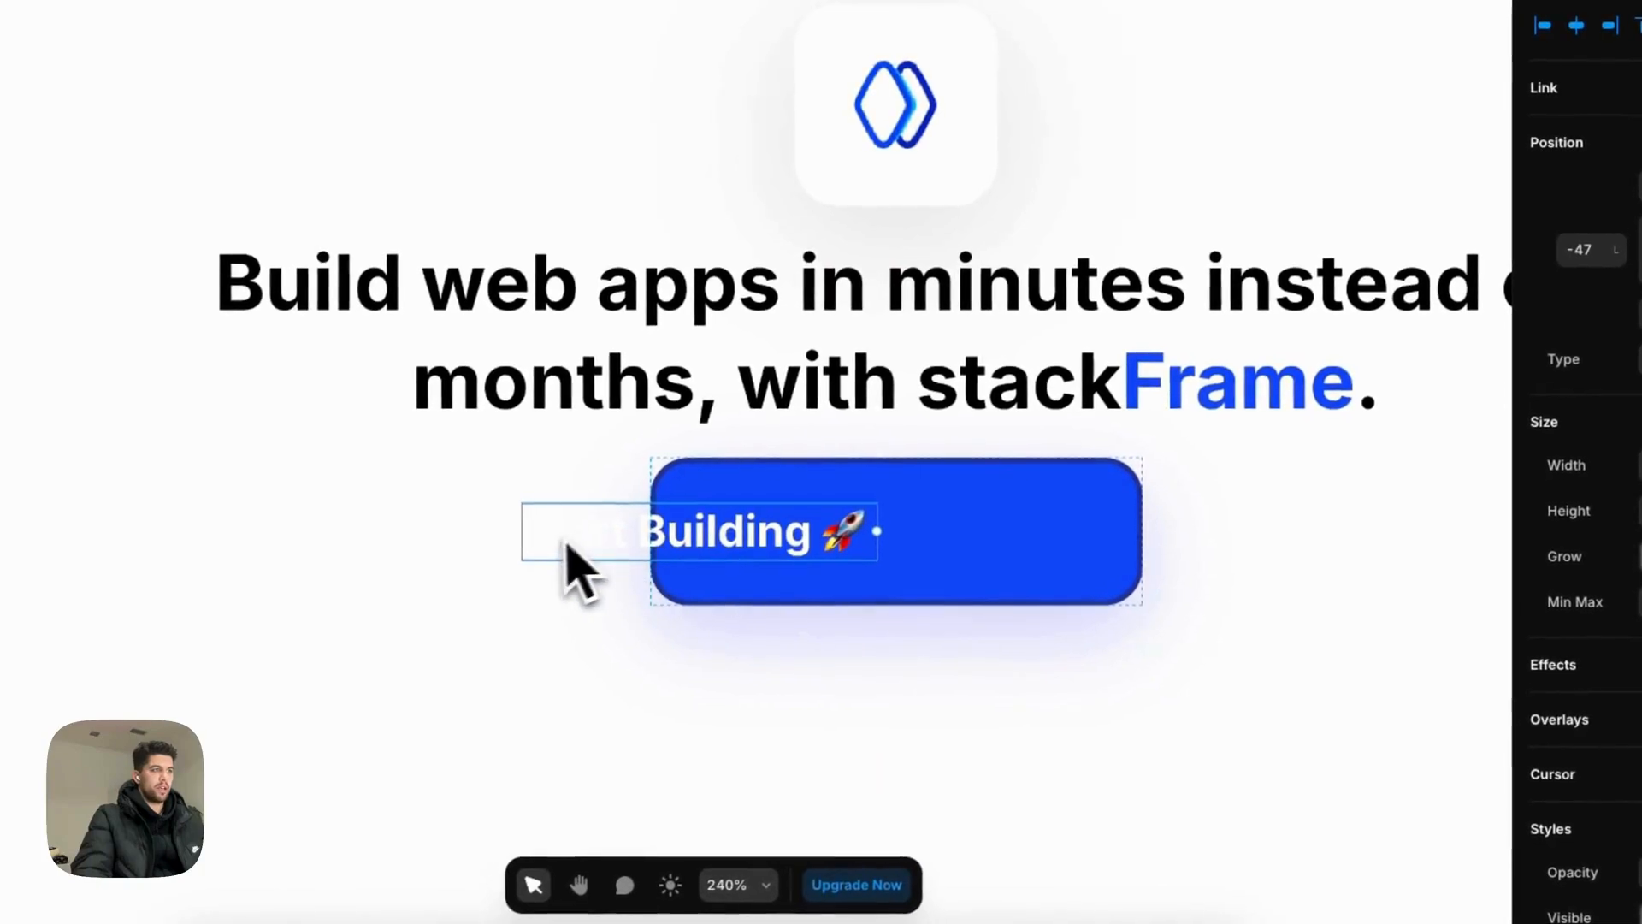
scroll(569, 552, "down", 2)
scroll(569, 552, "up", 5)
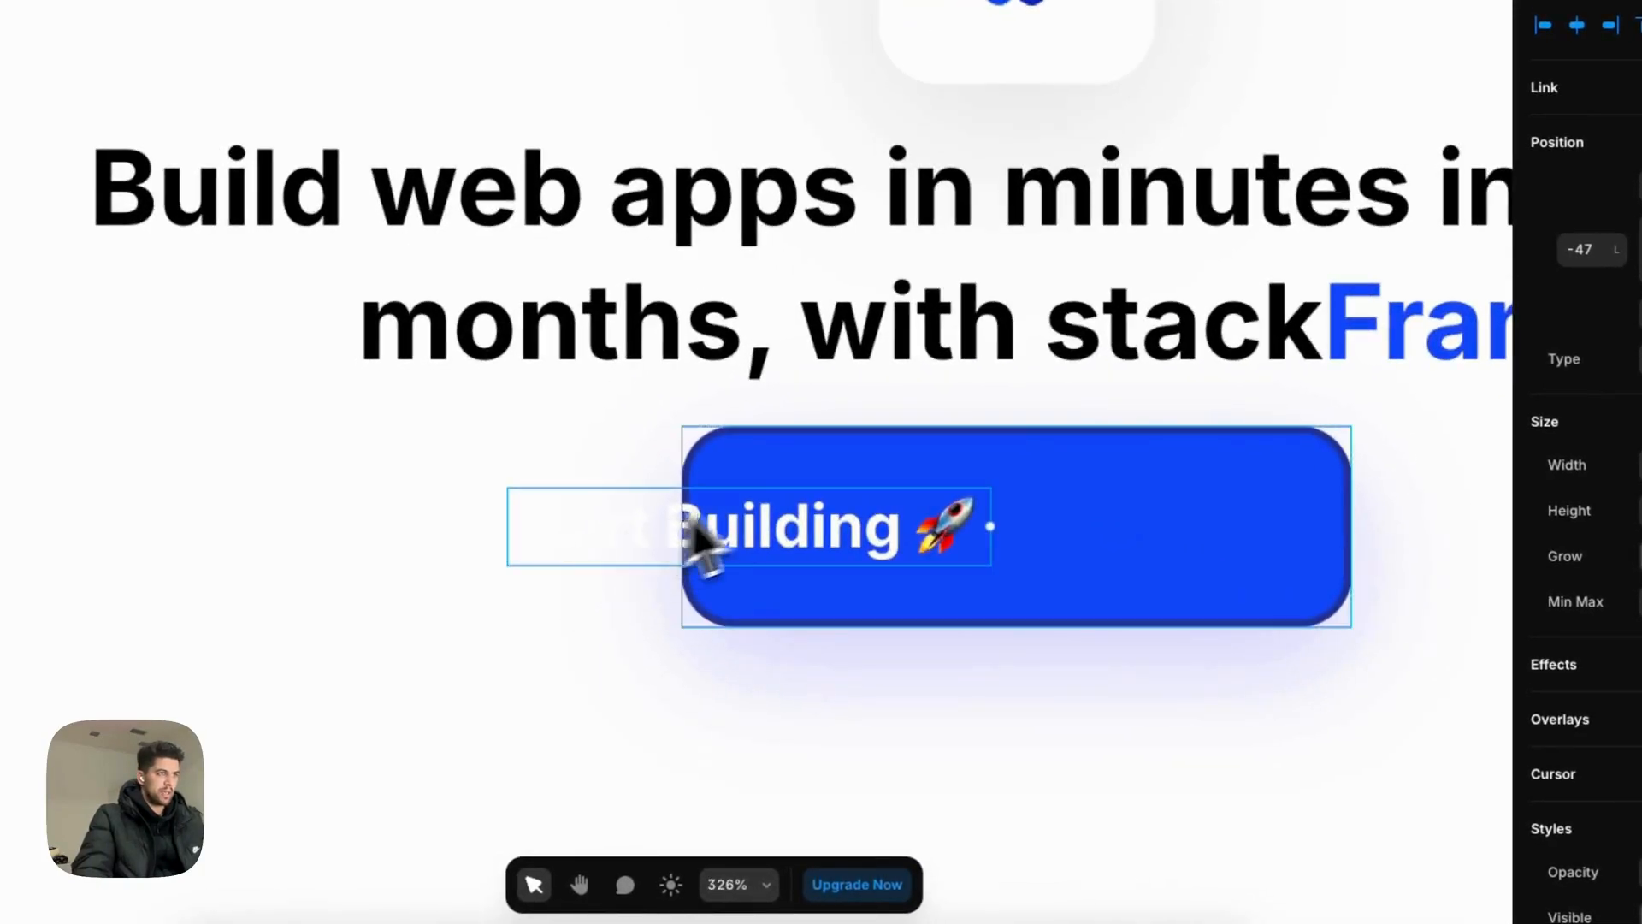
Step: Set the button stack's overflow to Hidden and undo the label move so it's centred again
left_click(806, 488)
scroll(1530, 581, "down", 5)
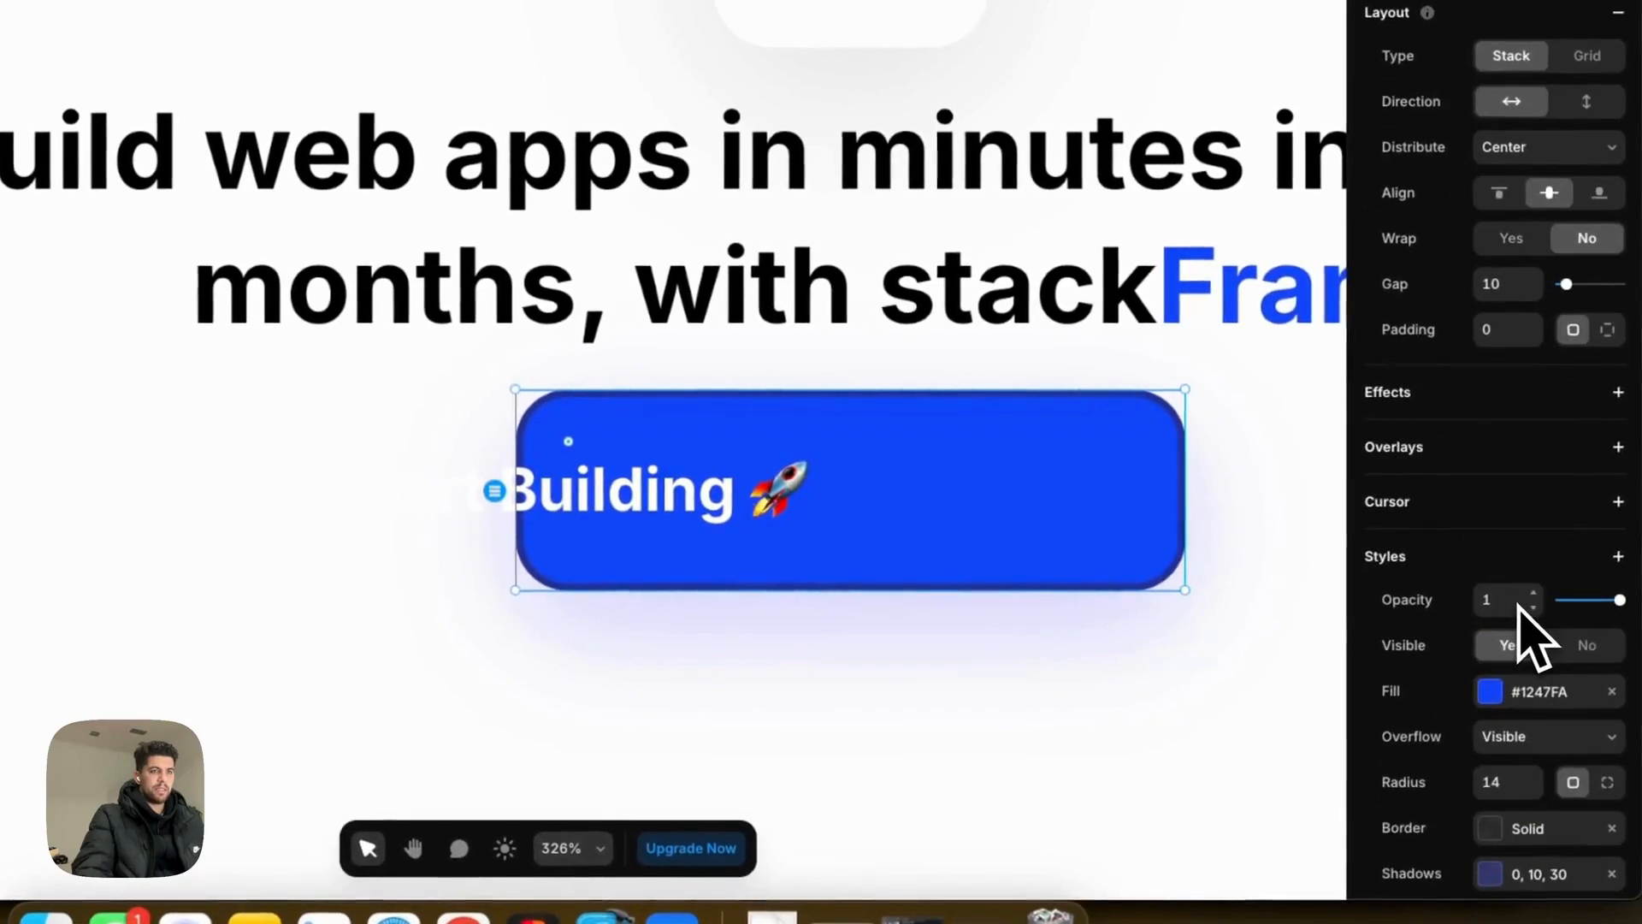
left_click(1530, 662)
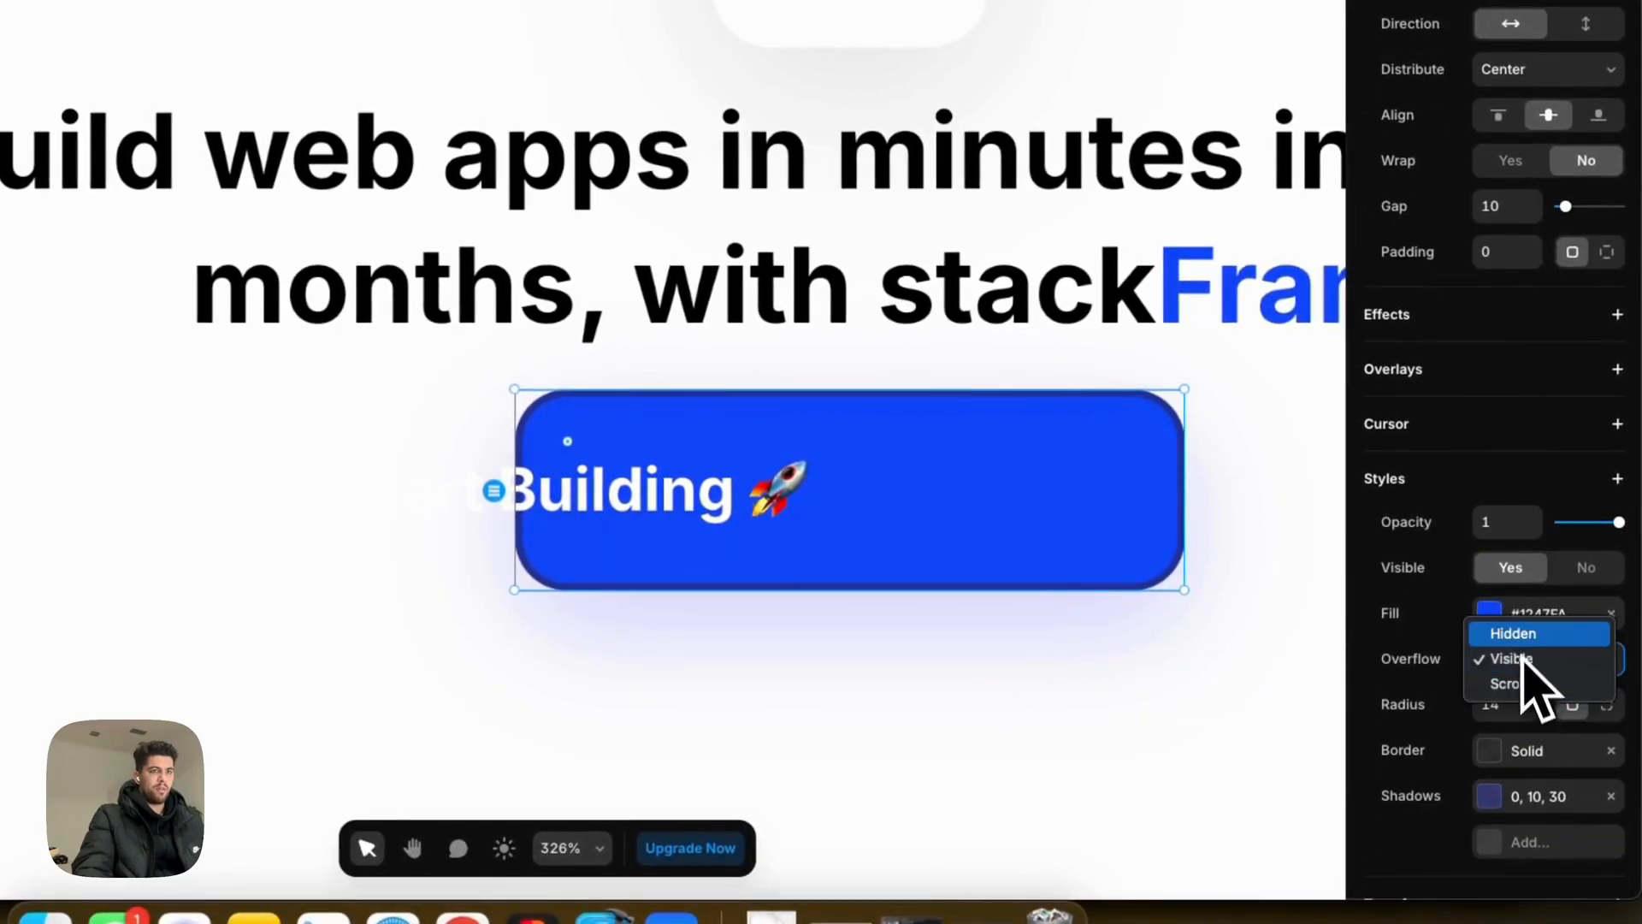
left_click(1531, 634)
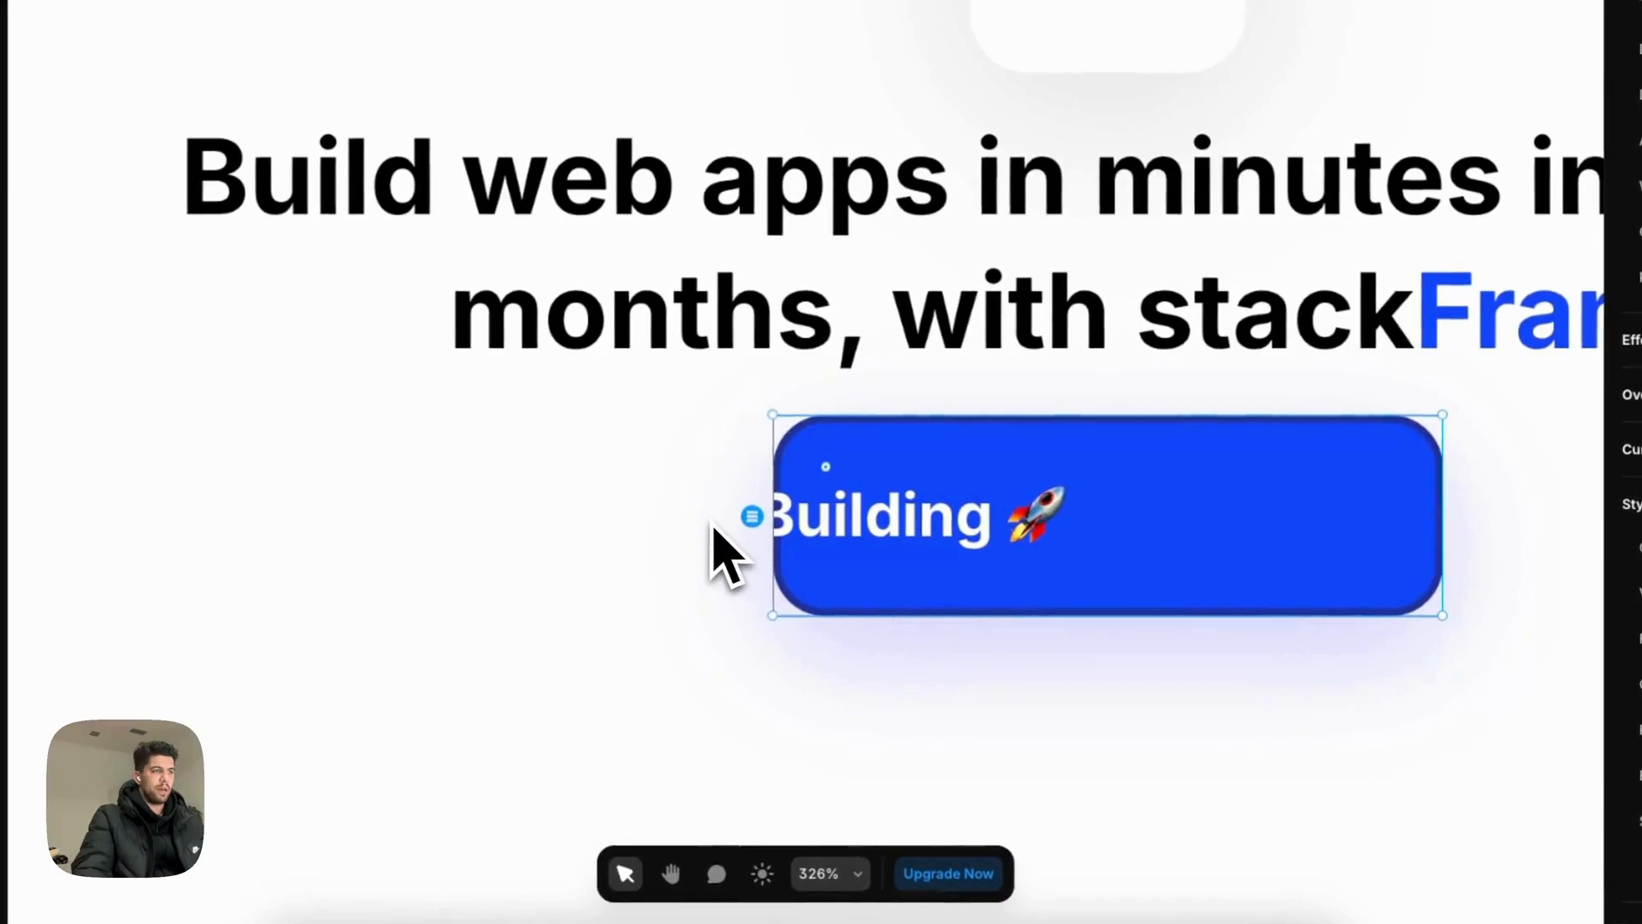
key("super+z")
key("super+z")
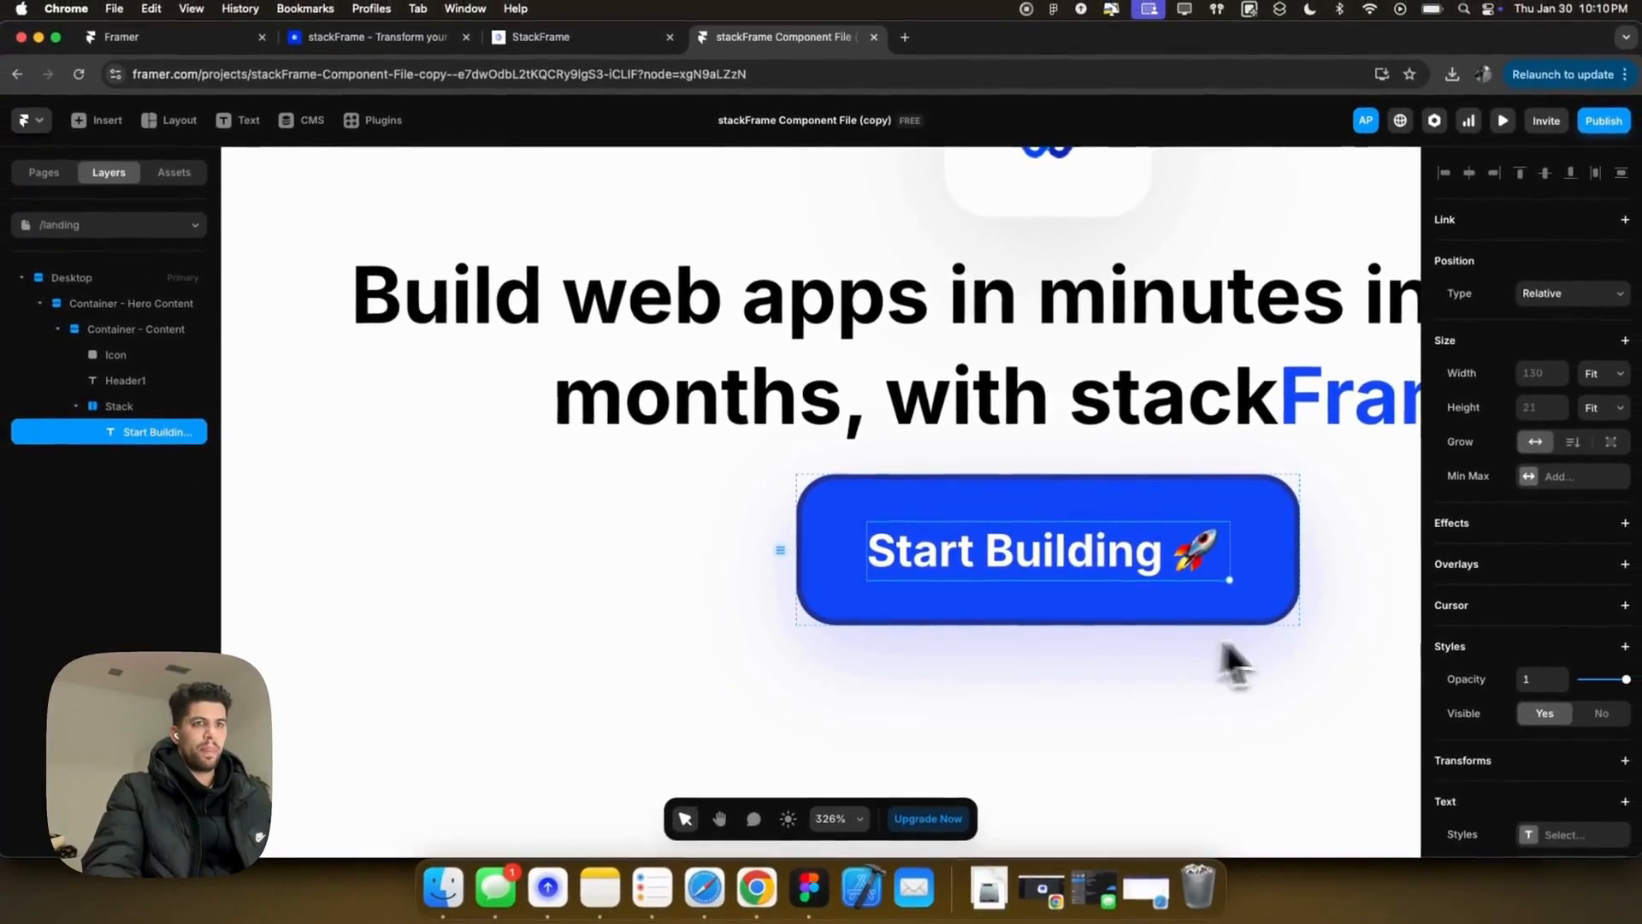
scroll(1616, 652, "down", 5)
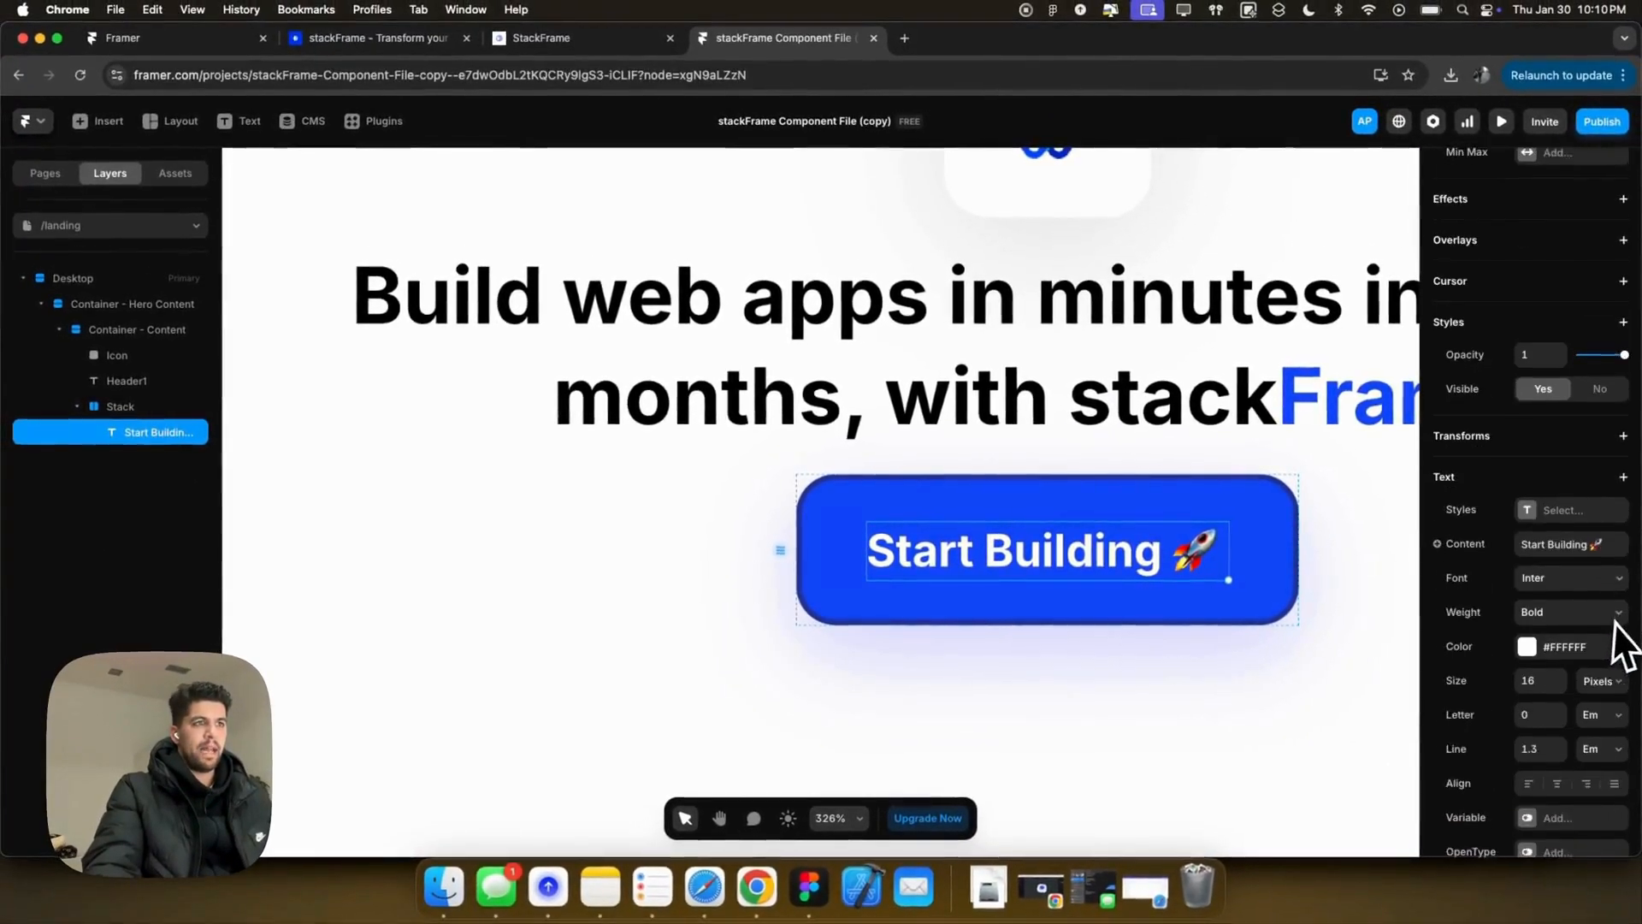
left_click(1244, 590)
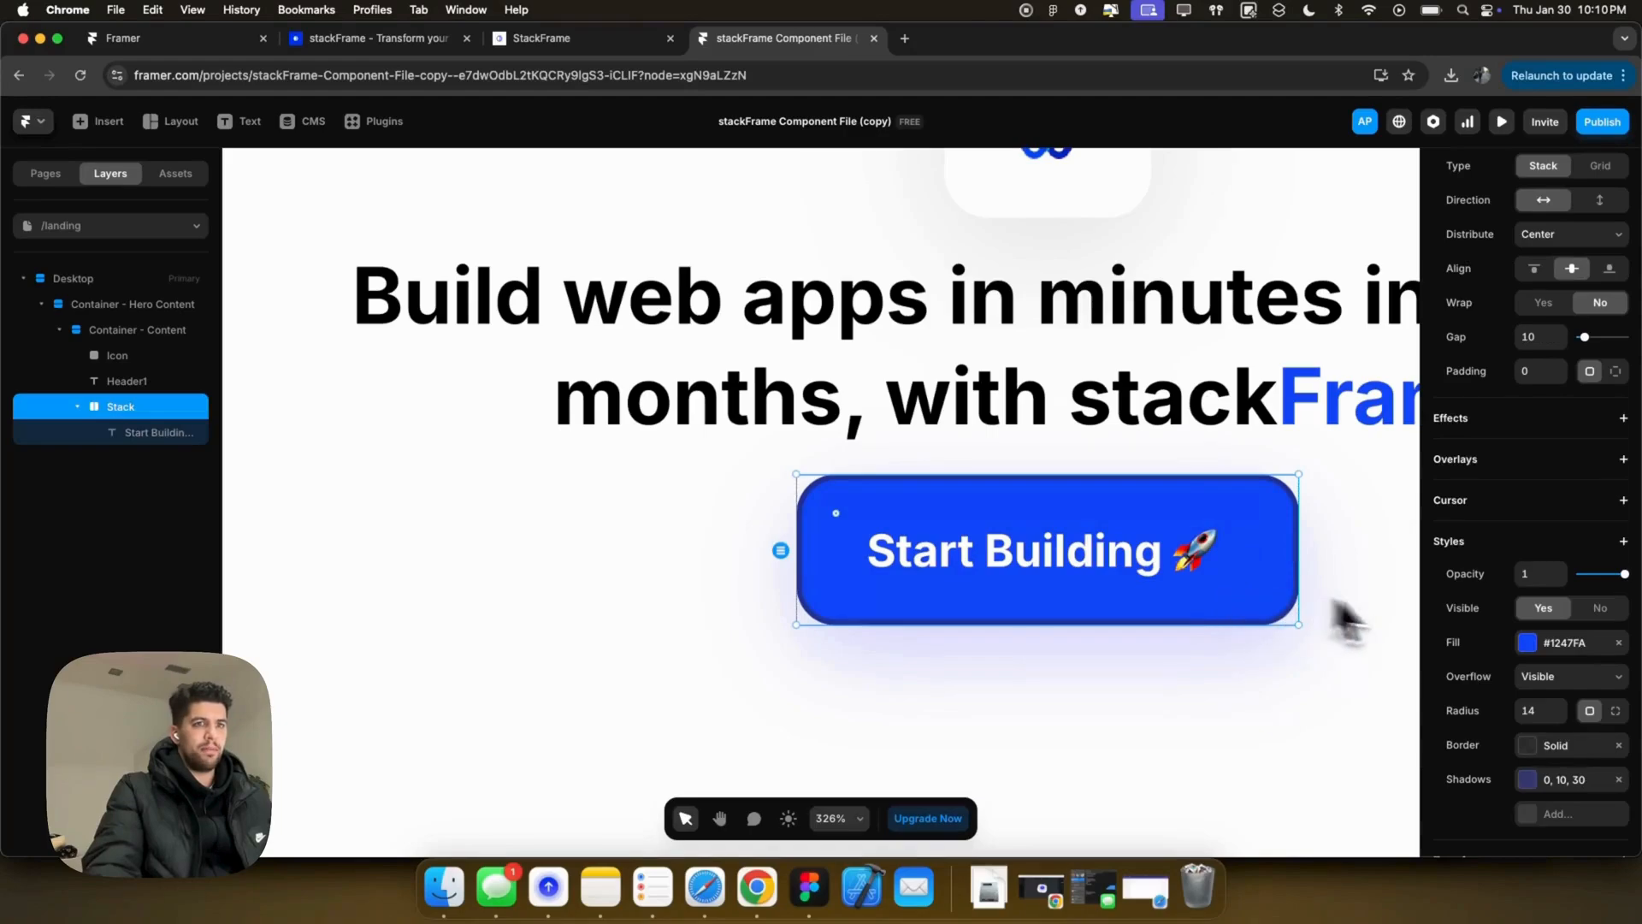
scroll(1523, 684, "down", 2)
left_click(1568, 601)
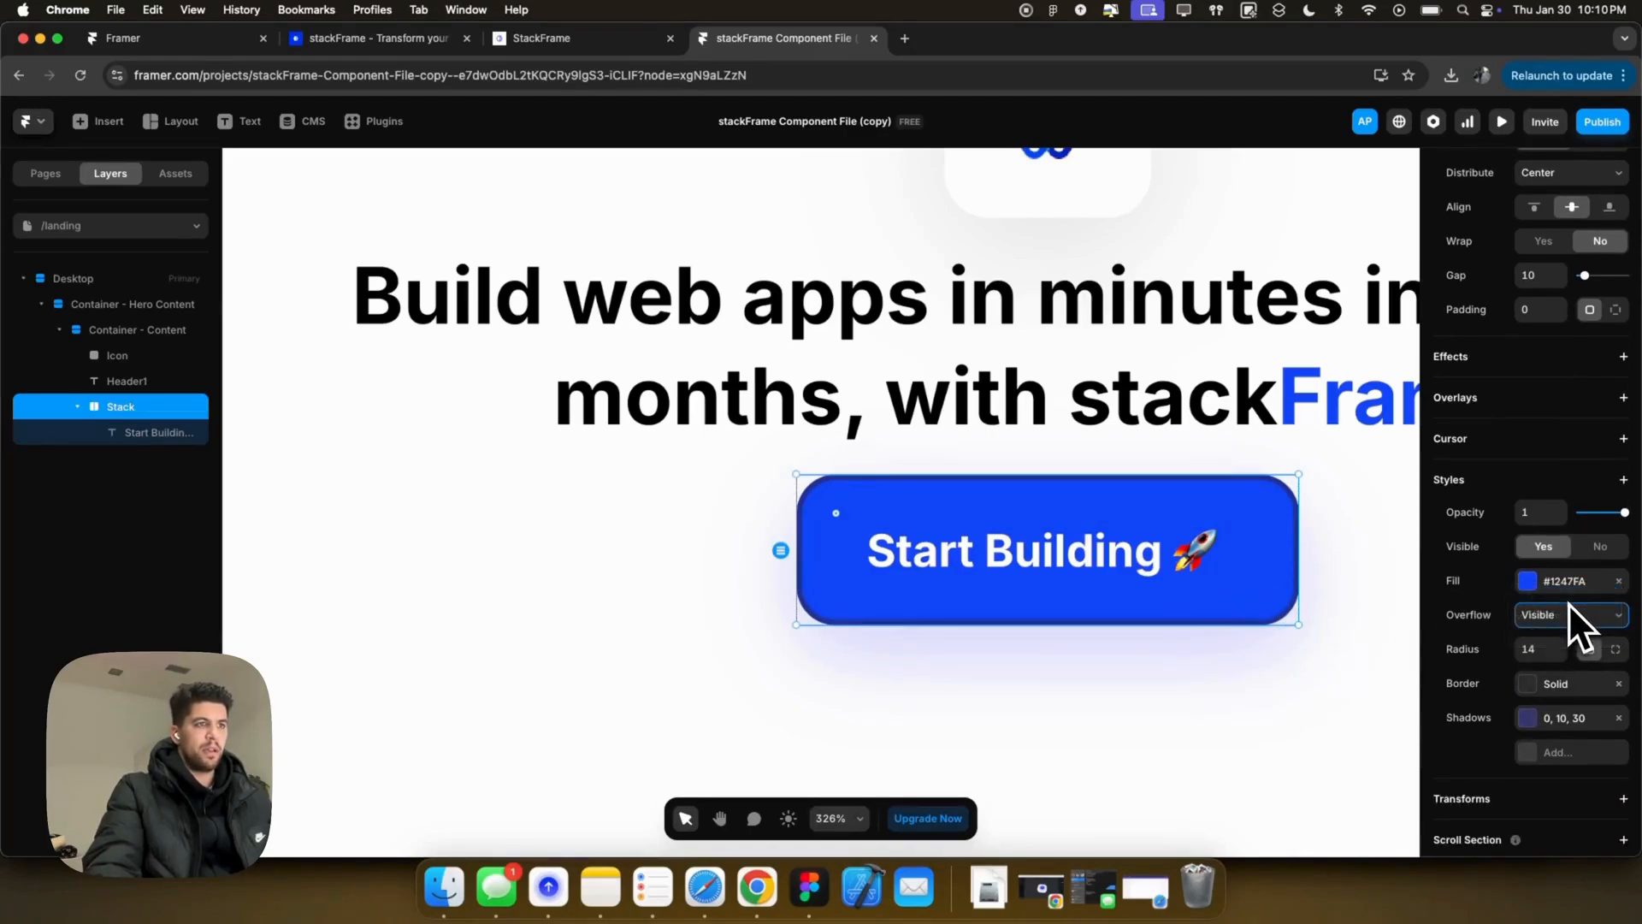
left_click(1301, 654)
scroll(1266, 654, "down", 1)
scroll(1266, 654, "down", 5)
scroll(1268, 653, "right", 4)
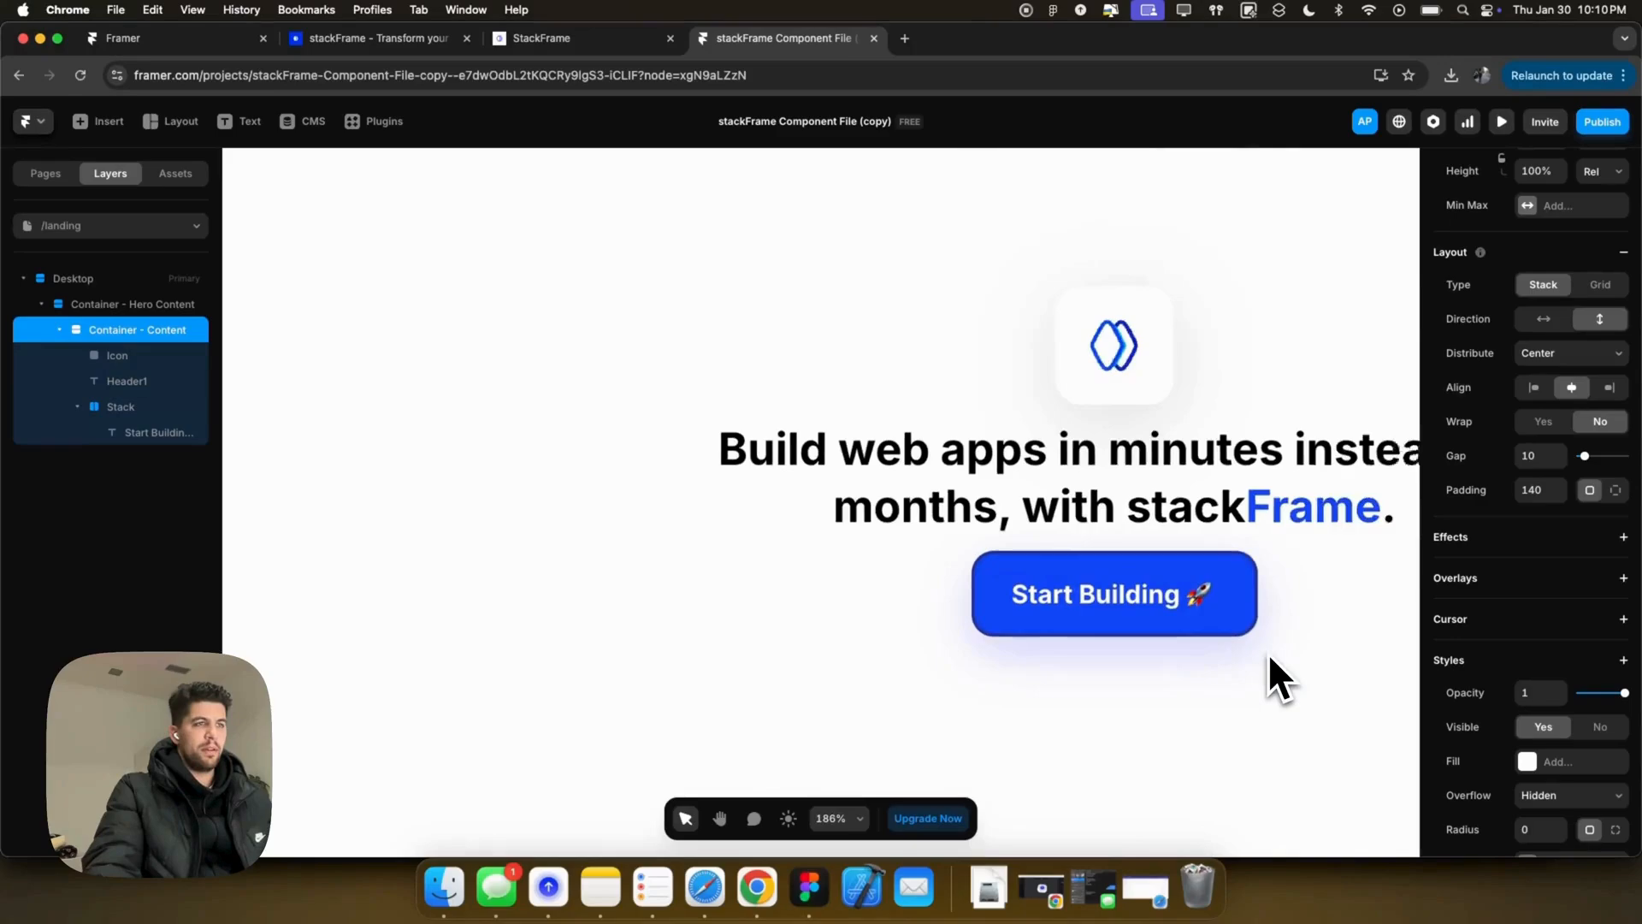
Step: Rename the Start Building button layer to ButtonPrimary
scroll(832, 566, "up", 3)
scroll(830, 566, "down", 5)
left_click(783, 507)
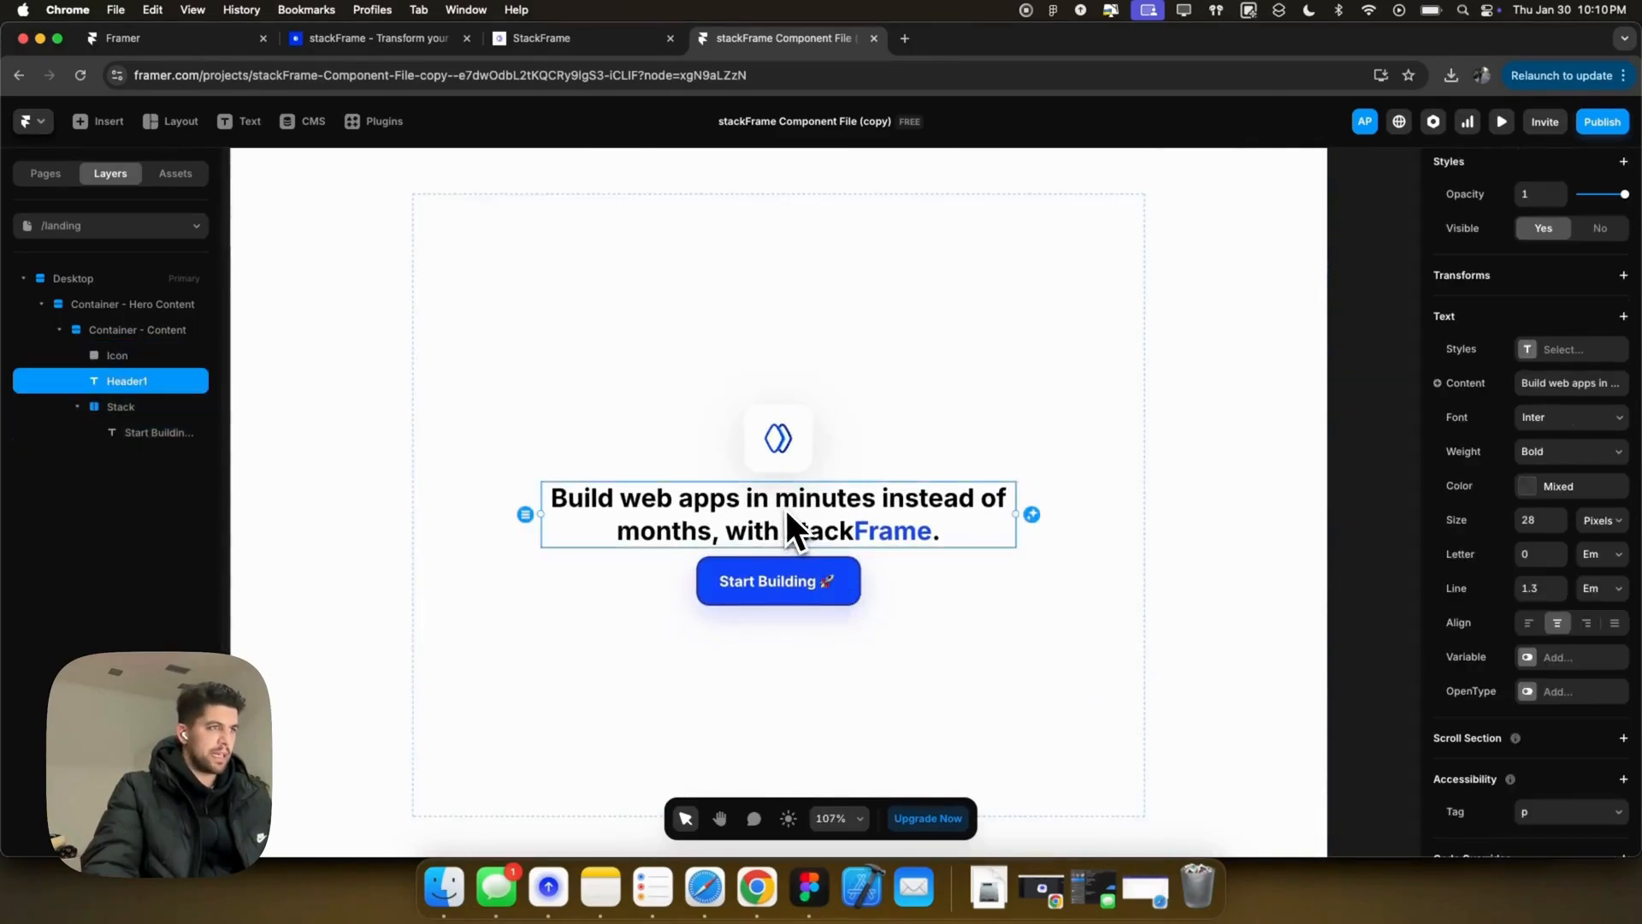
left_click(782, 436)
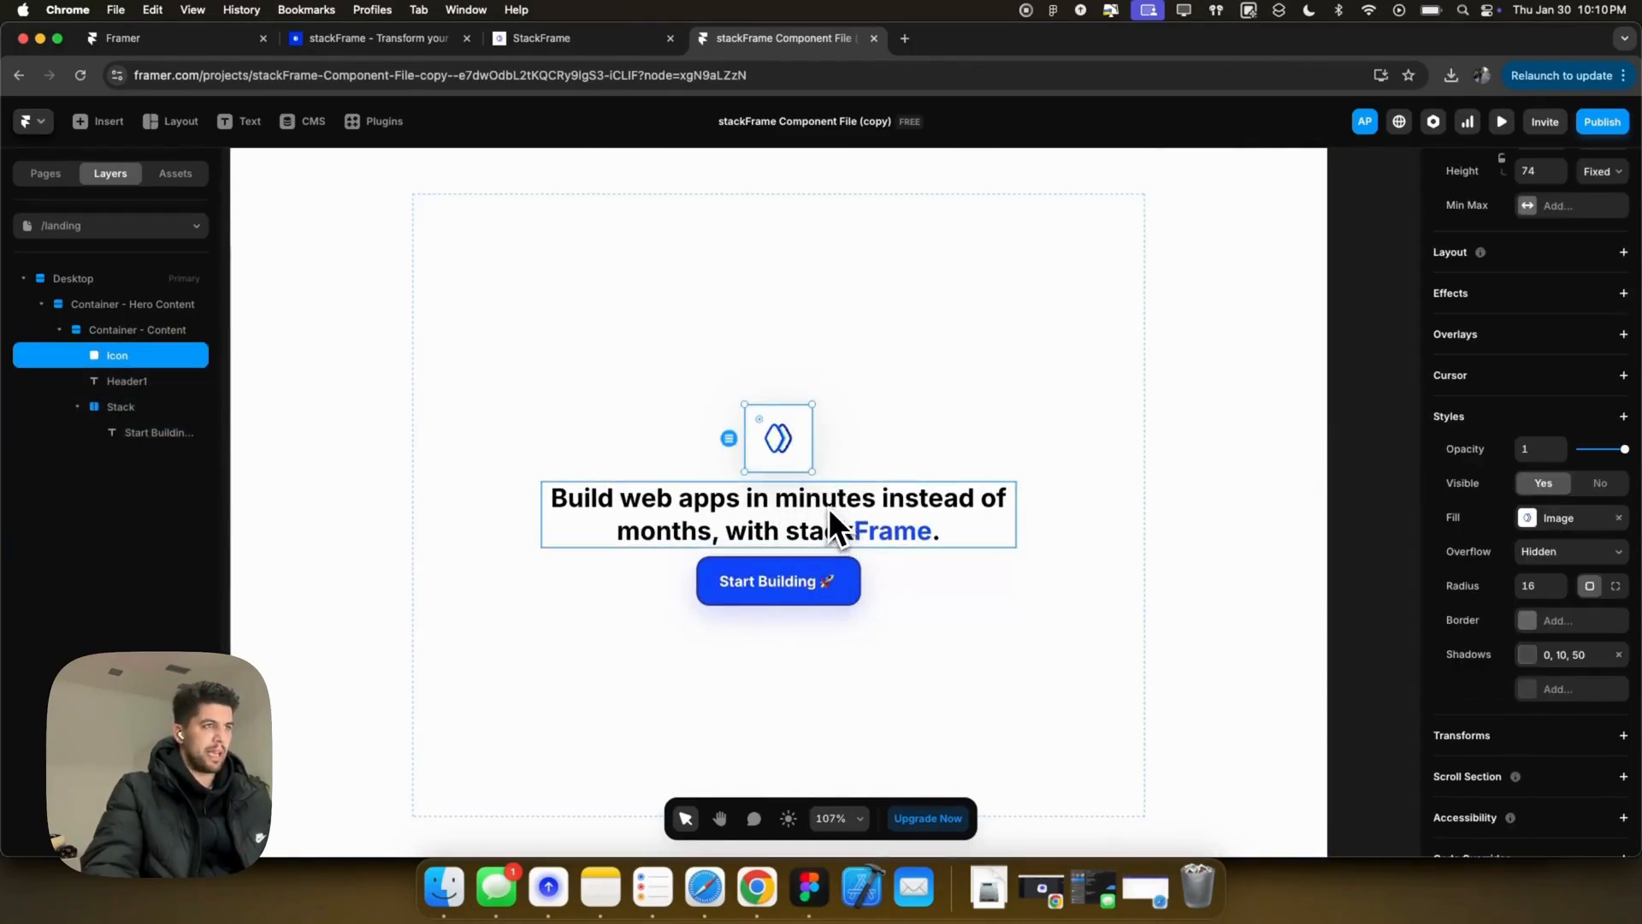
left_click(828, 507)
left_click(840, 573)
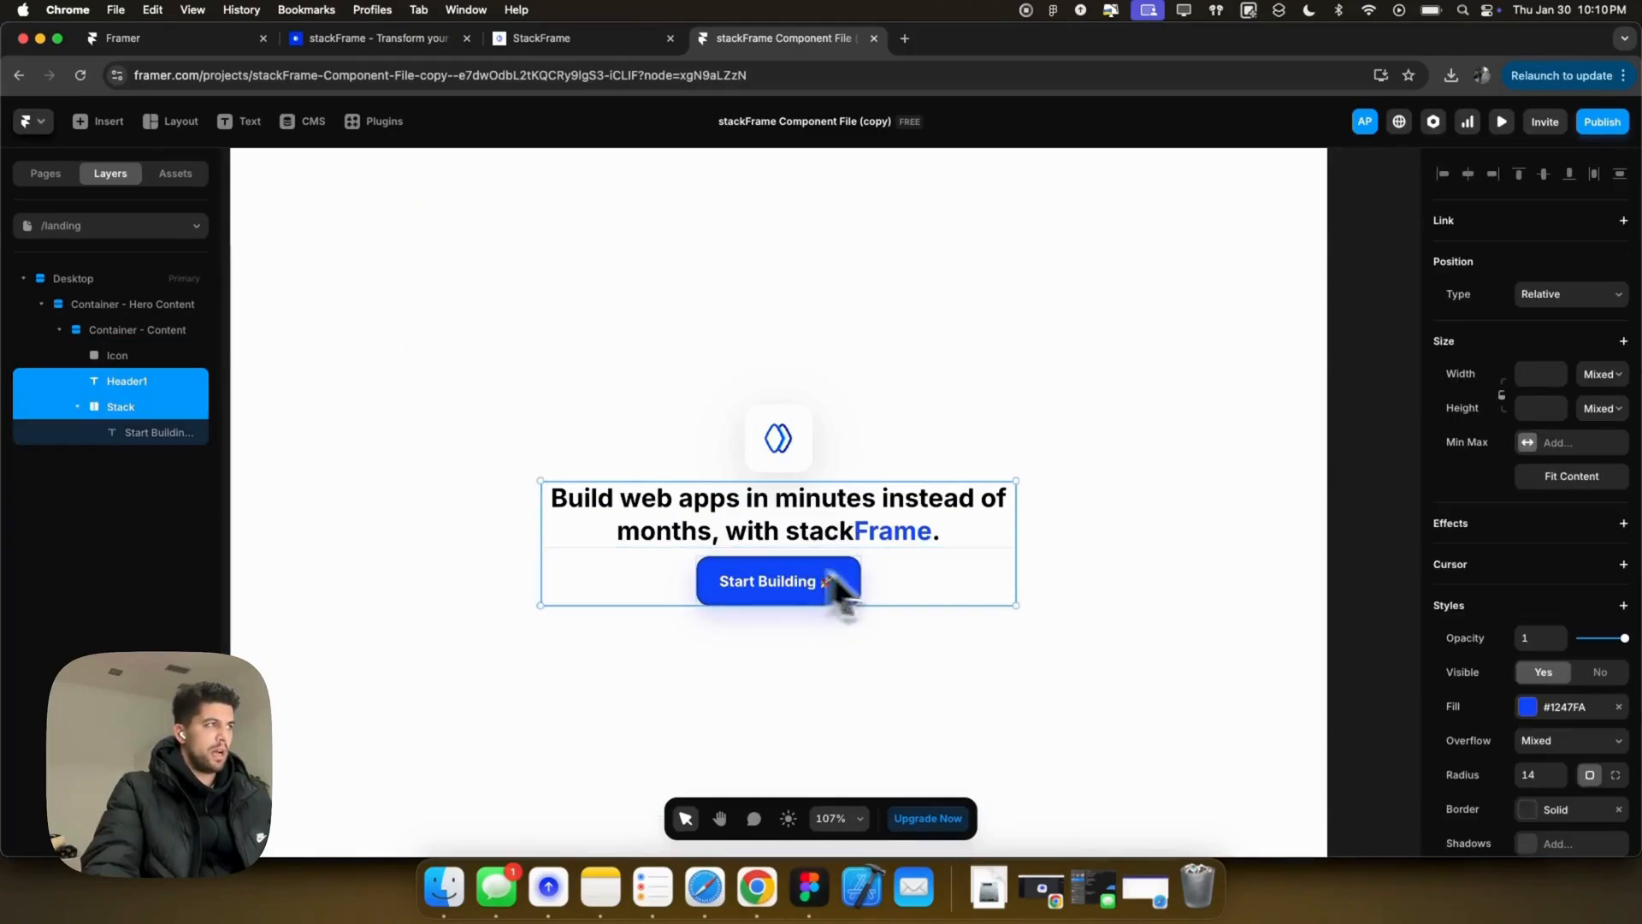
double_click(125, 414)
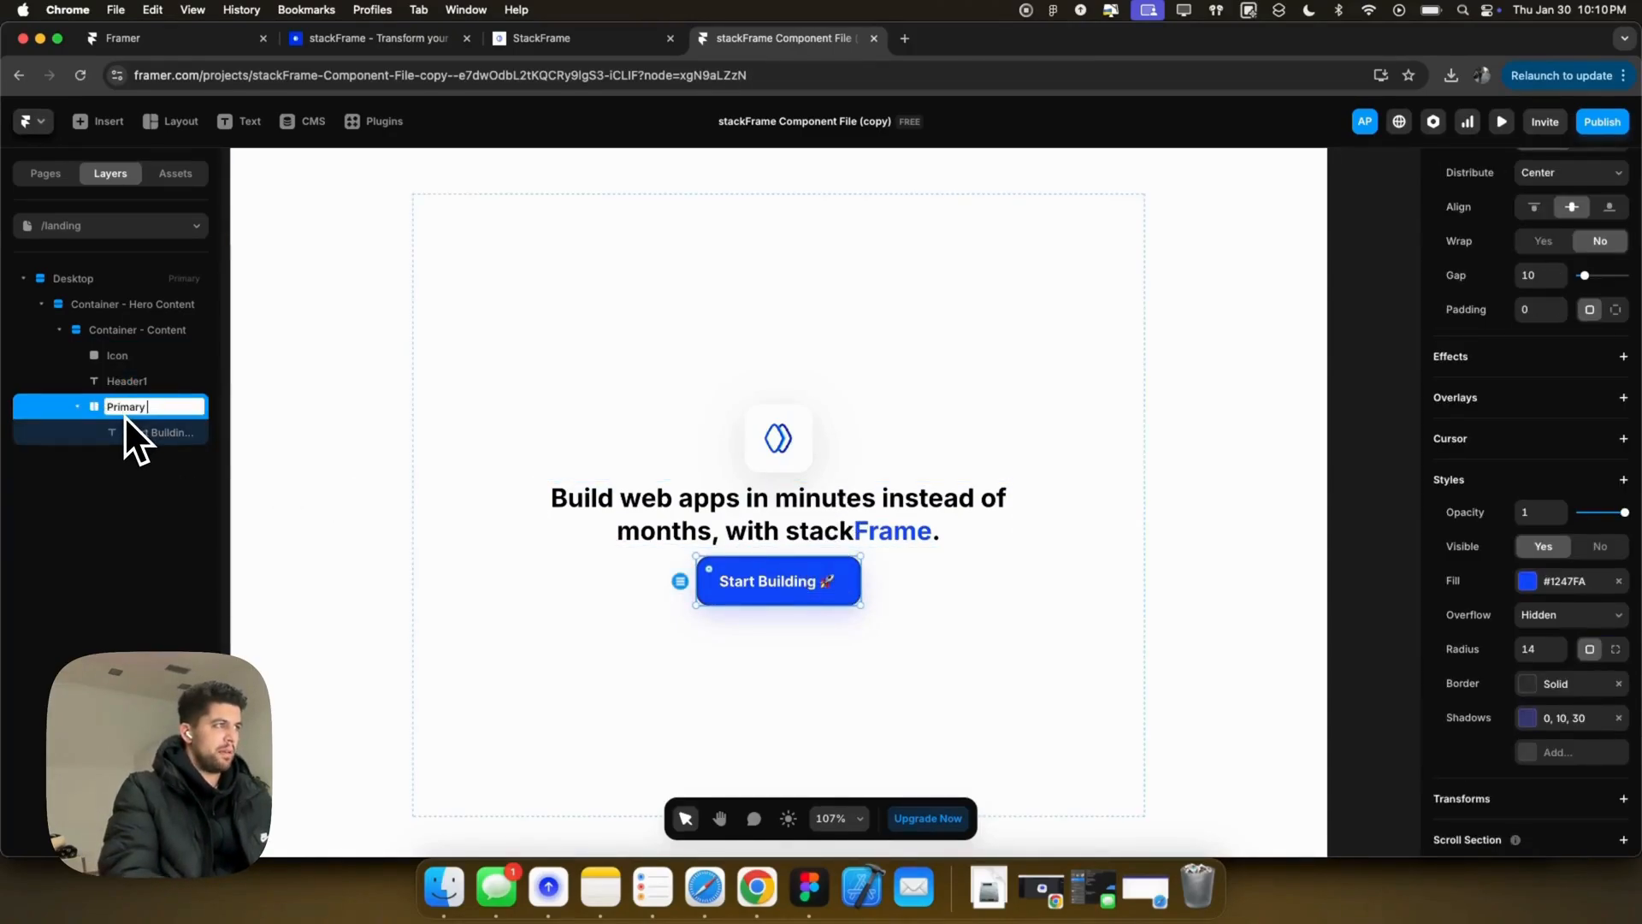
type("ButtonPrimary")
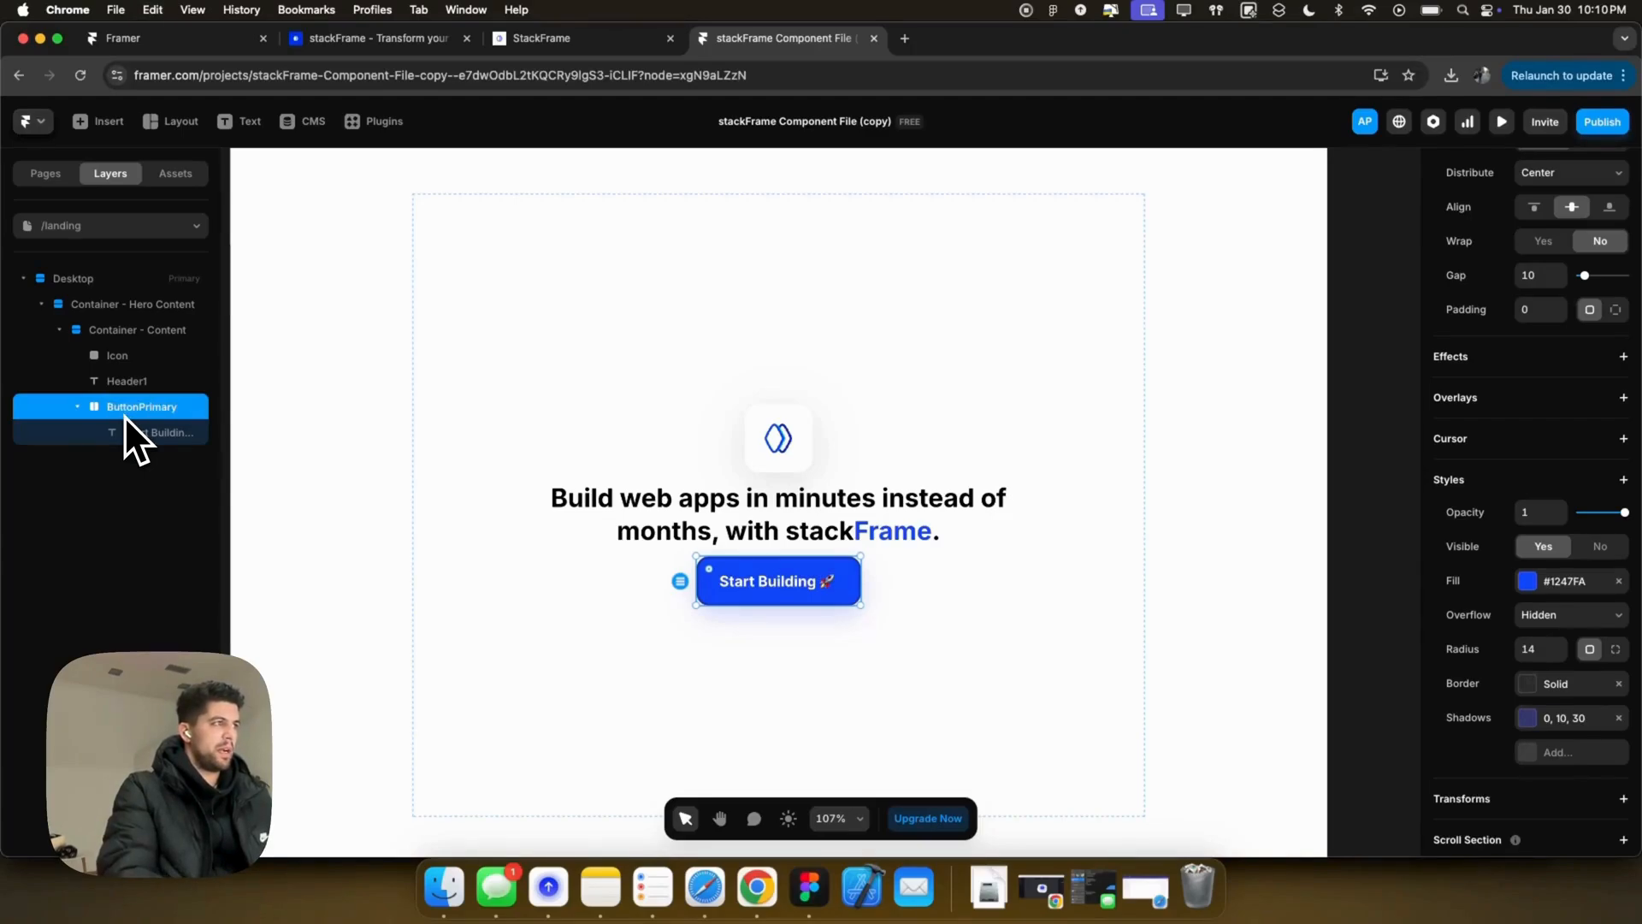
key("Return")
Step: Wrap Header1 and ButtonPrimary together in a new frame
left_click(131, 386, "shift")
right_click(131, 388)
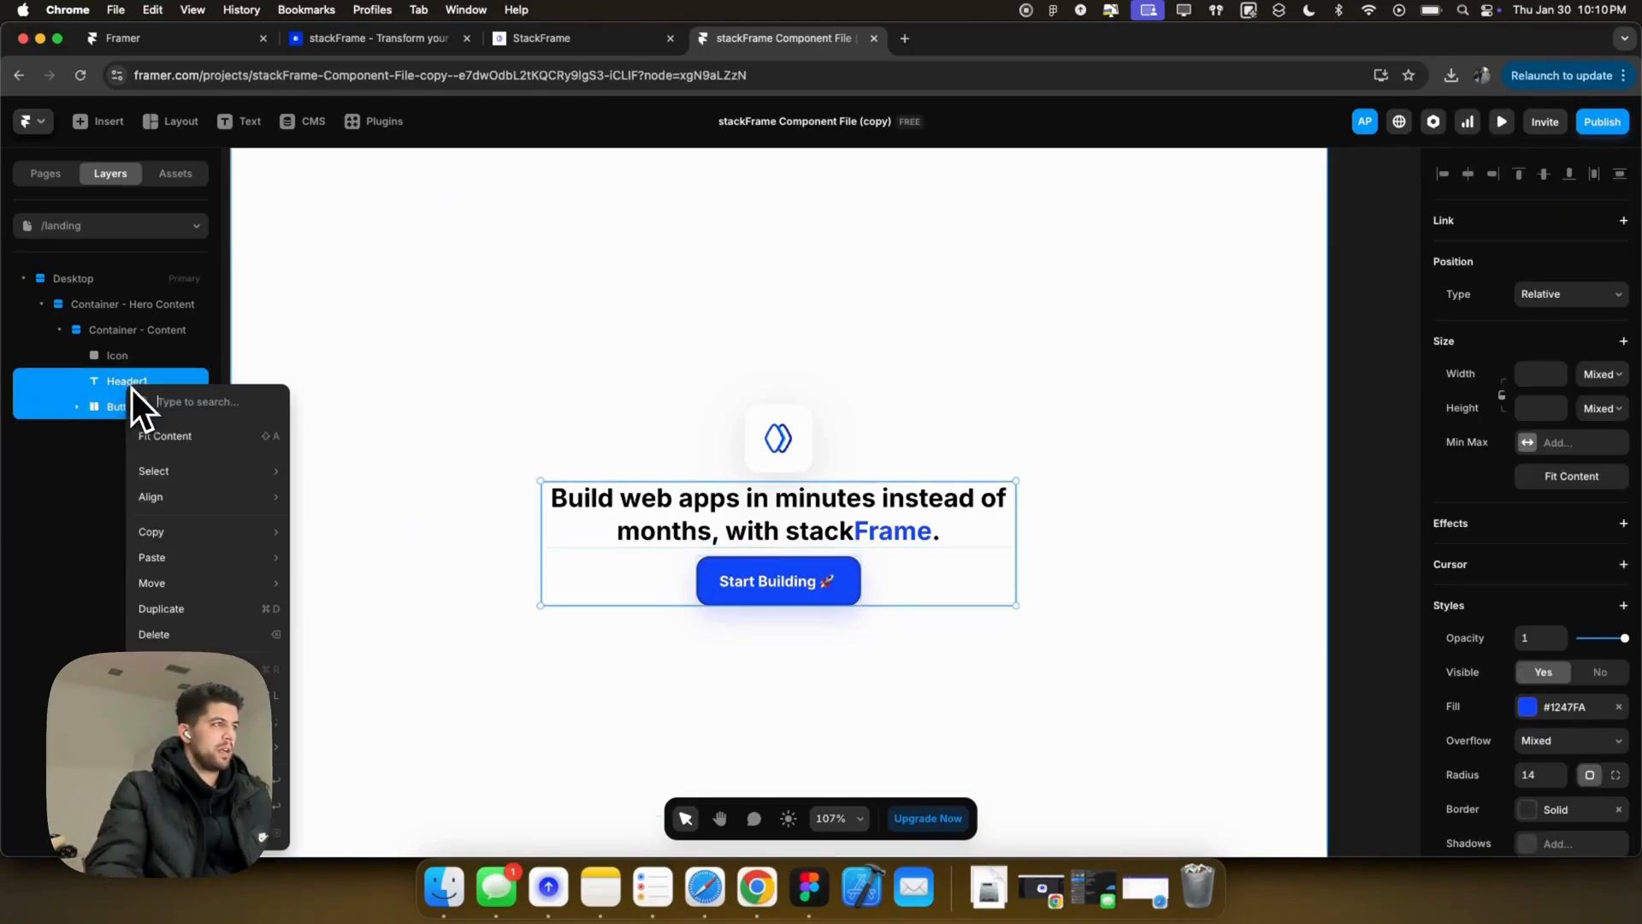
key("Escape")
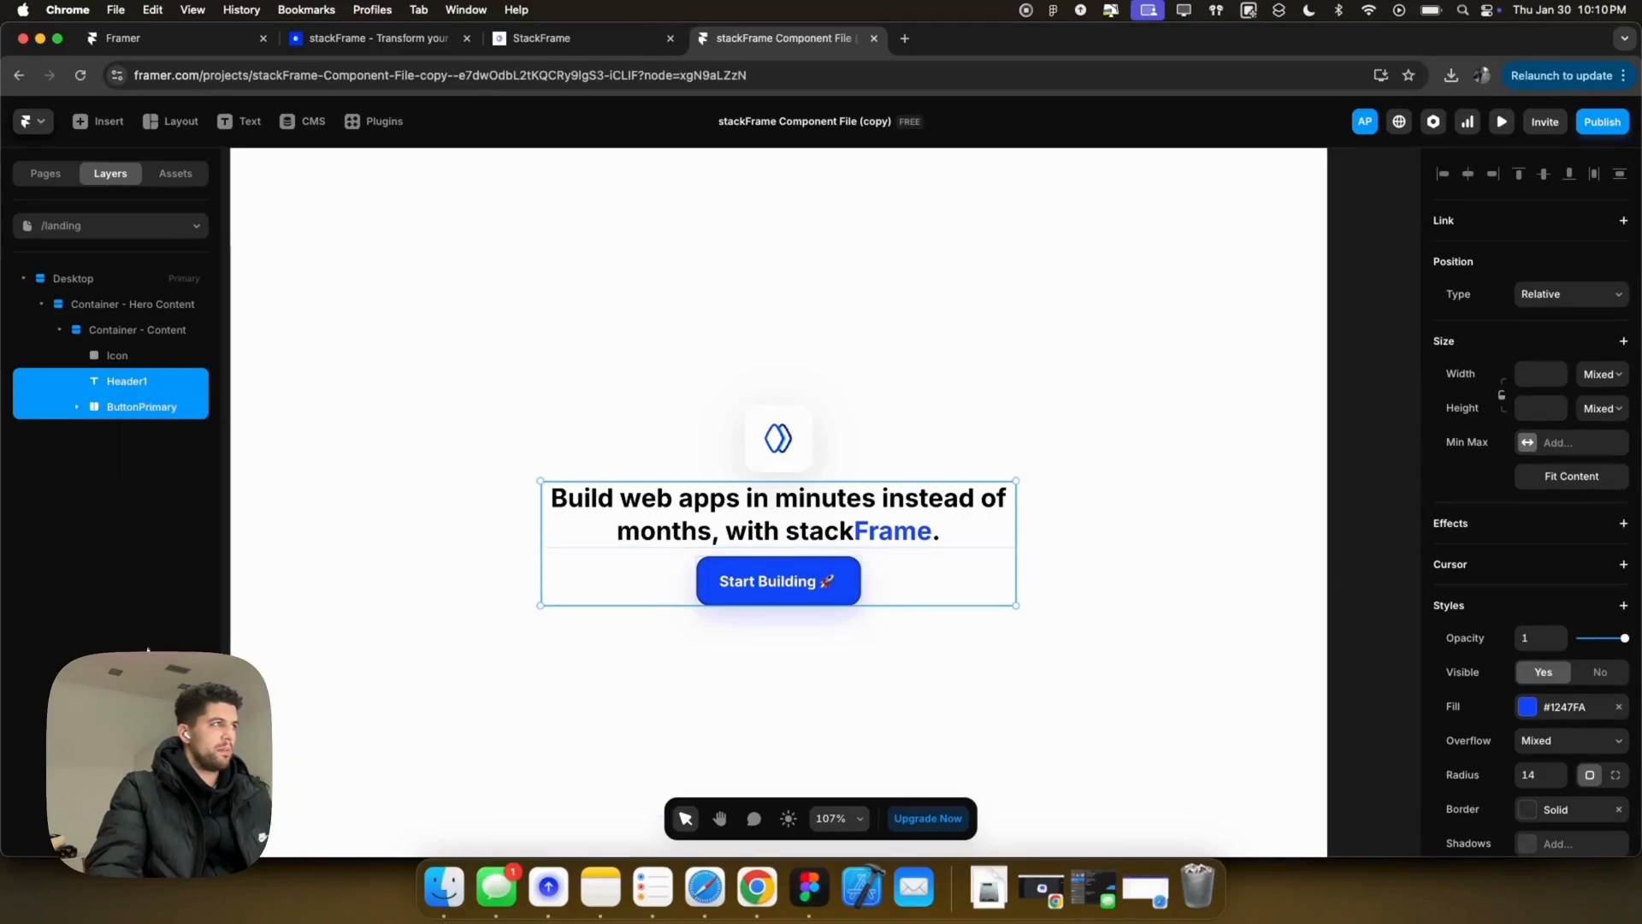
right_click(109, 419)
left_click(189, 759)
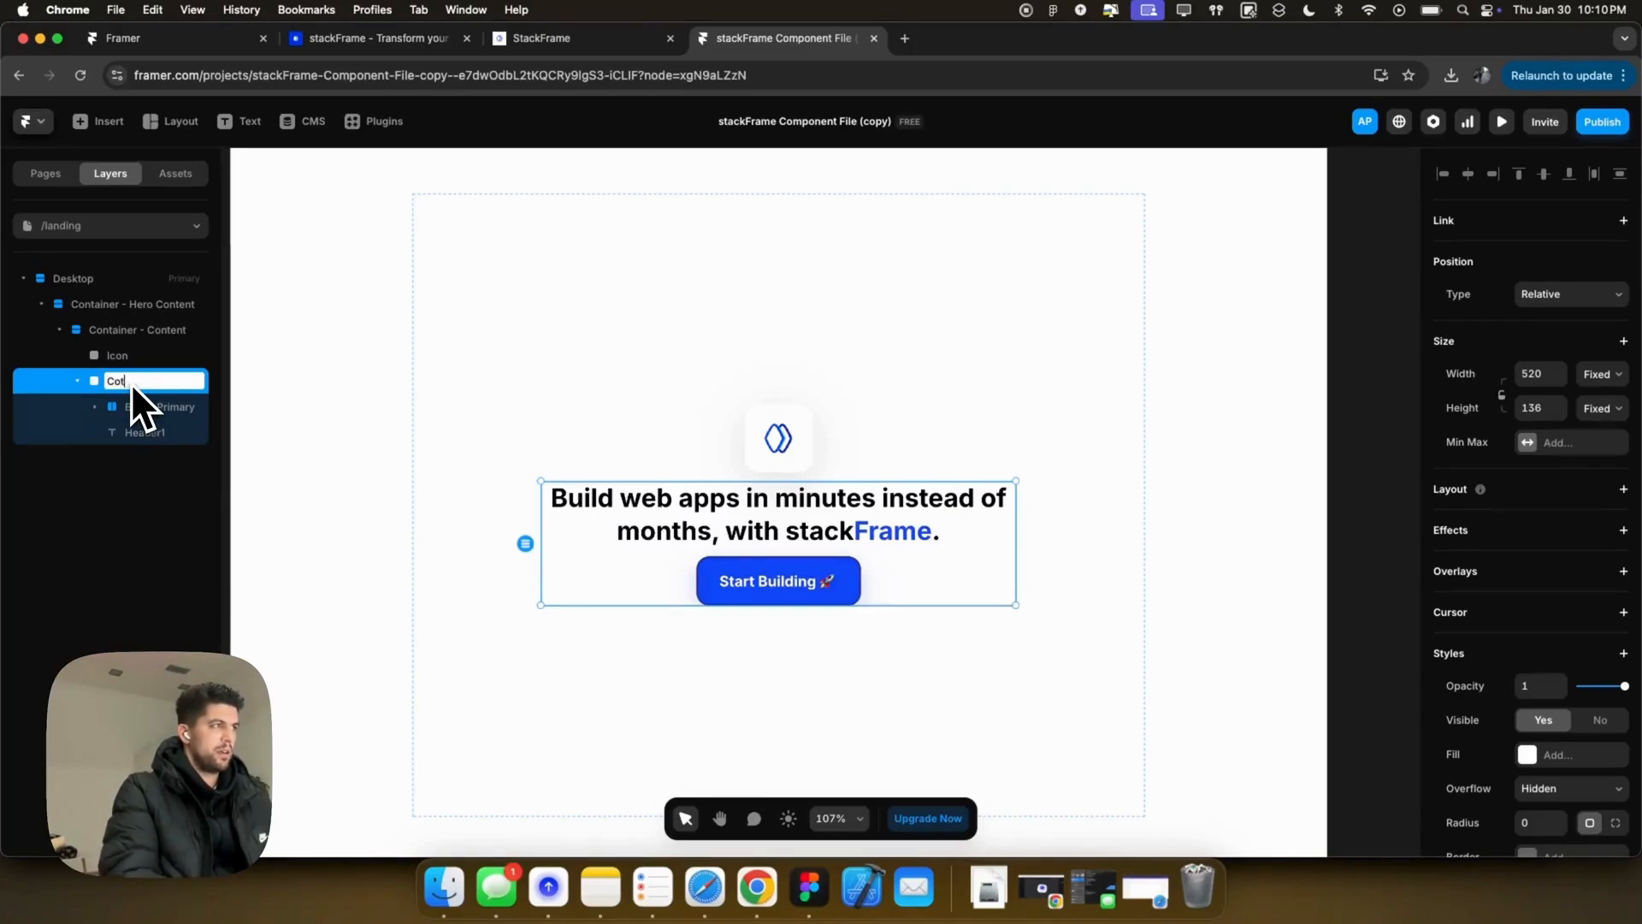
Step: Name the frame Container and give it a vertical stack layout with gap 12
type("ainer")
key("Return")
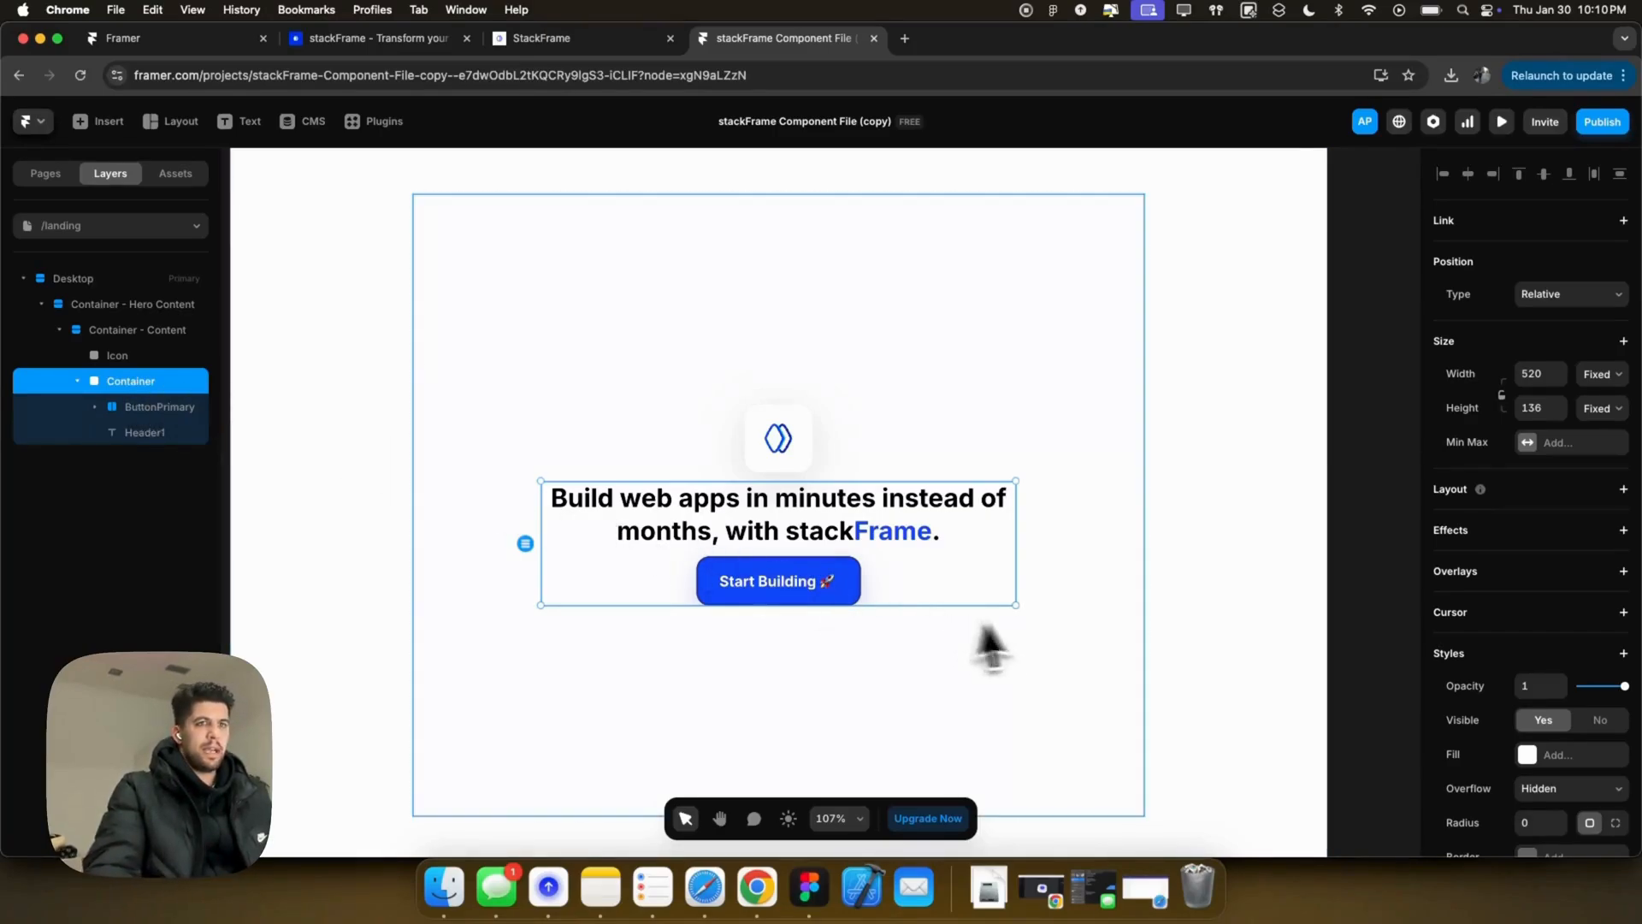
left_click(1529, 492)
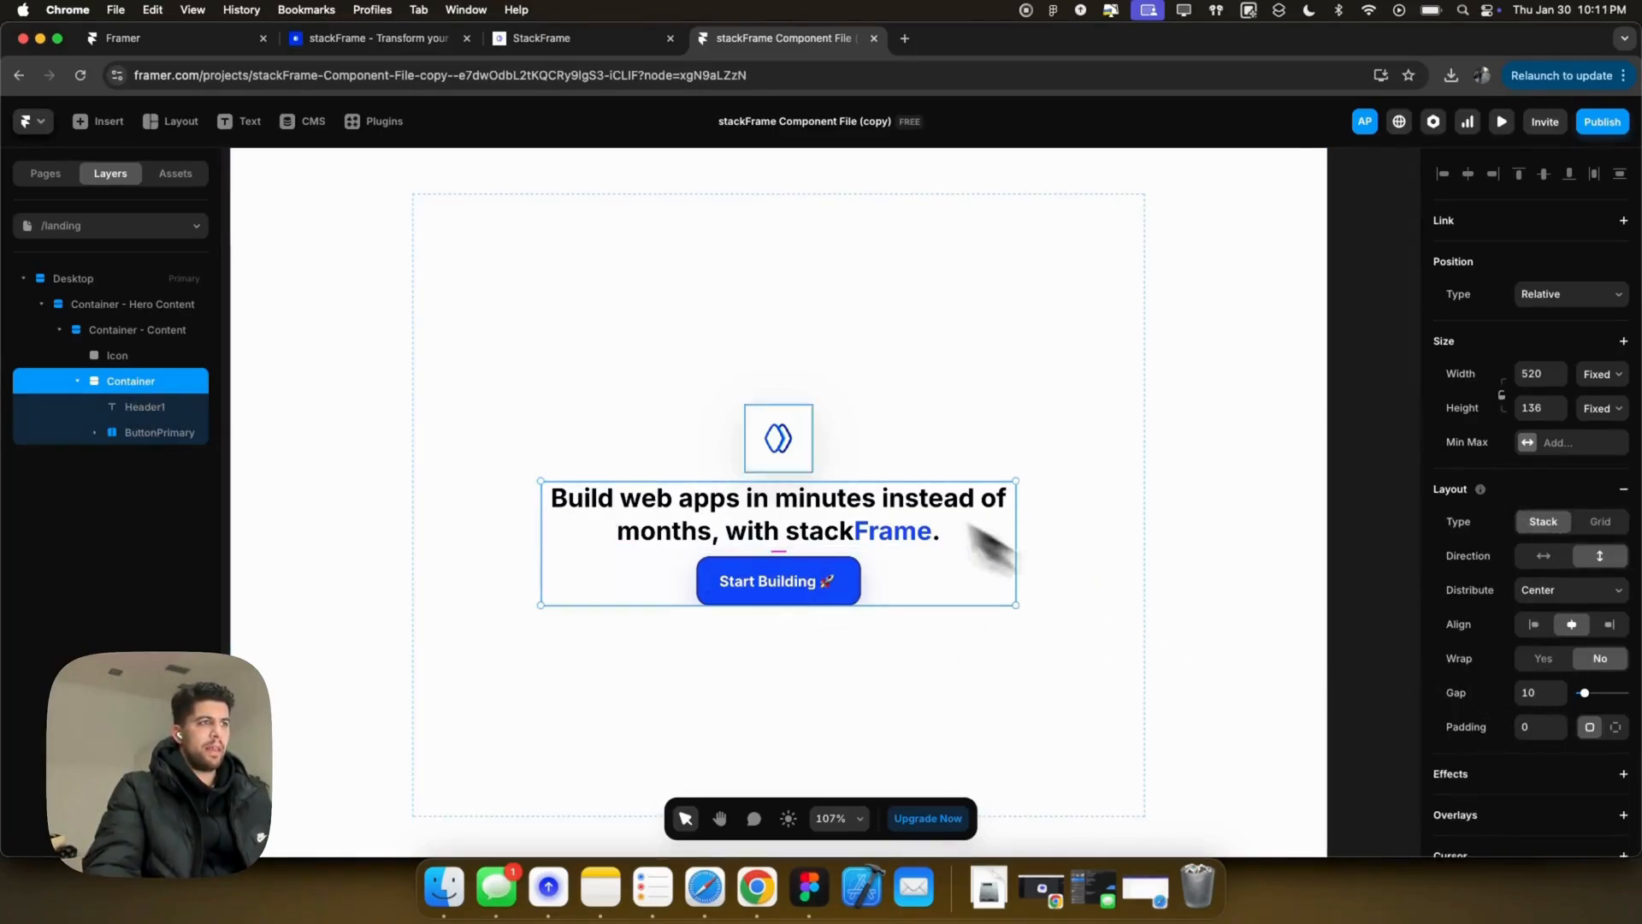
left_click(1535, 692)
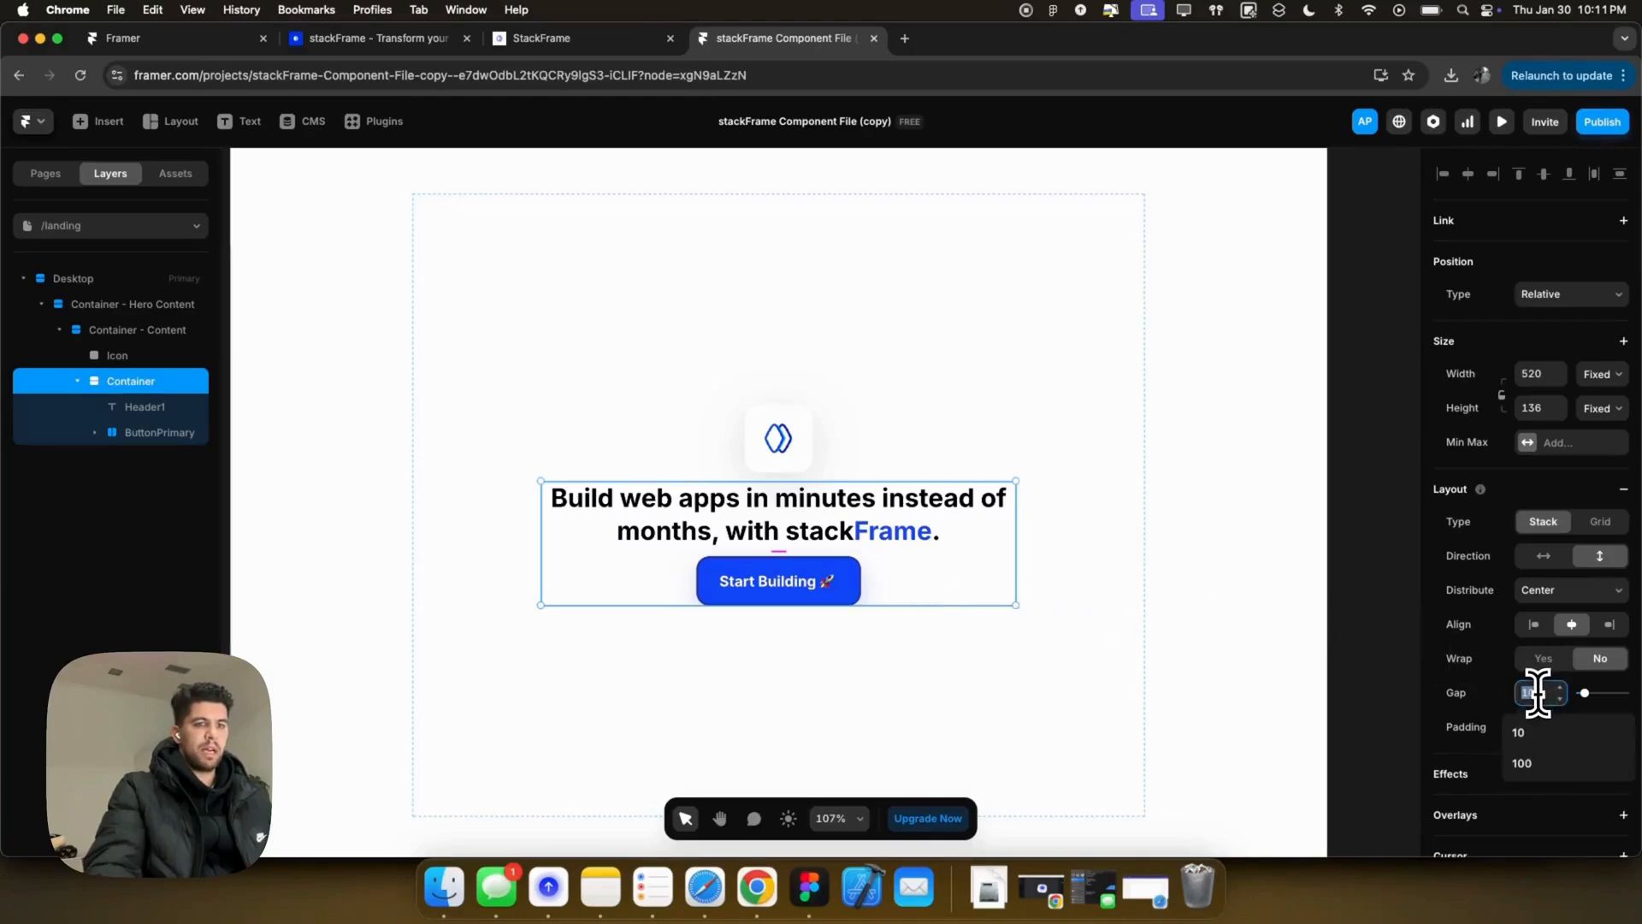
type("12")
key("Return")
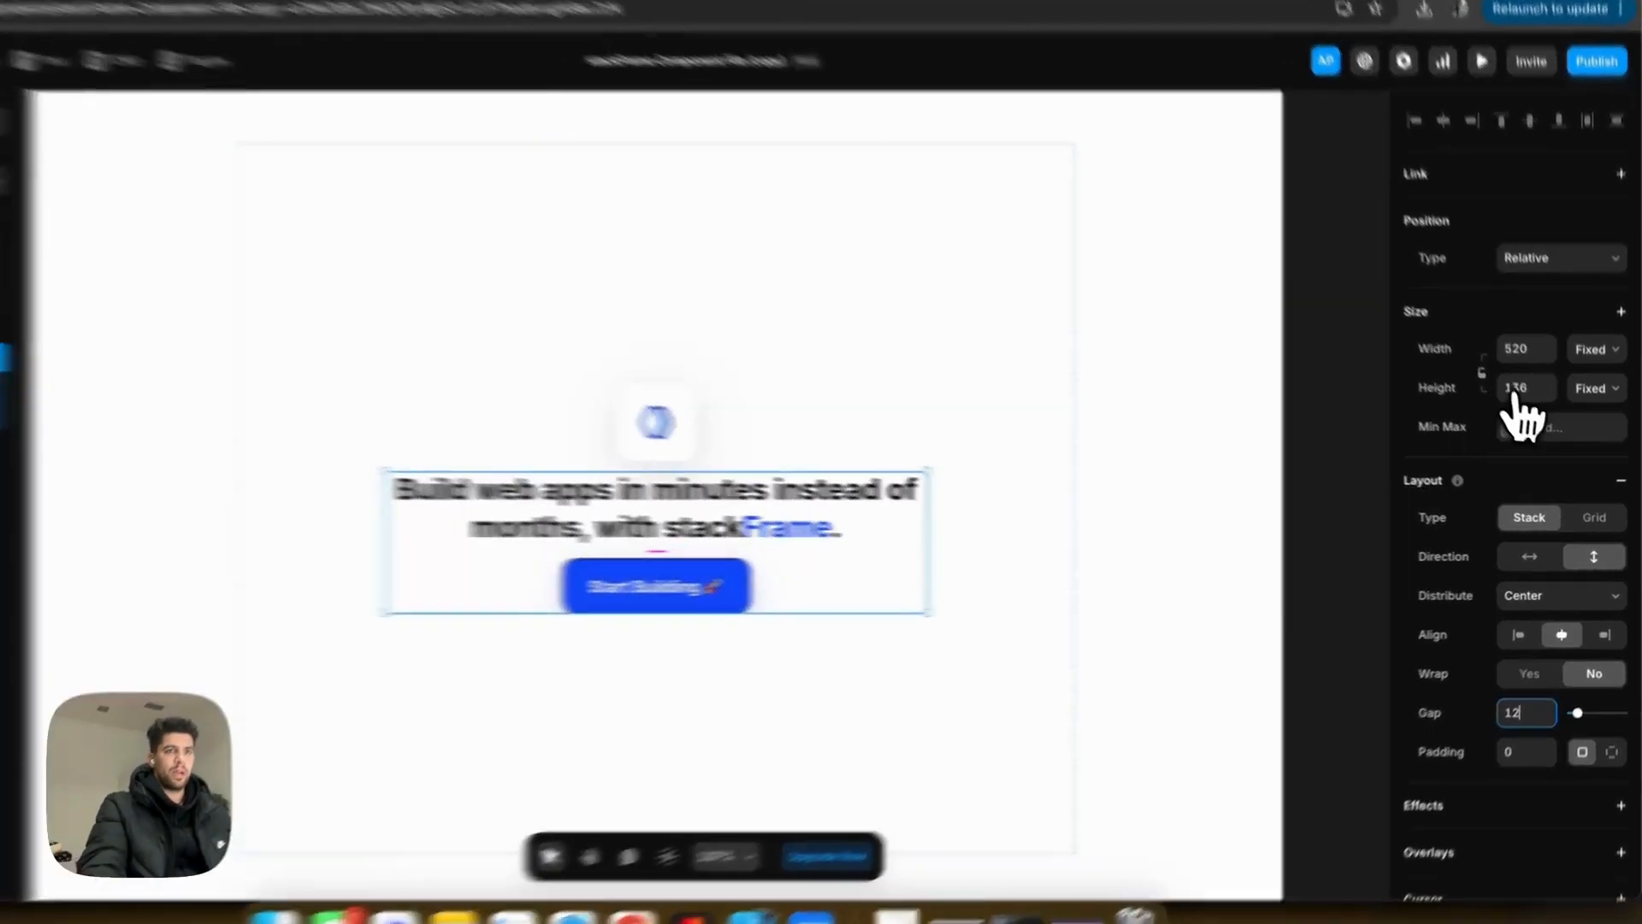
Step: Set the Container's height to Fit Content and its overflow to Visible
left_click(1601, 408)
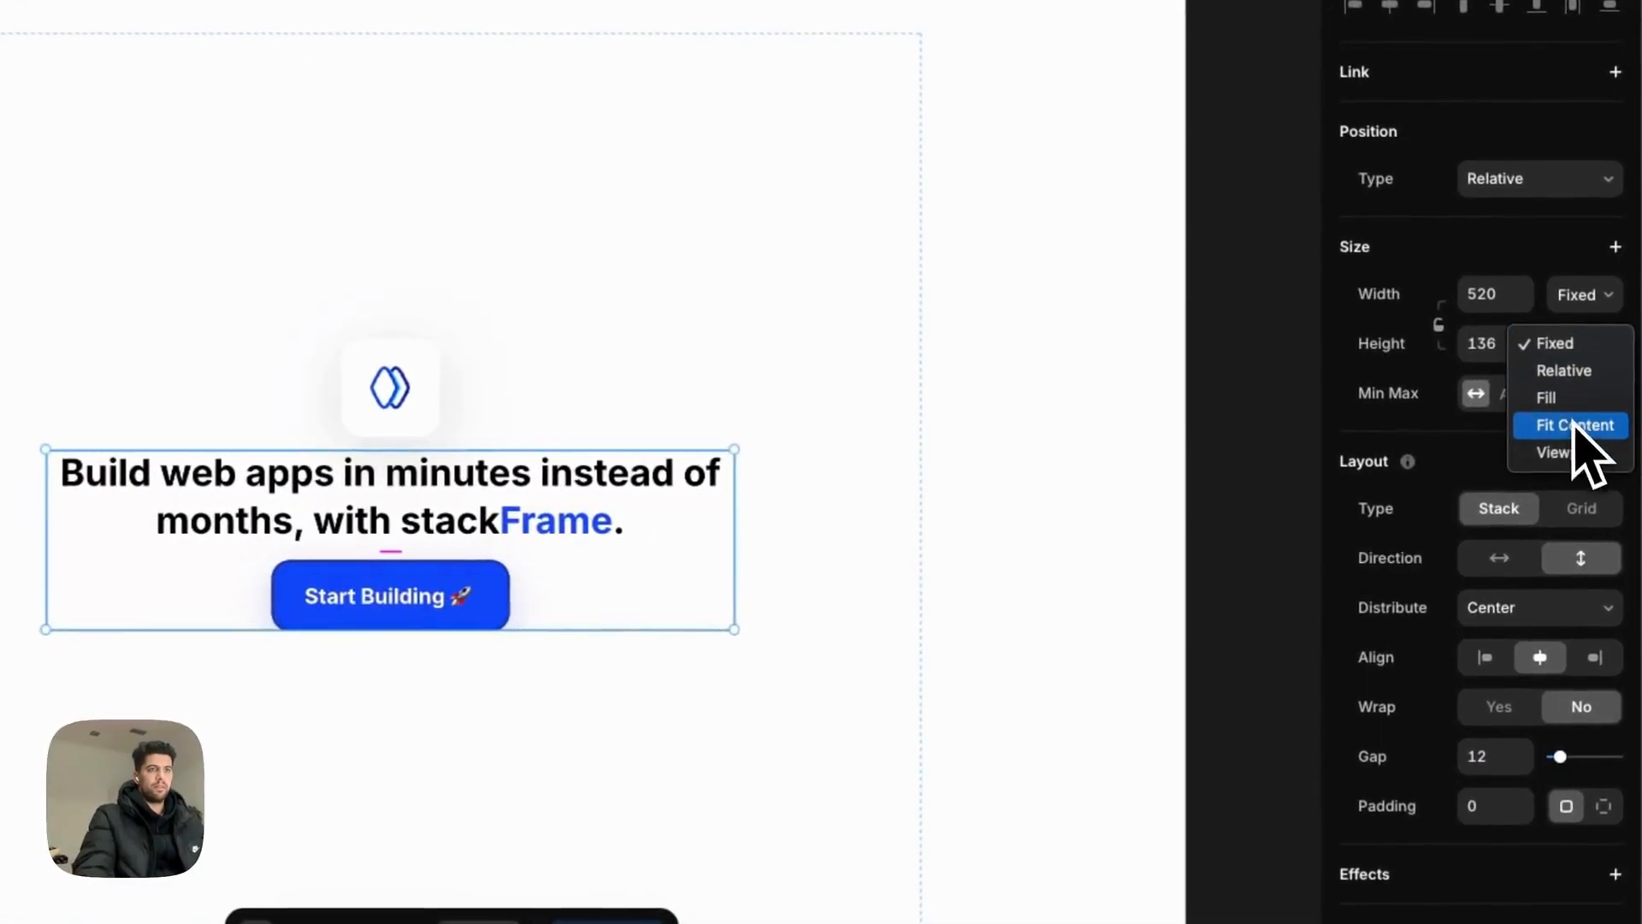
left_click(1569, 428)
left_click(529, 733)
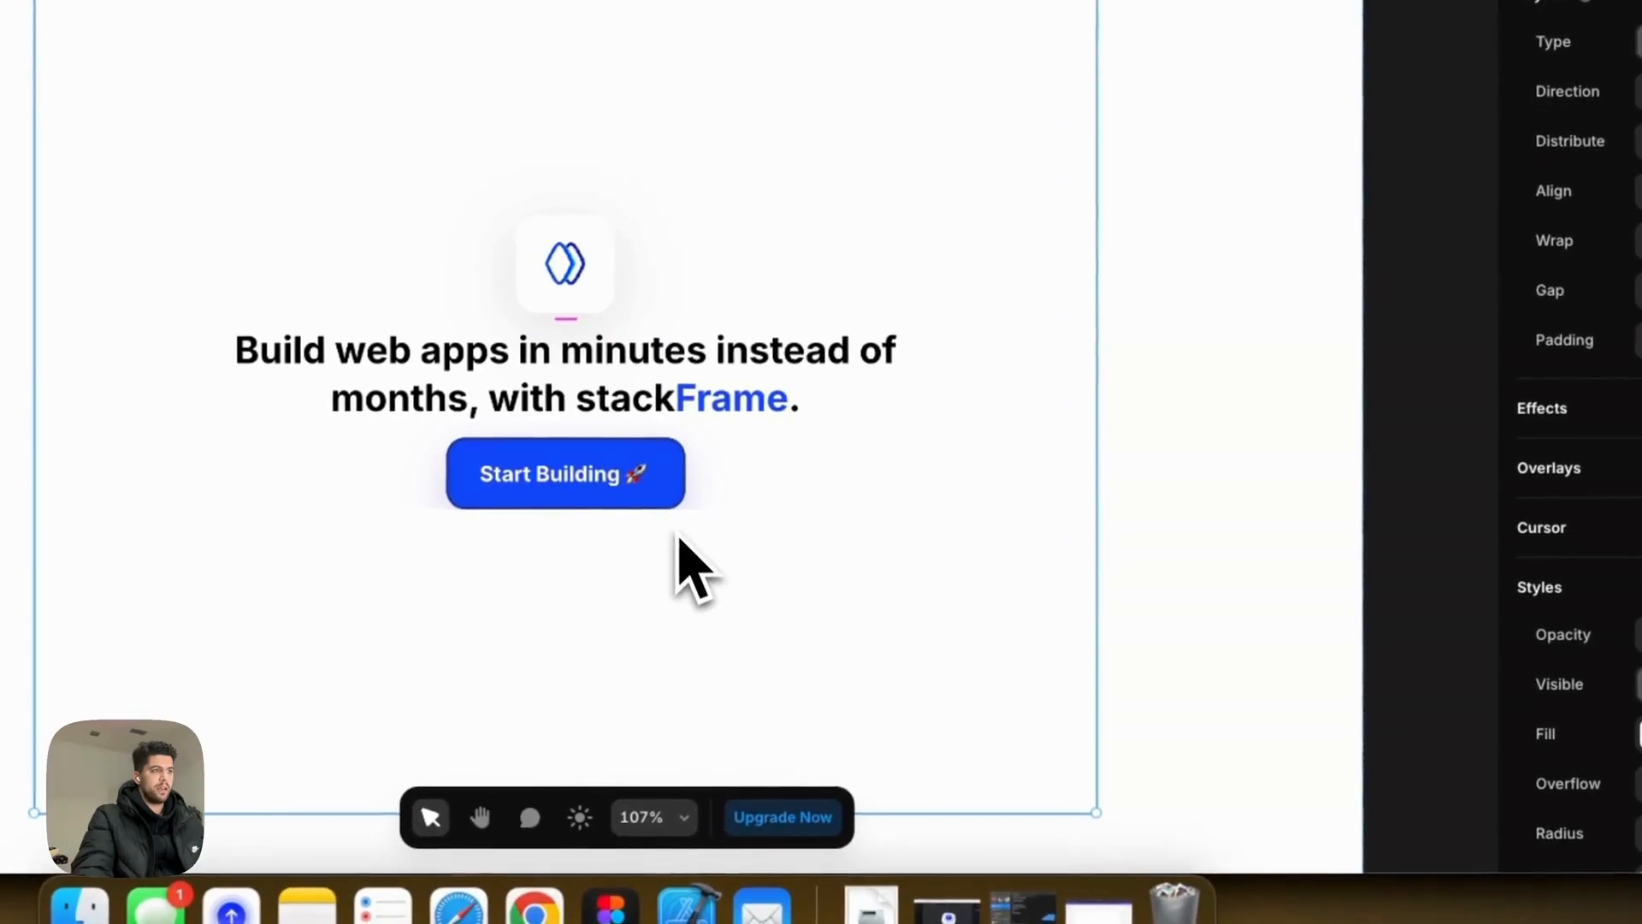
left_click(698, 502)
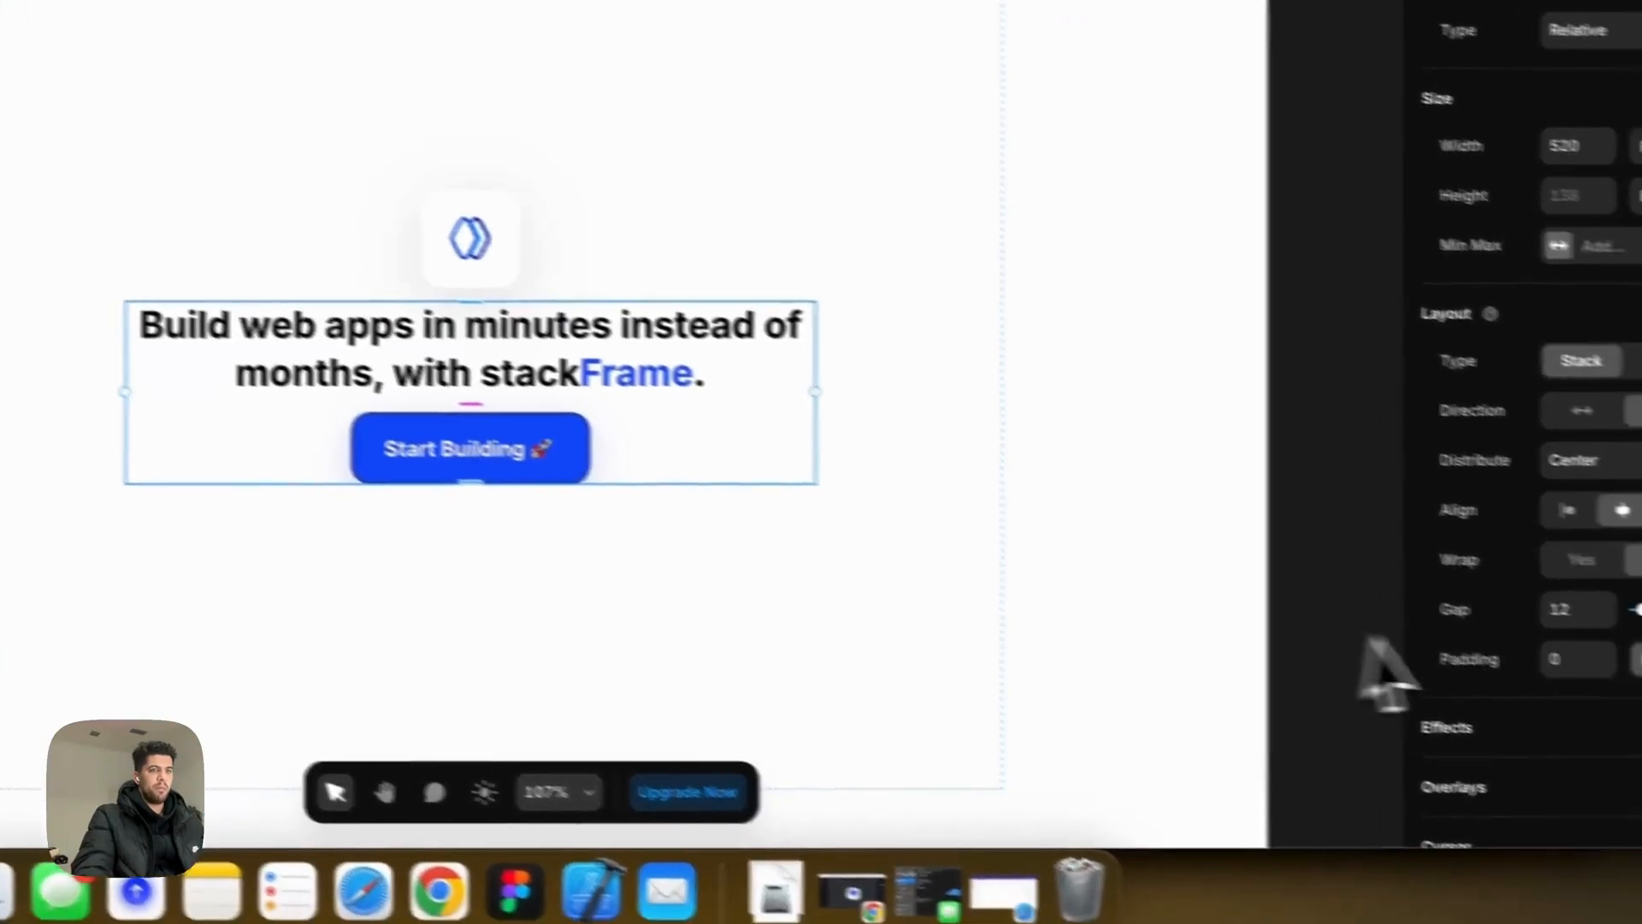
scroll(1503, 623, "down", 5)
left_click(1503, 609)
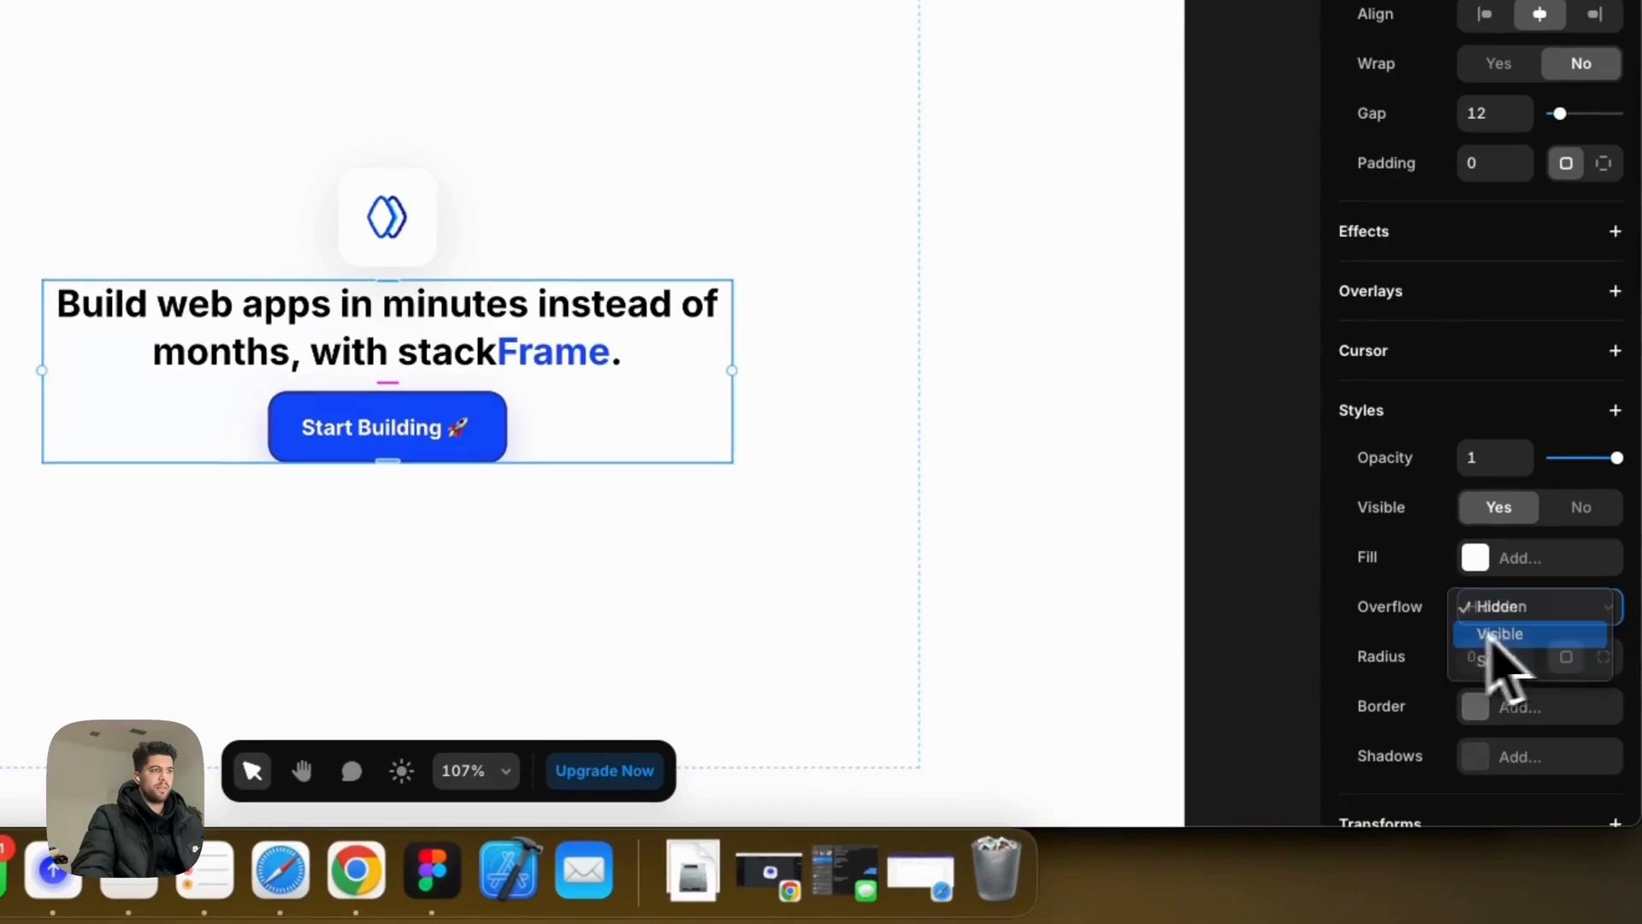
left_click(1504, 633)
Step: Set the parent content frame's gap to 25
left_click(736, 603)
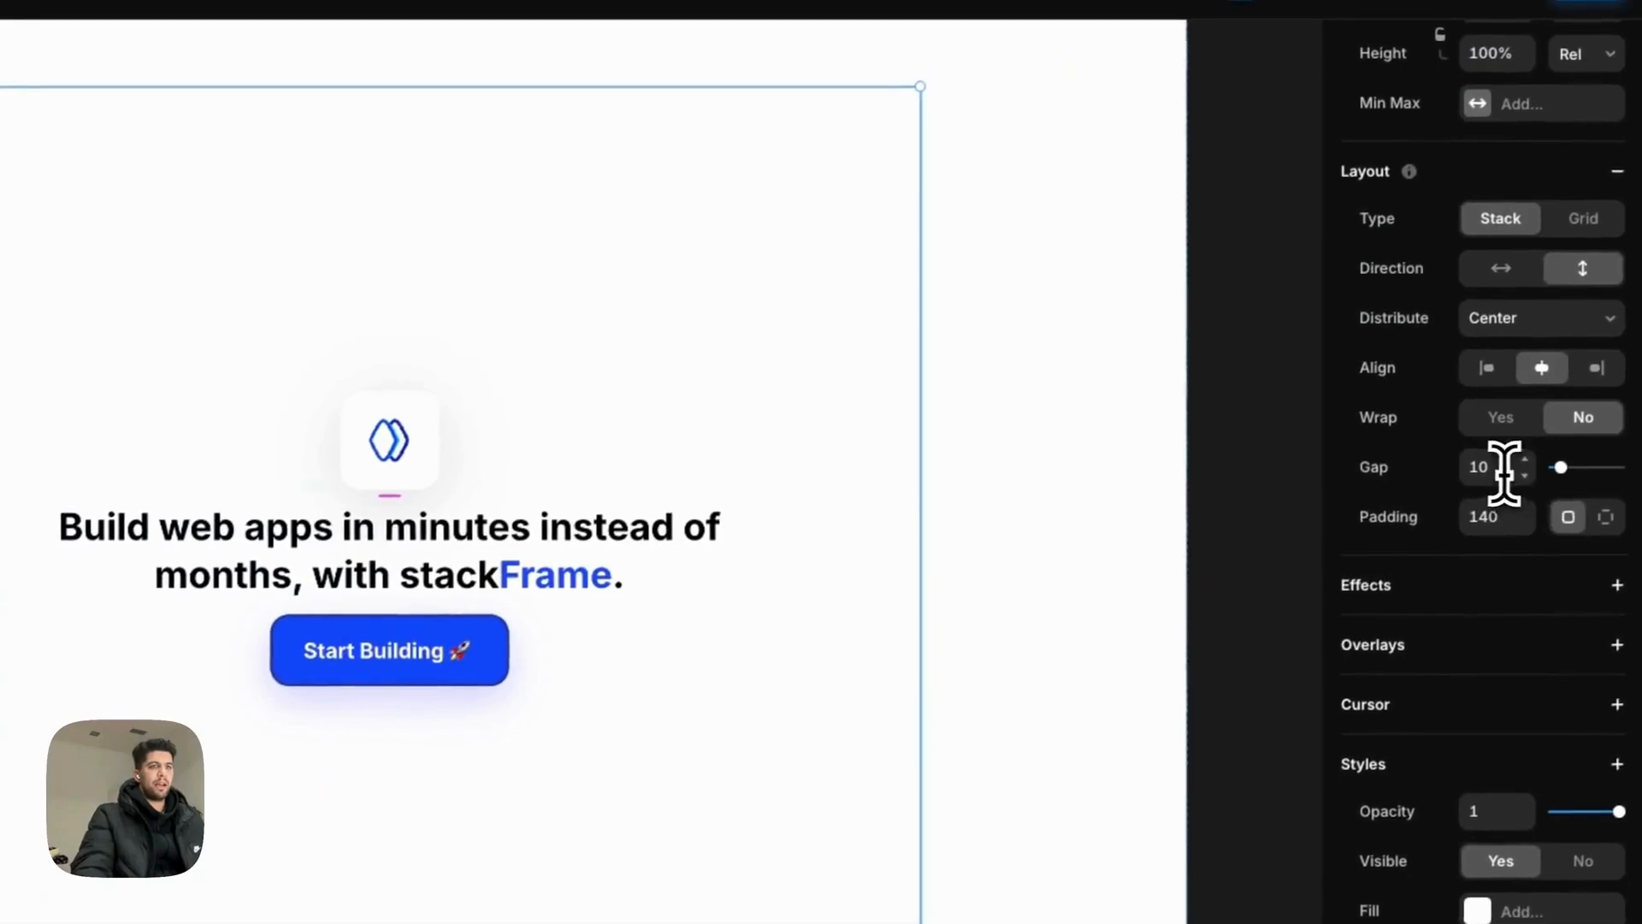
left_click(1506, 459)
type("25")
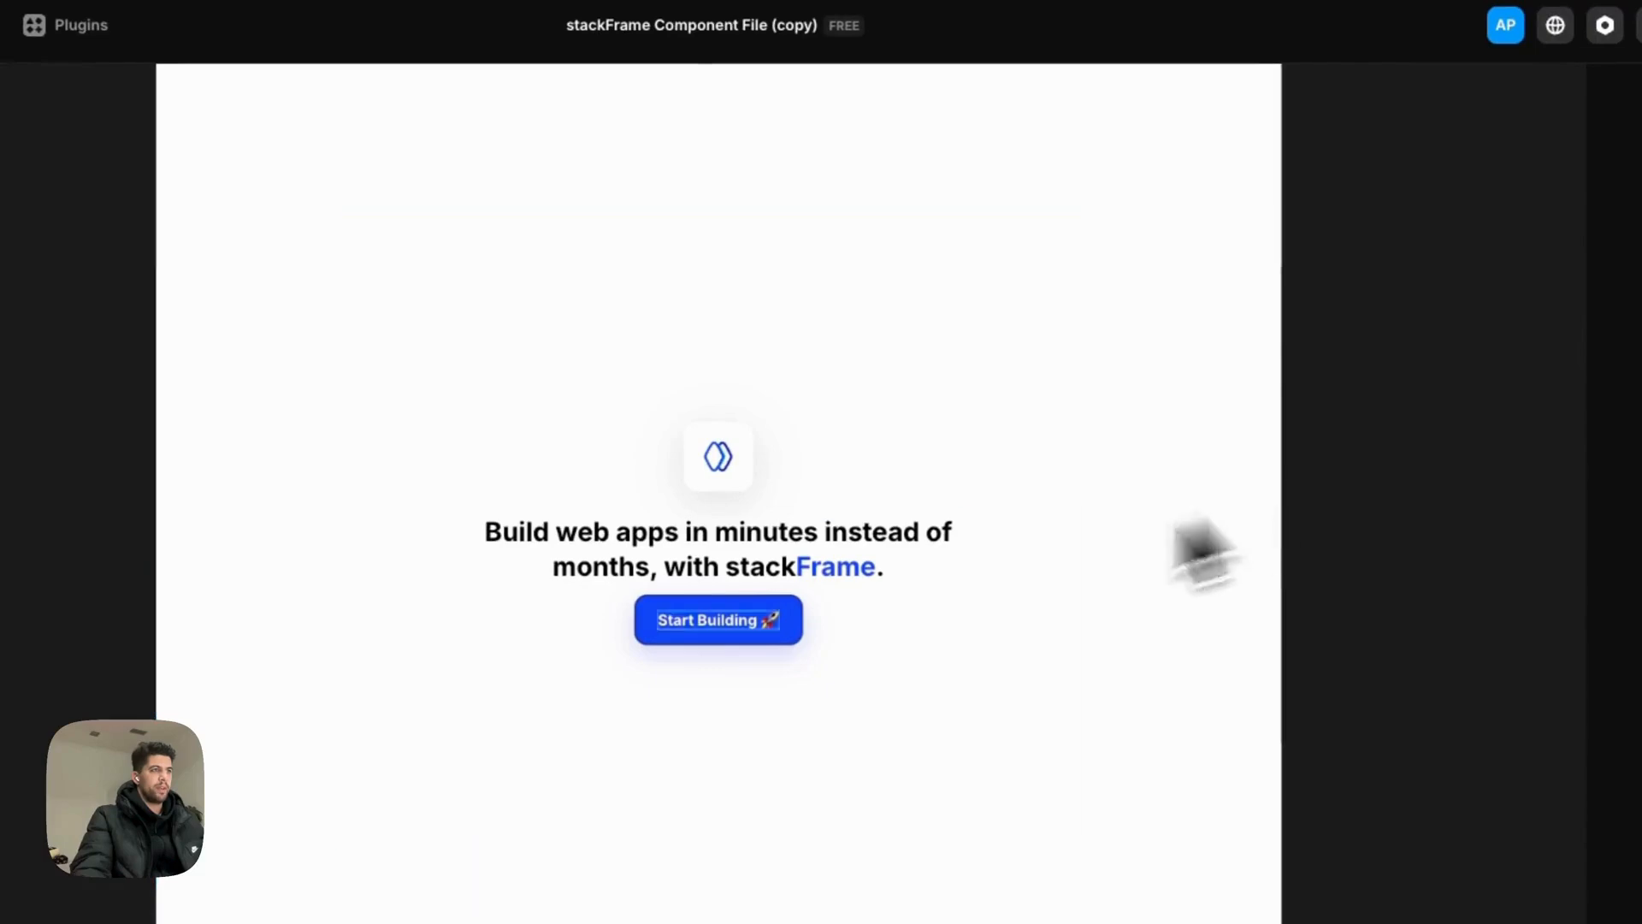
Step: Link the Start Building button to the /signup page, opening in the same tab
left_click(731, 637)
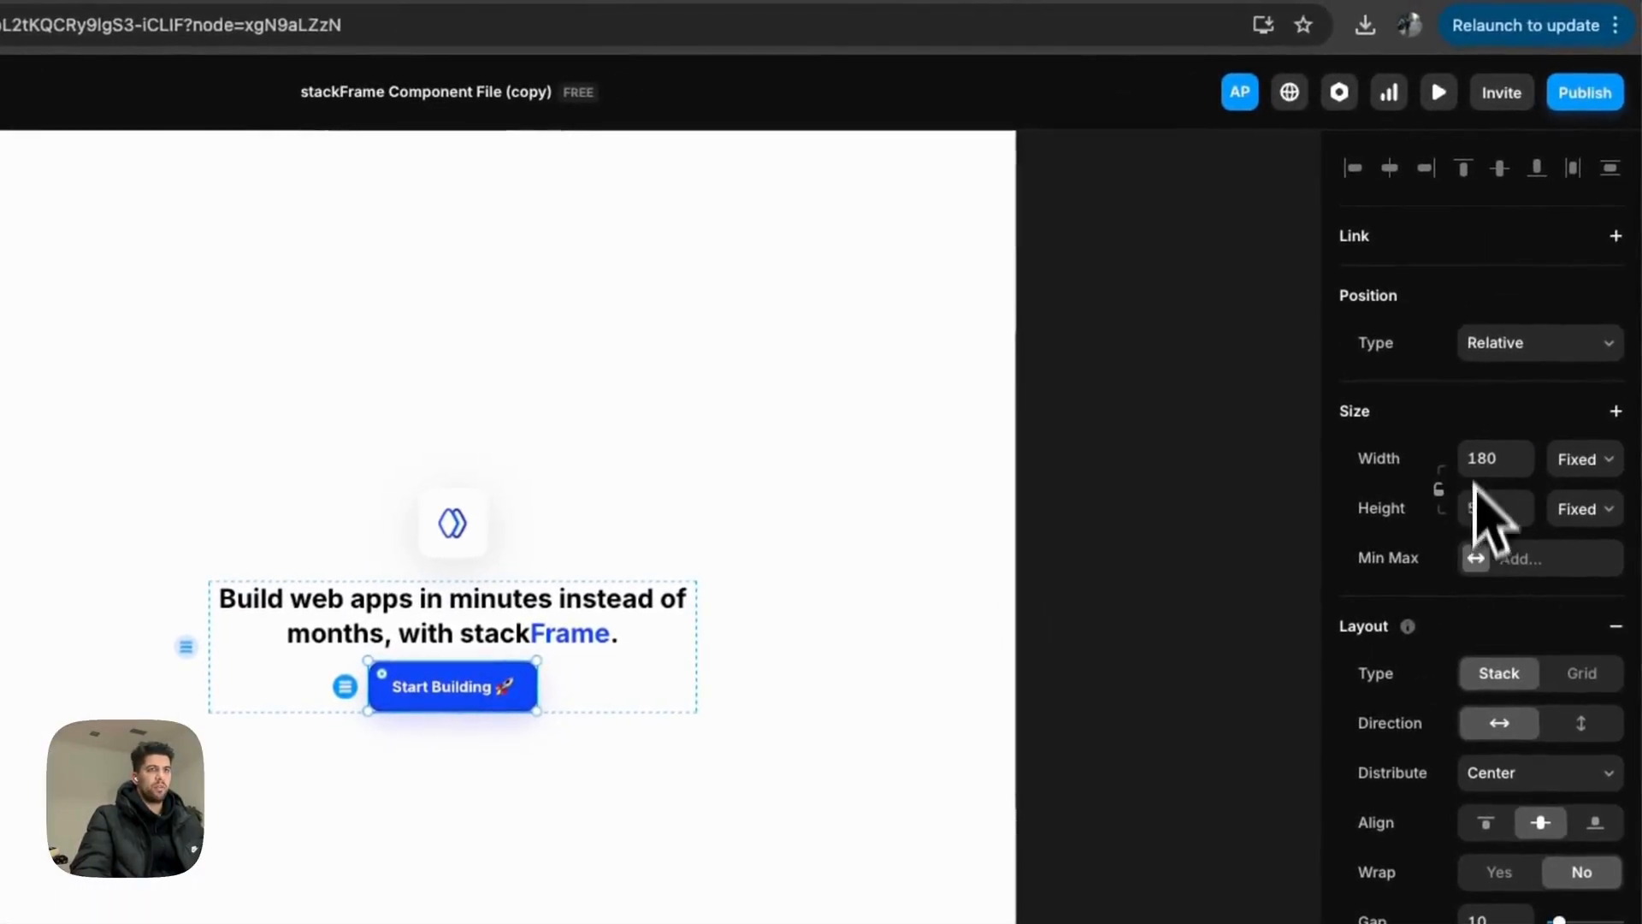
left_click(1358, 237)
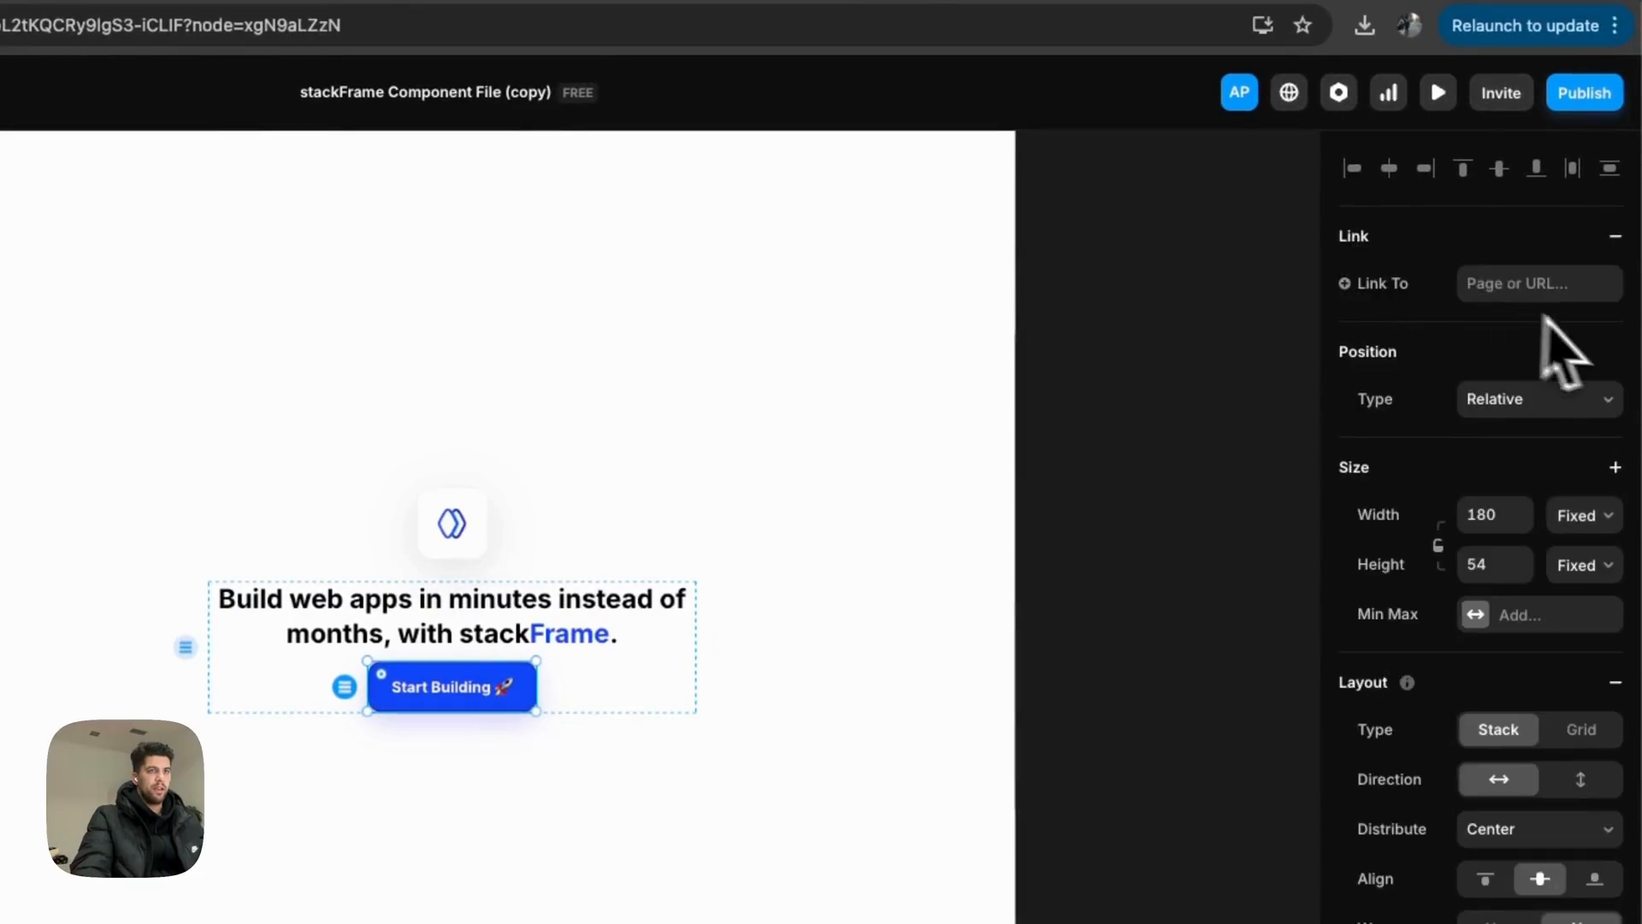
left_click(1505, 285)
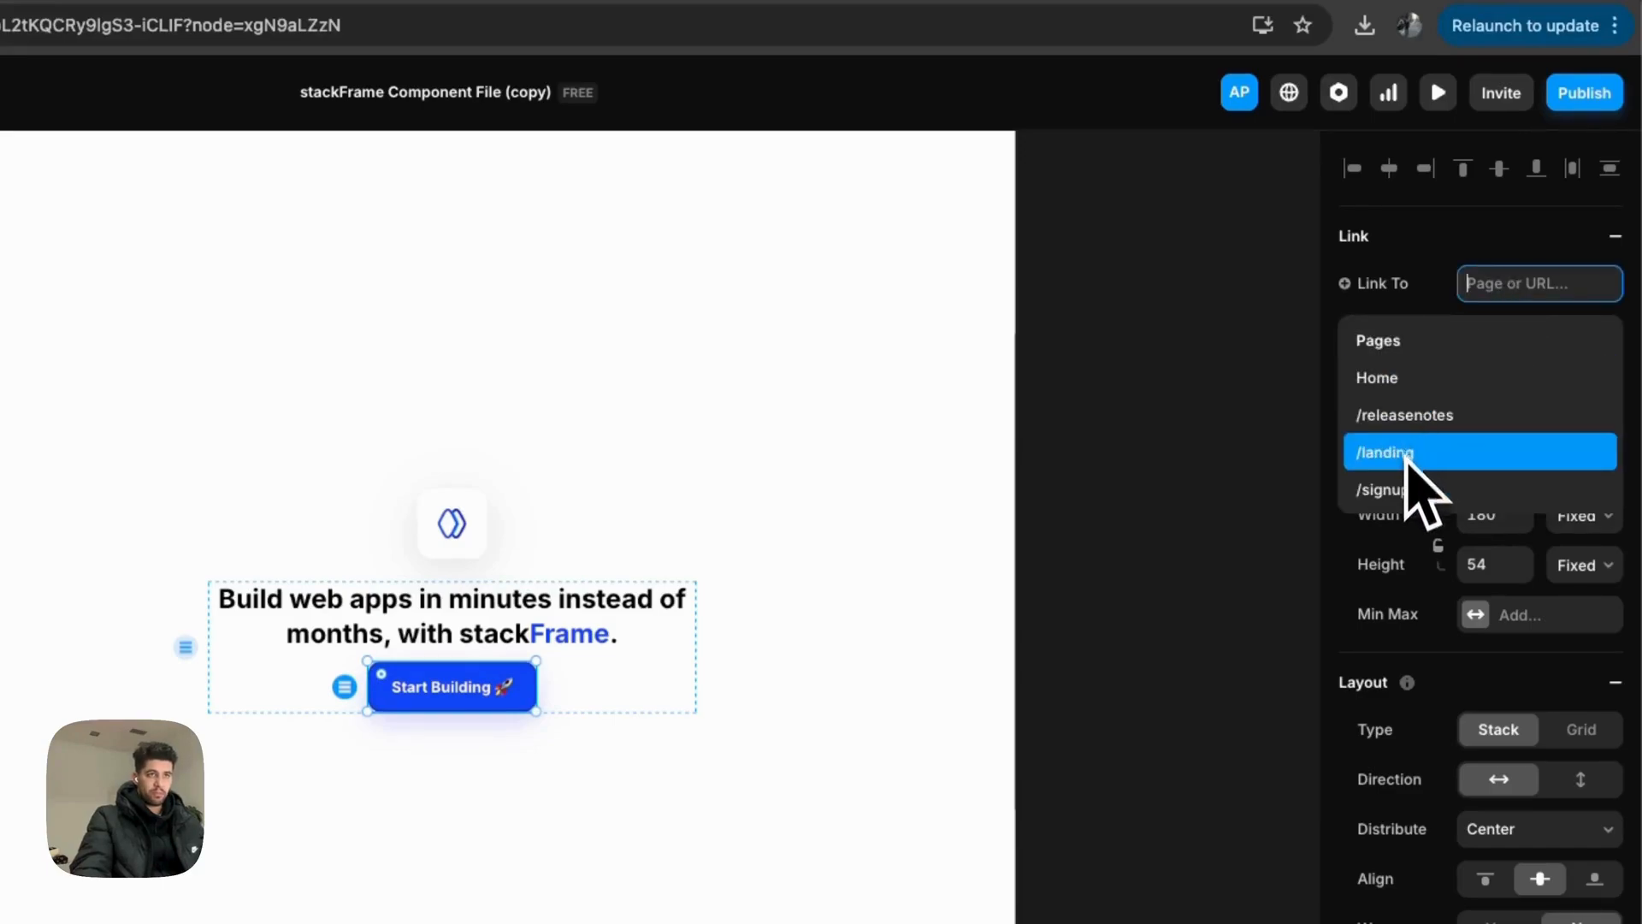
left_click(1397, 492)
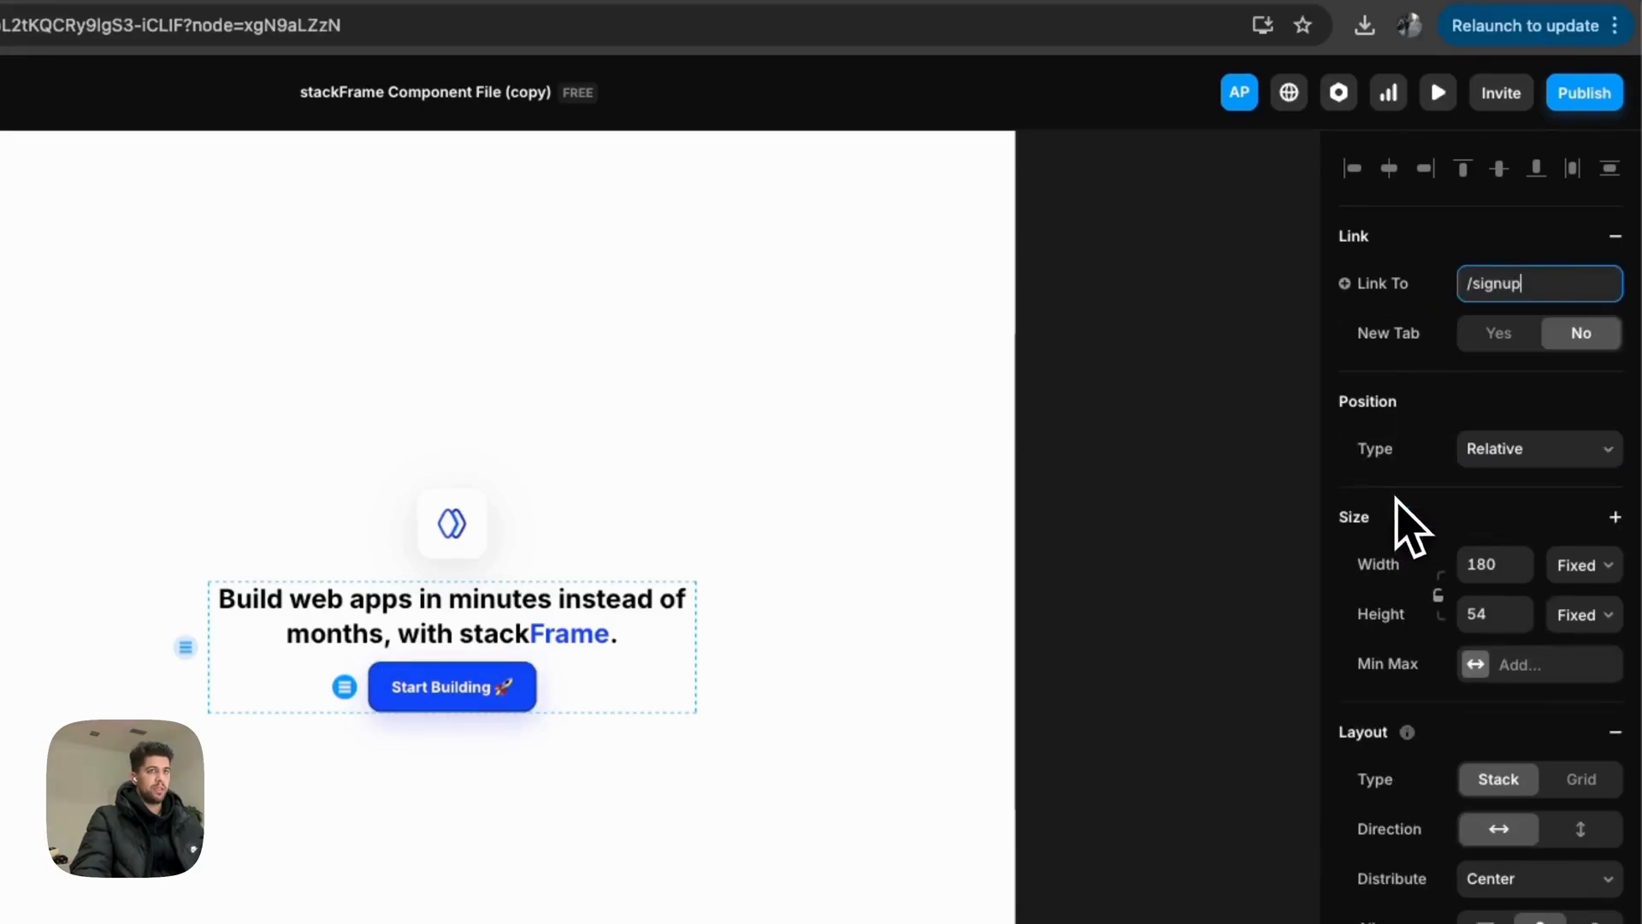
left_click(1160, 443)
scroll(548, 401, "up", 2)
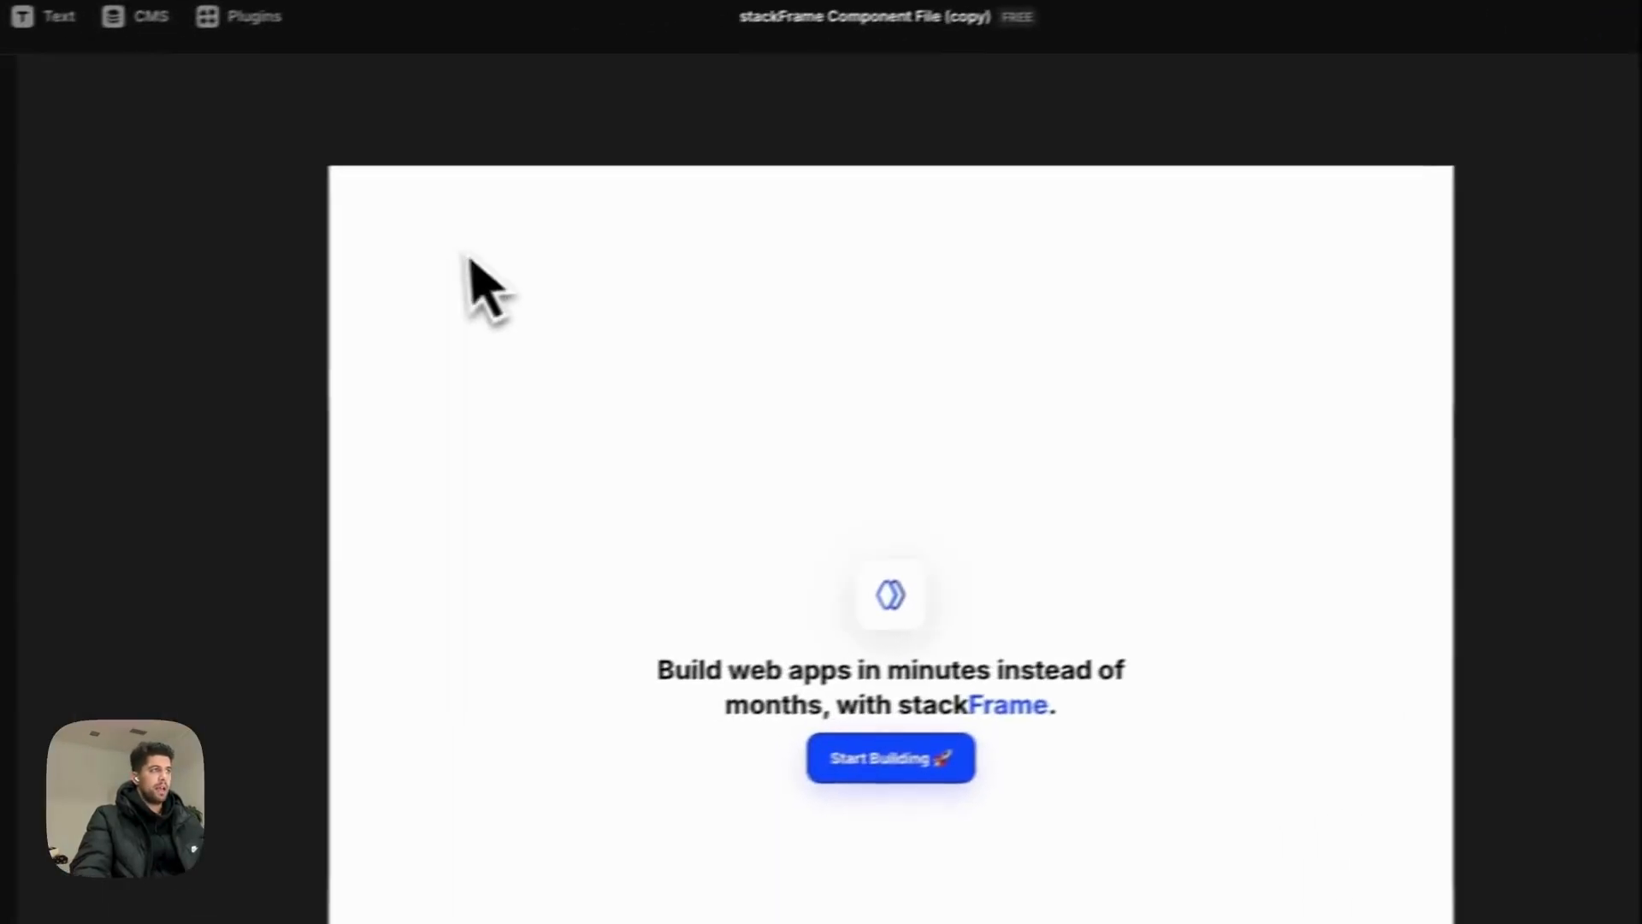
left_click(403, 118)
scroll(925, 652, "down", 3)
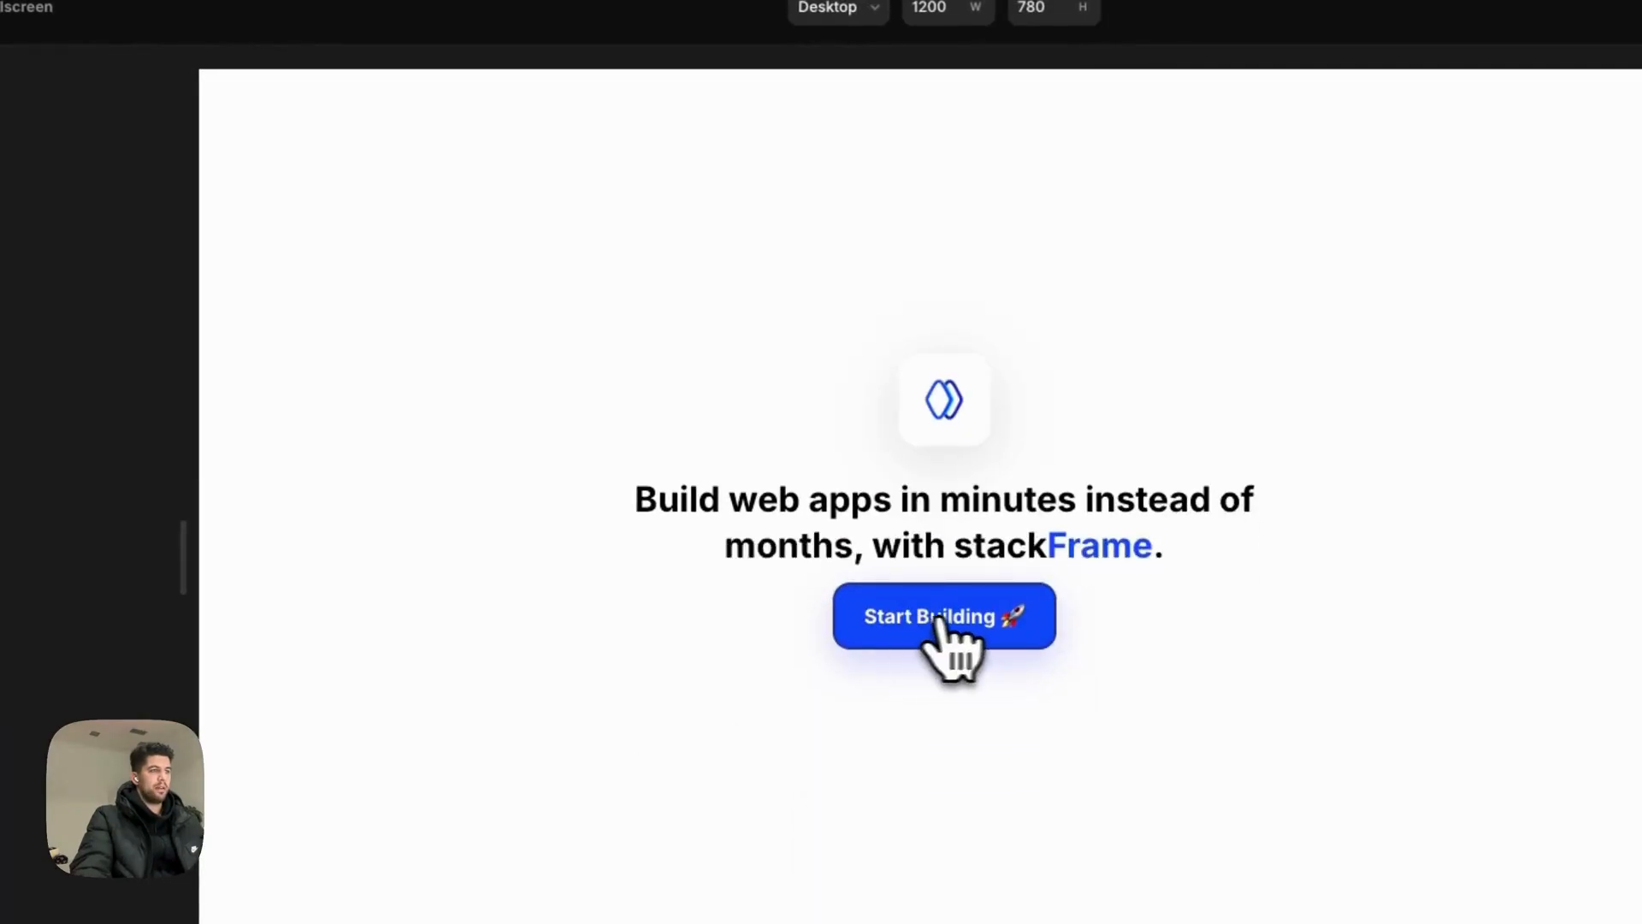
left_click(947, 616)
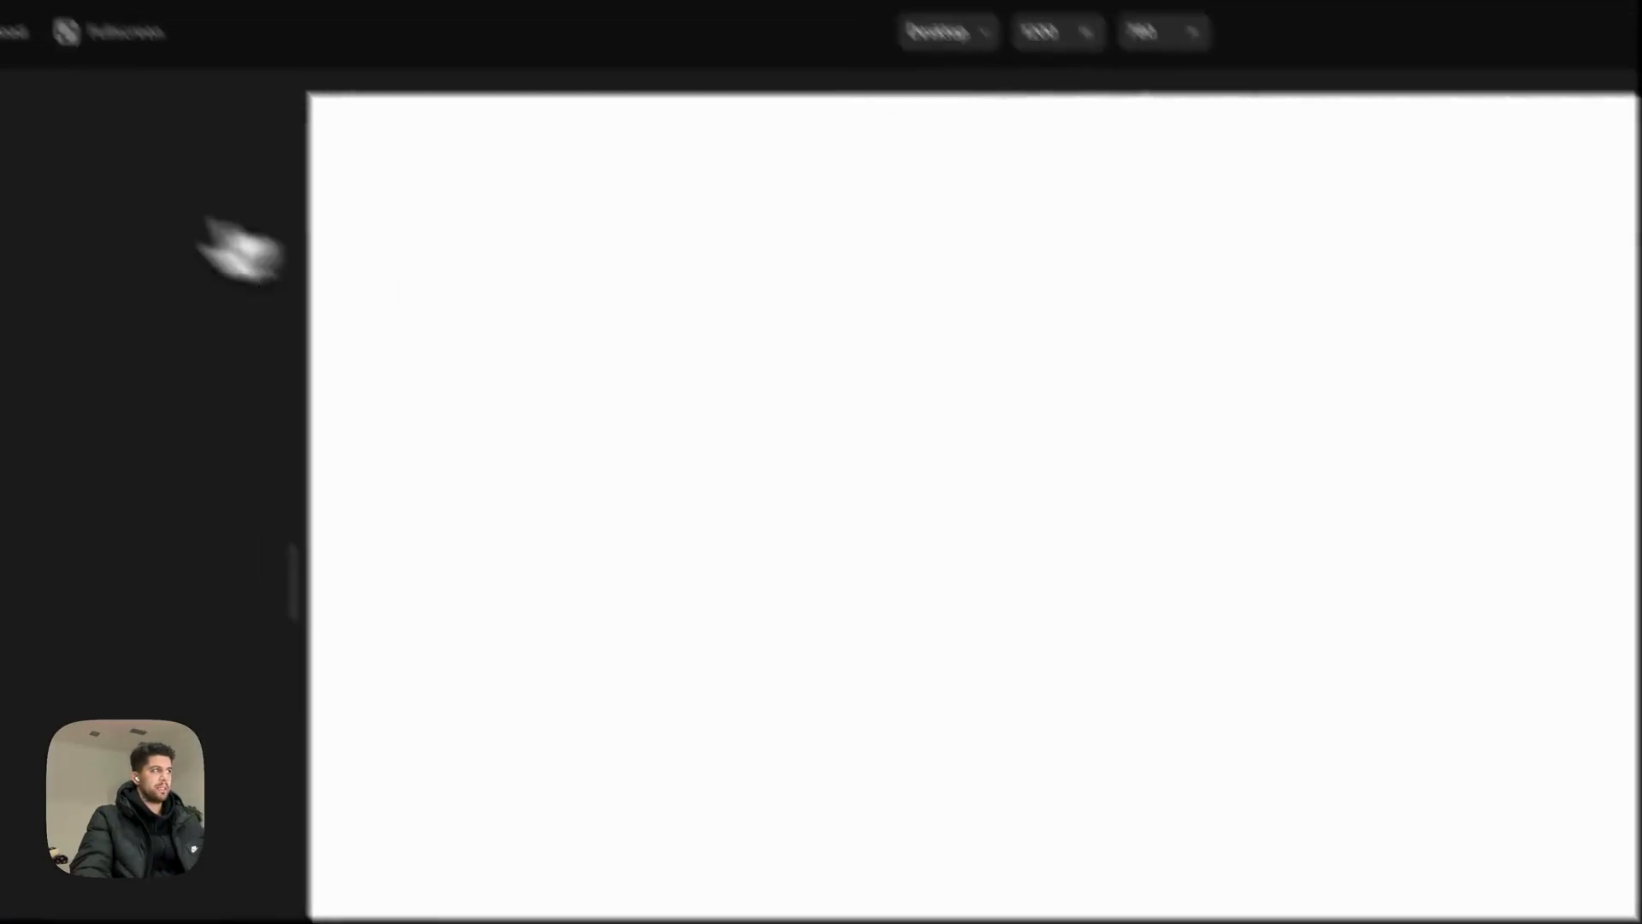
left_click(29, 149)
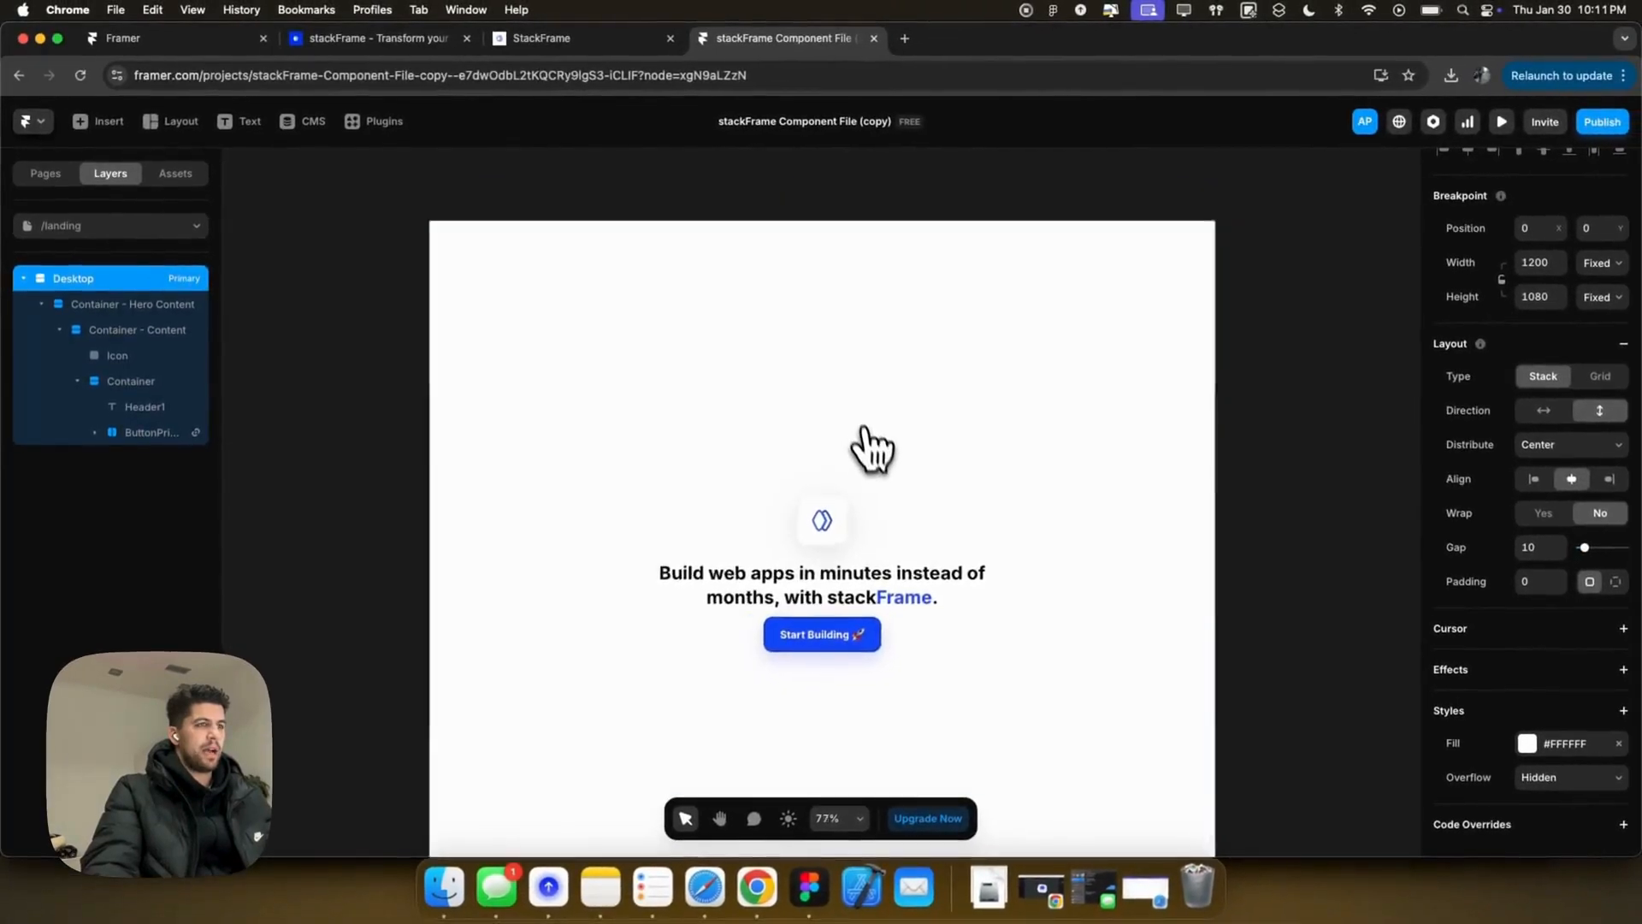
scroll(1095, 557, "down", 4)
scroll(879, 467, "down", 1)
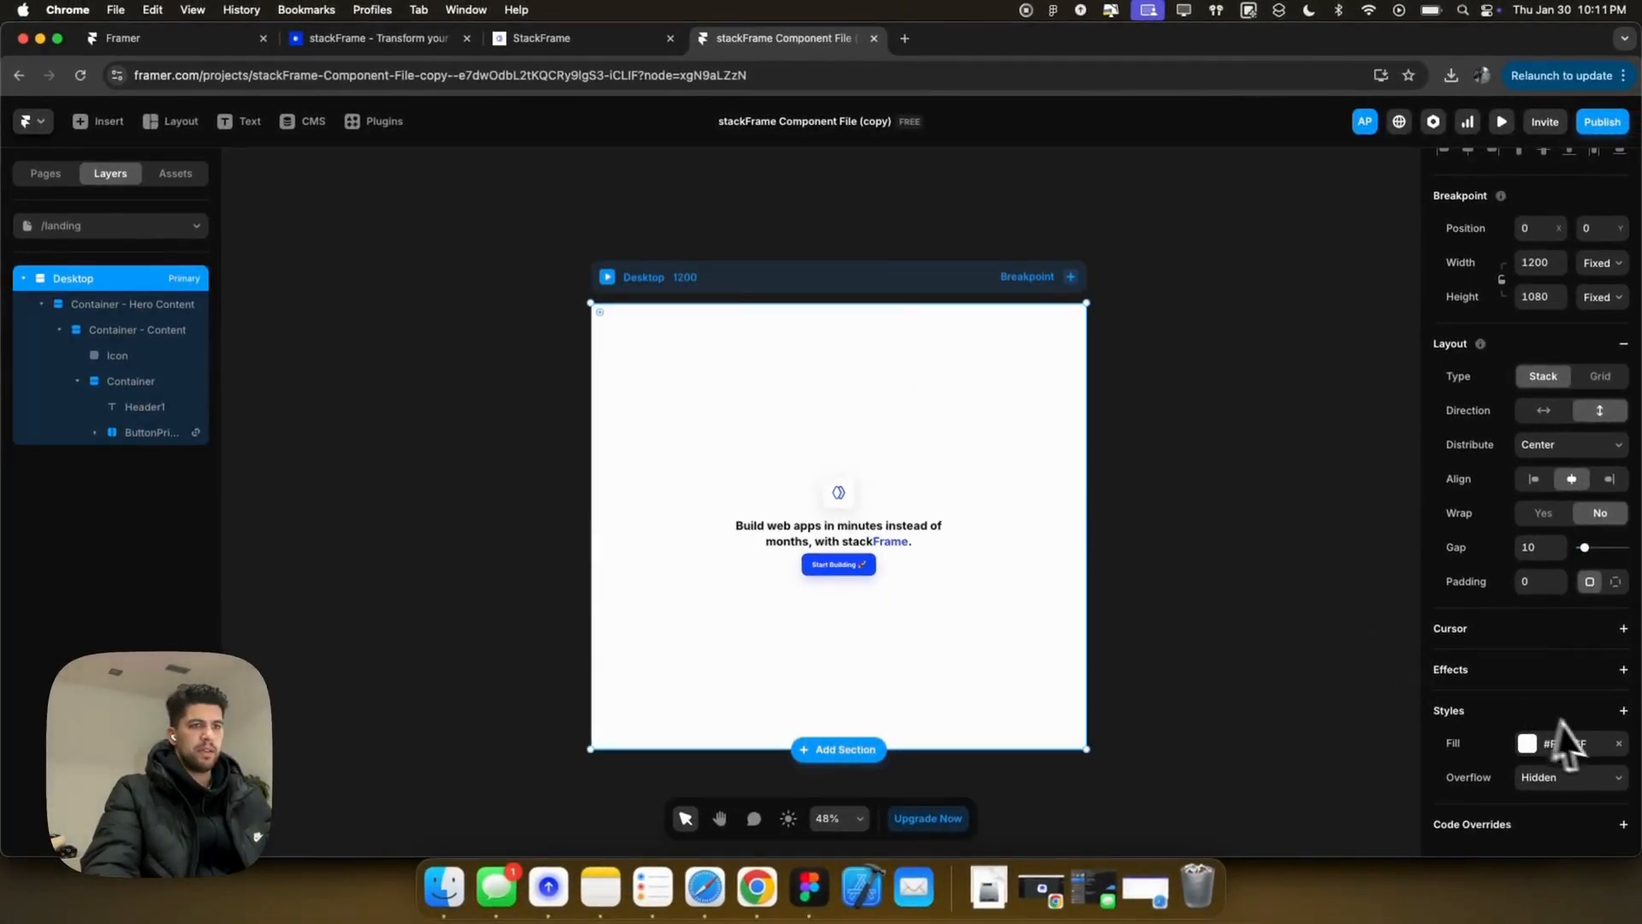
left_click(1009, 554)
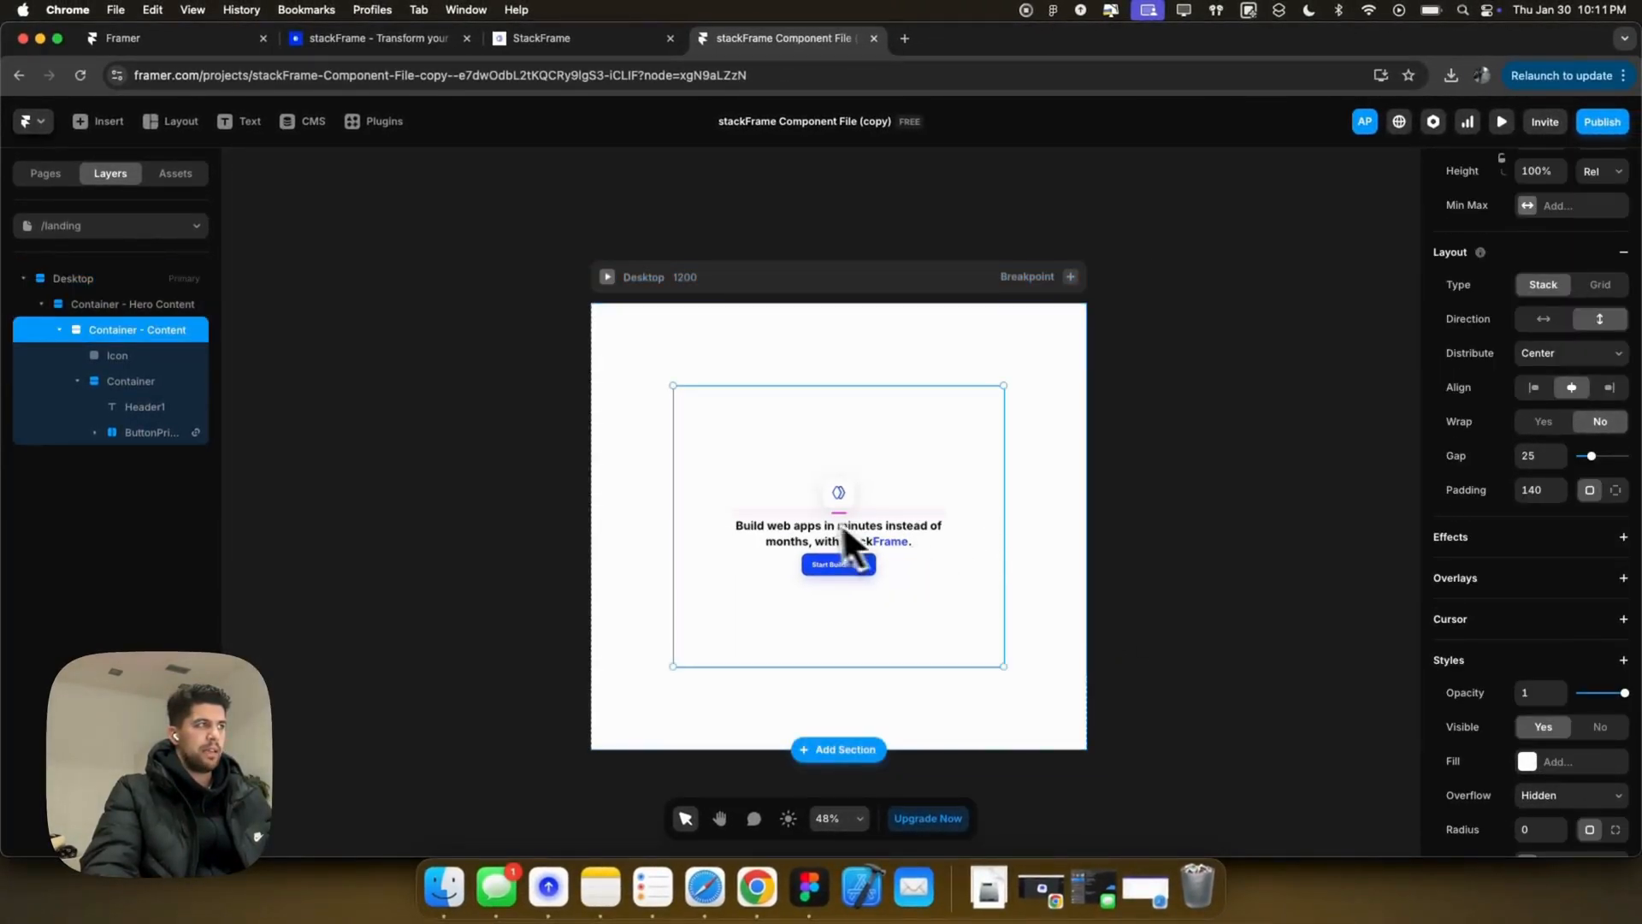
scroll(1527, 622, "down", 3)
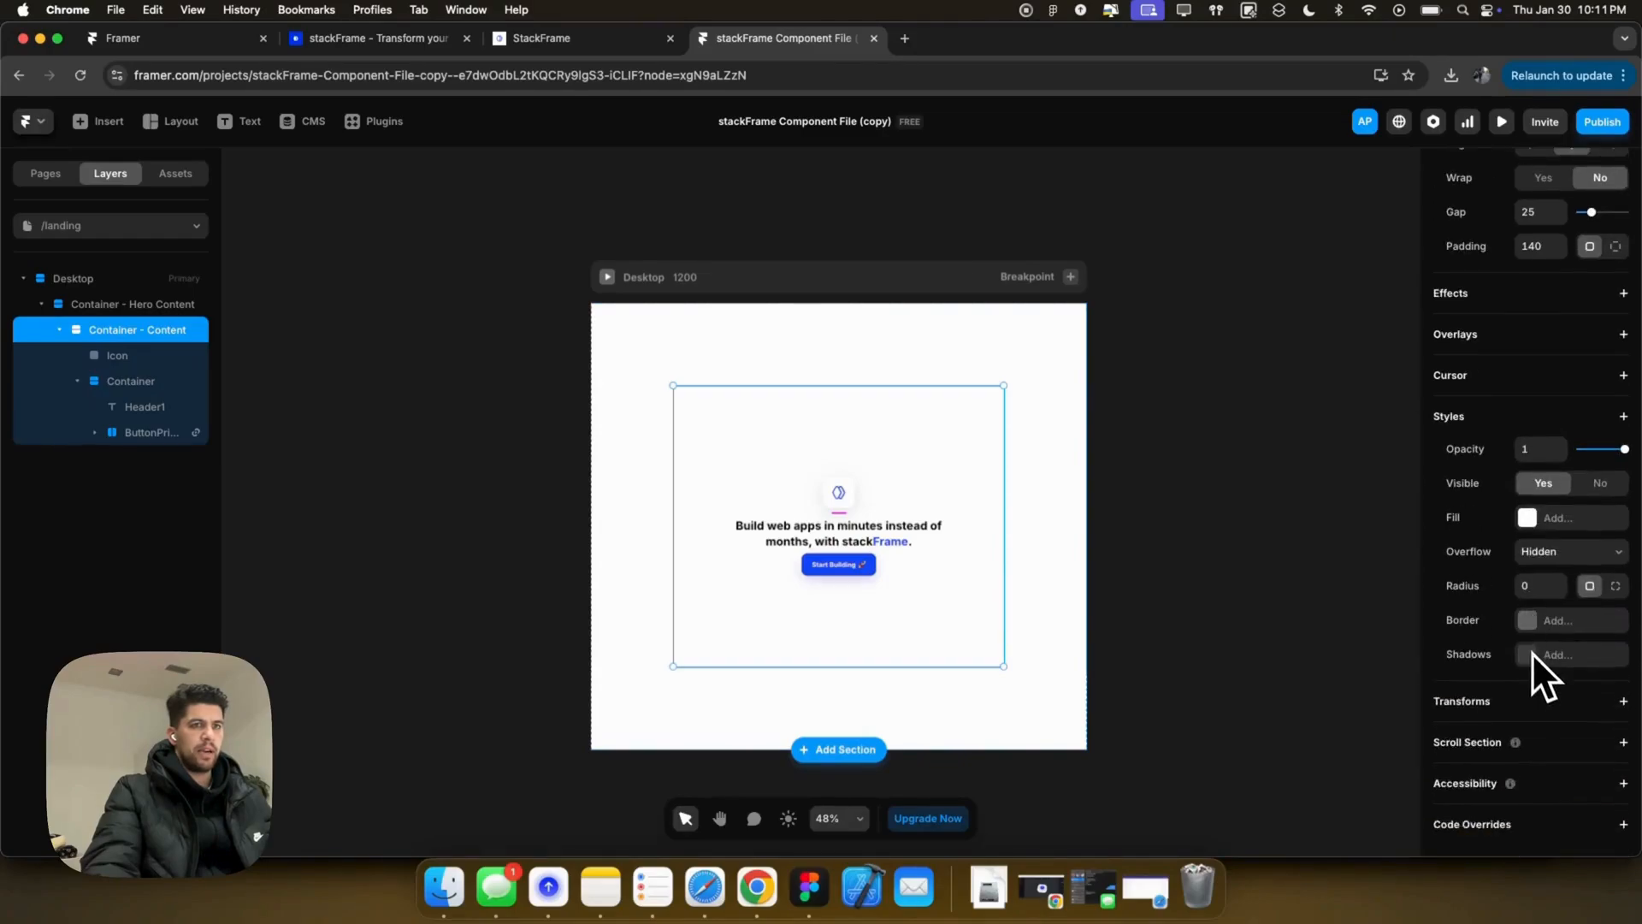
scroll(1544, 641, "up", 3)
Step: Set the content container's bottom padding to 200 using per-side padding
left_click(1616, 488)
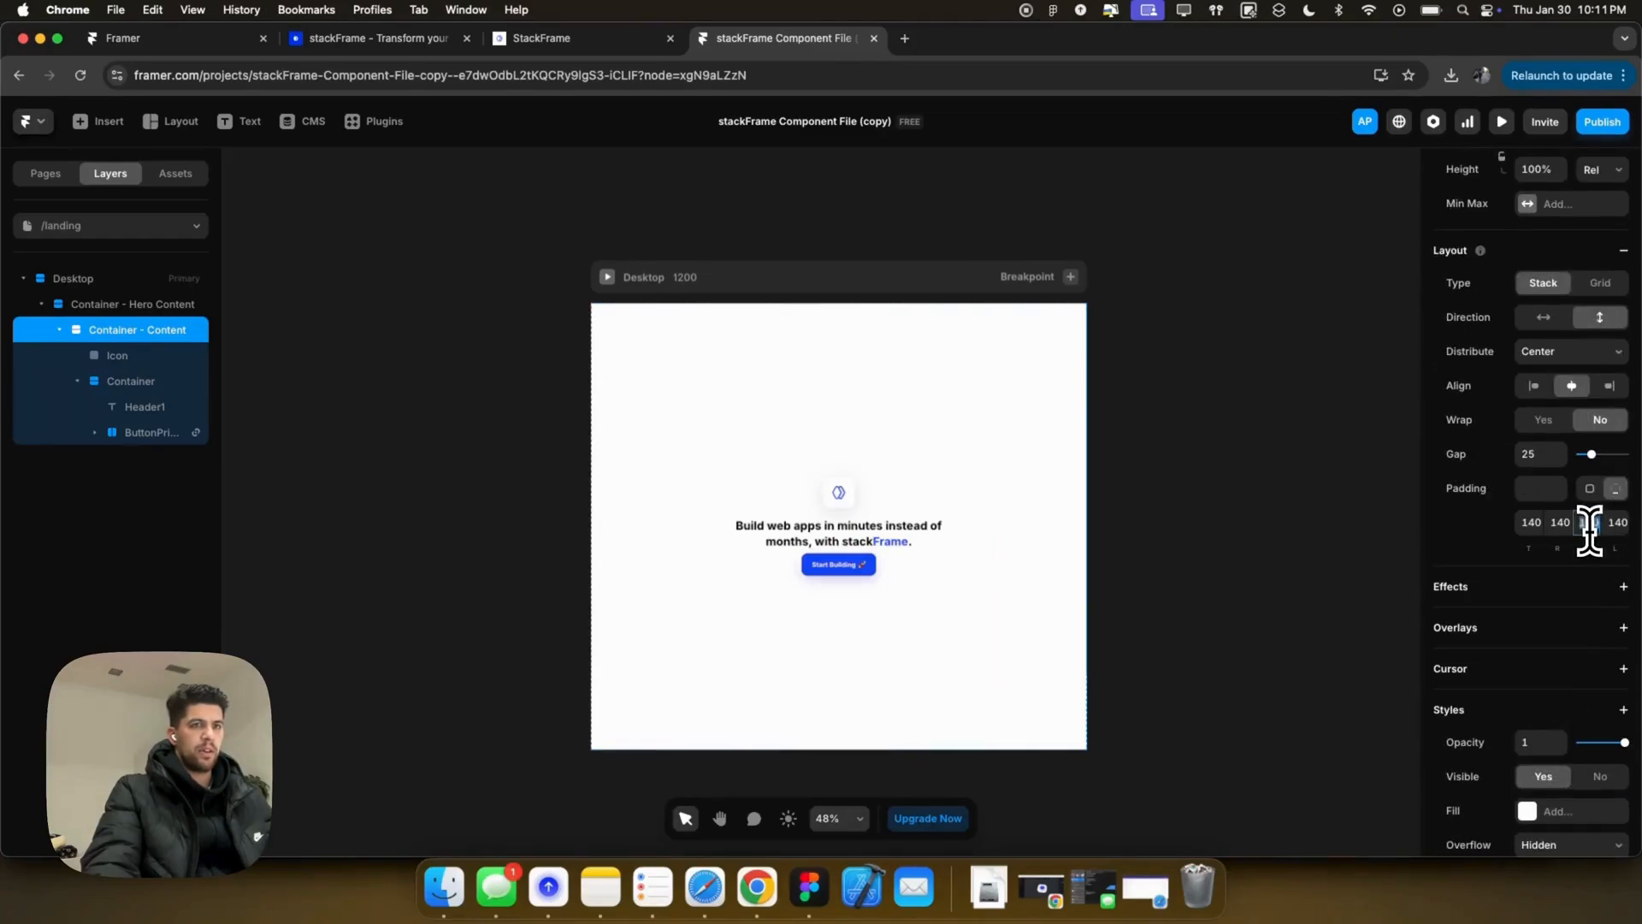
type("200")
key("Return")
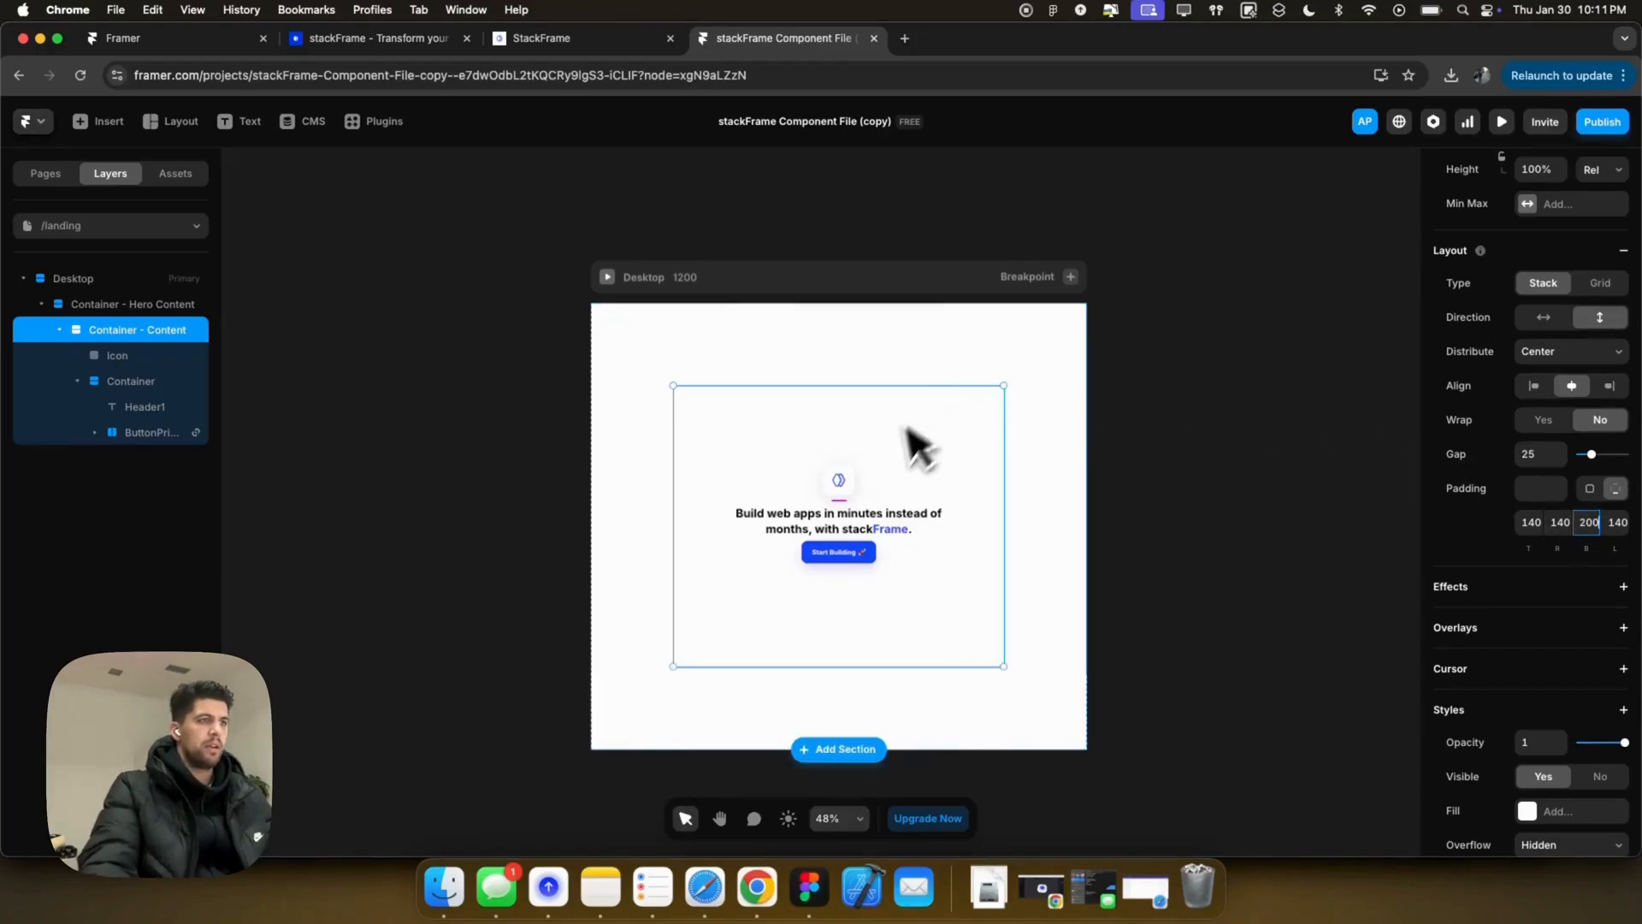
Step: Add an Appear effect to the icon, entering from opacity 0 with offset Y 30
left_click(856, 472)
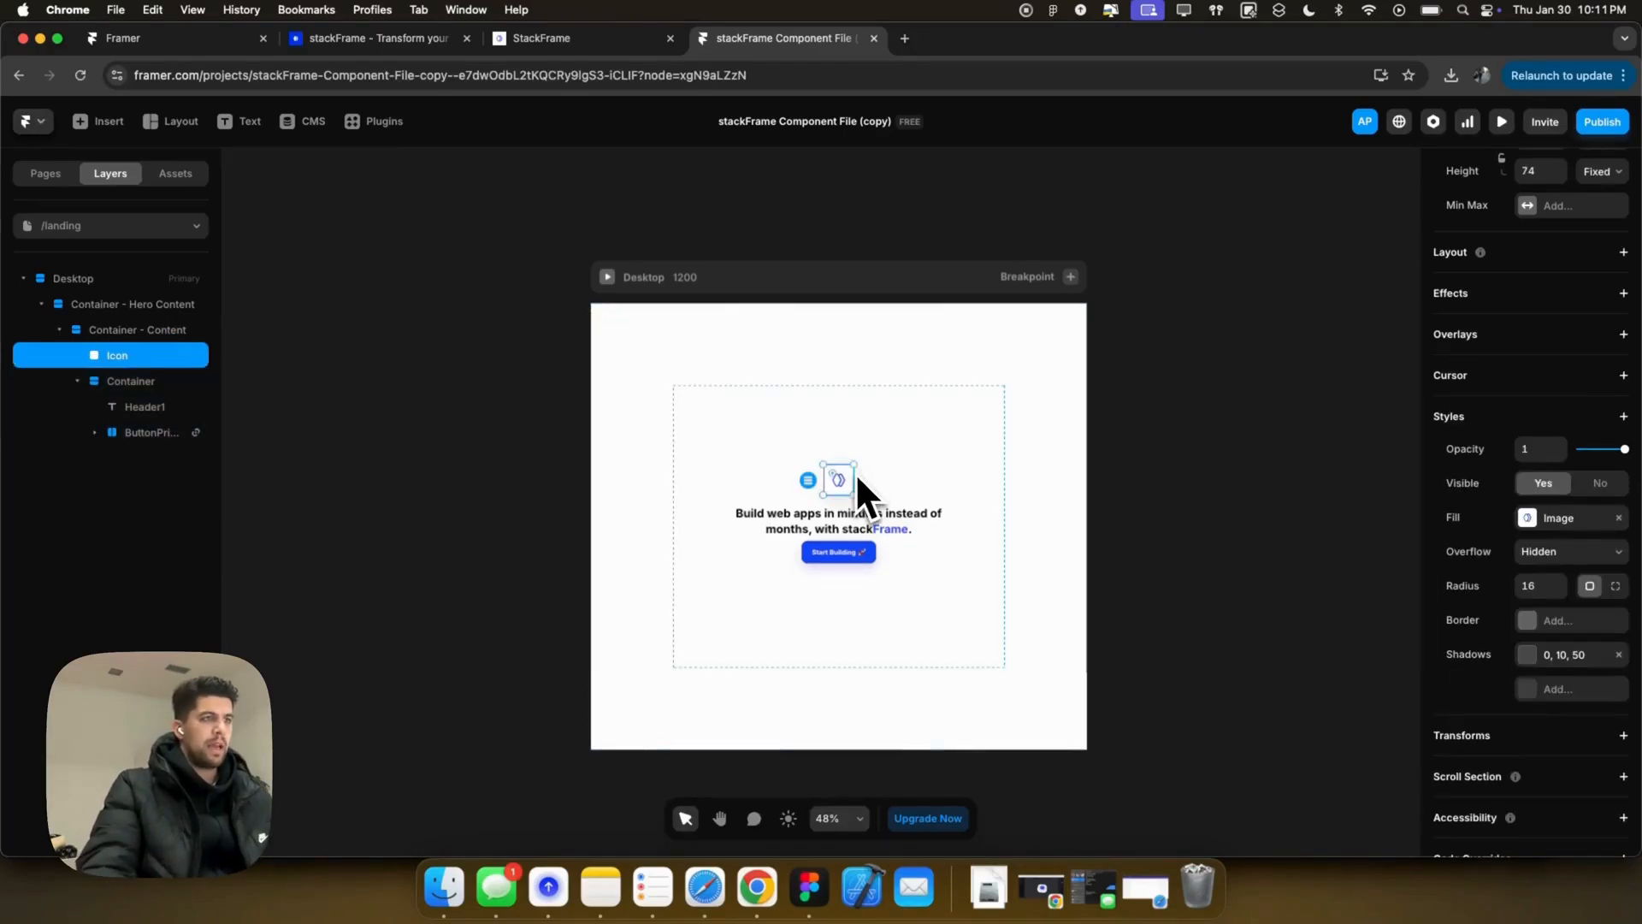
left_click(1558, 299)
left_click(1519, 323)
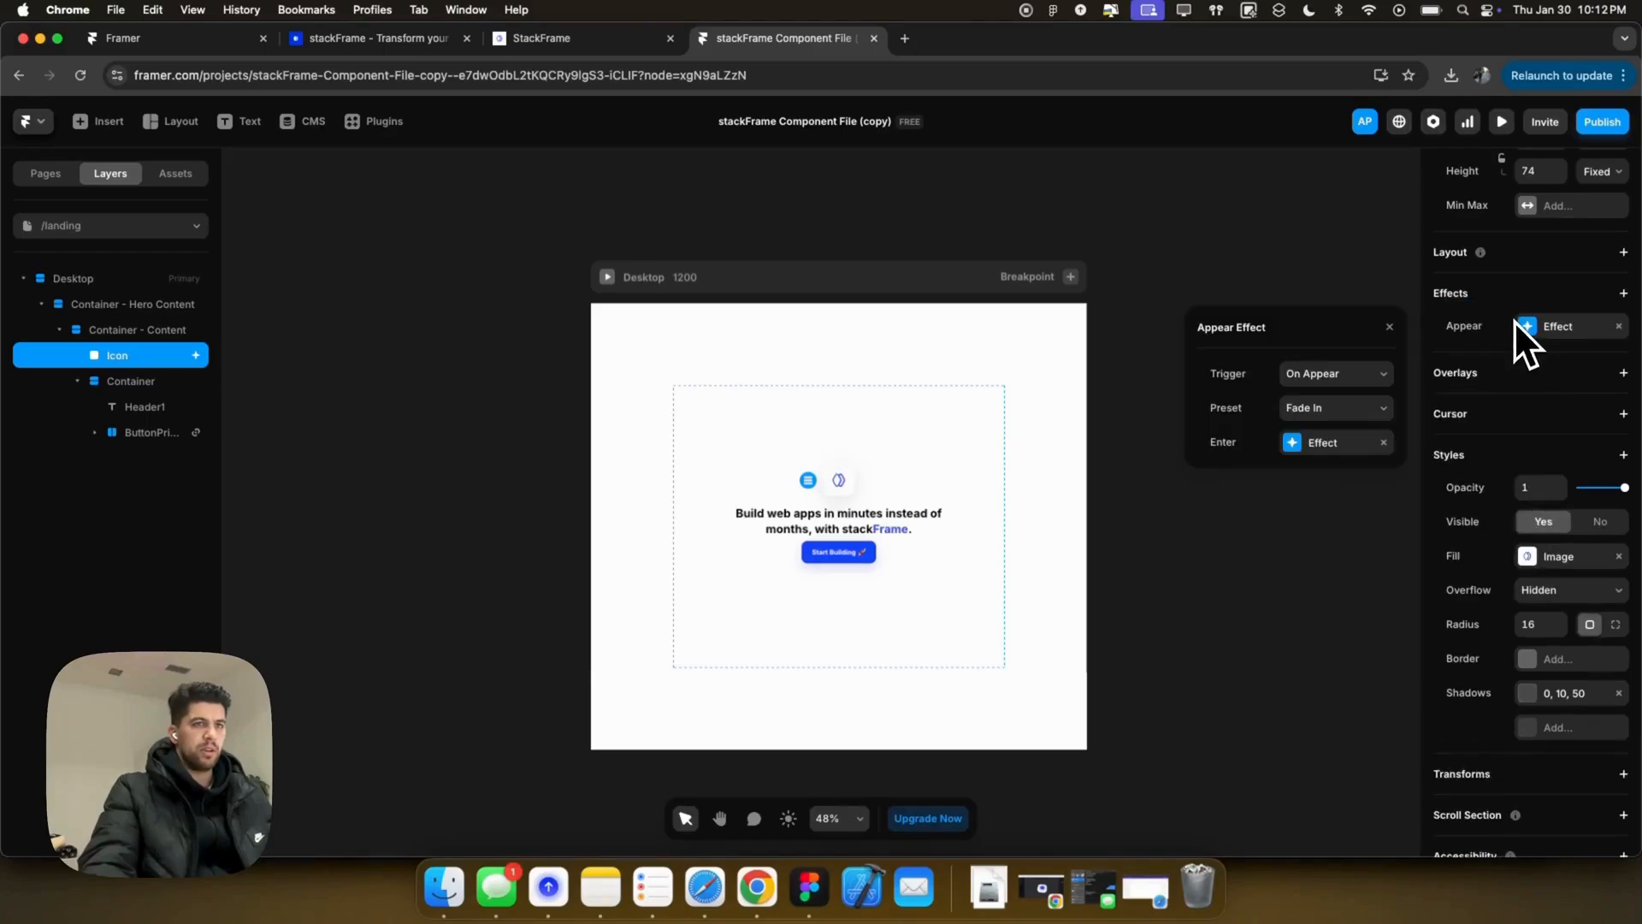
left_click(1311, 444)
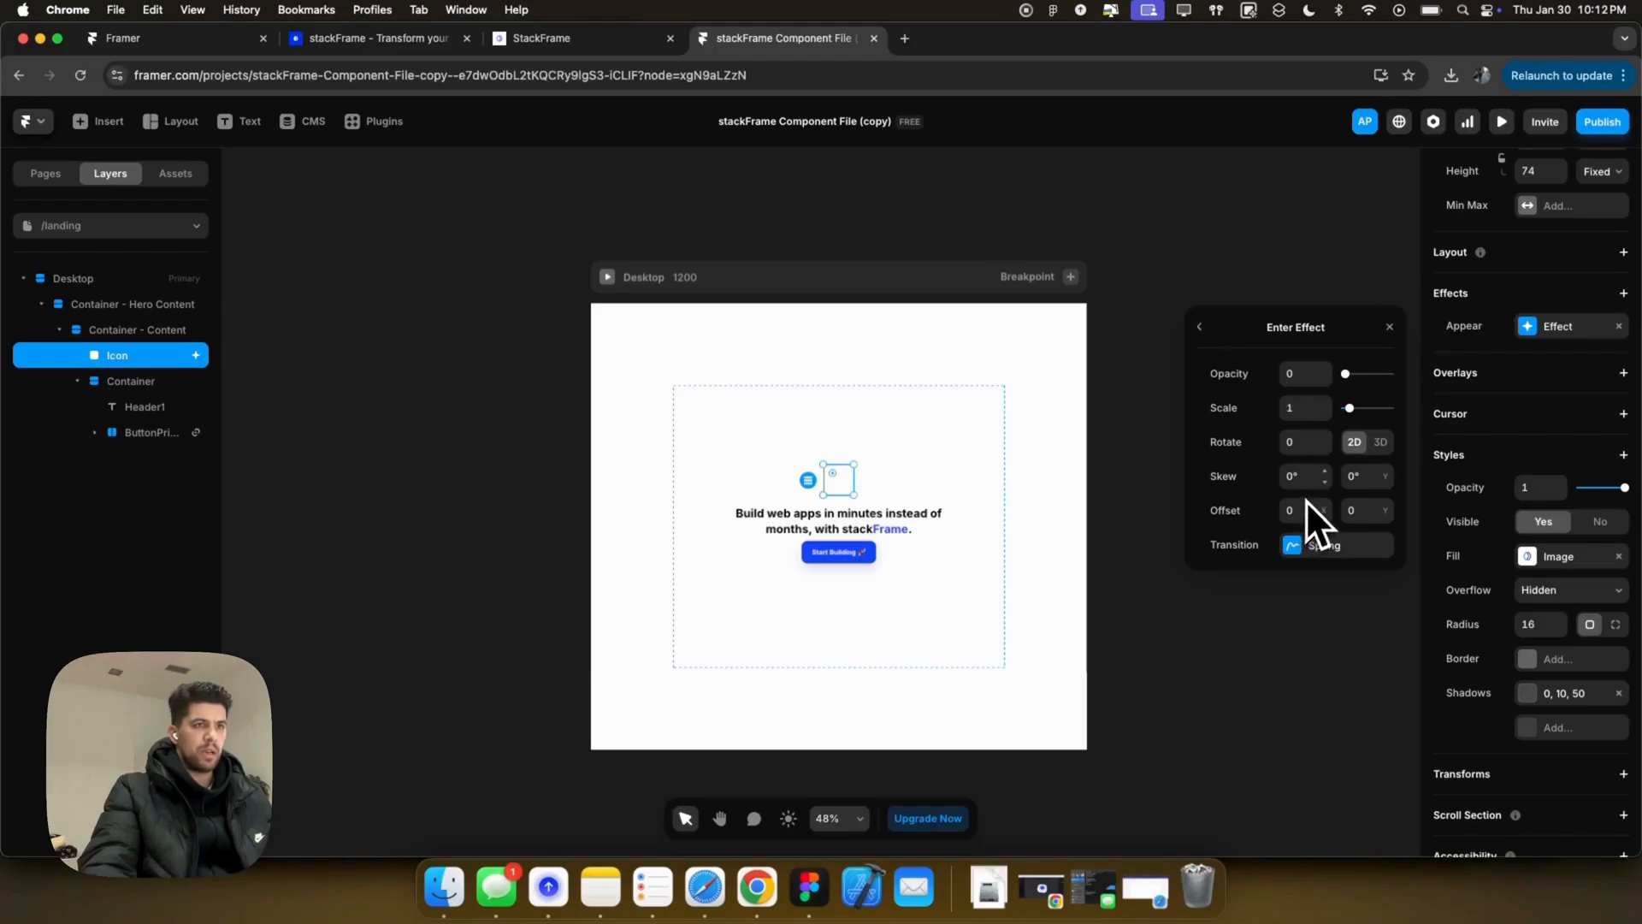
type("30")
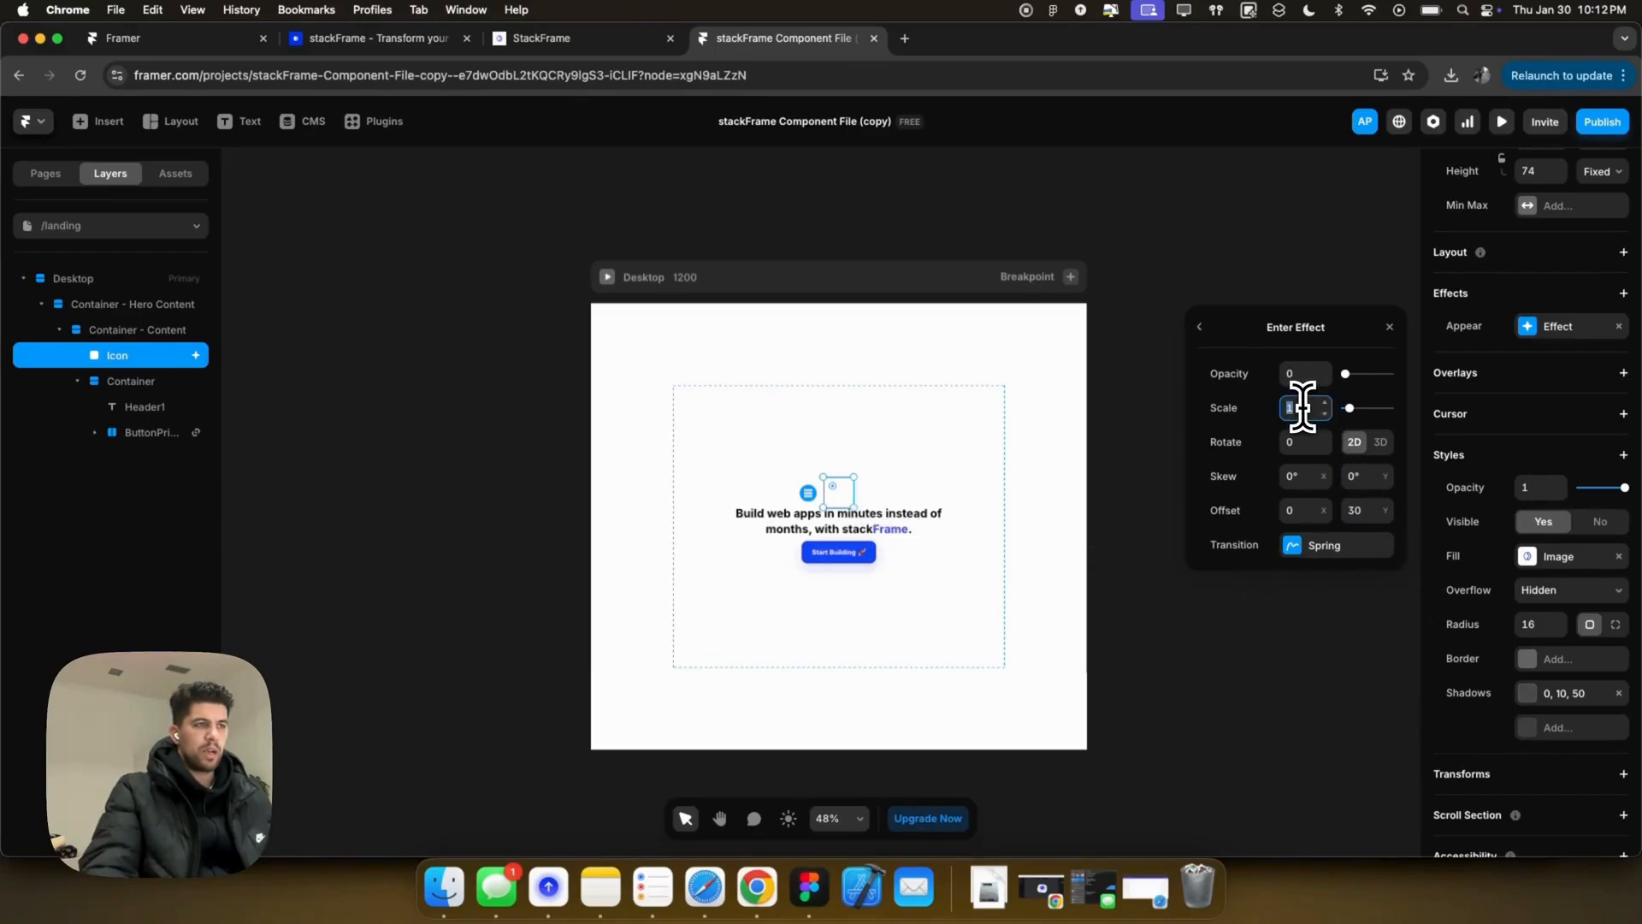
key("BackSpace")
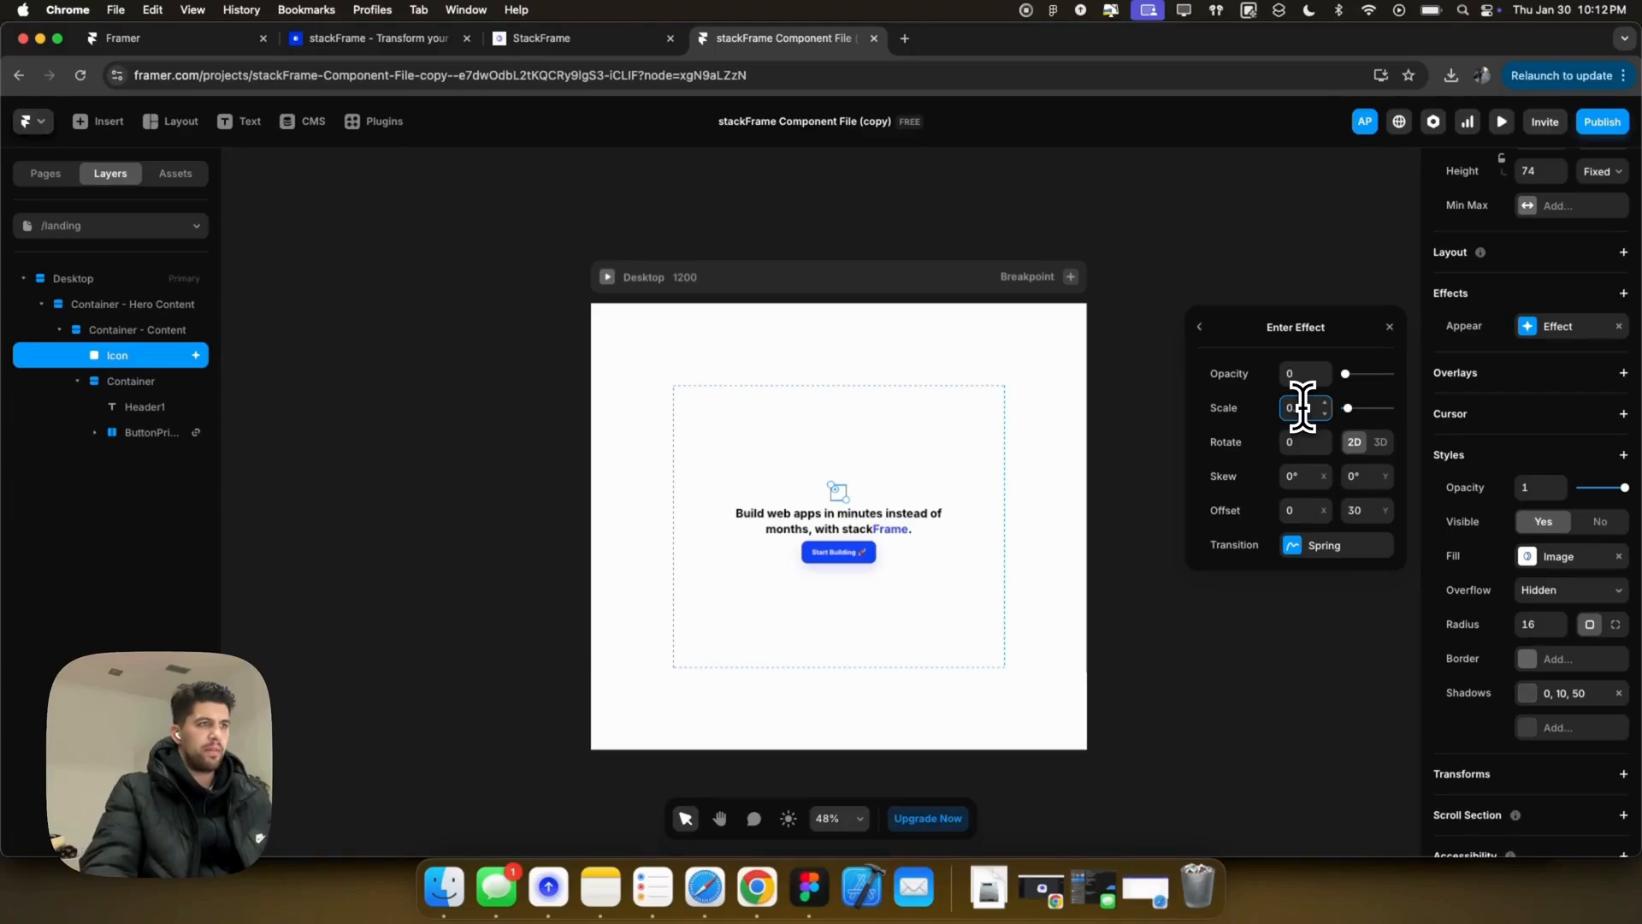
Step: Change the icon's appear transition from spring to Ease In Out
left_click(1297, 550)
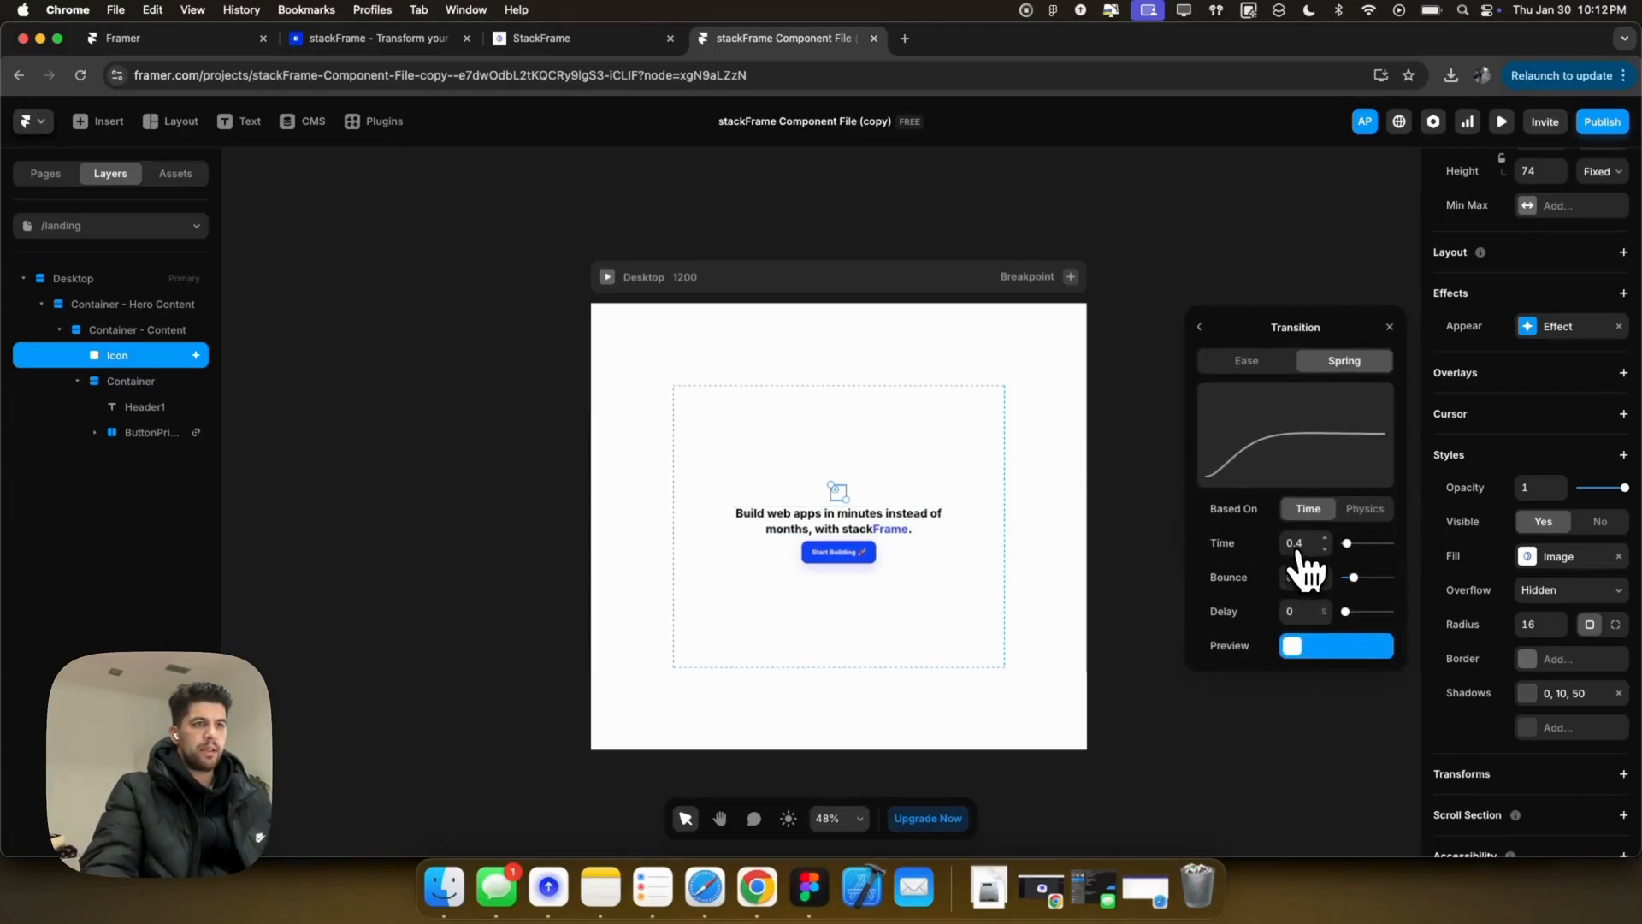
left_click(1309, 577)
left_click(1248, 361)
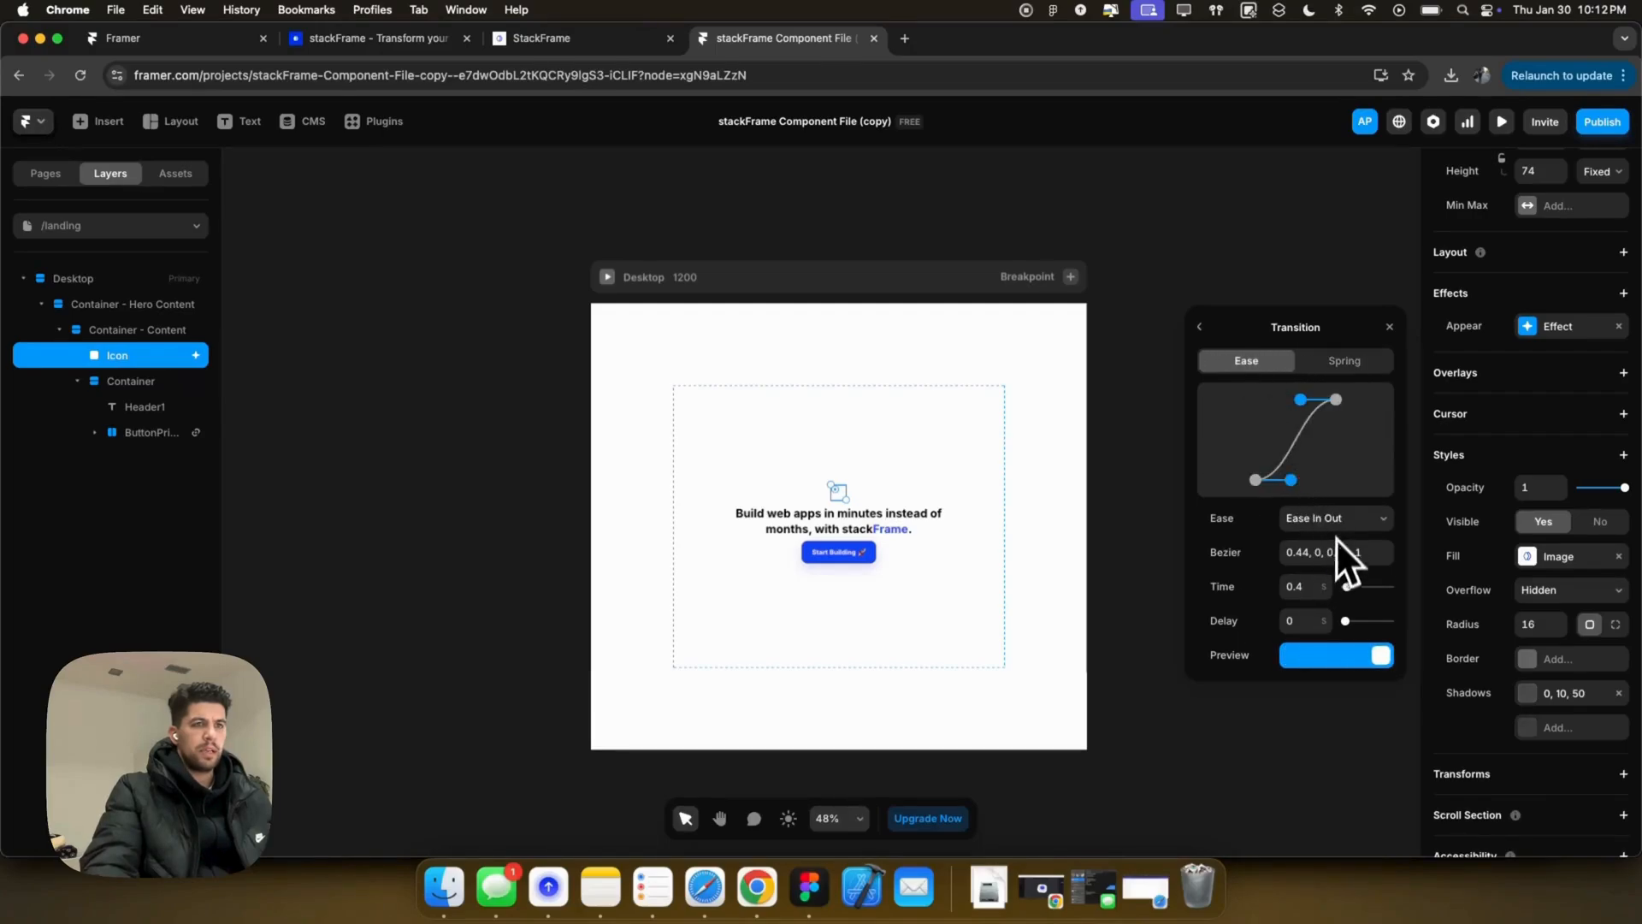
left_click(1308, 588)
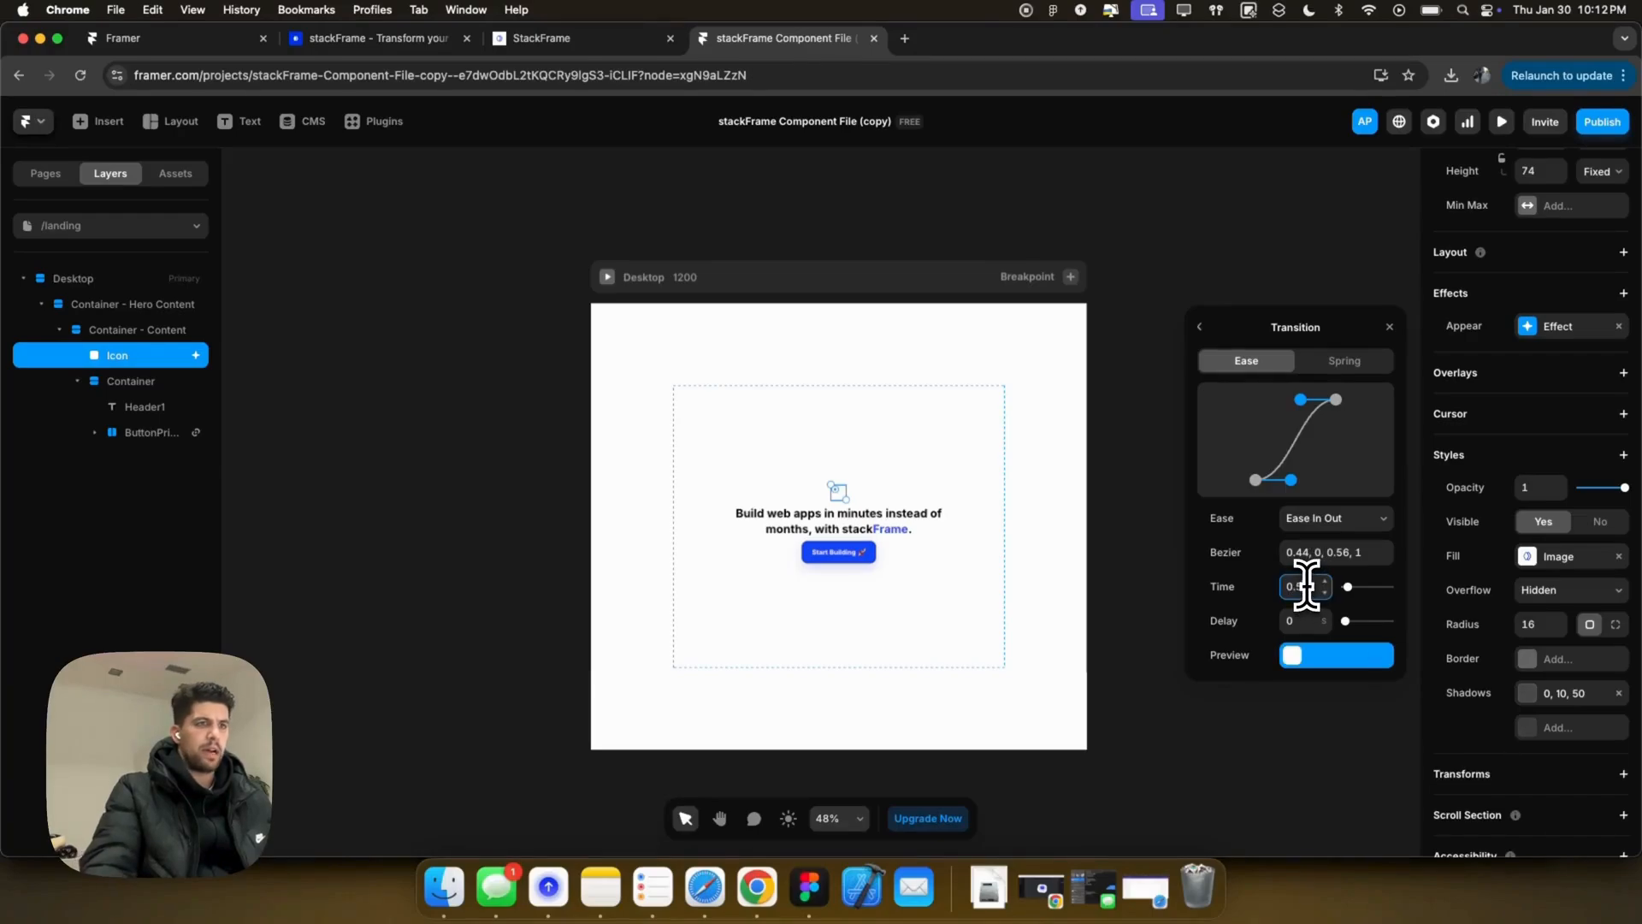
Step: Preview the icon's appear animation, then copy the icon's effects
left_click(607, 277)
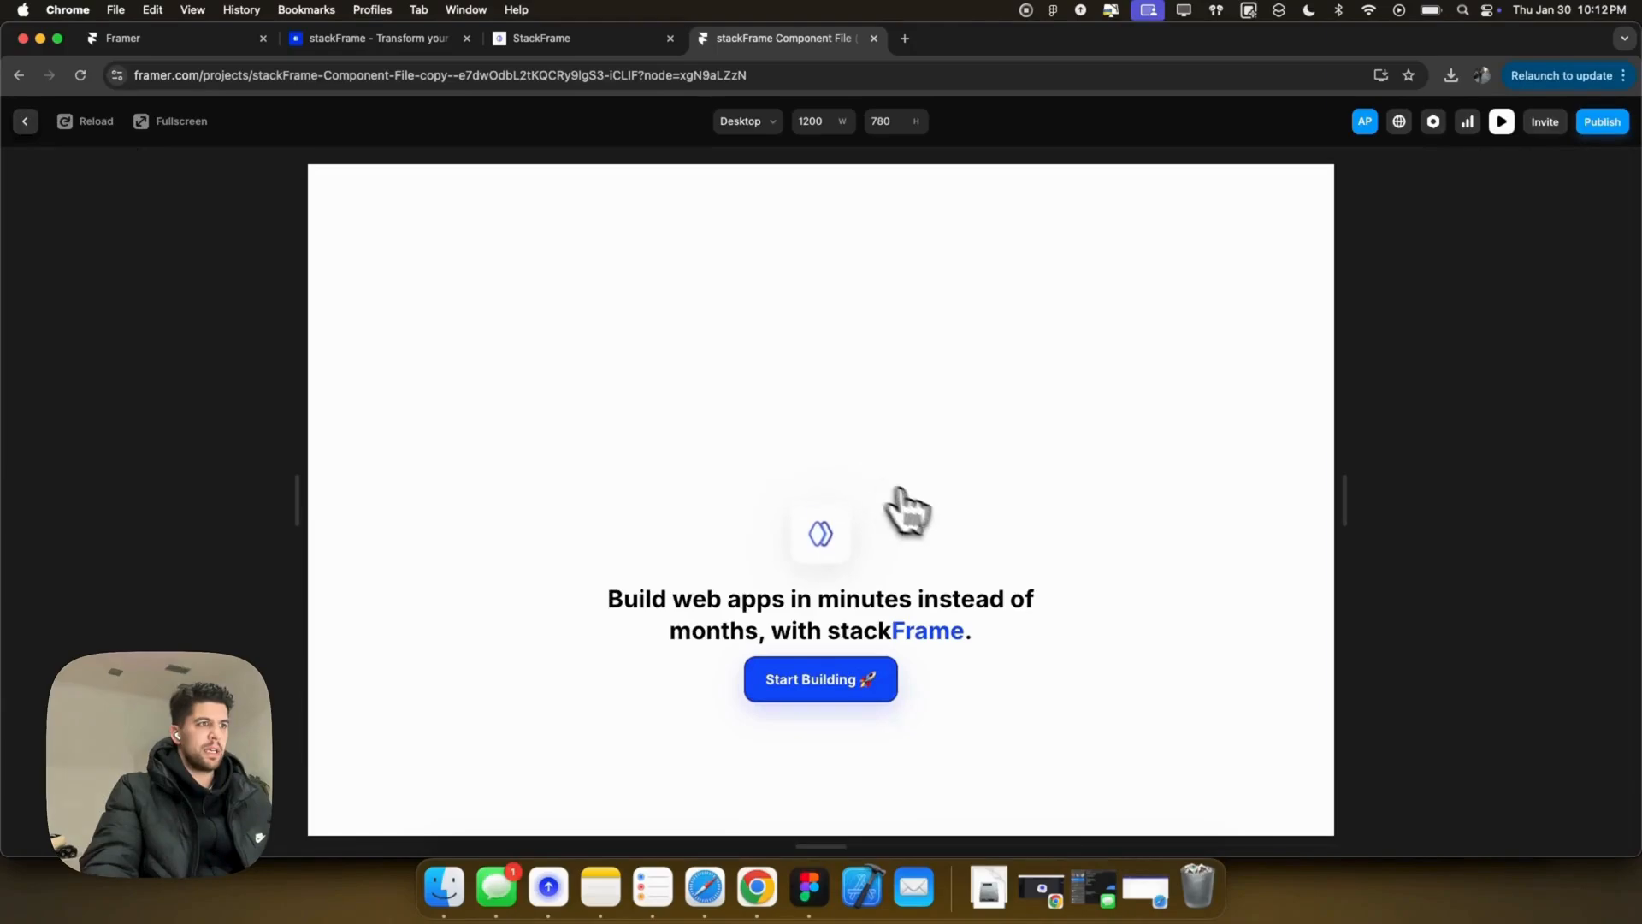
left_click(24, 121)
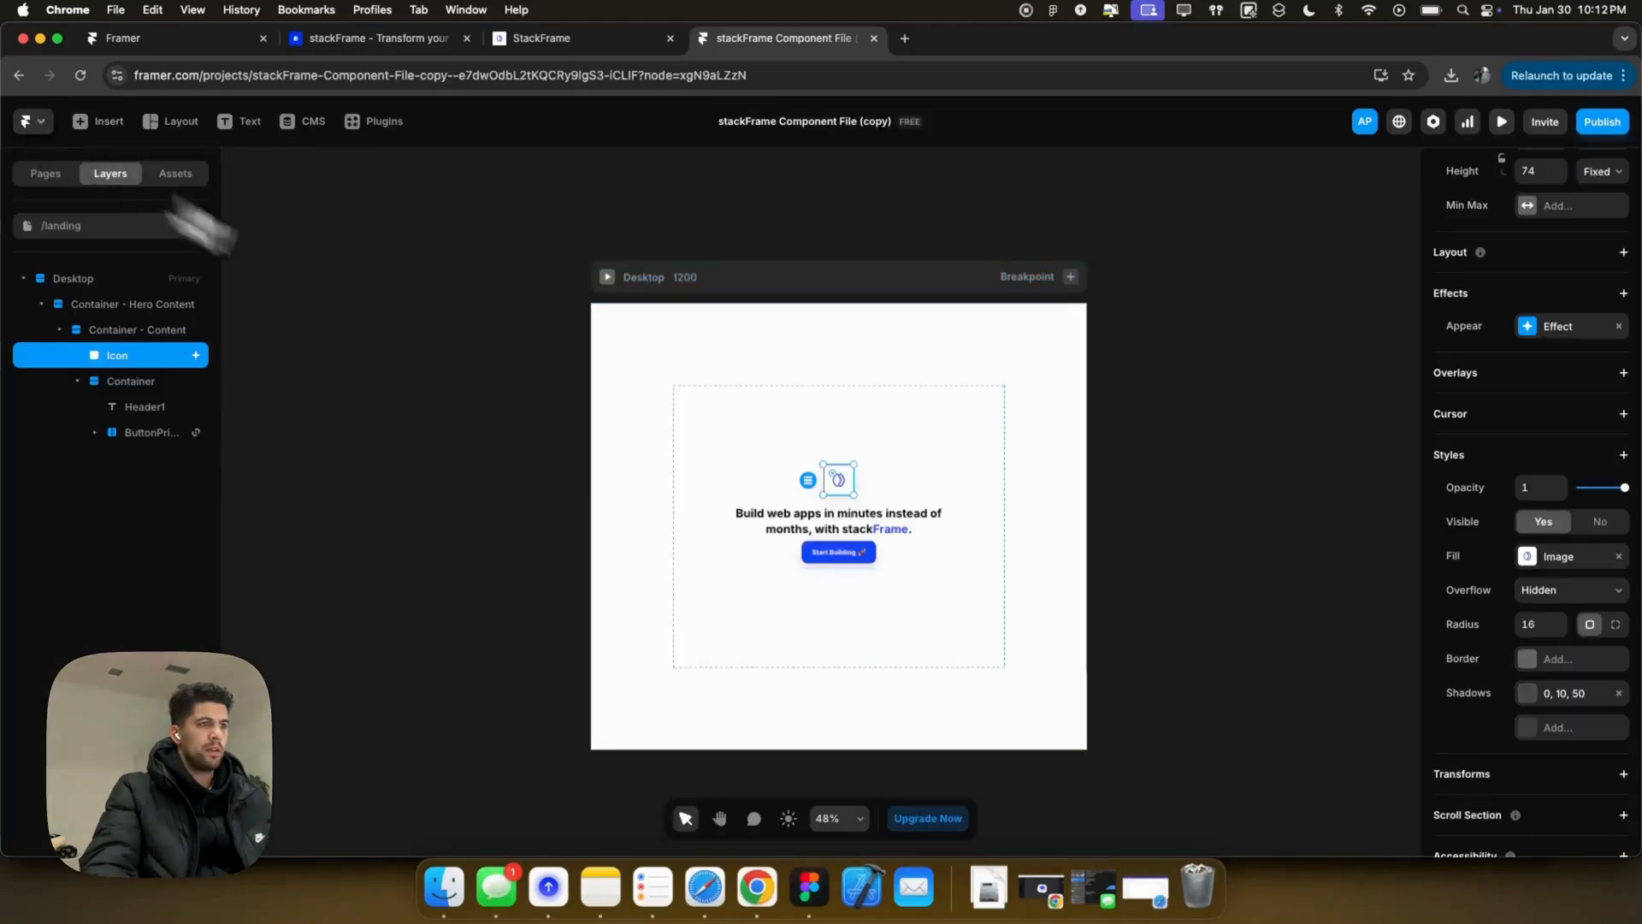
right_click(866, 480)
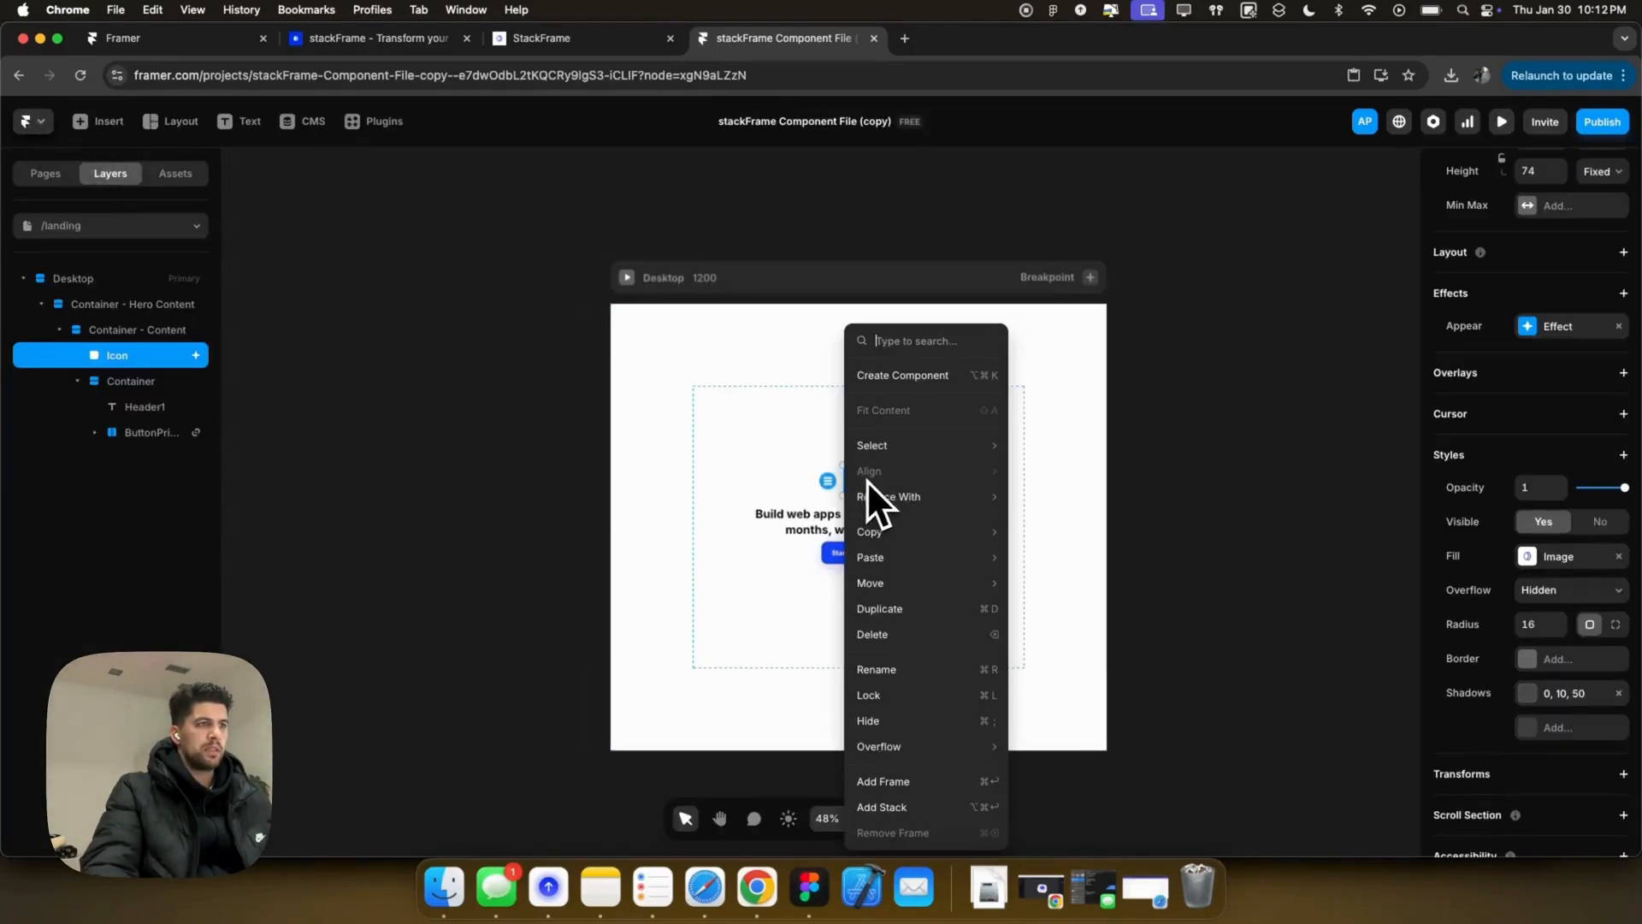
left_click(844, 484)
right_click(869, 487)
mouse_move(957, 321)
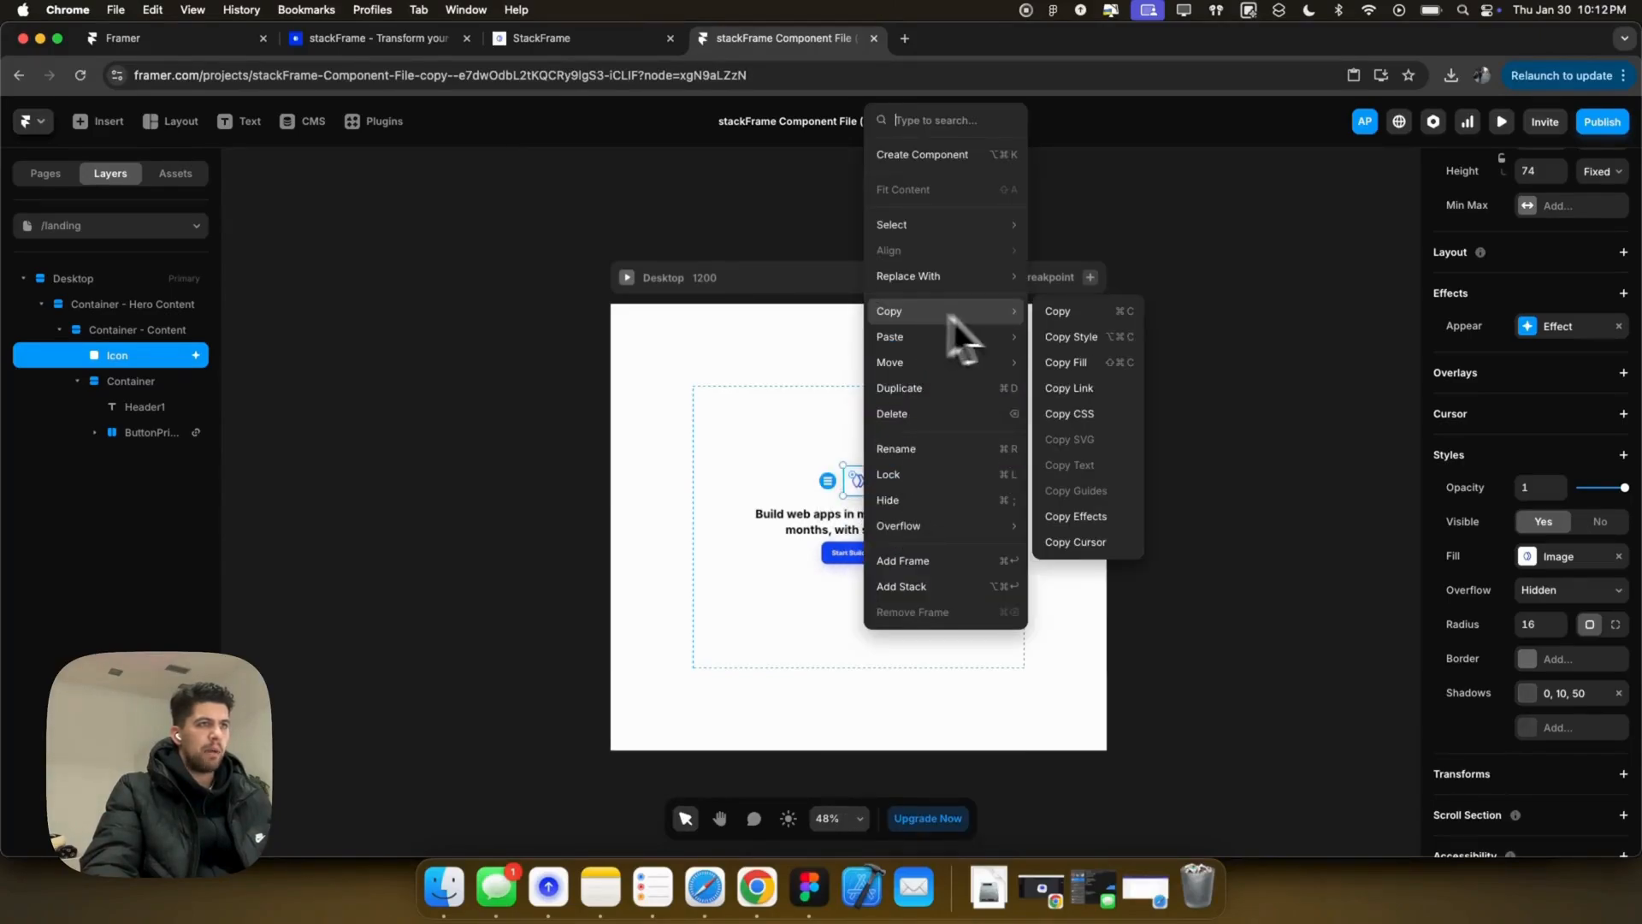
left_click(1081, 516)
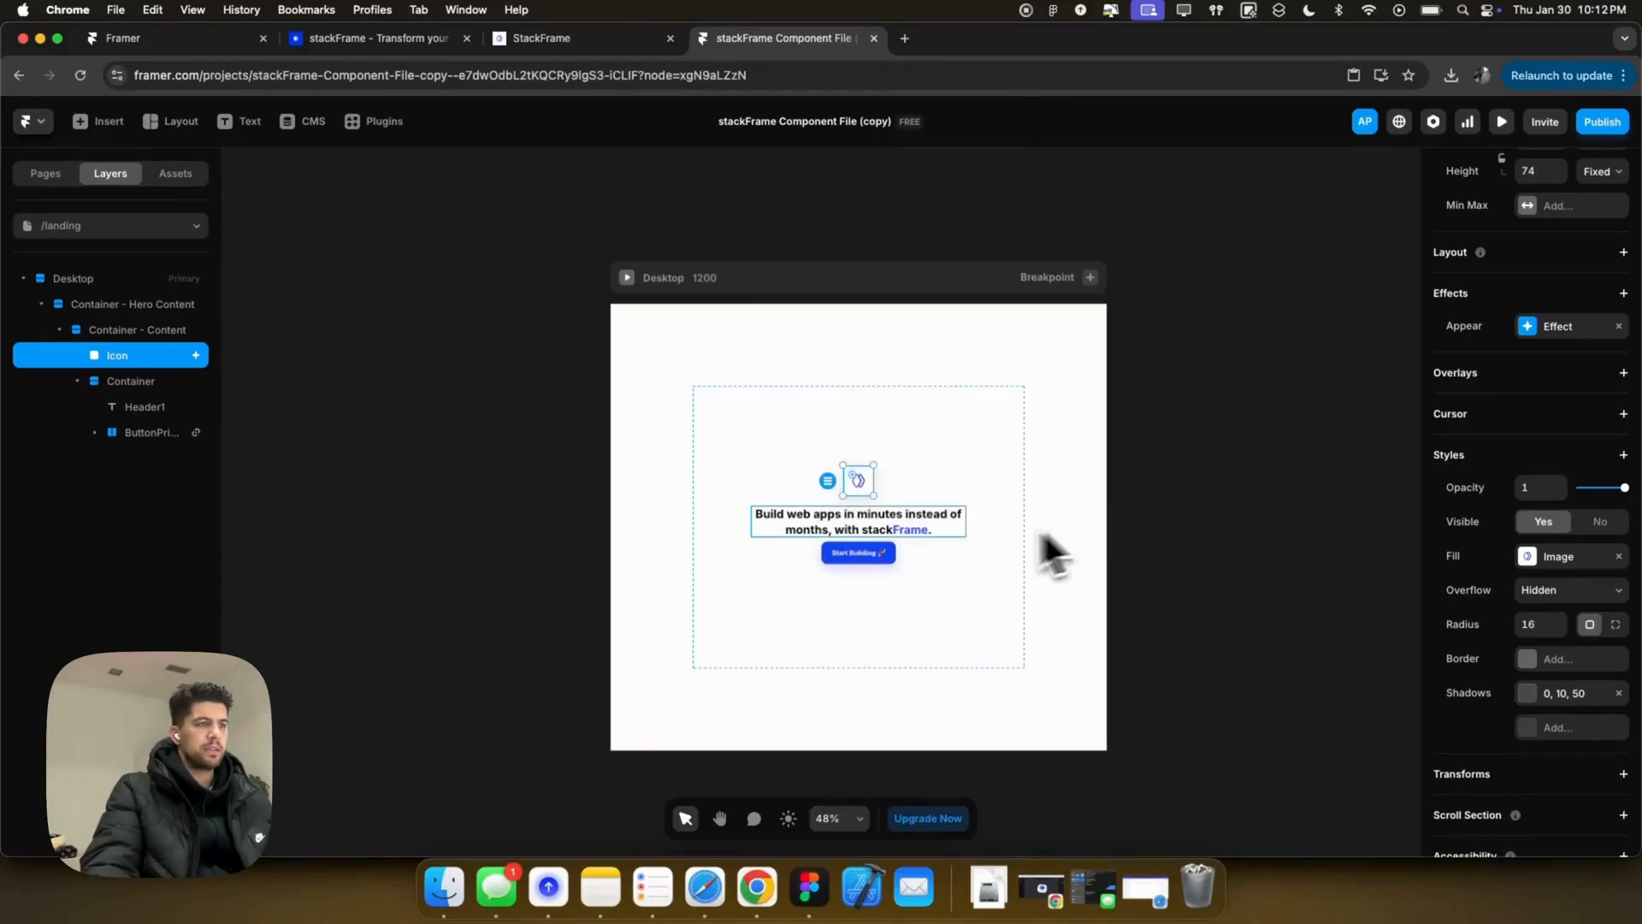
Step: Paste the icon's appear effects onto the headline and Start Building button
left_click(918, 530)
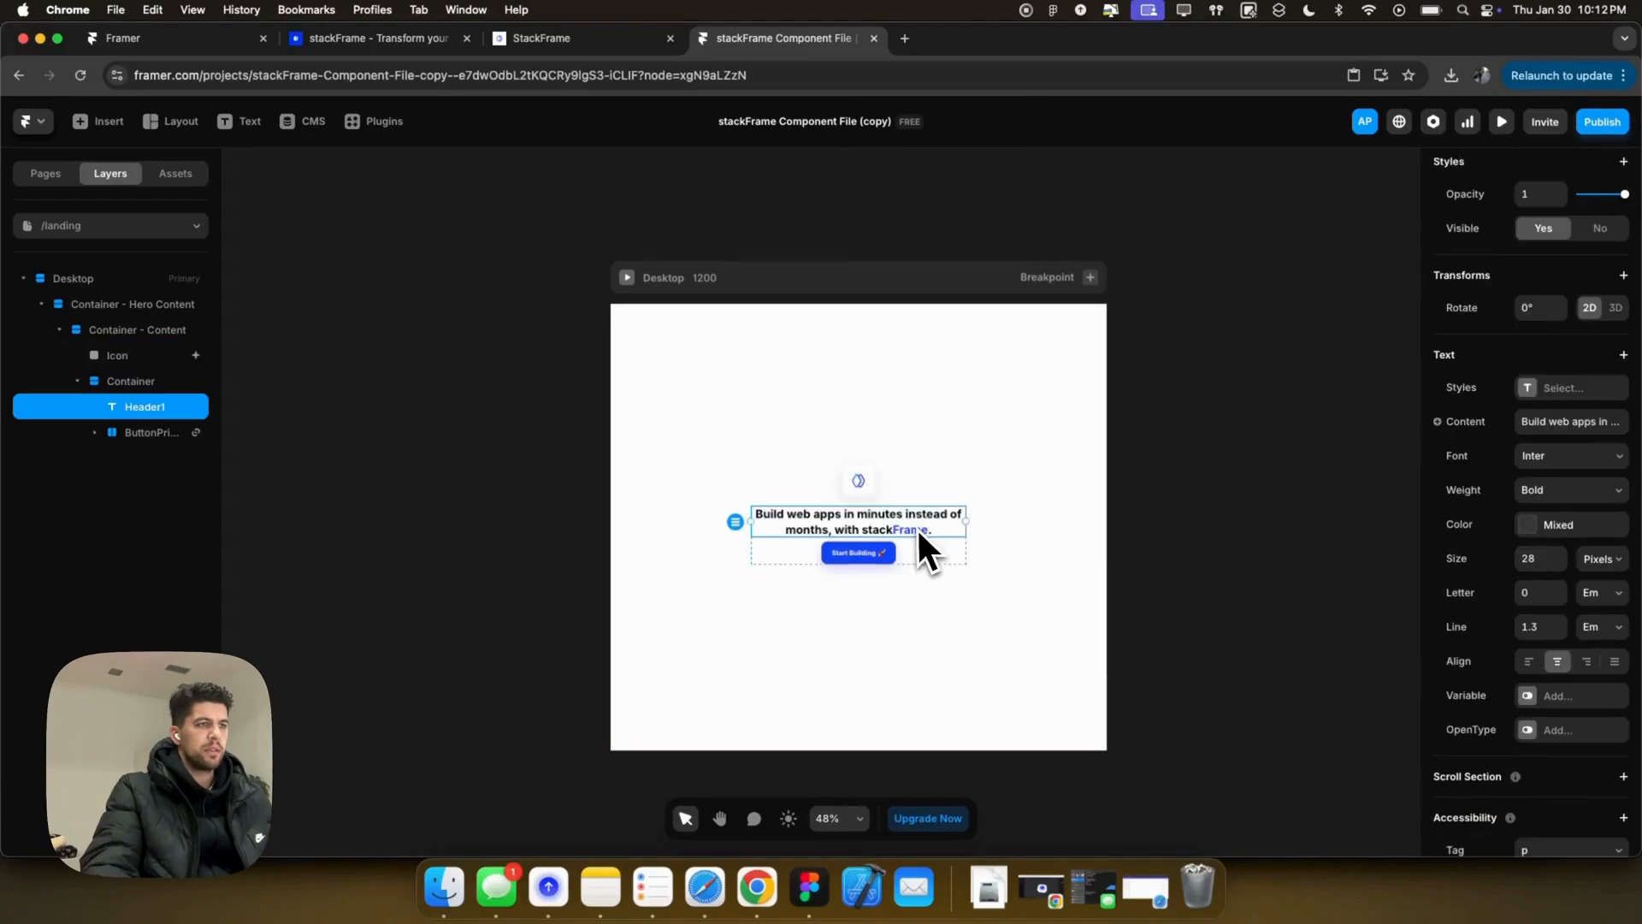
left_click(115, 431, "shift")
right_click(157, 436)
mouse_move(239, 567)
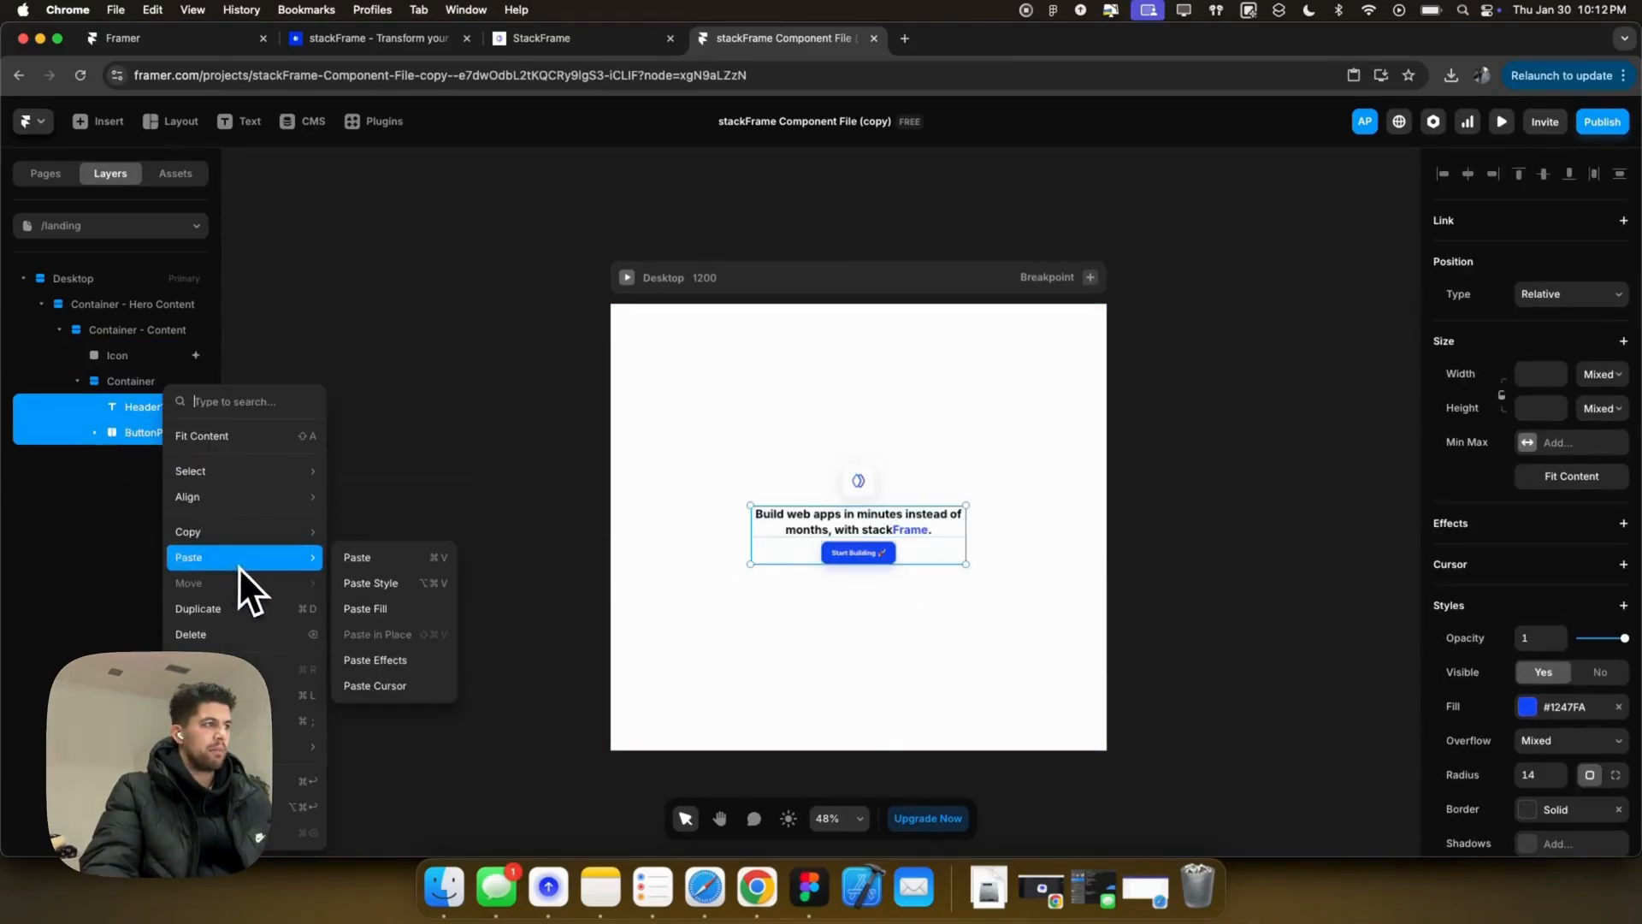
left_click(398, 663)
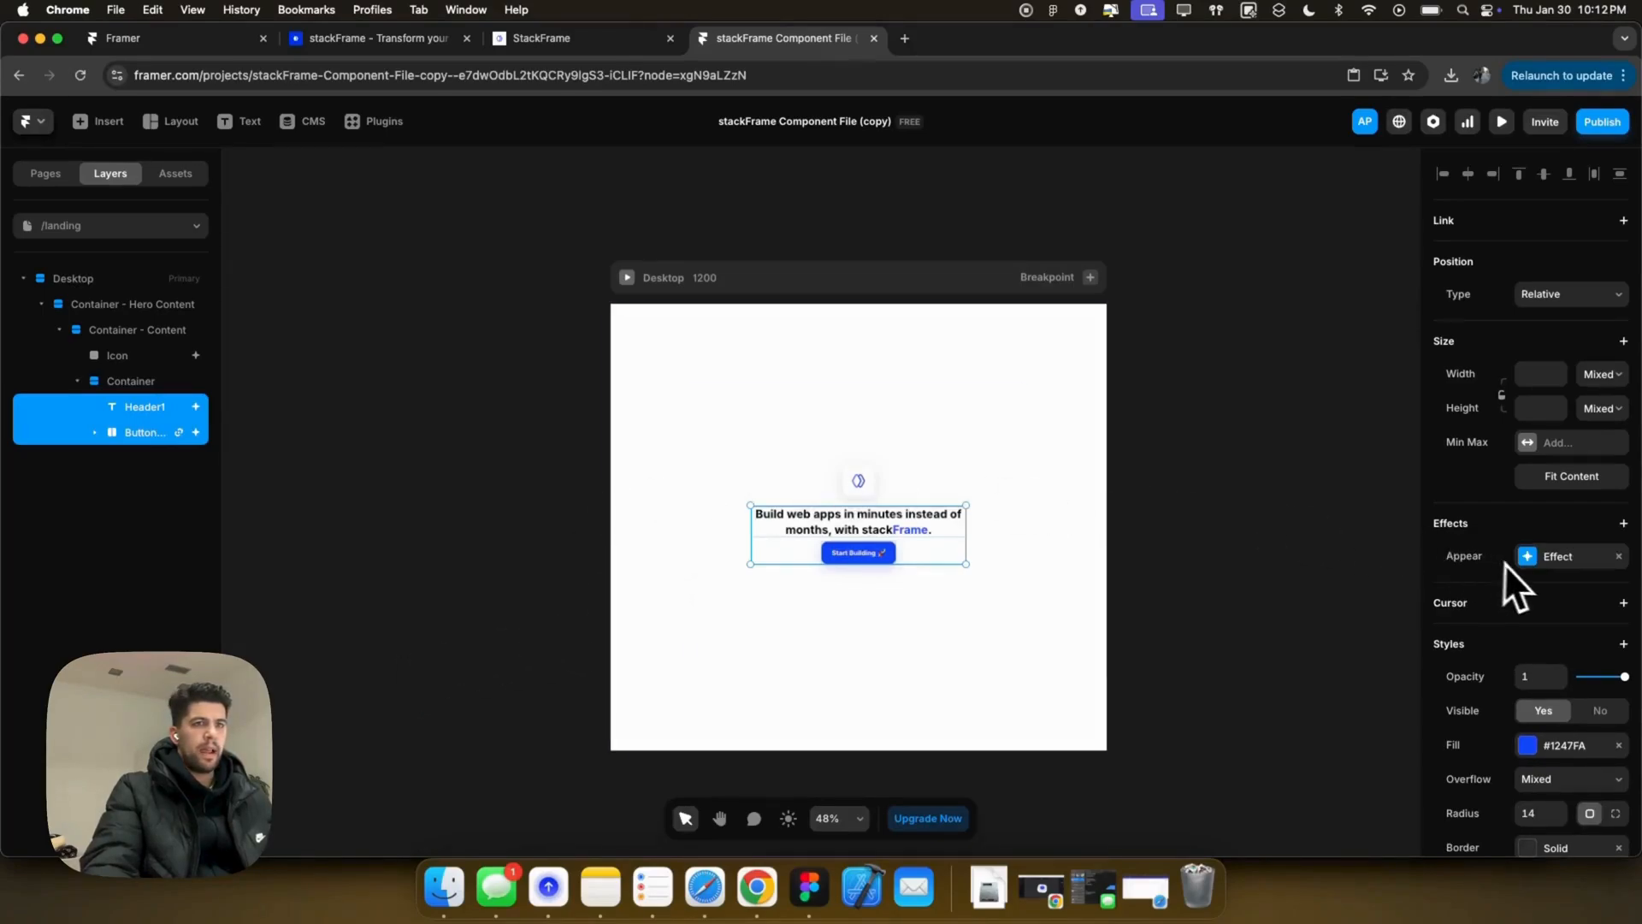
Step: Inspect the headline's appear enter transition timing settings
left_click(152, 434)
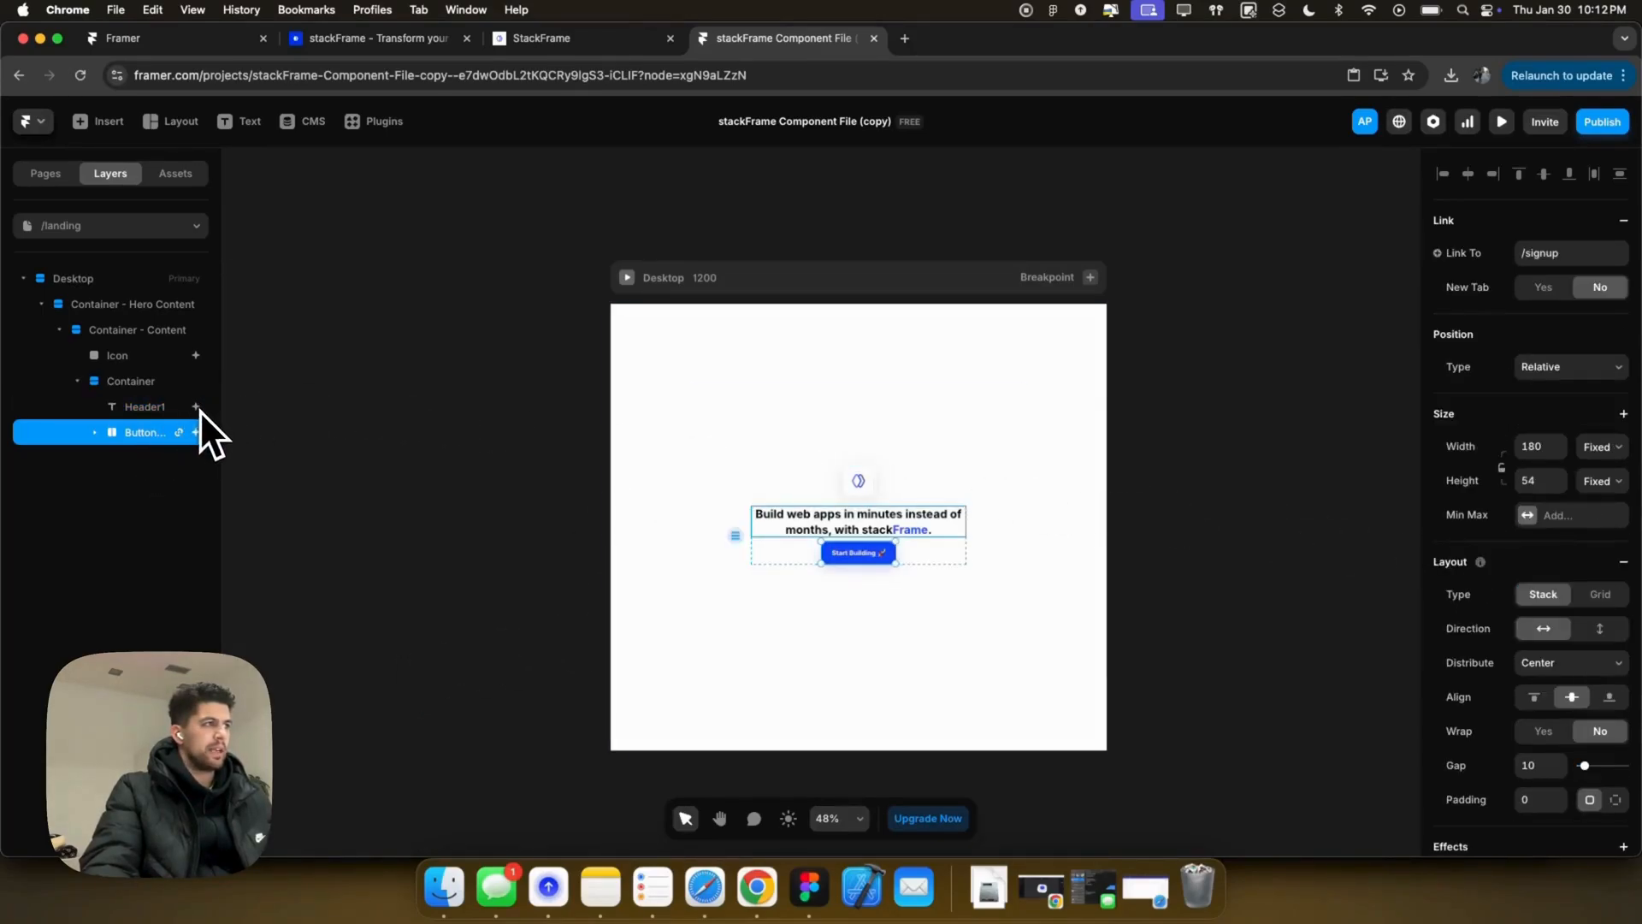
left_click(152, 411)
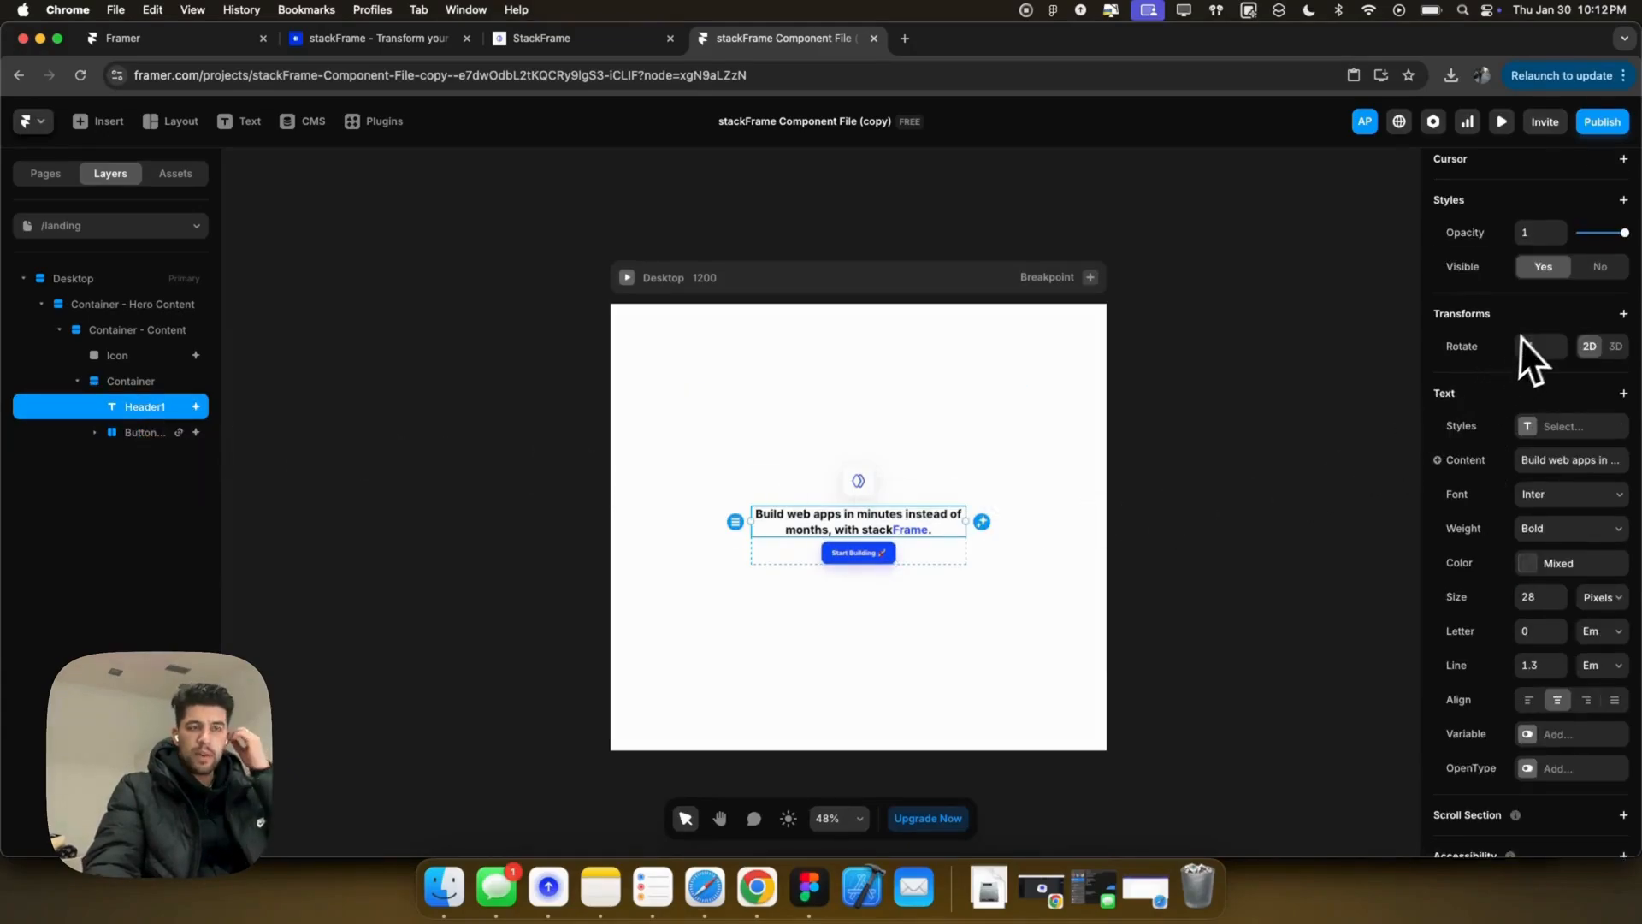
scroll(1526, 334, "up", 3)
left_click(1539, 257)
left_click(1326, 373)
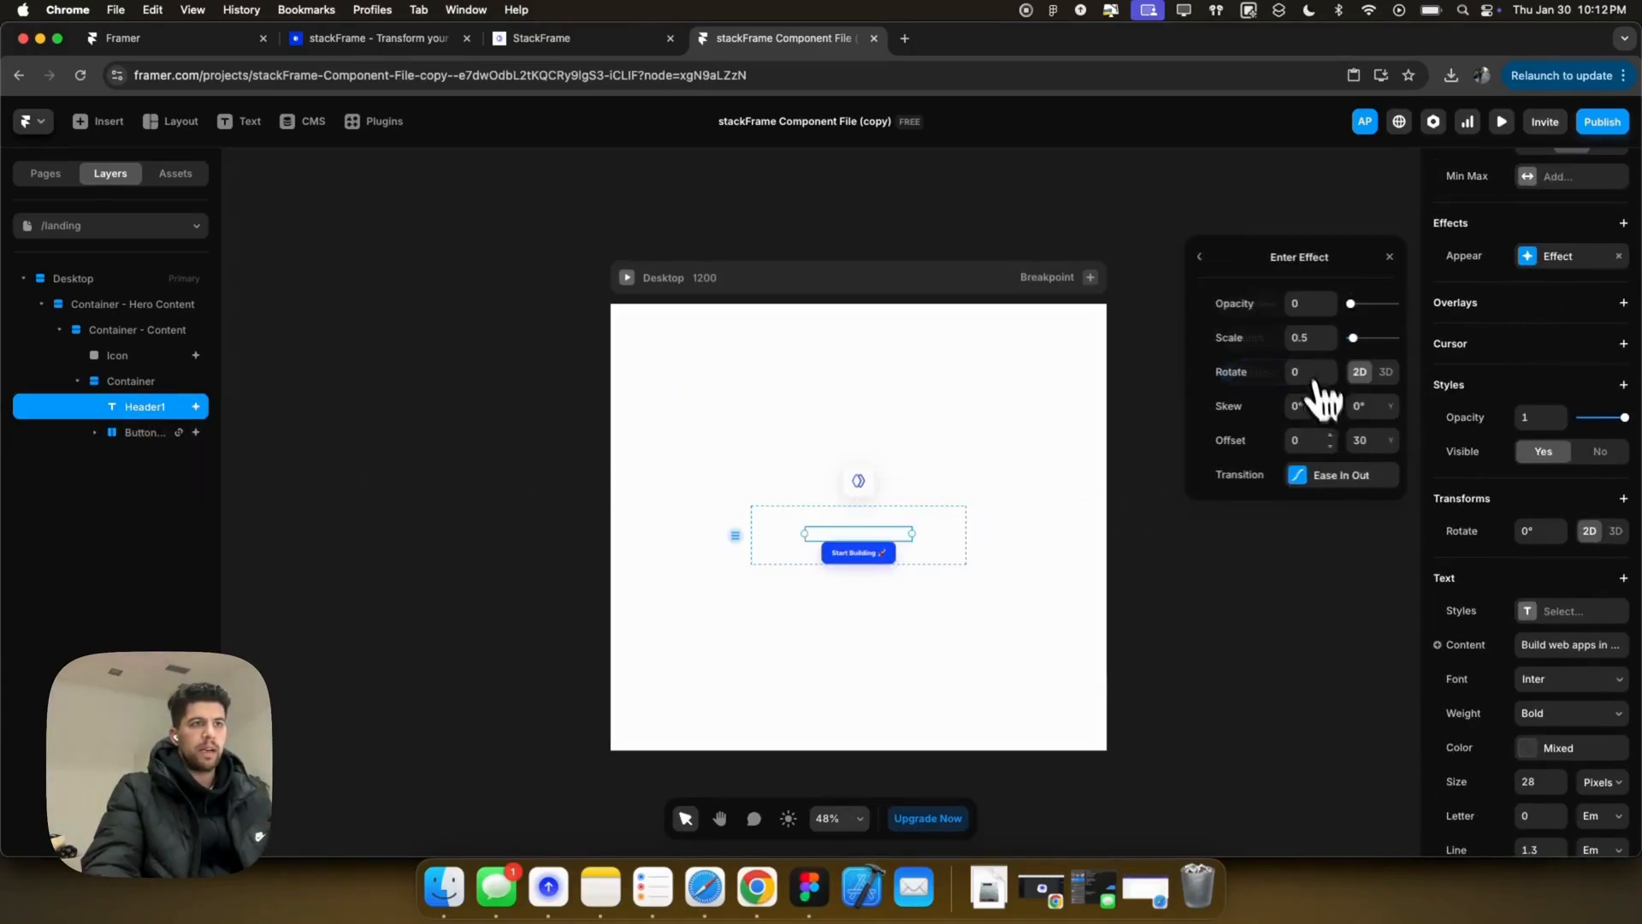
left_click(1334, 476)
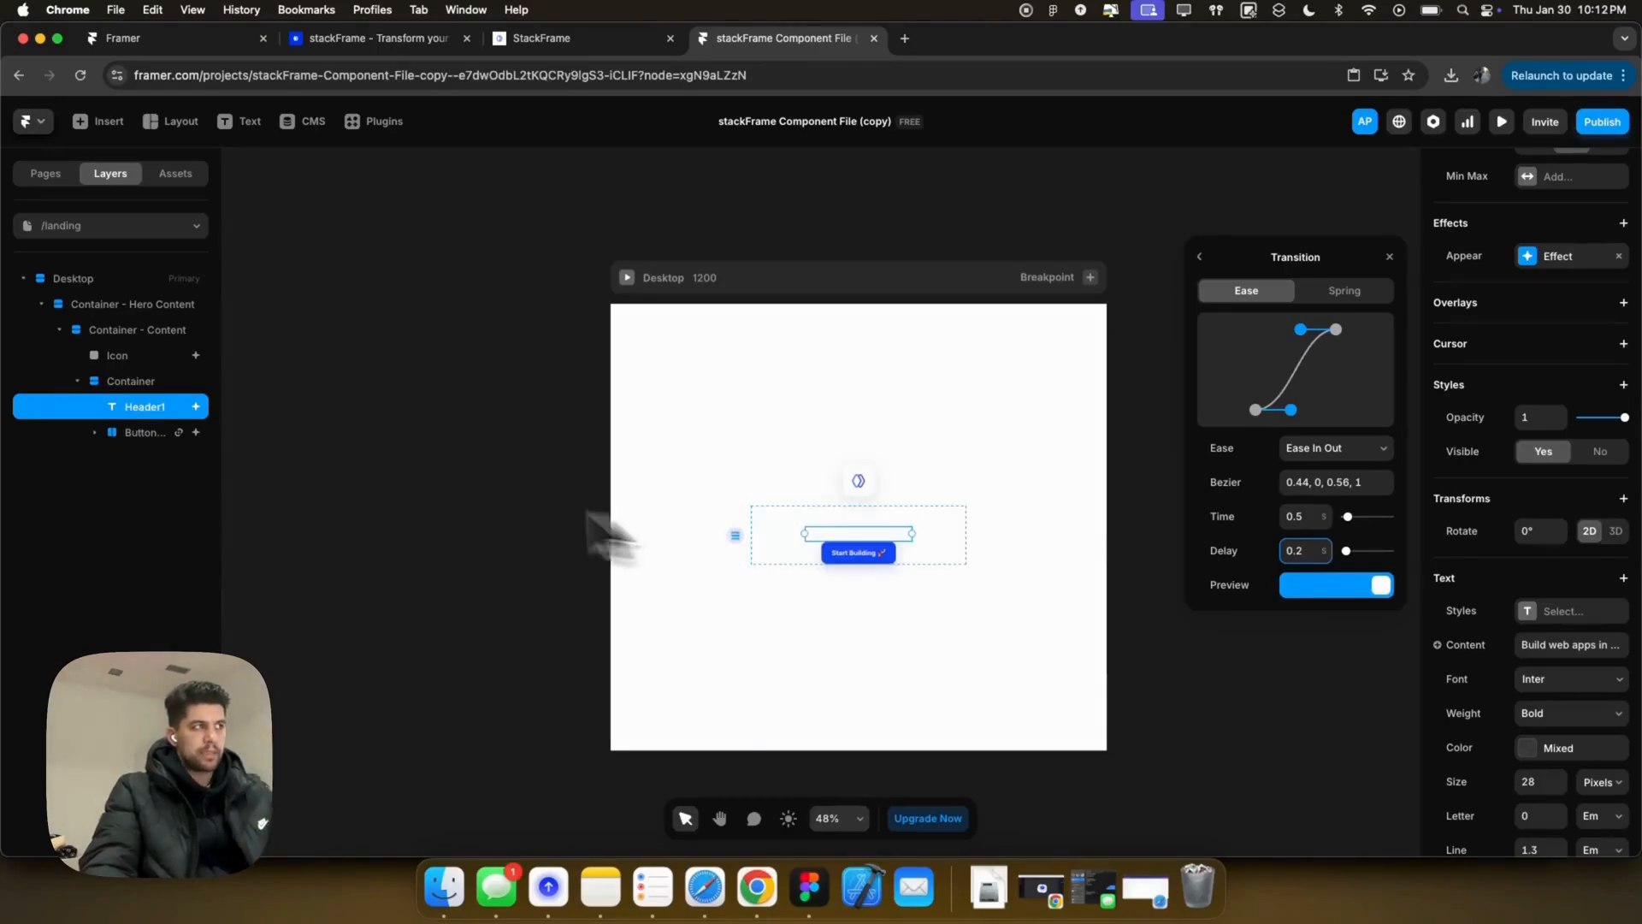
Step: Set the Start Building button's appear delay to 0.4 s and preview the page
left_click(159, 434)
left_click(1306, 550)
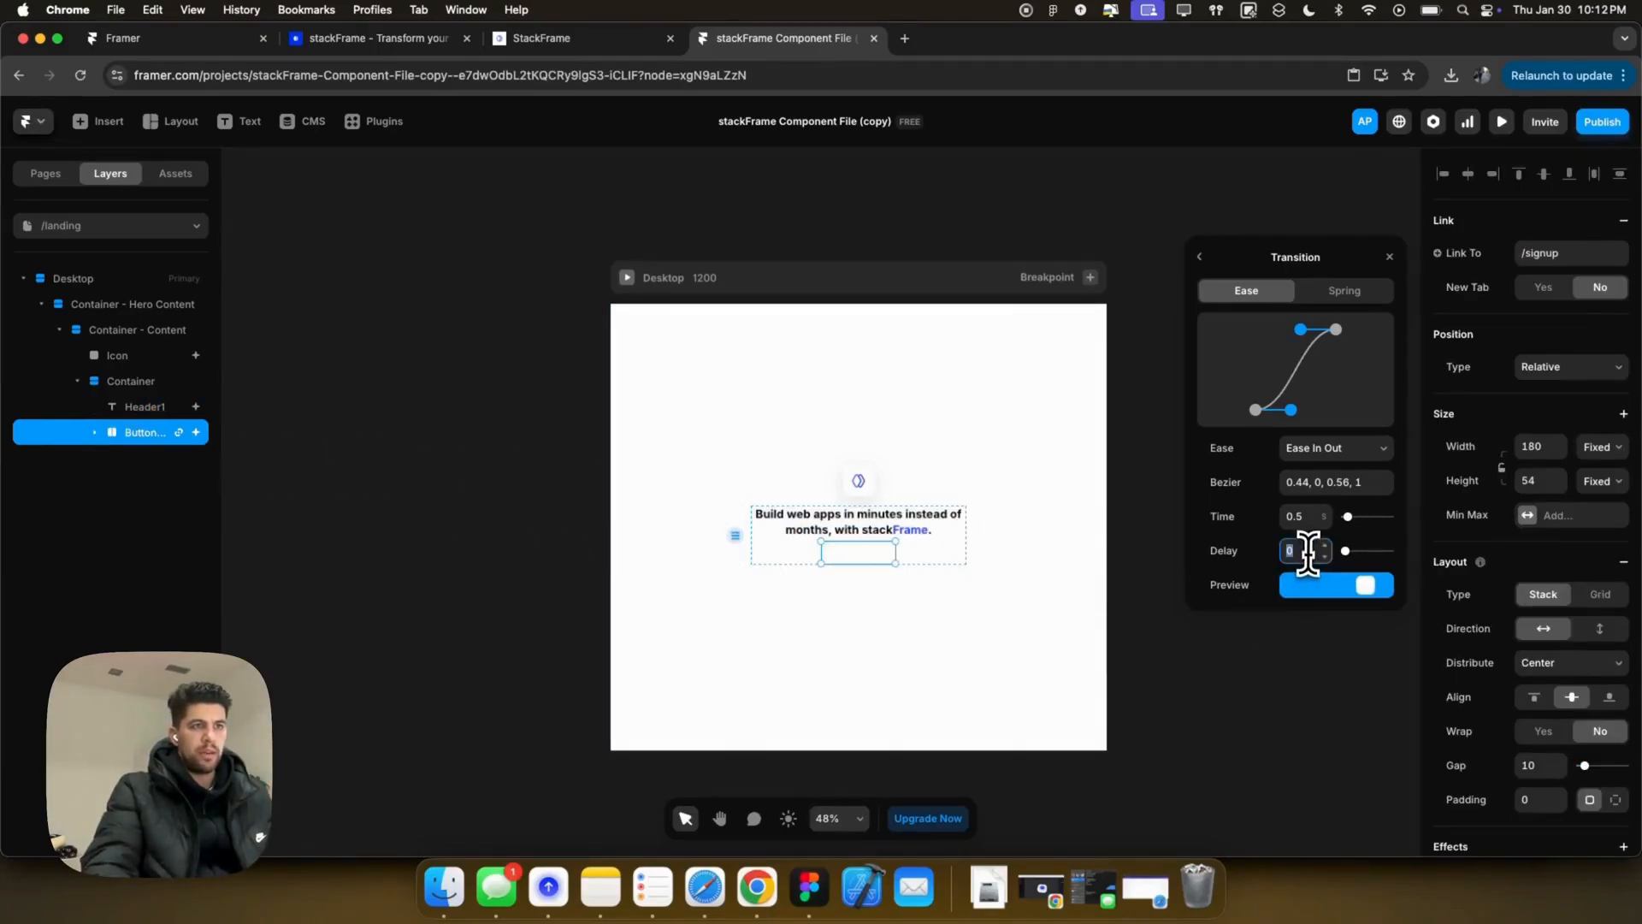
type("0.4")
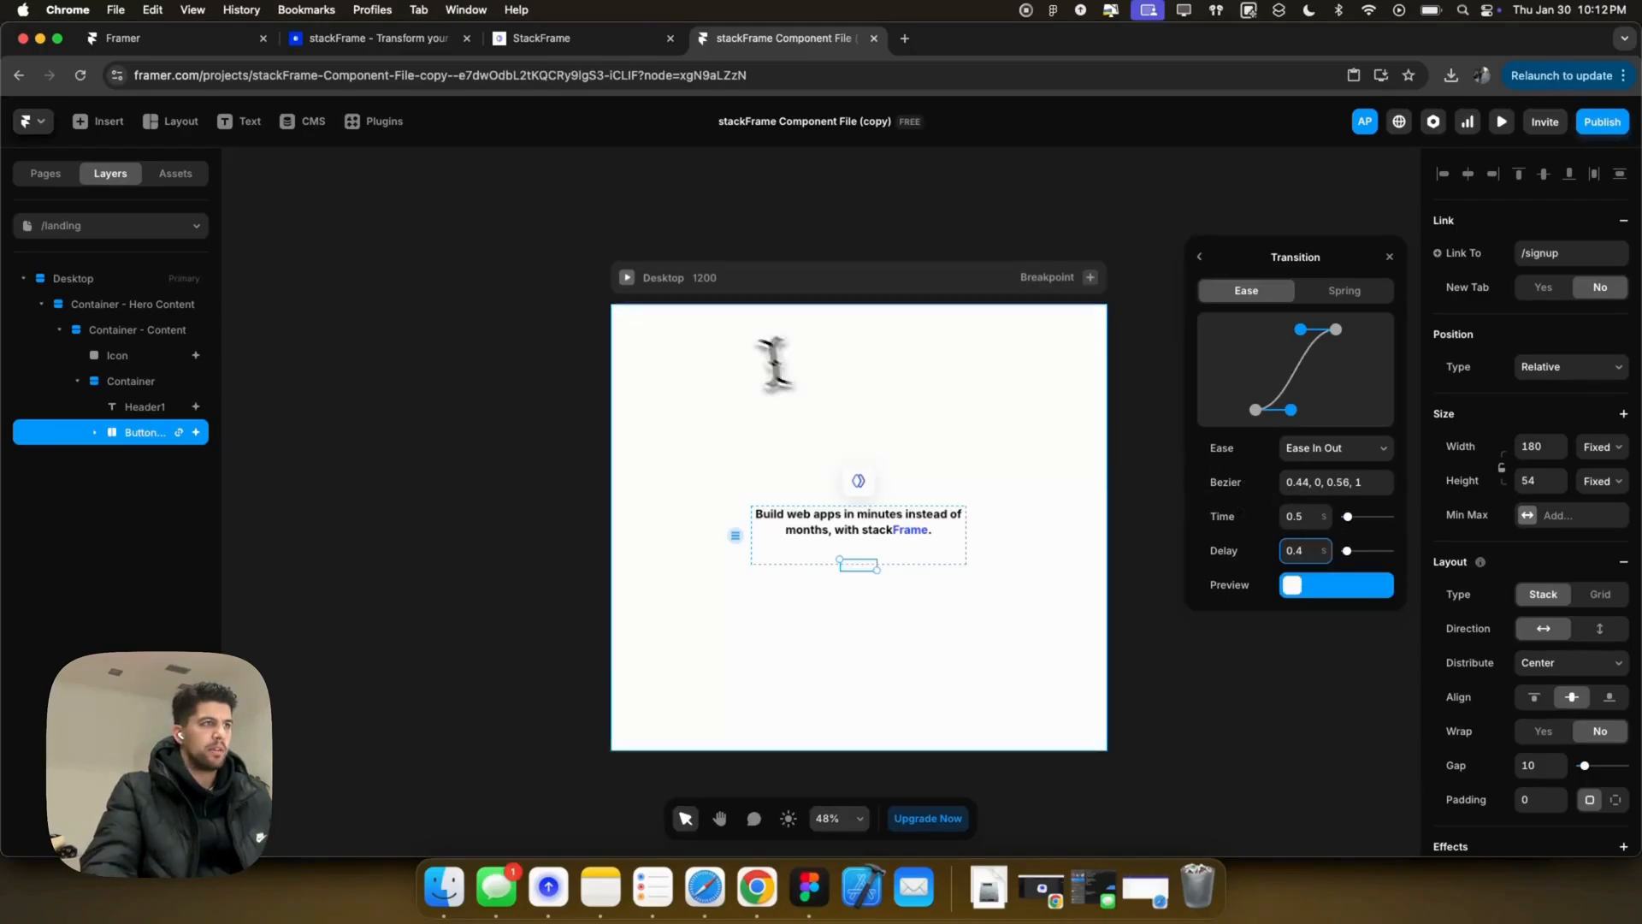
left_click(627, 277)
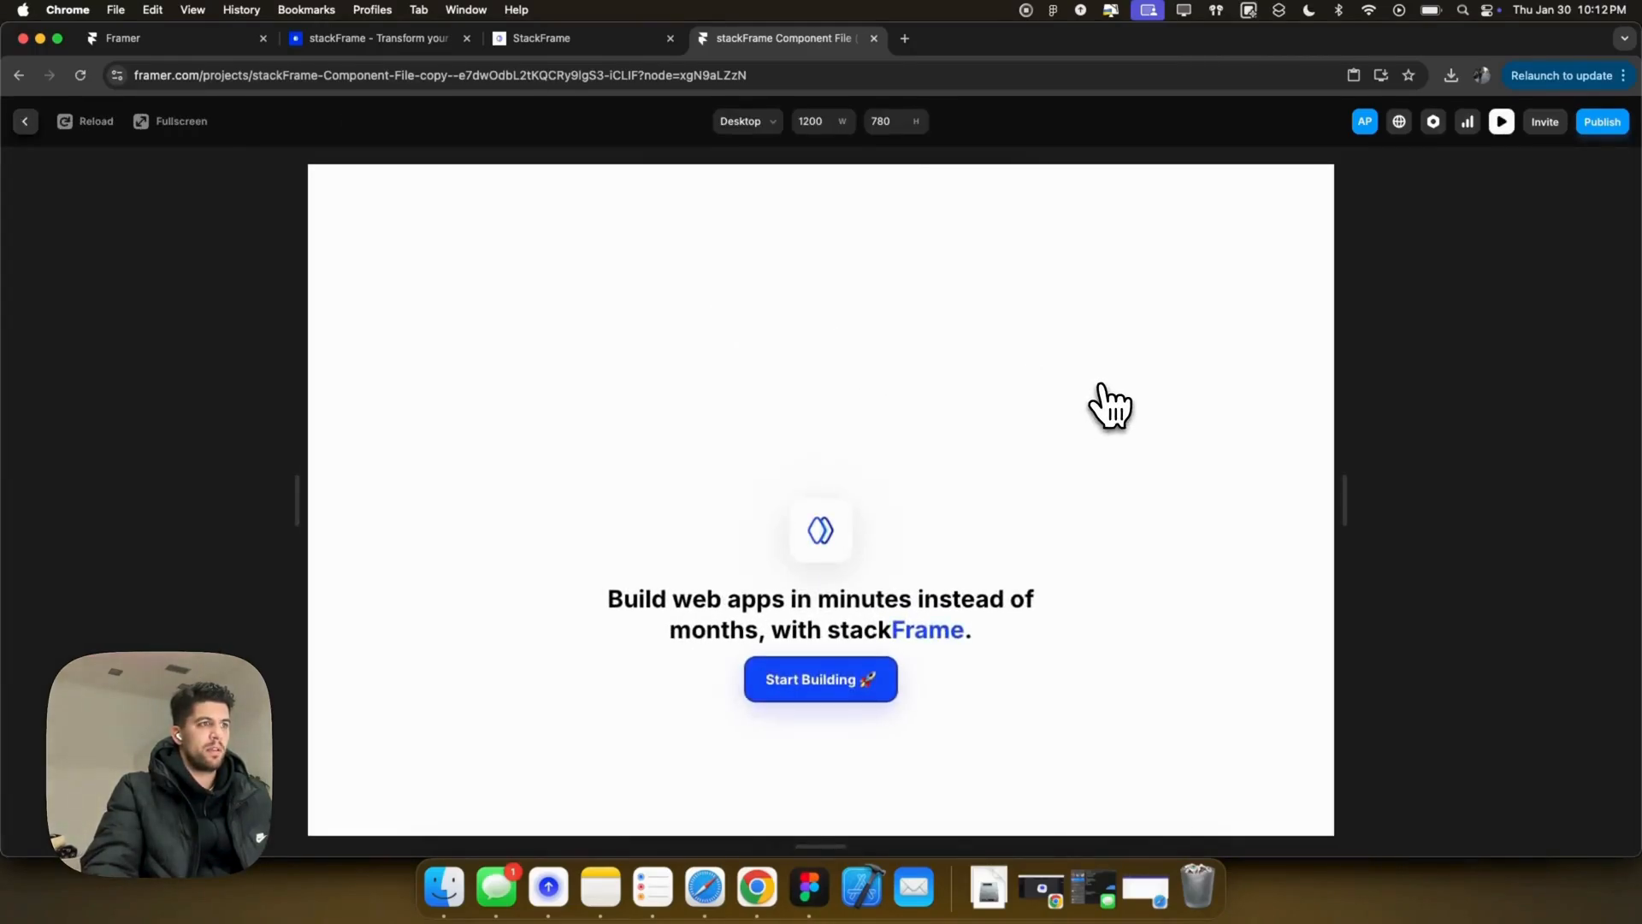
Step: Back in the editor, inspect the Start Building button's appear enter effect values
left_click(24, 120)
left_click(940, 562)
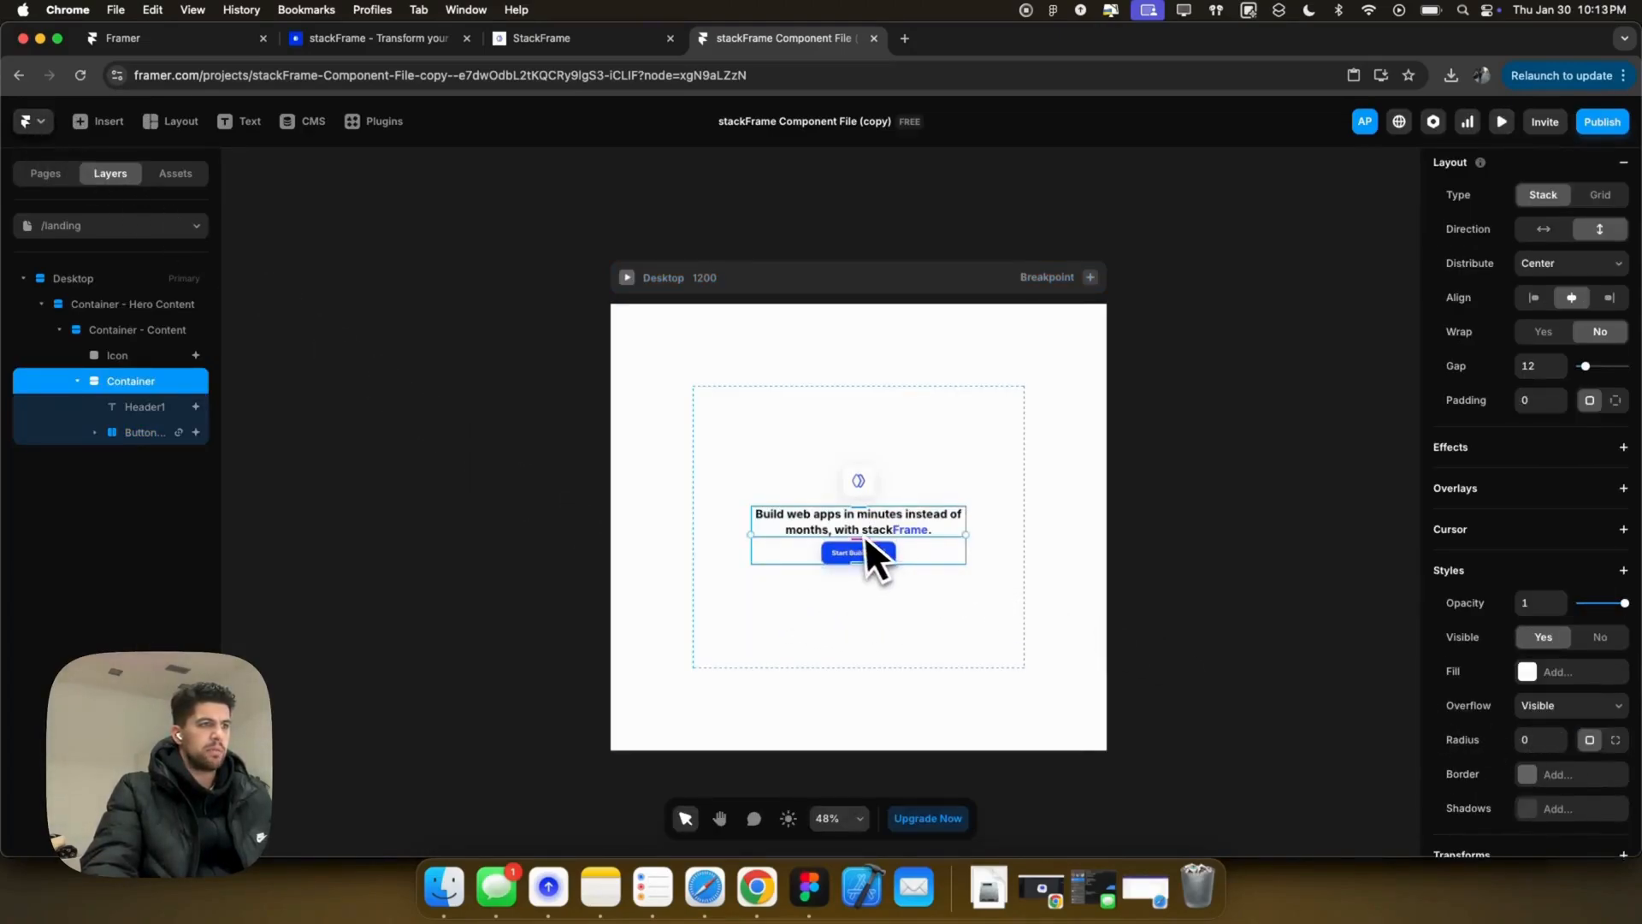
left_click(946, 489)
left_click(896, 547)
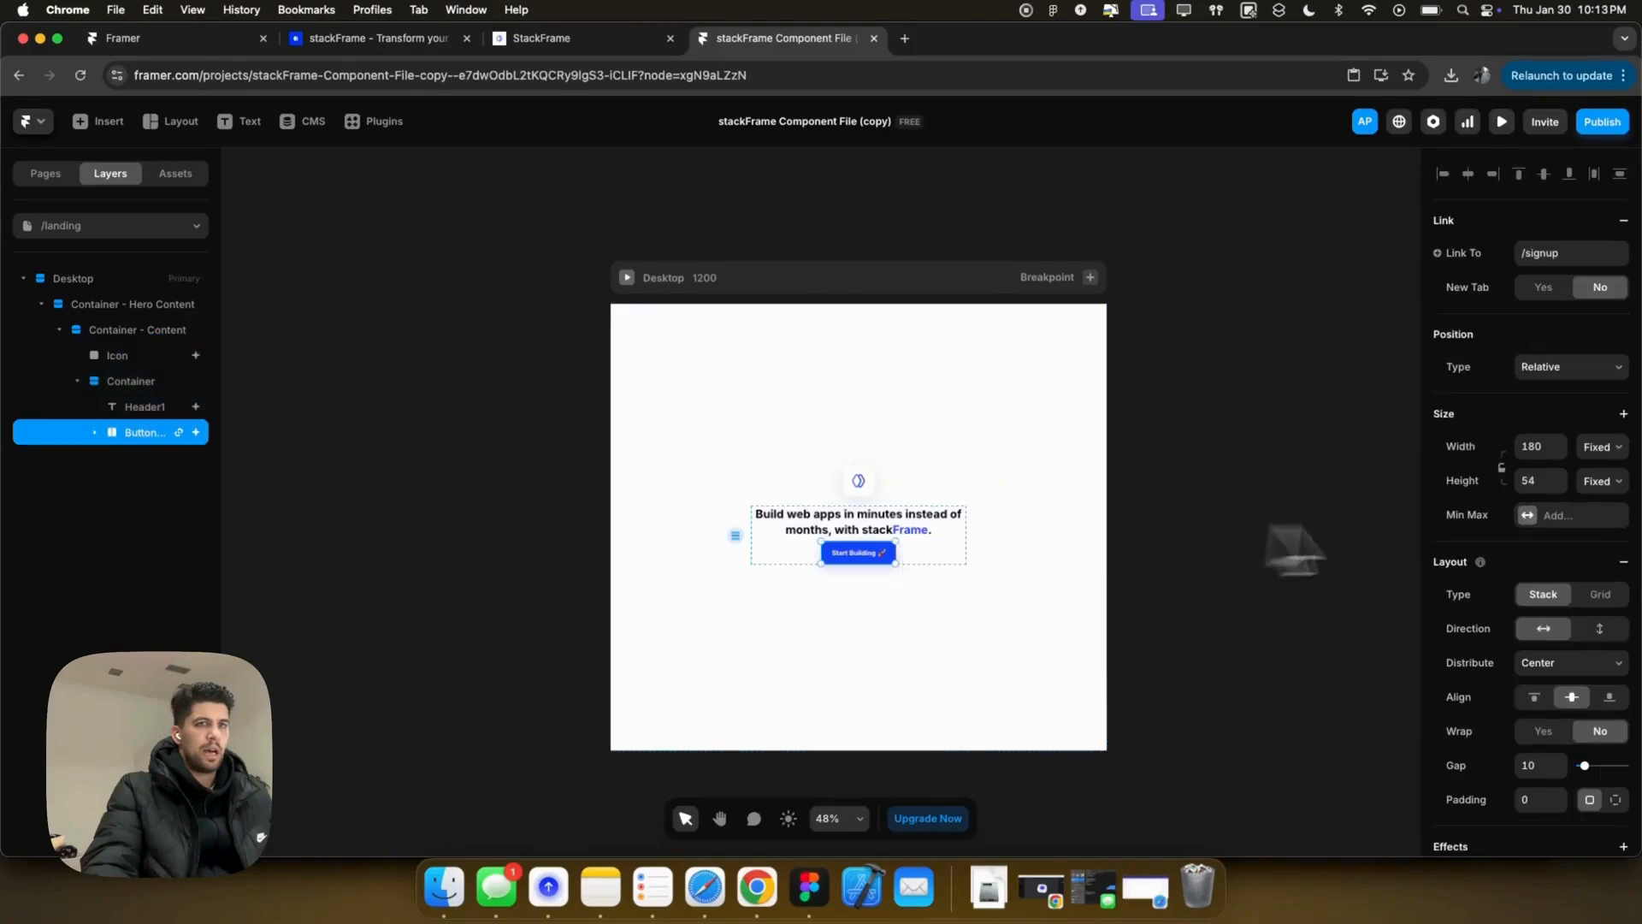
left_click(136, 408)
left_click(129, 432)
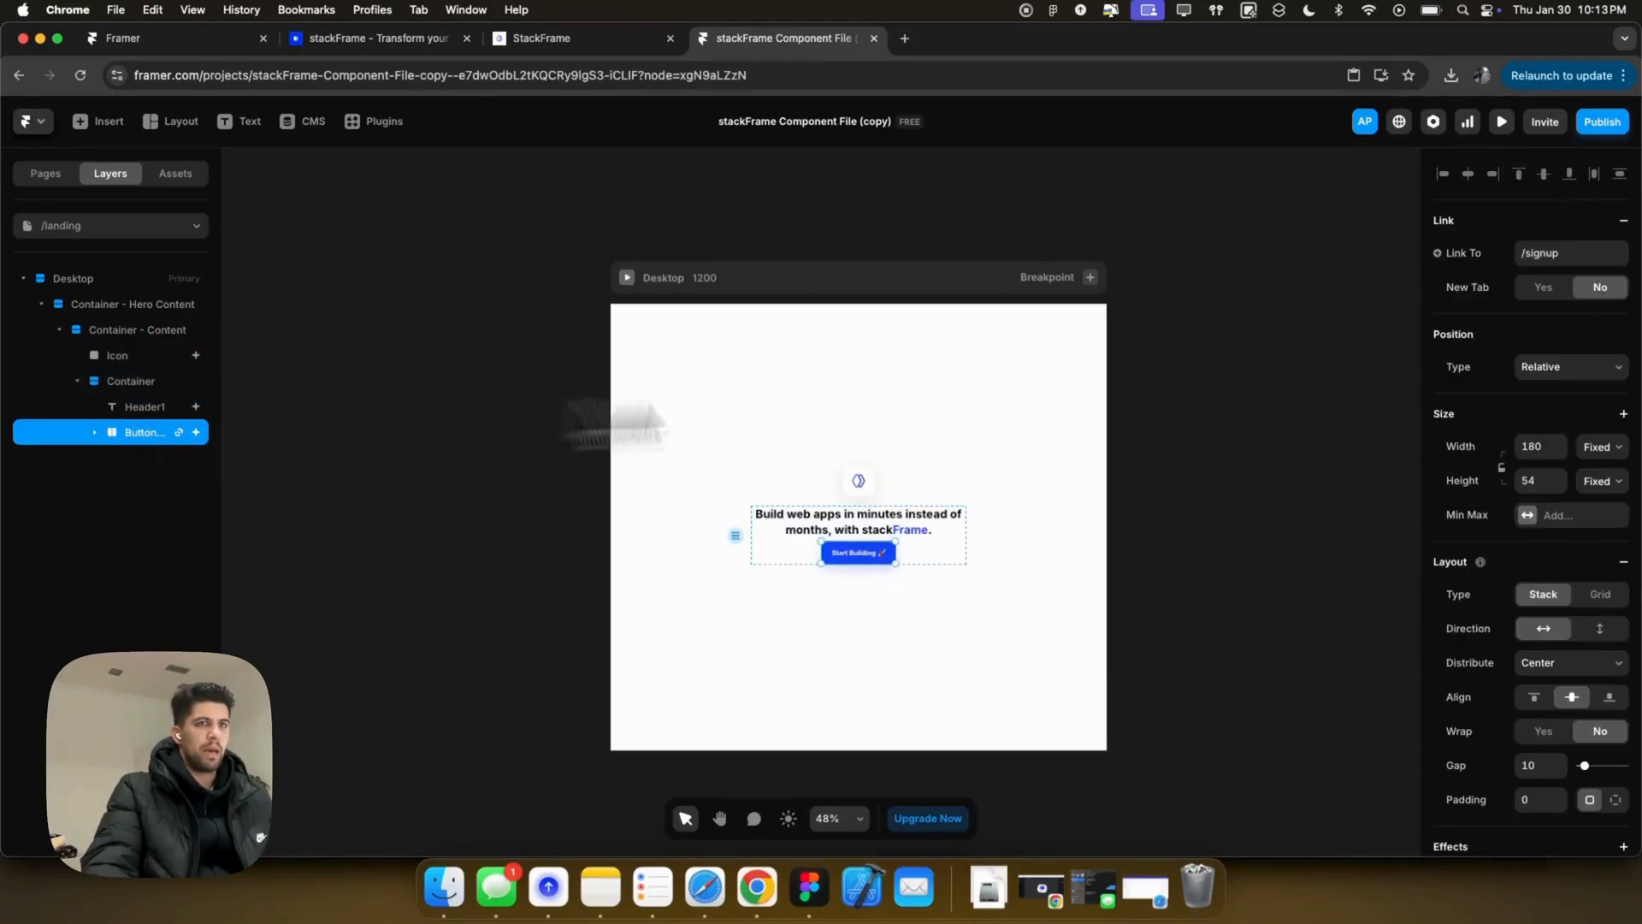
scroll(1542, 501, "down", 3)
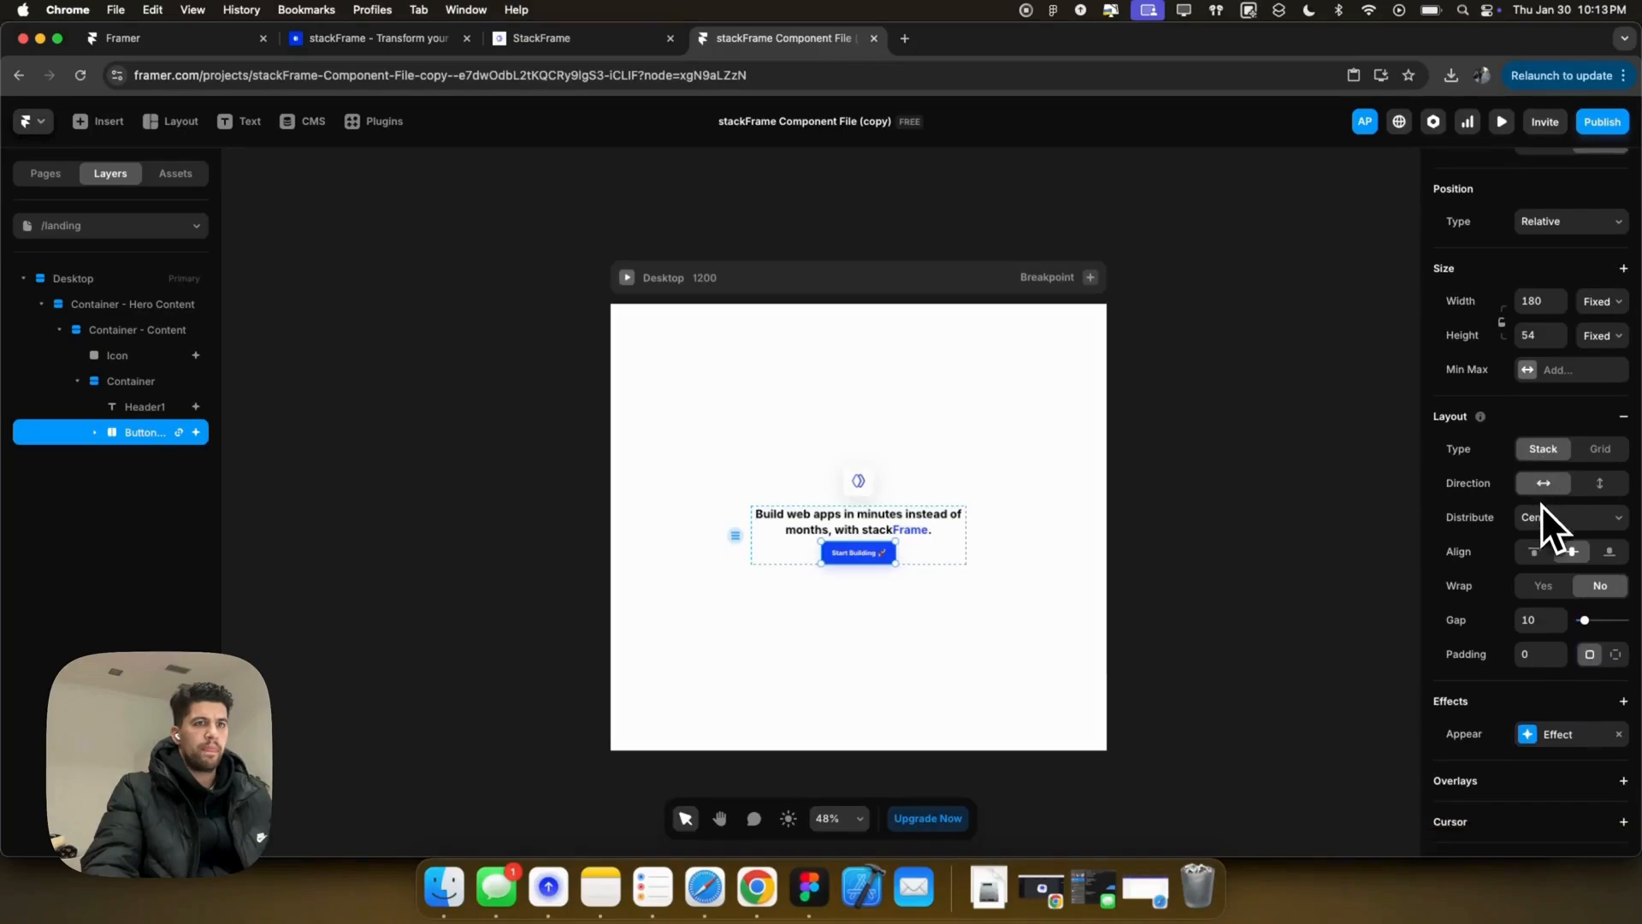
left_click(1548, 737)
left_click(1330, 819)
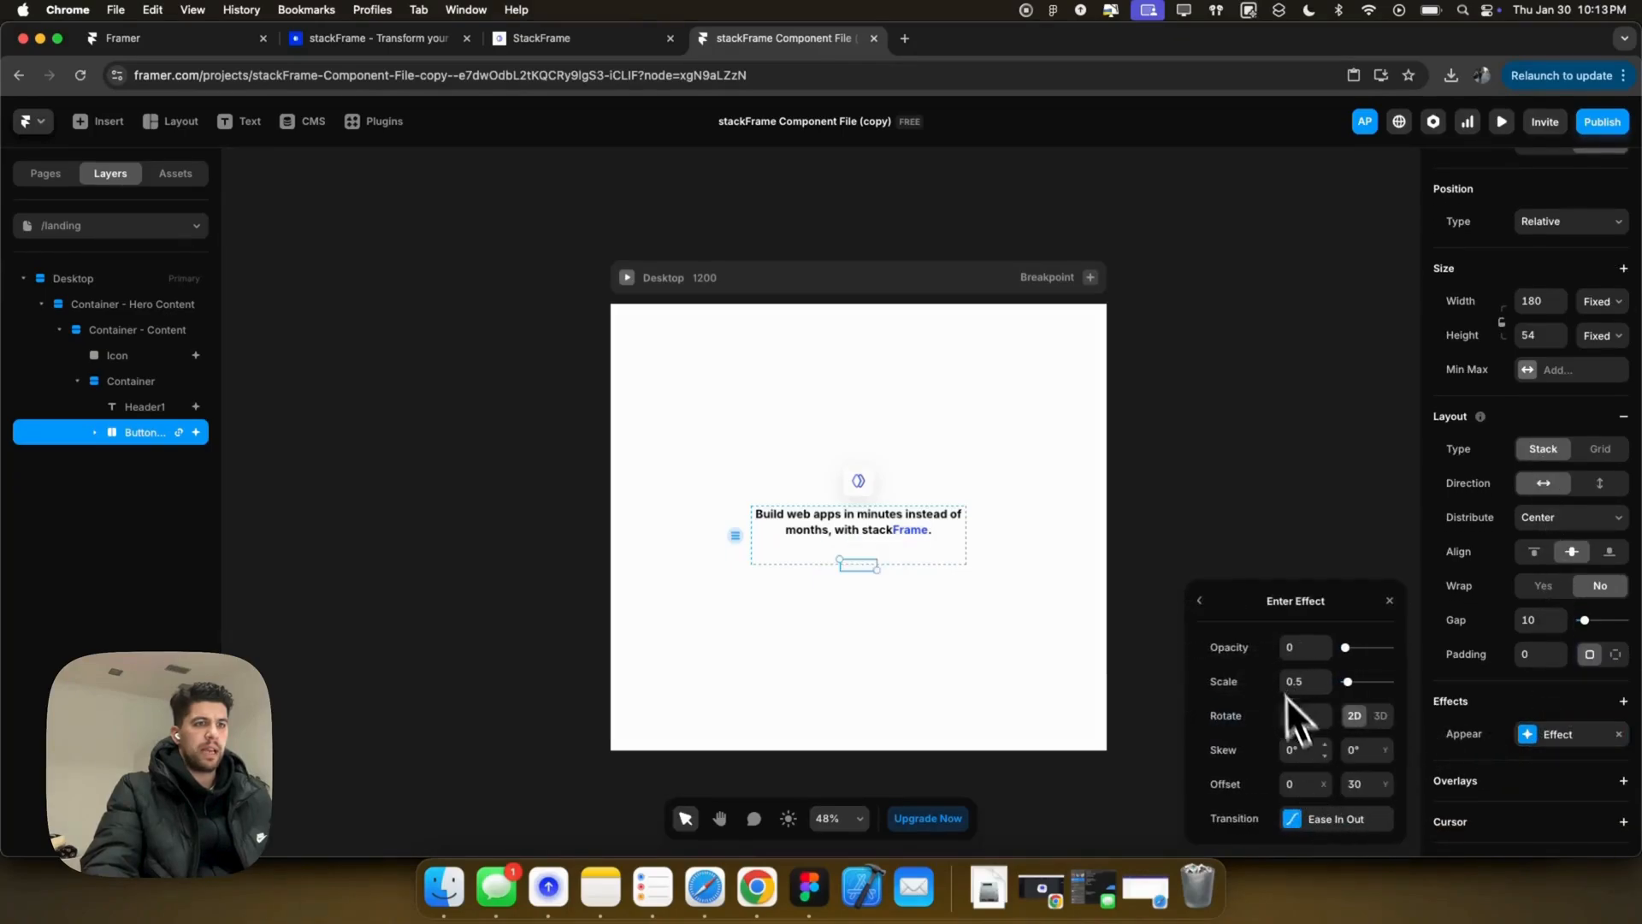
left_click(1295, 715)
Step: Set the headline's enter scale to 1 and preview the animations
left_click(152, 407)
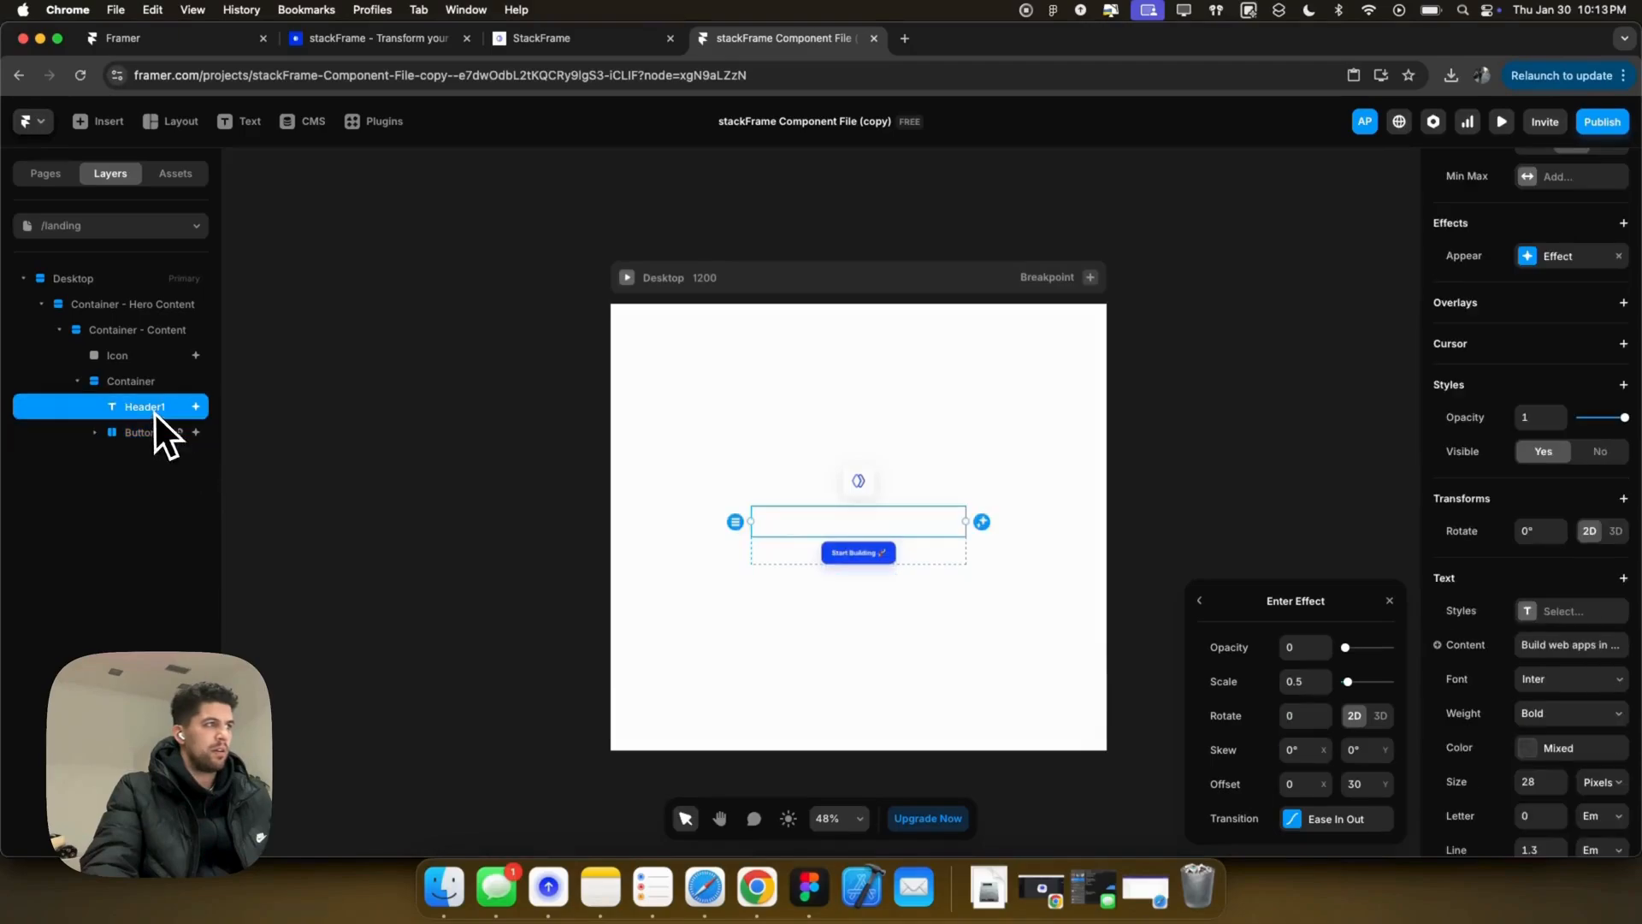
left_click(1299, 681)
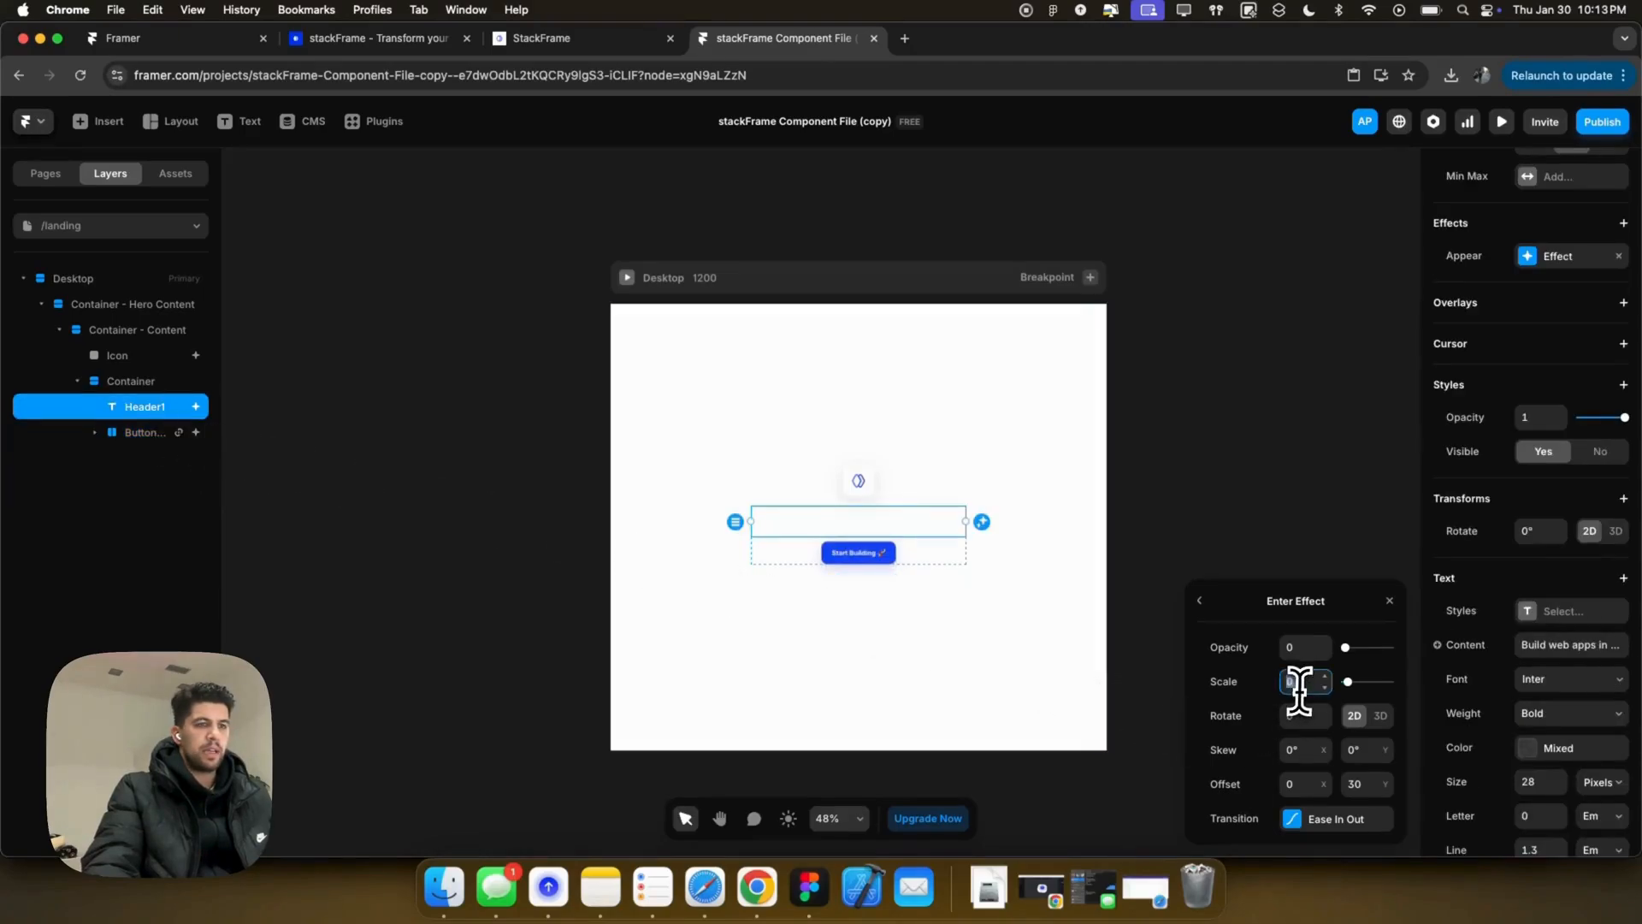
left_click(627, 278)
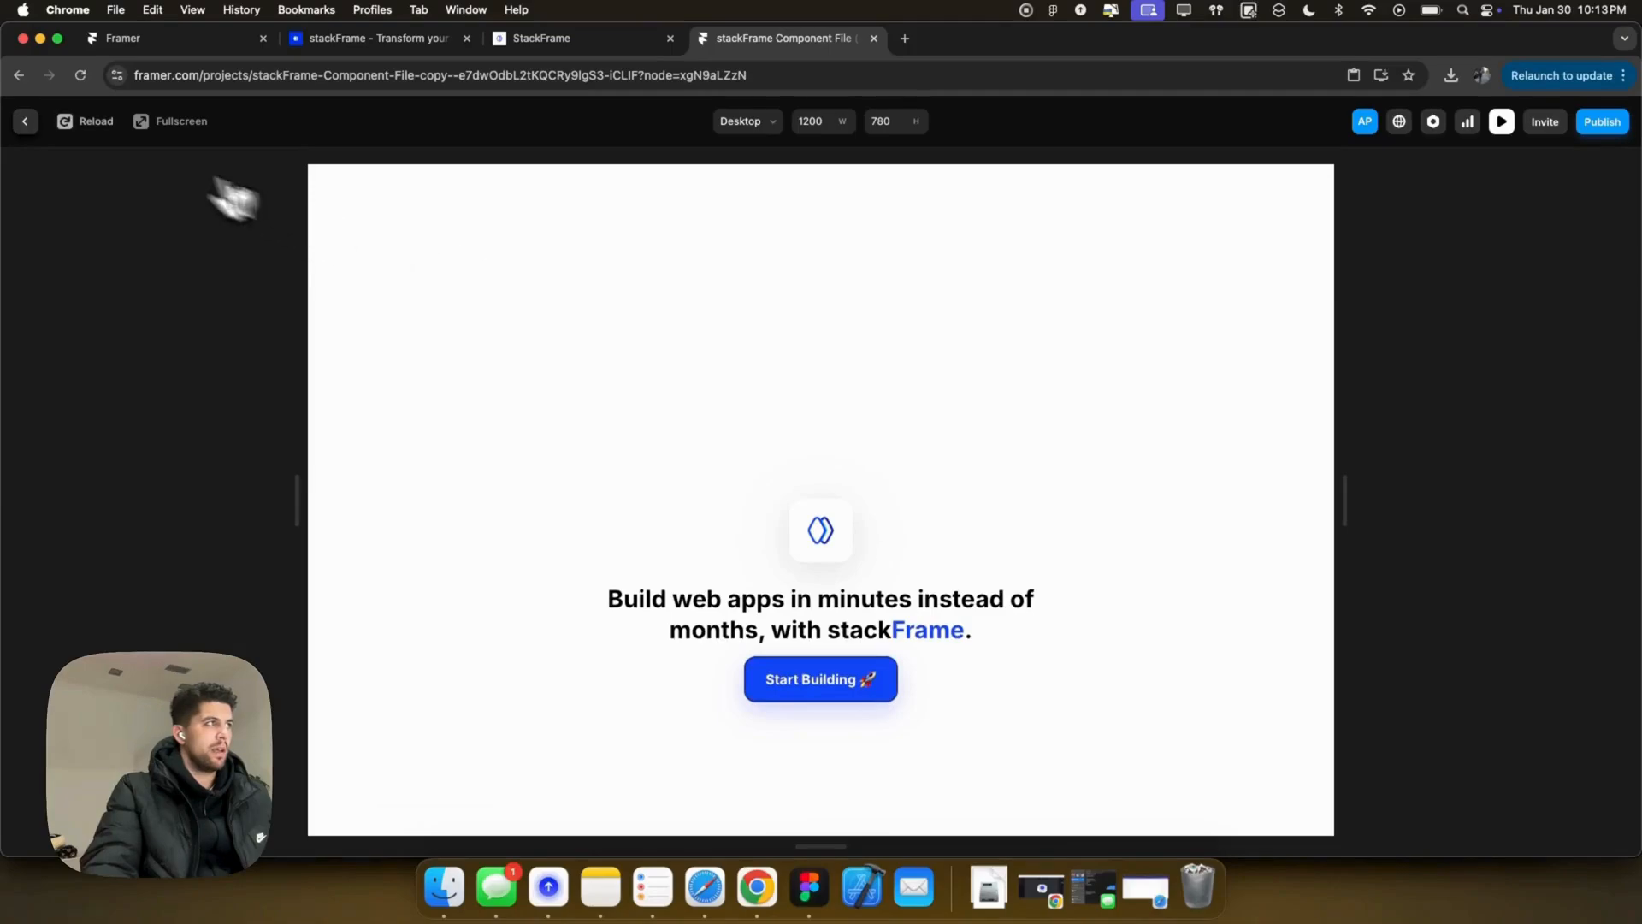
left_click(25, 120)
Step: Review the logo icon's enter effect and preview the staggered animations again
left_click(865, 485)
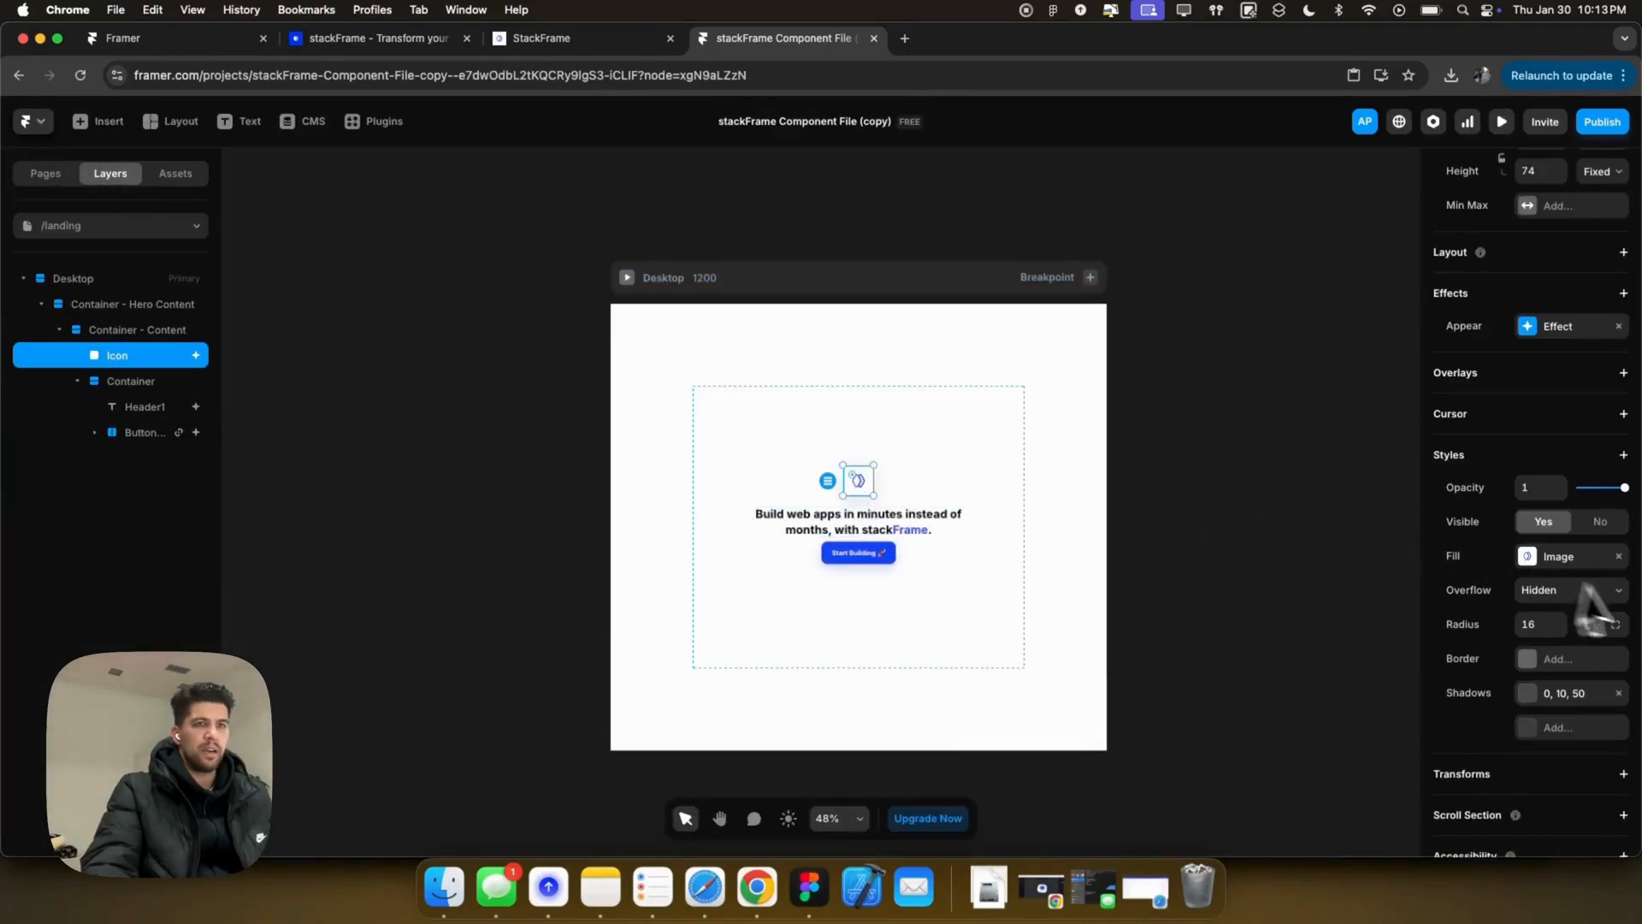
left_click(1555, 326)
left_click(1288, 441)
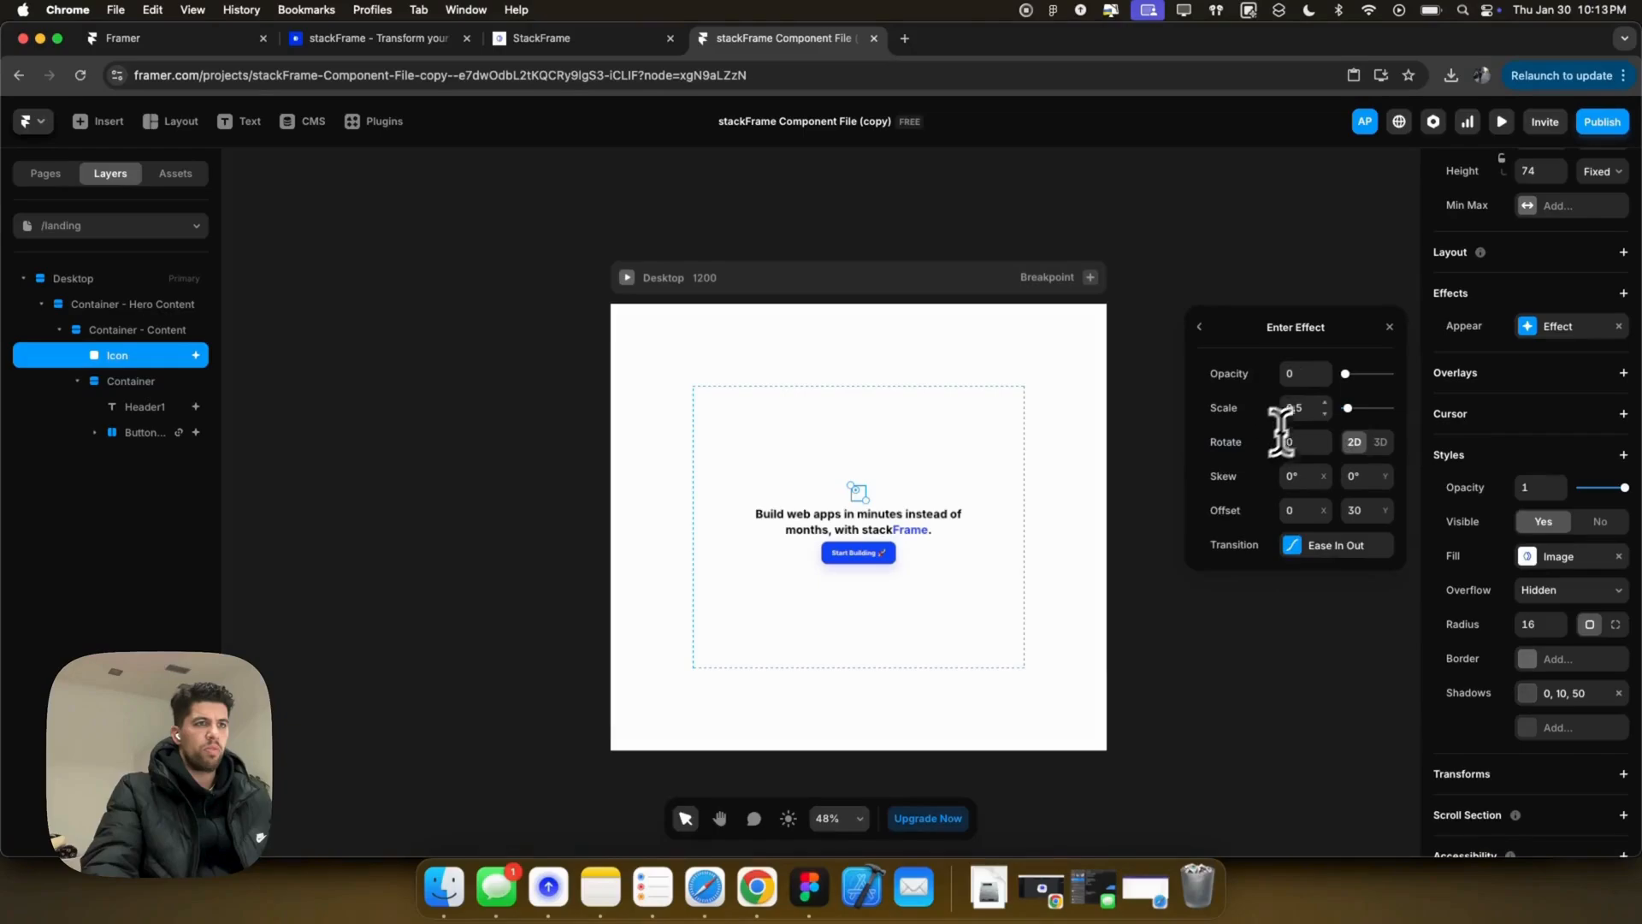
left_click(631, 278)
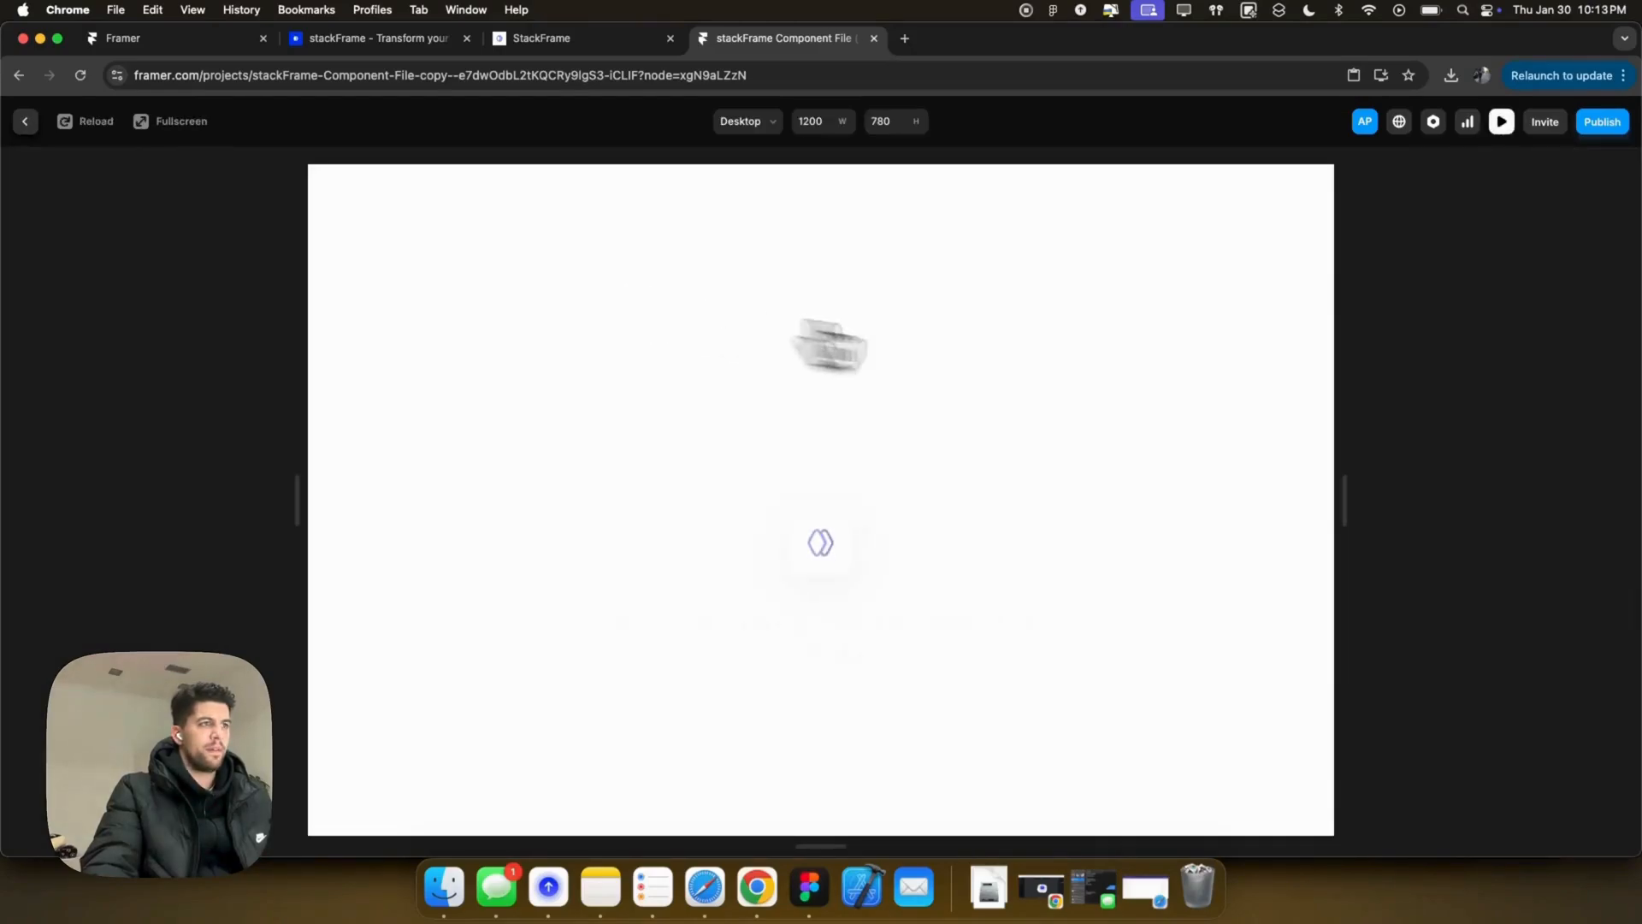
scroll(1106, 476, "down", 3)
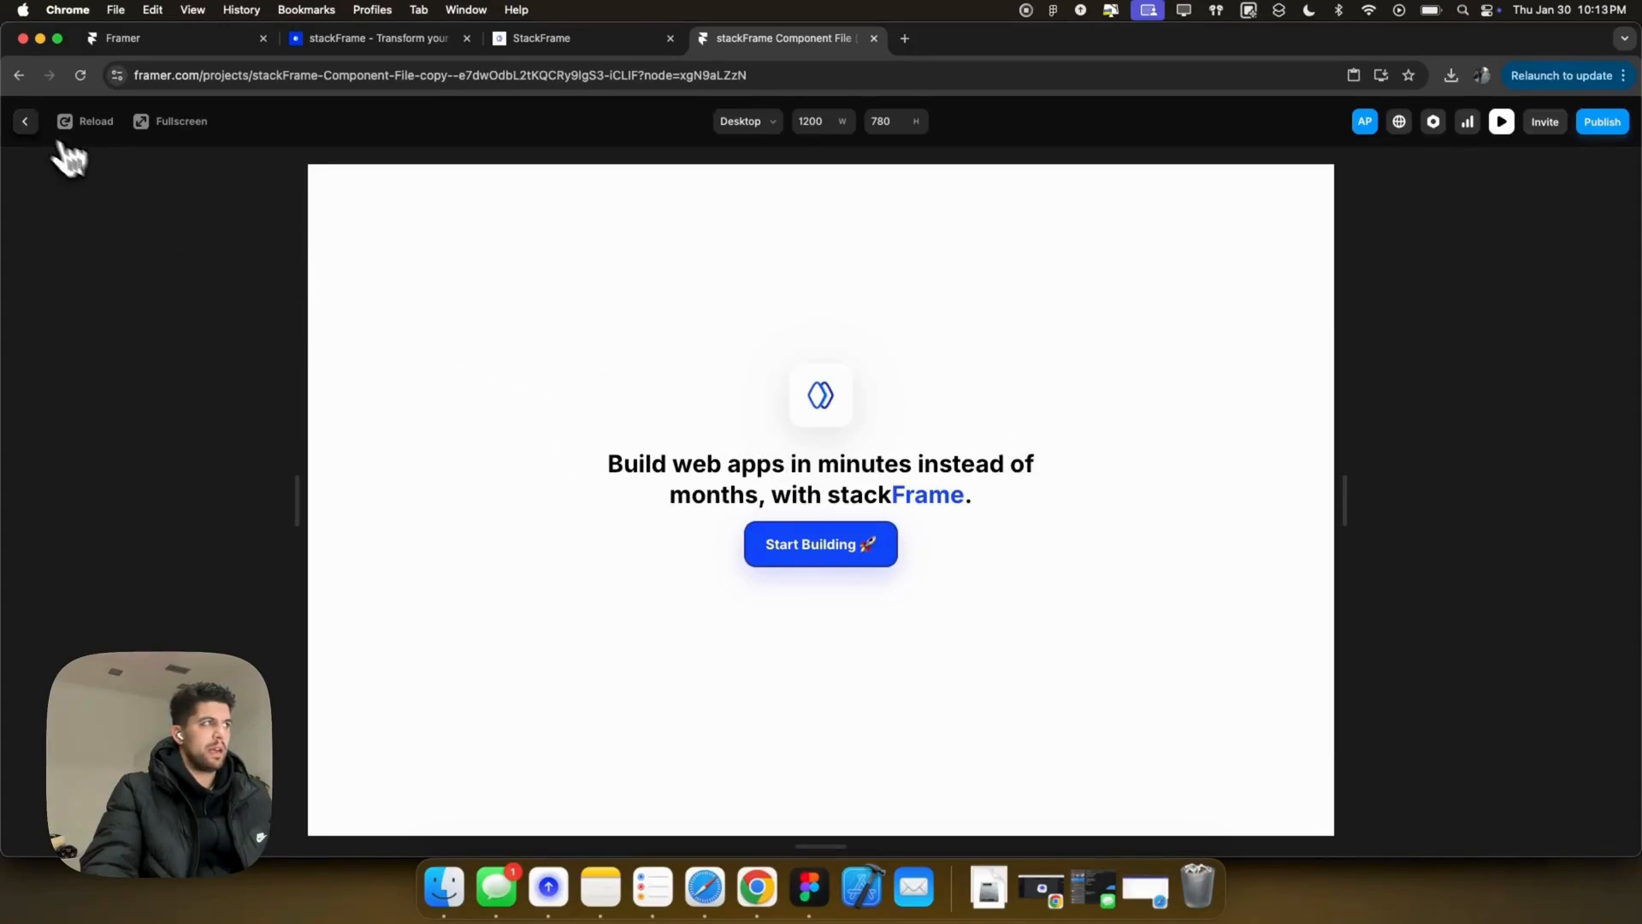
left_click(25, 121)
left_click(964, 494)
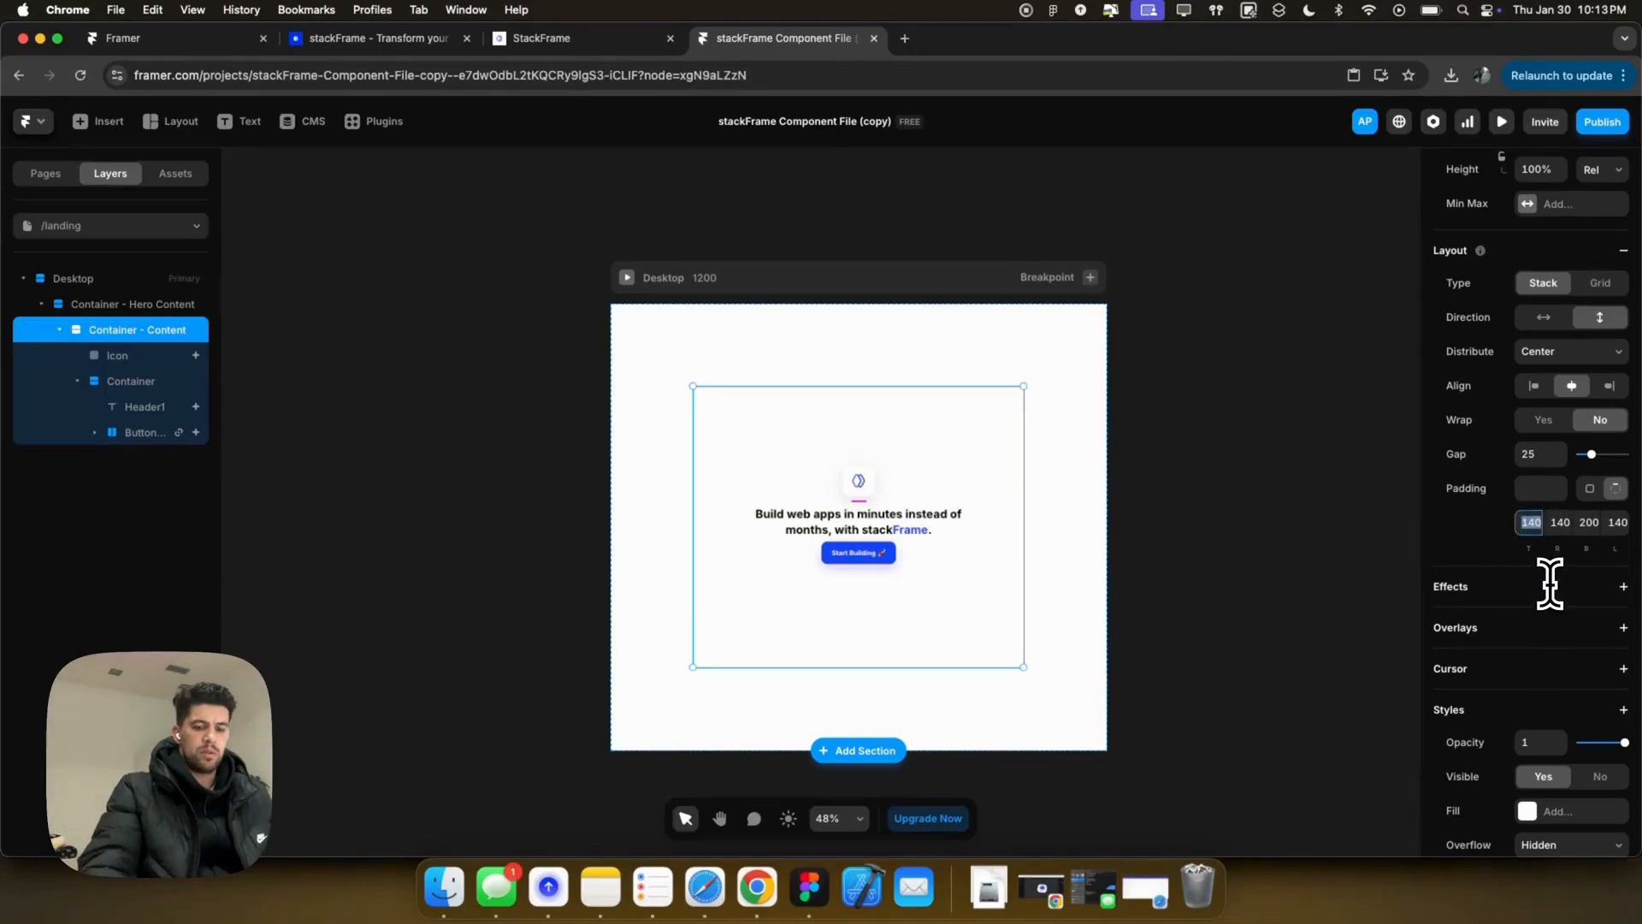
Step: Apply a top padding of 80 to the hero content and preview the layout
key("Return")
left_click(627, 278)
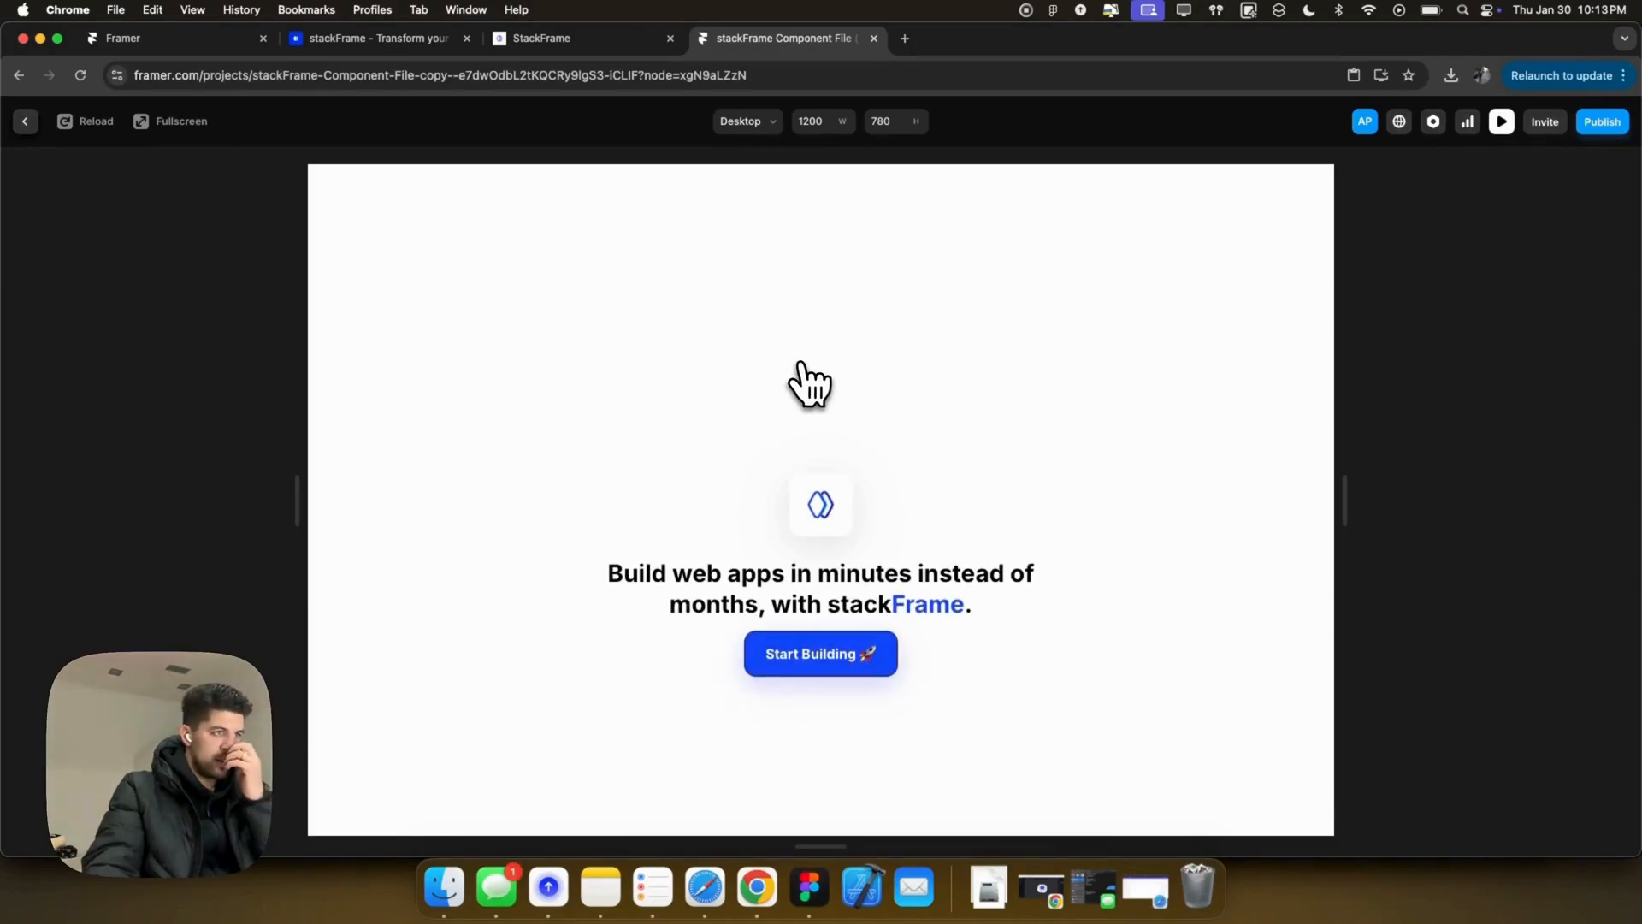
left_click(25, 120)
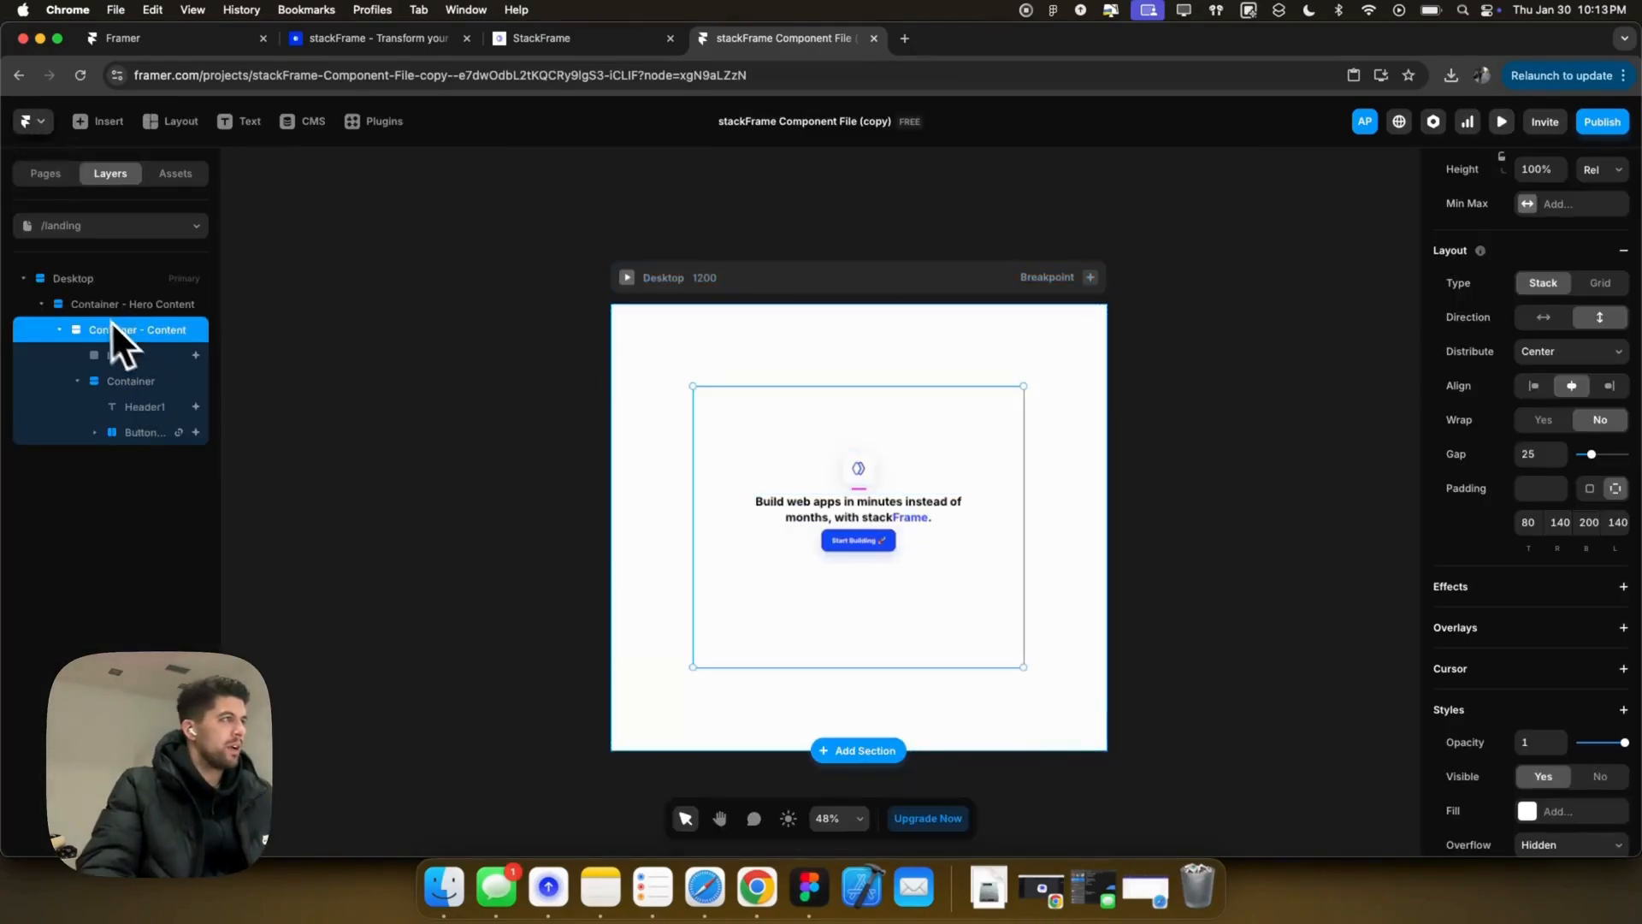
Step: Open the blank /signup page from the Pages list
left_click(42, 304)
left_click(64, 178)
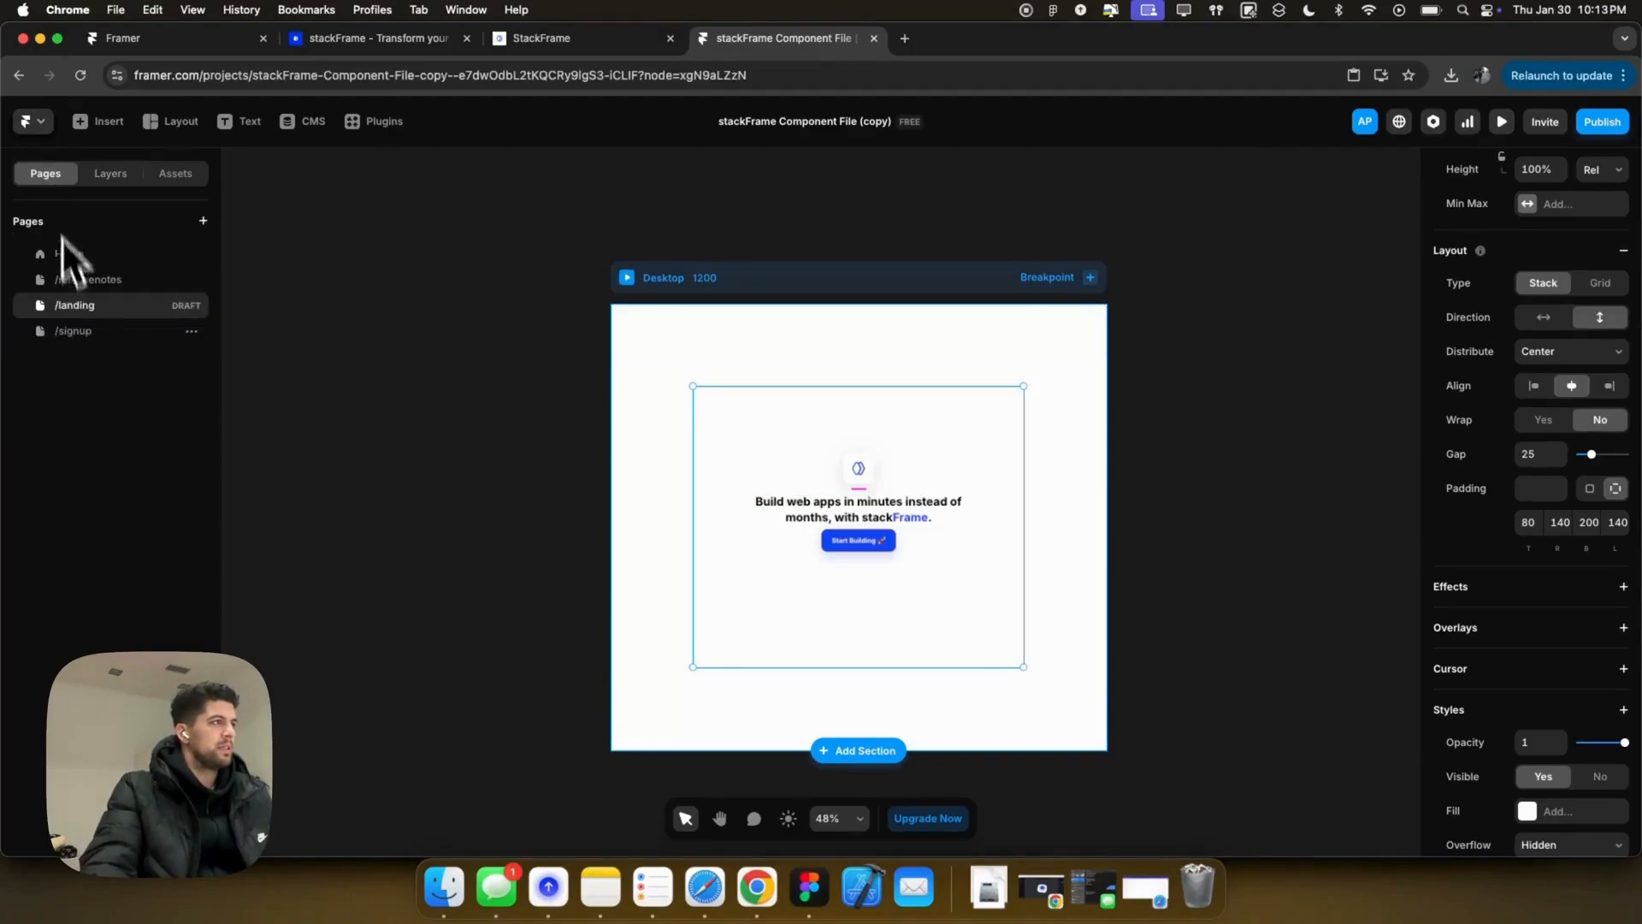
left_click(77, 332)
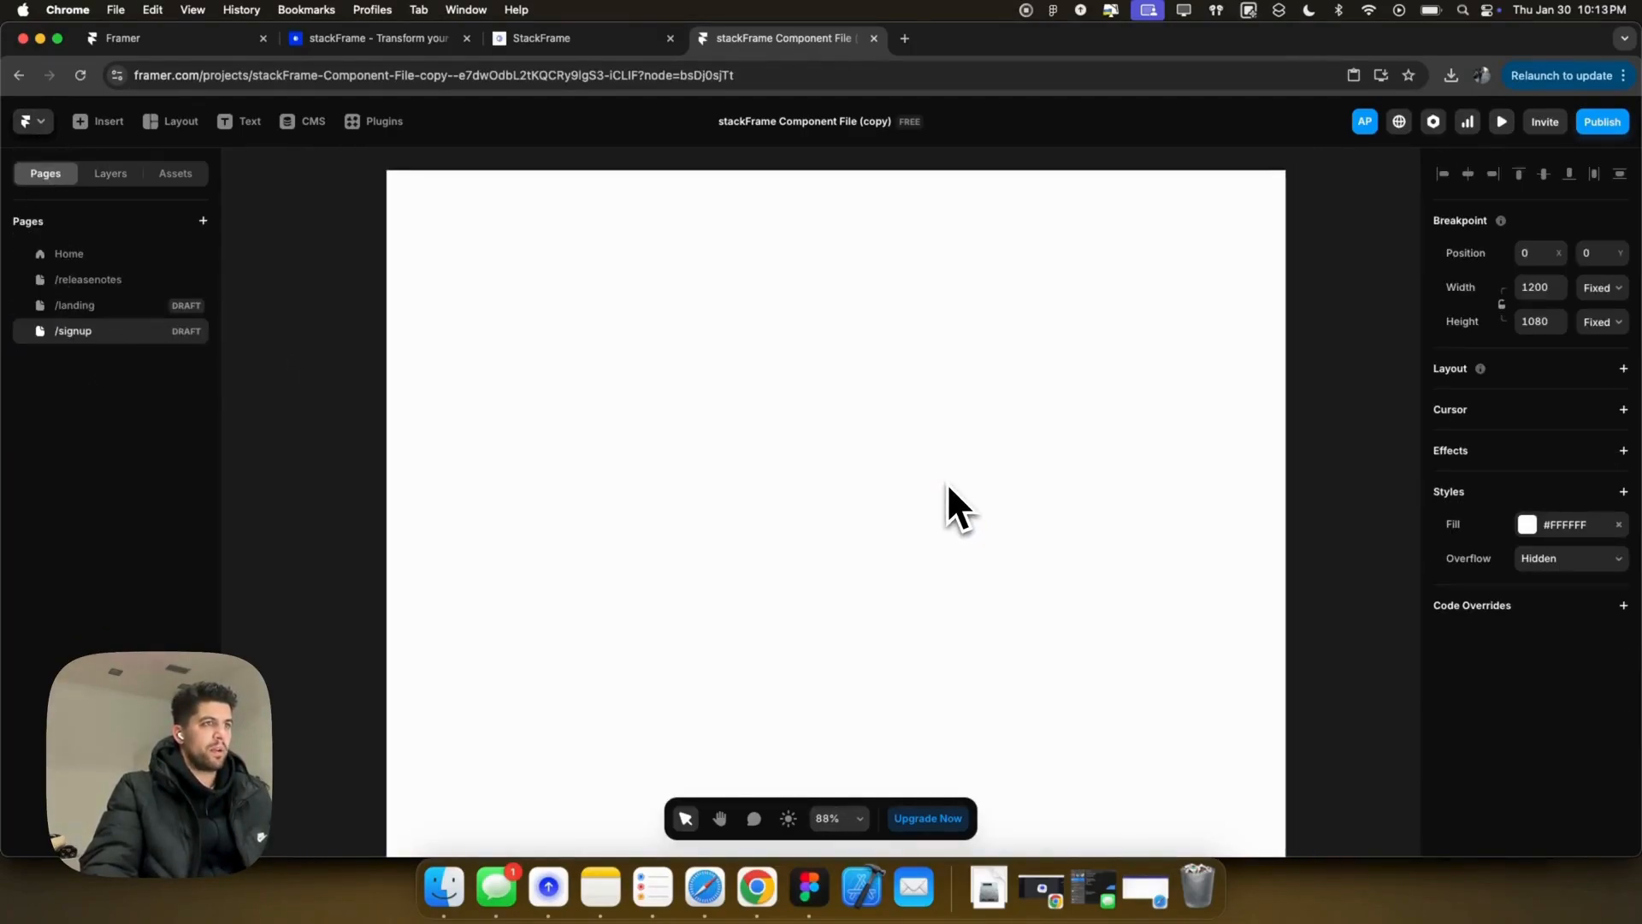
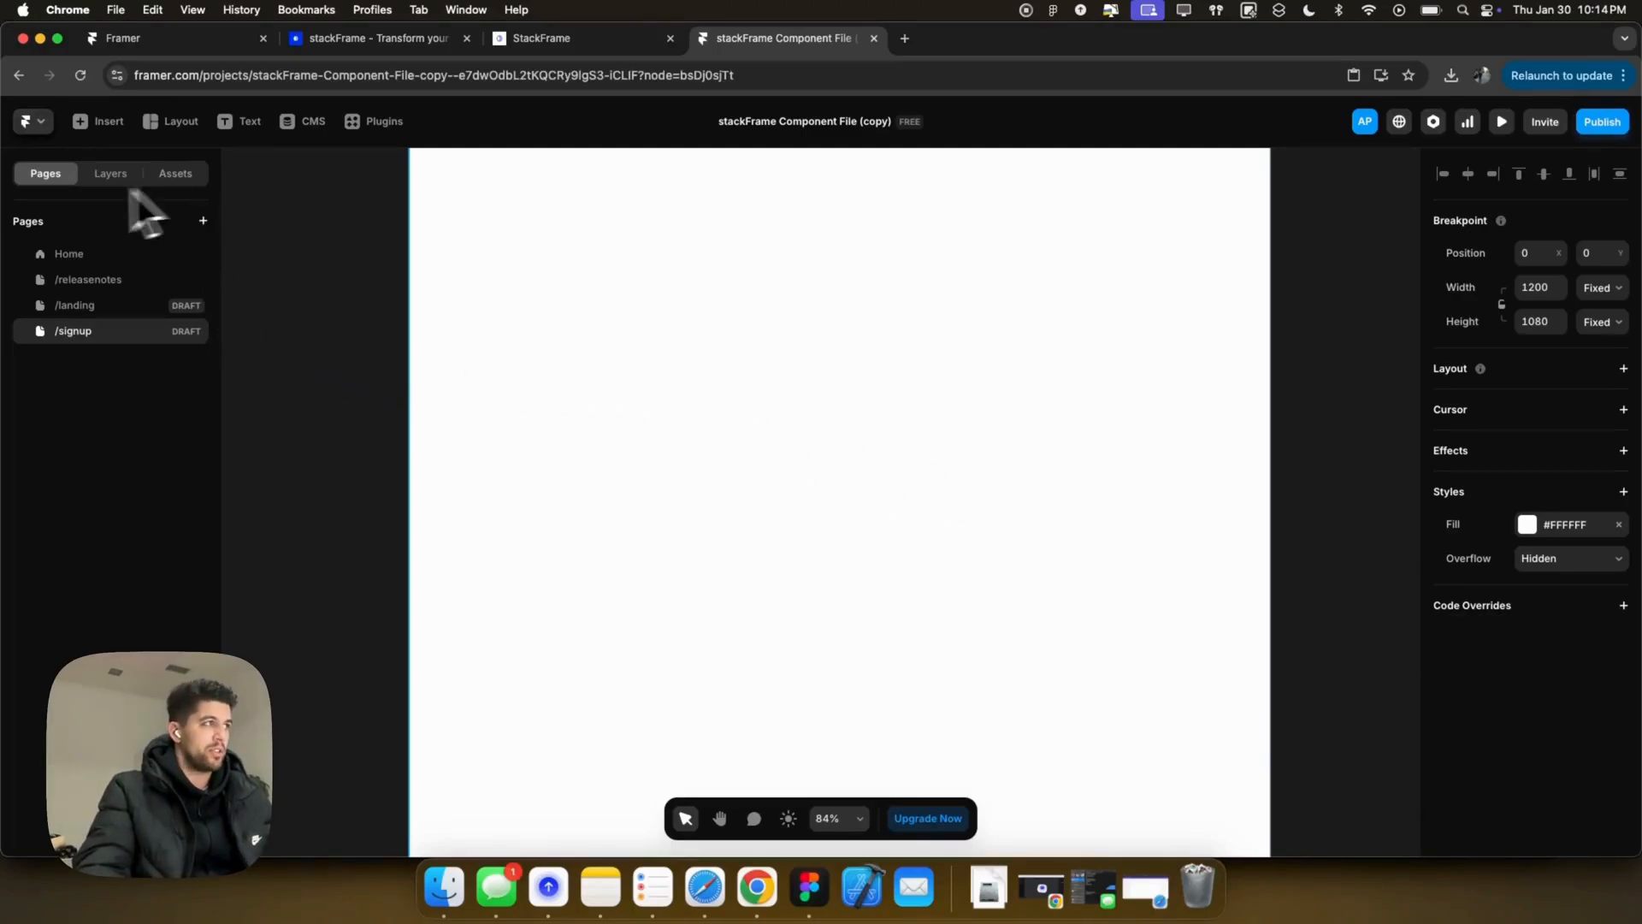
Step: Return to the /signup page and expand the Homebase folder under Assets > Components
left_click(72, 255)
scroll(781, 396, "up", 3)
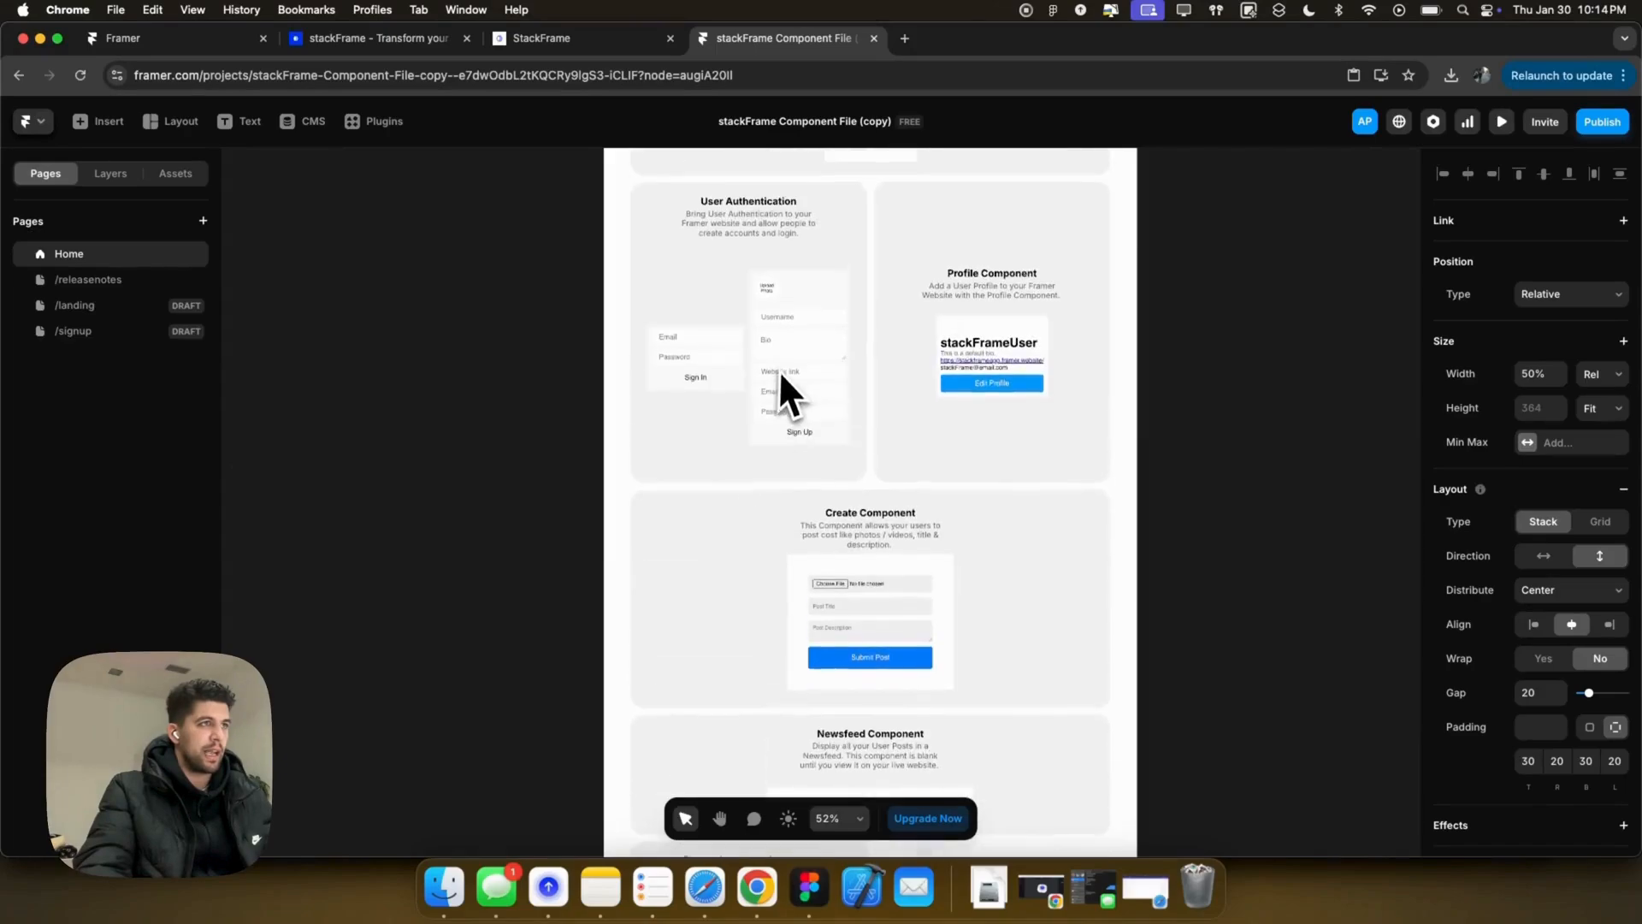
left_click(125, 323)
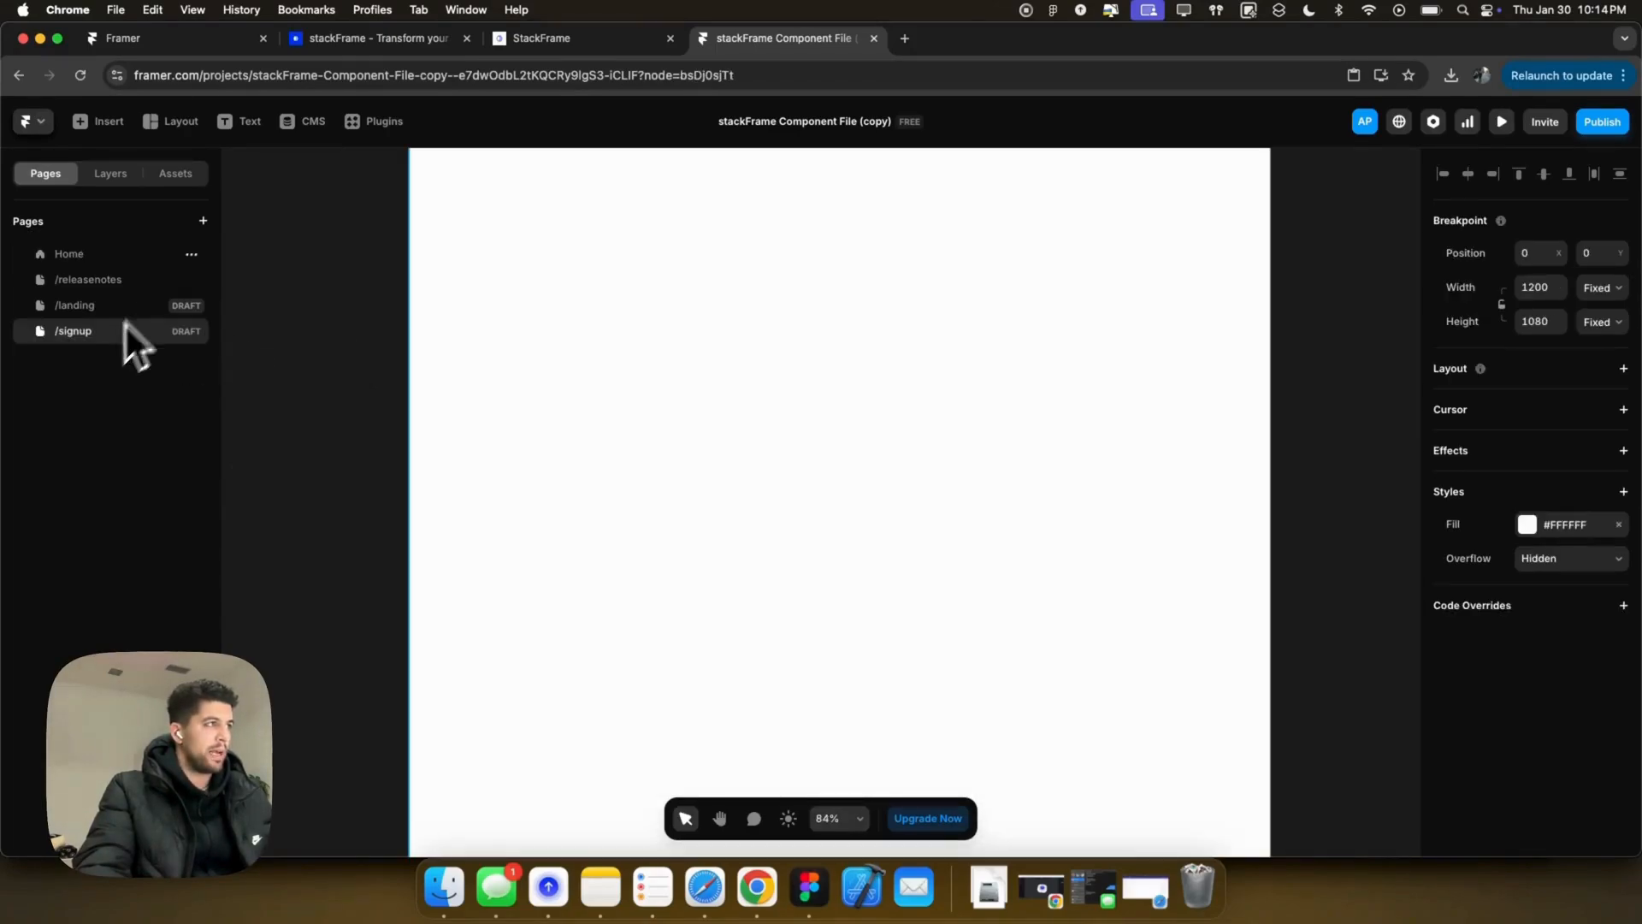
left_click(177, 174)
left_click(33, 257)
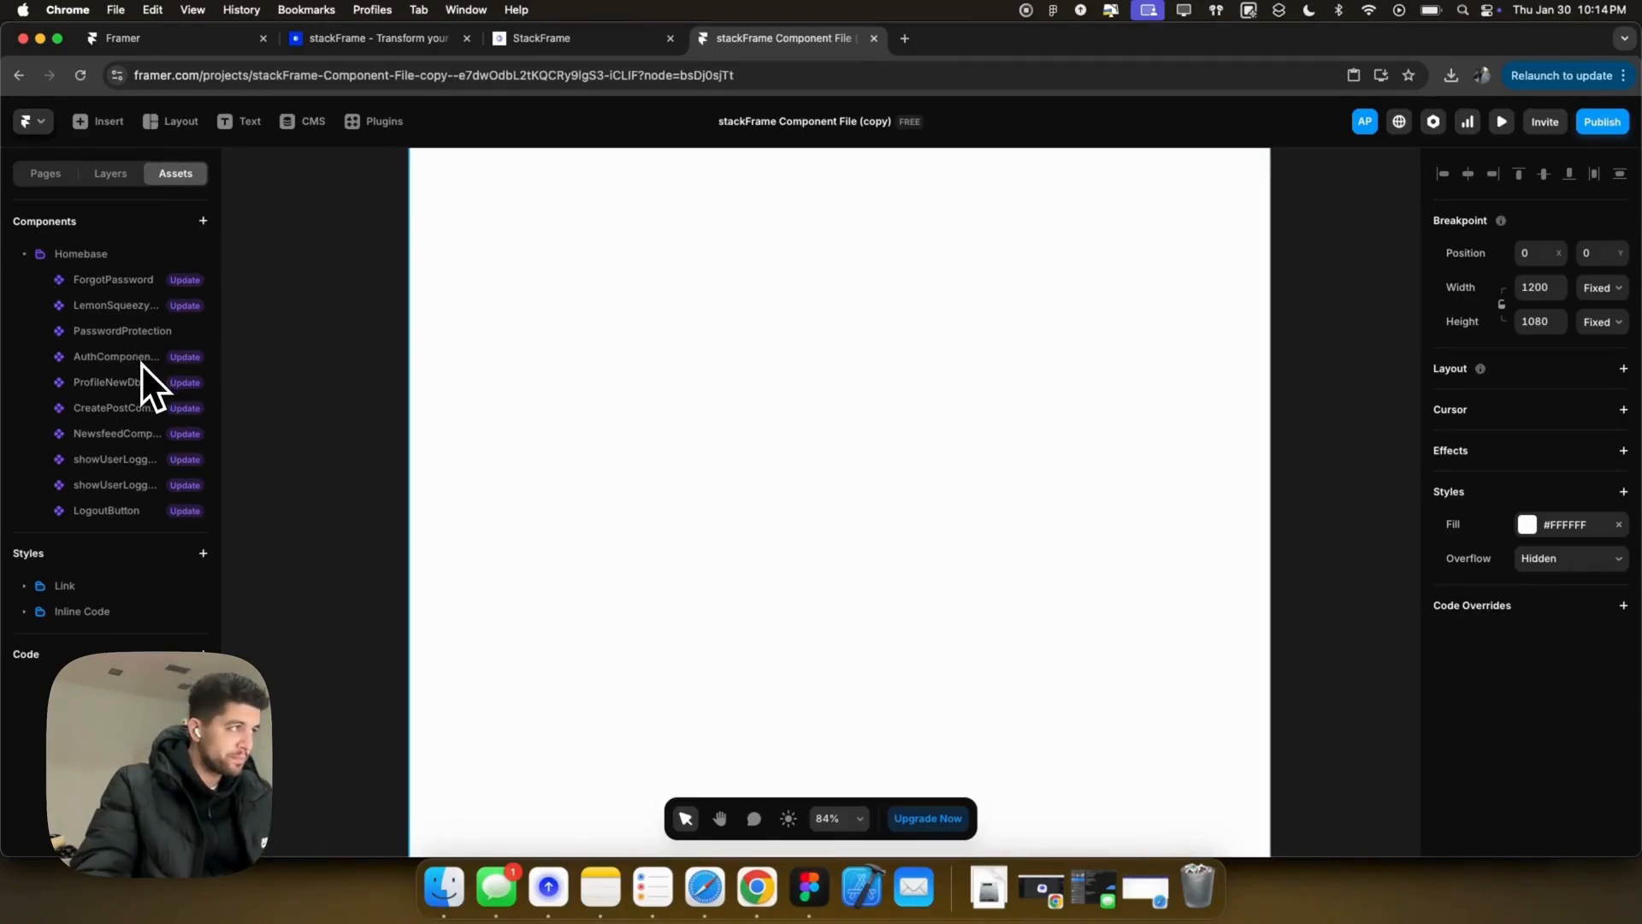
Step: Drag AuthComponentNewDb onto the centre of the /signup canvas and select the Desktop frame
left_click_drag(521, 402, 794, 424)
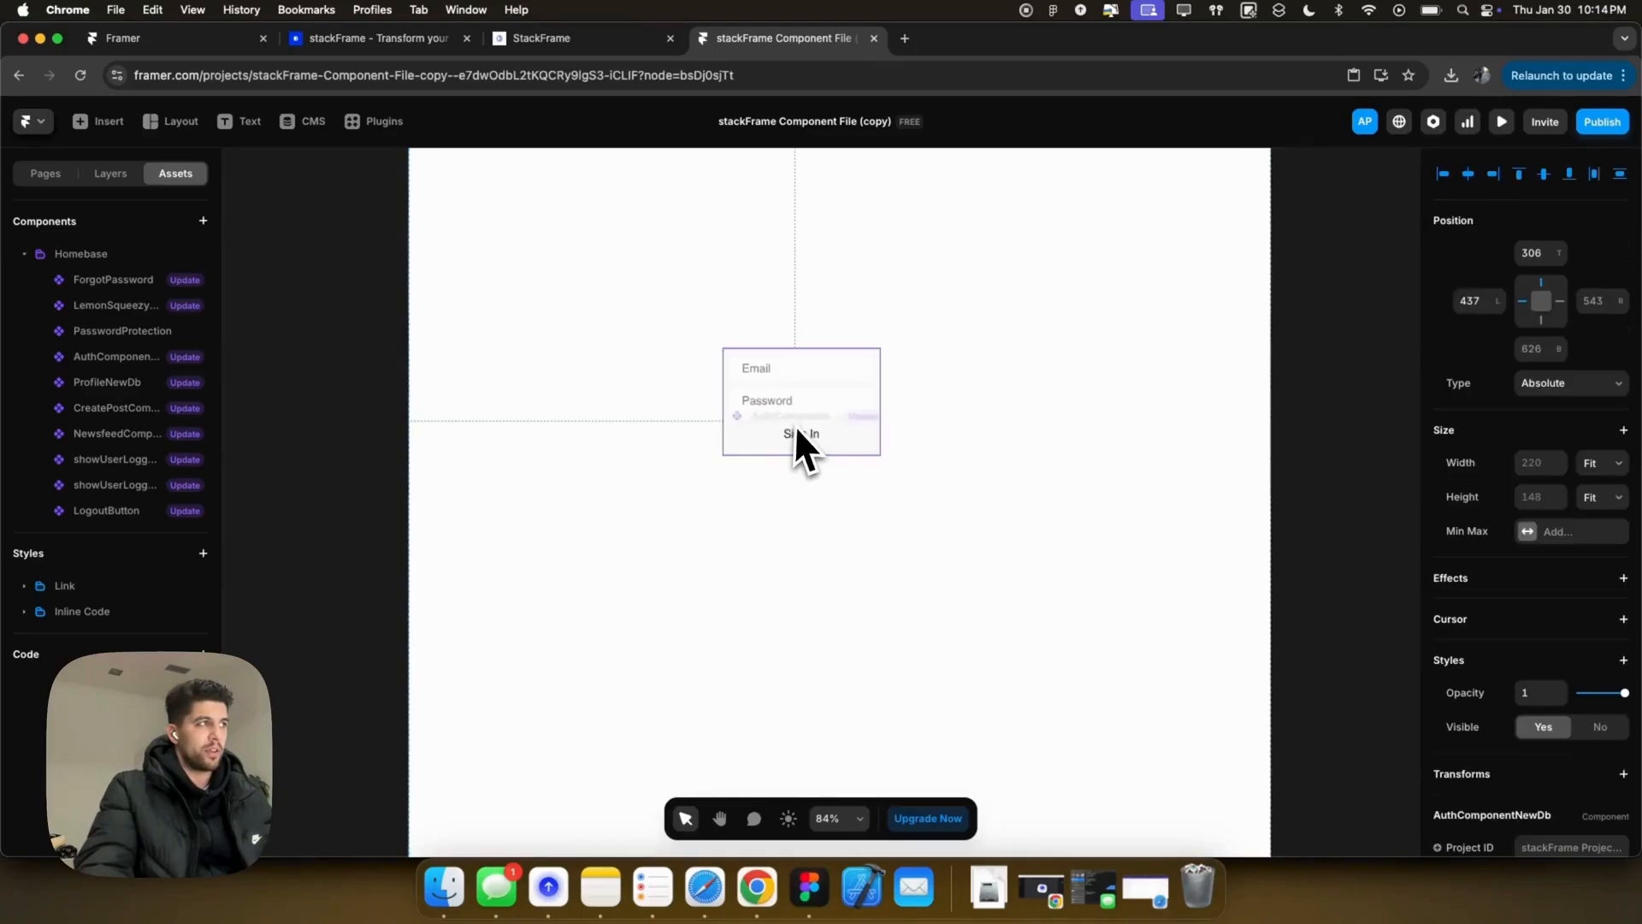
scroll(1076, 325, "down", 1)
scroll(1070, 296, "down", 3)
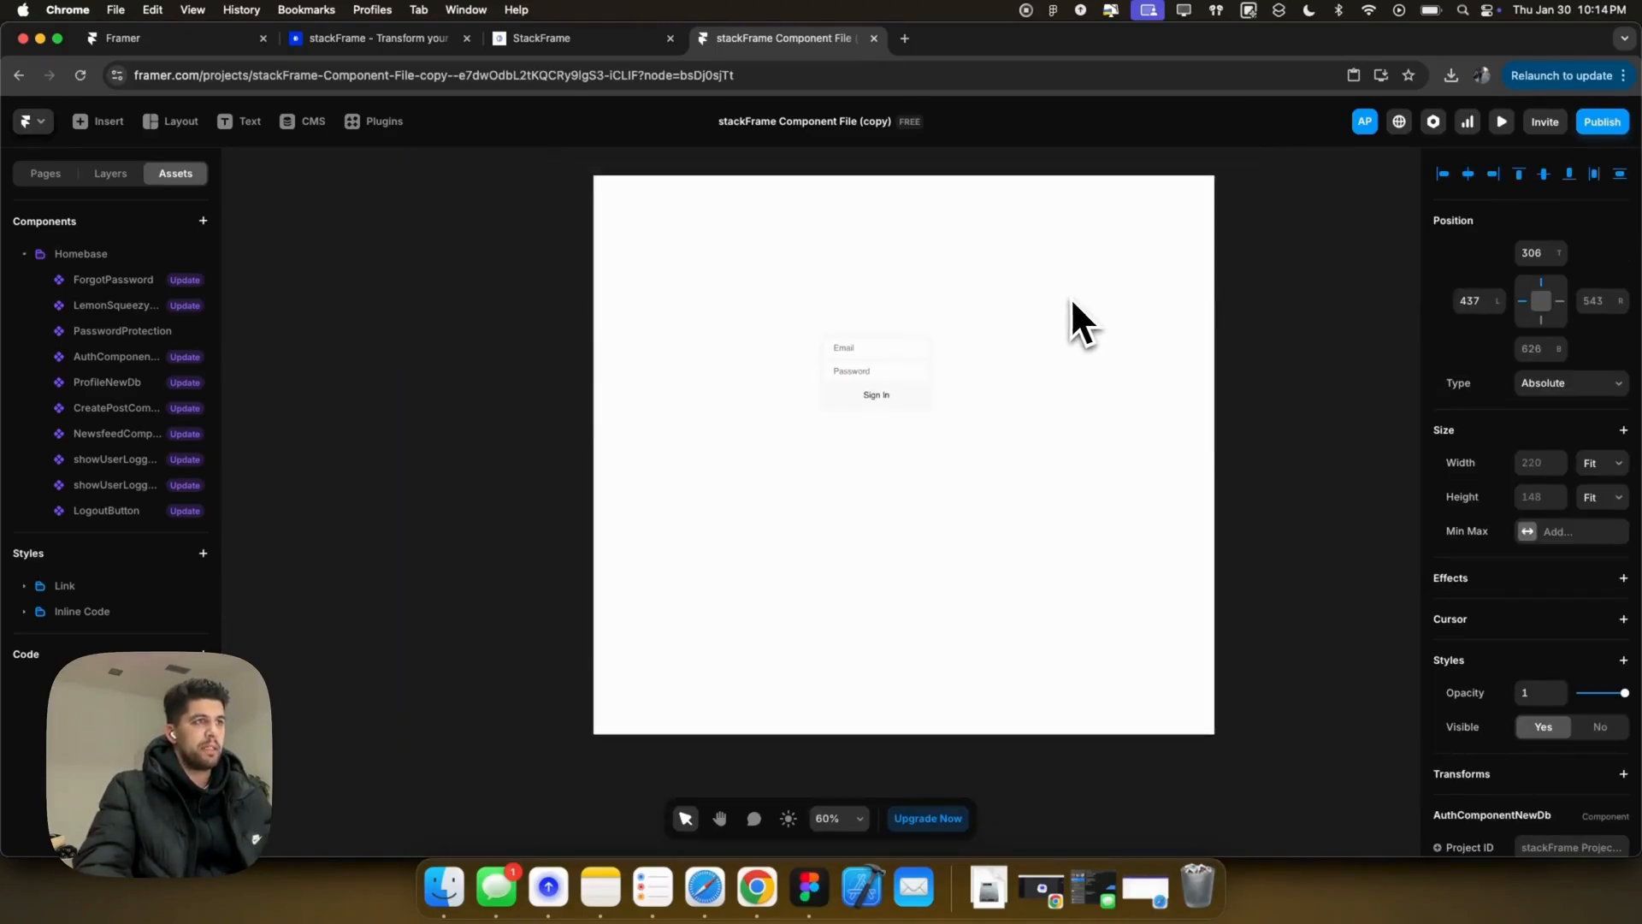
left_click(643, 203)
scroll(788, 342, "right", 2)
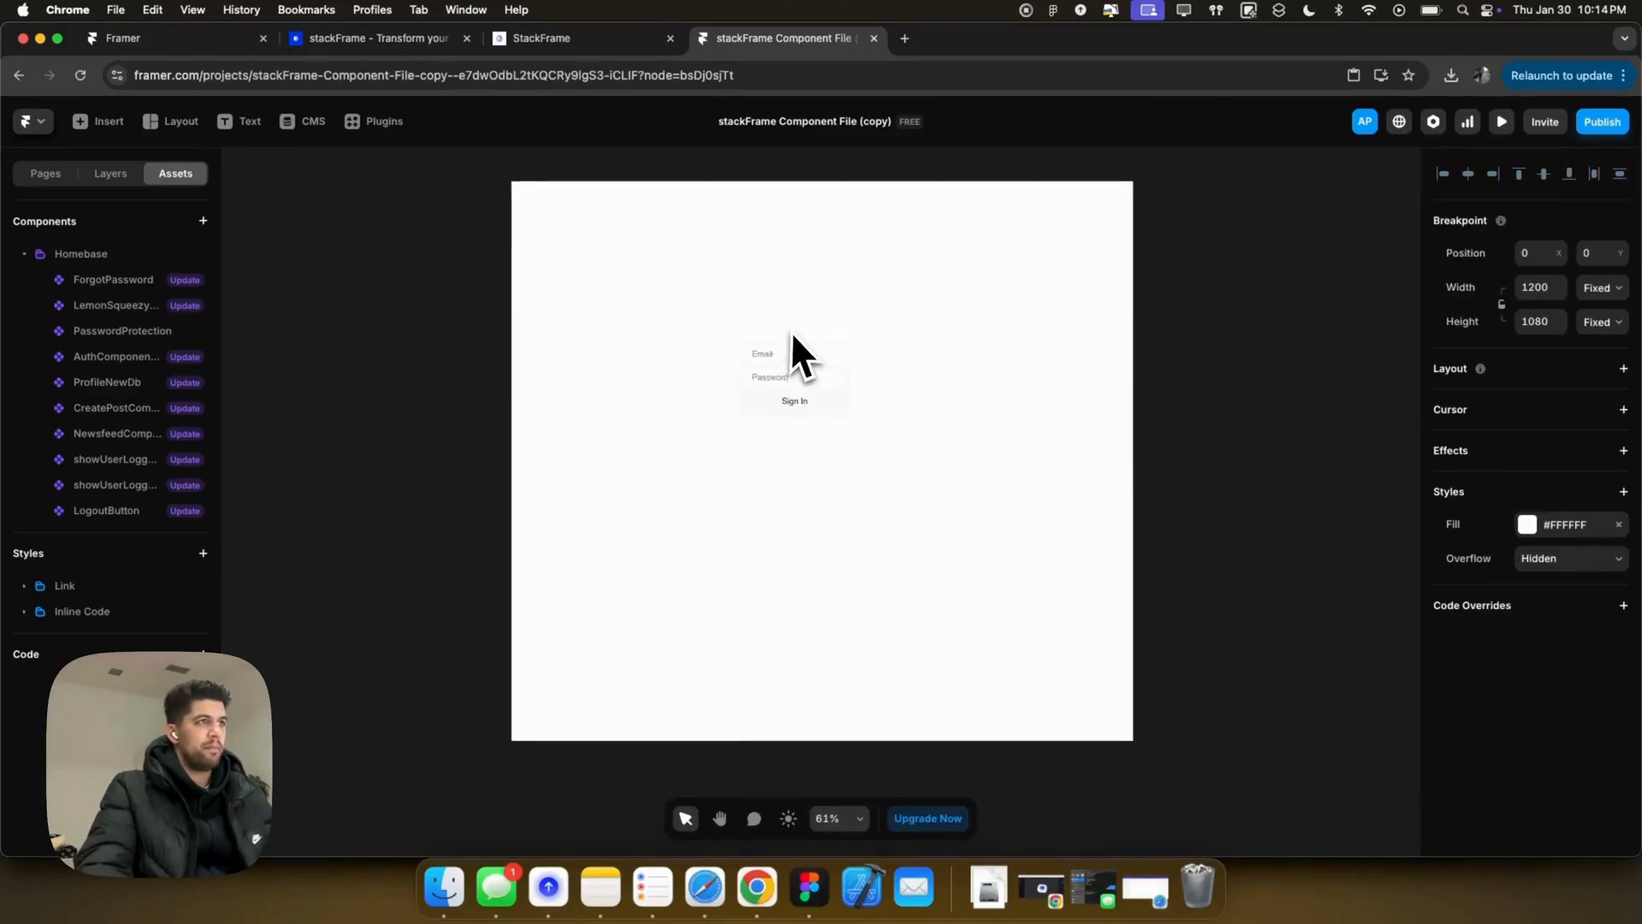
scroll(784, 330, "up", 2)
Step: Give the Desktop frame a stack layout, distributed to Center, with 200 bottom padding
left_click(1517, 370)
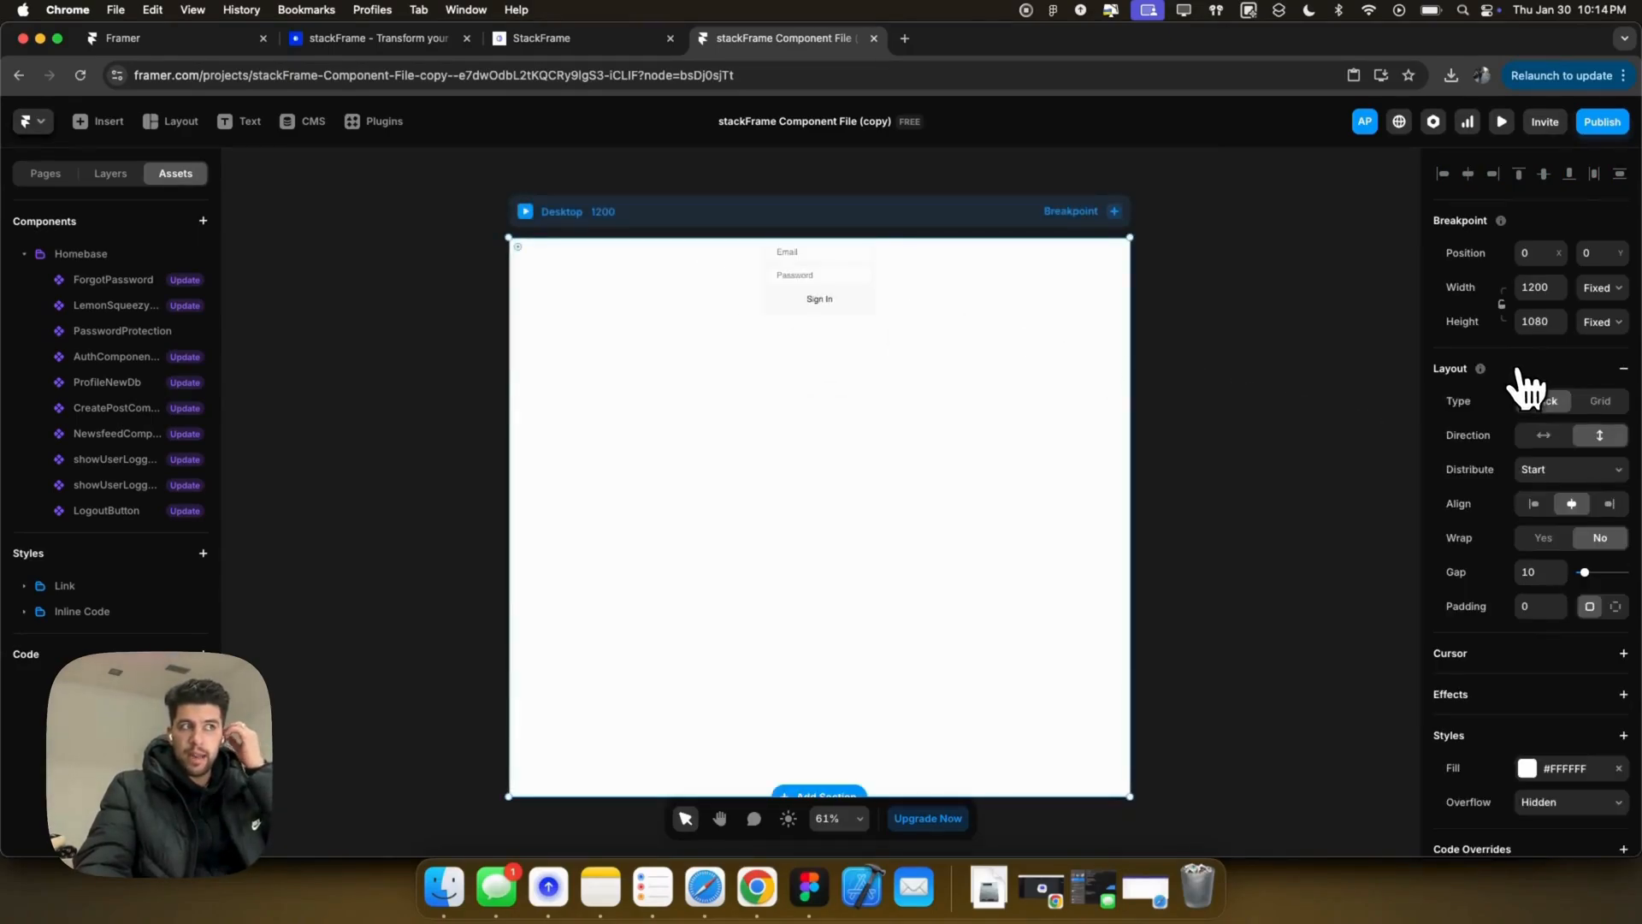
left_click(1557, 468)
left_click(1565, 505)
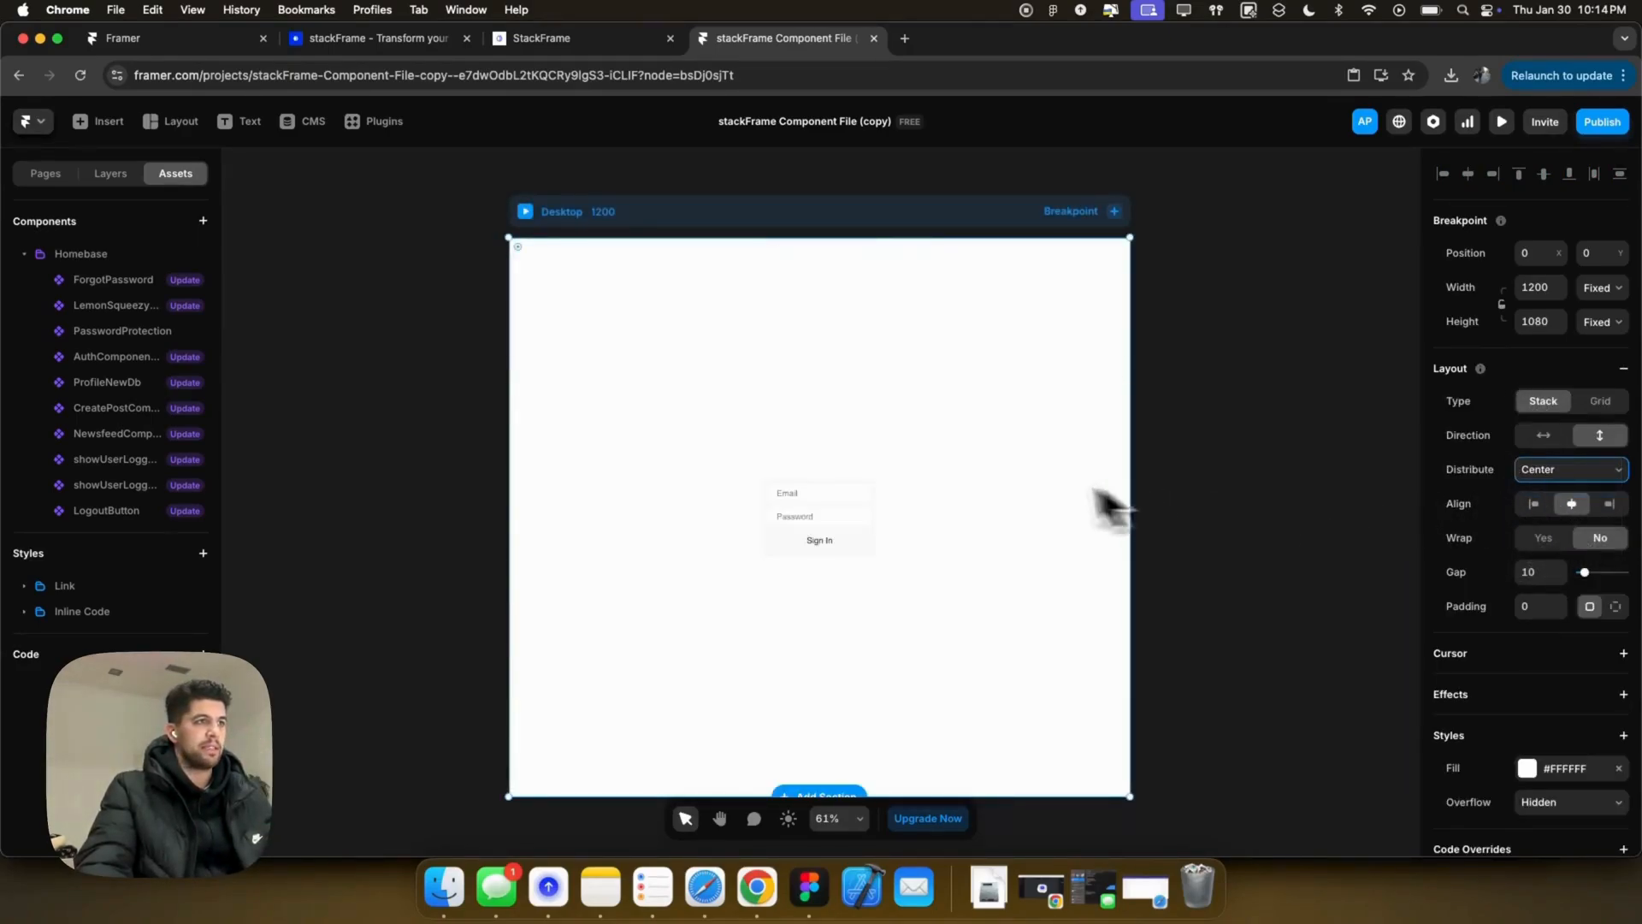
left_click(1615, 606)
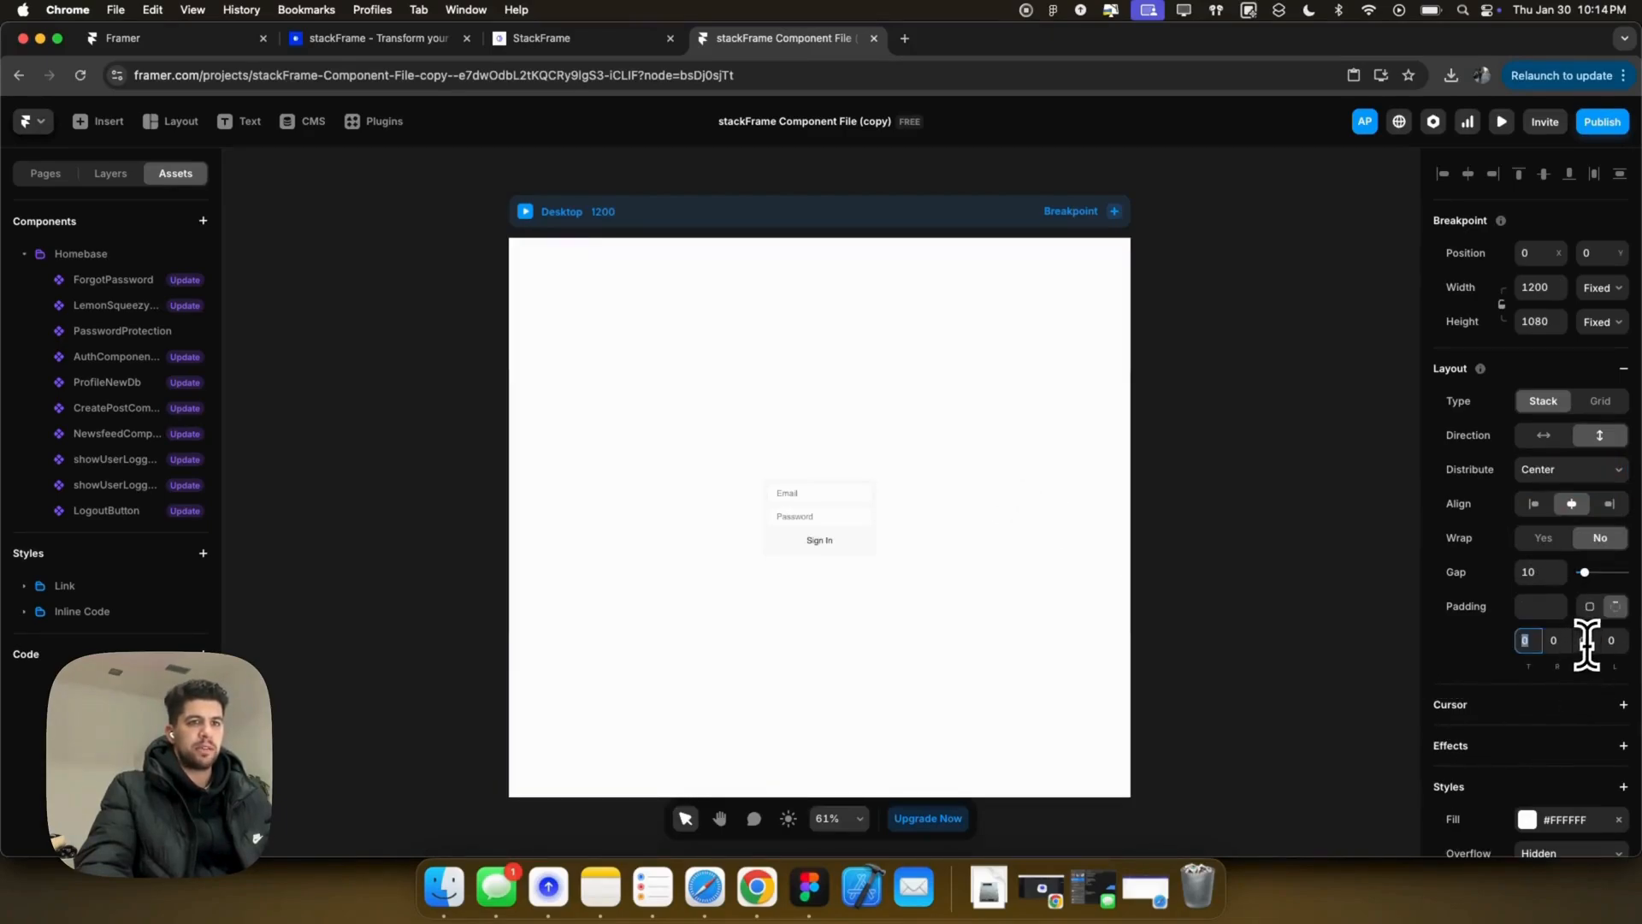
type("200")
key("Return")
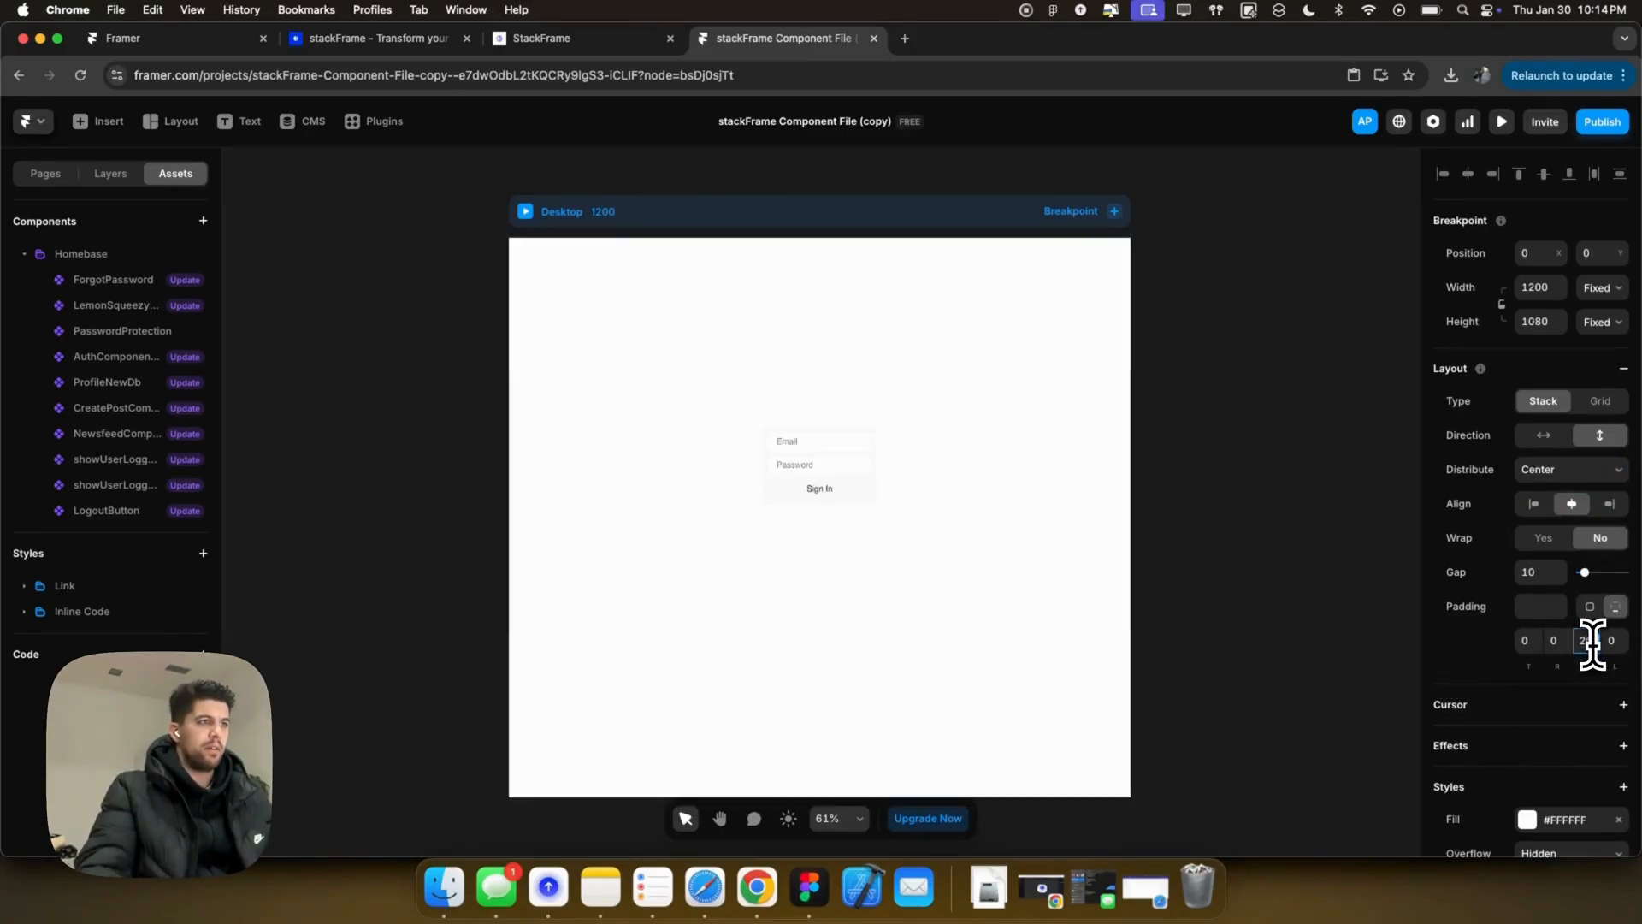
Step: Wrap the sign-in component in a frame from the layers panel, then undo the wrap
left_click(794, 463)
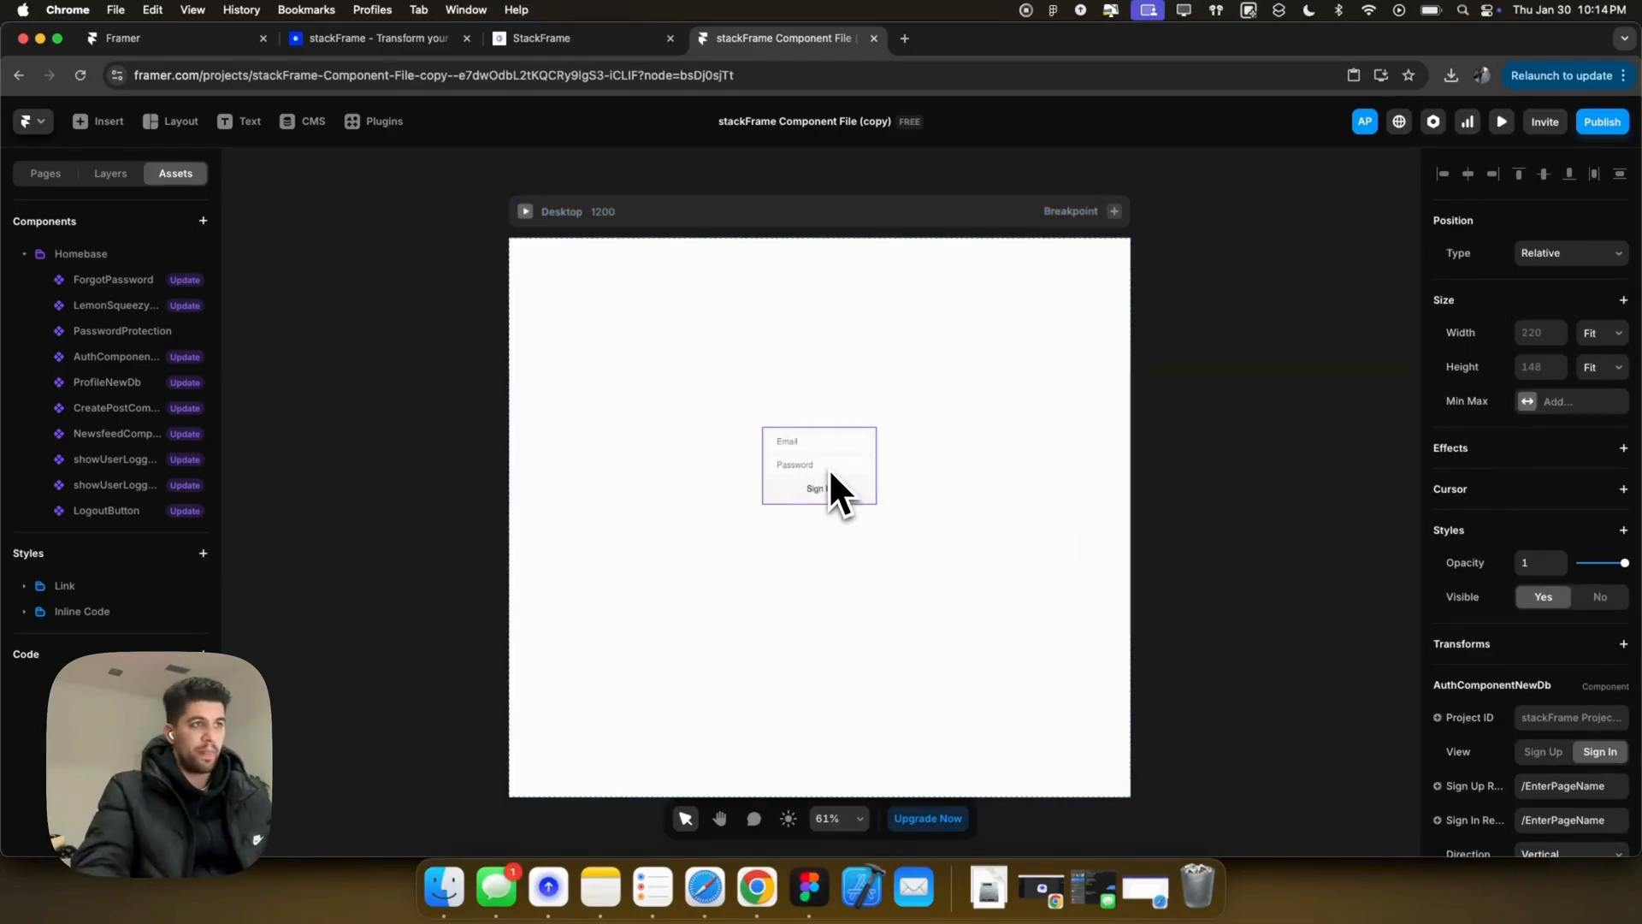
left_click(110, 174)
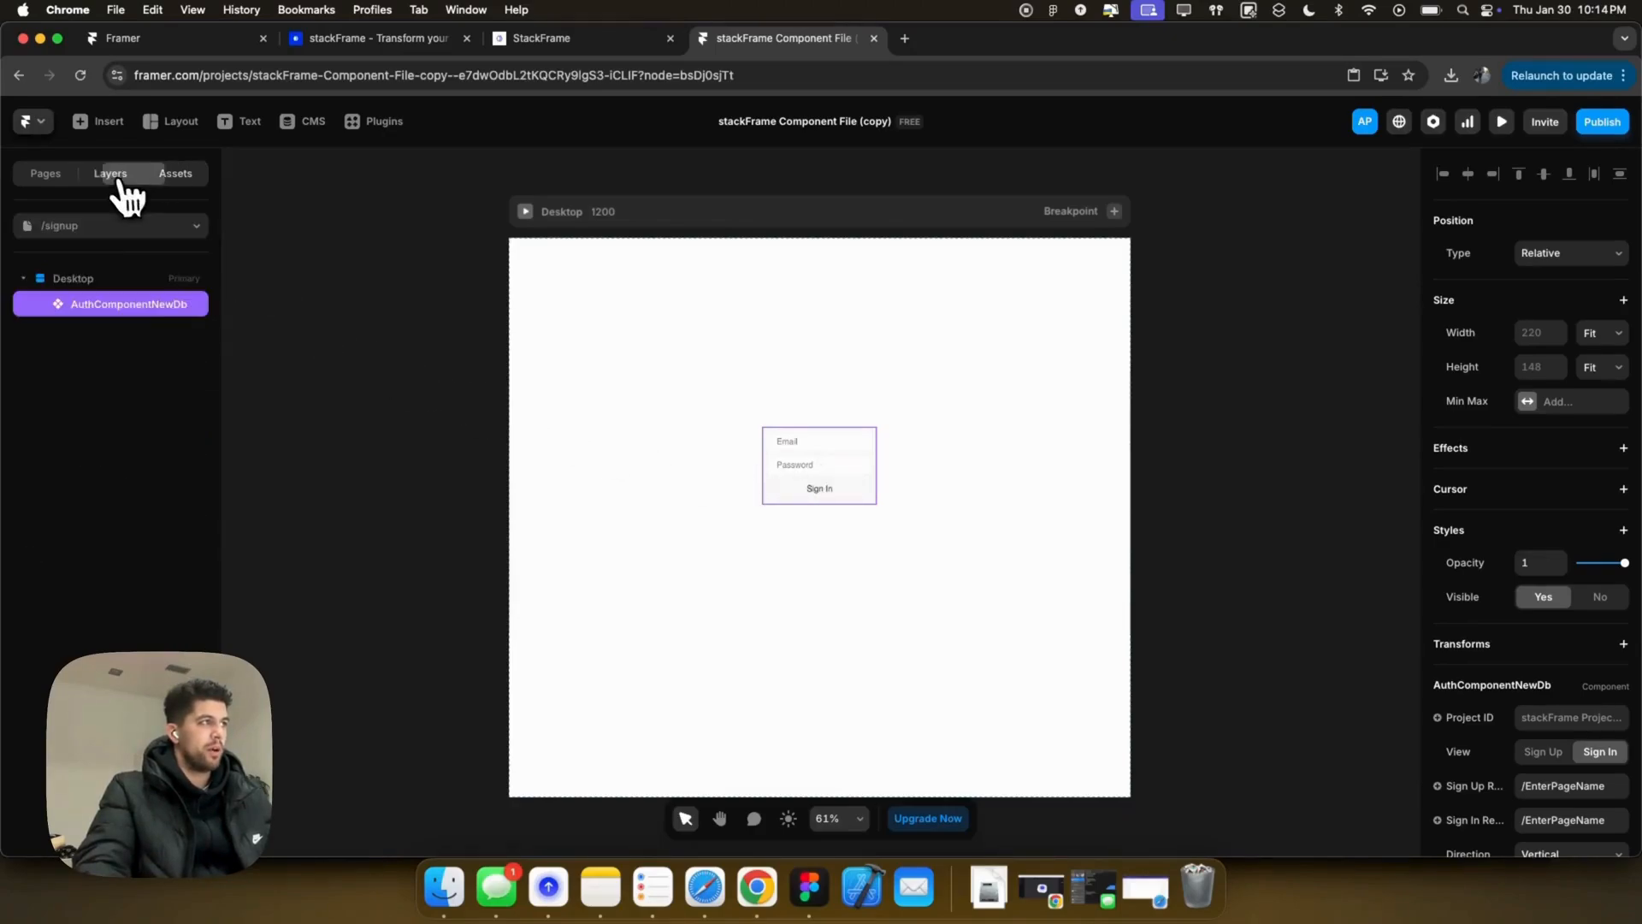
right_click(116, 313)
key("Escape")
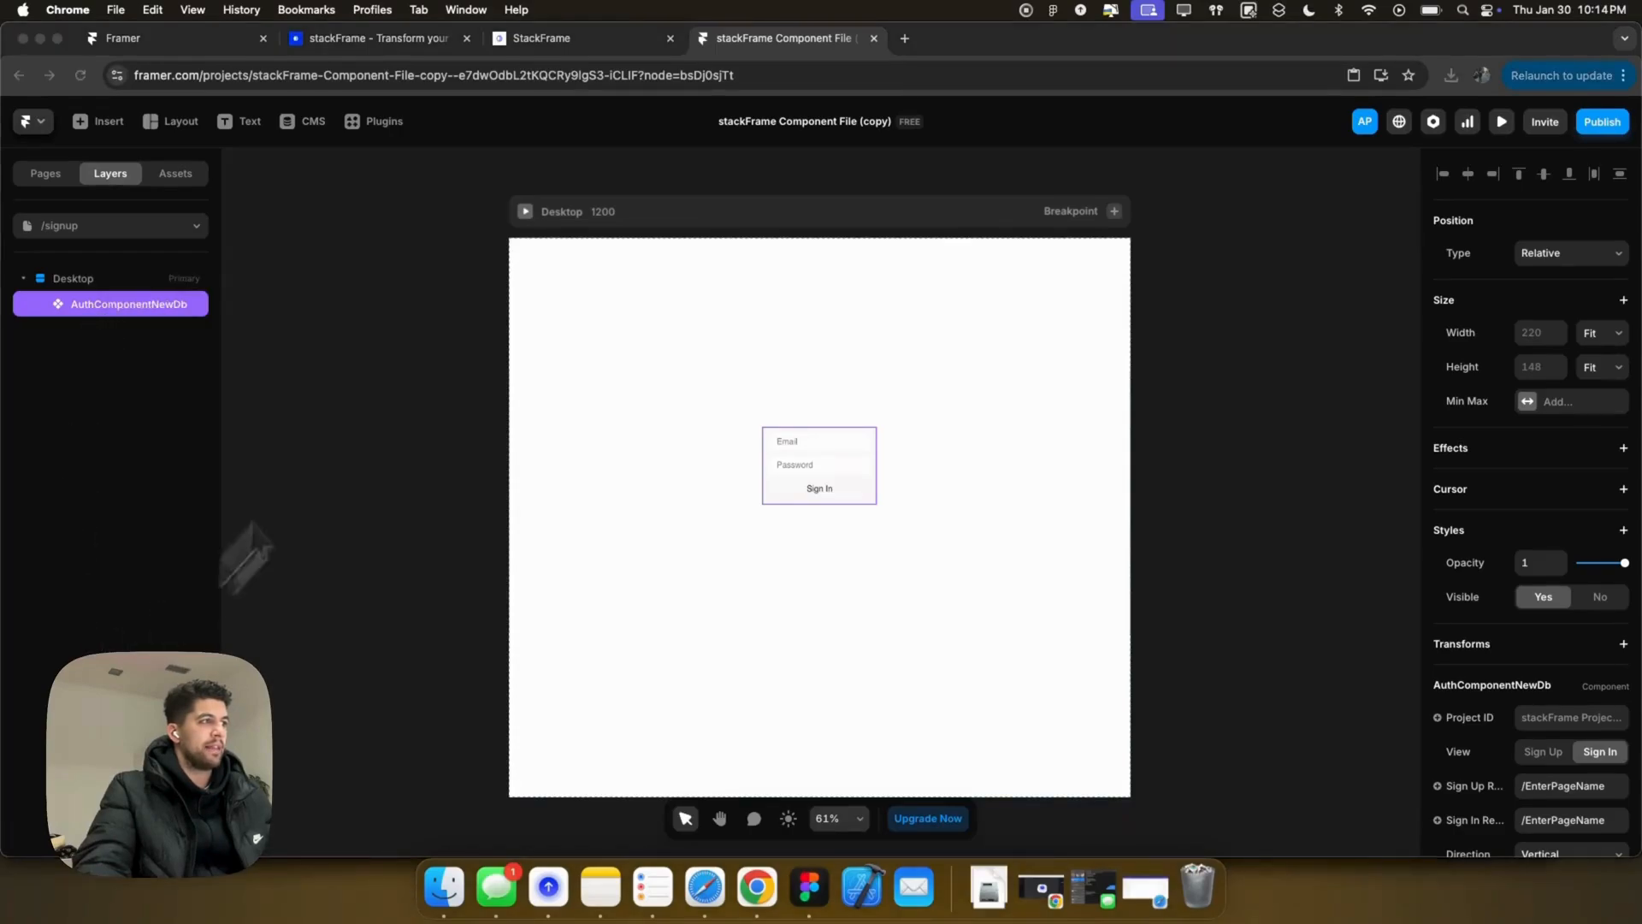
right_click(109, 304)
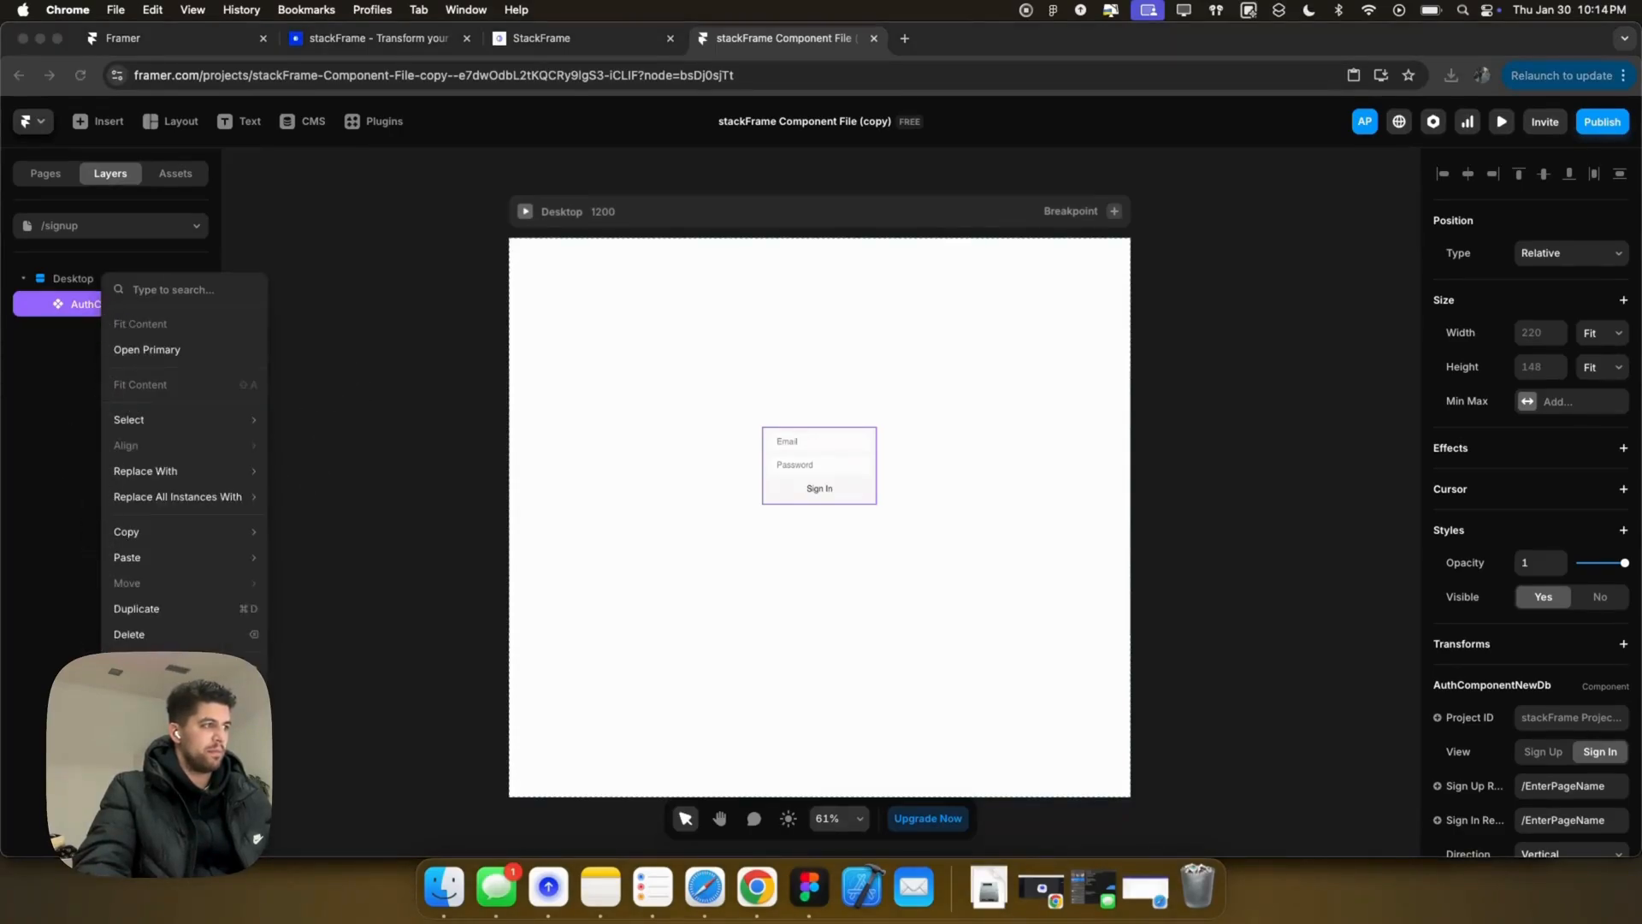
key("super+alt+Return")
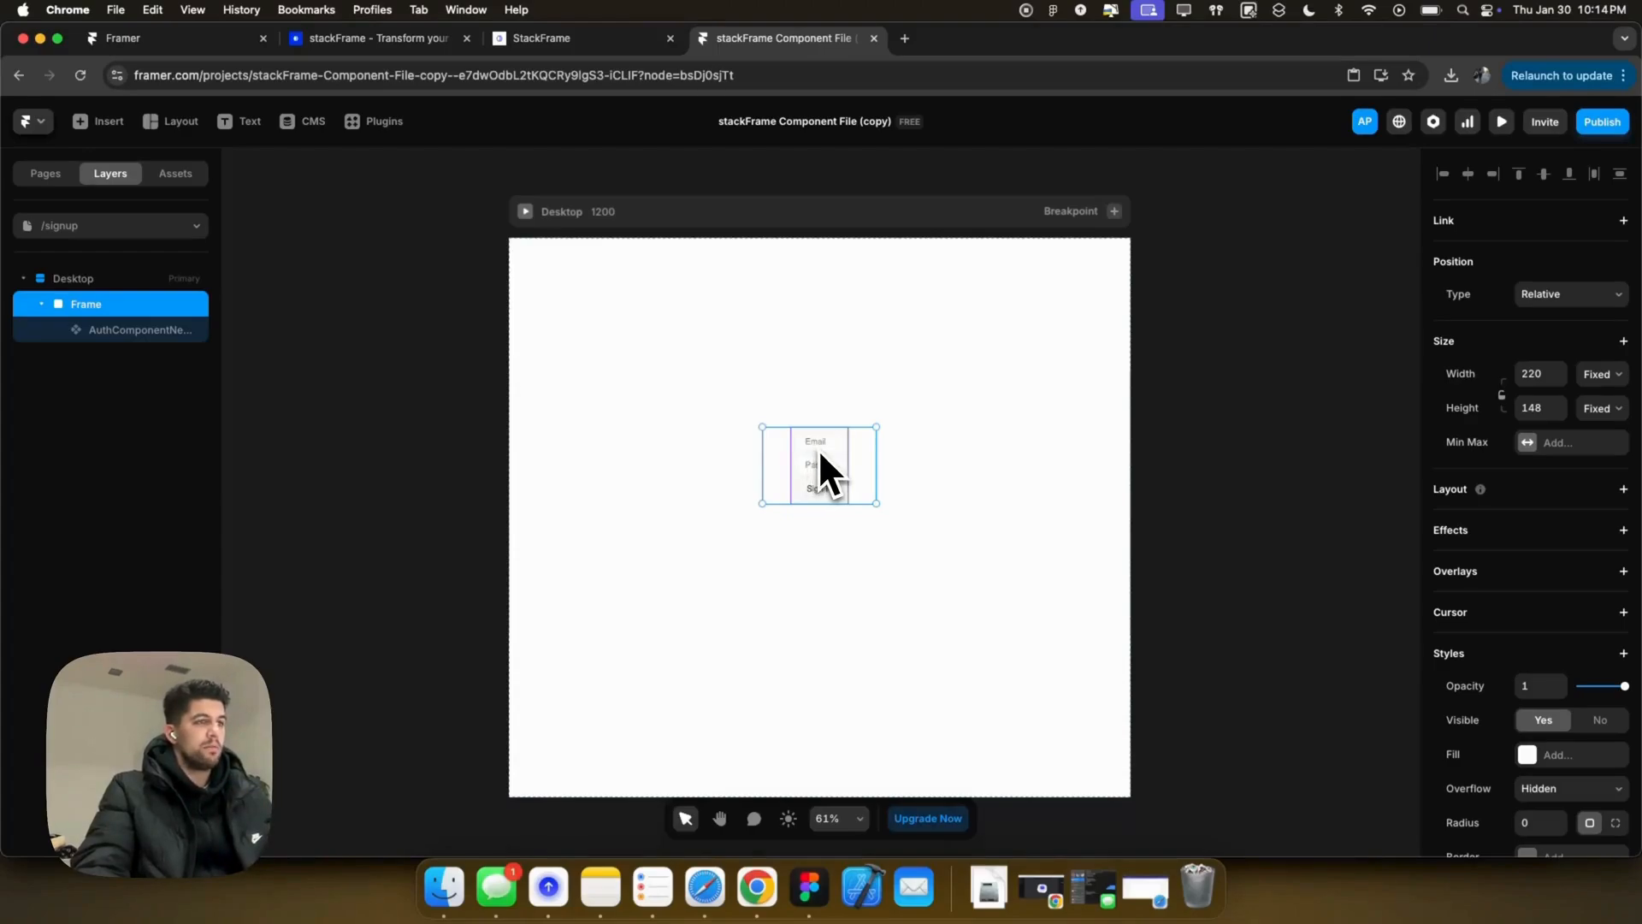
key("super+z")
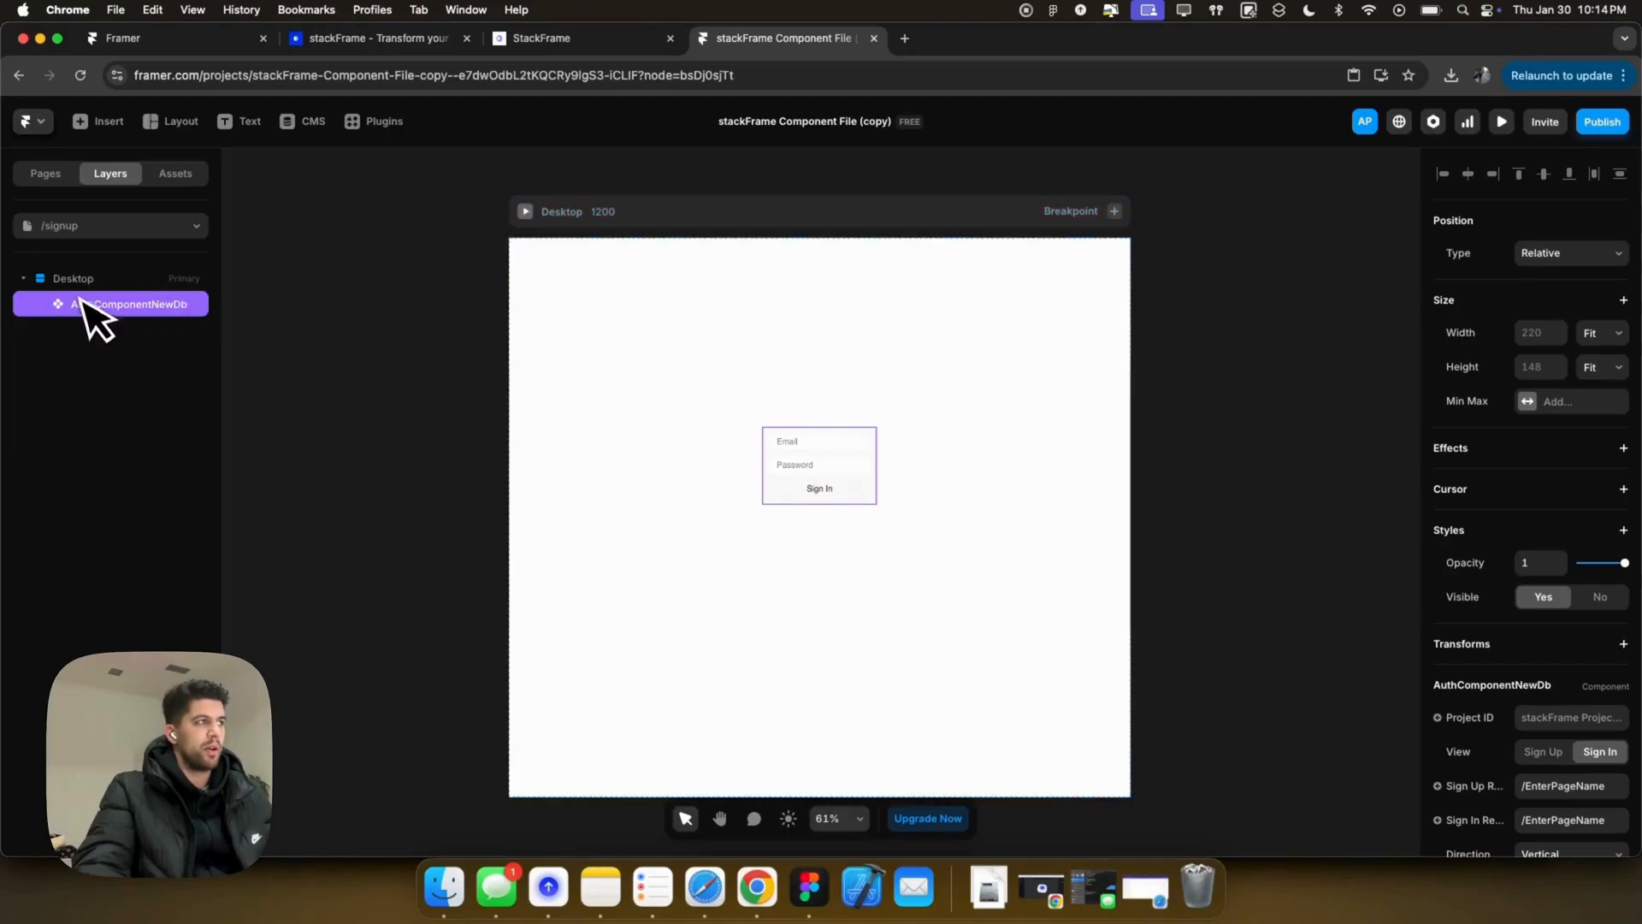
scroll(1502, 659, "down", 4)
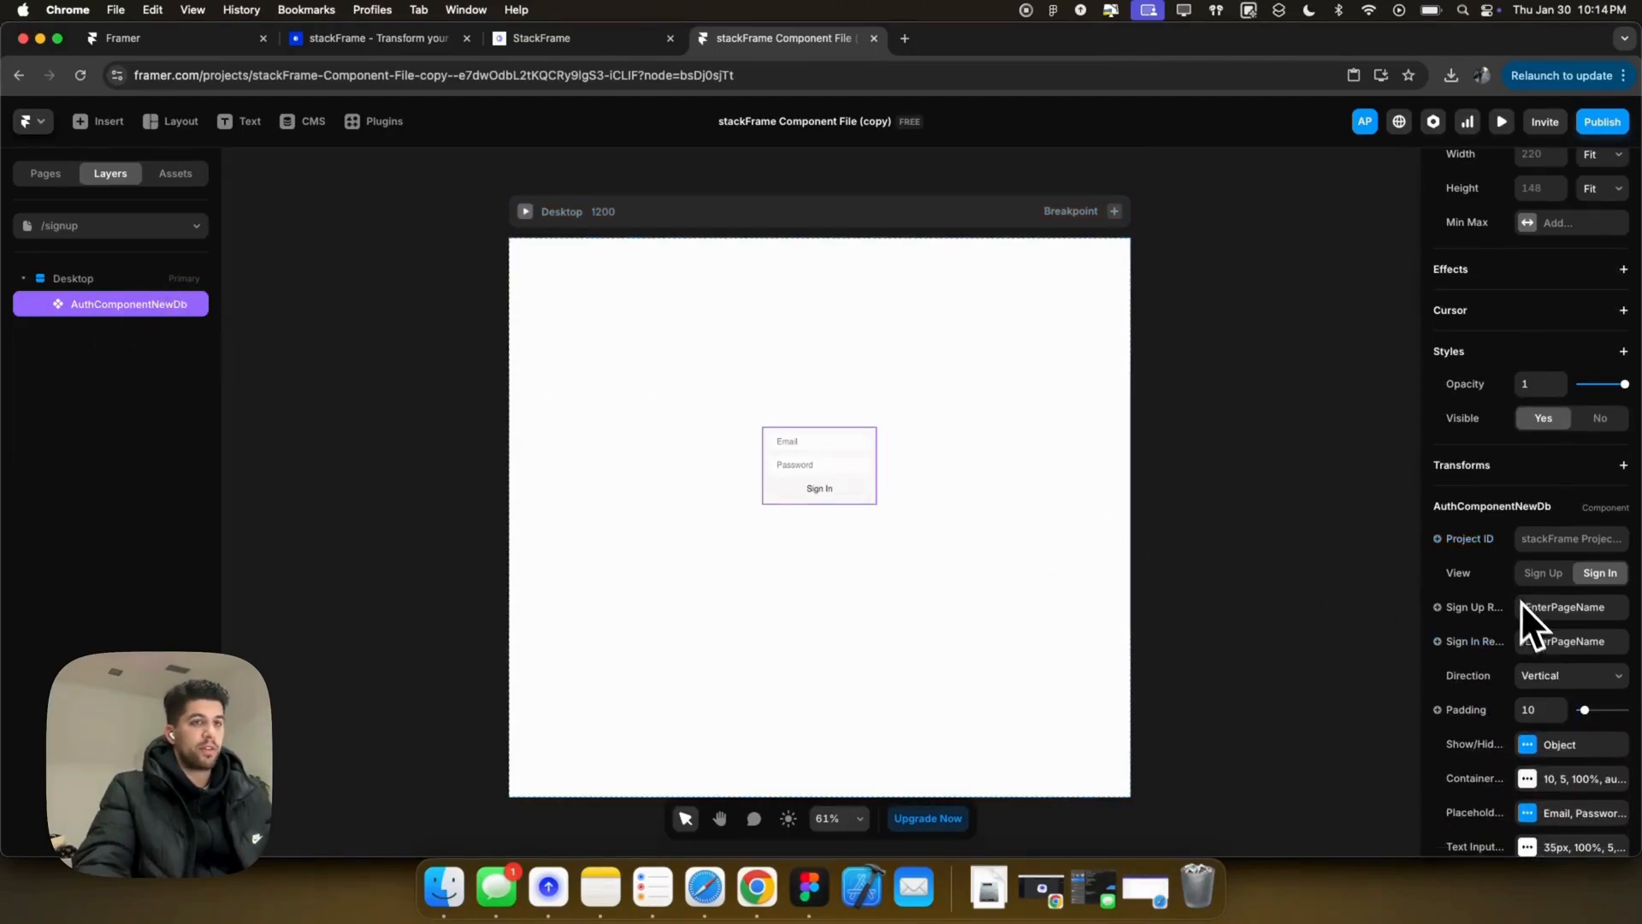
scroll(1520, 602, "down", 2)
scroll(1522, 481, "down", 1)
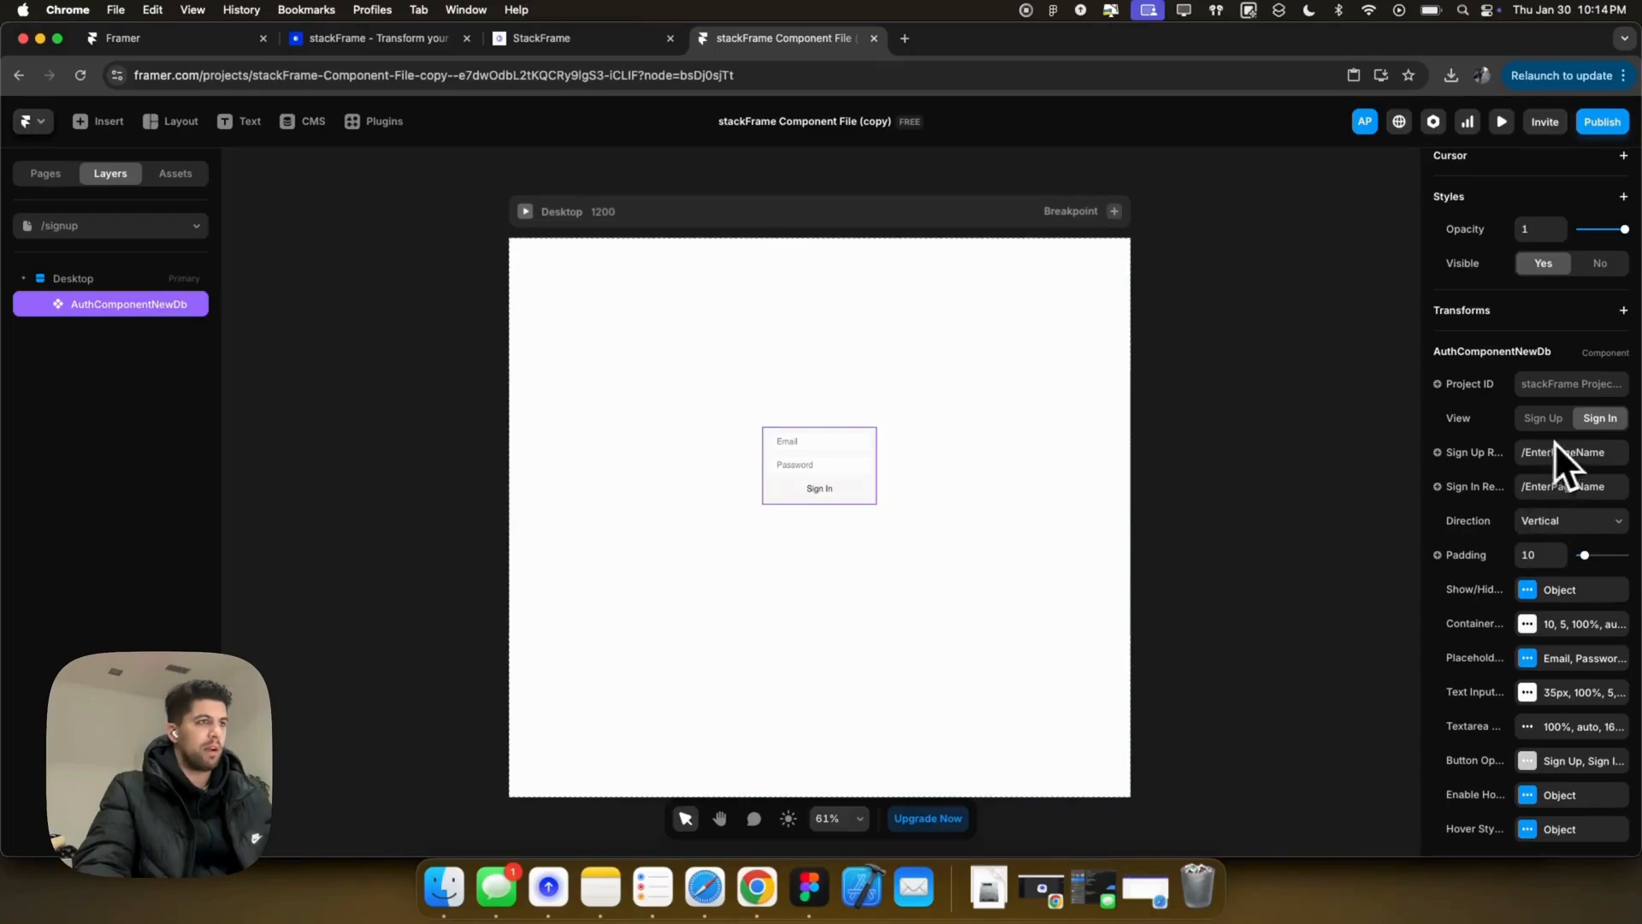
Step: Switch the form to its Sign Up view with a padding of 25
left_click(1550, 421)
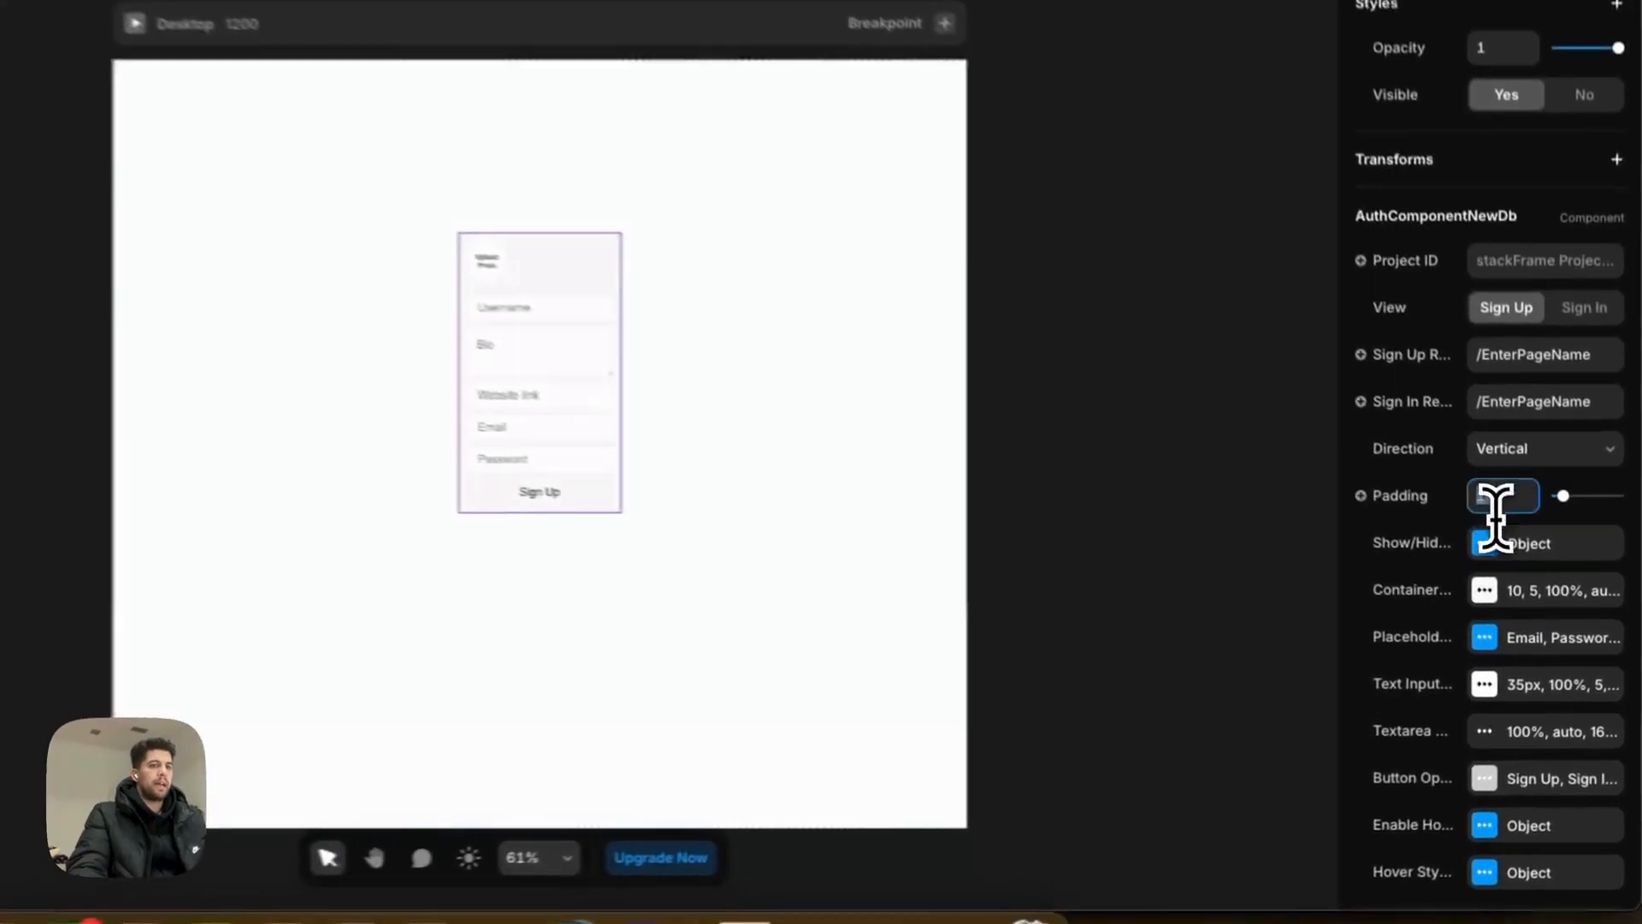
left_click(1535, 555)
type("25")
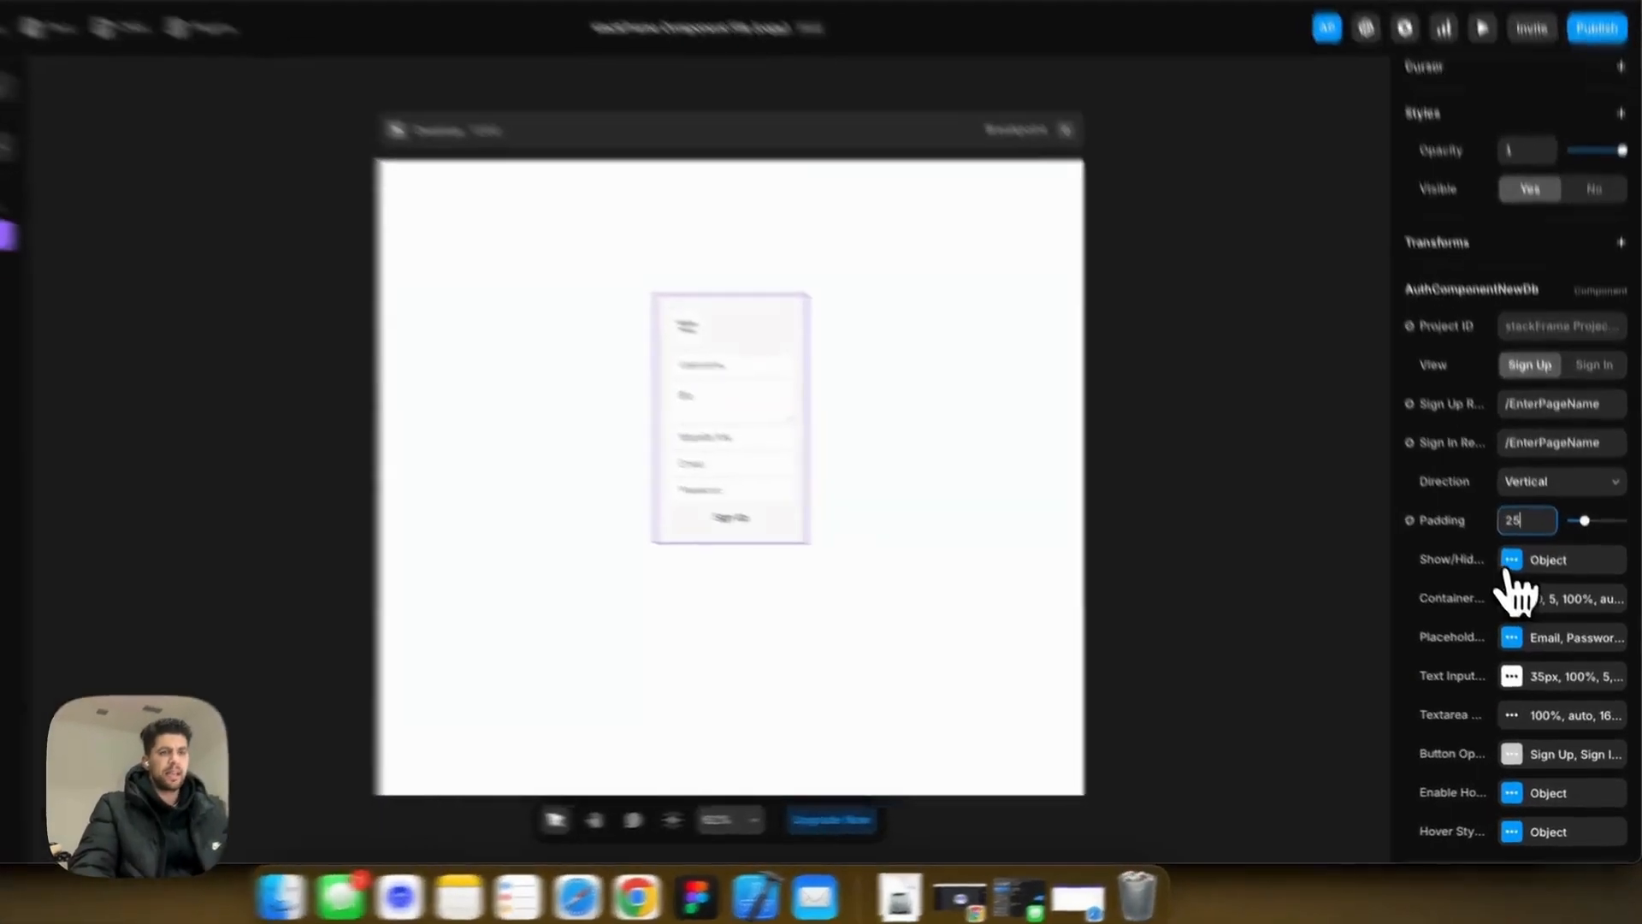
Step: Hide the Link and Bio fields, keeping photo upload, Username, Email and Password
left_click(1528, 590)
left_click(1251, 573)
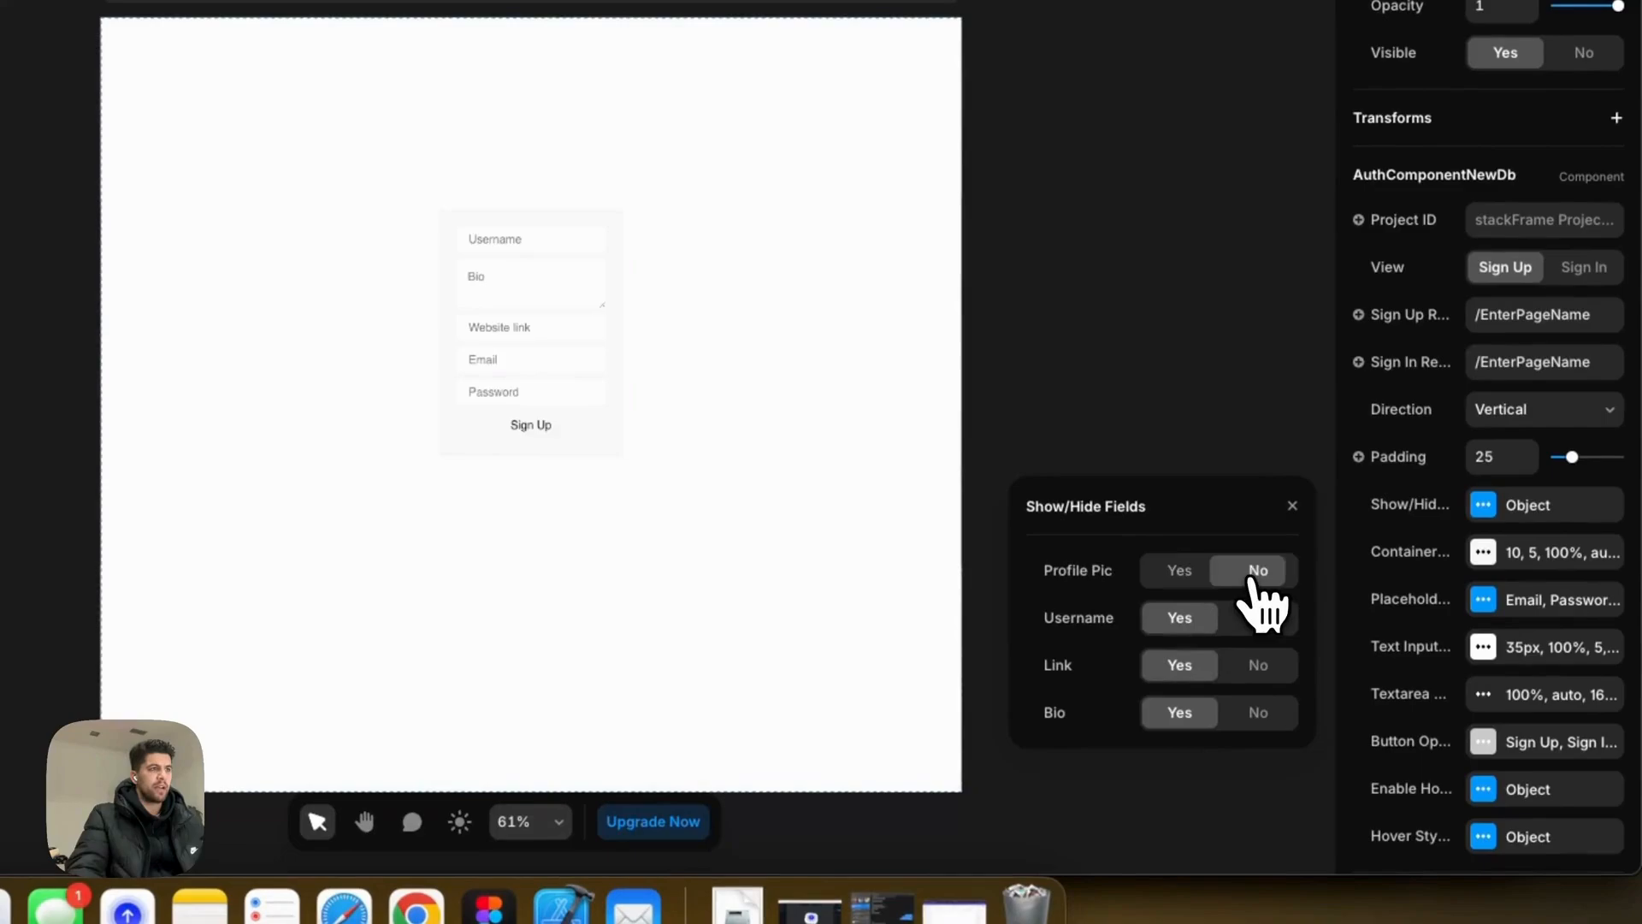
left_click(1188, 573)
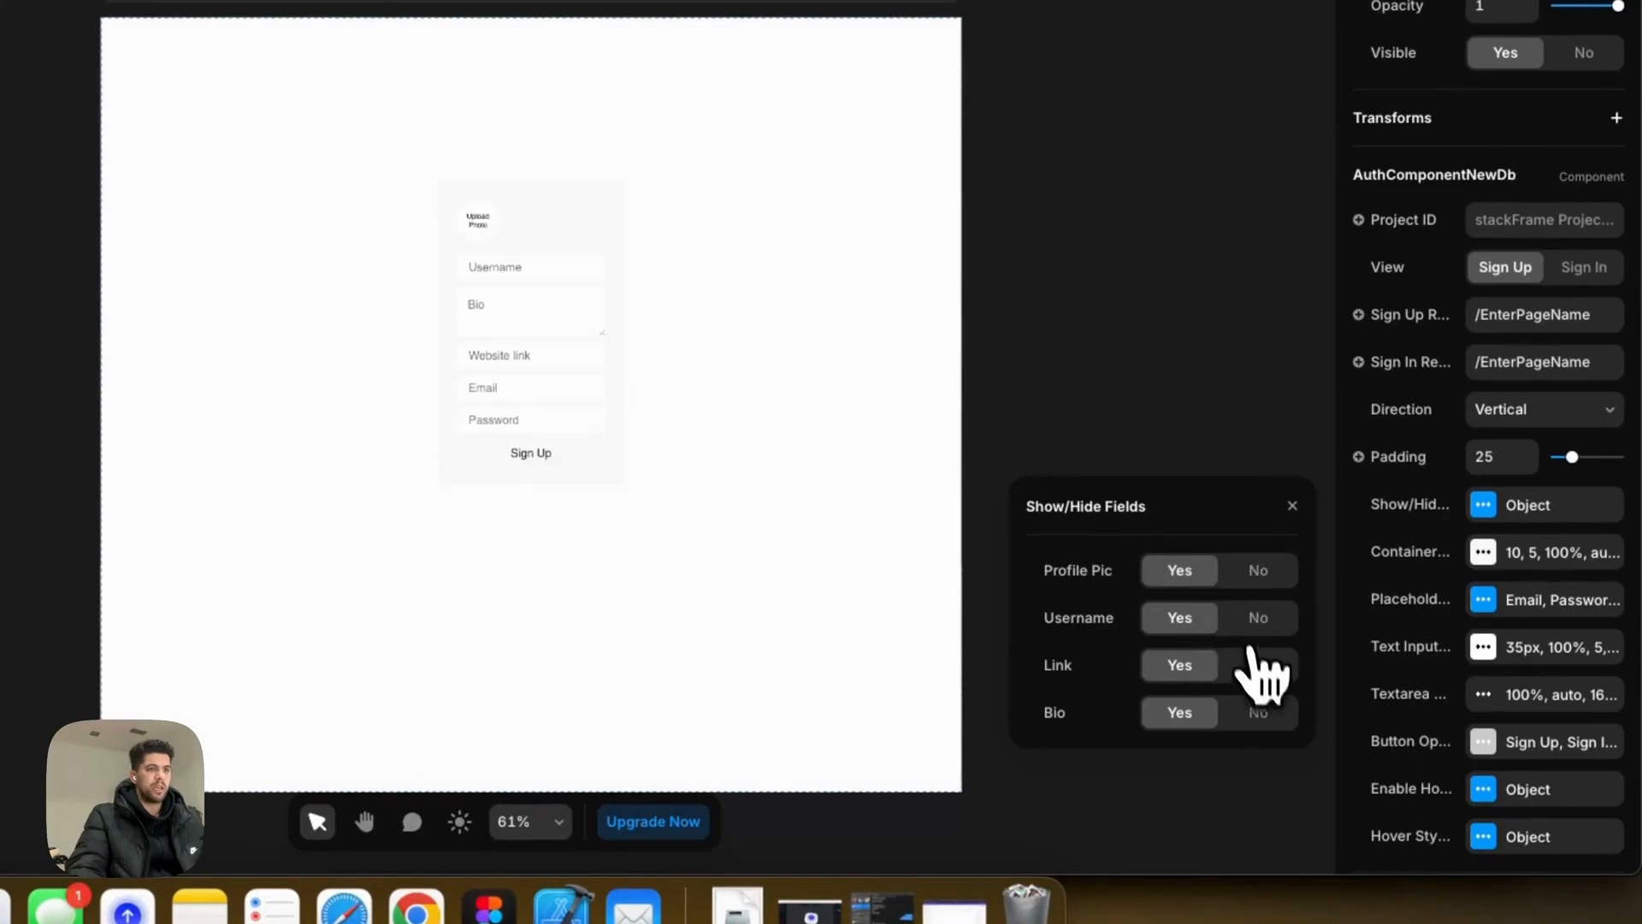
left_click(1256, 667)
left_click(1259, 714)
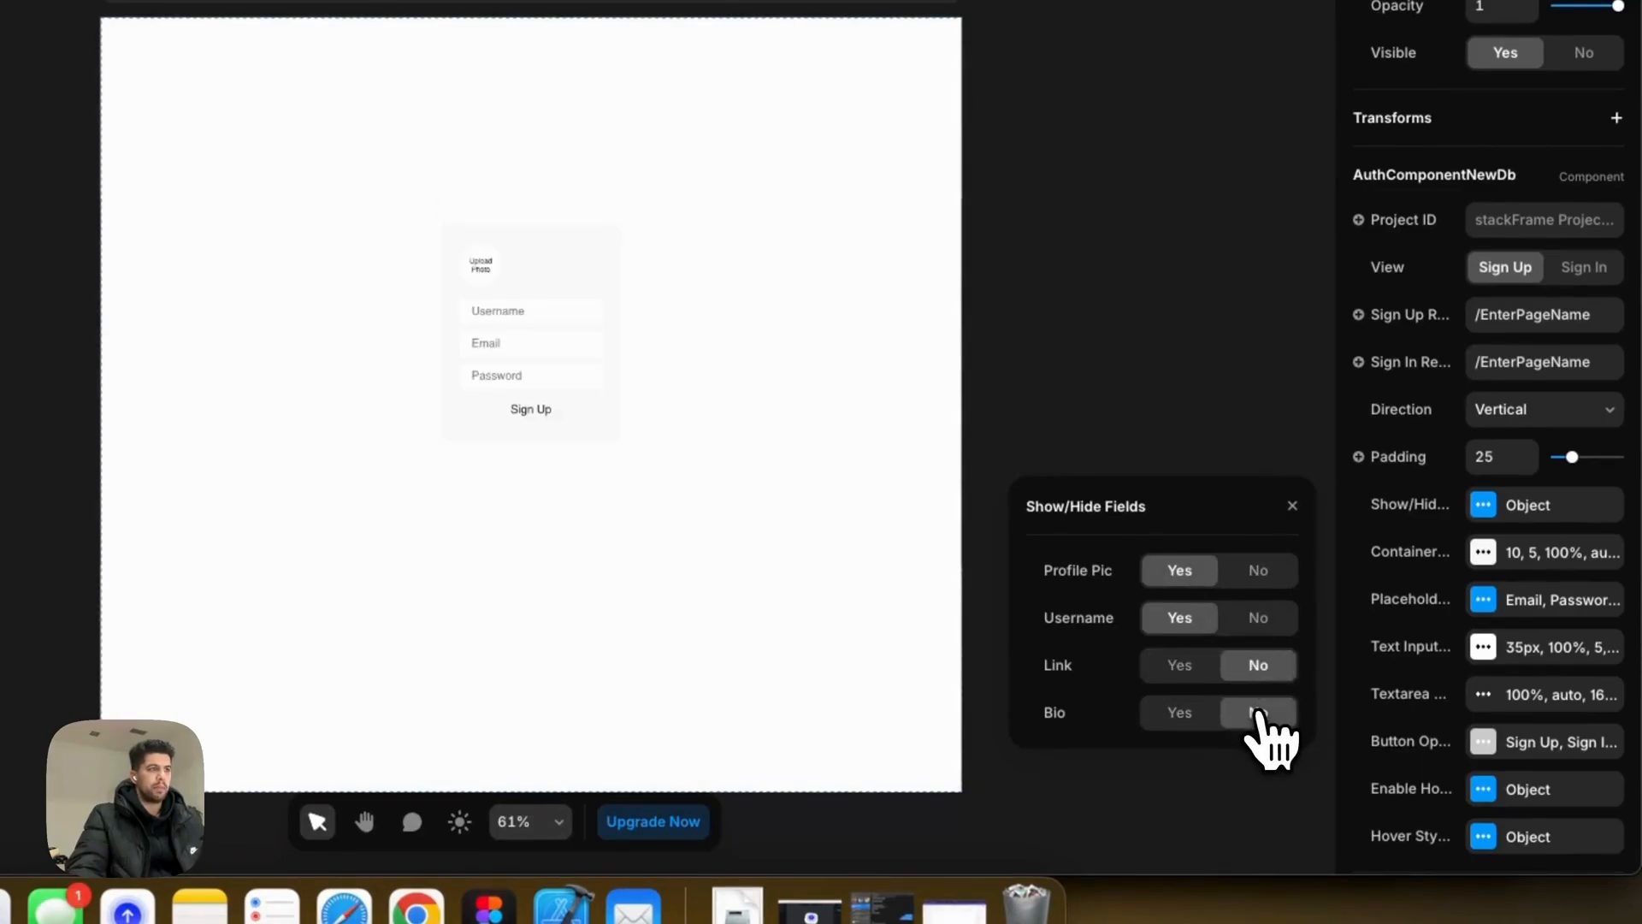
left_click(1292, 506)
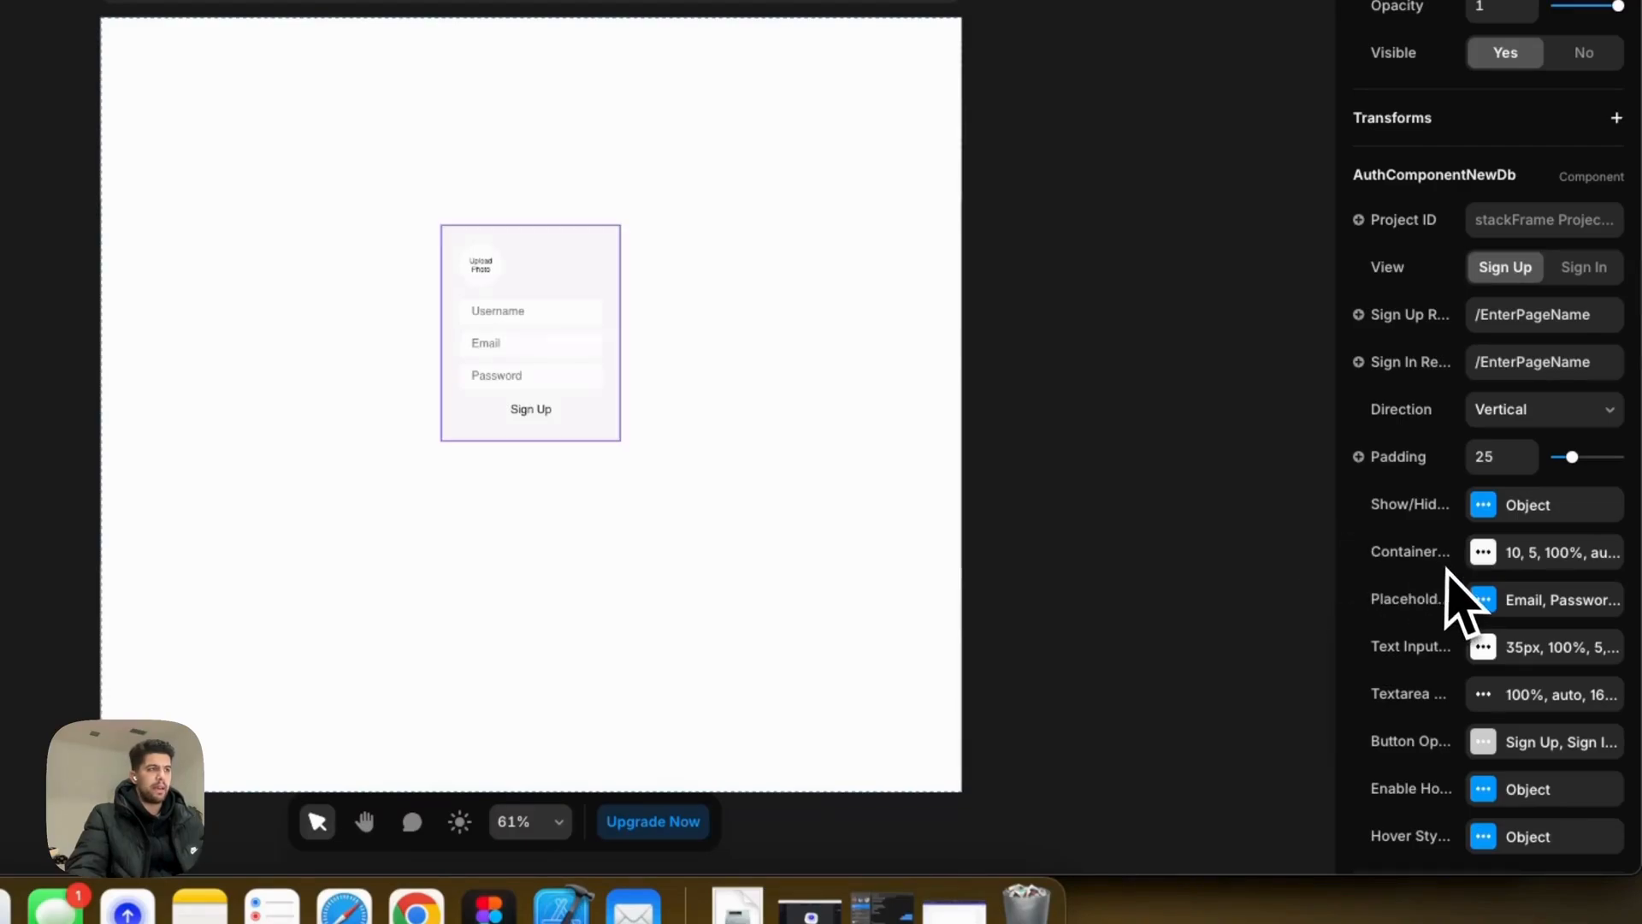
scroll(549, 382, "up", 5)
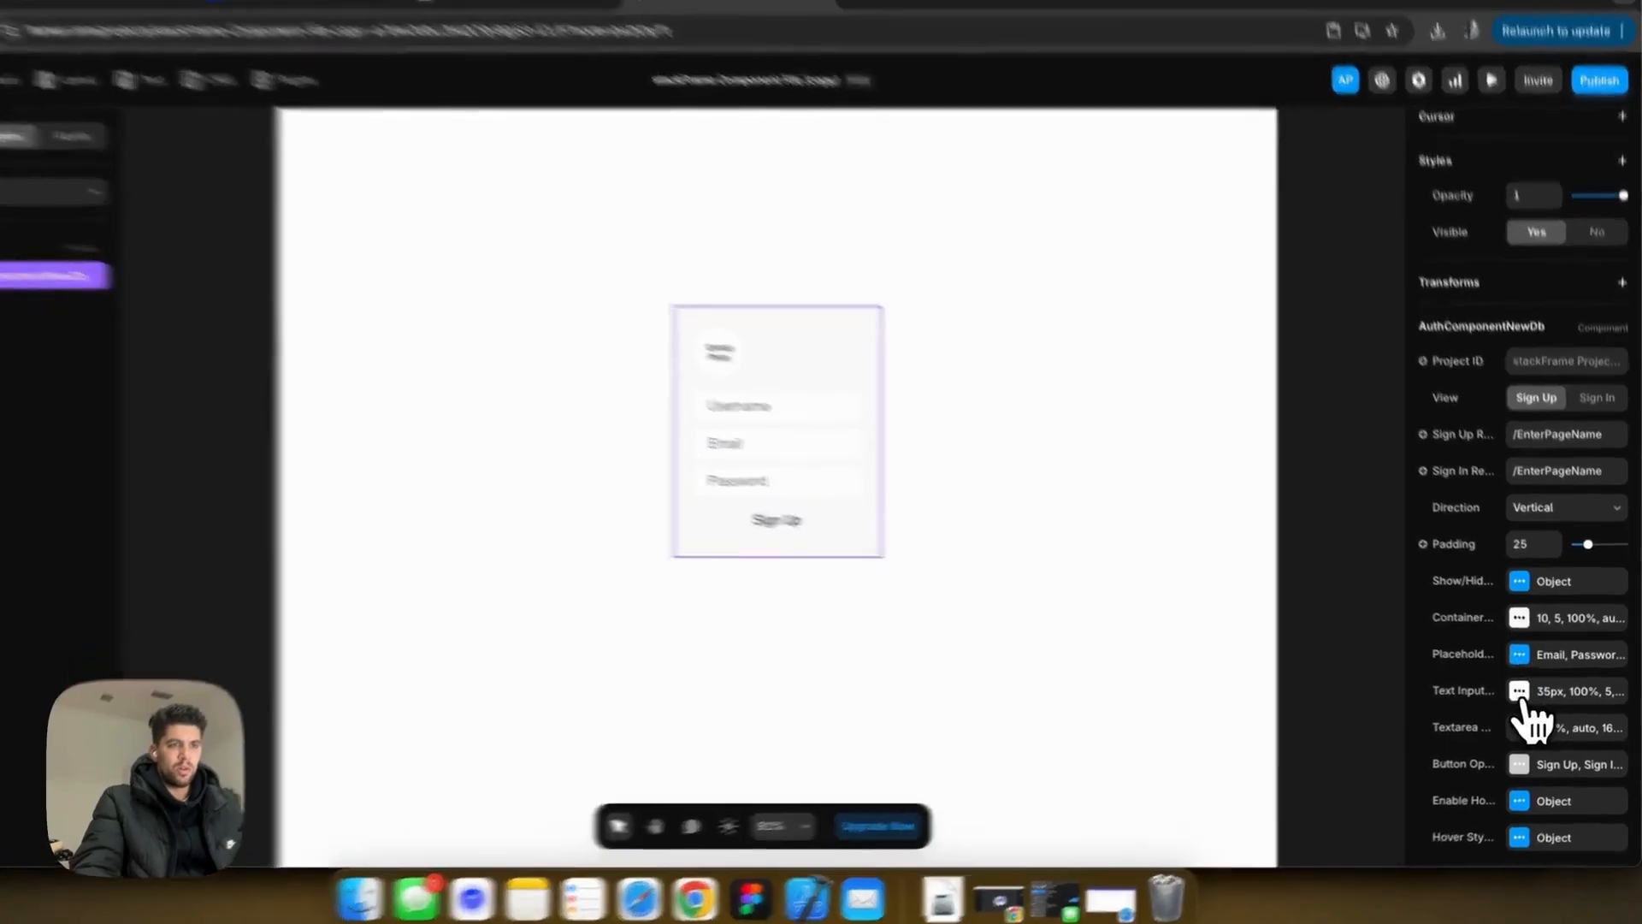
left_click(1529, 691)
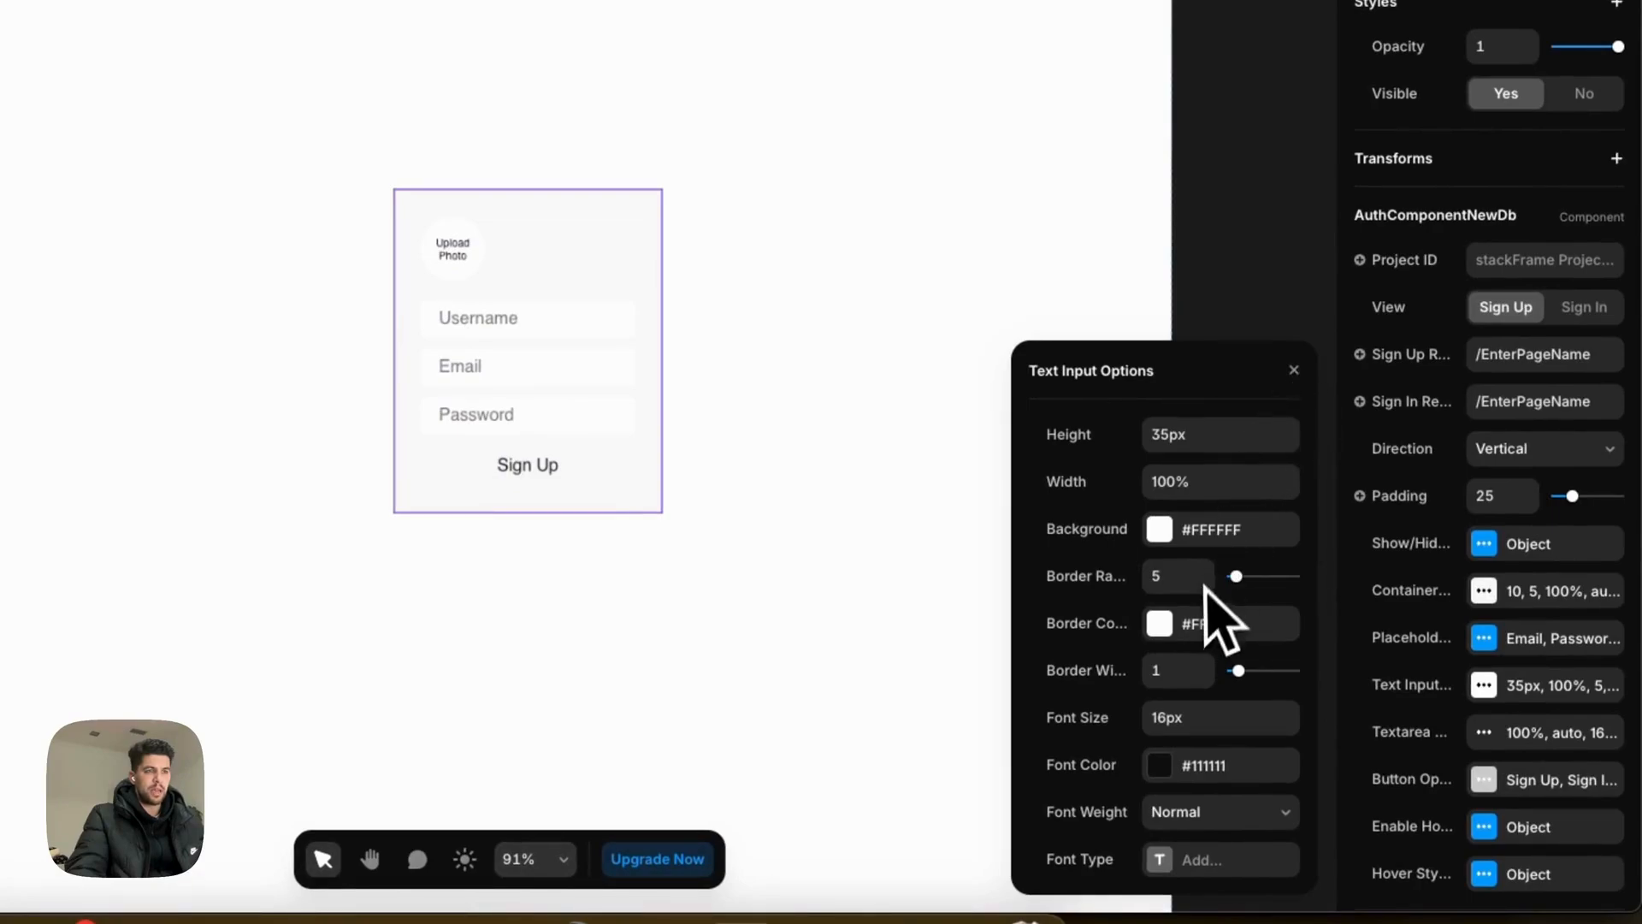
Step: Set the text inputs to 14 border radius and 44px height, then close Text Input Options
key("Tab")
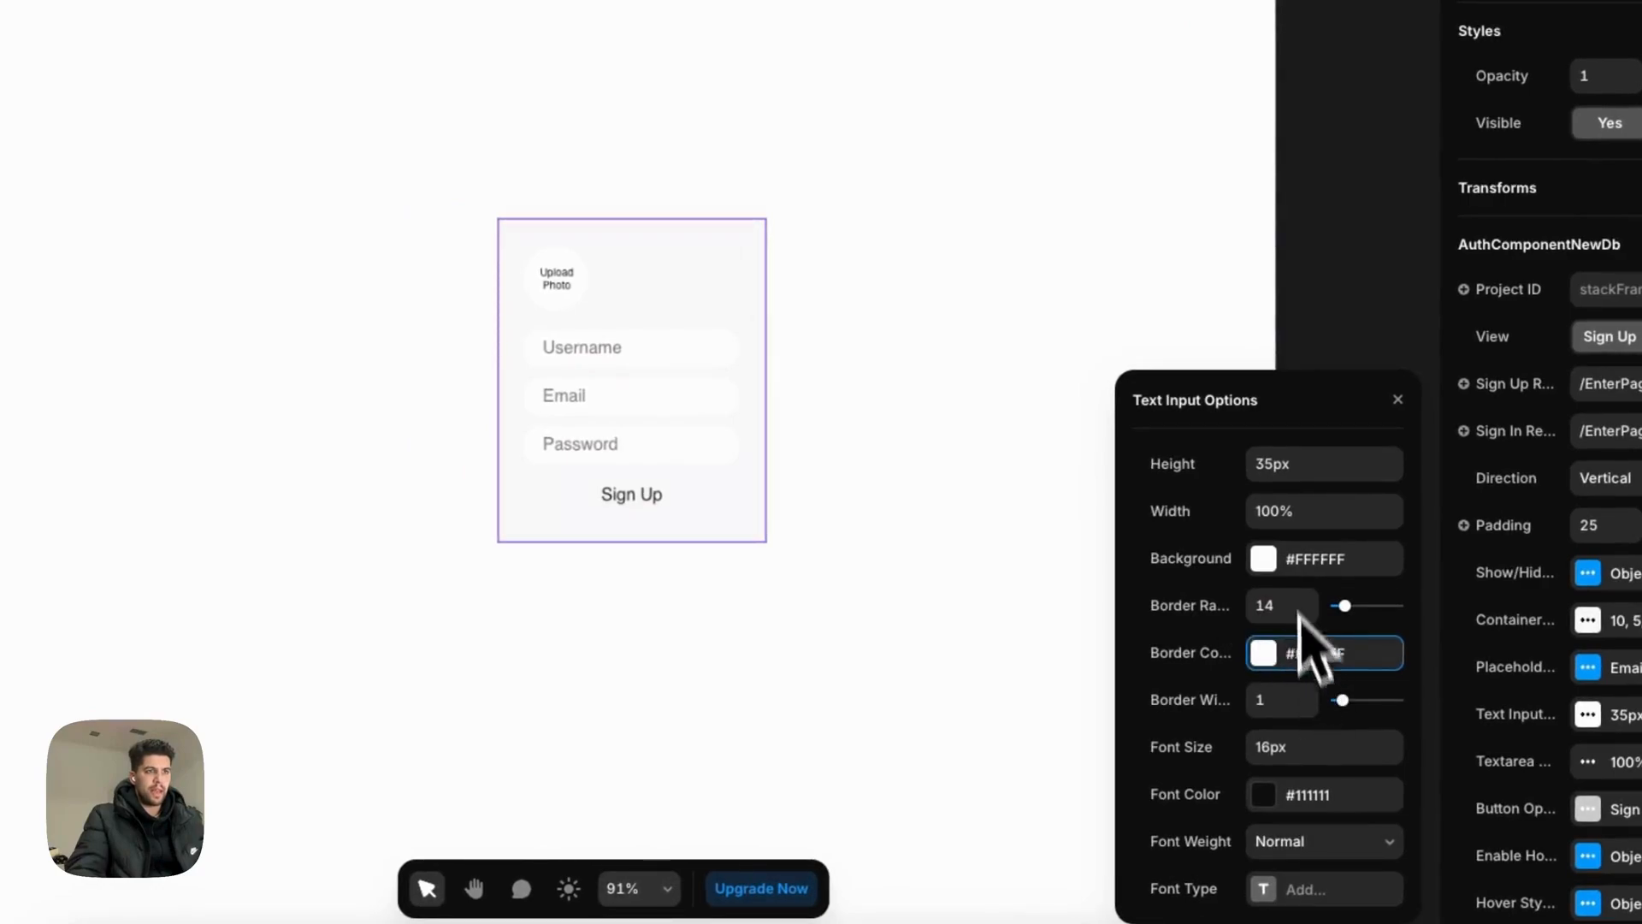
double_click(1289, 463)
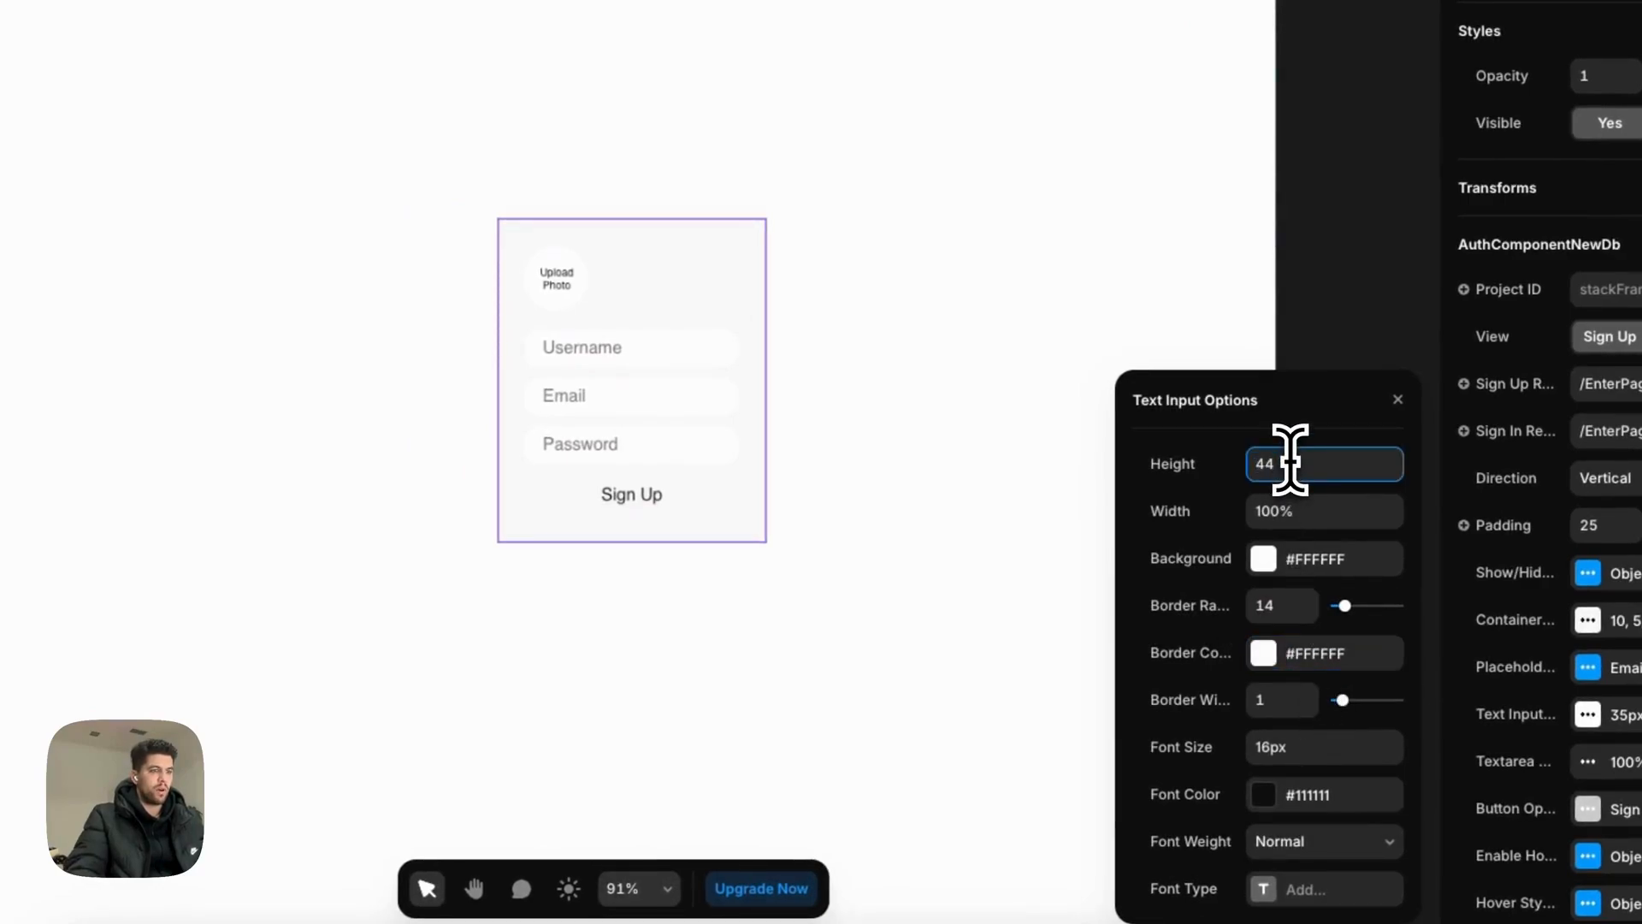
key("Return")
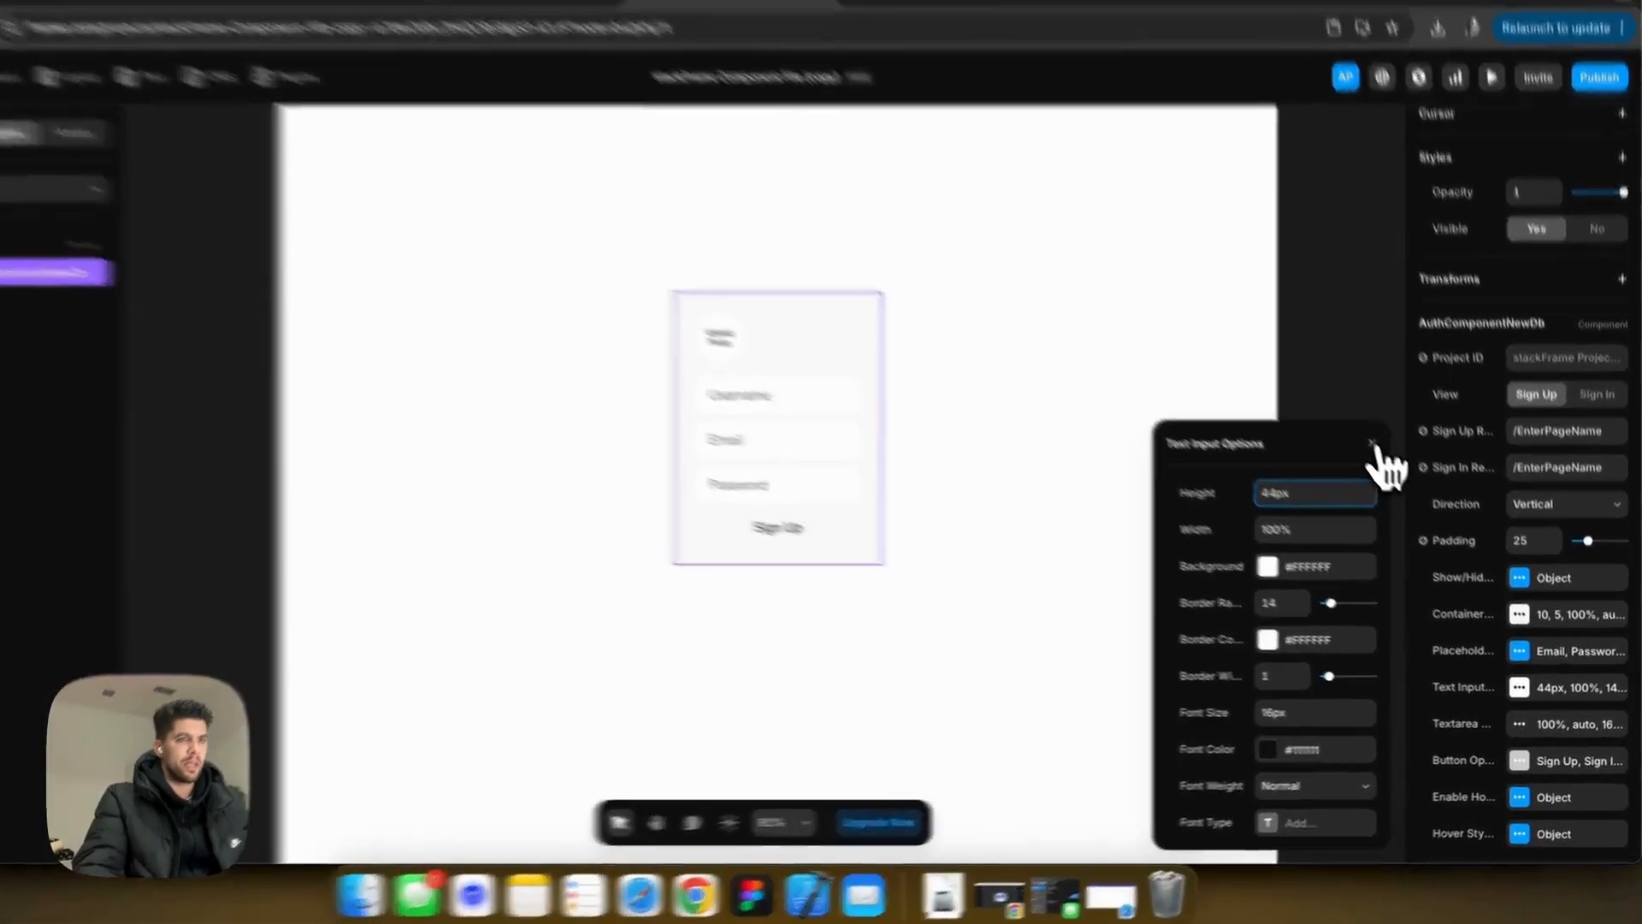
left_click(1389, 463)
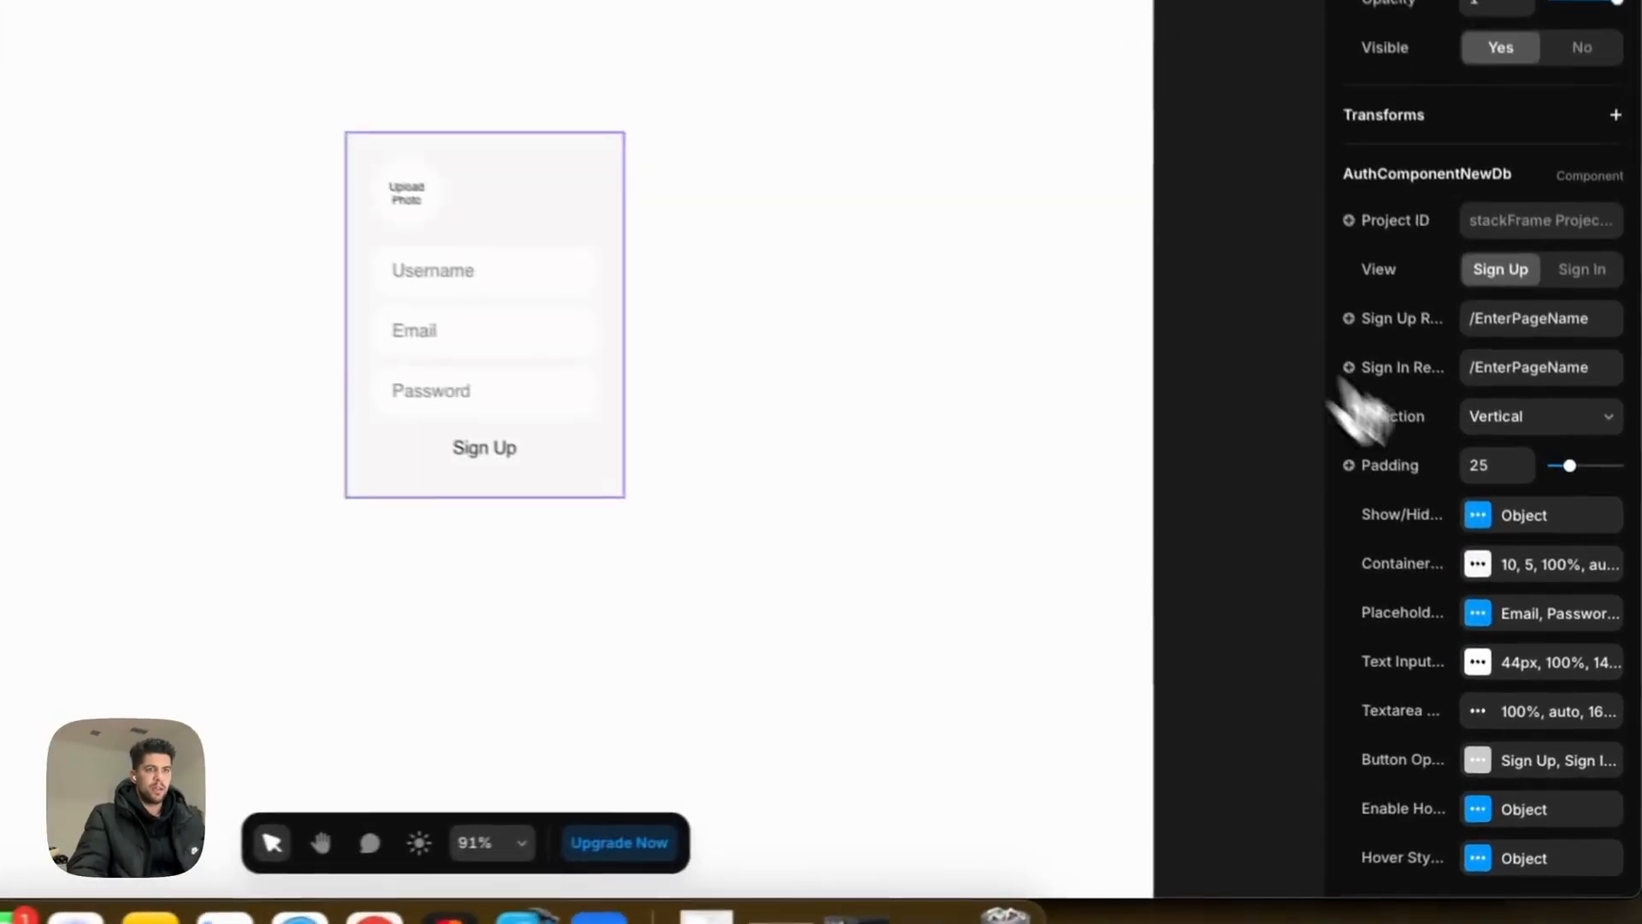
Step: Change the placeholders to 'Enter Email...', 'Enter Password...' and 'Enter Username...'
left_click(1486, 607)
double_click(1154, 646)
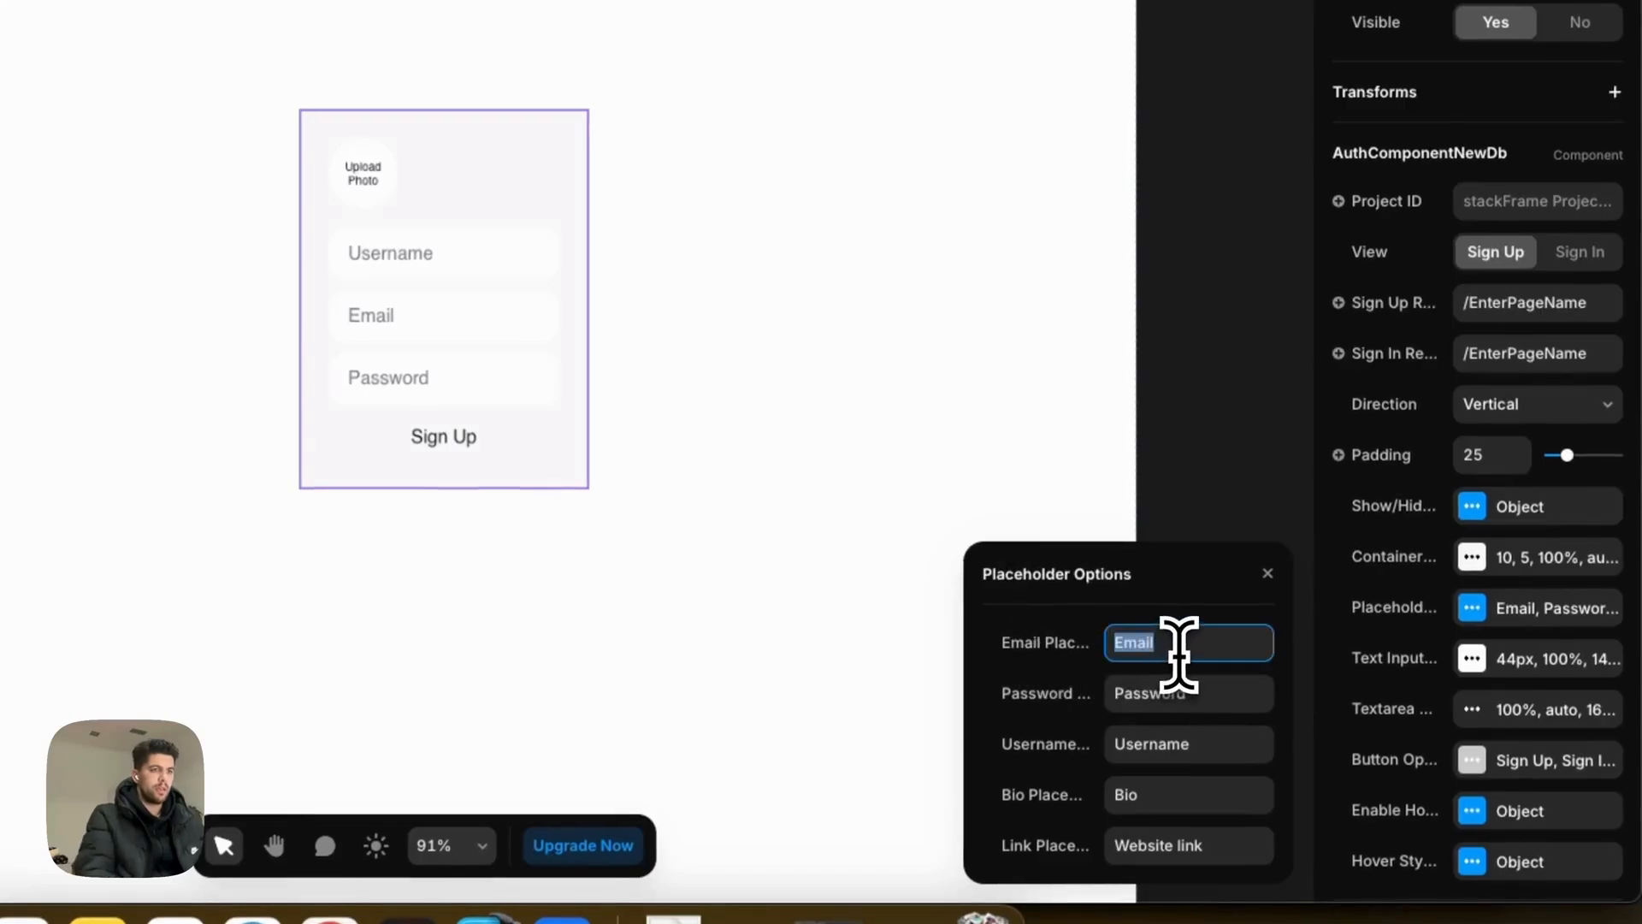
type("Tup")
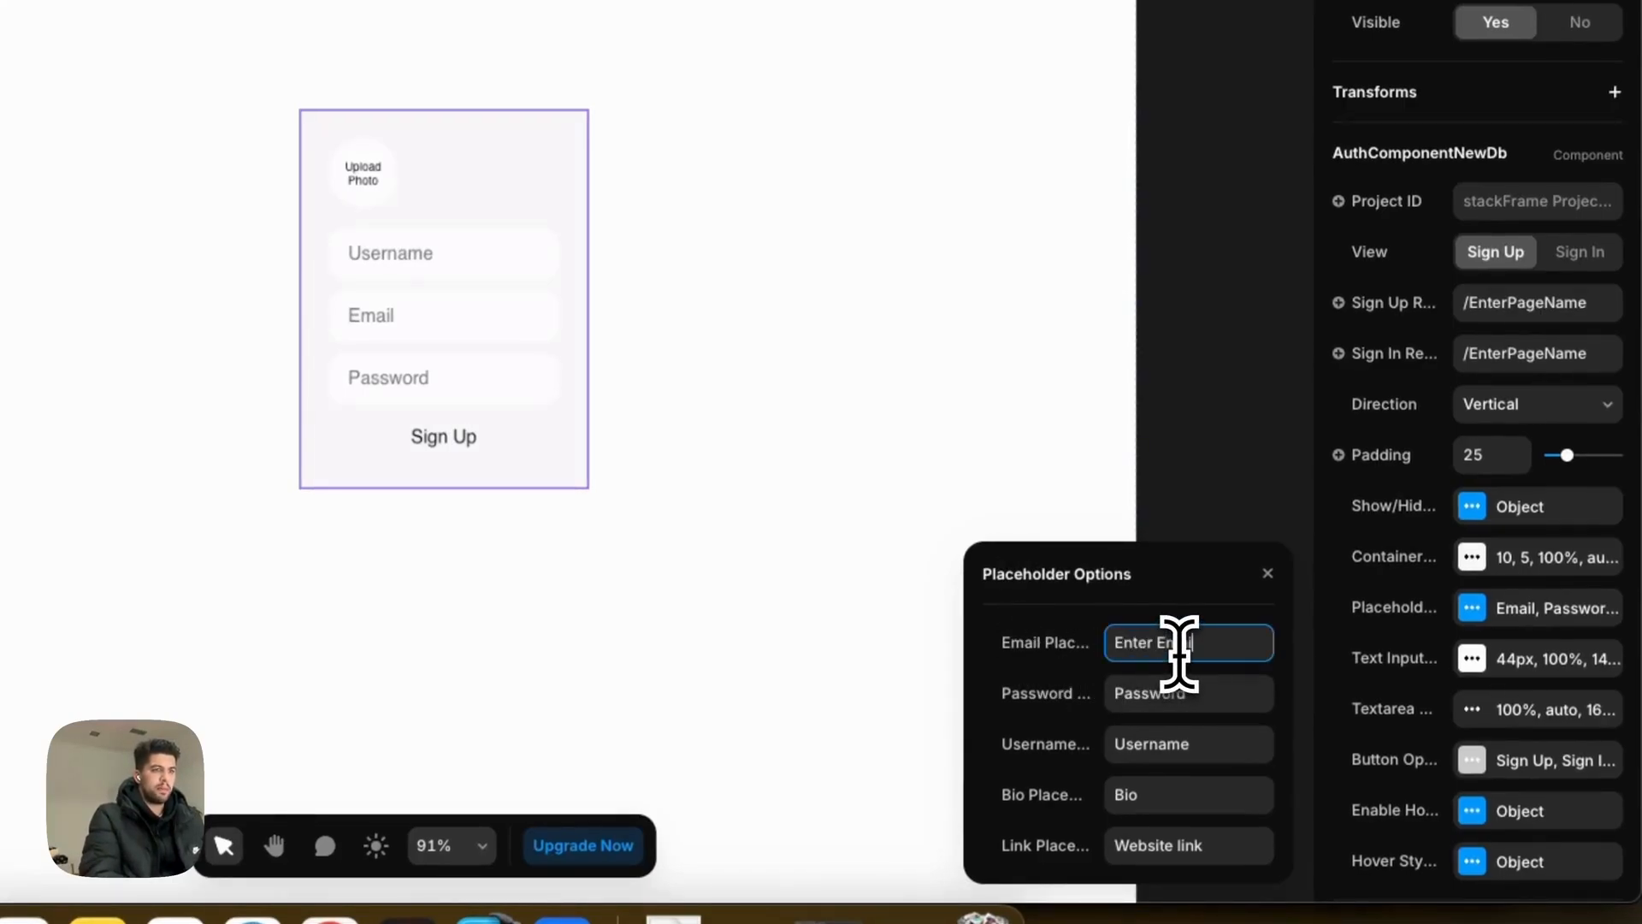
left_click_drag(1115, 693, 1152, 697)
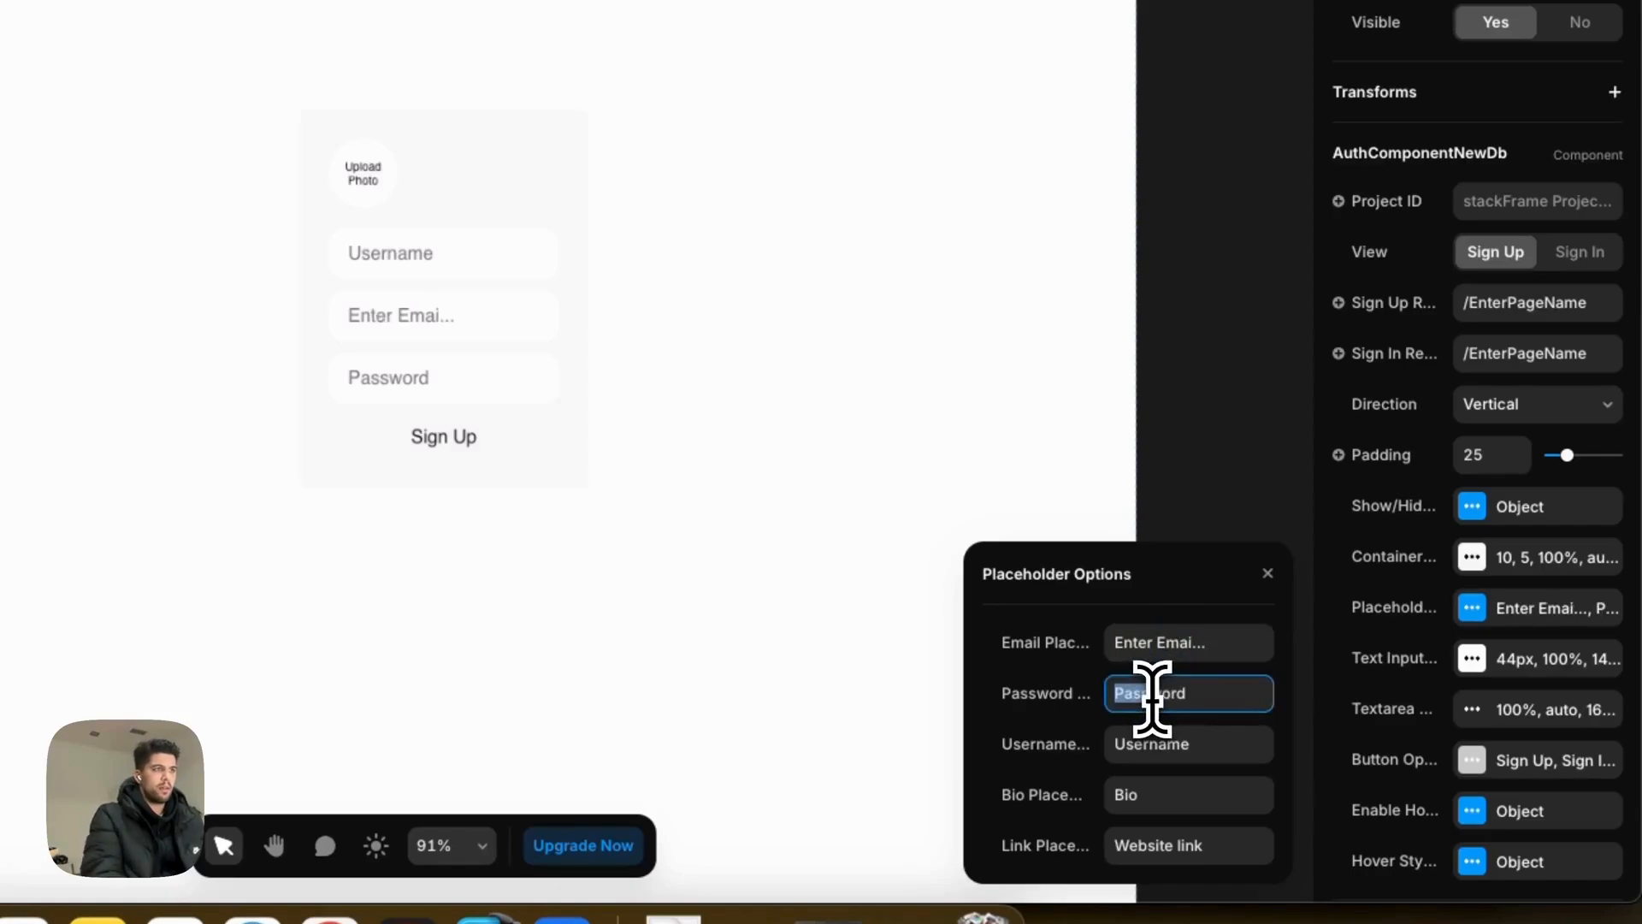
type("Enter Pa")
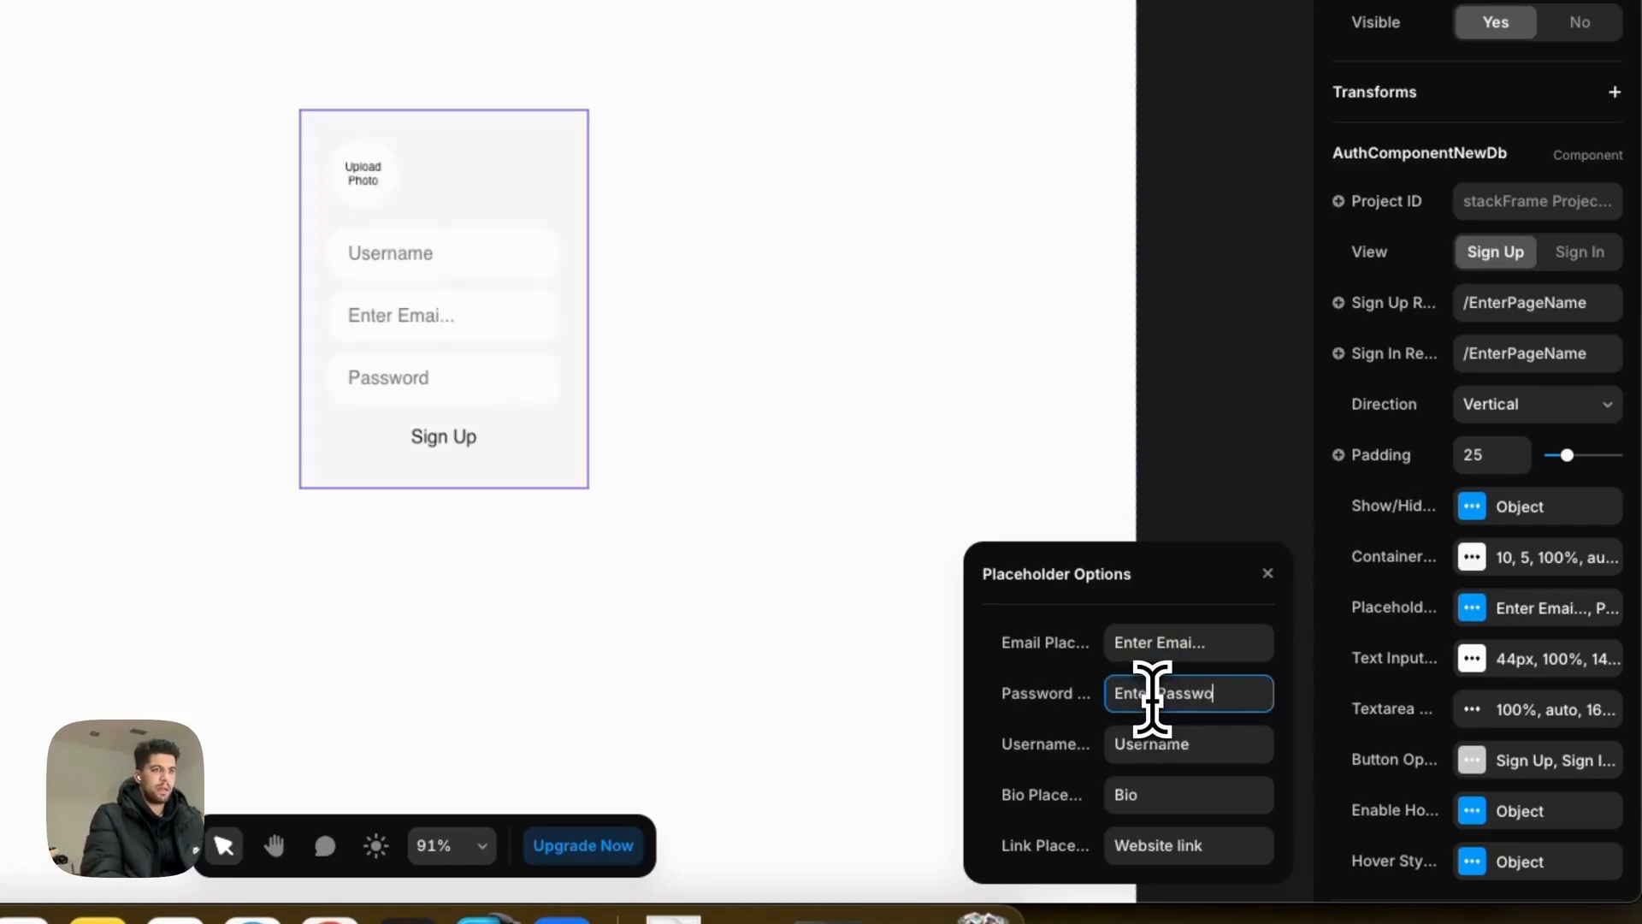
left_click(1201, 656)
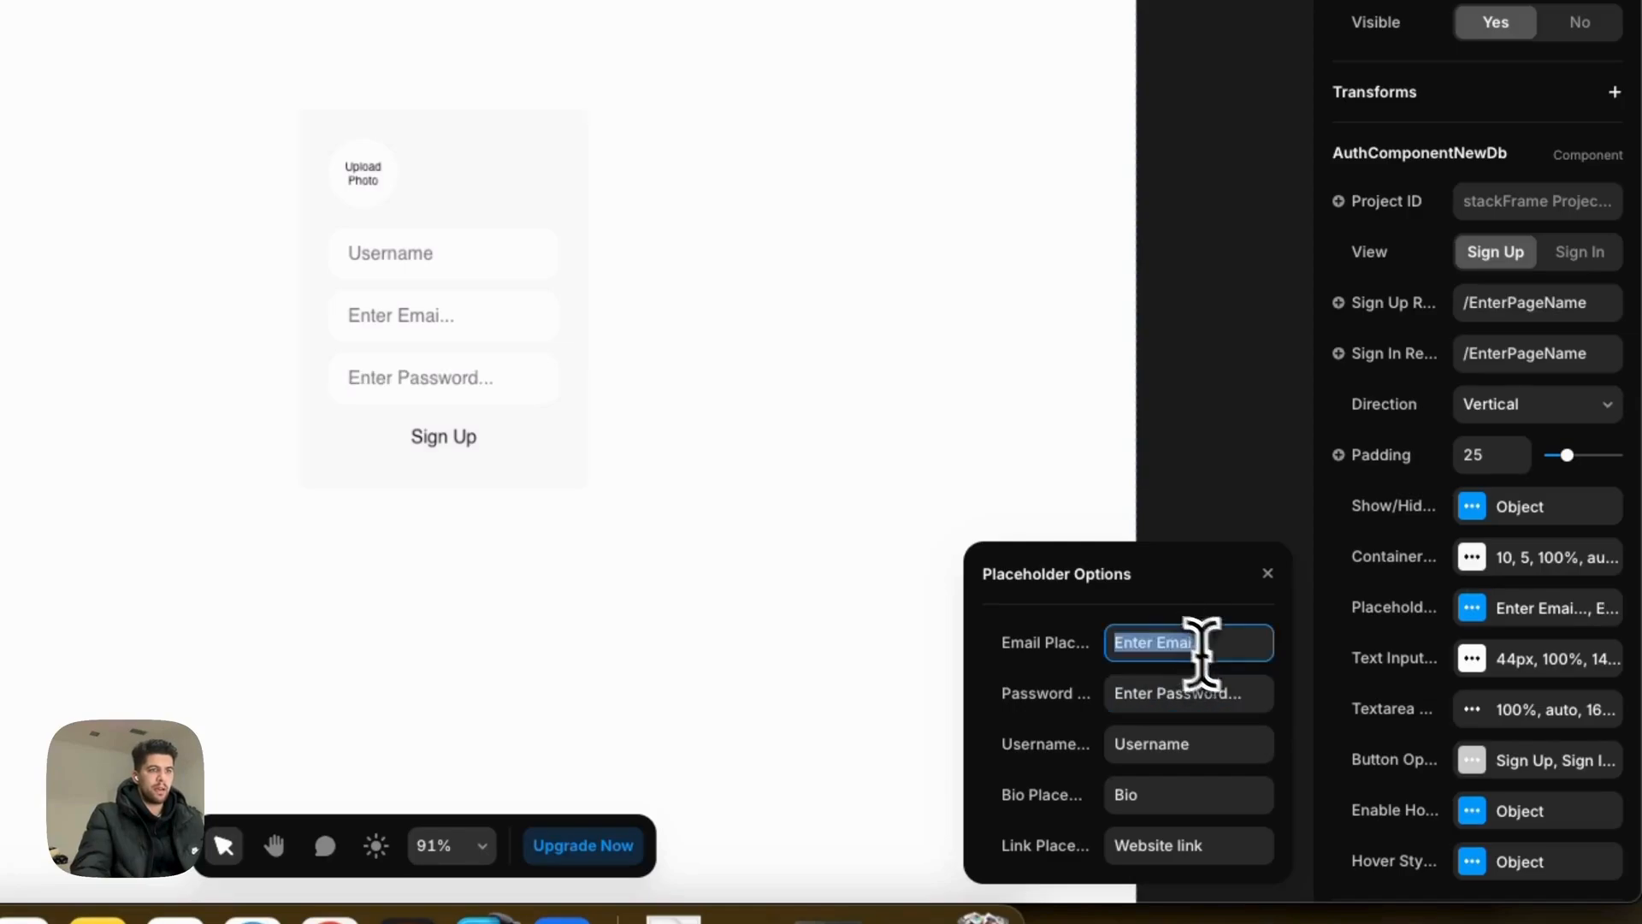
key("BackSpace")
key("BackSpace")
key("BackSpace")
type("l")
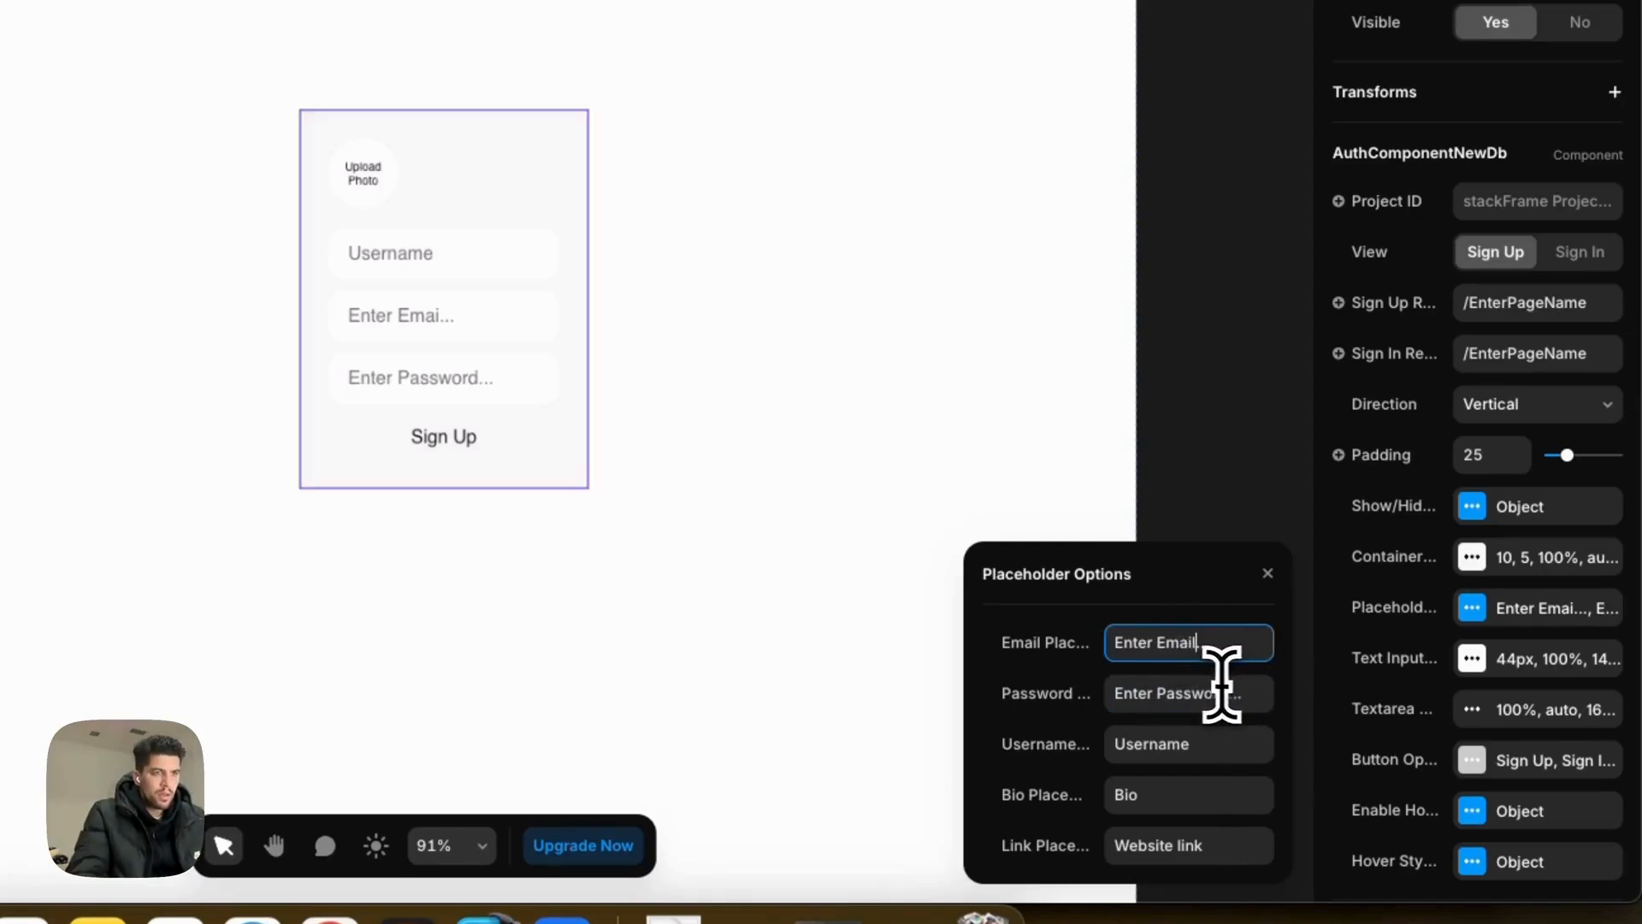
left_click(1163, 748)
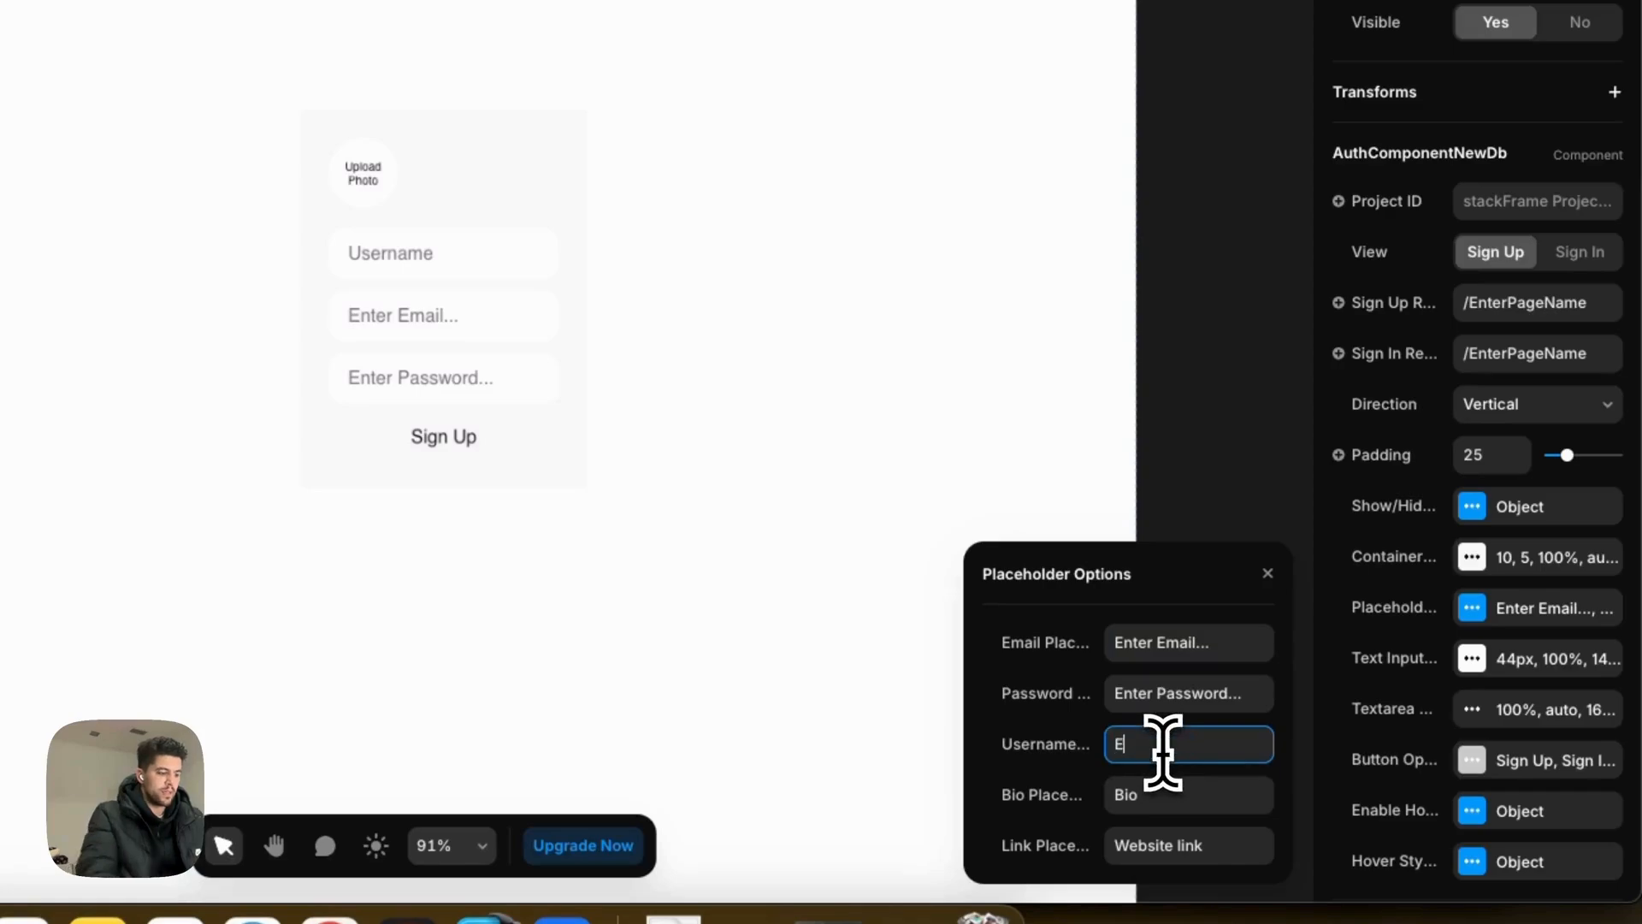
type("Enter Username...")
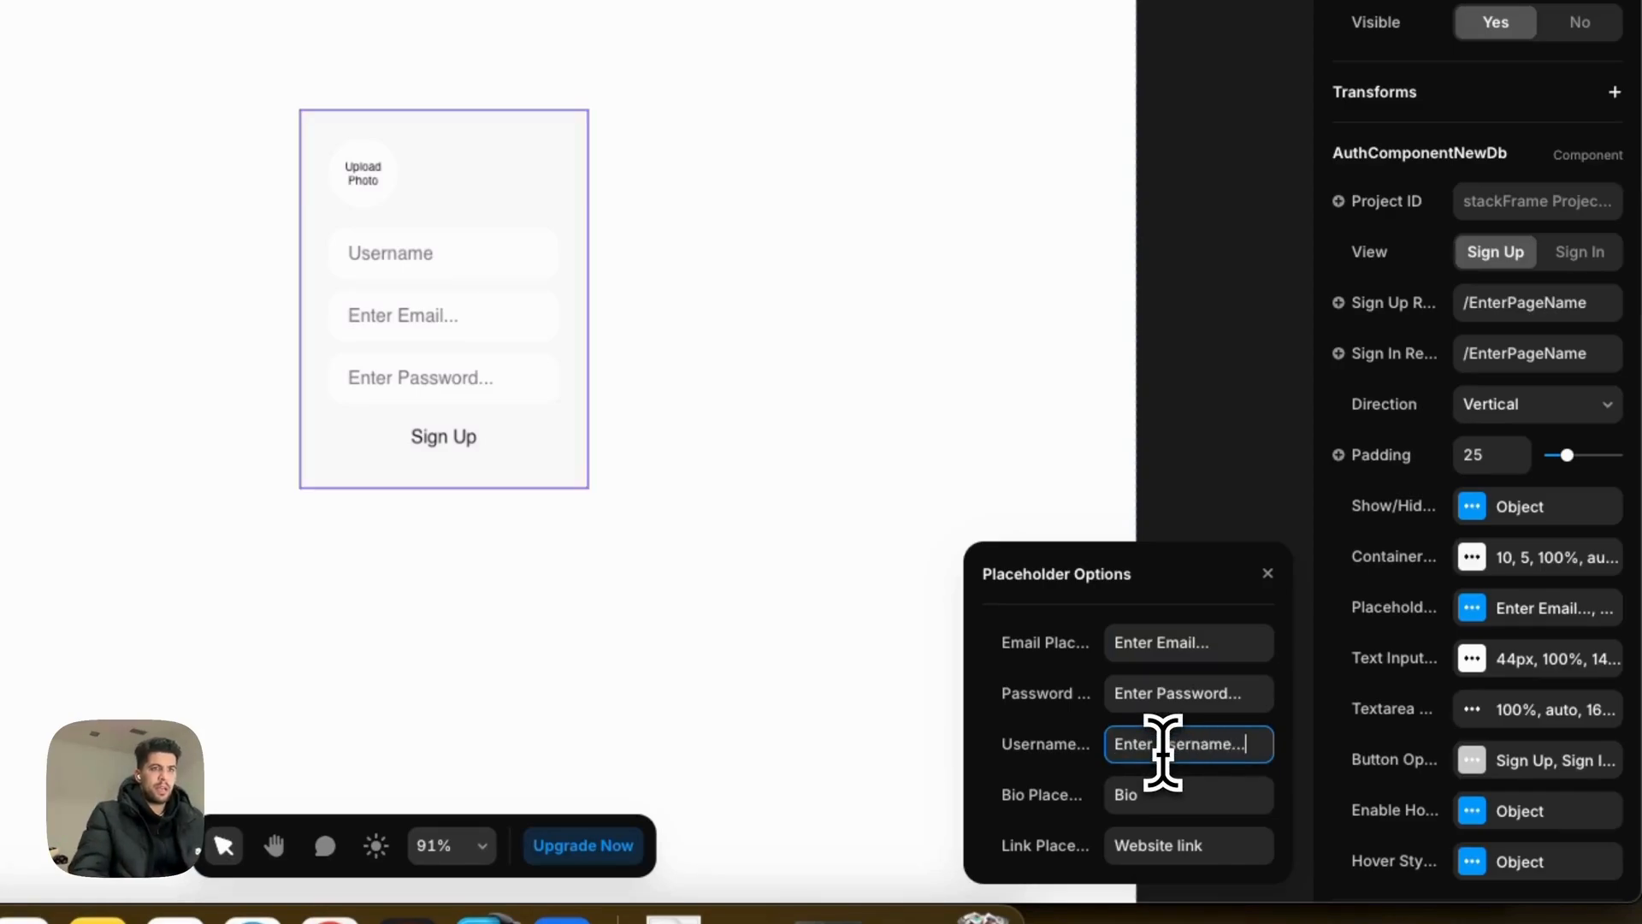
Step: Set the text inputs' font size to 14px
left_click(1473, 660)
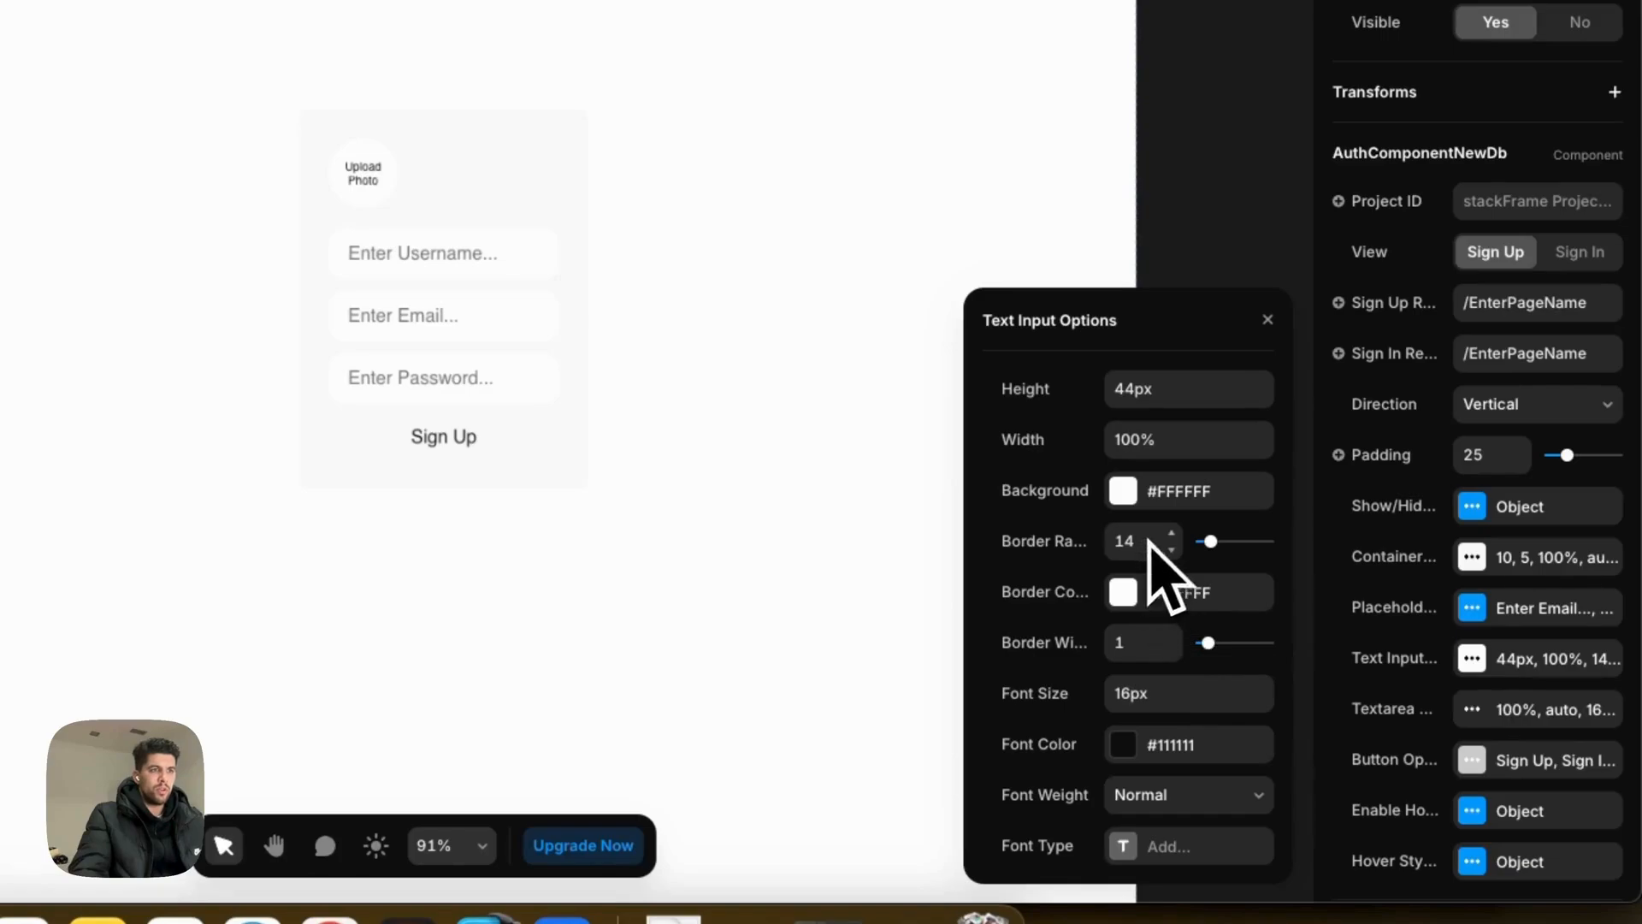
double_click(1146, 694)
type("14")
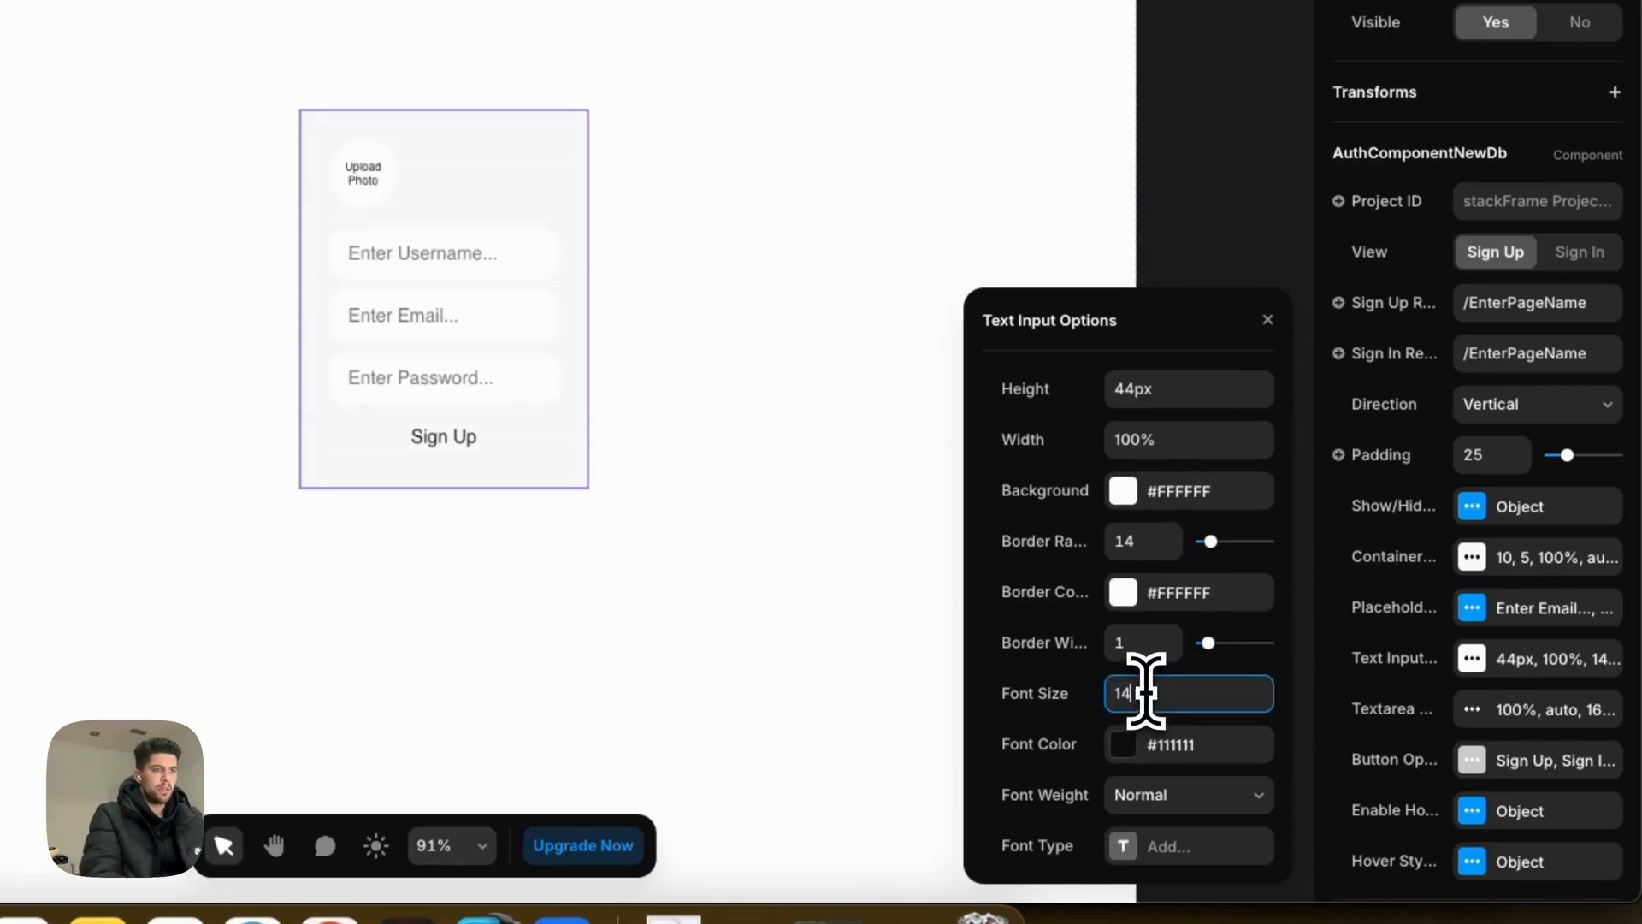
type("px")
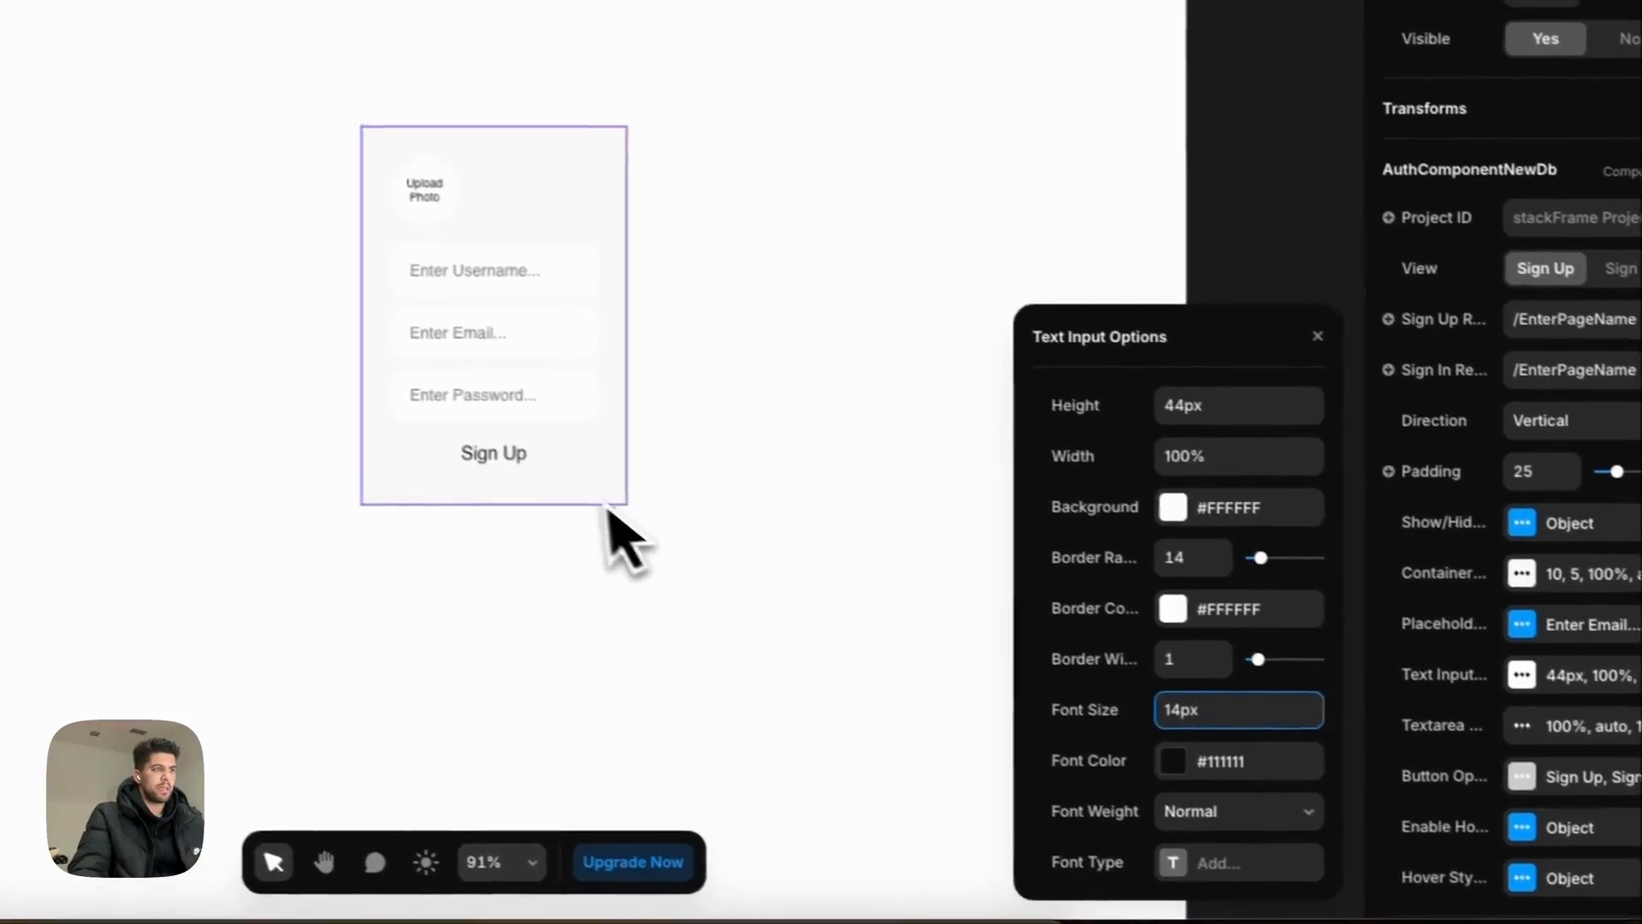
Step: Set the Sign Up button height to 44px and bring up its Background colour picker
left_click(1268, 319)
scroll(1525, 693, "down", 2)
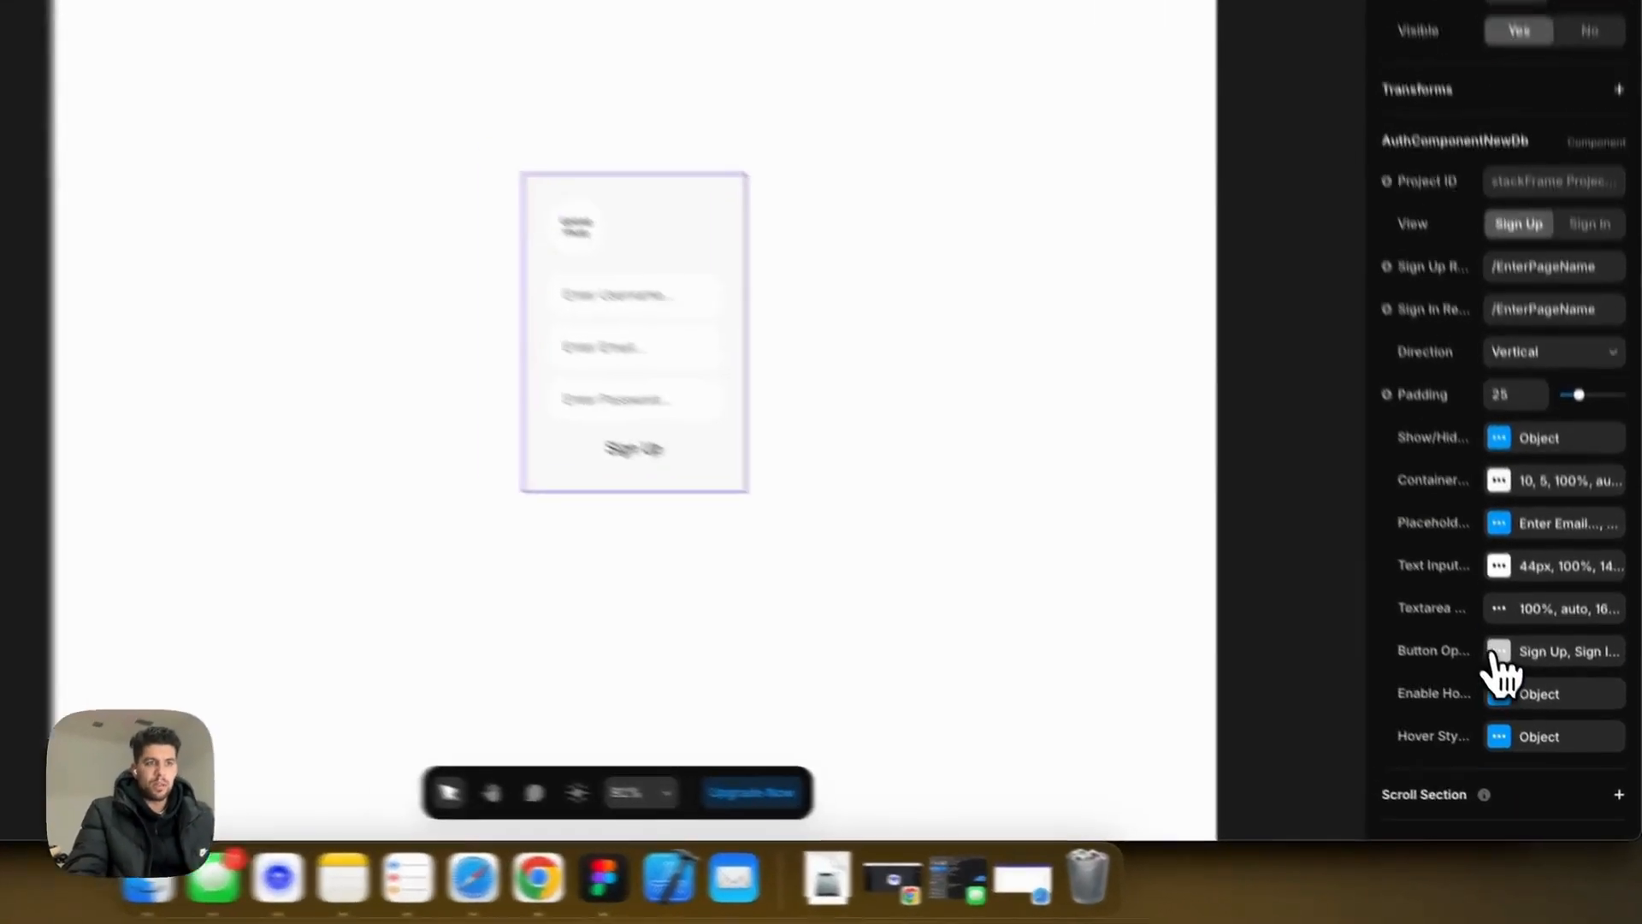
left_click(1525, 706)
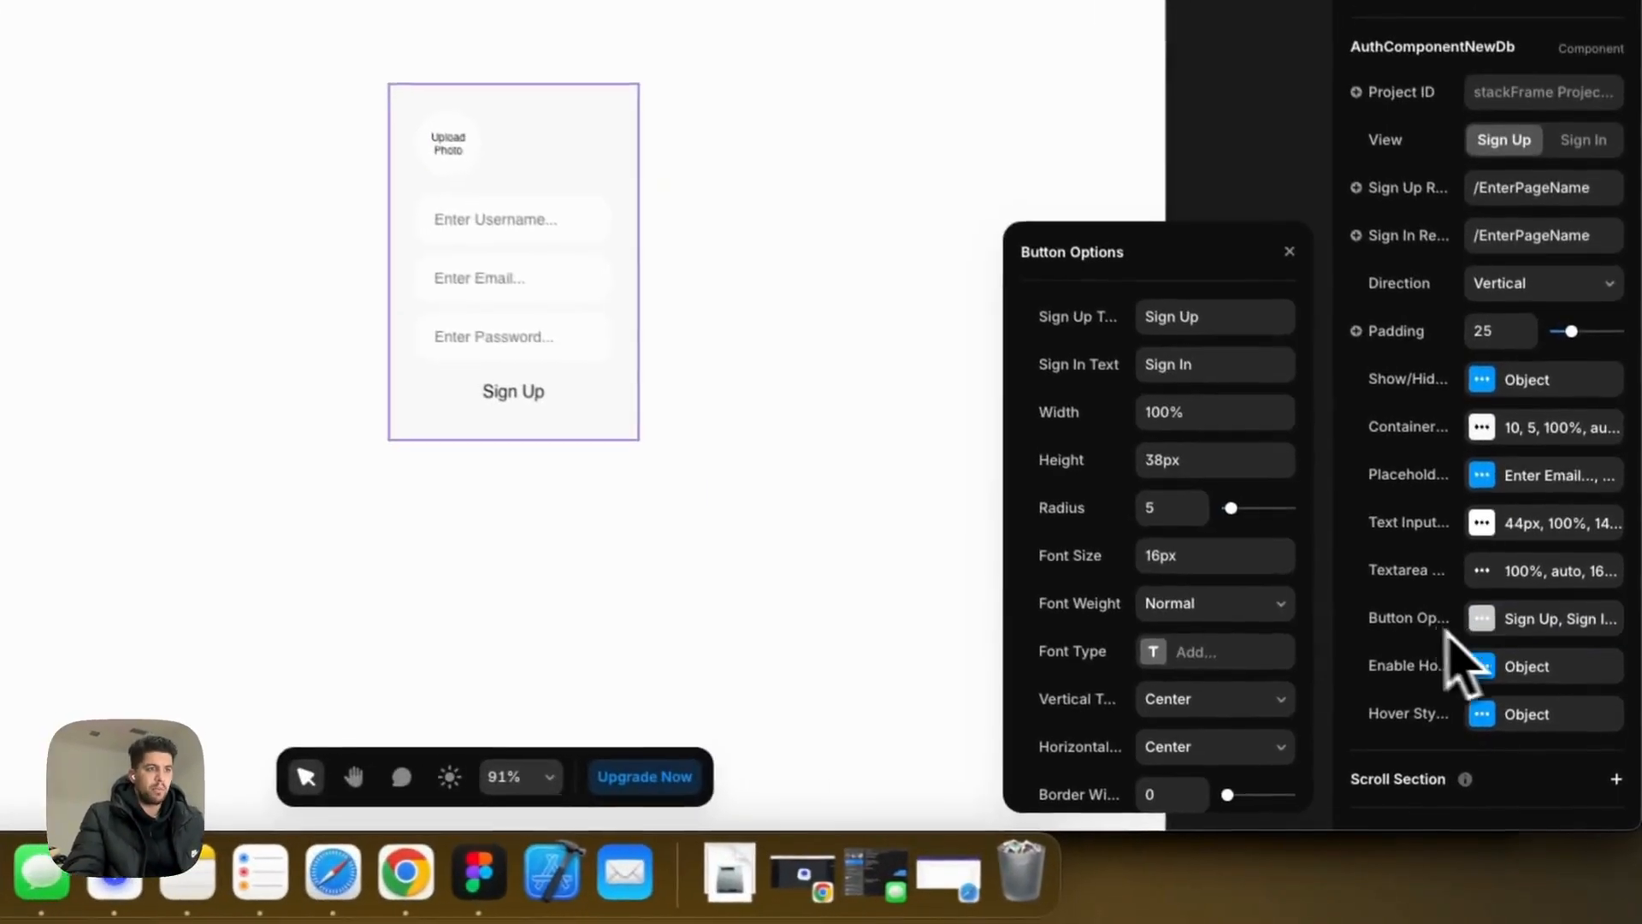
double_click(1176, 462)
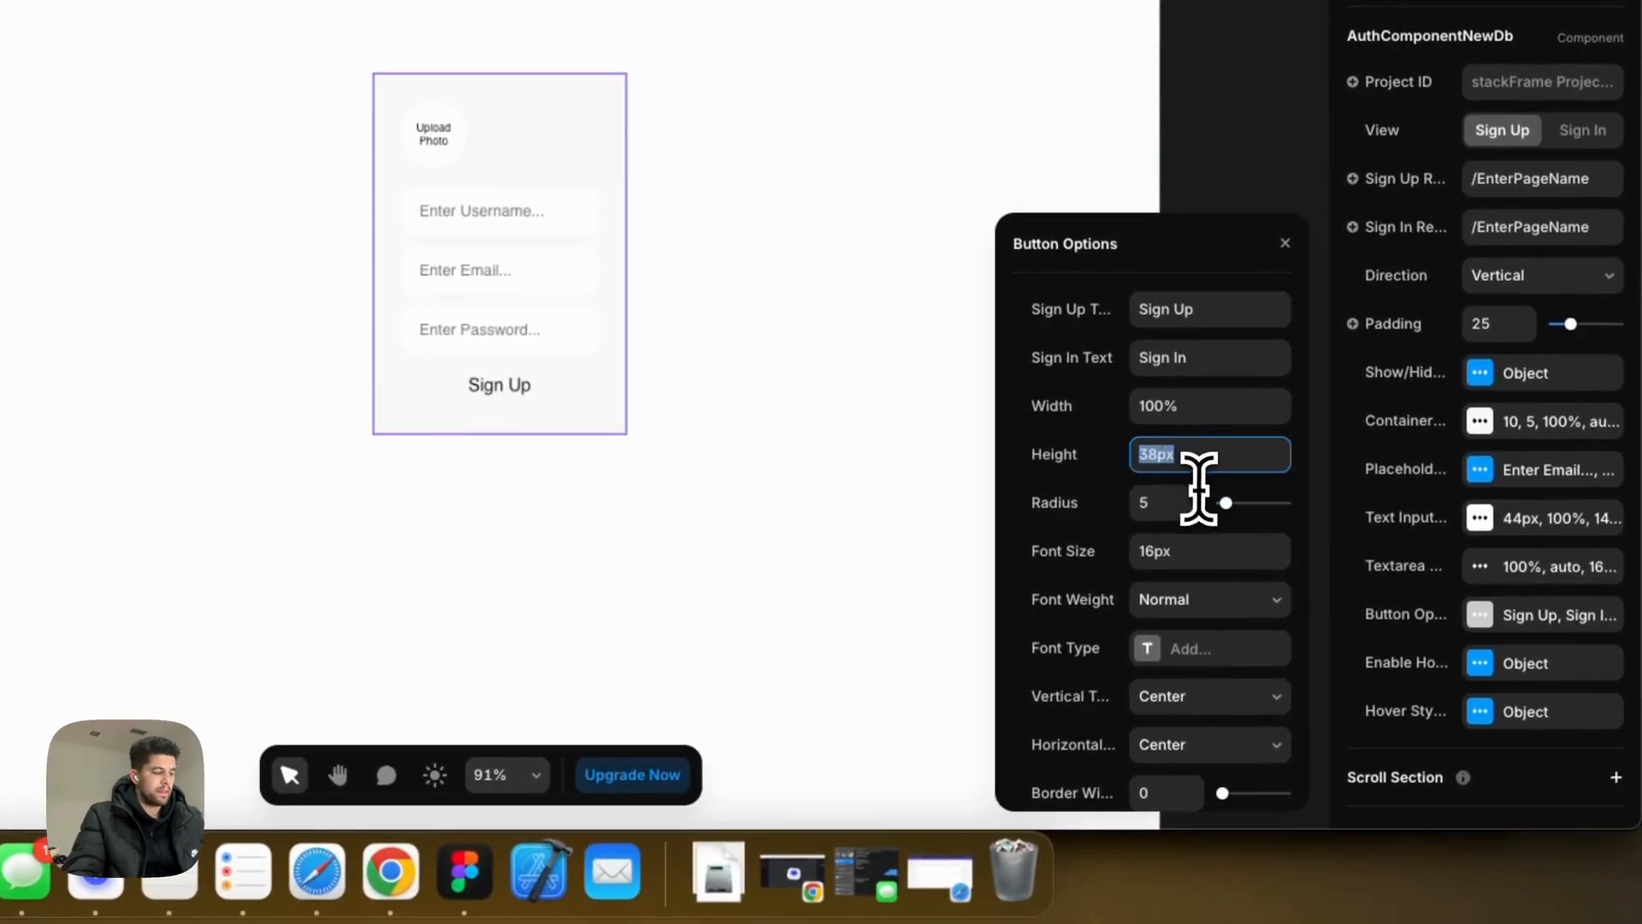
type("44px")
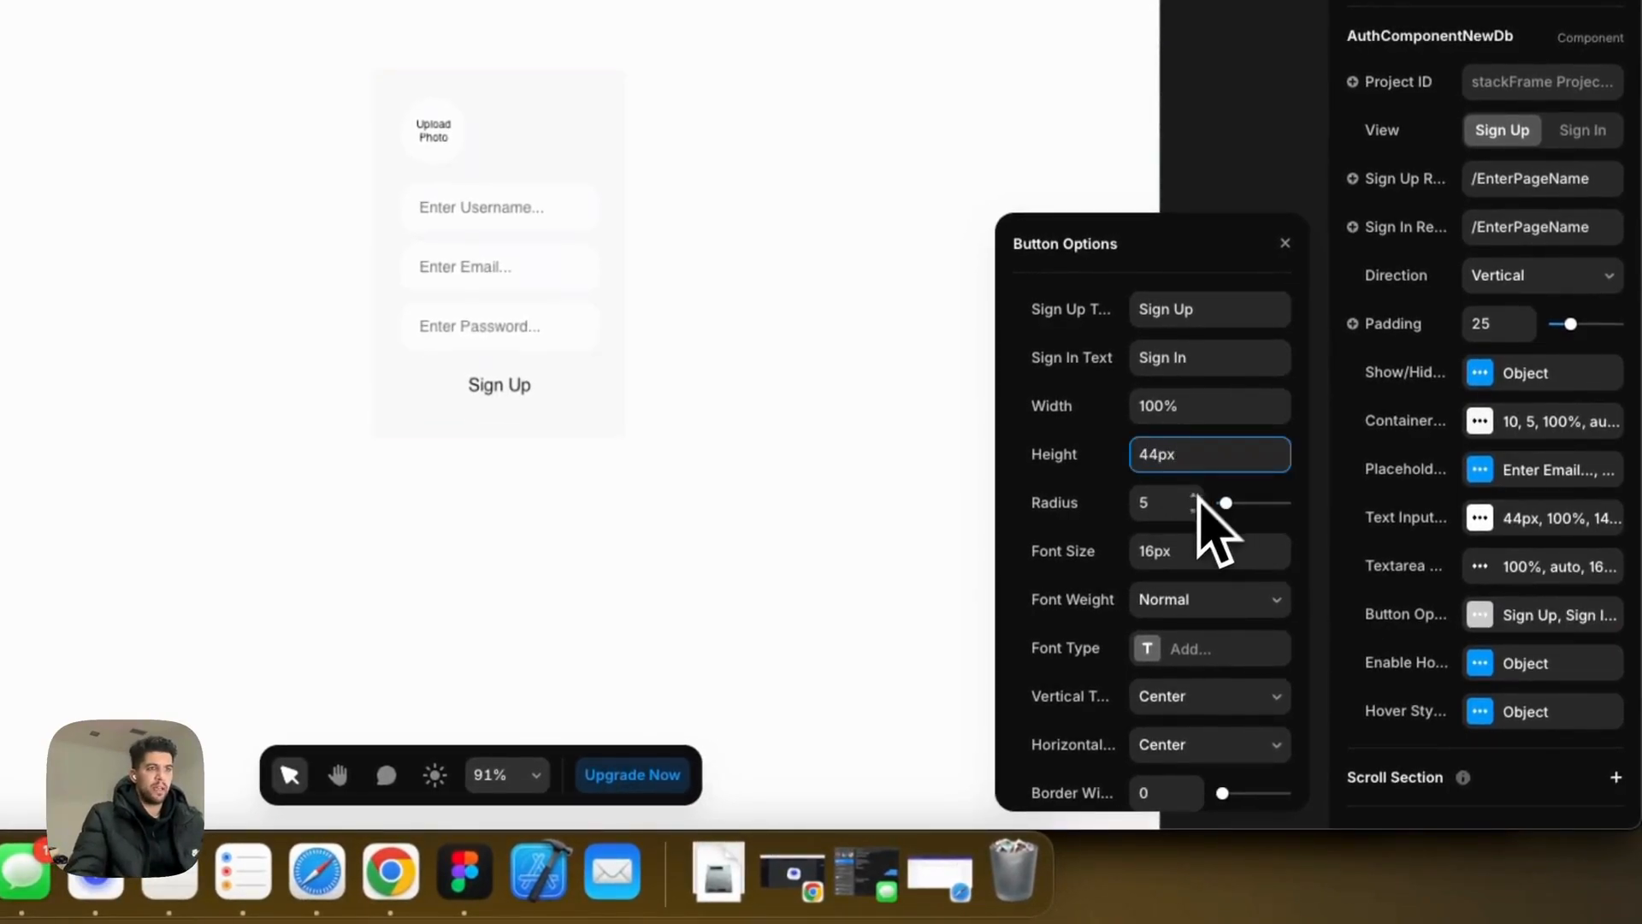
scroll(1189, 547, "down", 4)
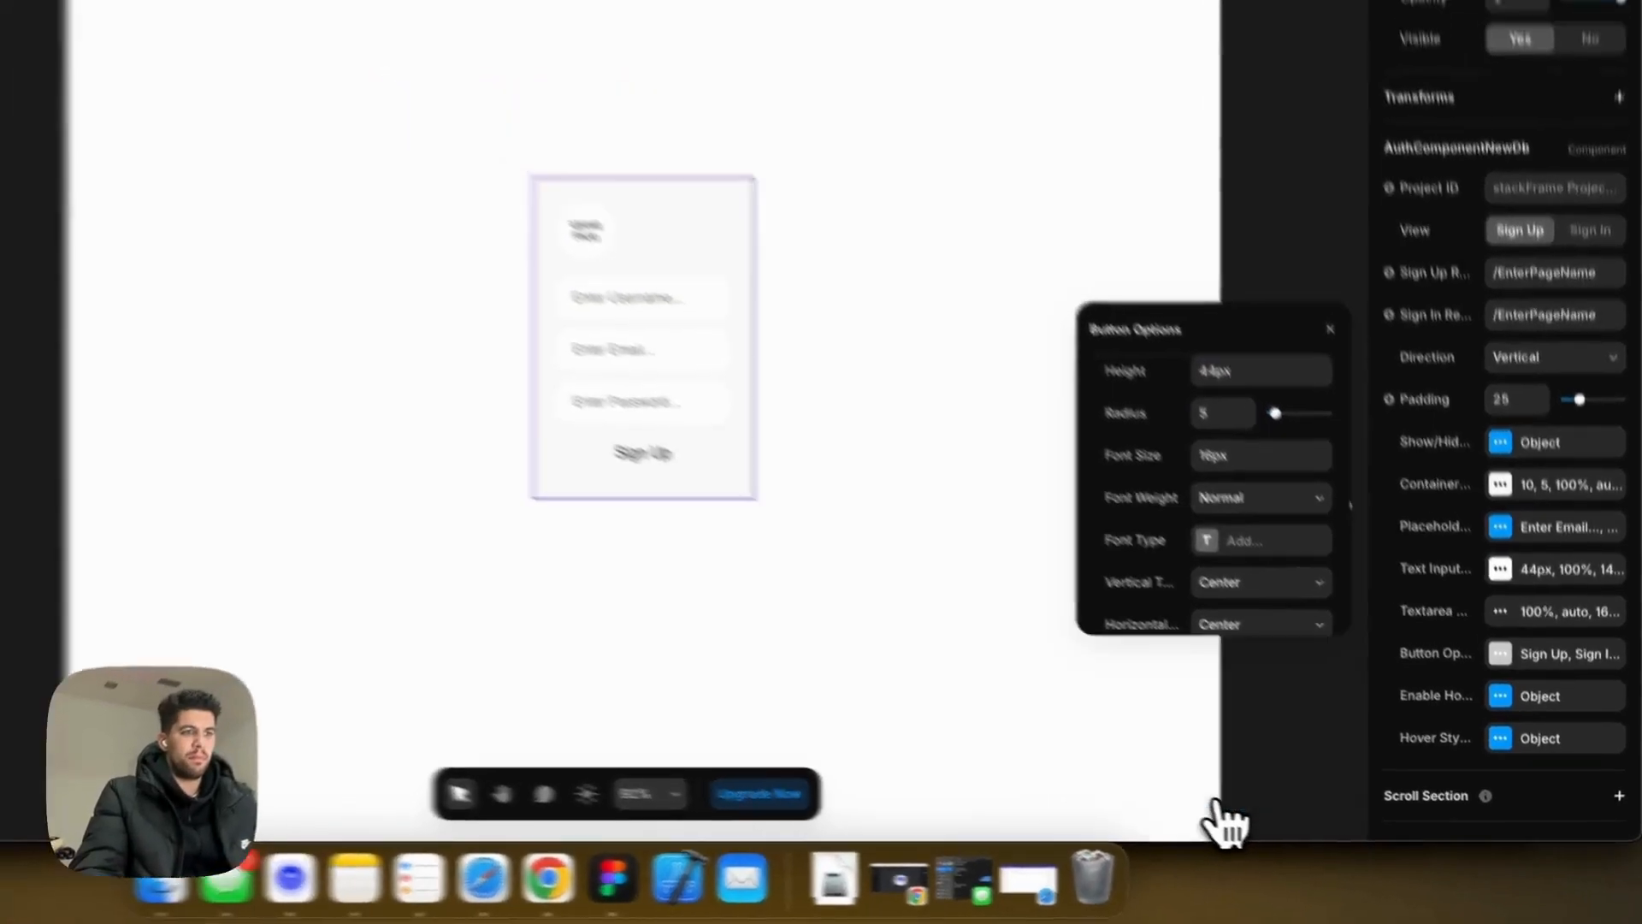
left_click(1148, 774)
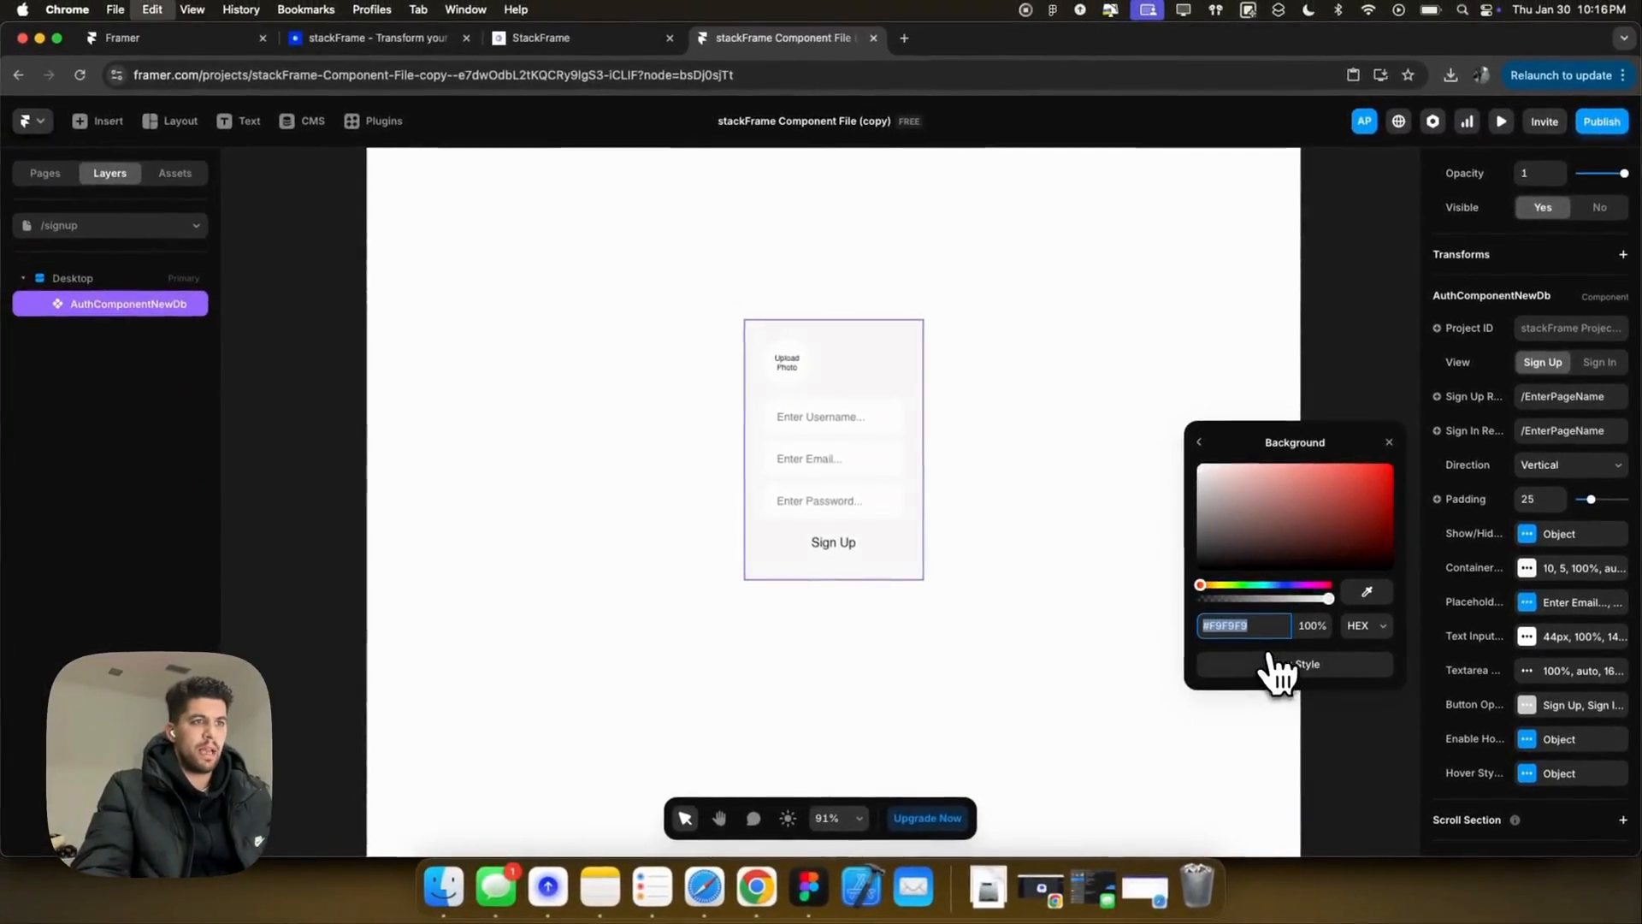
Step: Copy the Start Building button's blue from /landing and apply #1247FA as the Sign Up button background
left_click(51, 175)
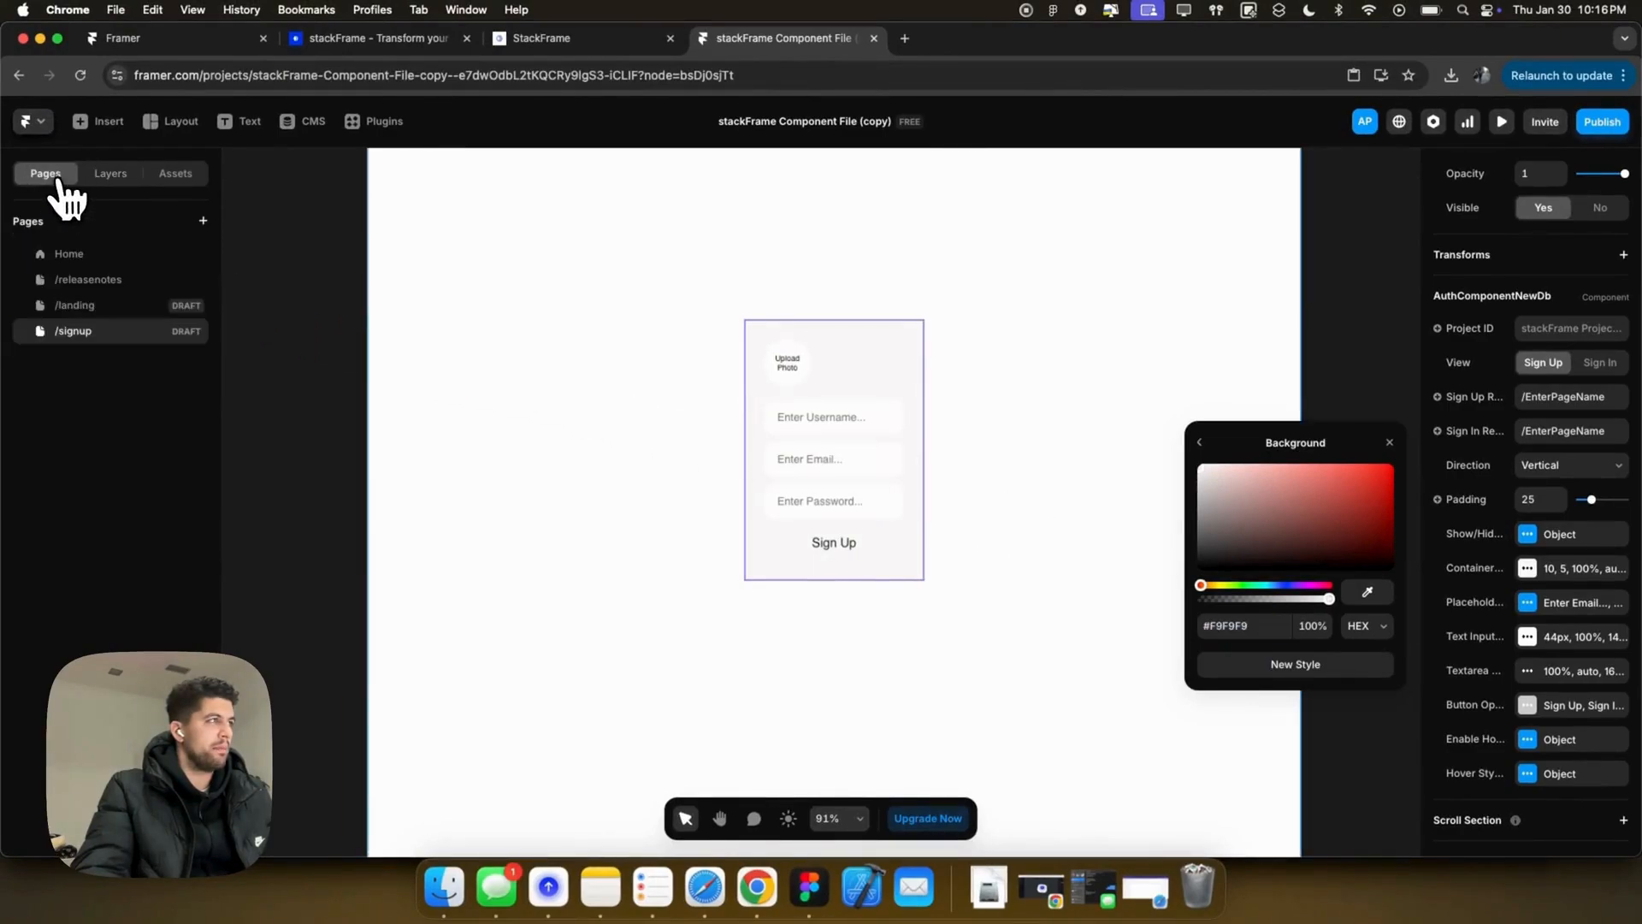
left_click(82, 301)
left_click(894, 546)
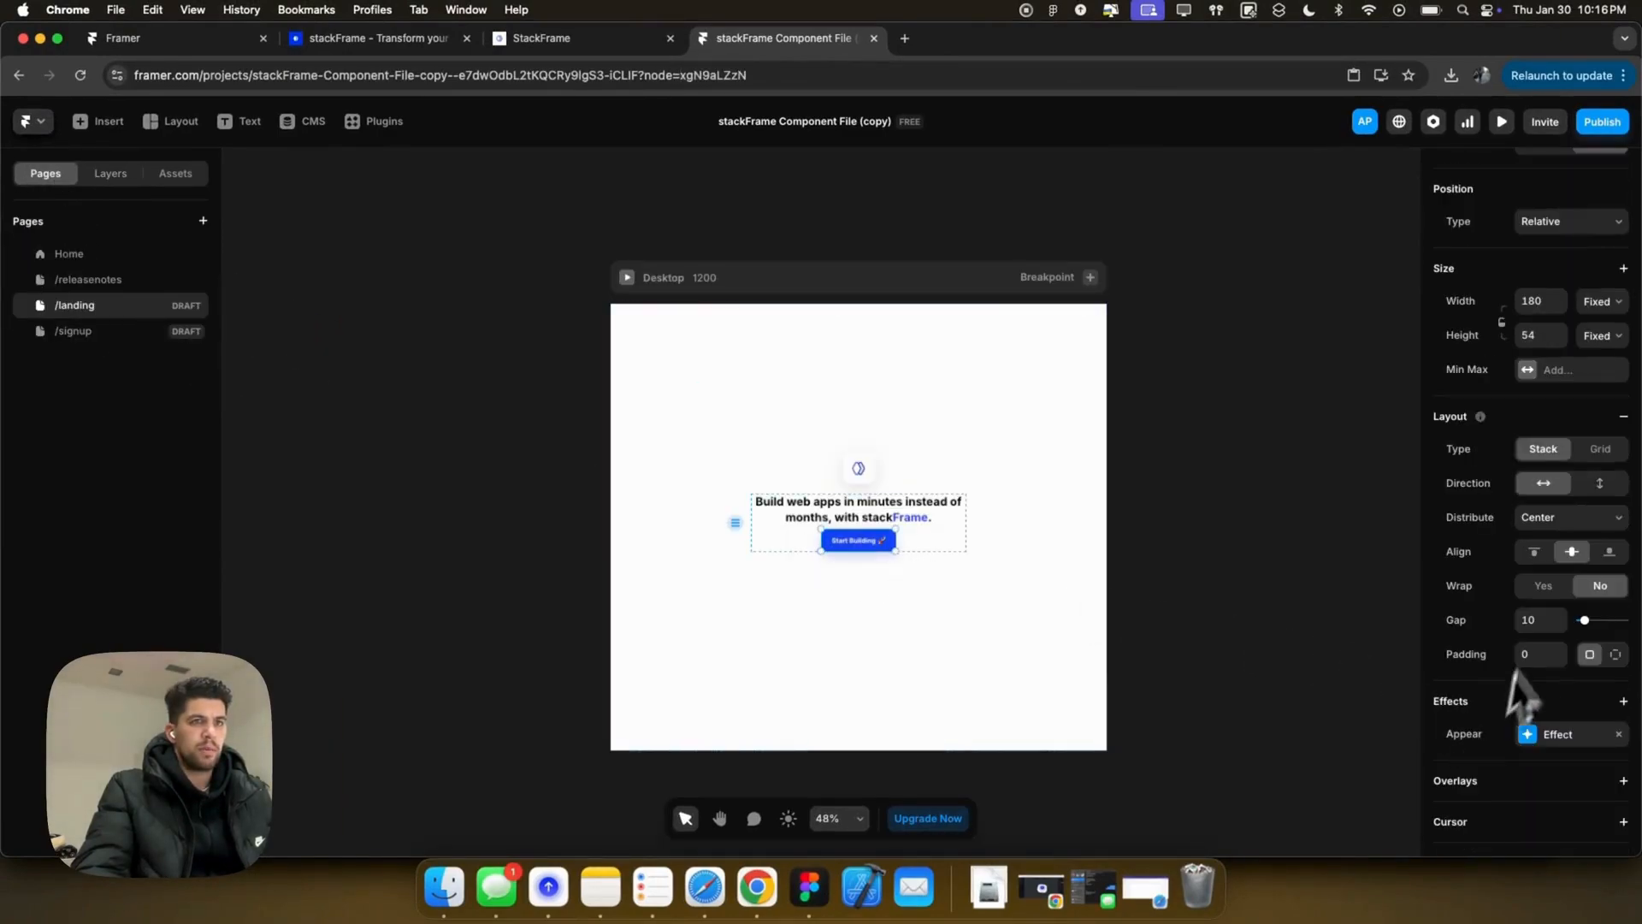
scroll(1526, 577, "down", 5)
left_click(1561, 635)
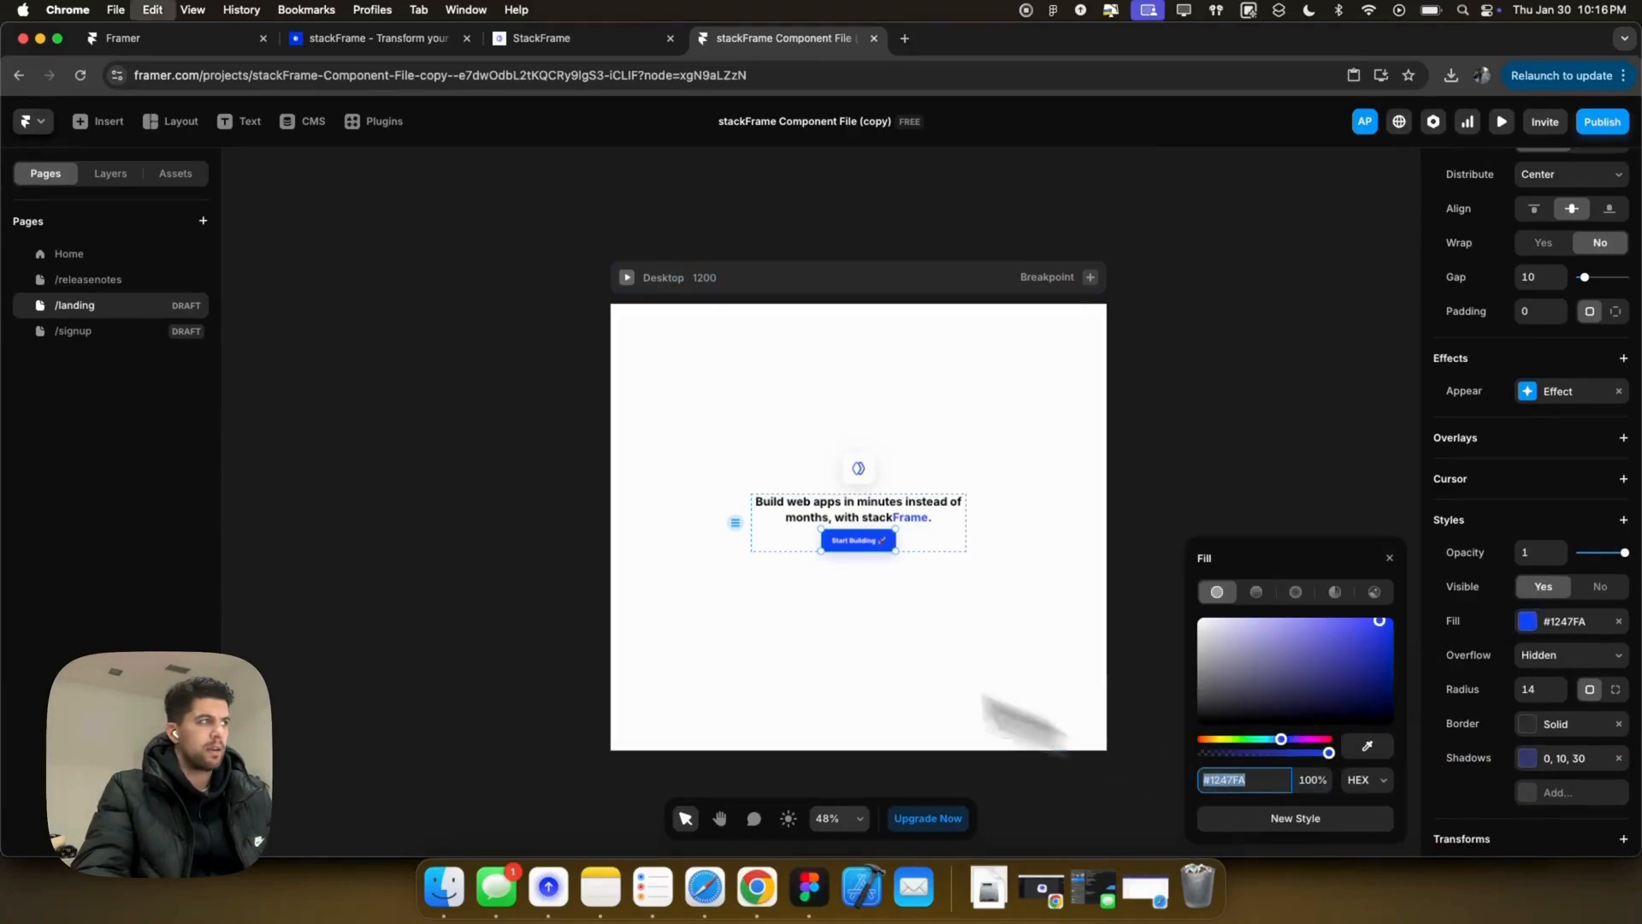
left_click(85, 332)
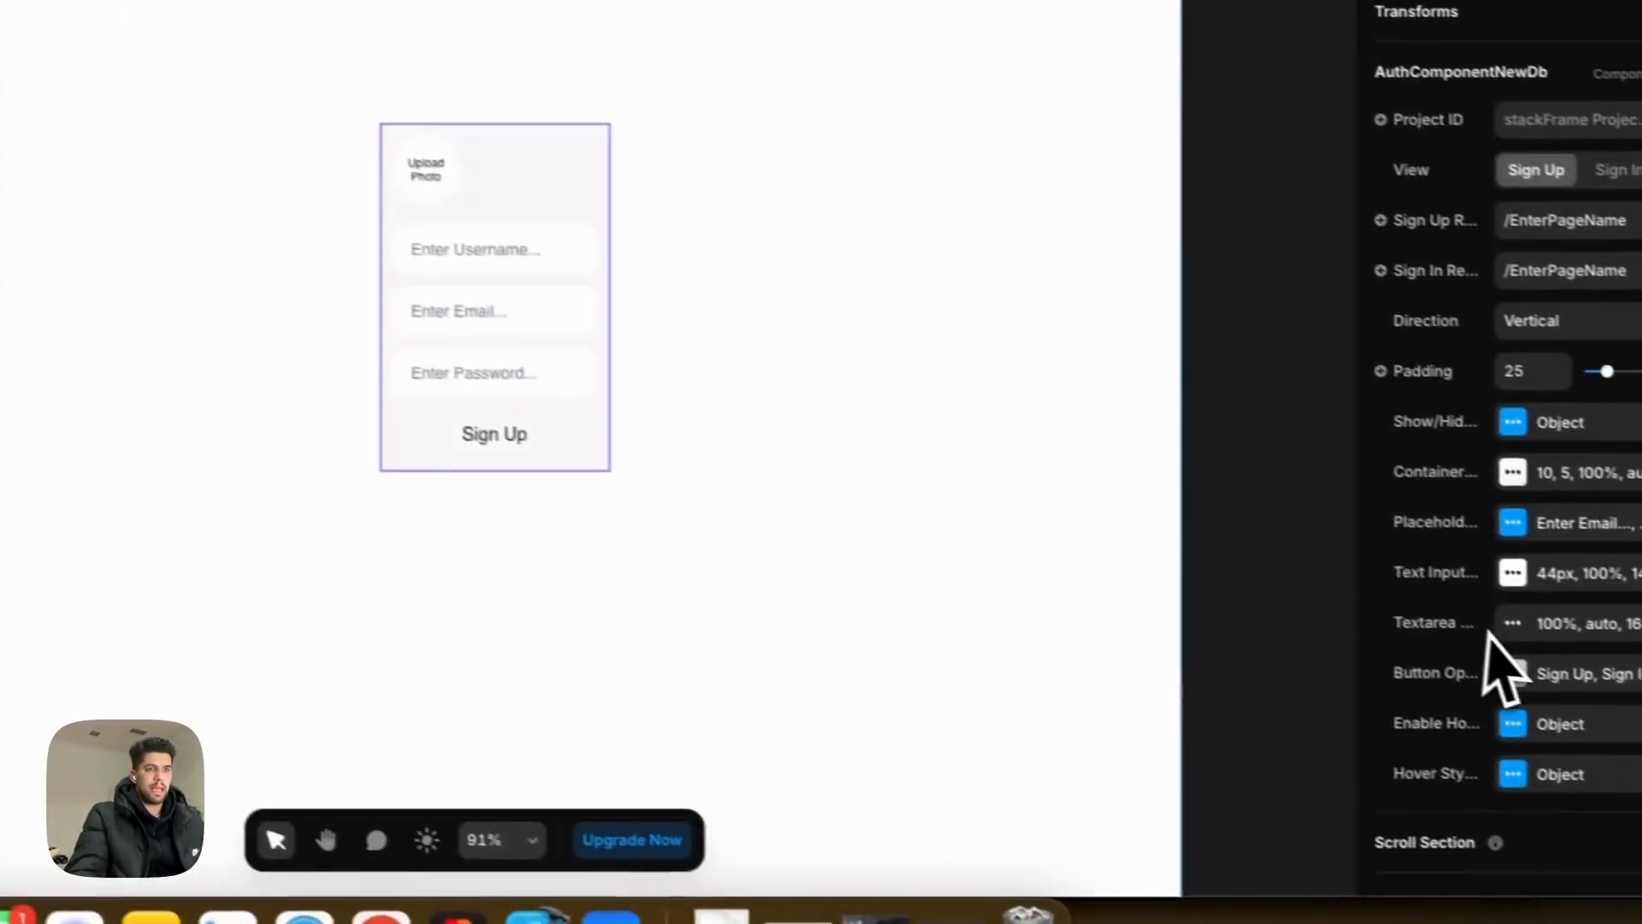
left_click(1602, 722)
scroll(1173, 715, "down", 3)
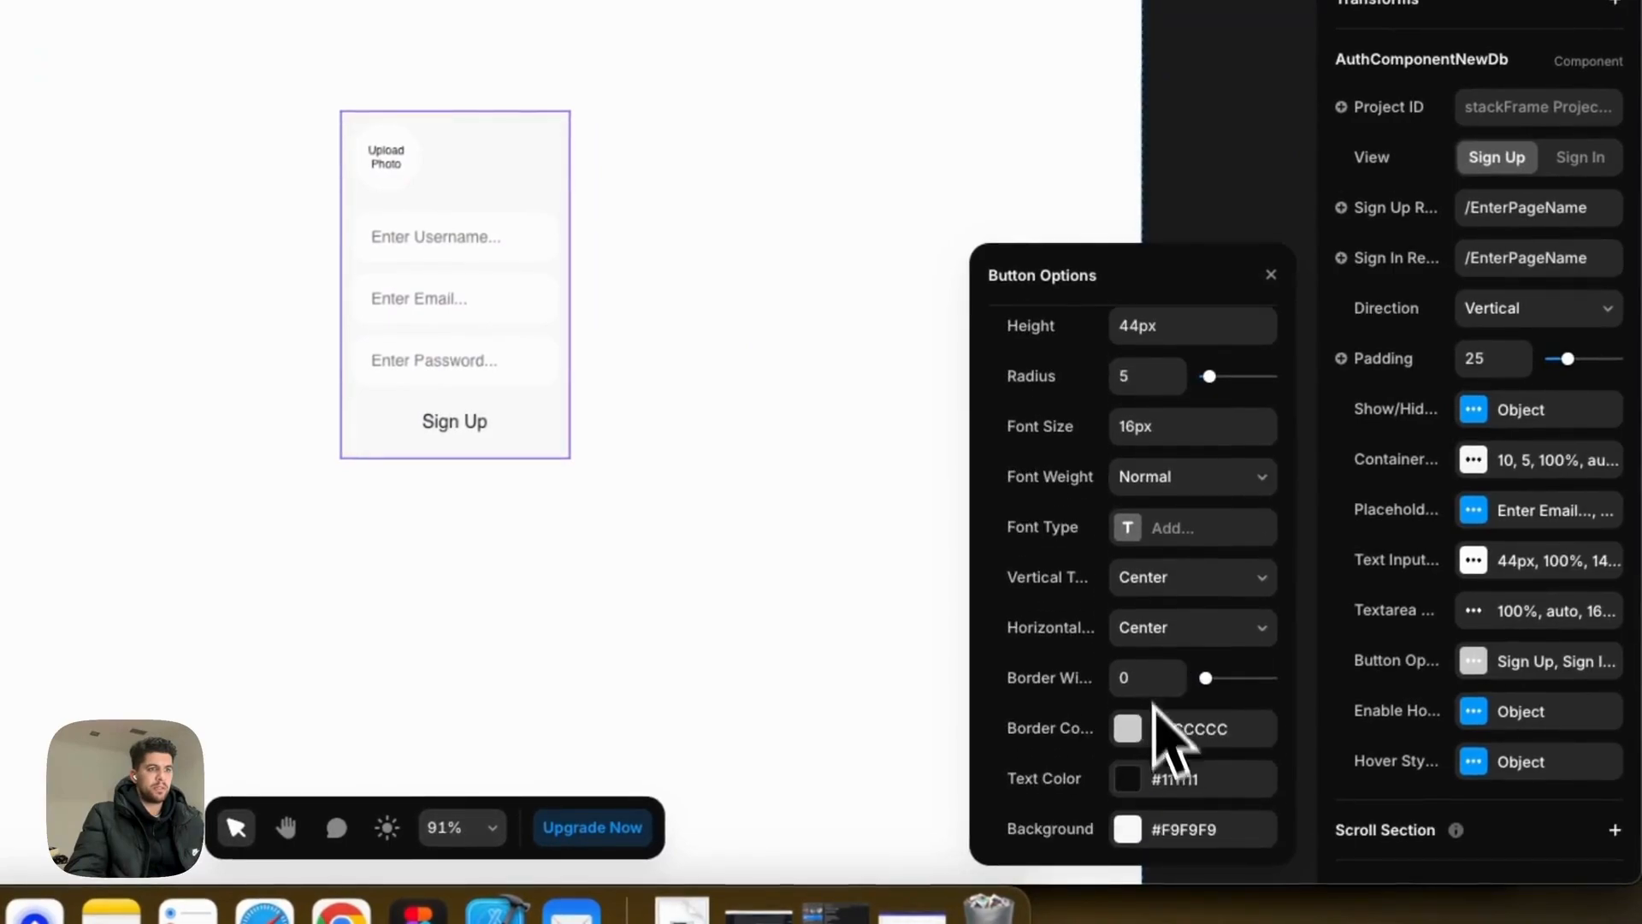
left_click(1182, 846)
type("#1247FA")
key("Tab")
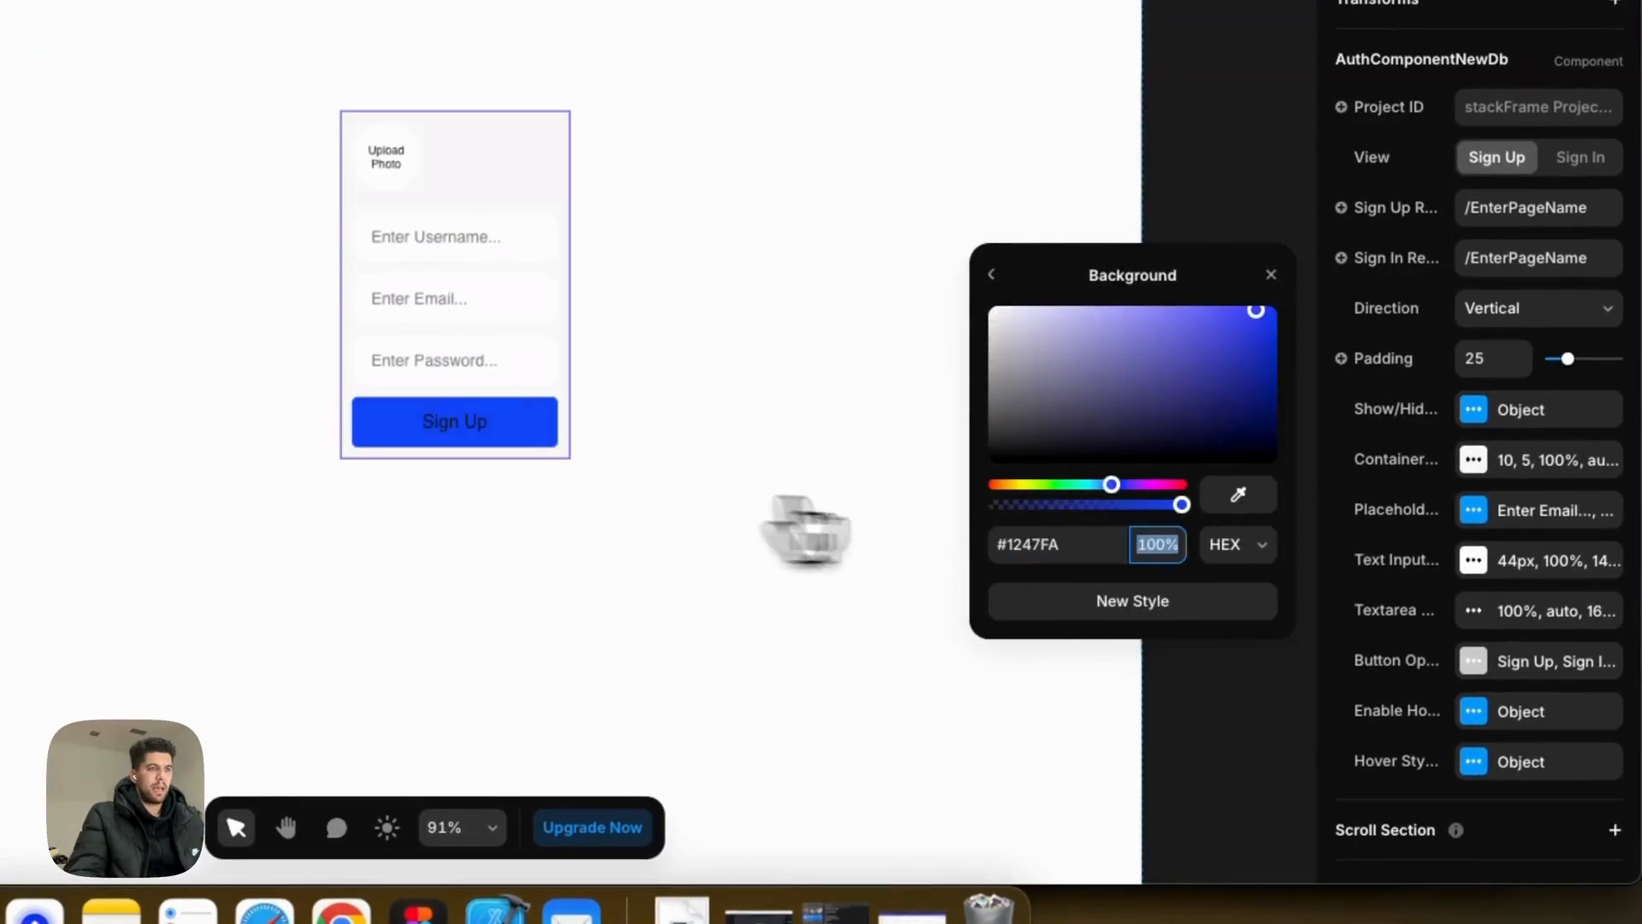
Step: Give the Sign Up button a 14 radius and white #FFFFFF label text
left_click(992, 274)
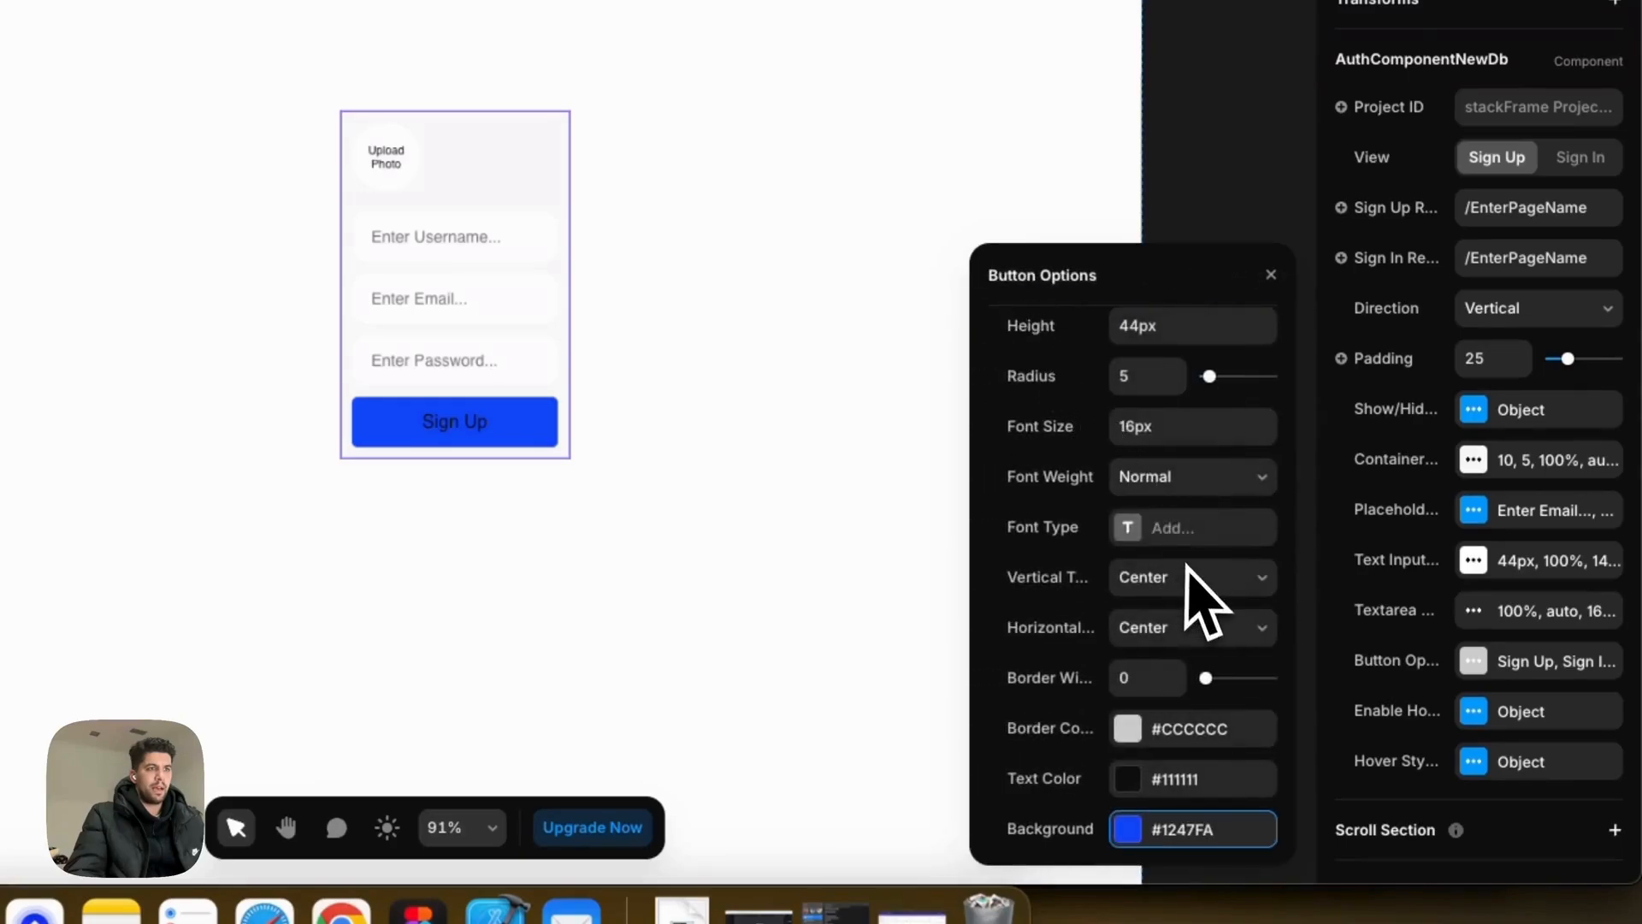
scroll(1201, 590, "up", 2)
key("Tab")
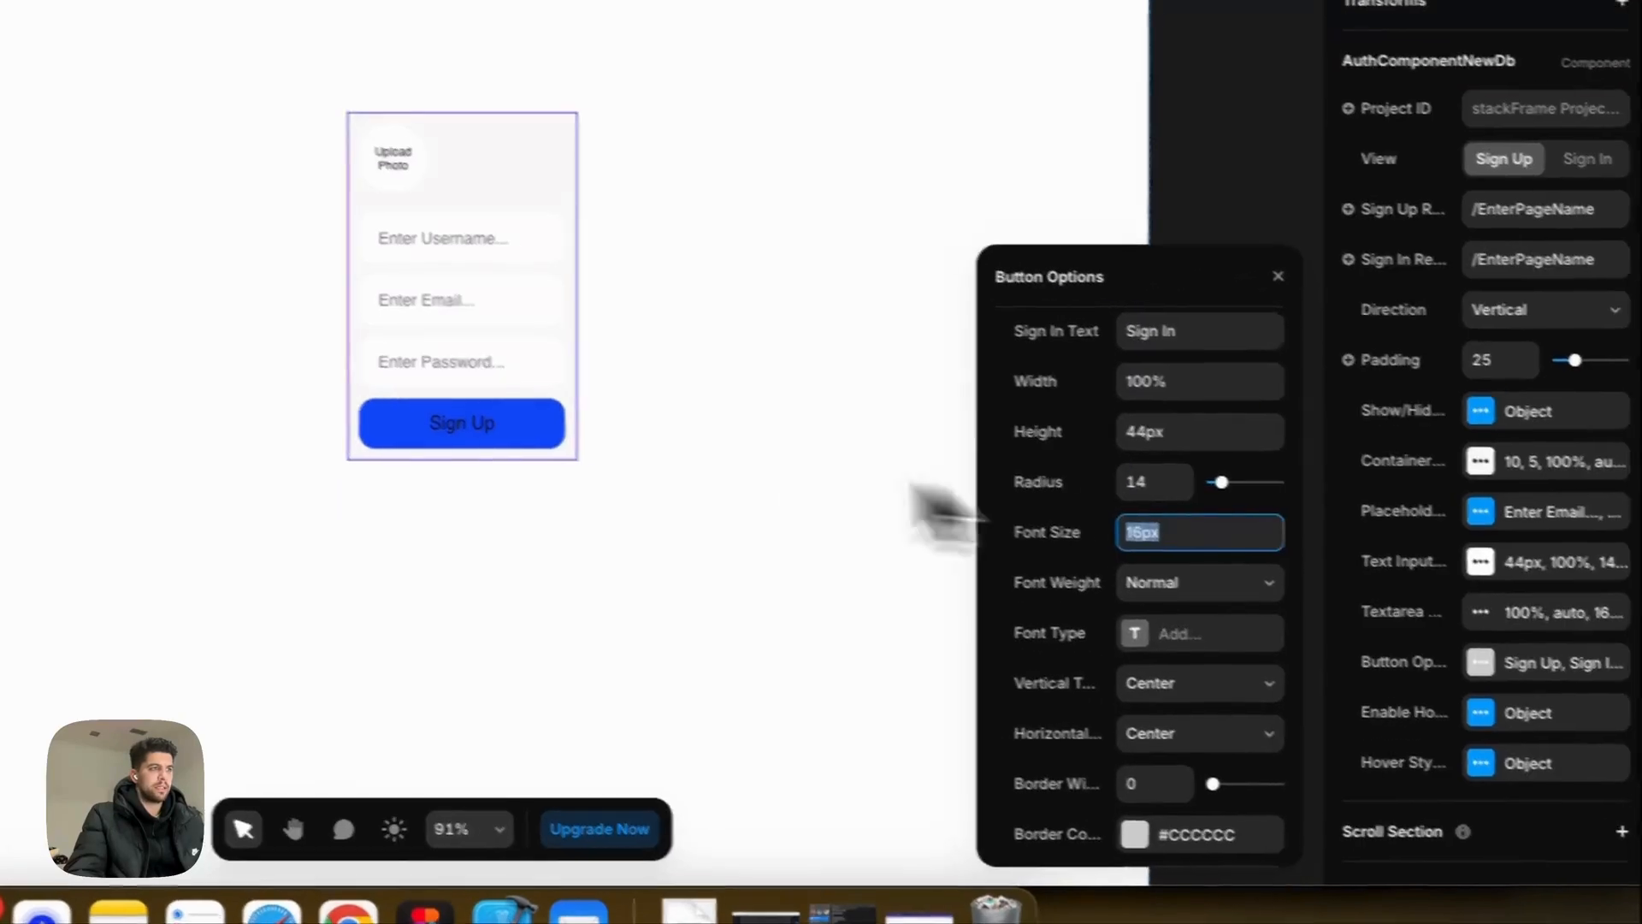
scroll(1223, 701, "down", 2)
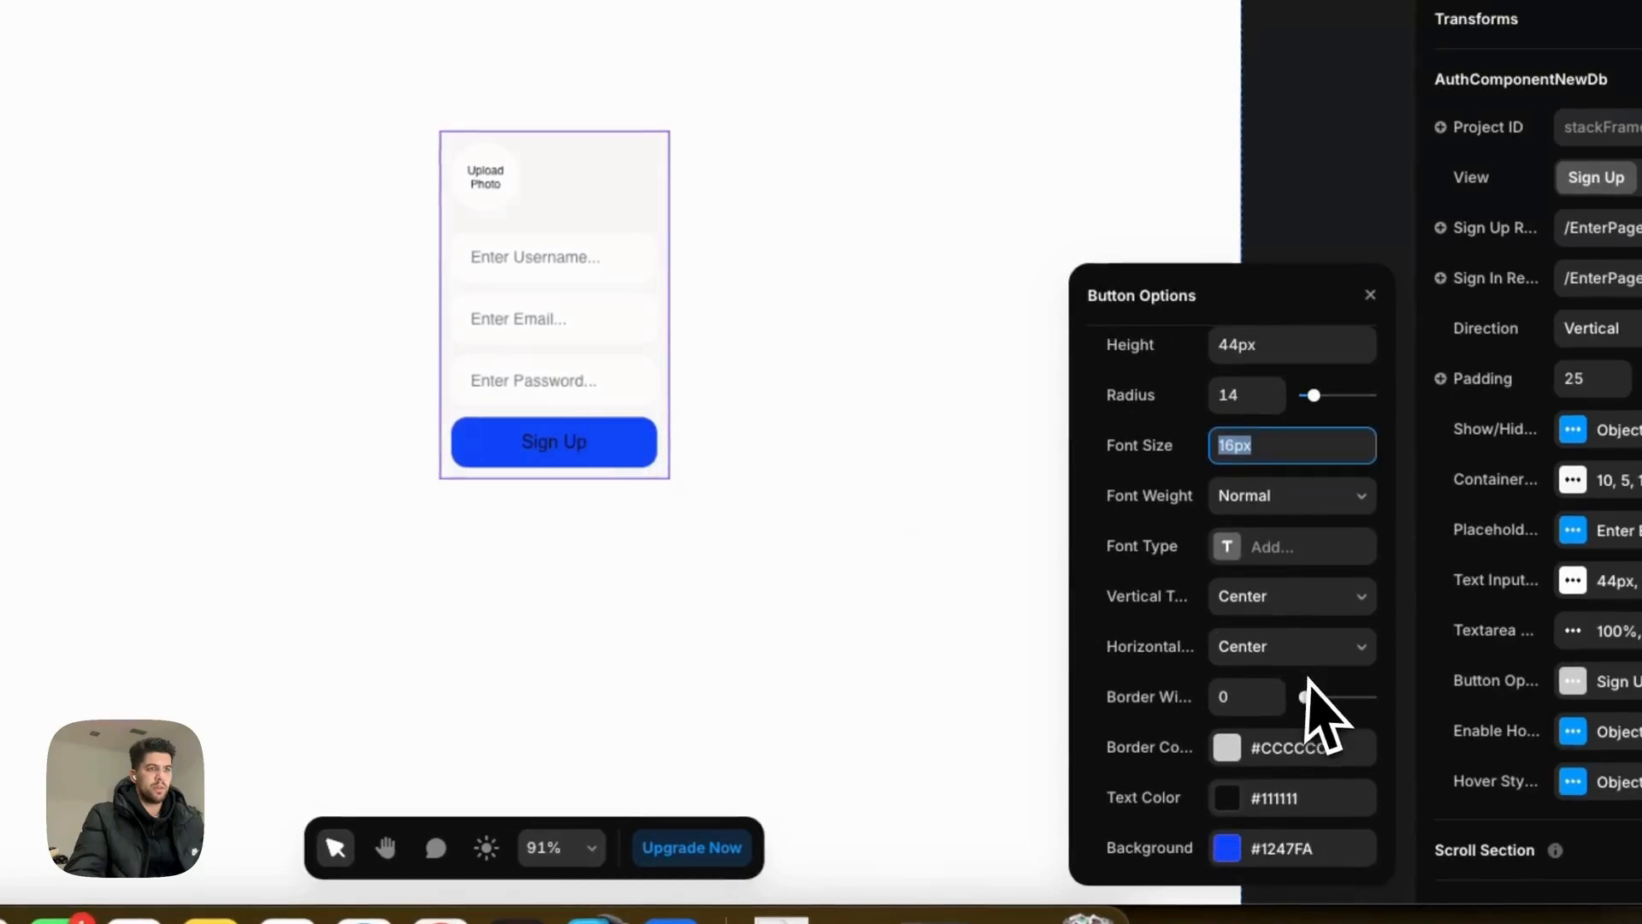
left_click(1225, 795)
type("#FFFFFF")
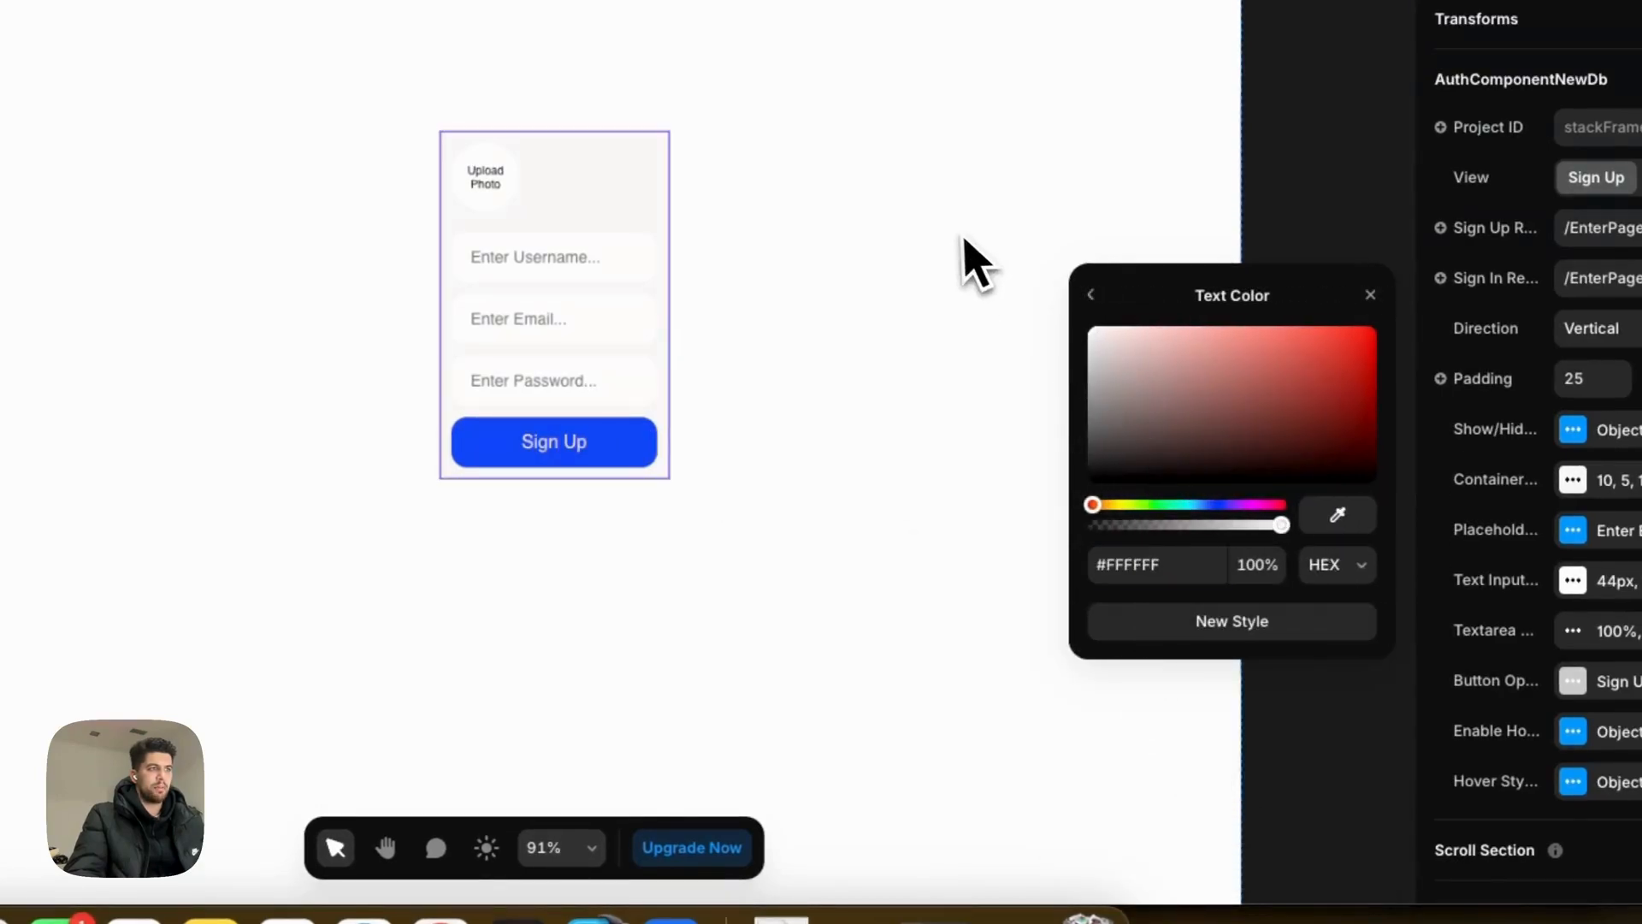
left_click(1370, 294)
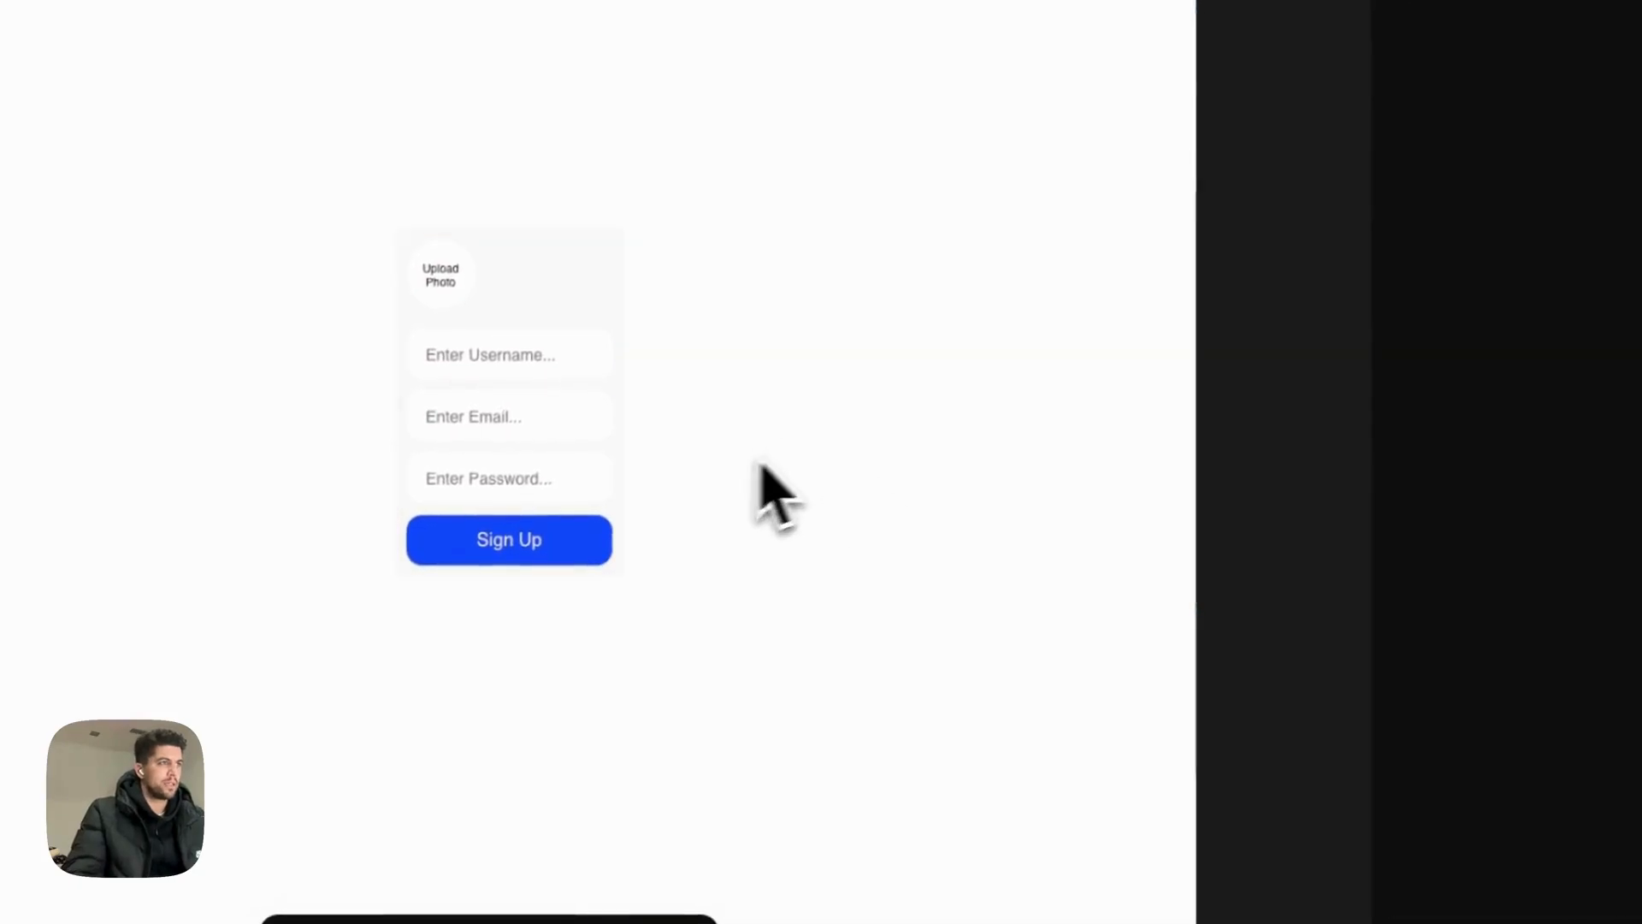
scroll(1486, 520, "down", 1)
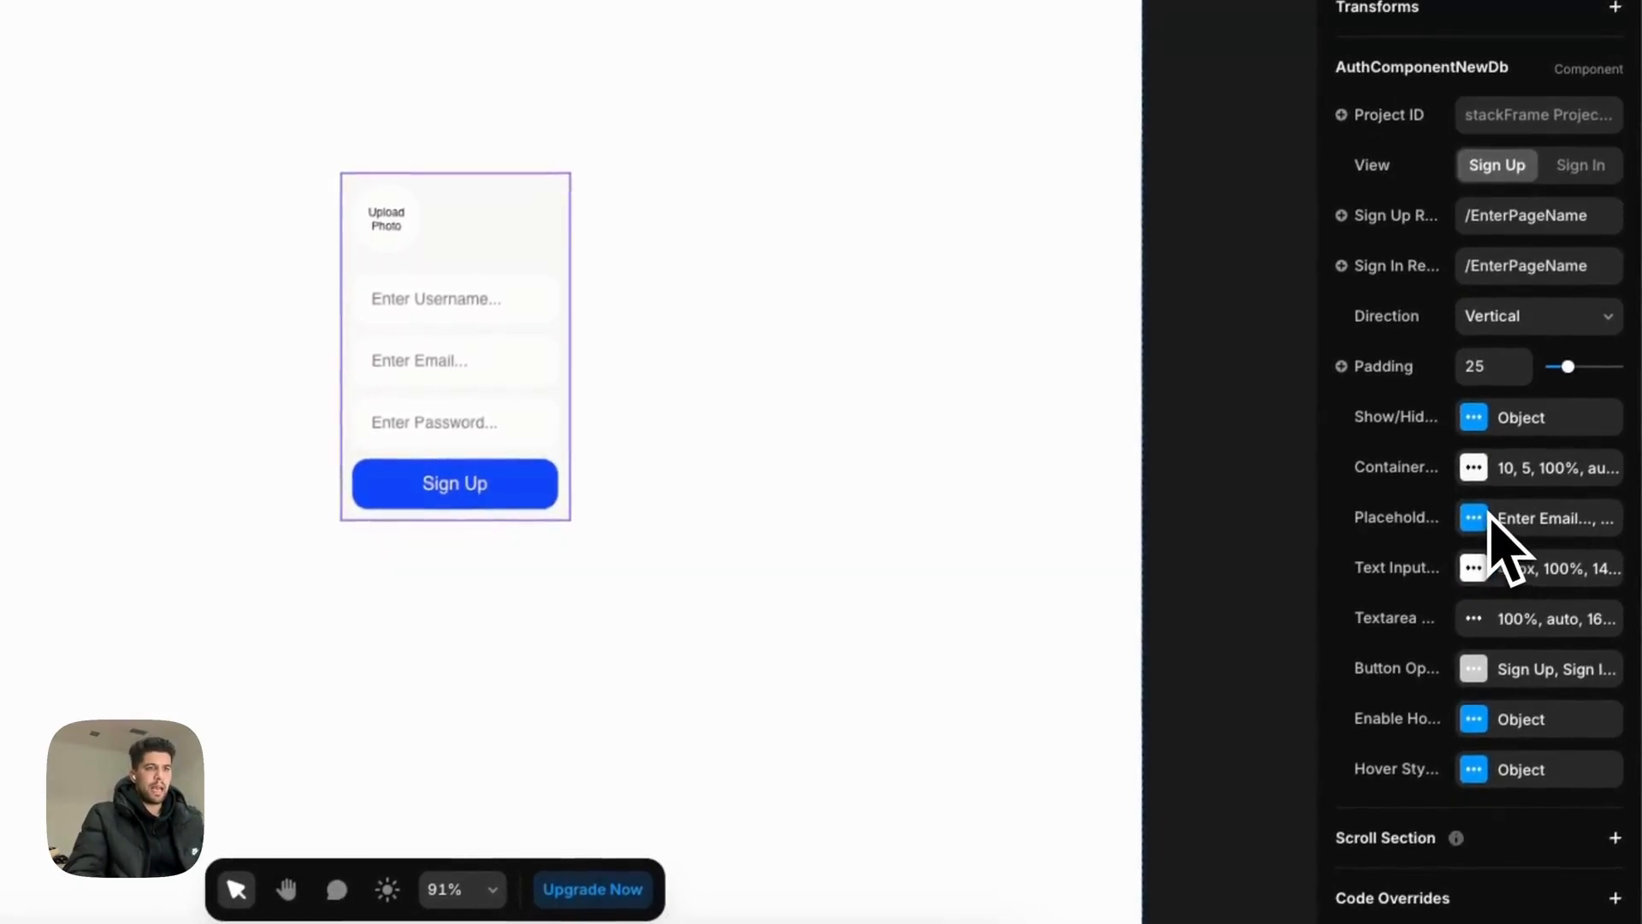
Step: Set the card container's corner radius to 14
left_click(1474, 470)
left_click(1147, 586)
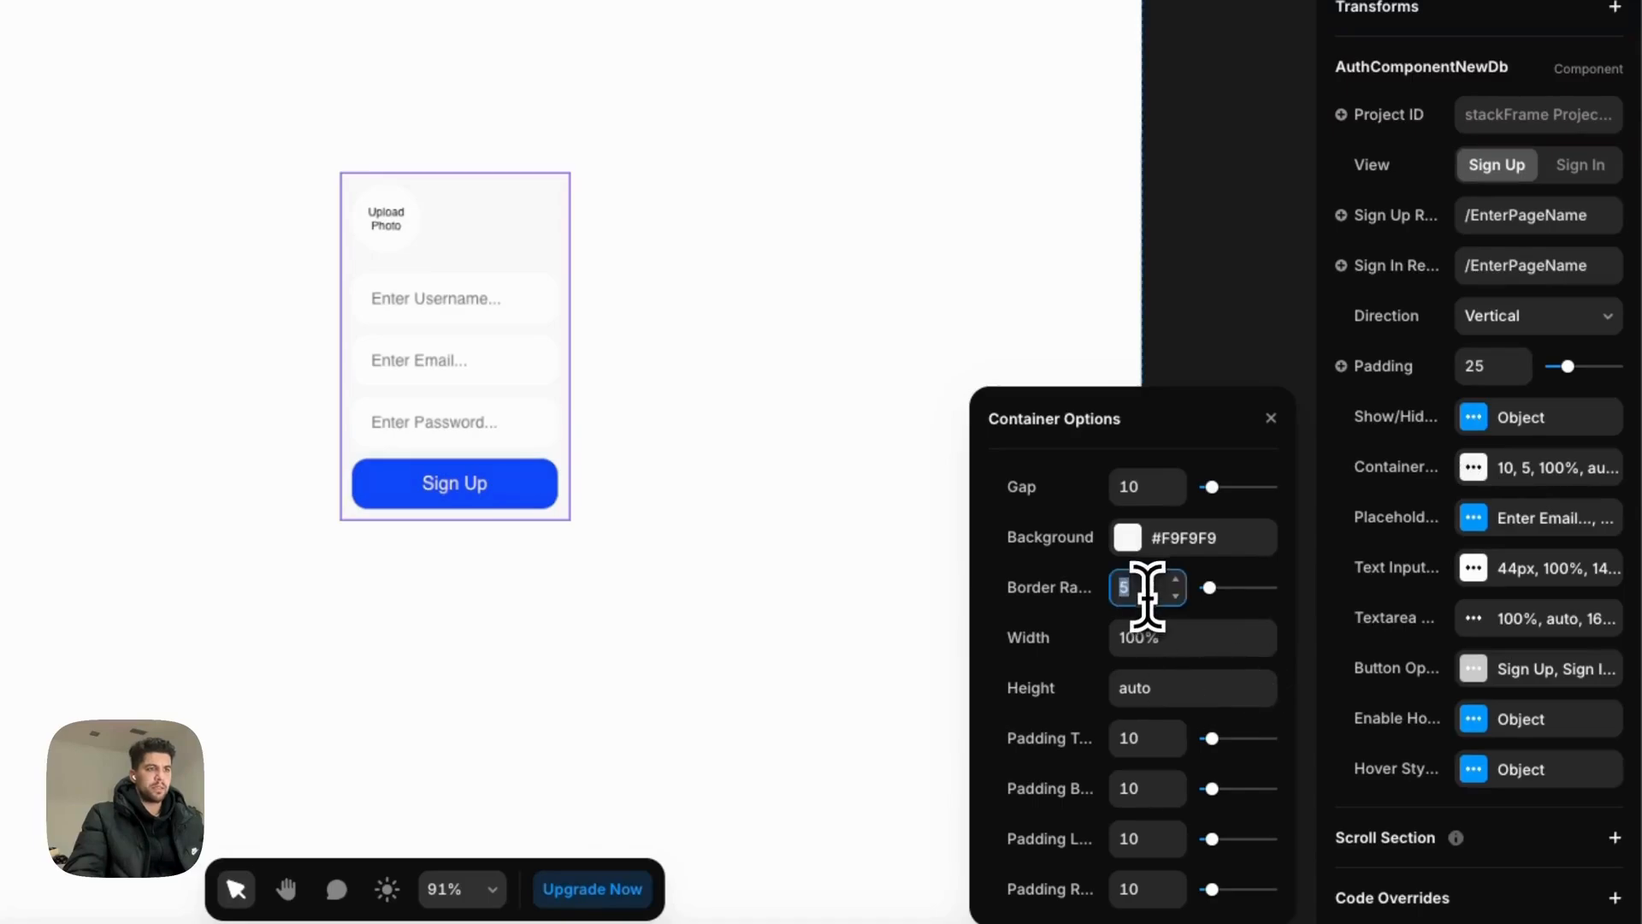
type("14")
key("Tab")
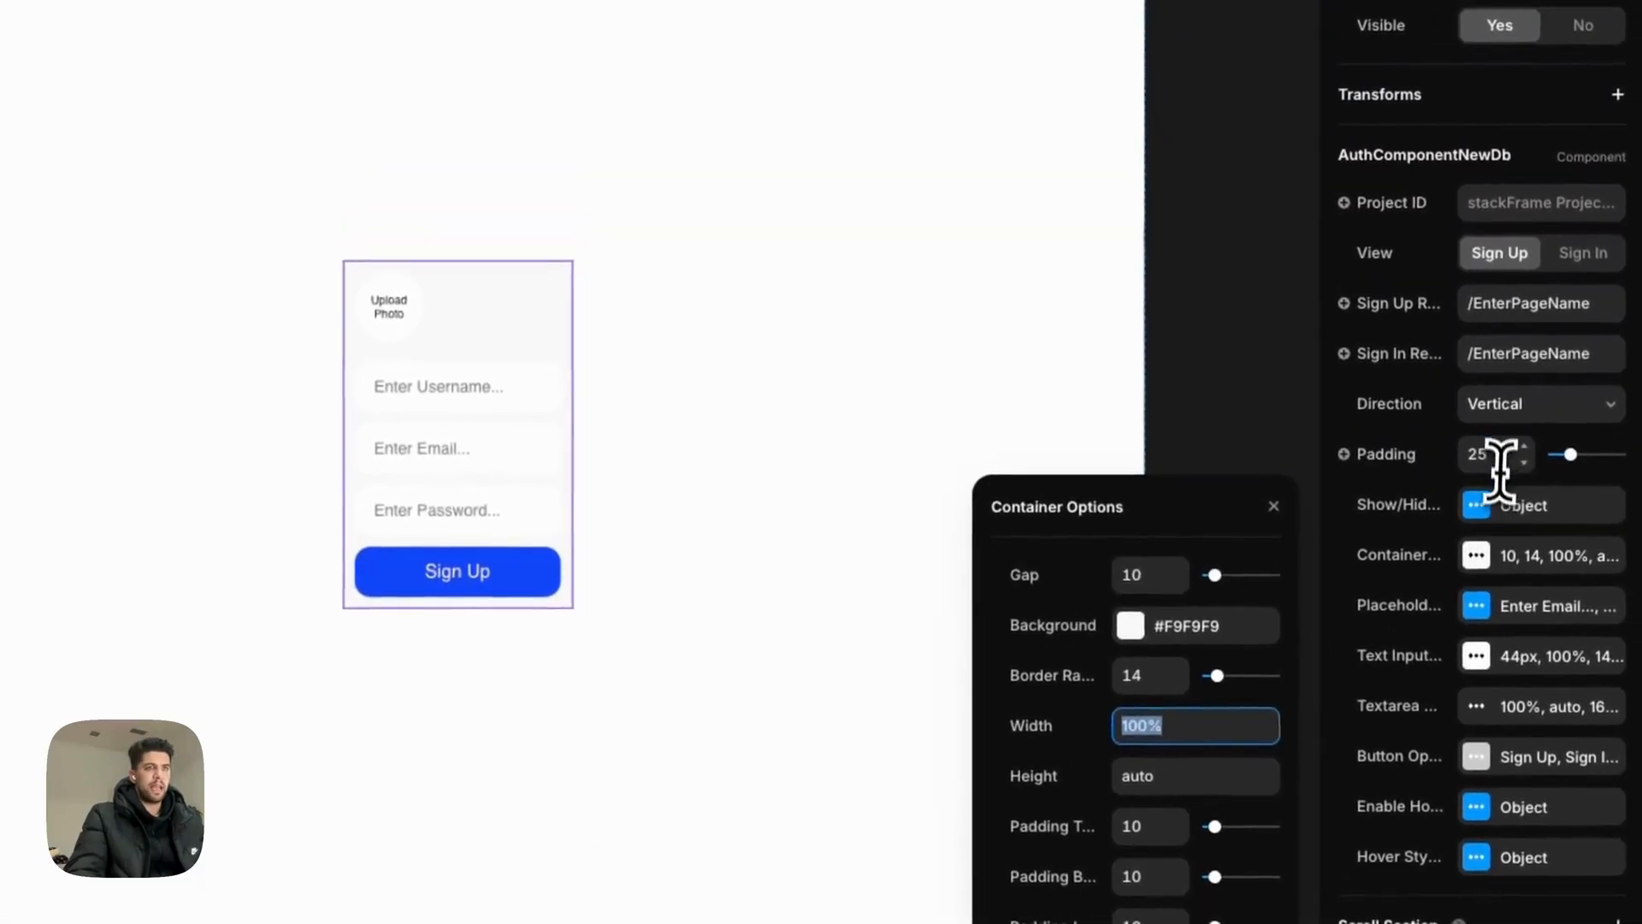
Step: Raise the card padding to 35 and the container corner radius to 20
double_click(1495, 455)
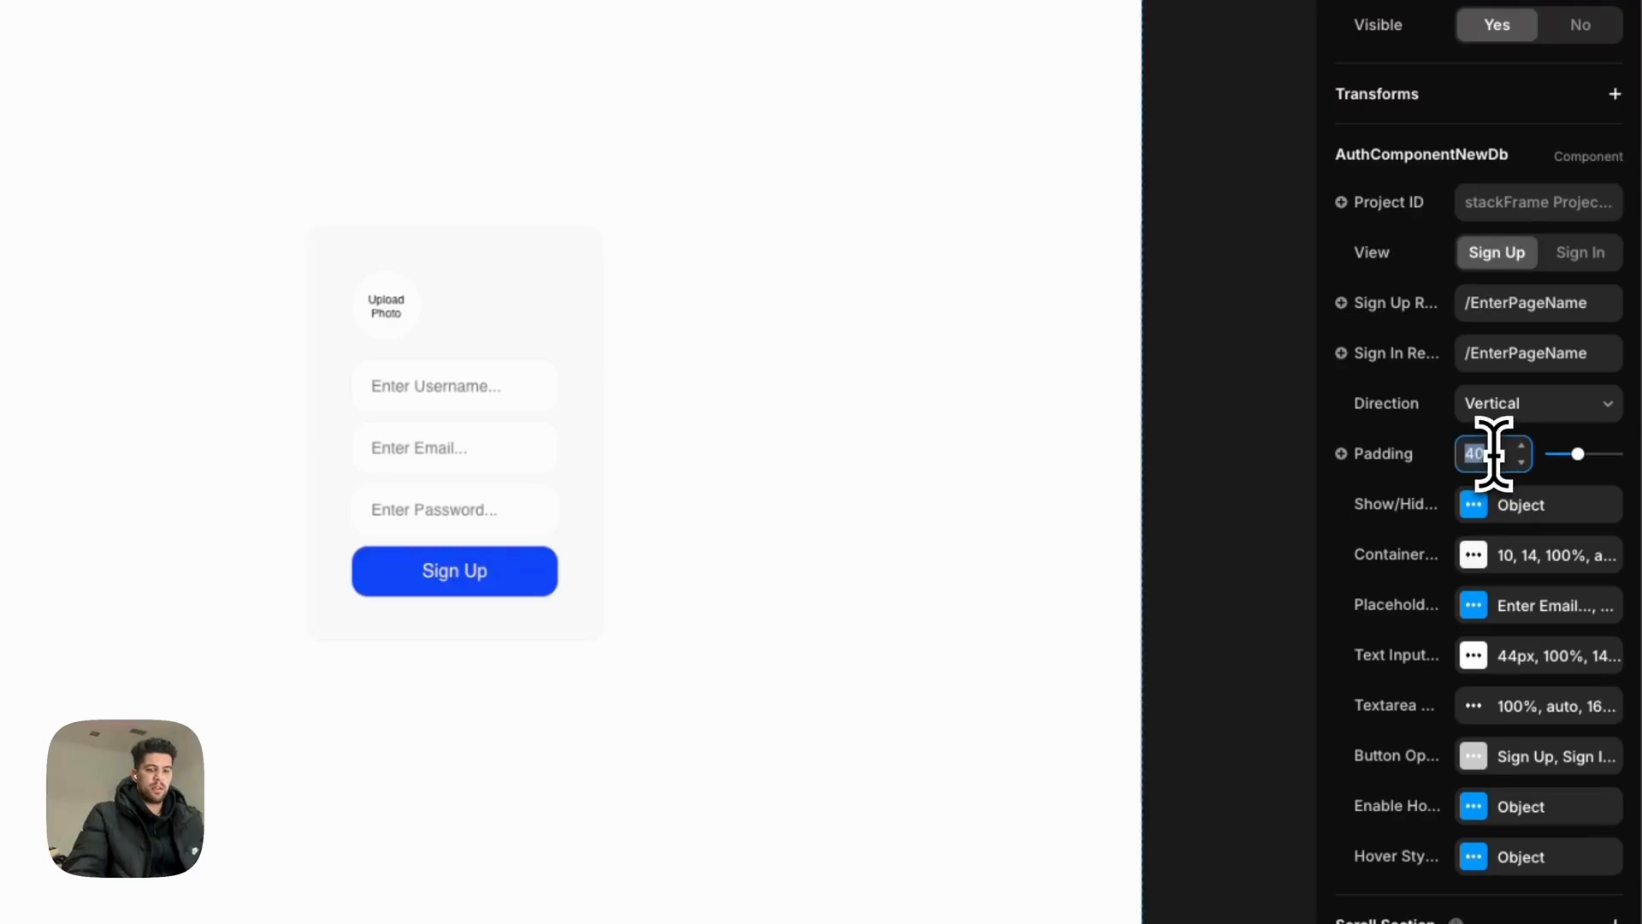
type("35")
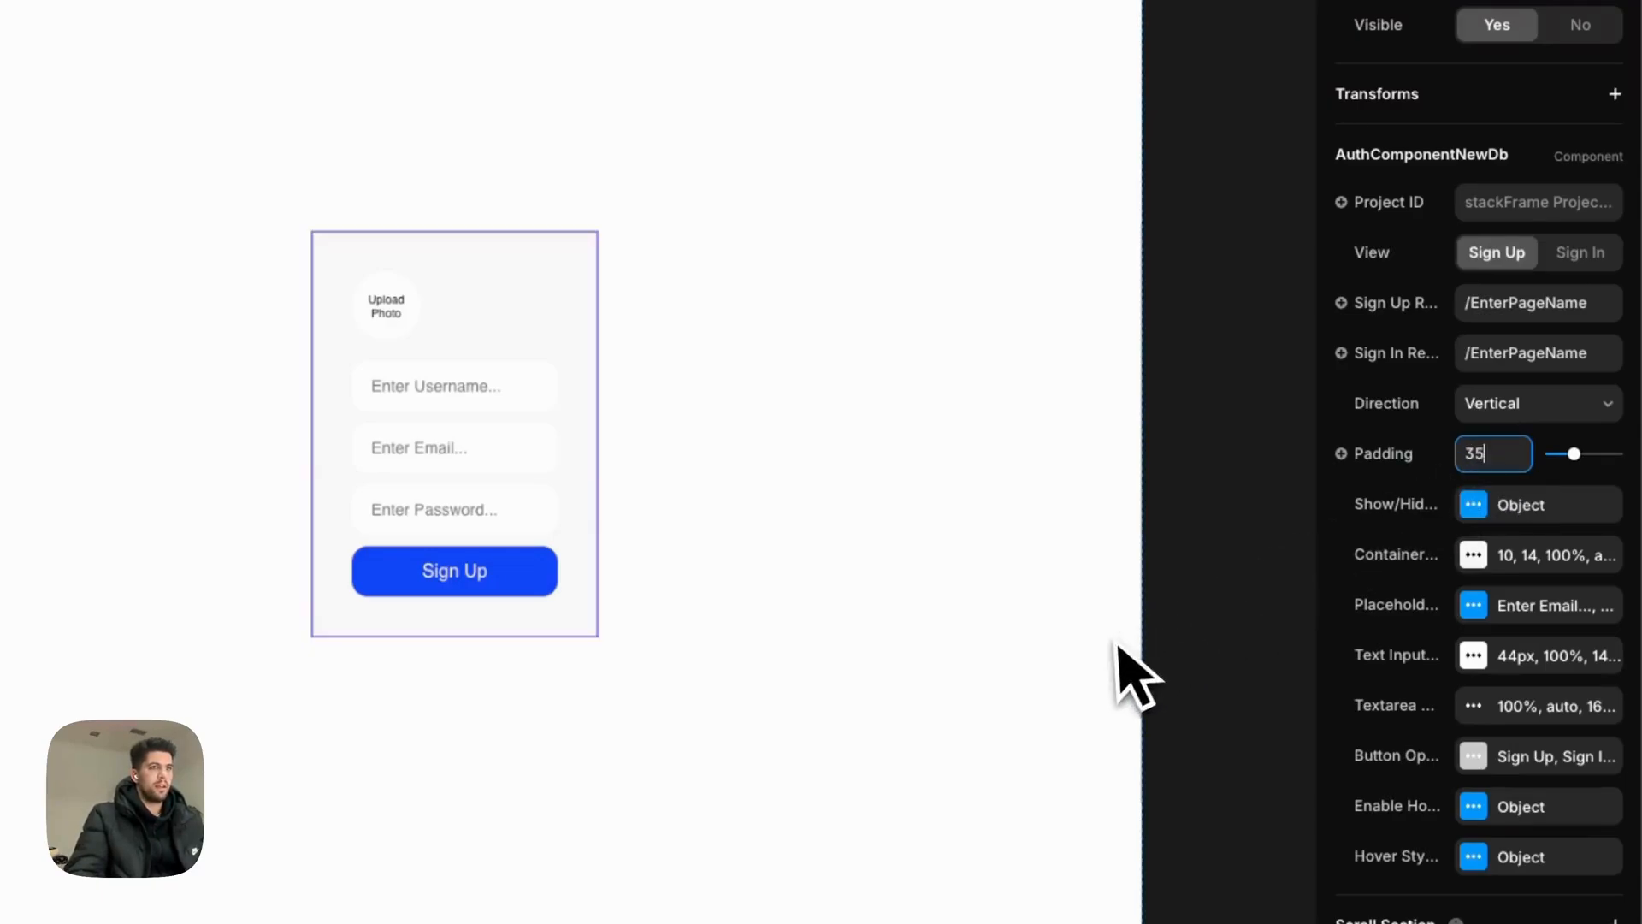
left_click(1473, 504)
left_click(1475, 513)
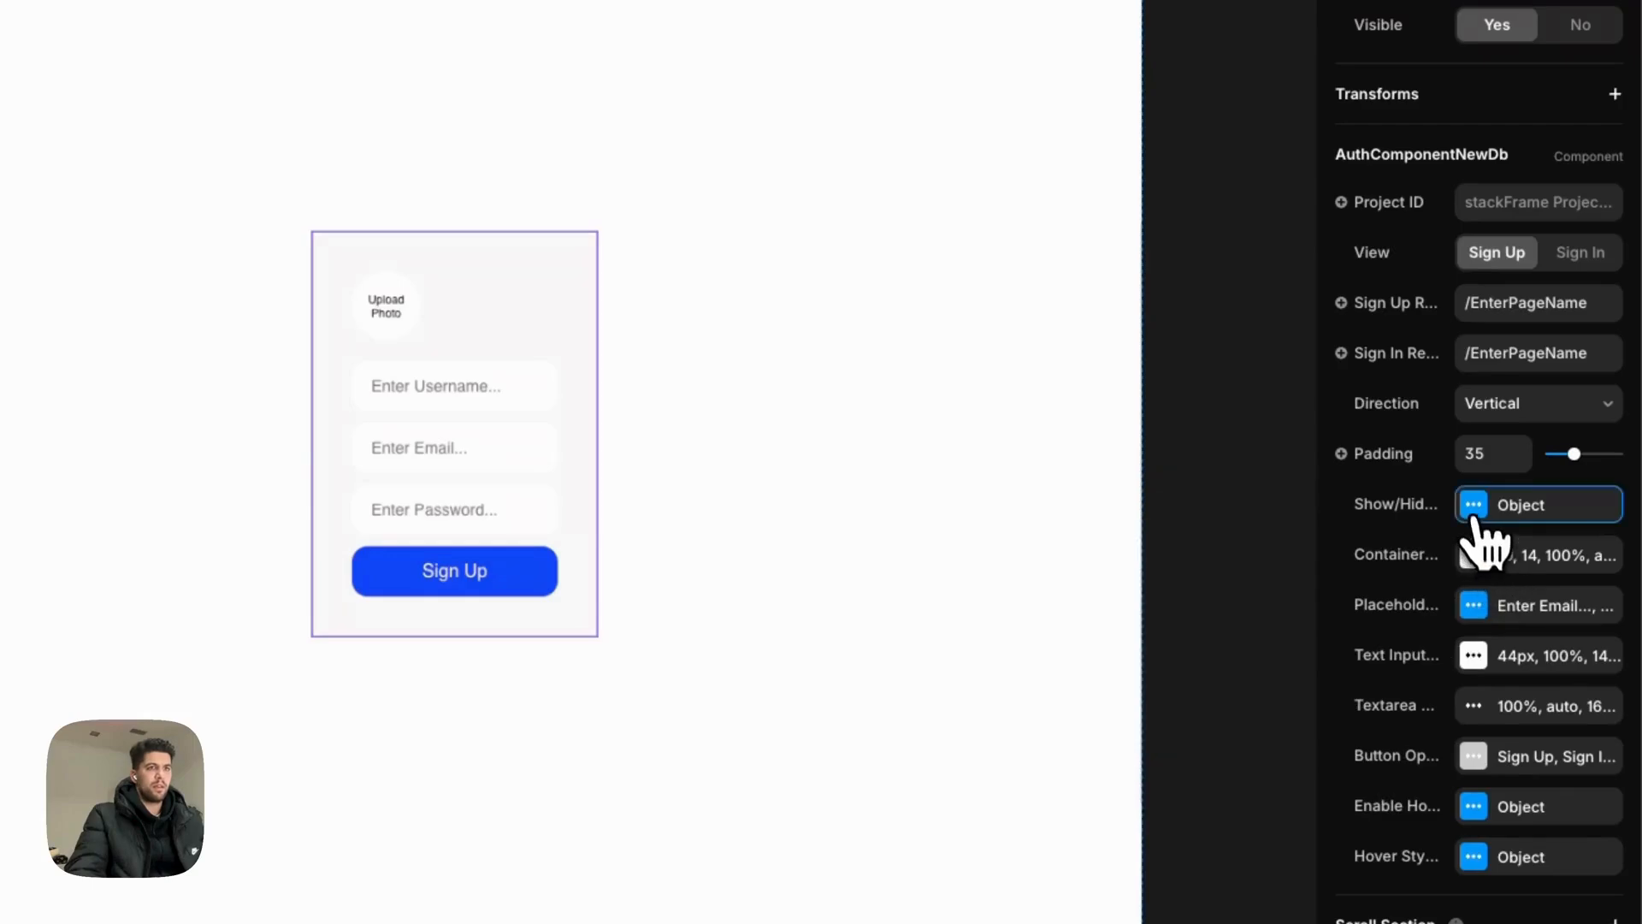
left_click(1474, 556)
double_click(1143, 674)
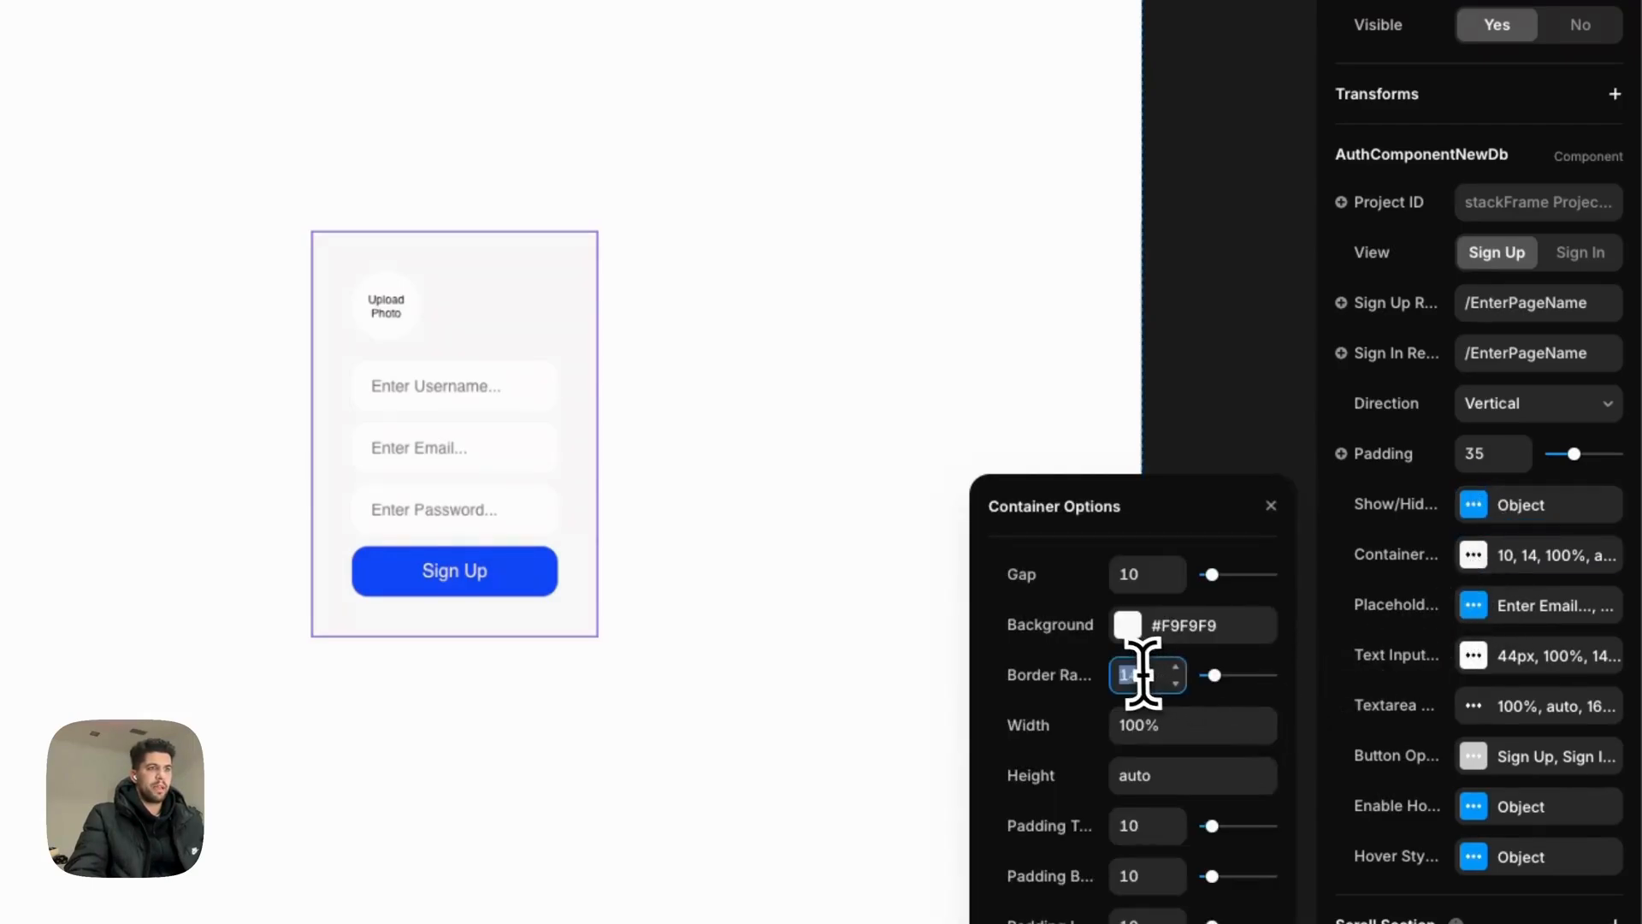
type("20")
left_click(907, 236)
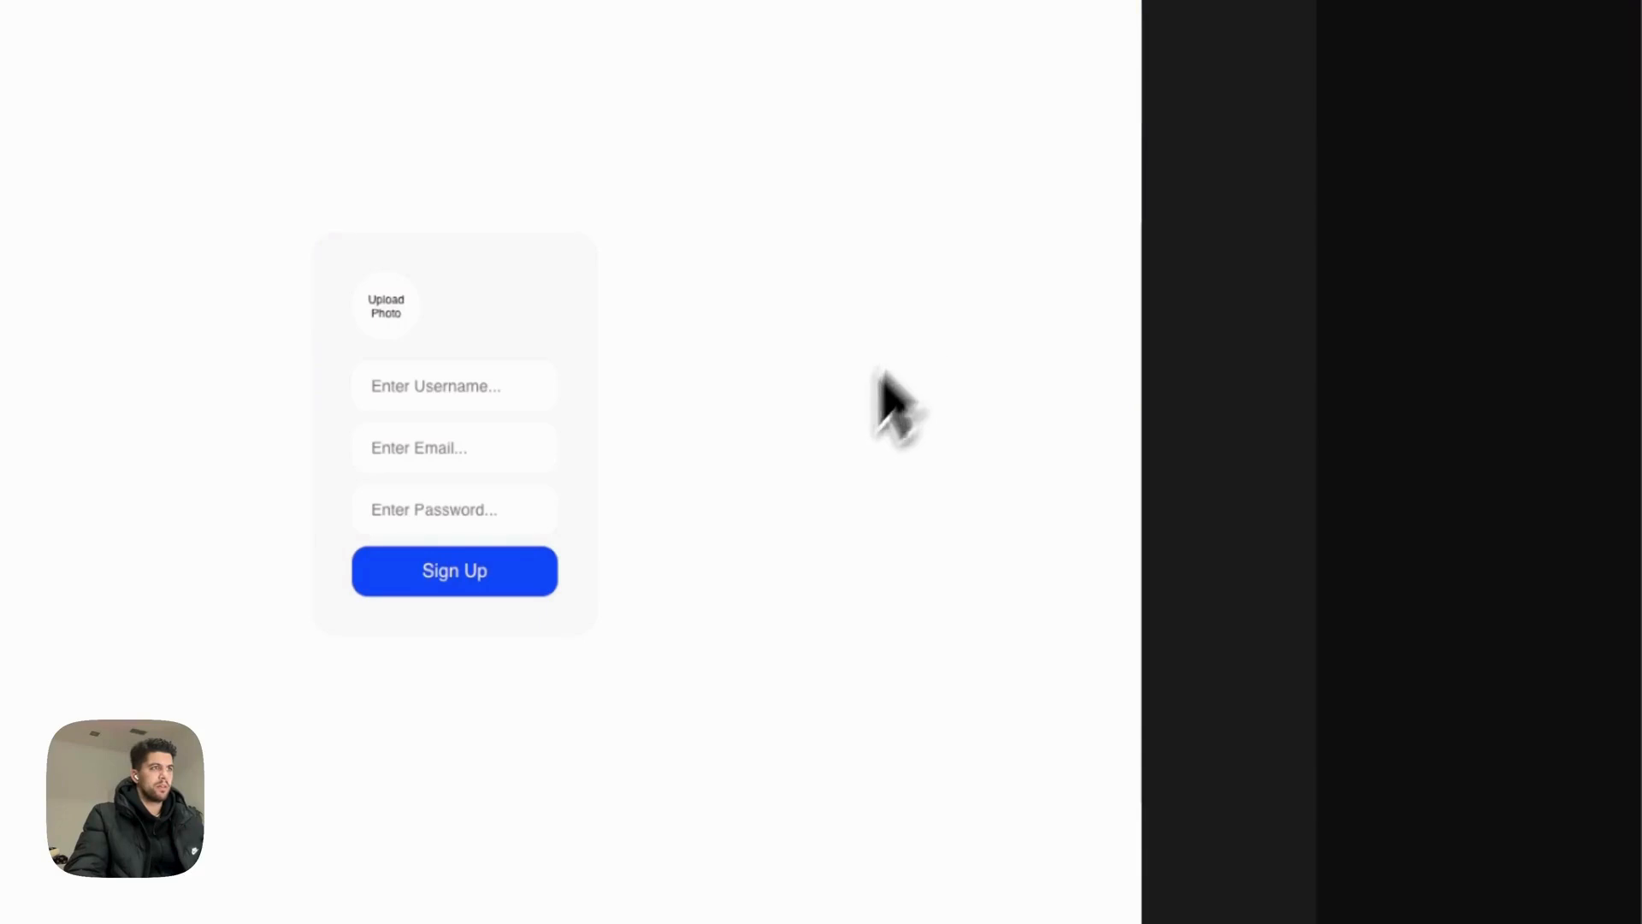
left_click(599, 325)
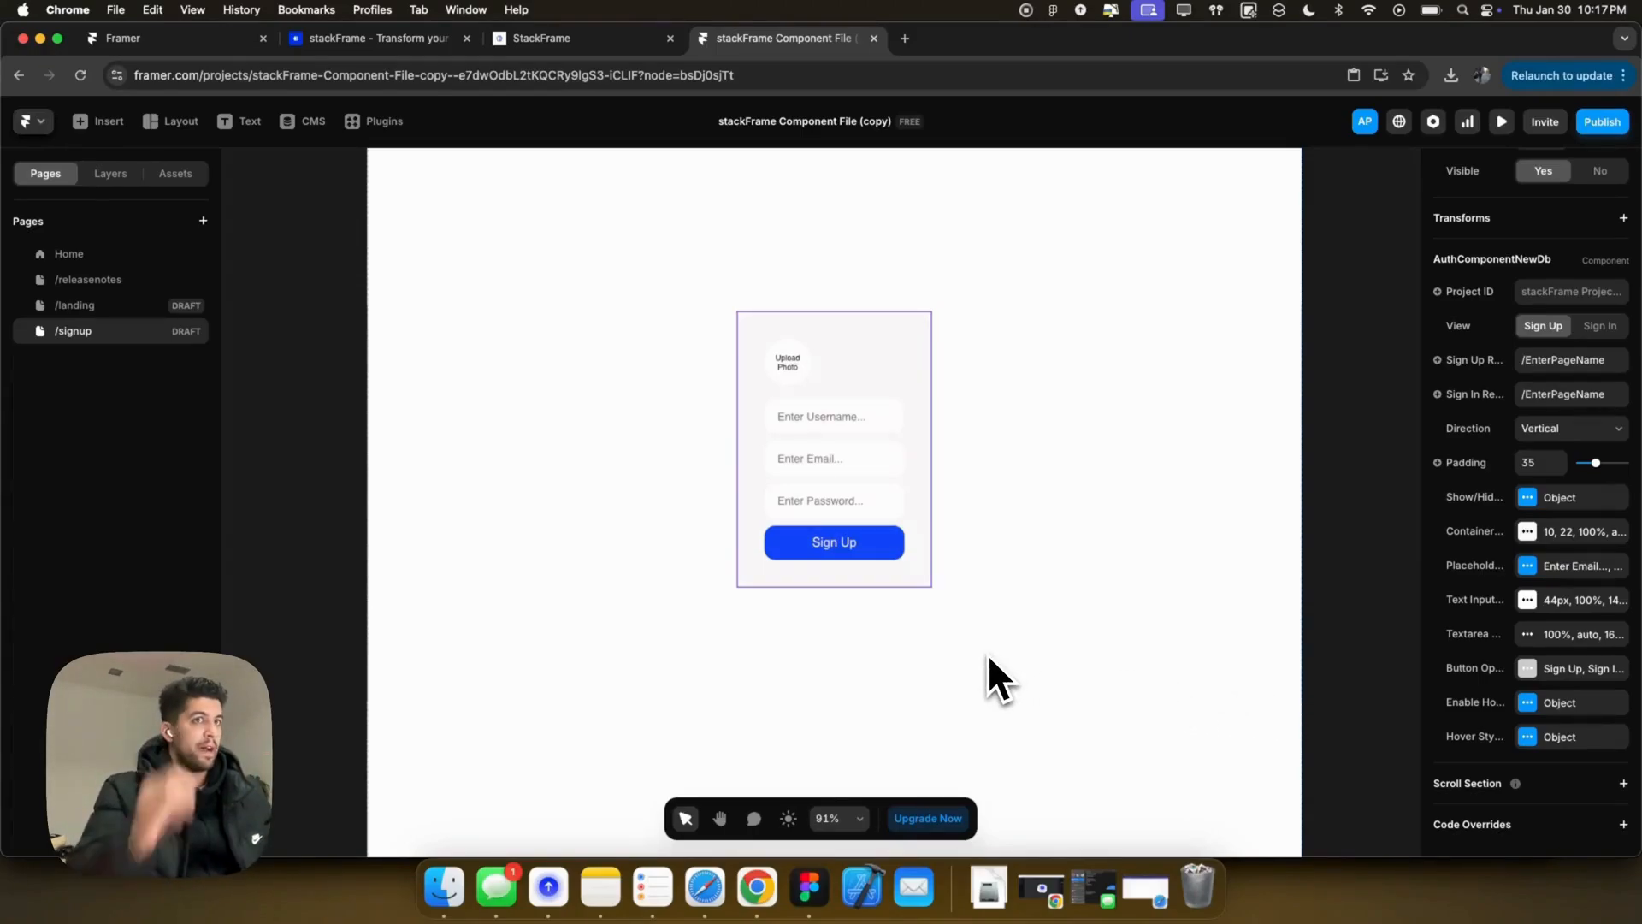
scroll(1596, 466, "up", 5)
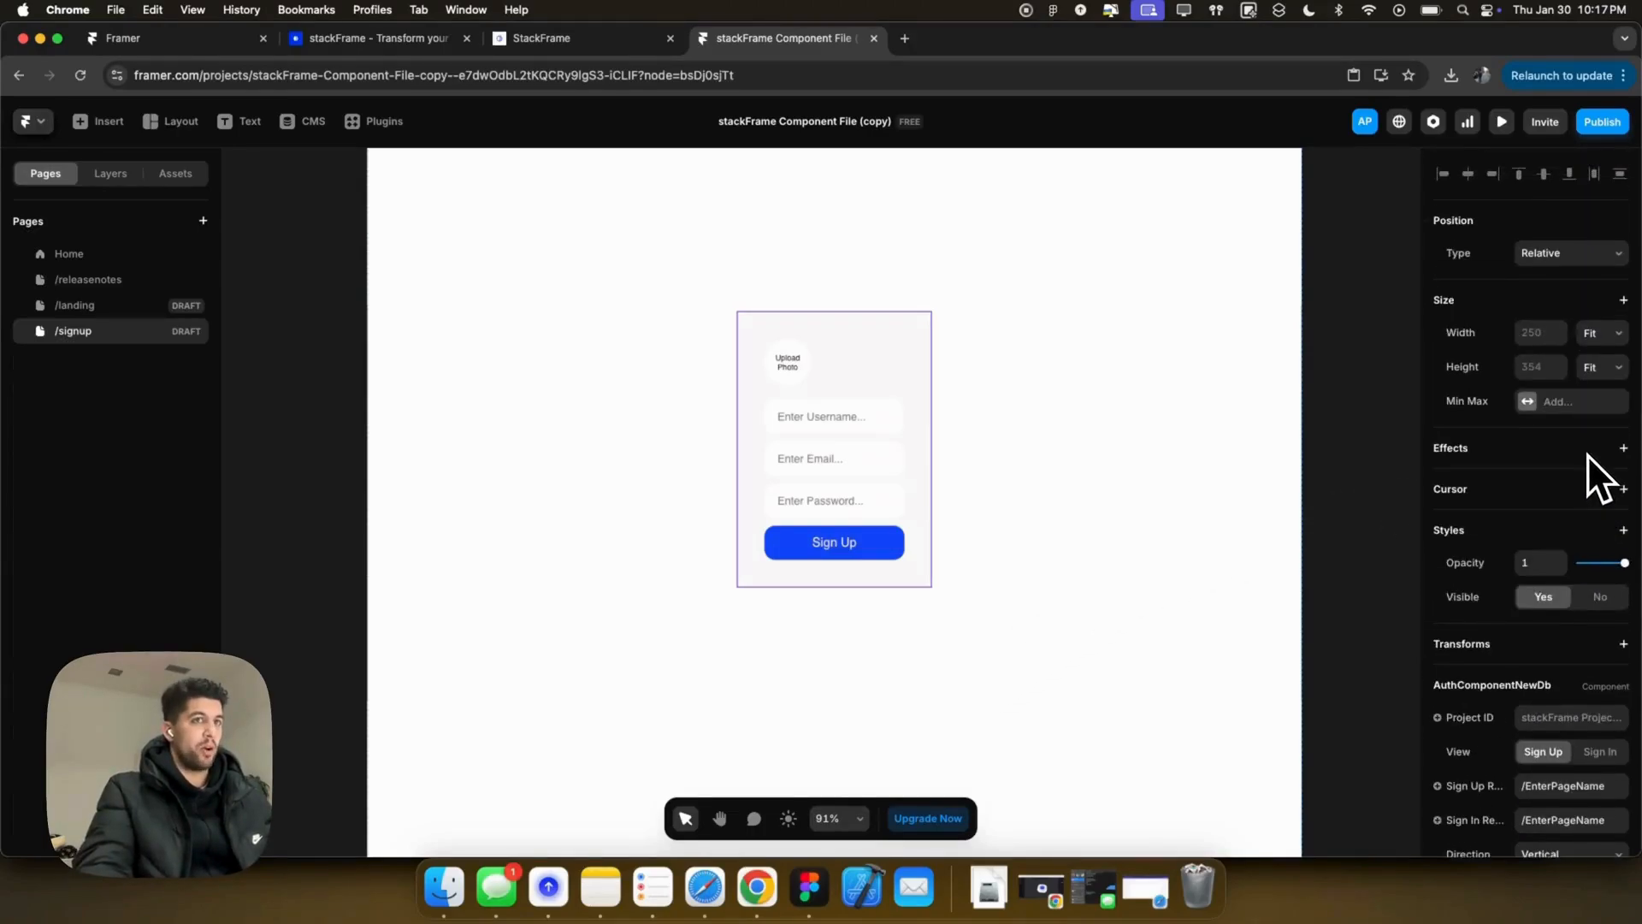
Step: Wrap the sign-up component in a frame and size the component to 100% width and height
right_click(927, 400)
left_click(975, 783)
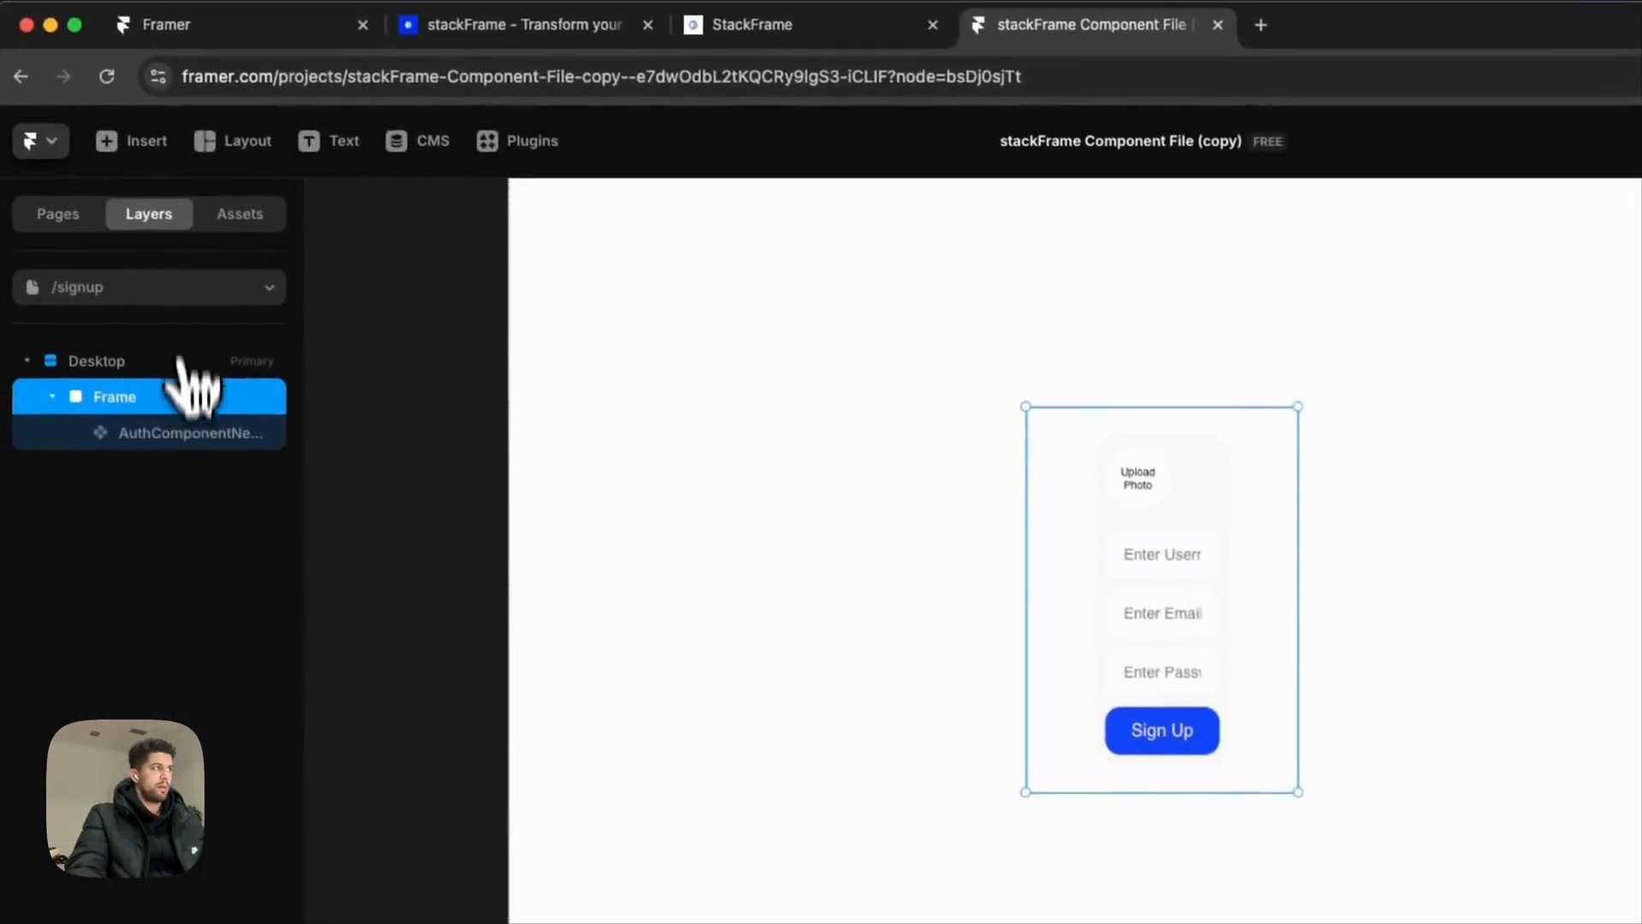
left_click(210, 435)
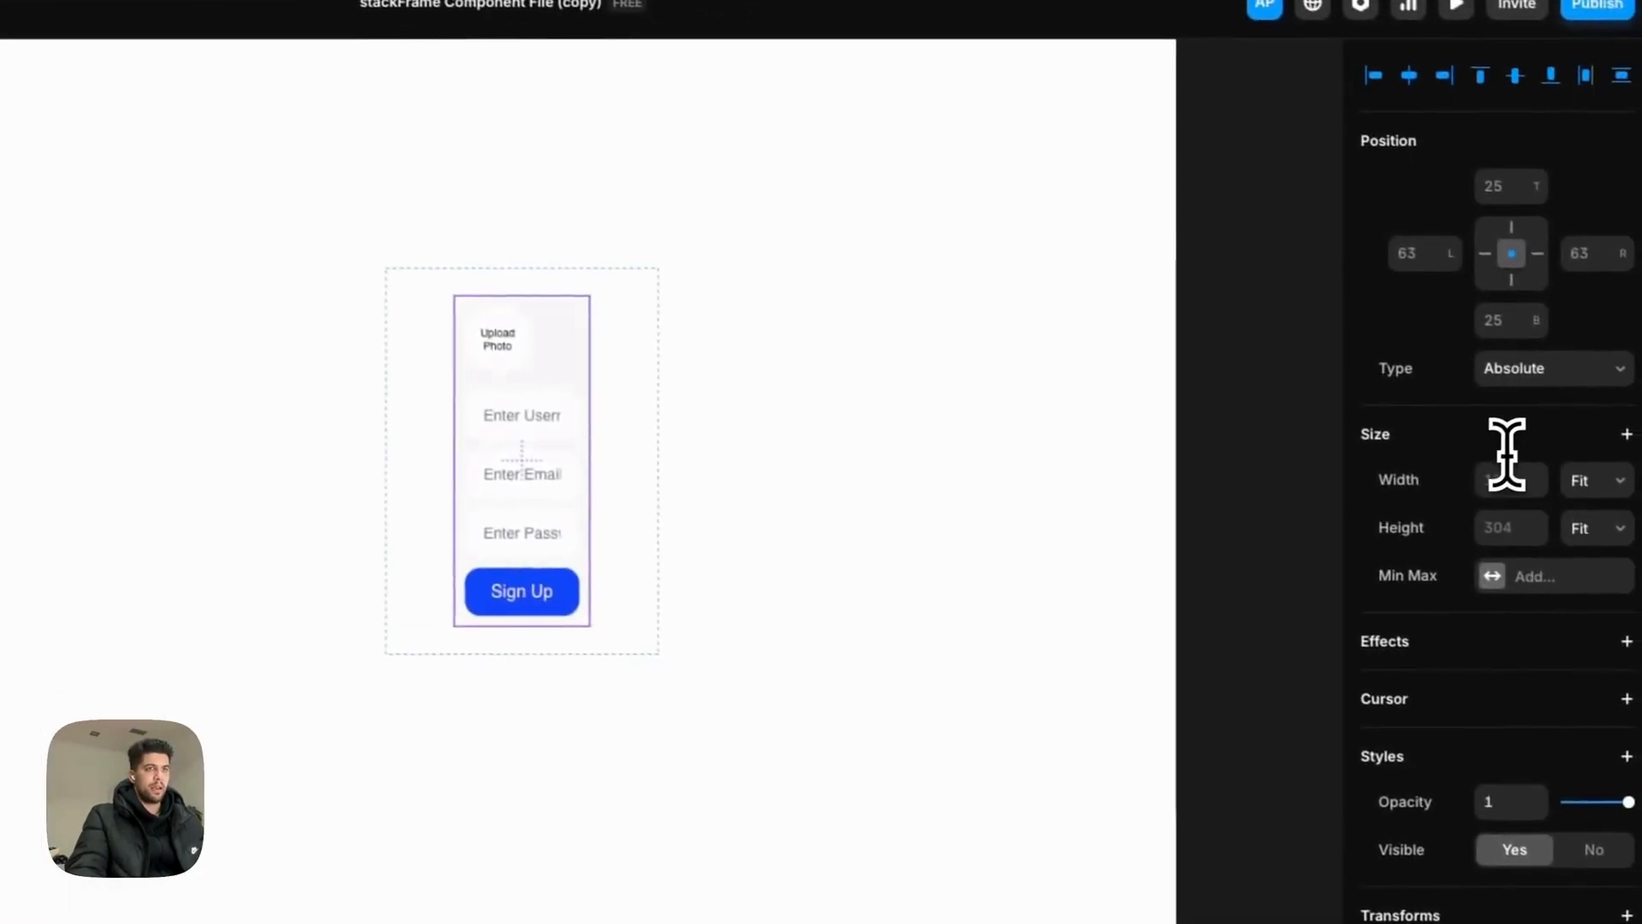
left_click(1504, 464)
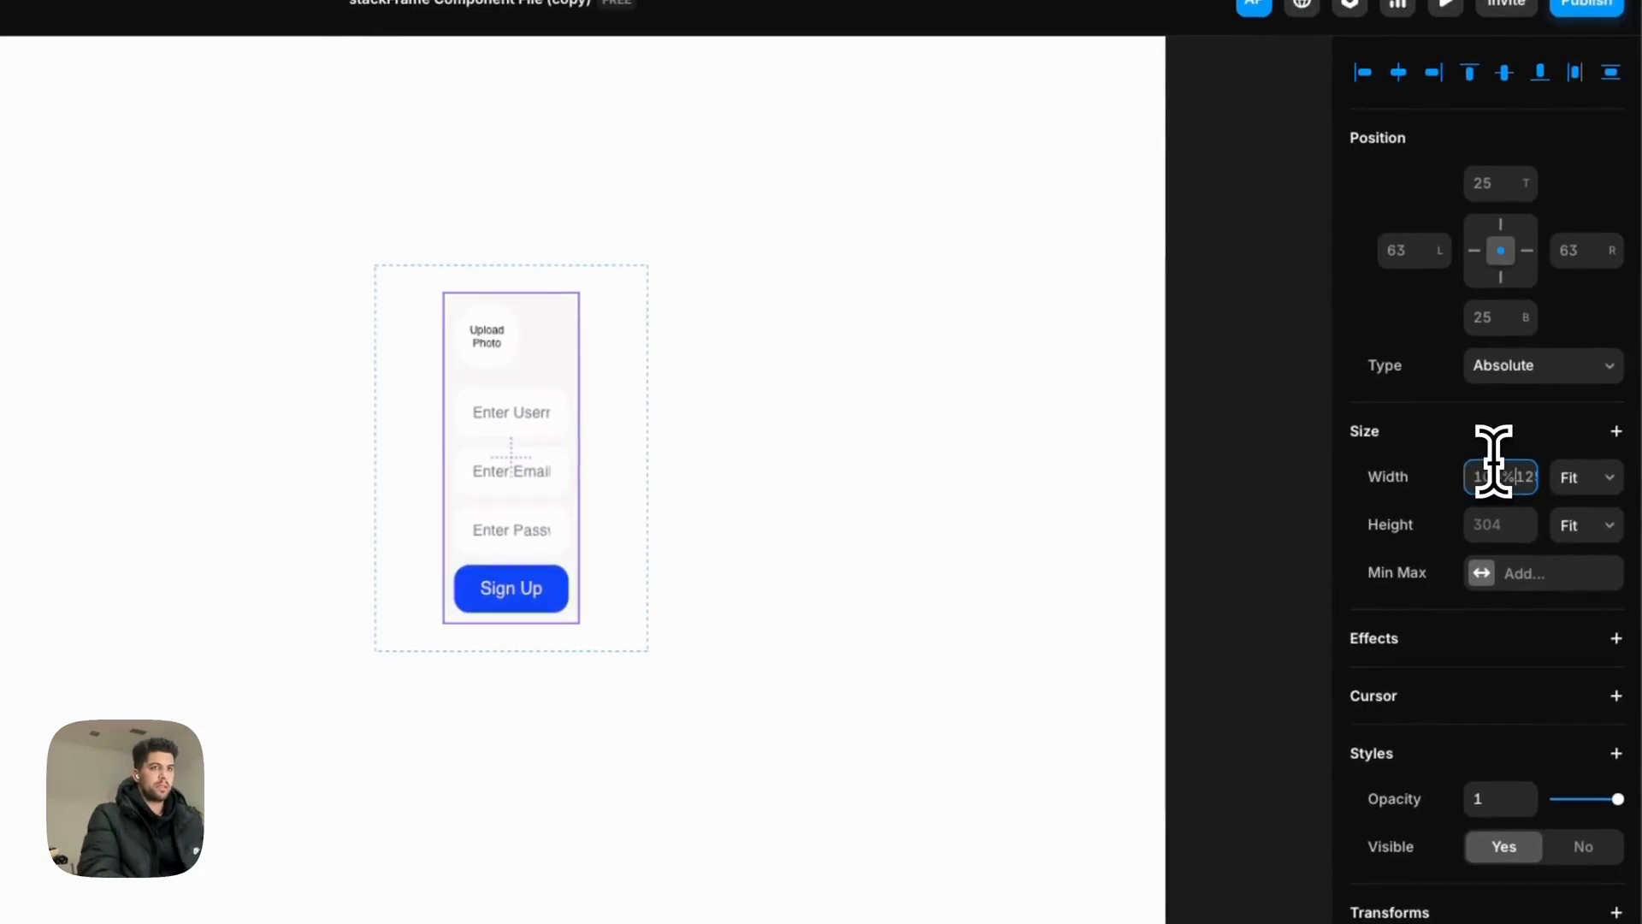
type("%")
key("Return")
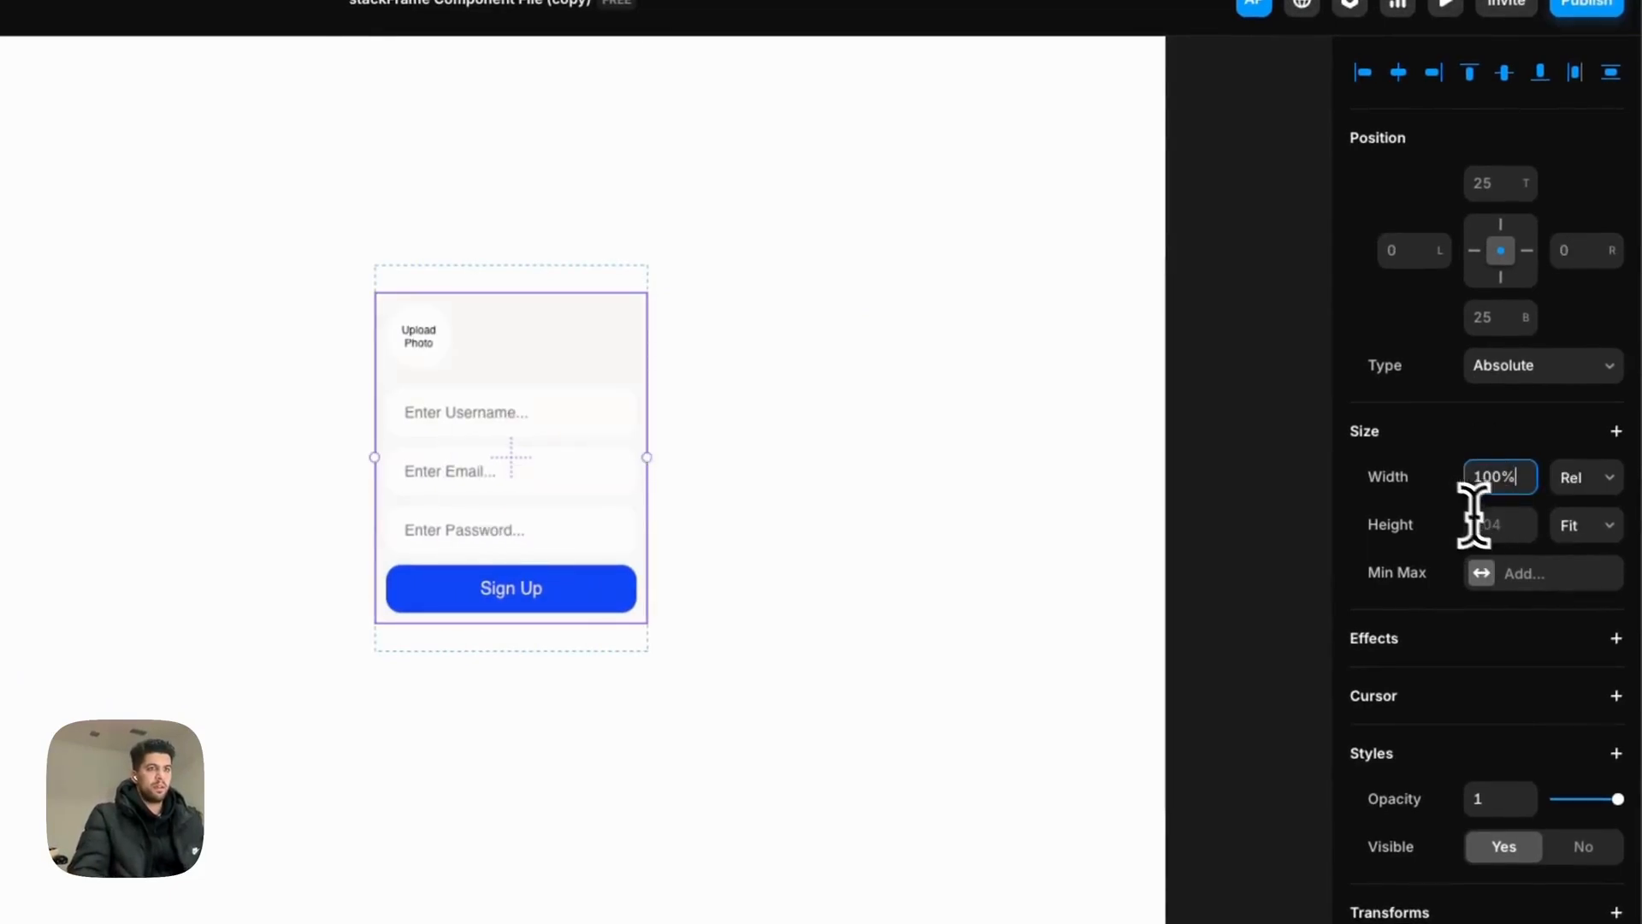
left_click(1497, 525)
type("100%")
key("Return")
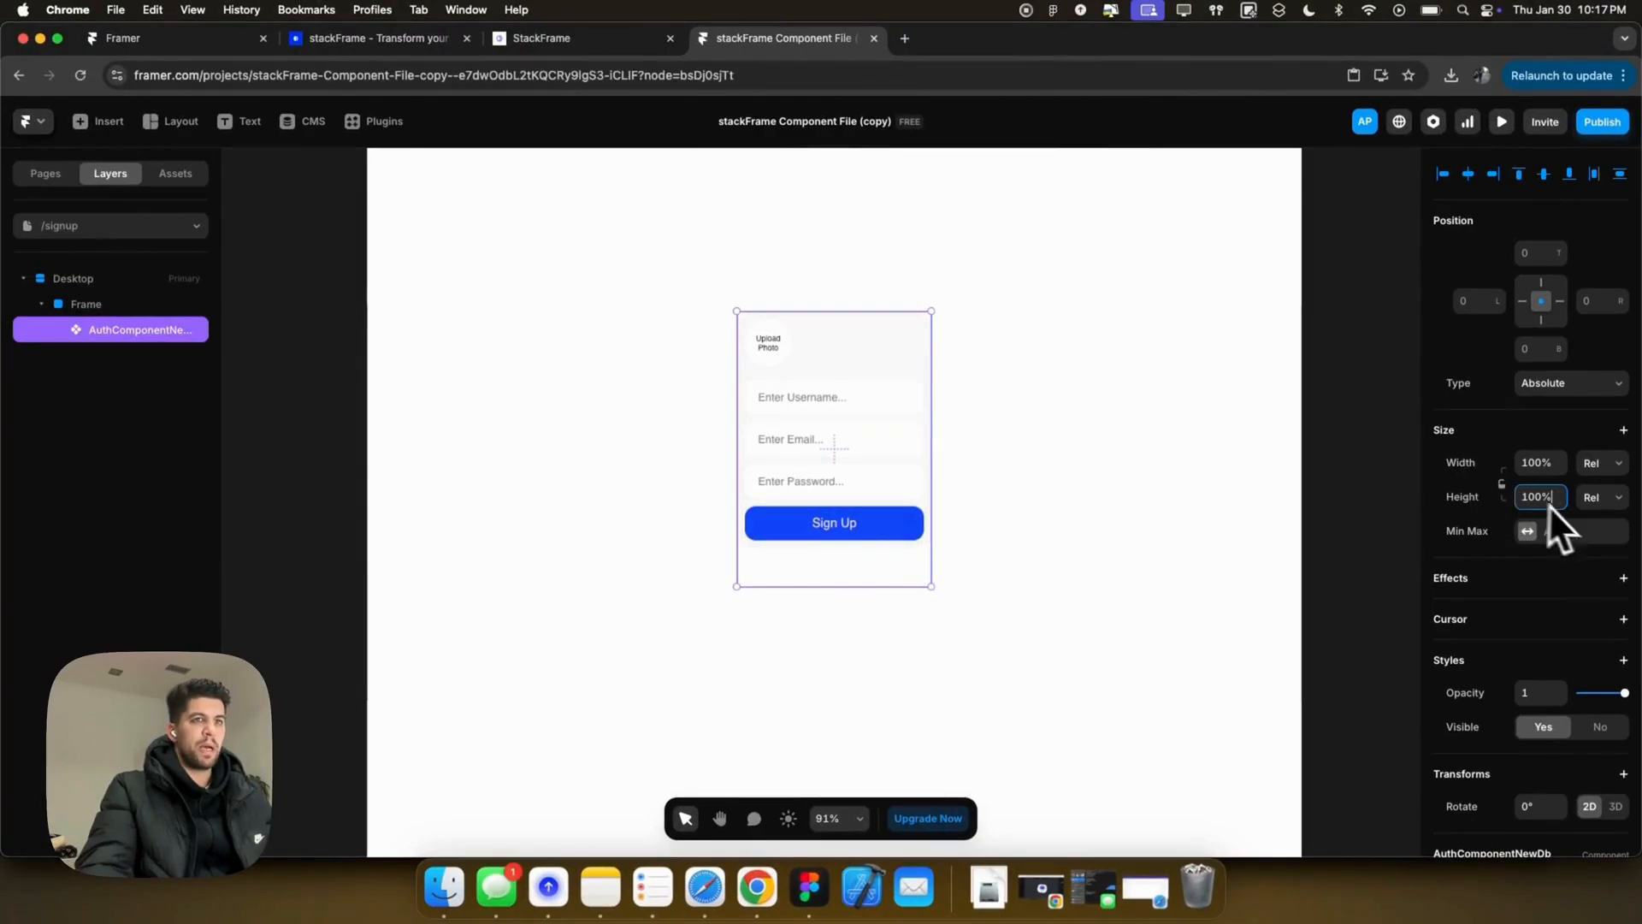
Step: Set the Container Options height to 100% instead of auto
scroll(1500, 501, "down", 10)
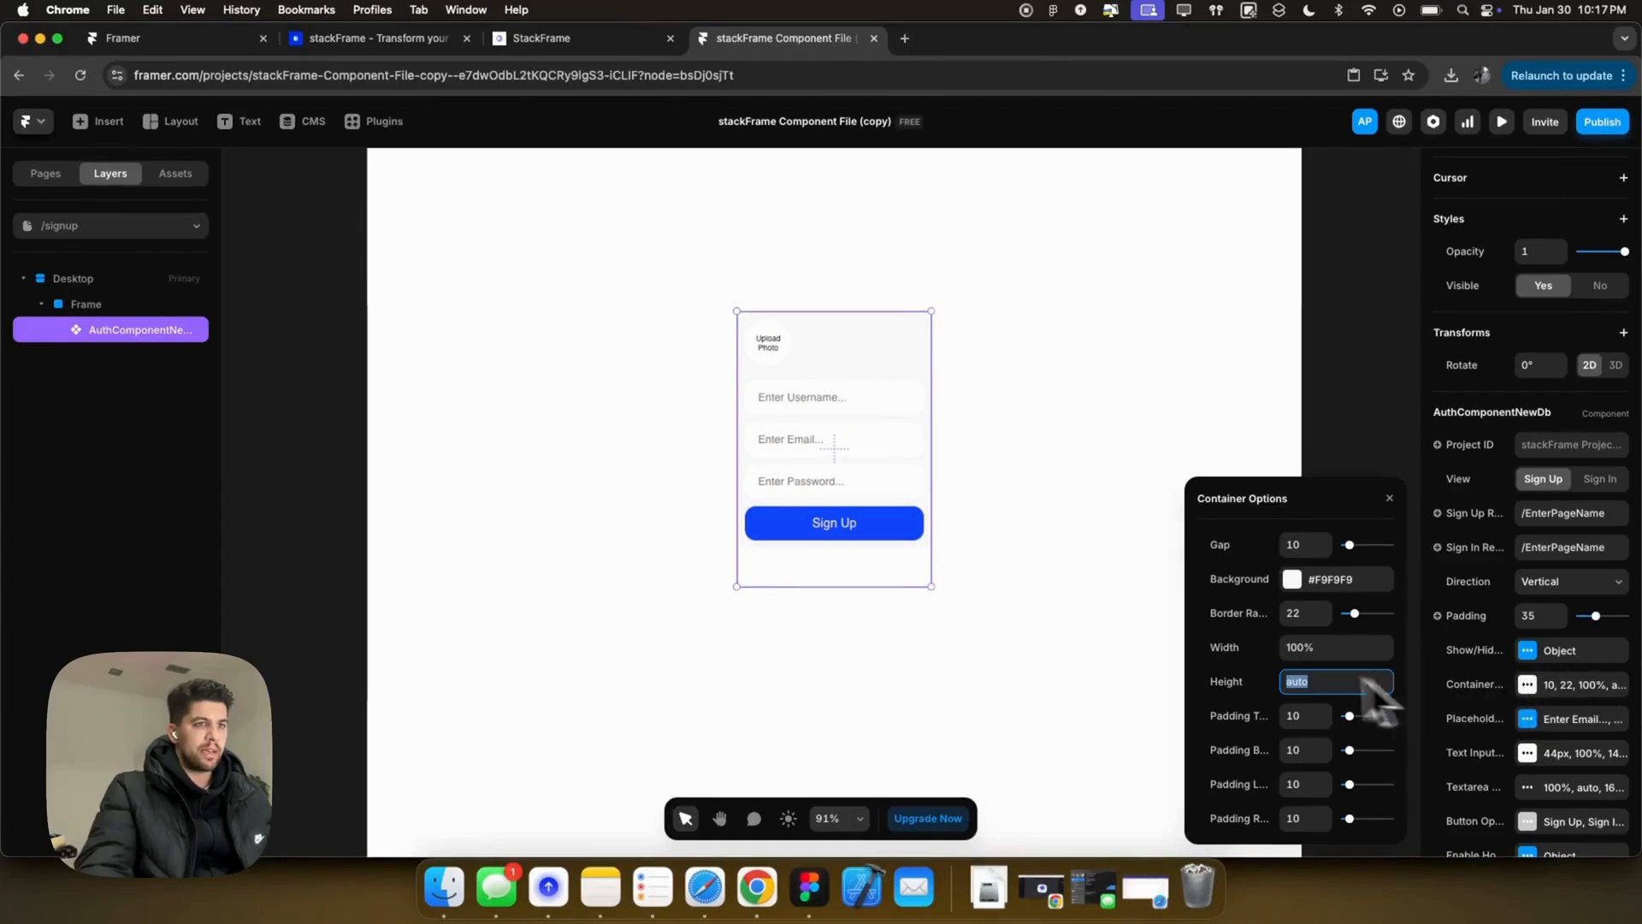
left_click_drag(1418, 636, 1304, 636)
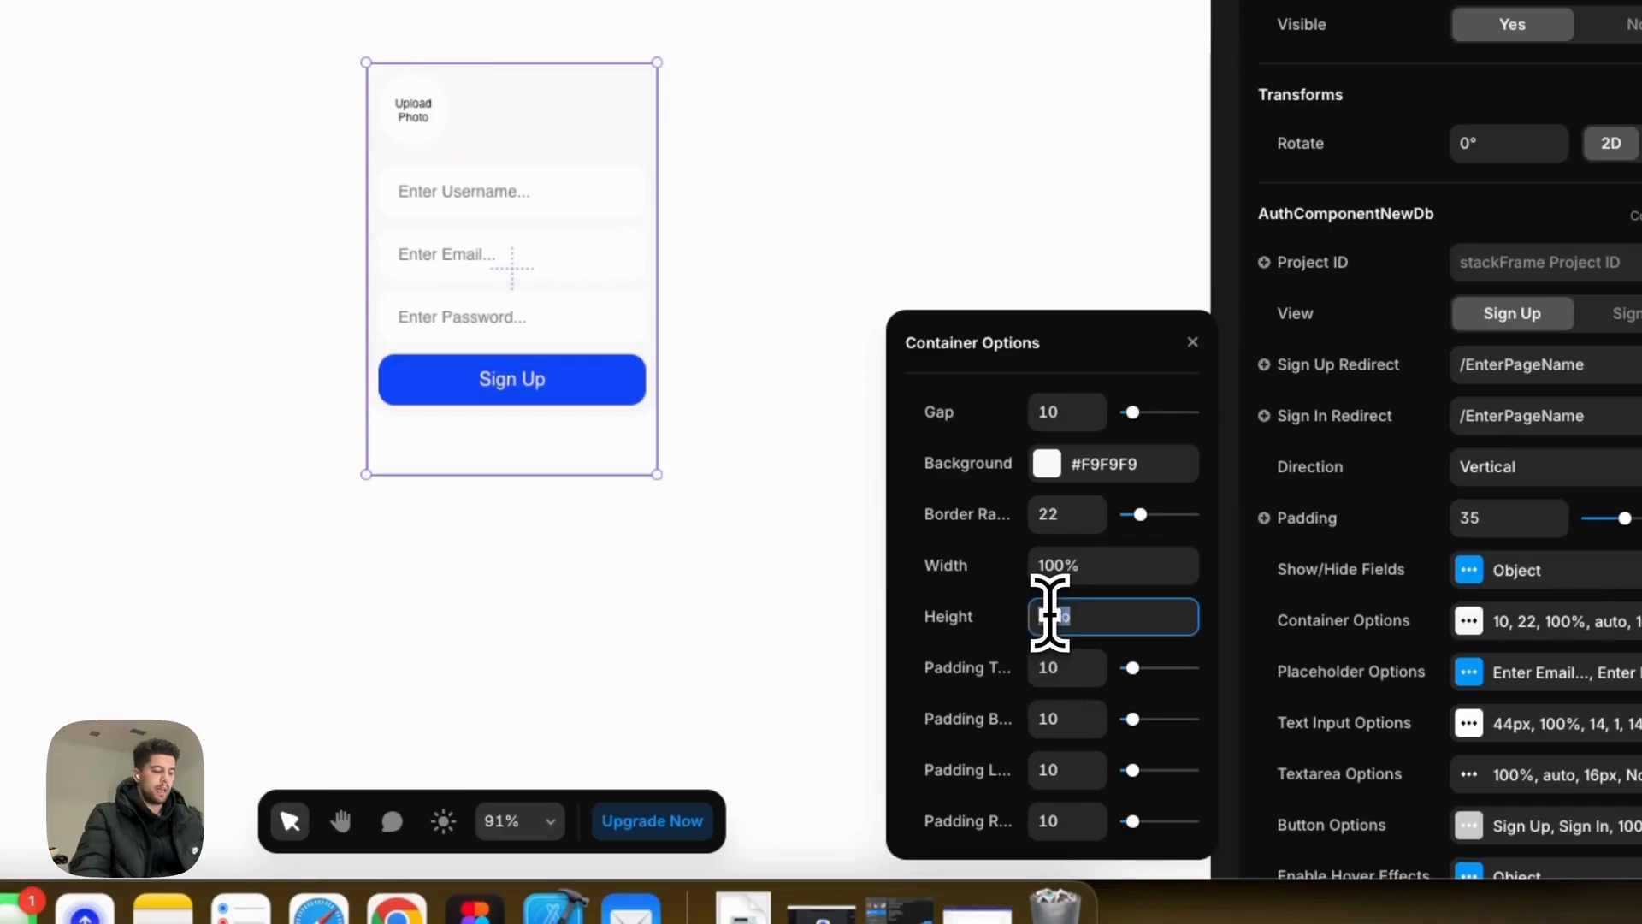
type("100%")
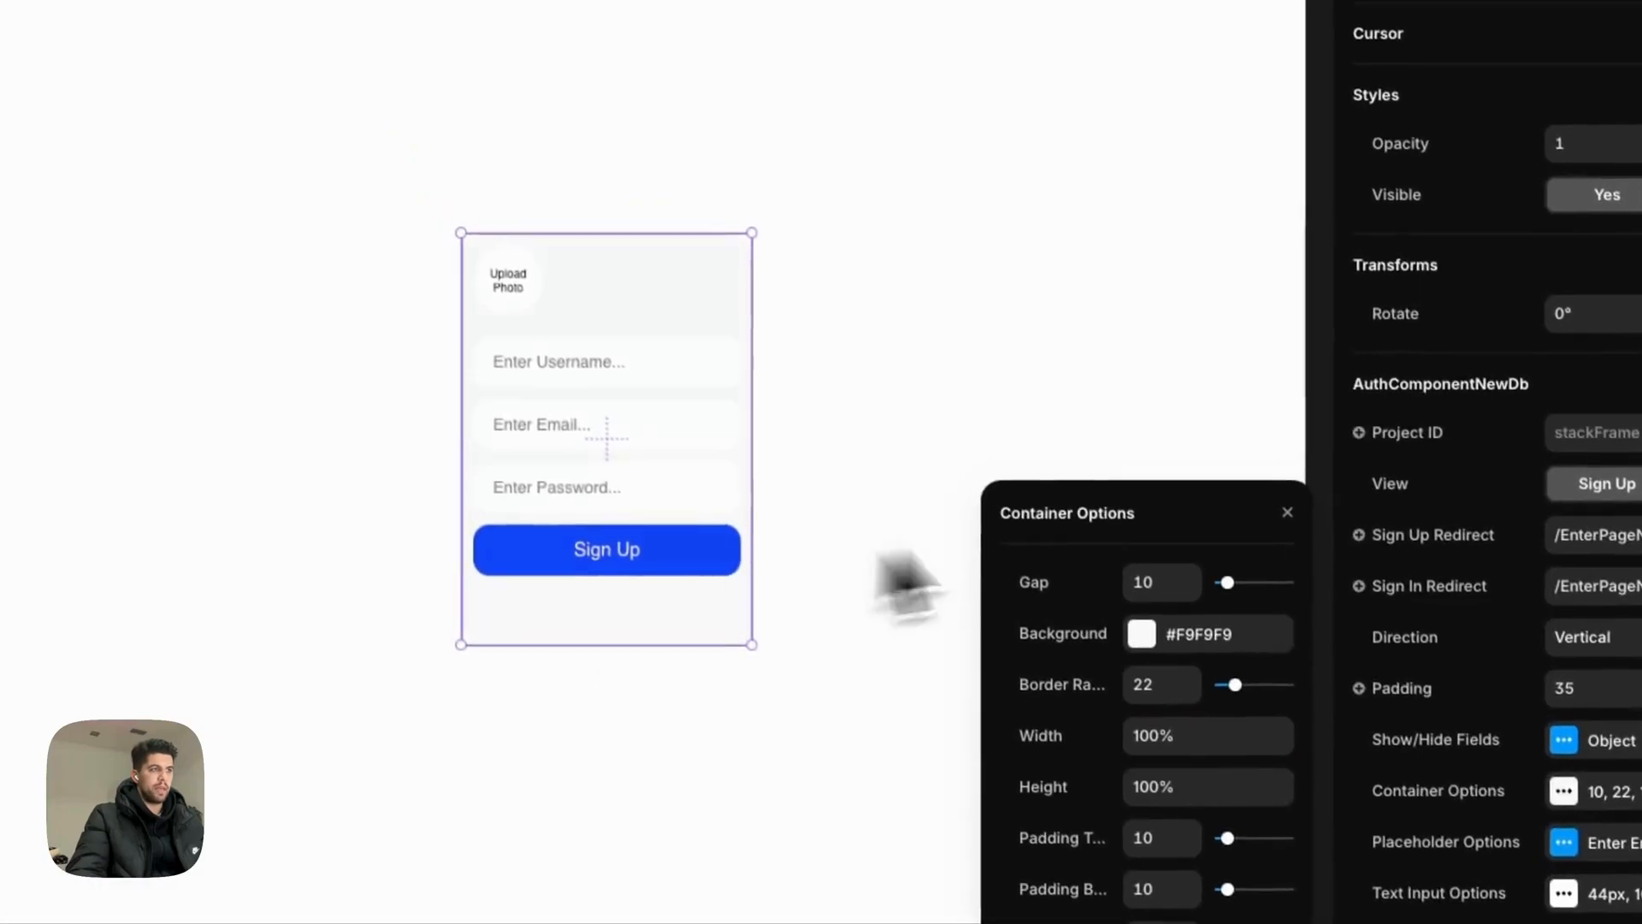
left_click(1192, 341)
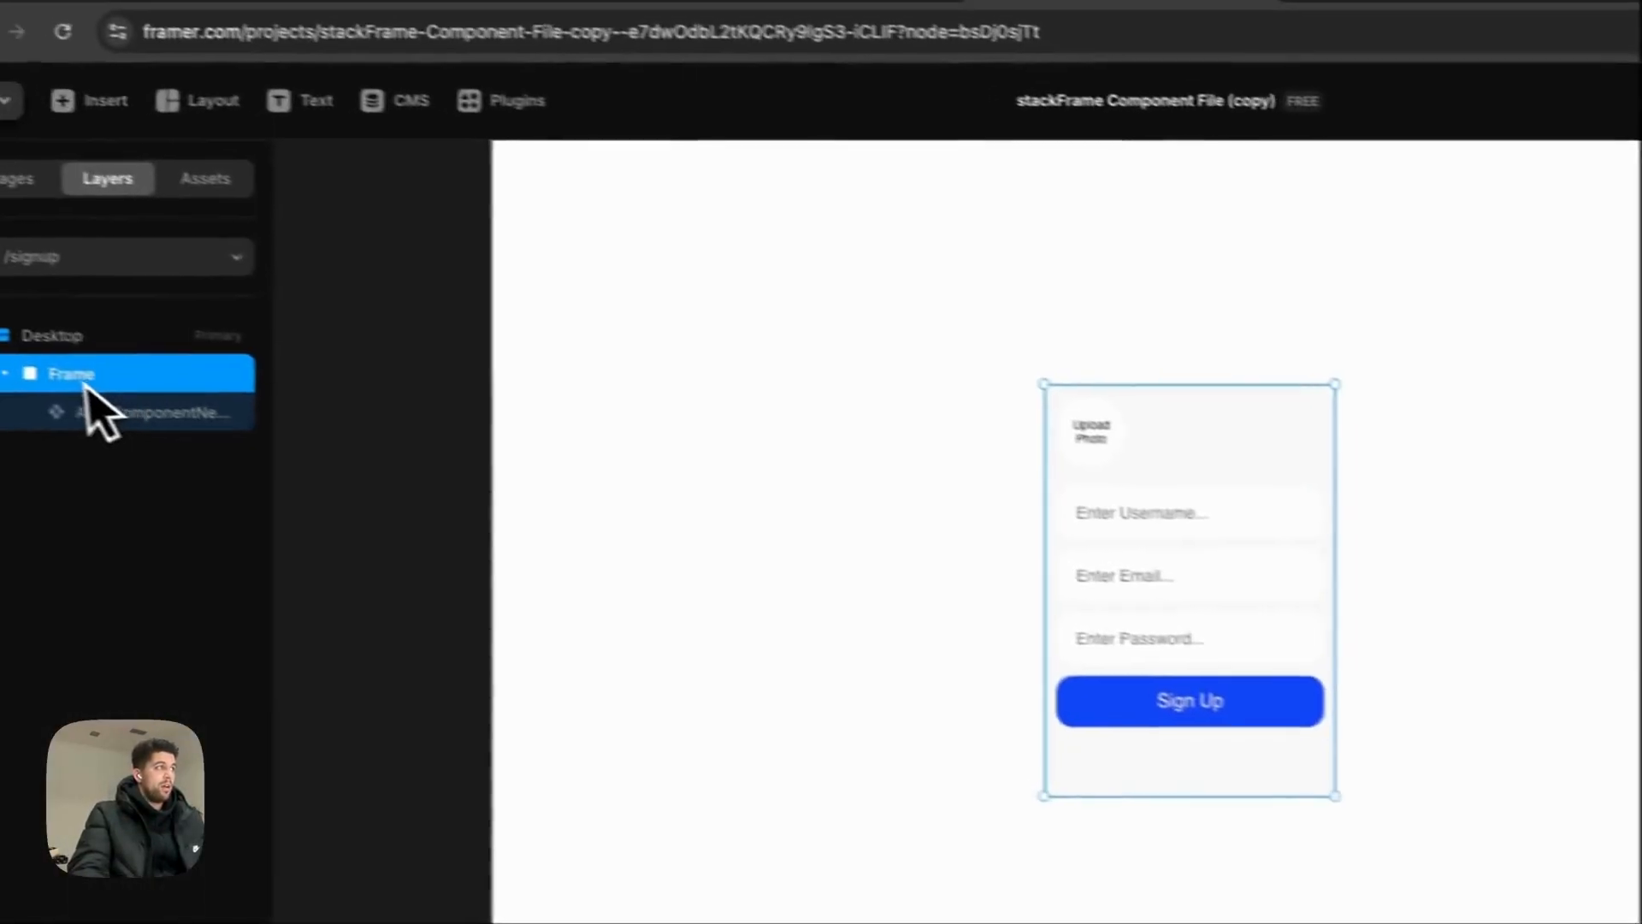
Step: Rename the wrapper frame 'Container - Auth Component' and add a solid 1px #222222 border
double_click(137, 389)
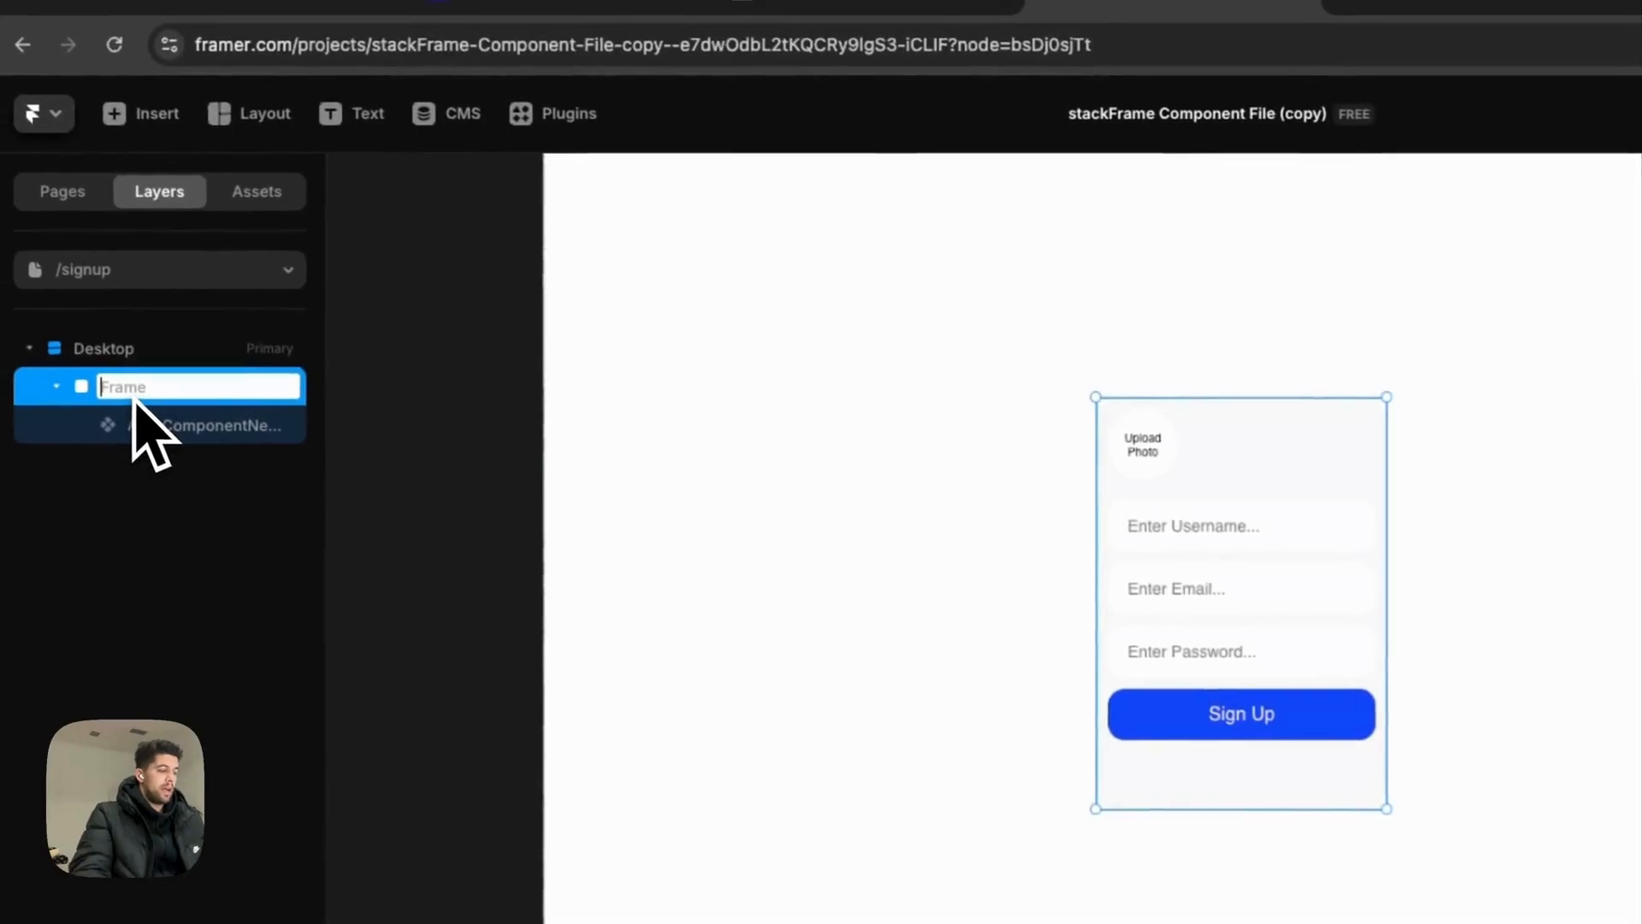
type("Auth")
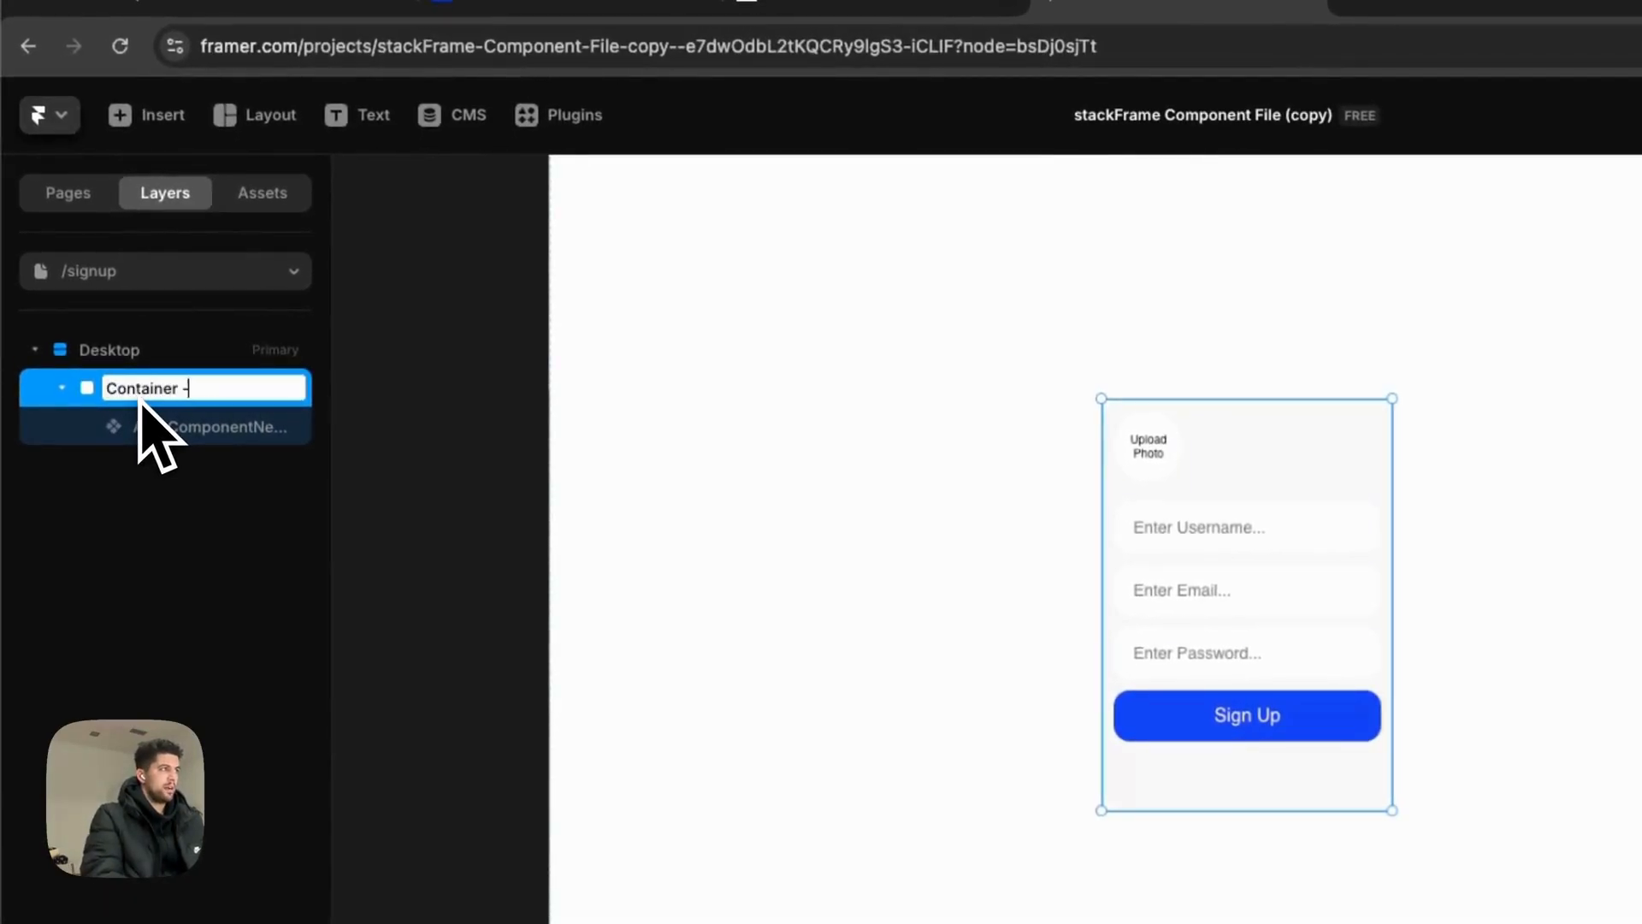
type(" Auth Component")
key("Return")
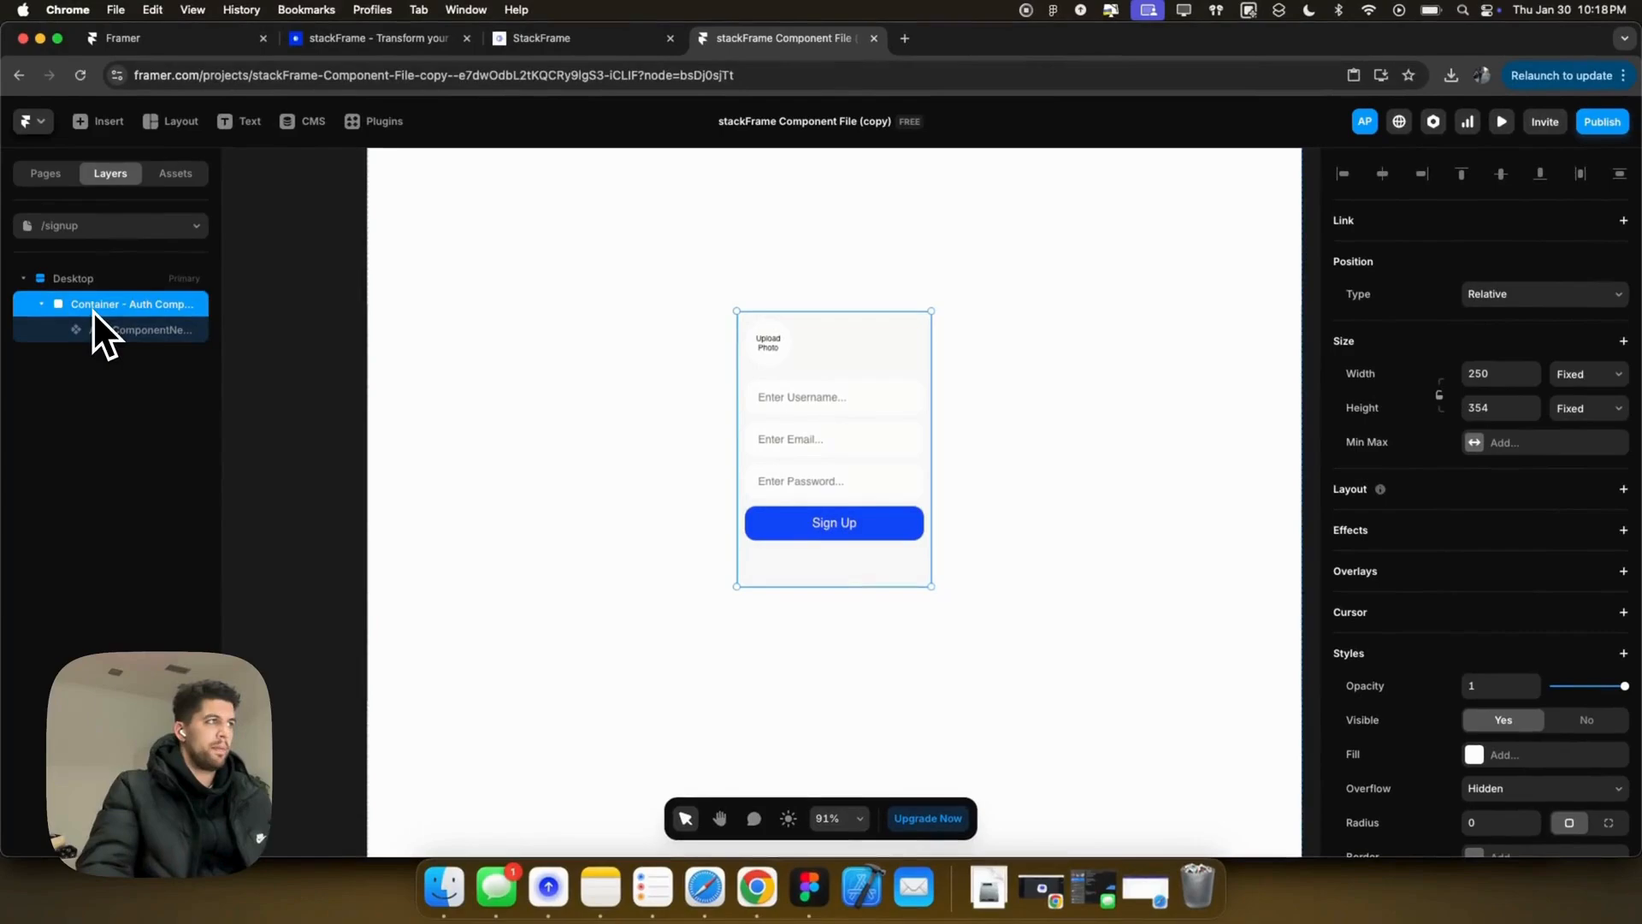
scroll(1454, 697, "down", 3)
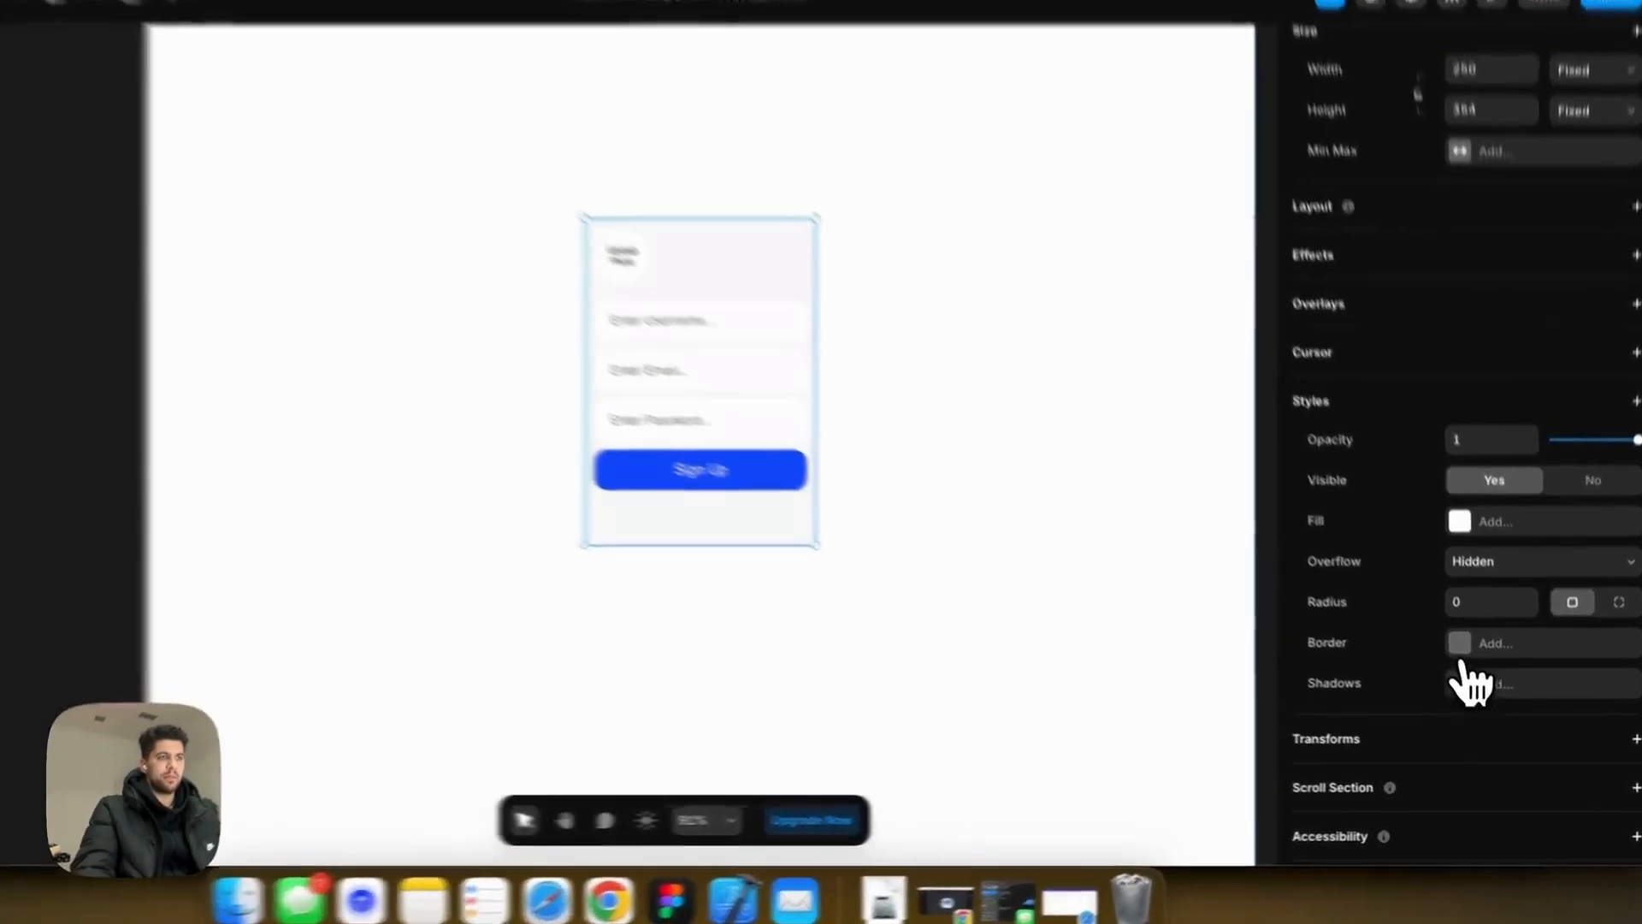
left_click(1464, 652)
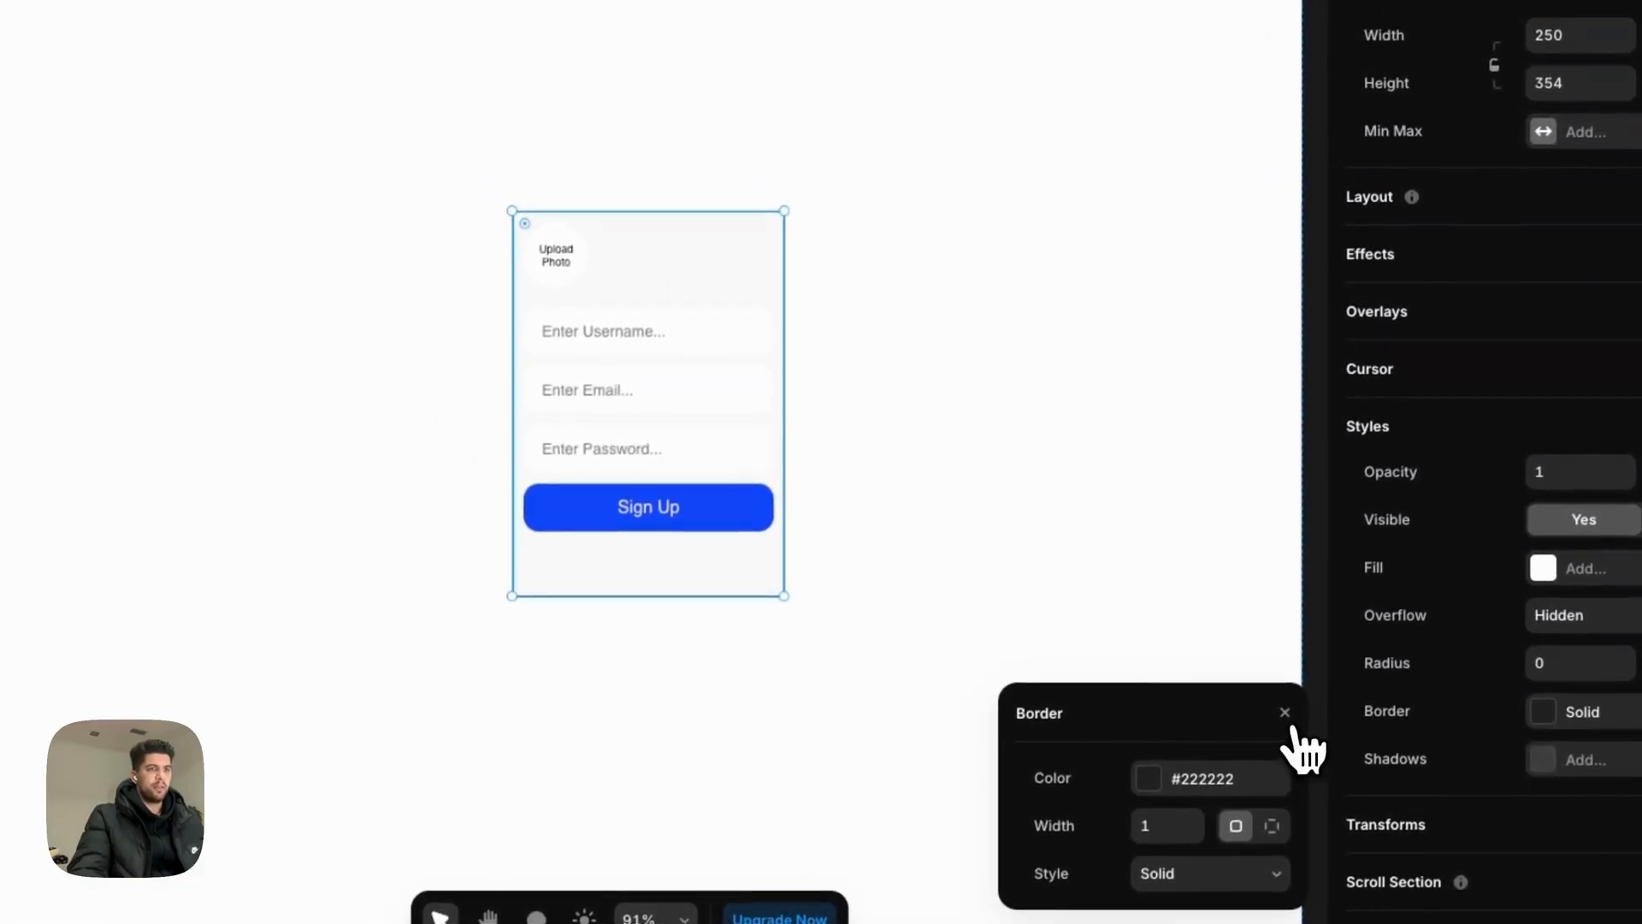
left_click(1285, 715)
left_click(1197, 585)
left_click(671, 291)
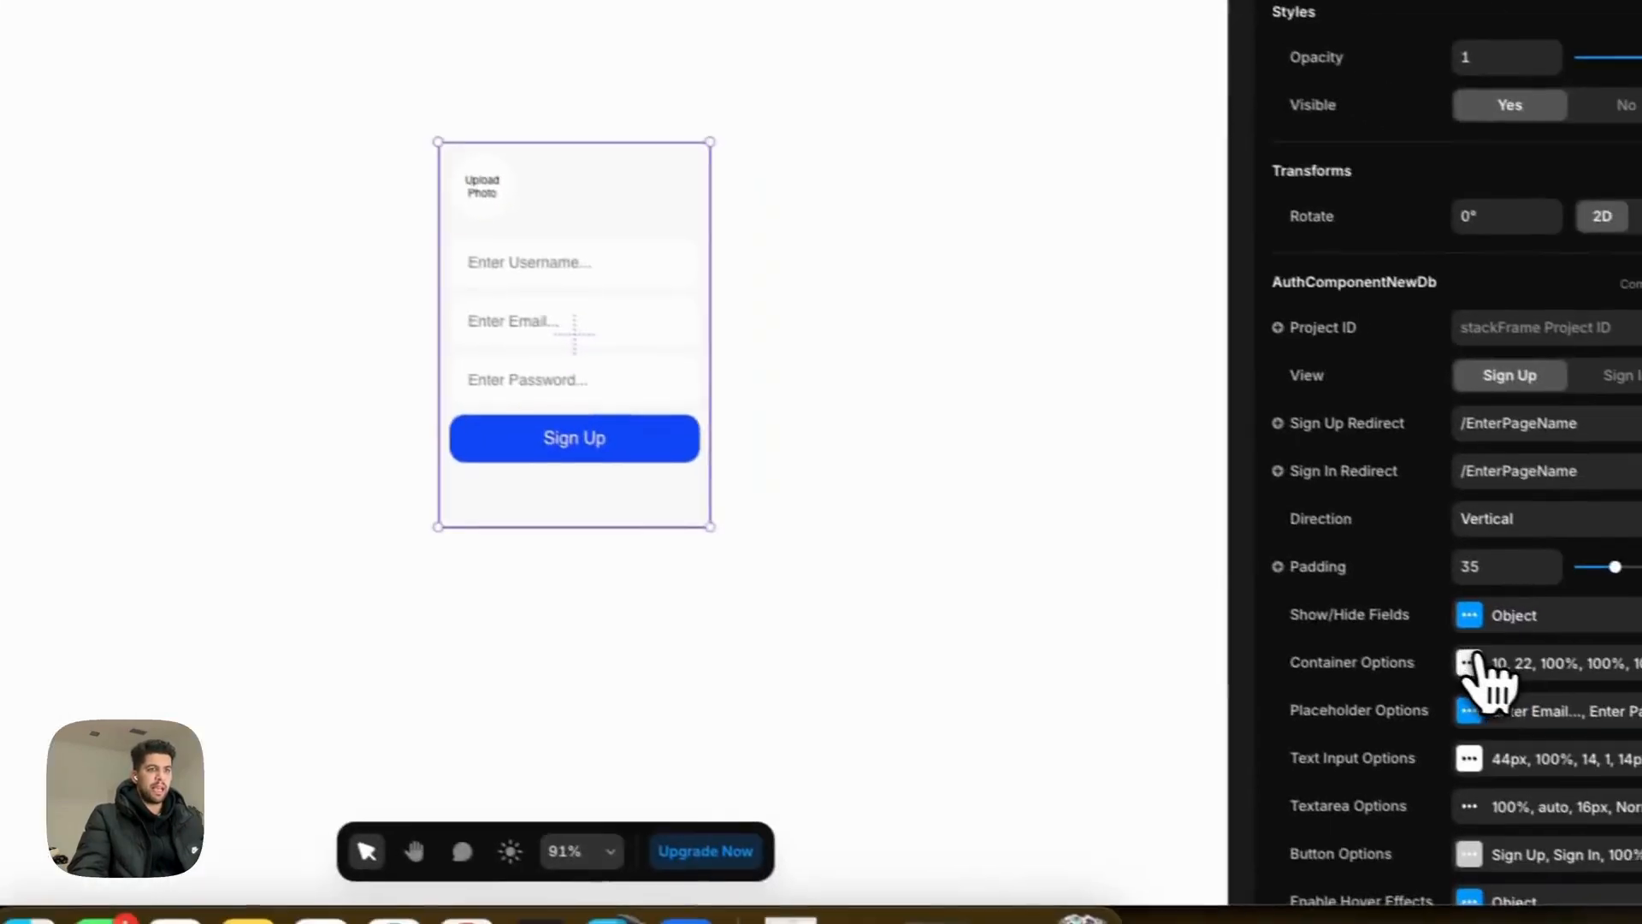
Step: Keep the card frame's corner radius at 22 and set its overflow to visible
left_click(1469, 662)
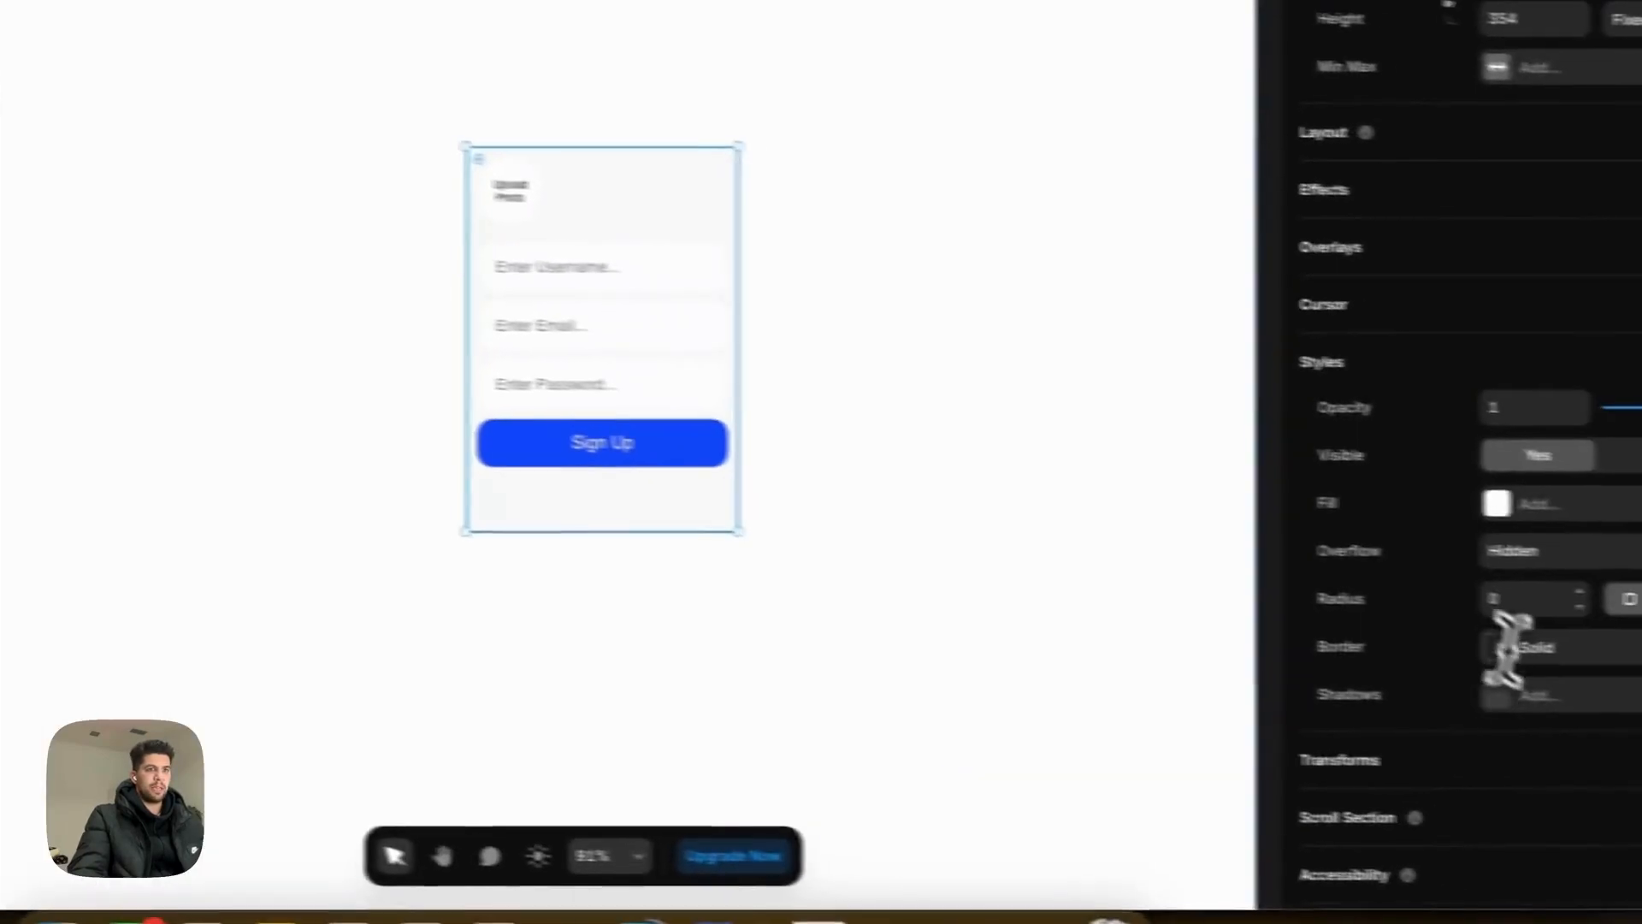
key("Tab")
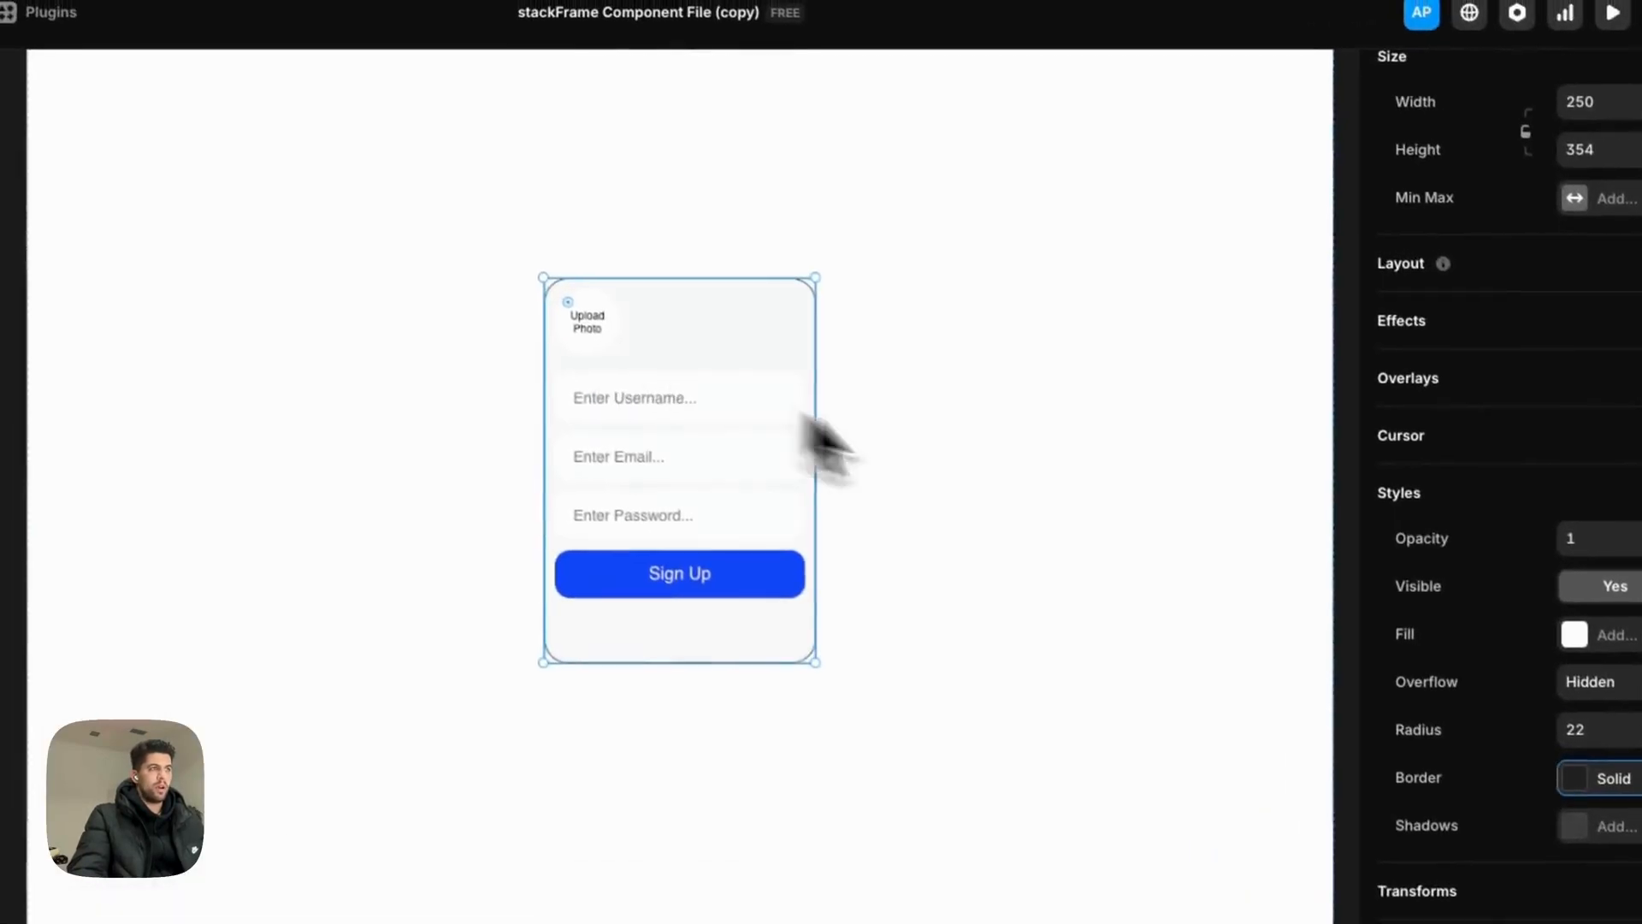
left_click(1516, 588)
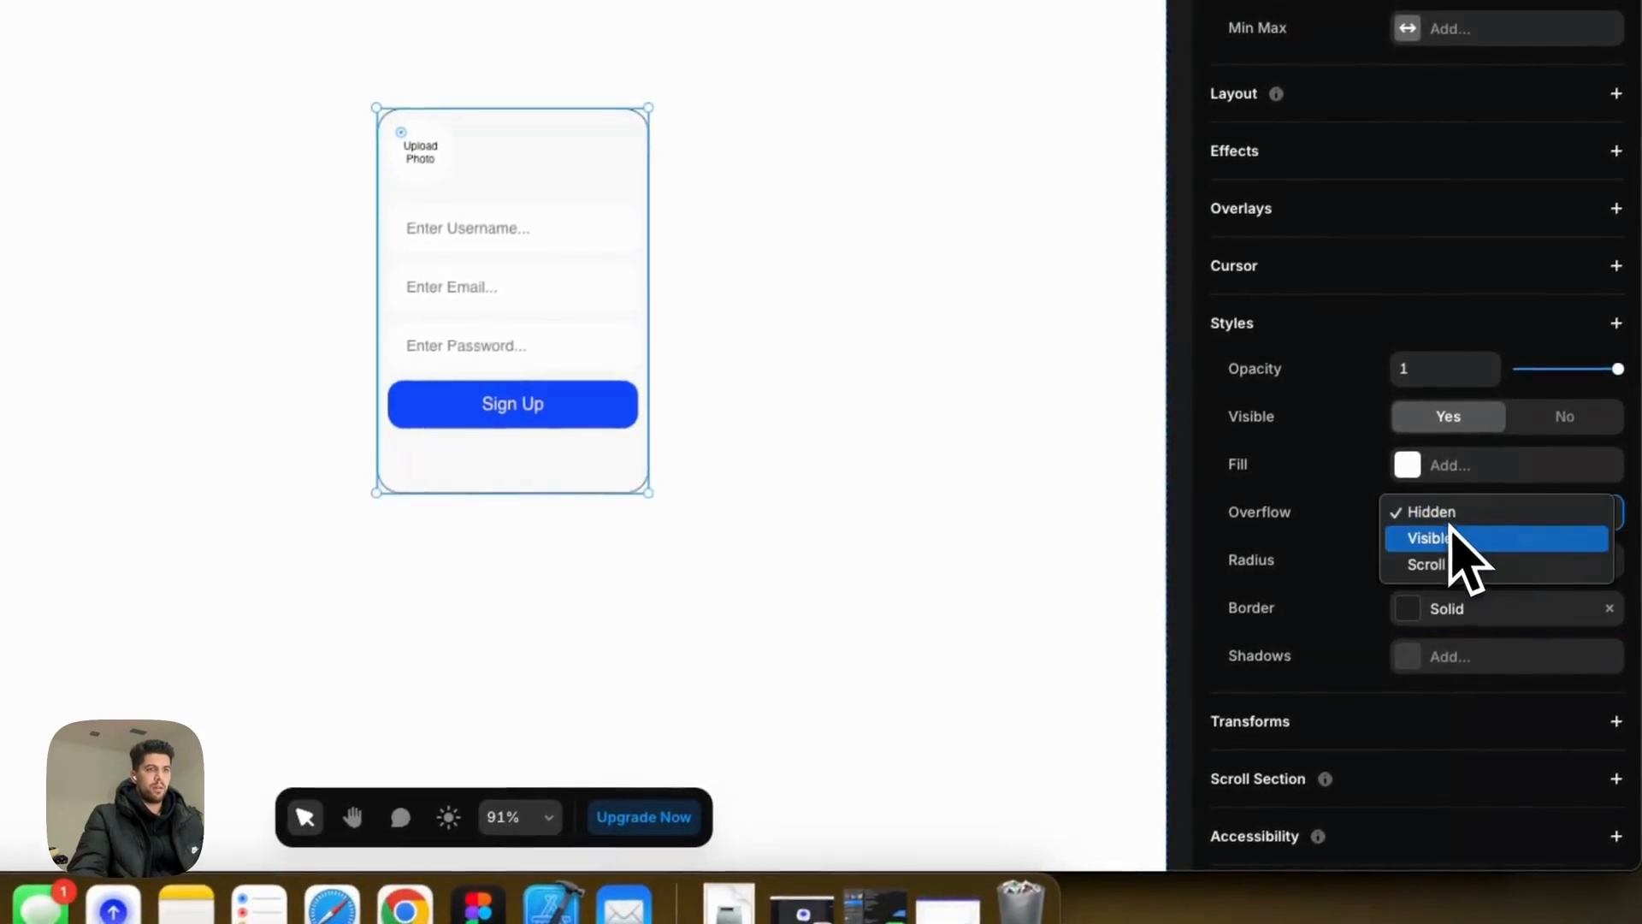
left_click(1448, 537)
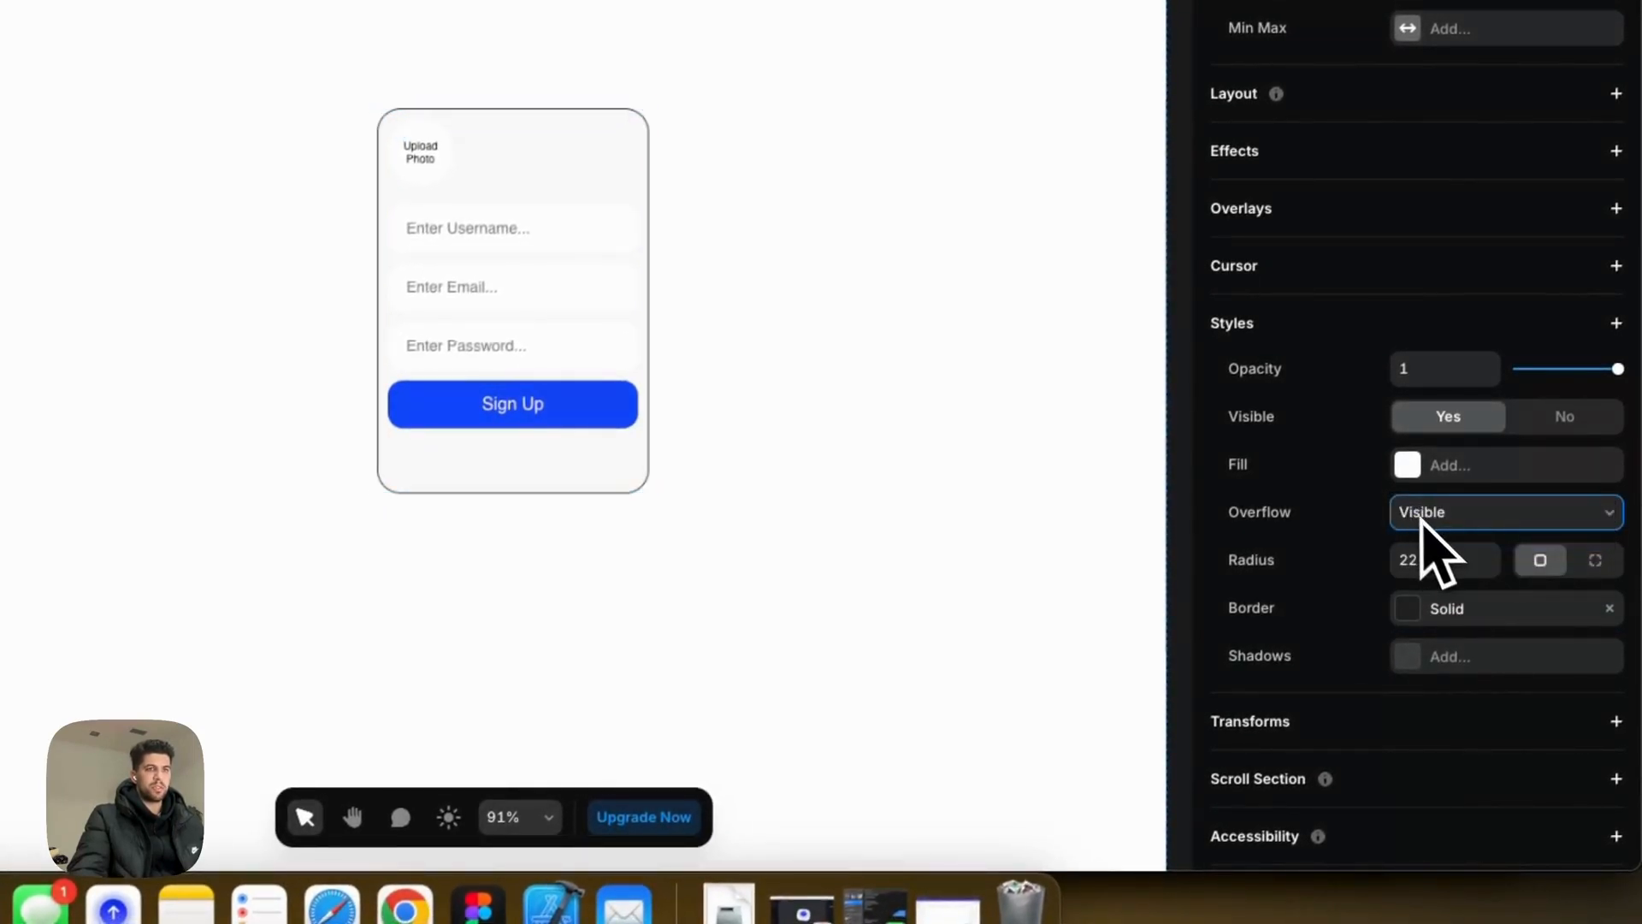
Step: Give the card a 2 px border and lighten its colour to #D6D6D6 grey
left_click(1422, 611)
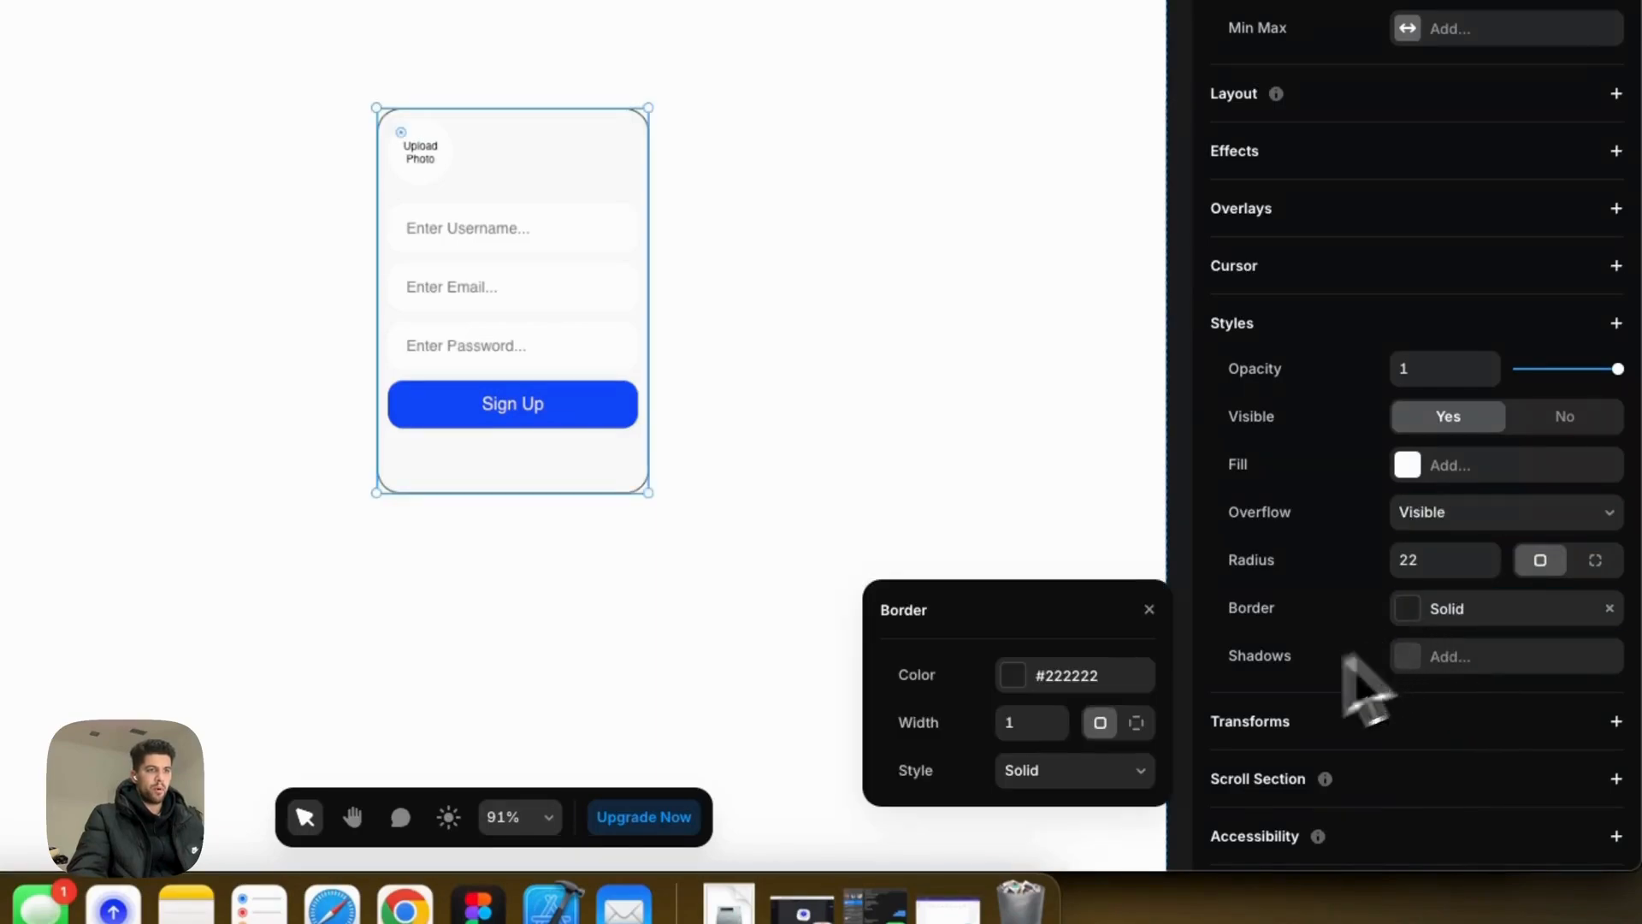
type("2")
key("Tab")
left_click(1014, 683)
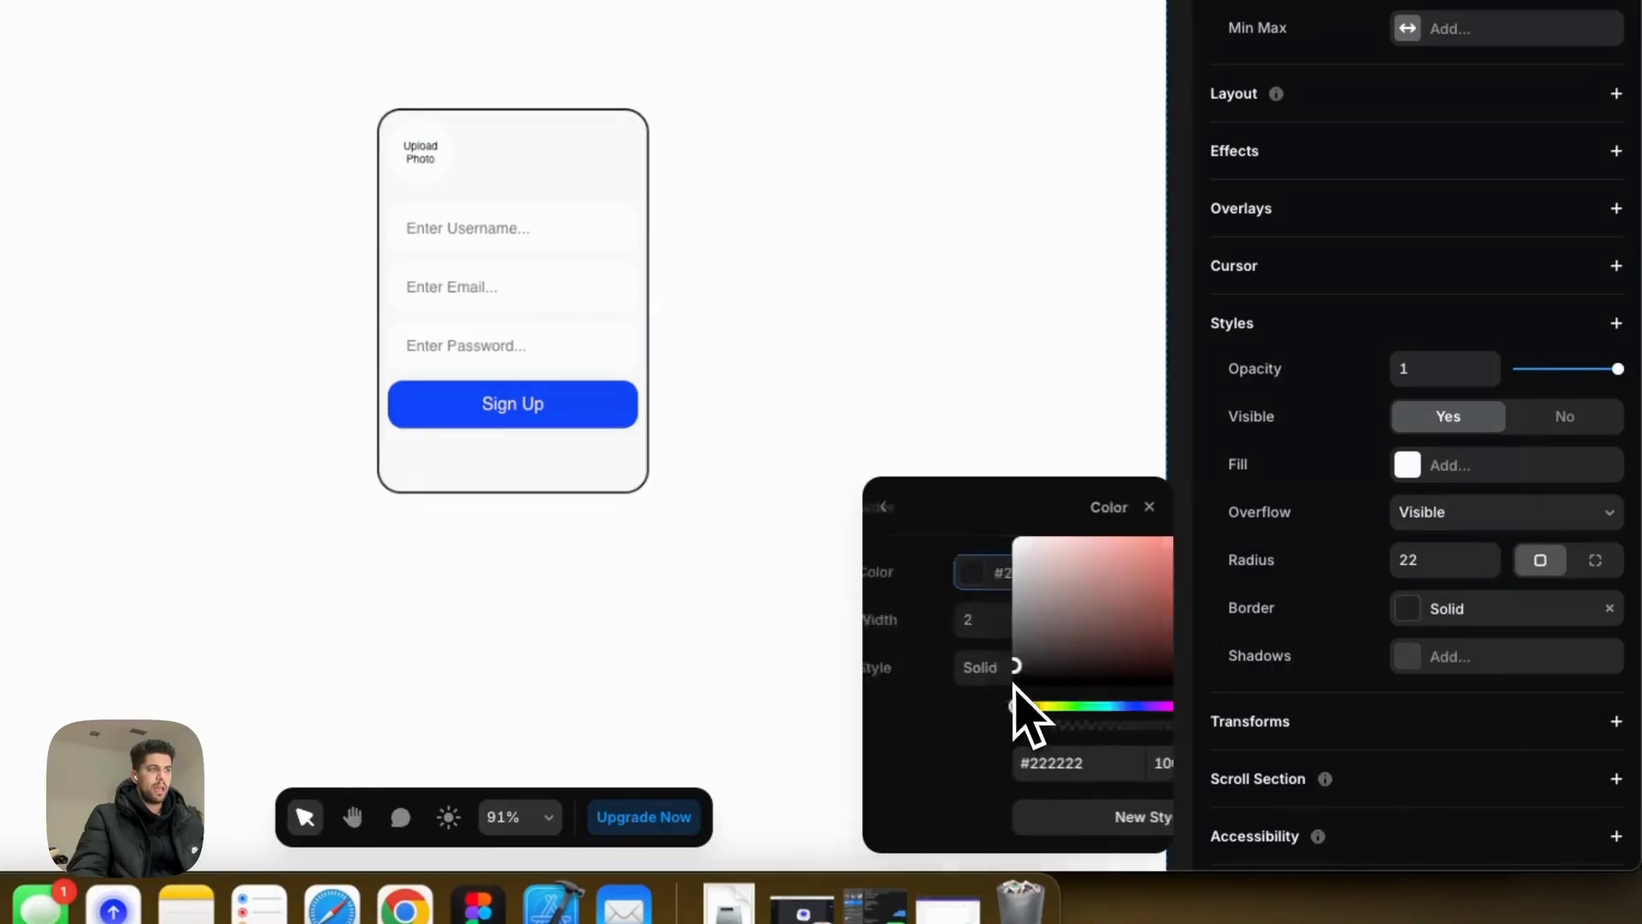
left_click_drag(886, 665, 874, 590)
key("super+z")
left_click_drag(908, 673, 884, 620)
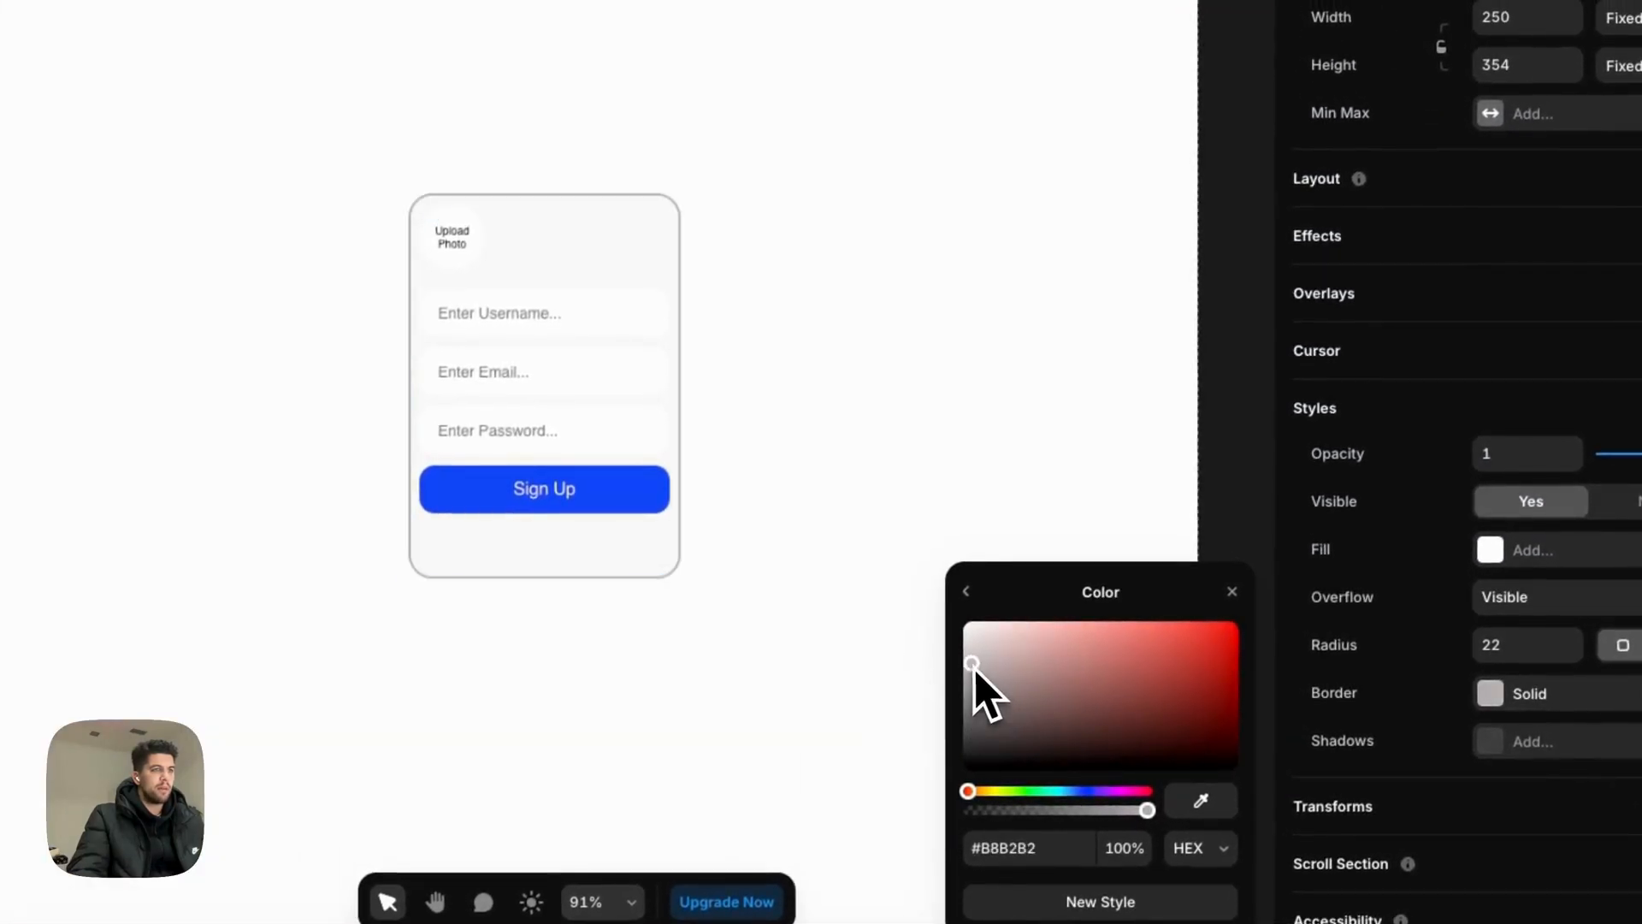
Step: Set the AuthComponentNewDb container's top padding from 10 to 30
left_click(1232, 591)
left_click(620, 338)
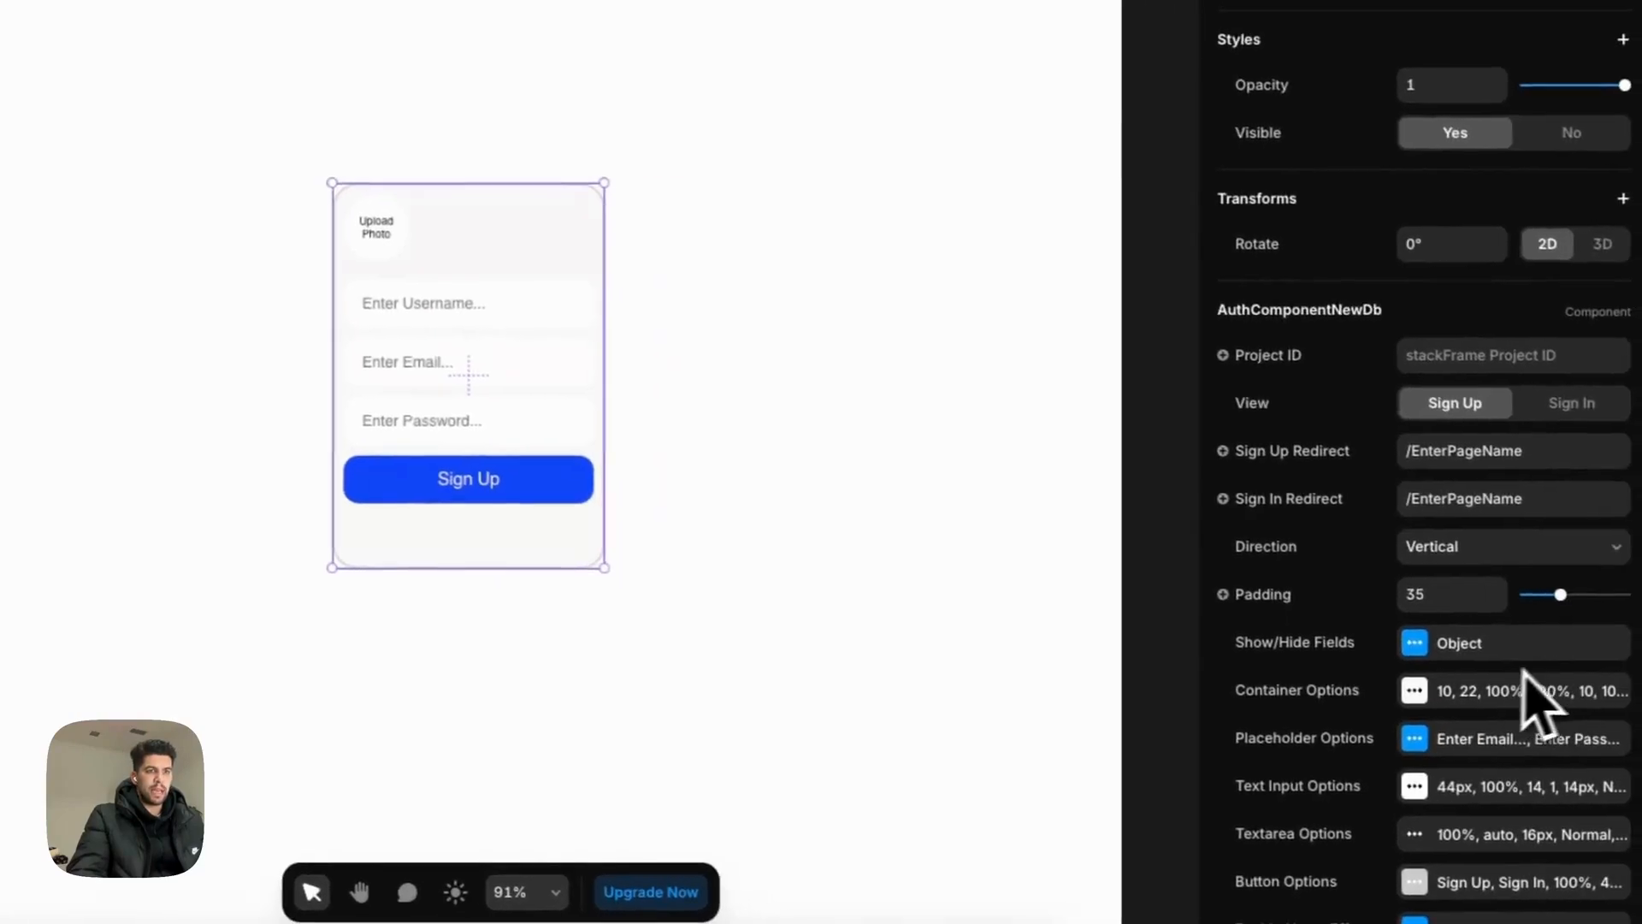
scroll(1530, 697, "down", 3)
left_click(1407, 500)
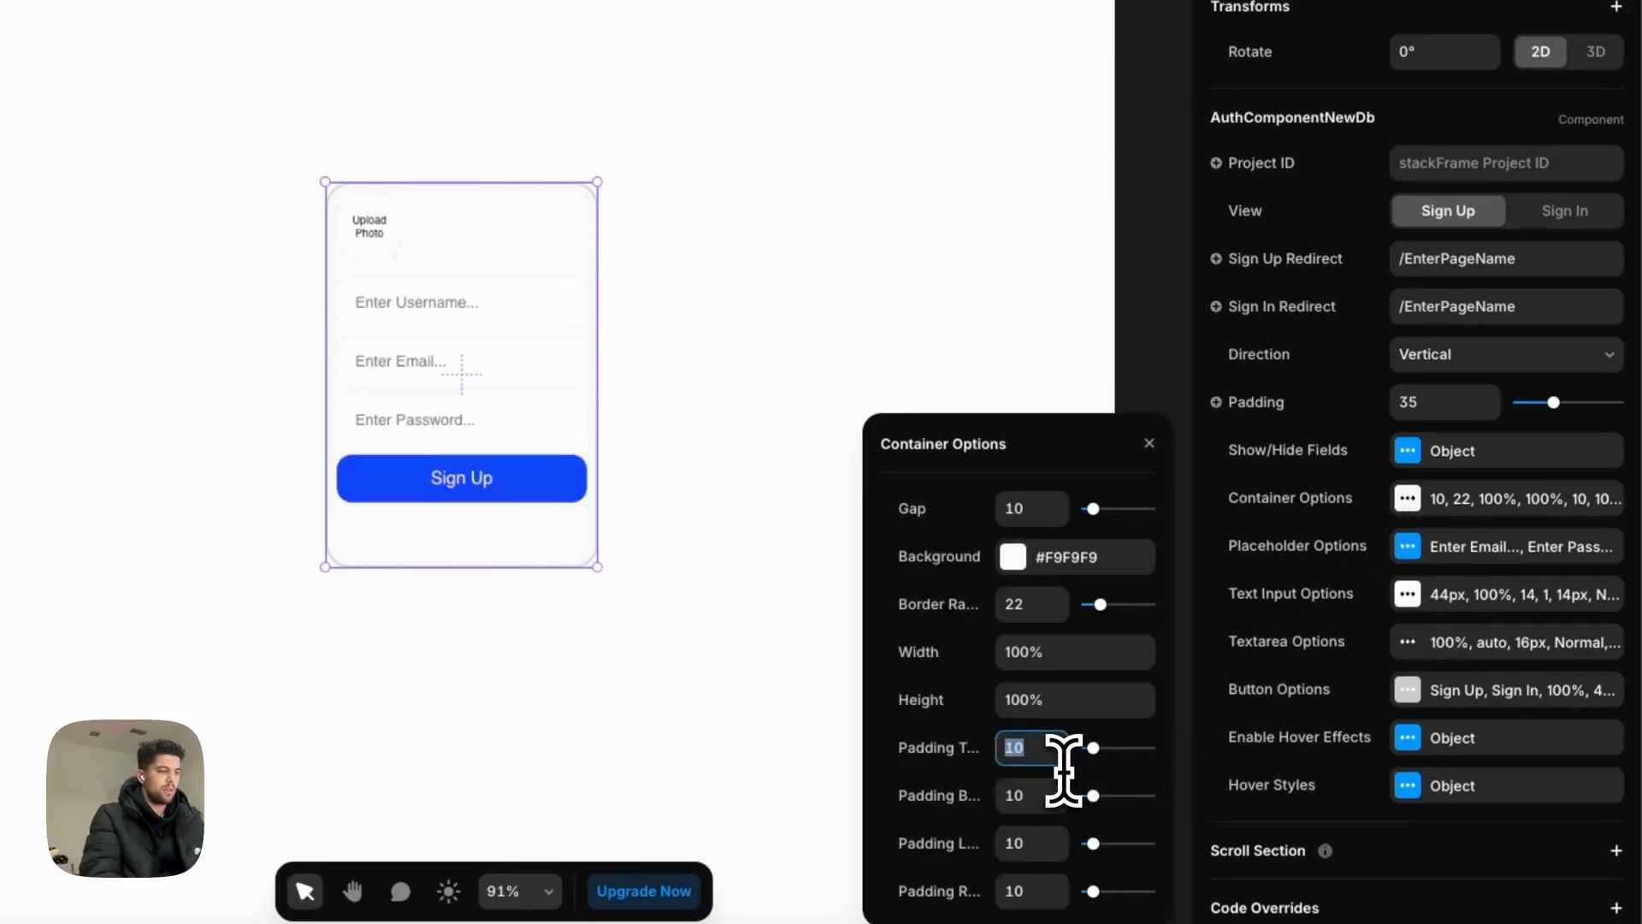
type("30p")
key("BackSpace")
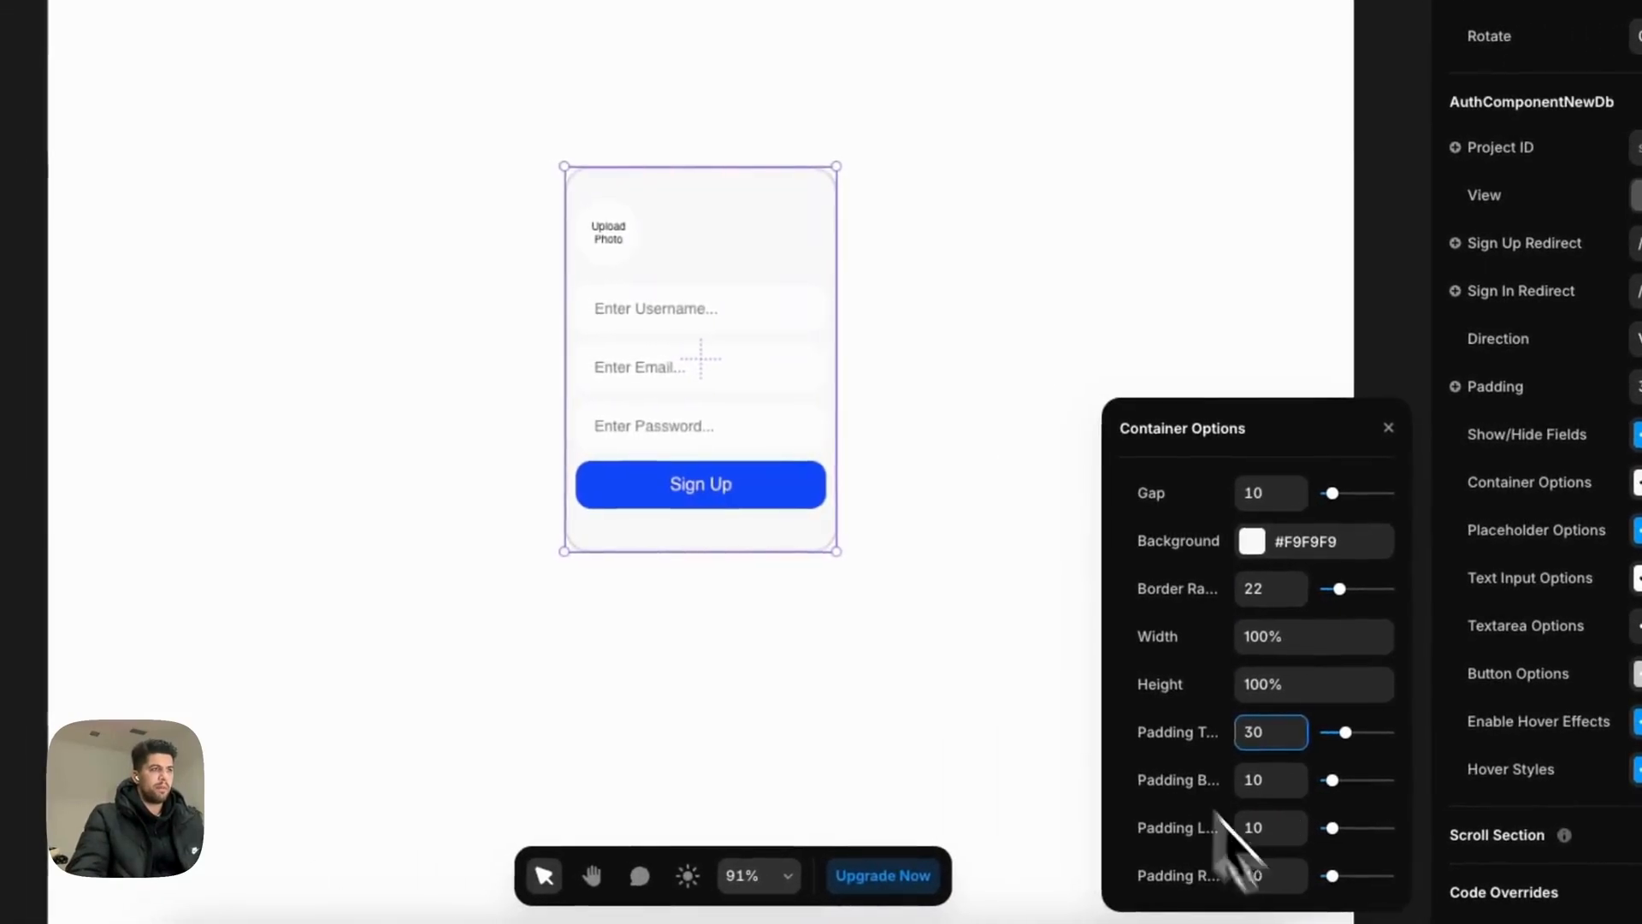
left_click(714, 374)
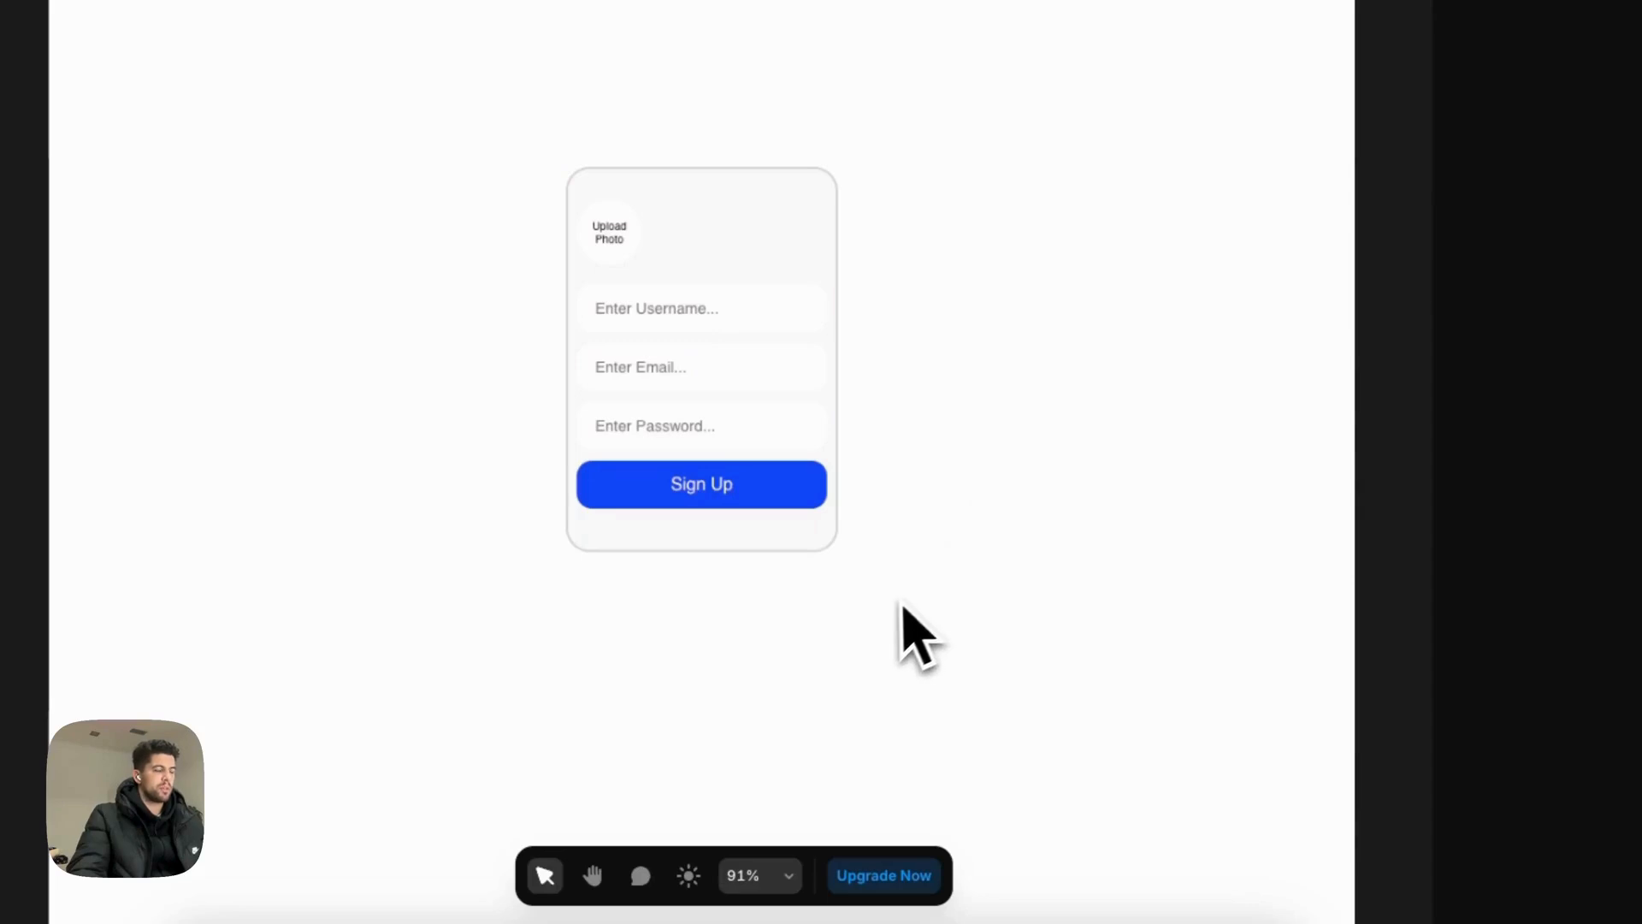
left_click(753, 532)
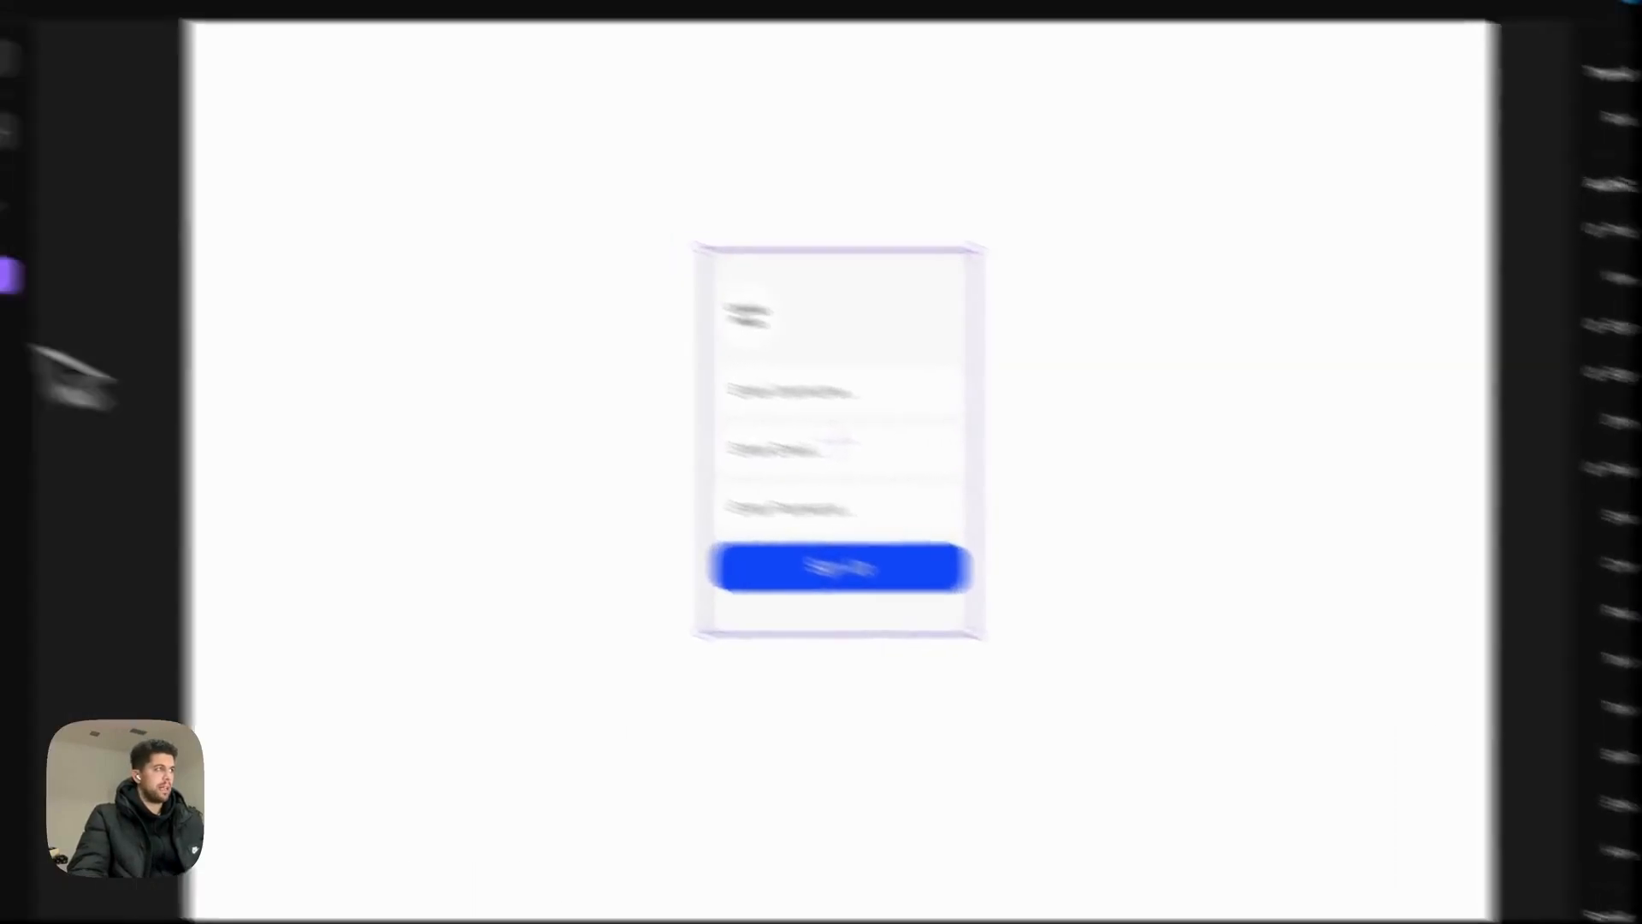
Step: Add a grey shadow (Y 15, blur 50) to the card container and nudge it down slightly
left_click(162, 327)
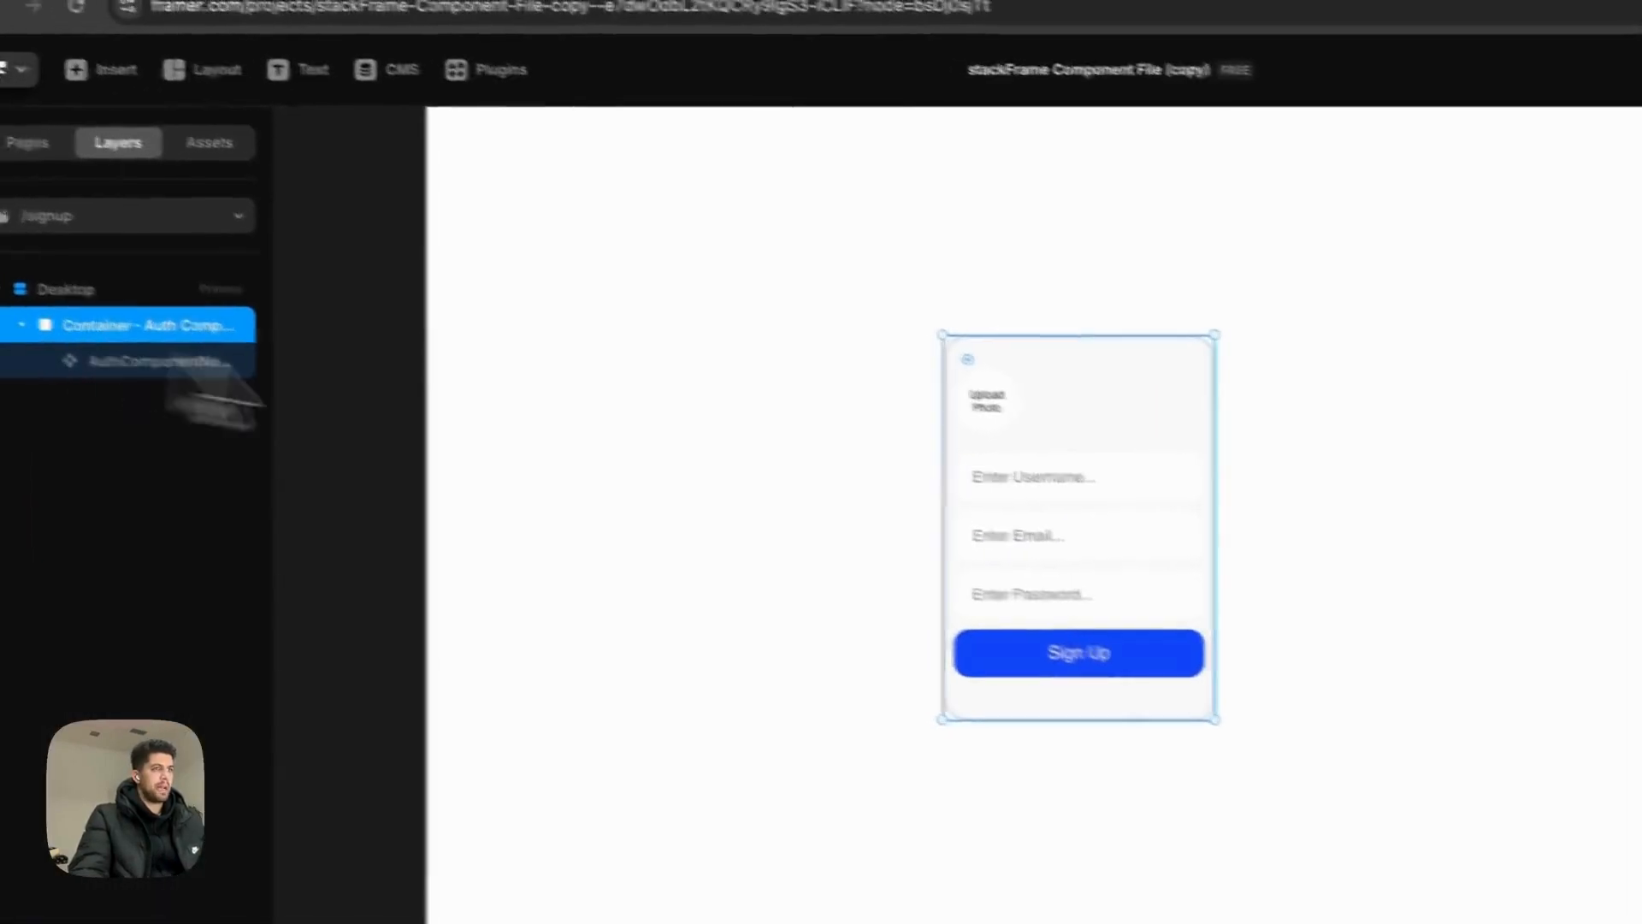
left_click(1419, 625)
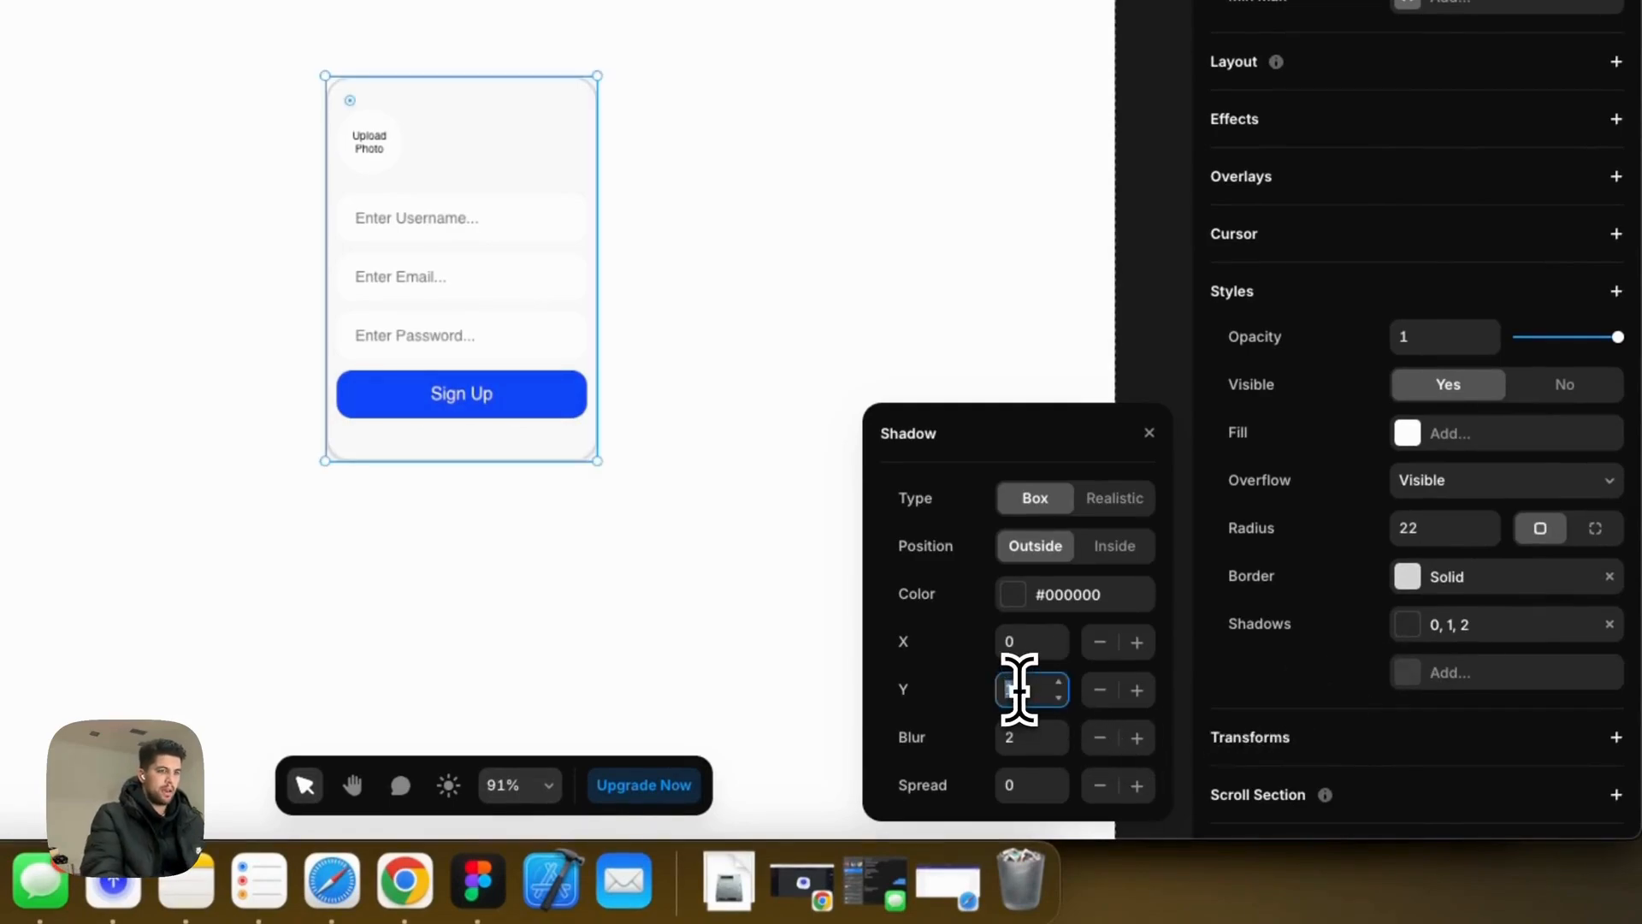
type("15")
key("Tab")
type("540")
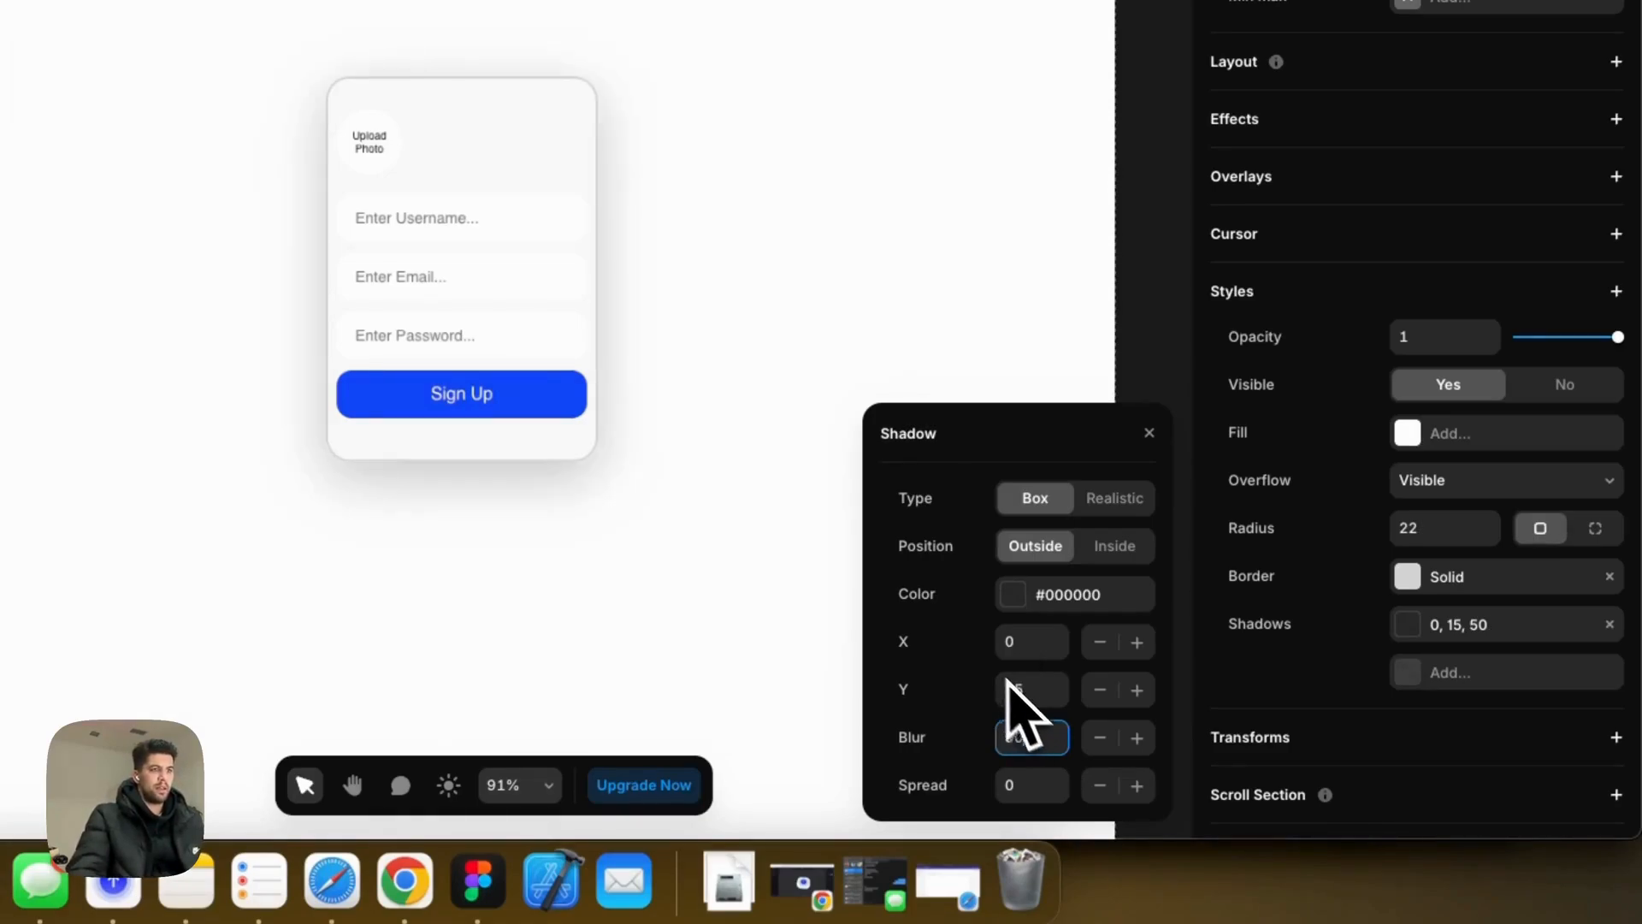
left_click(1024, 597)
left_click_drag(889, 603, 889, 544)
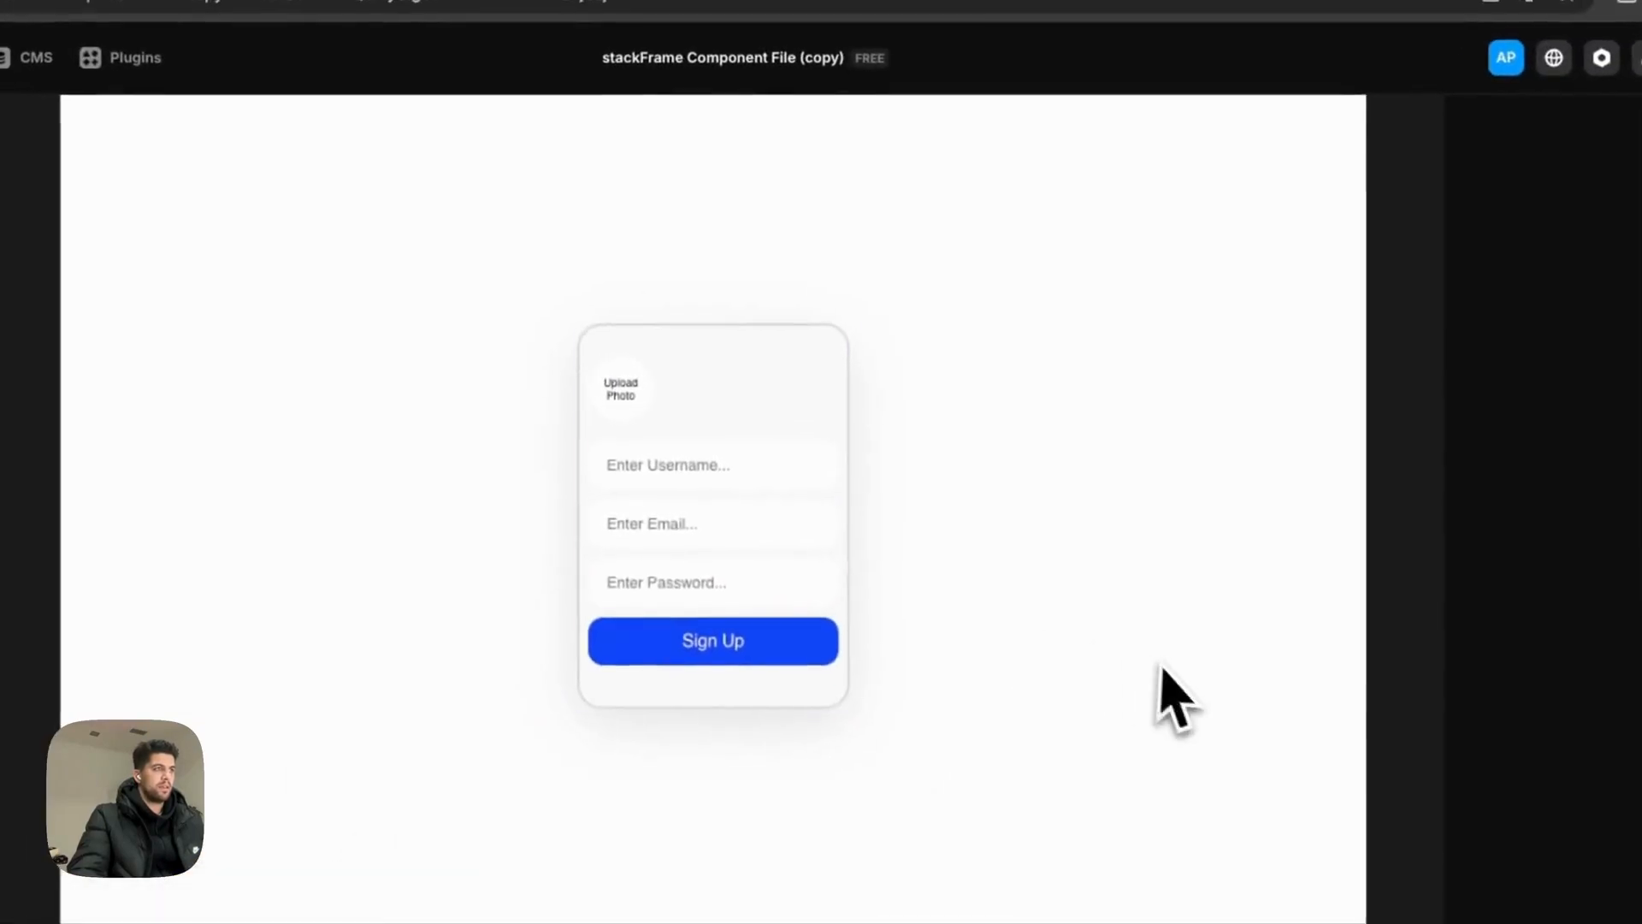
left_click_drag(686, 246, 694, 265)
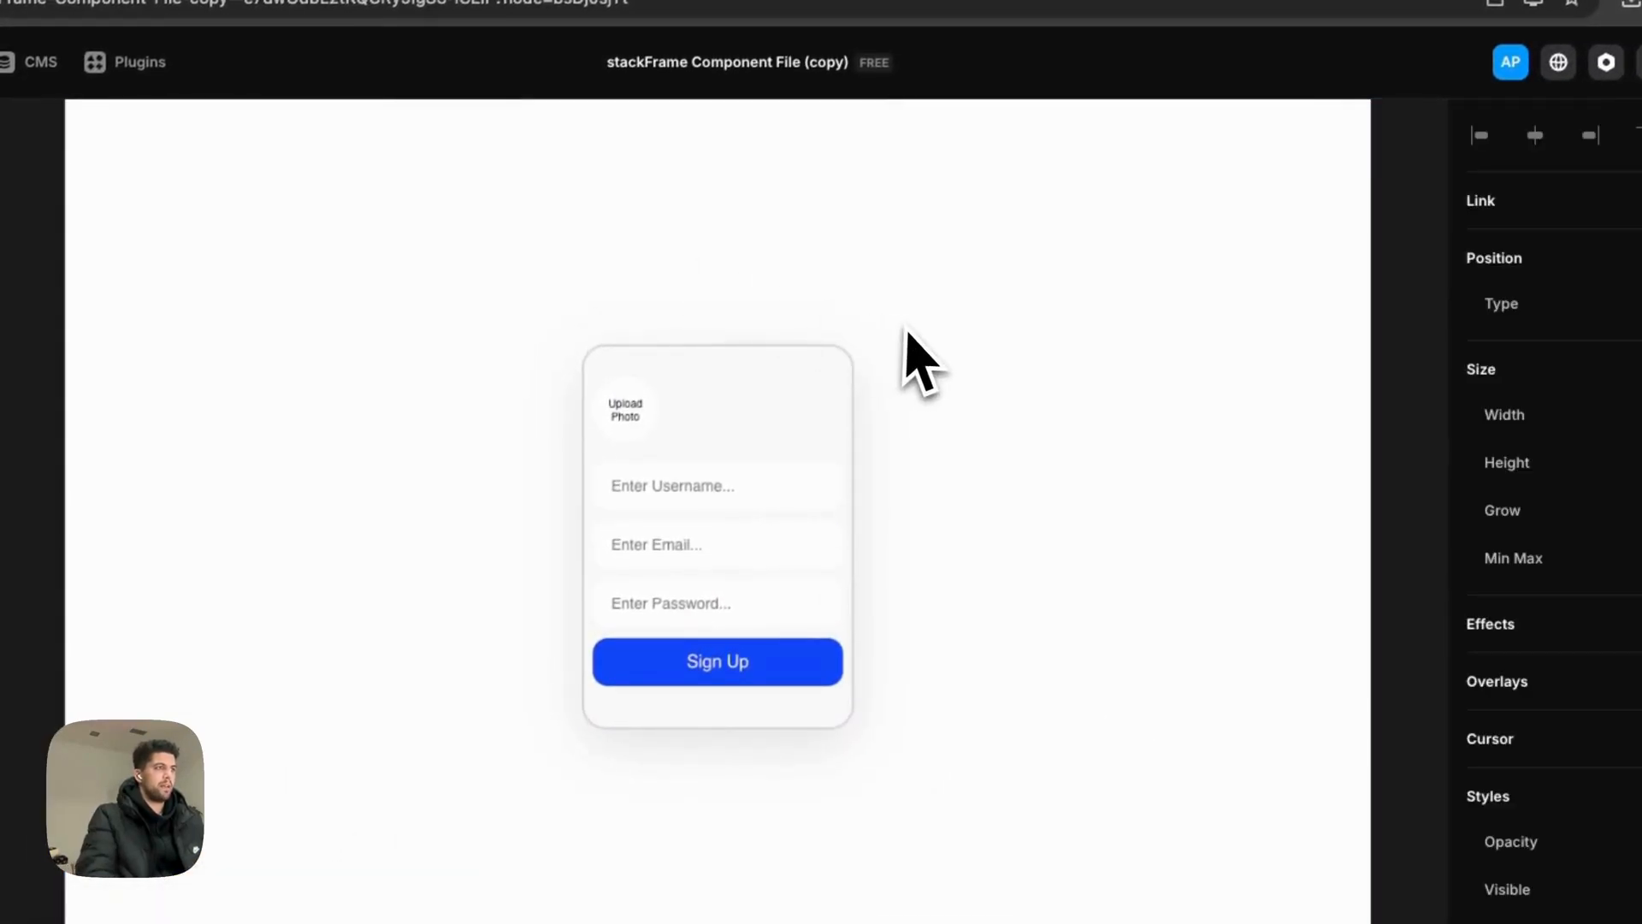
left_click(956, 378)
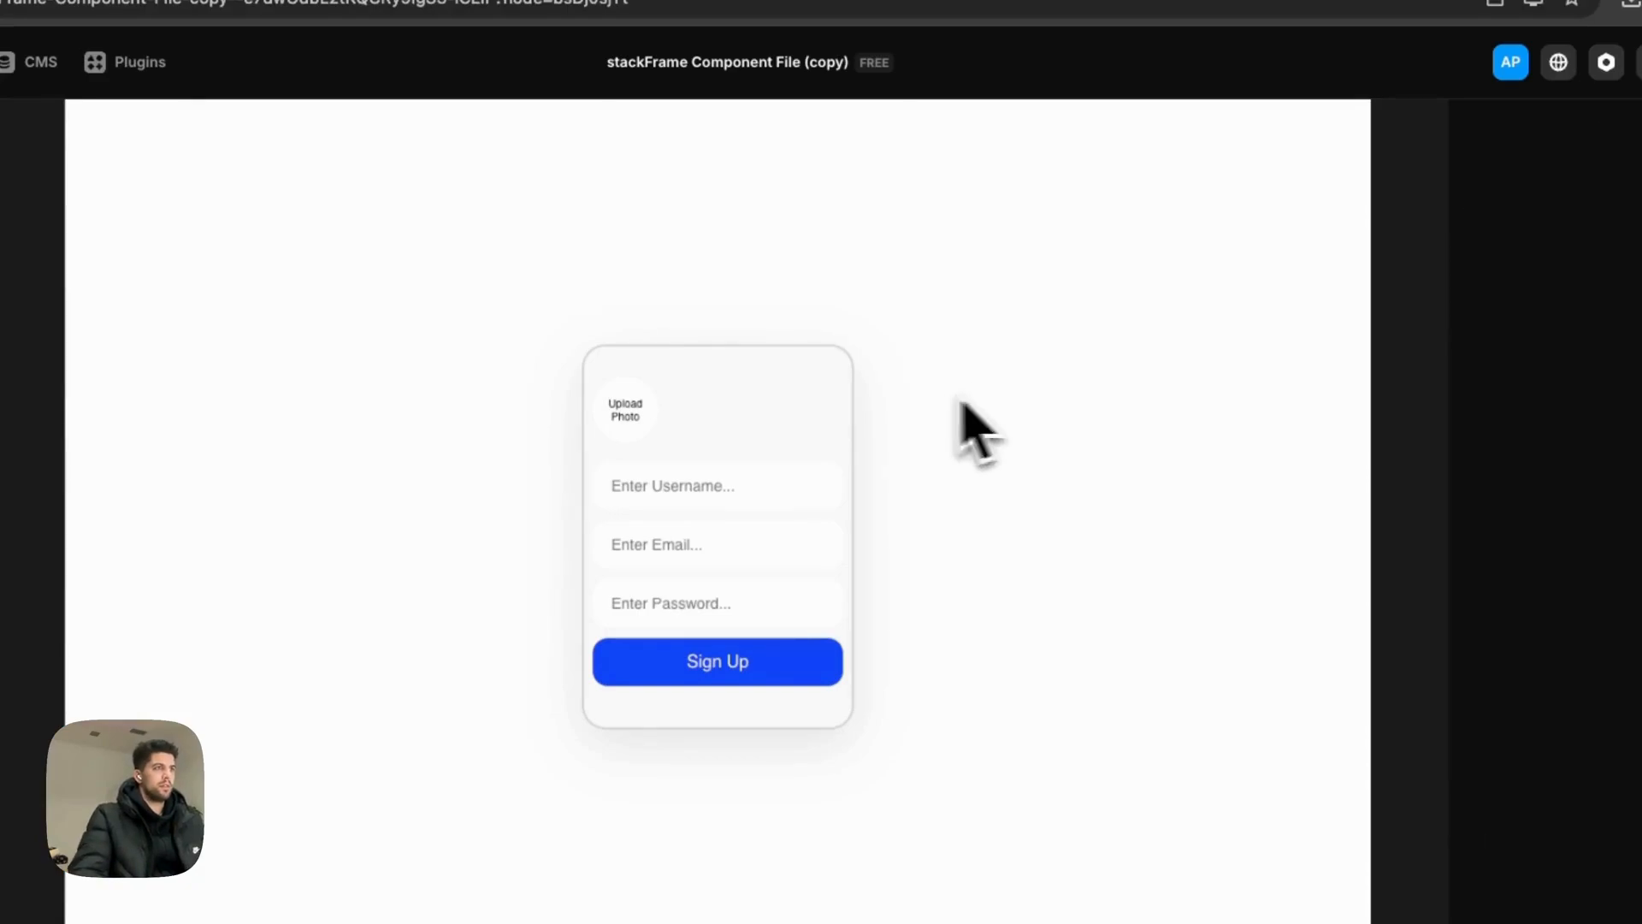
Step: Make the Sign Up heading #222222 in colour and 22 px in size
left_click(740, 324)
scroll(1558, 777, "down", 5)
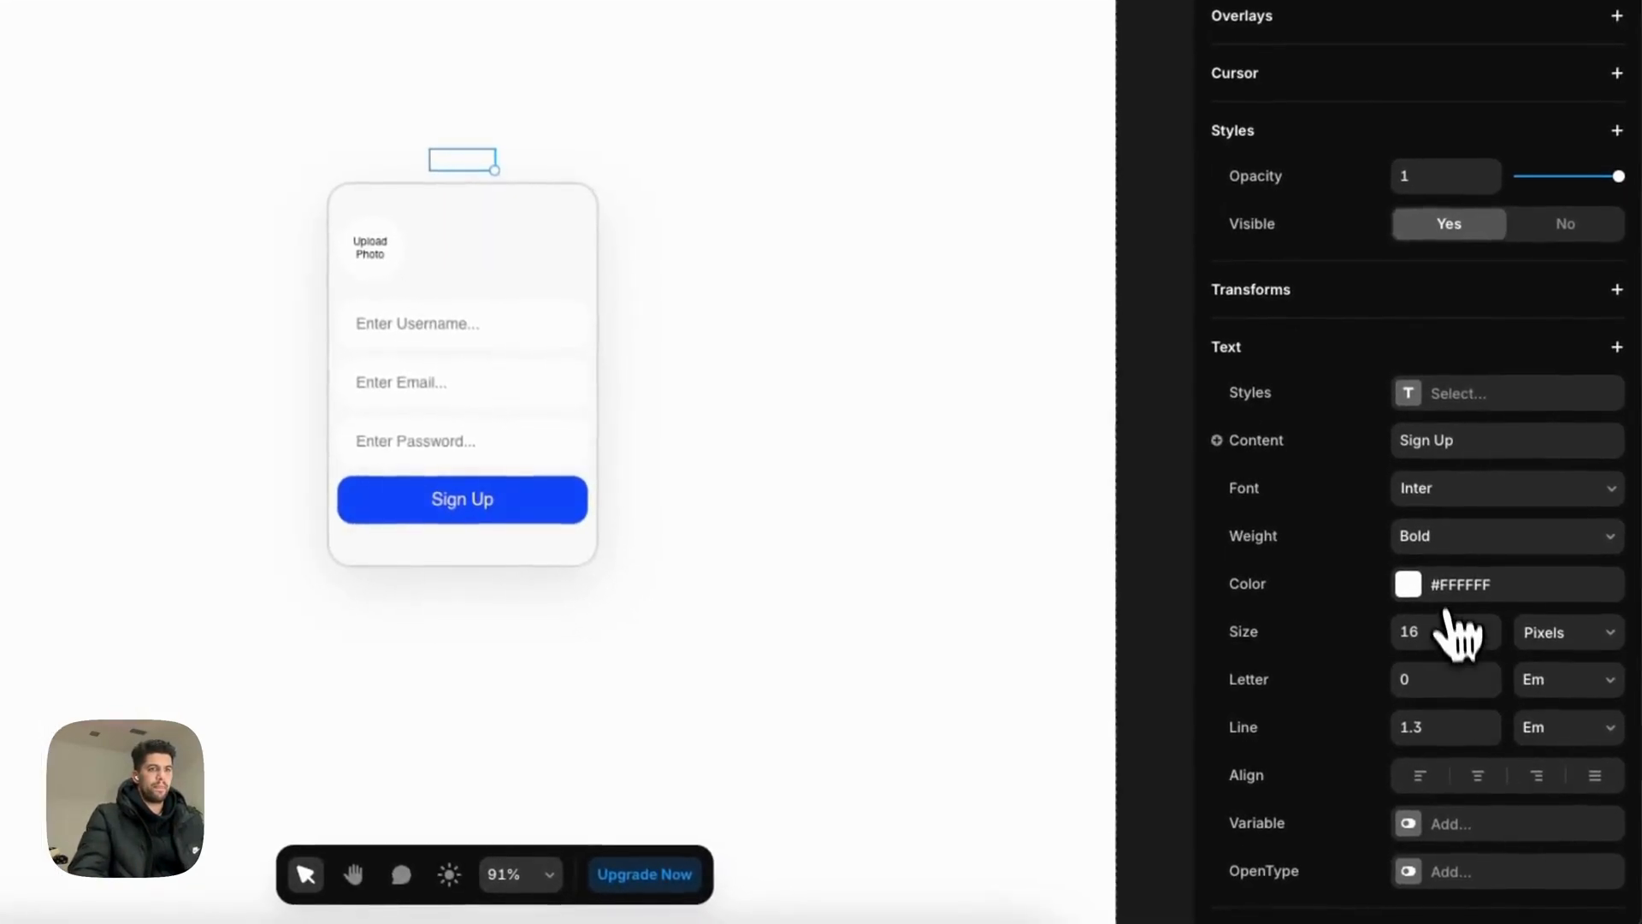
left_click(1454, 610)
key("Tab")
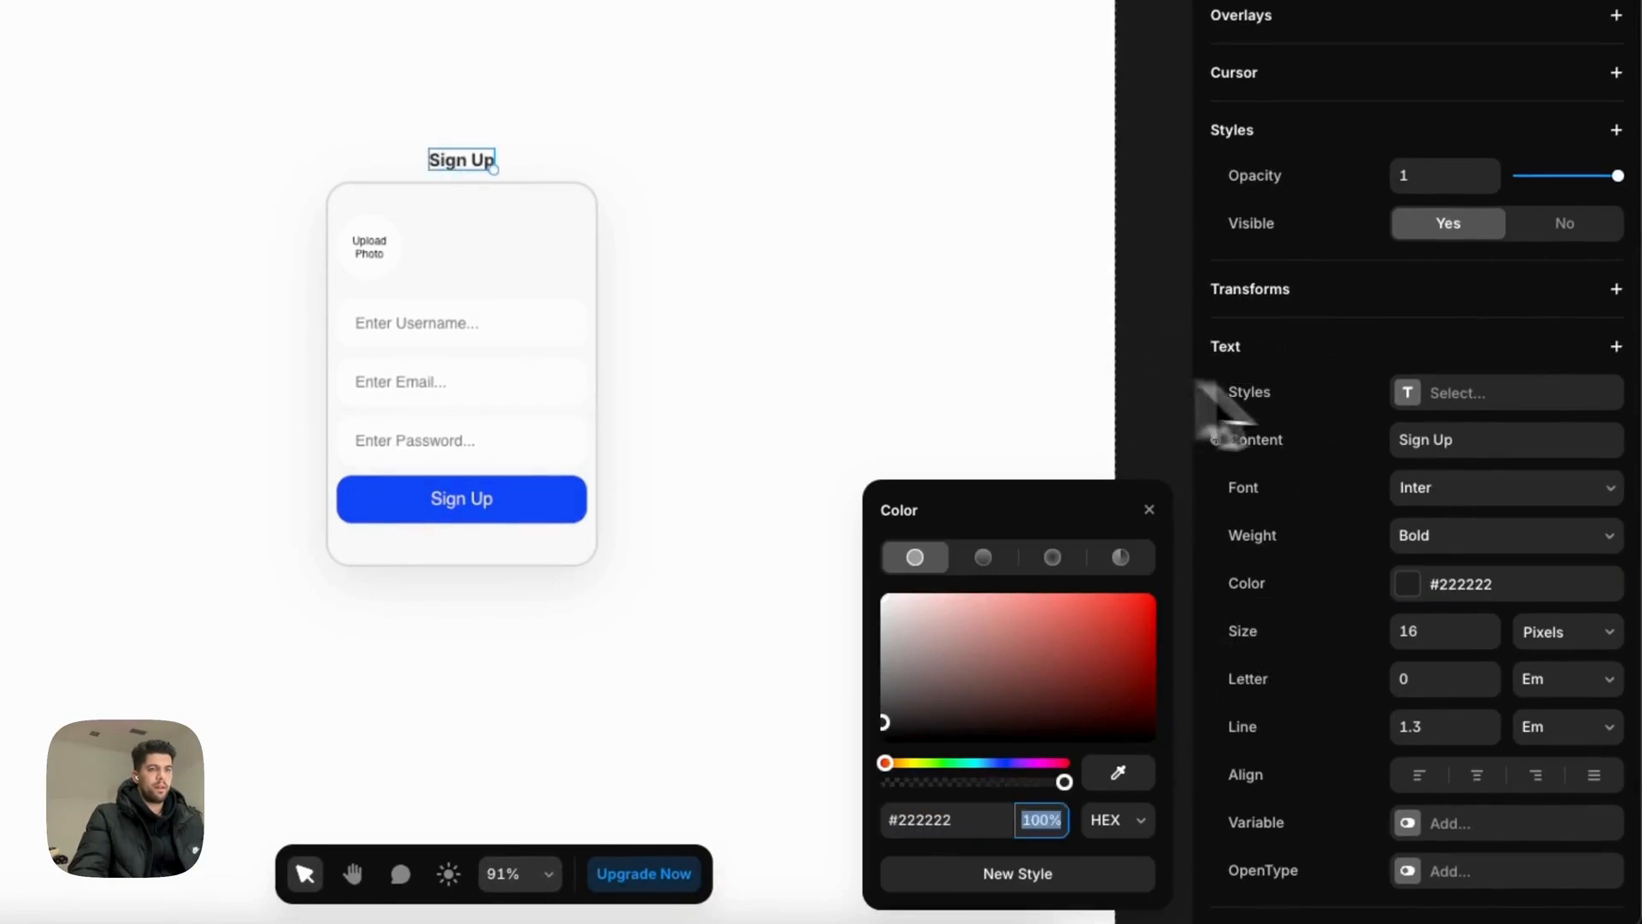
left_click(1444, 633)
type("2")
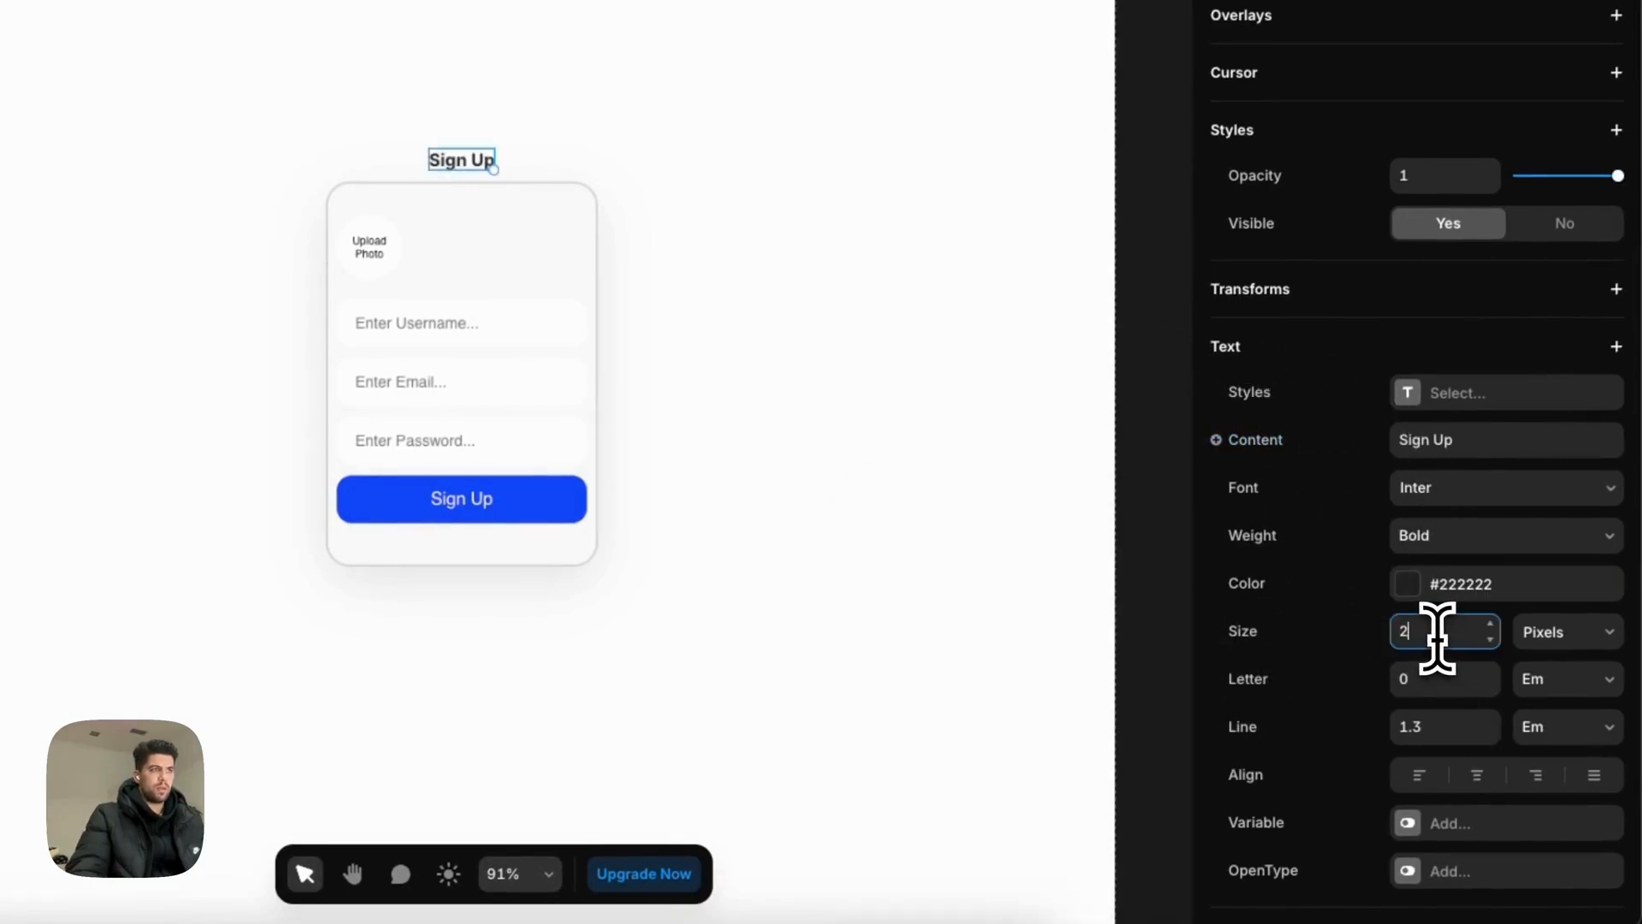
type("2")
key("Return")
left_click(719, 94)
Step: Set the Desktop page frame's stack gap to 25
scroll(649, 96, "up", 2)
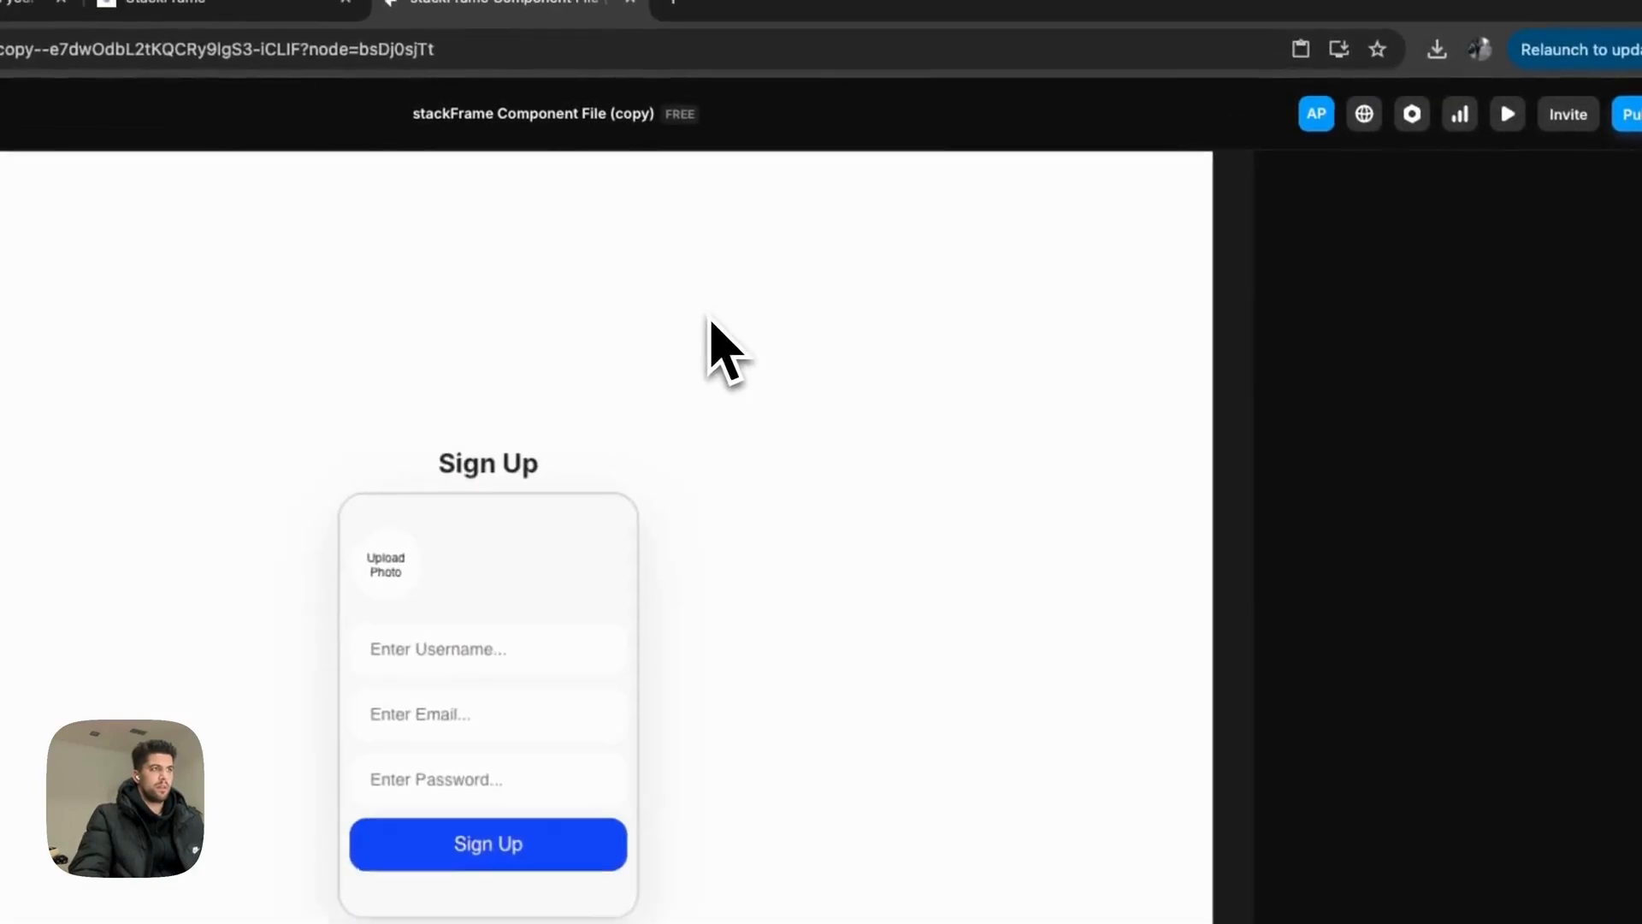
scroll(710, 329, "down", 3)
left_click(625, 178)
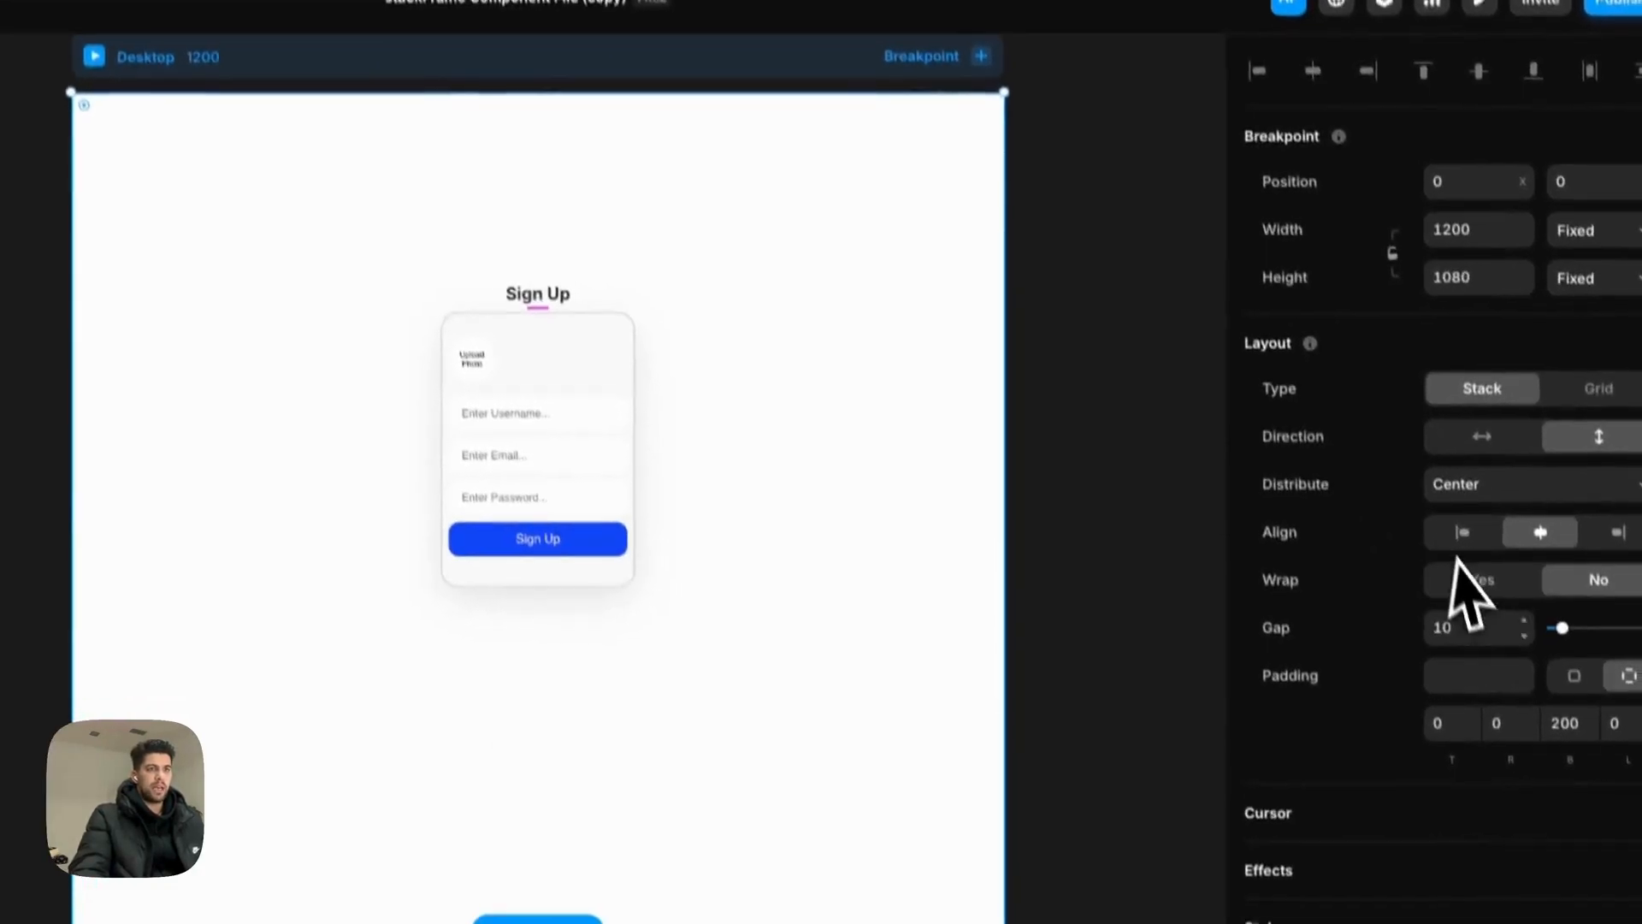
left_click(1454, 631)
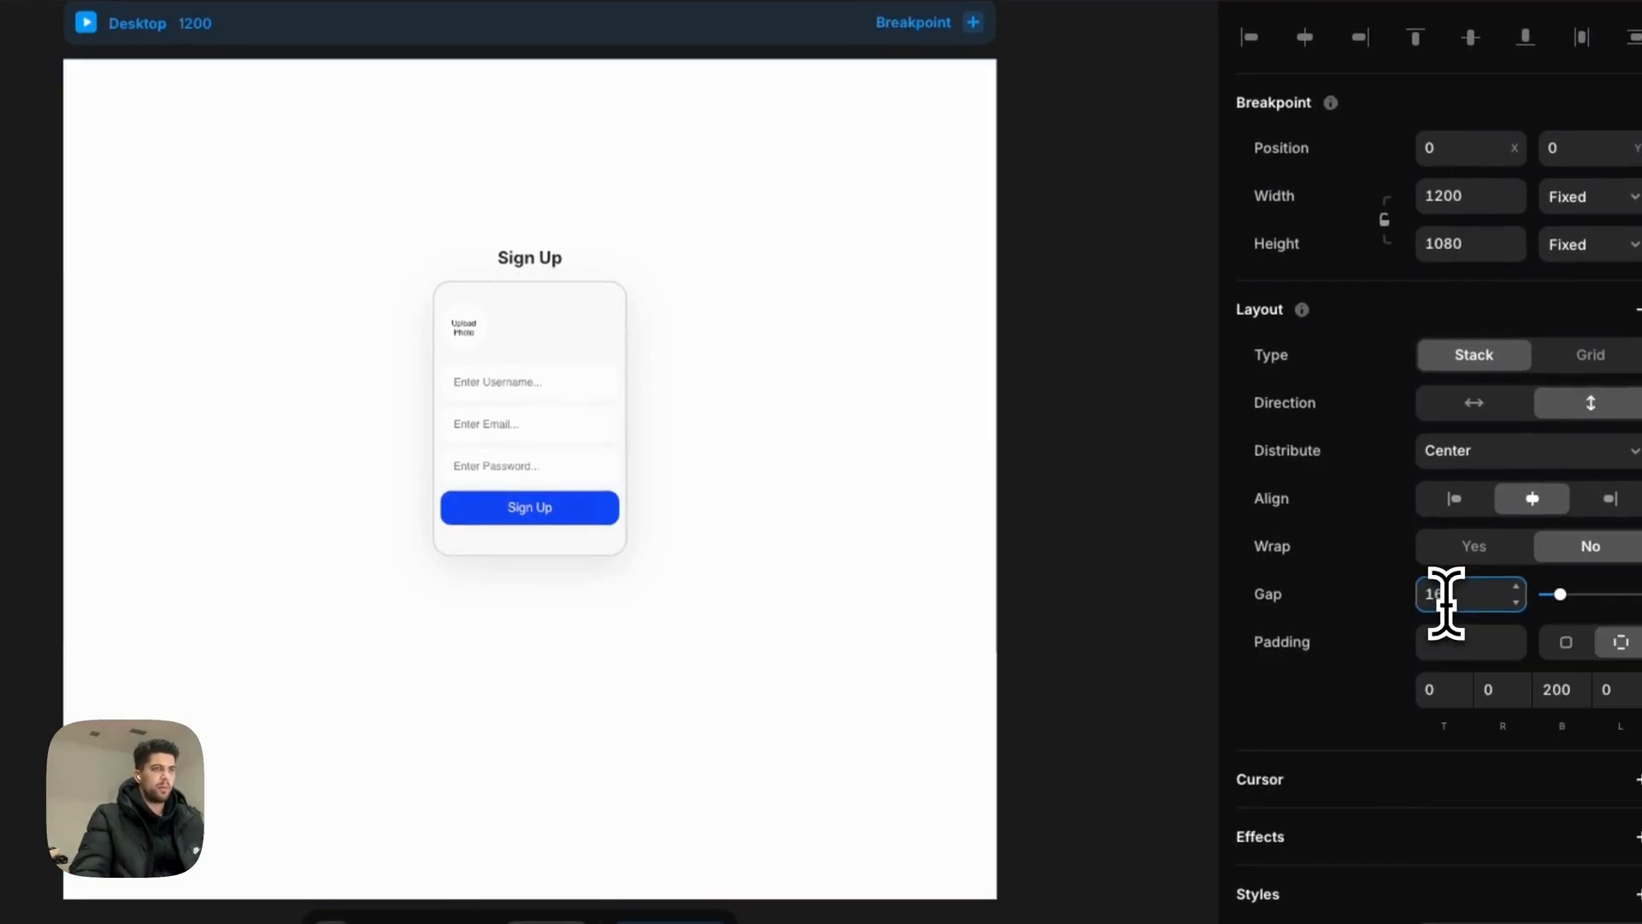
type("25")
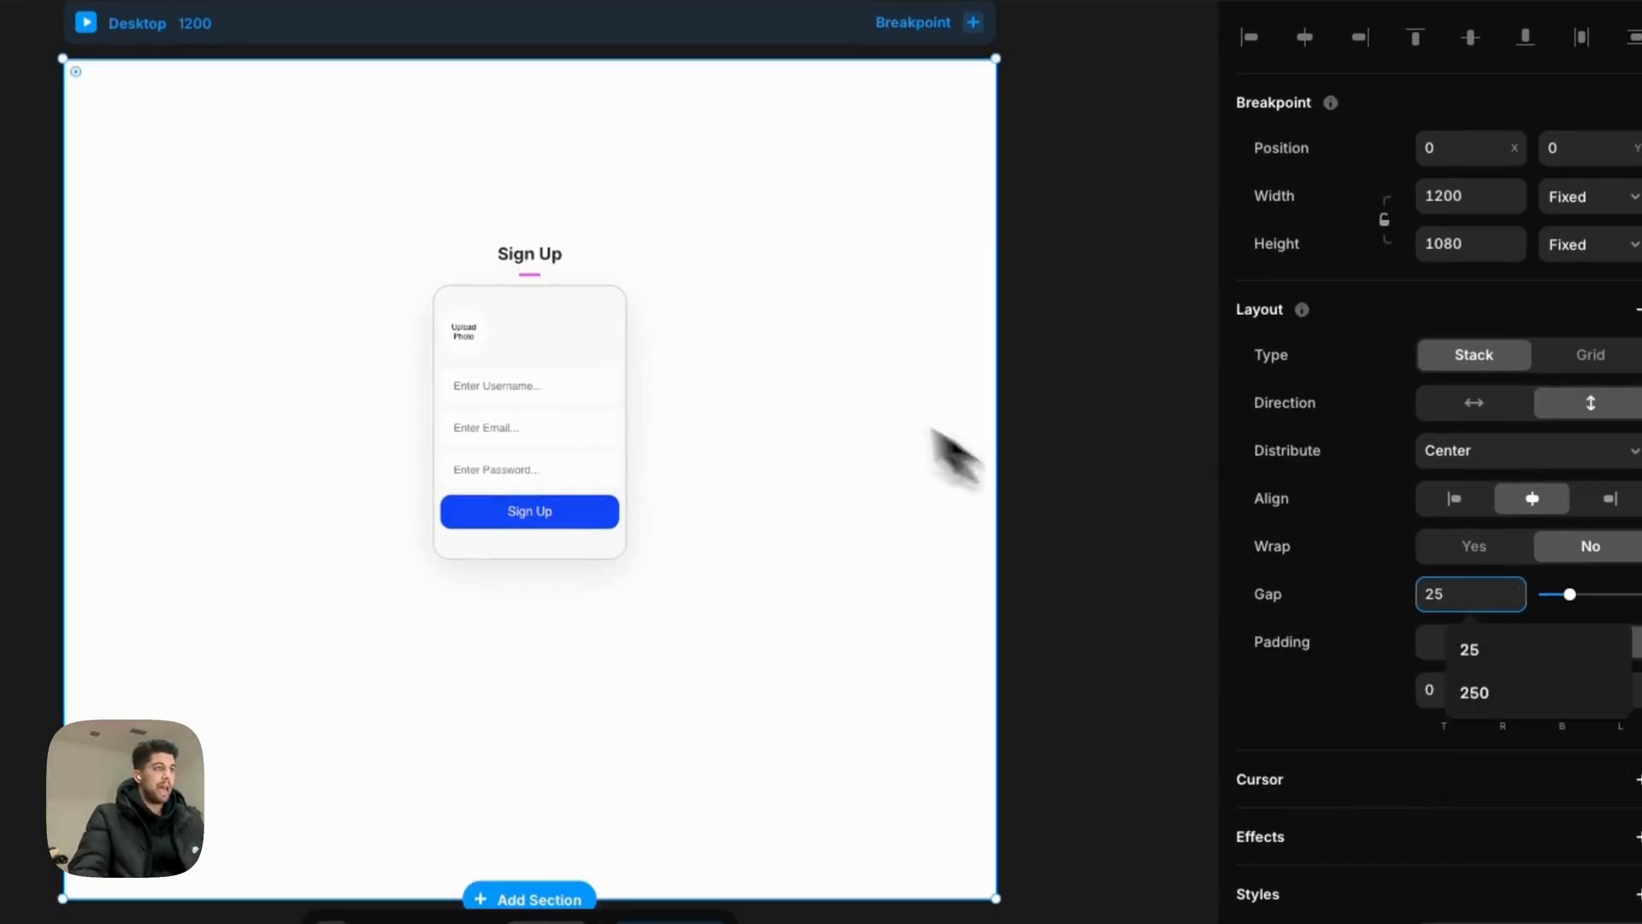
left_click(616, 402)
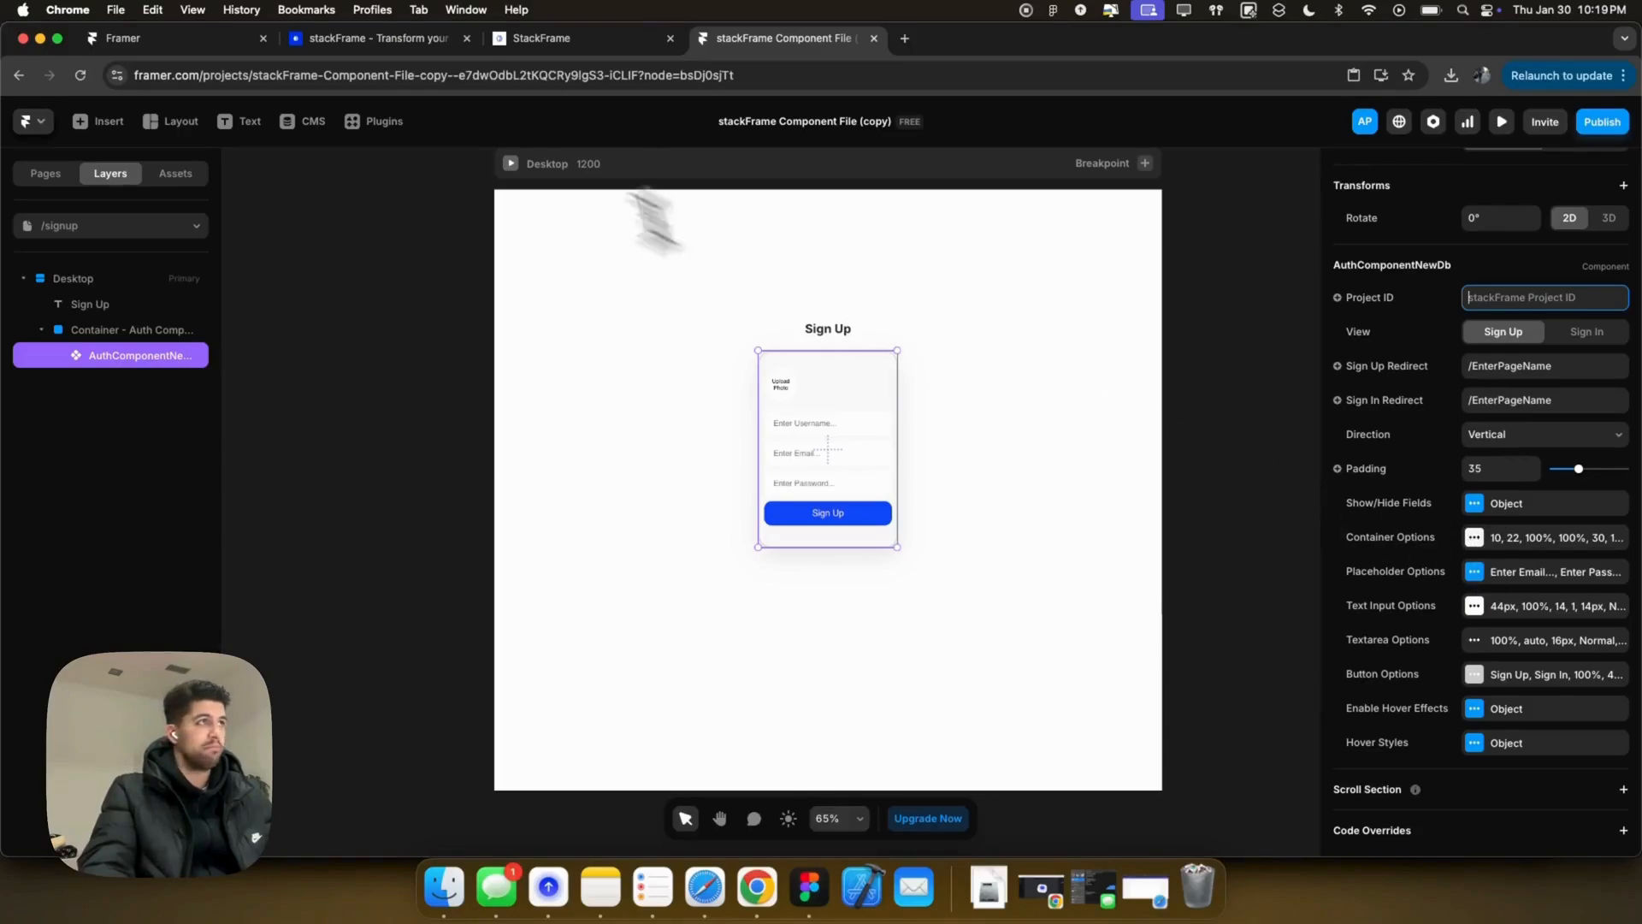
Step: Copy the project ID from the stackFrame dashboard and return to Framer
left_click(556, 37)
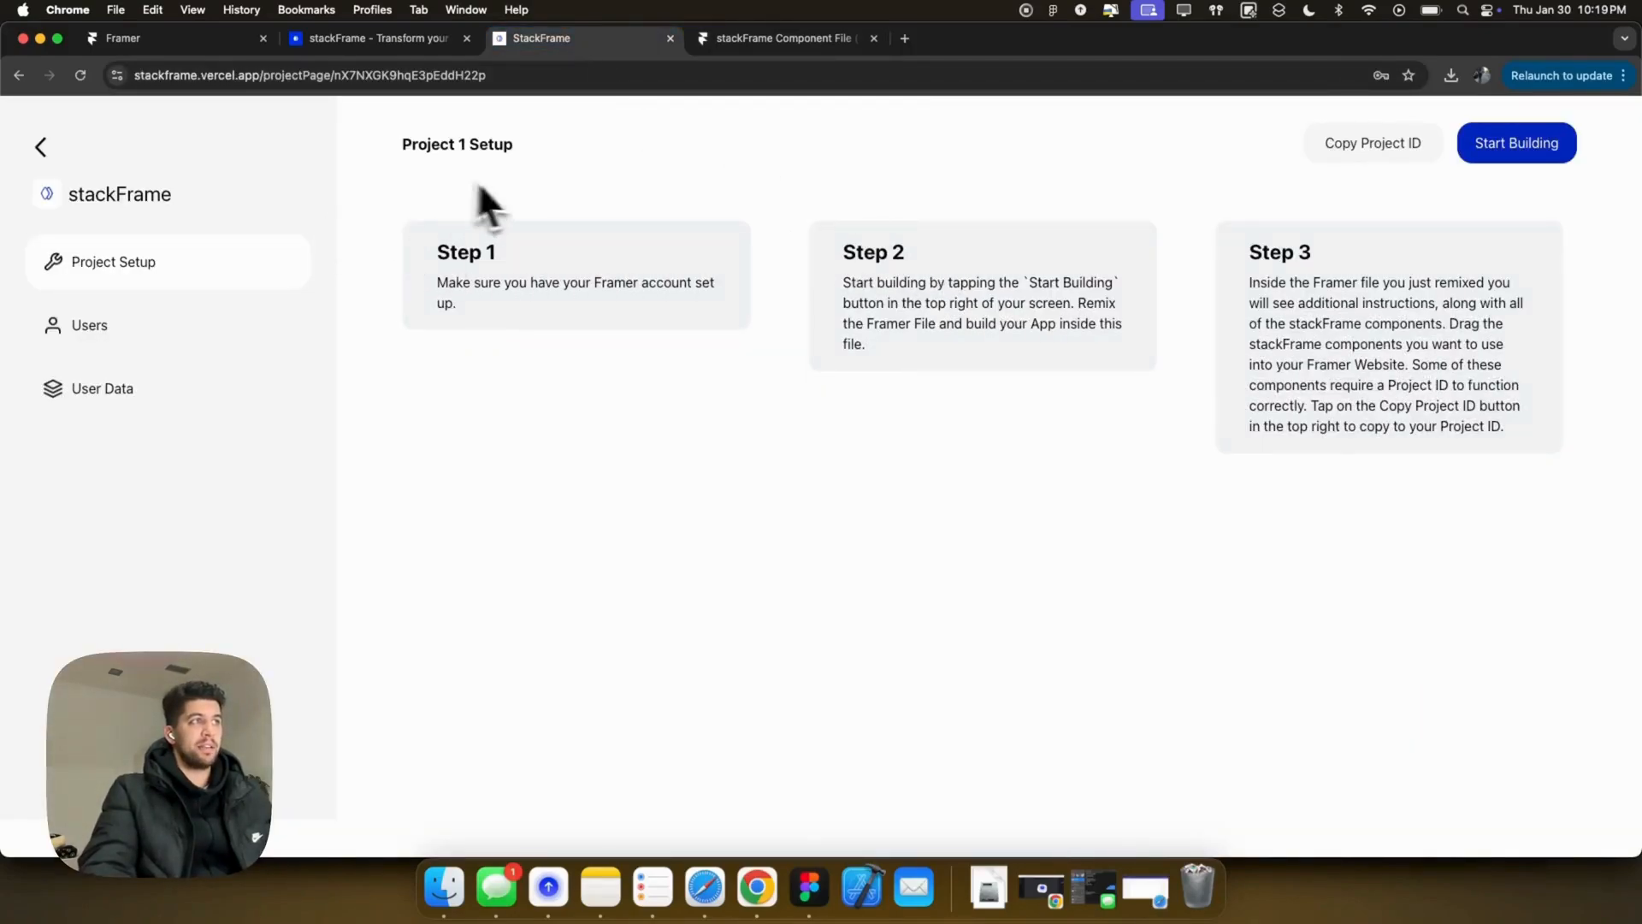
left_click(1337, 161)
left_click(965, 183)
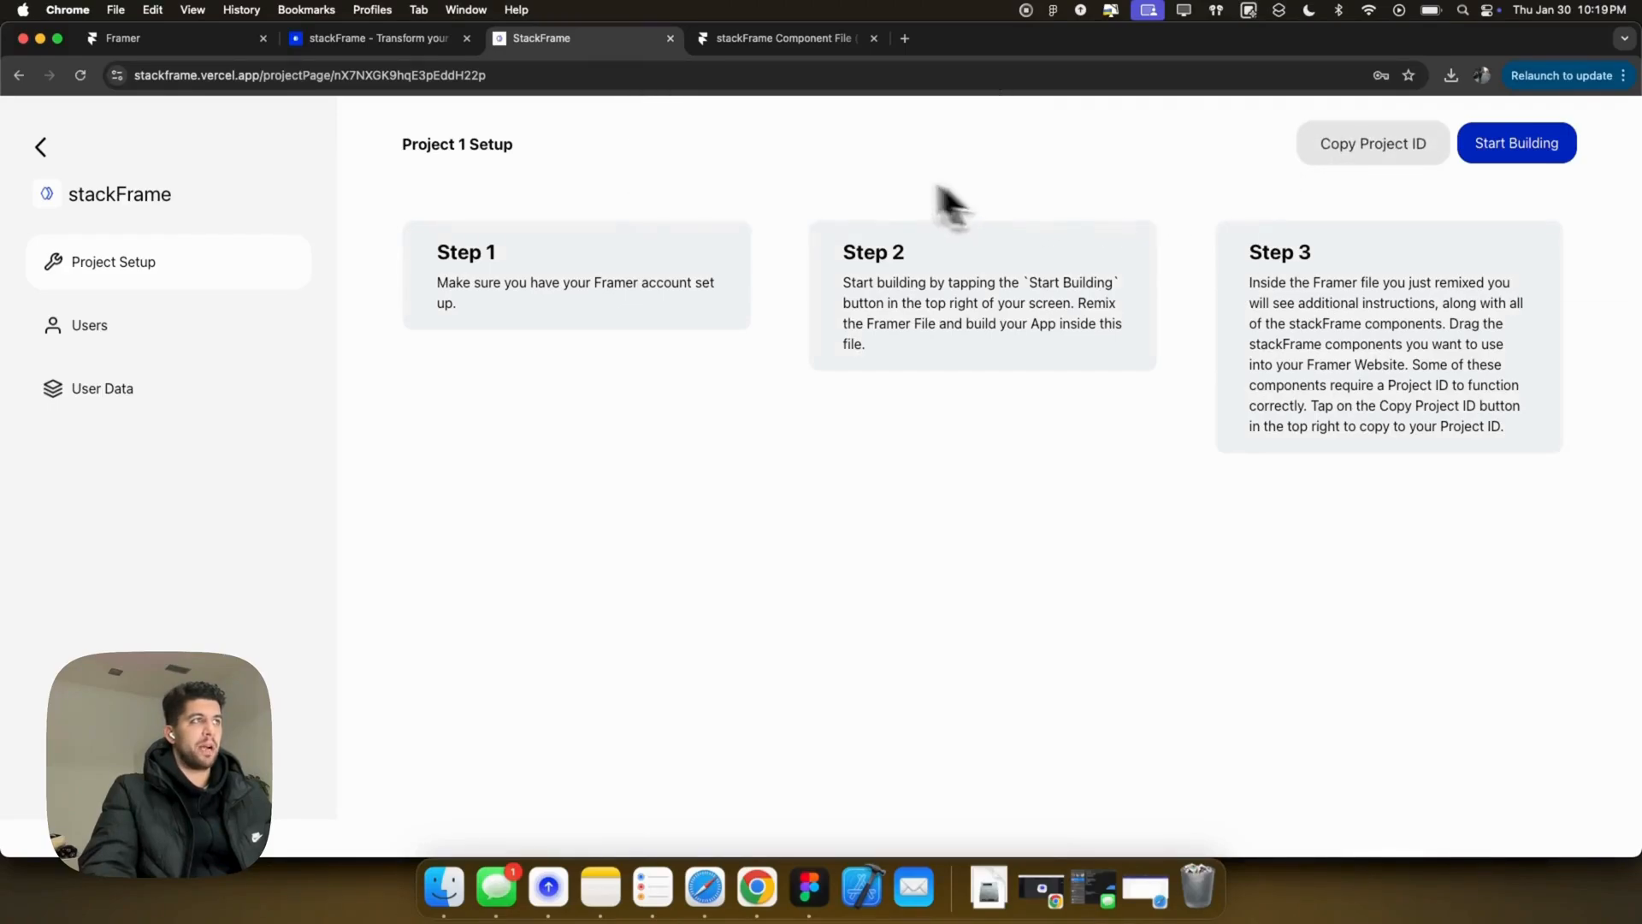
left_click(807, 48)
Step: Paste the copied stackFrame project ID into the sign-up component's Project ID field
left_click(1492, 297)
key("super+v")
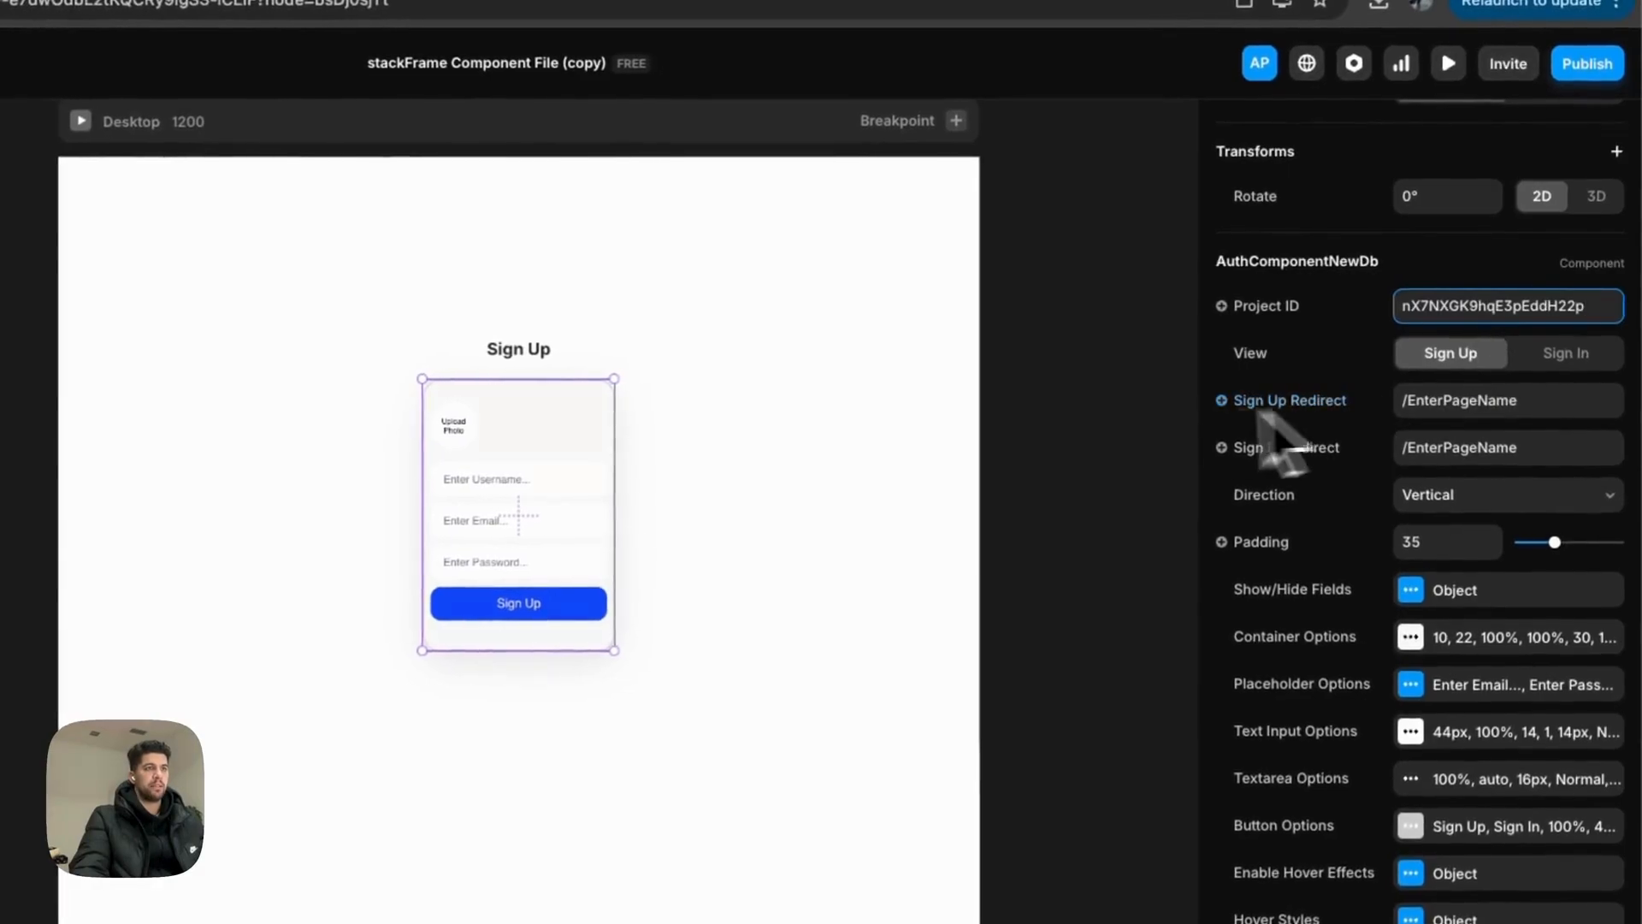
left_click(1039, 397)
left_click(455, 457)
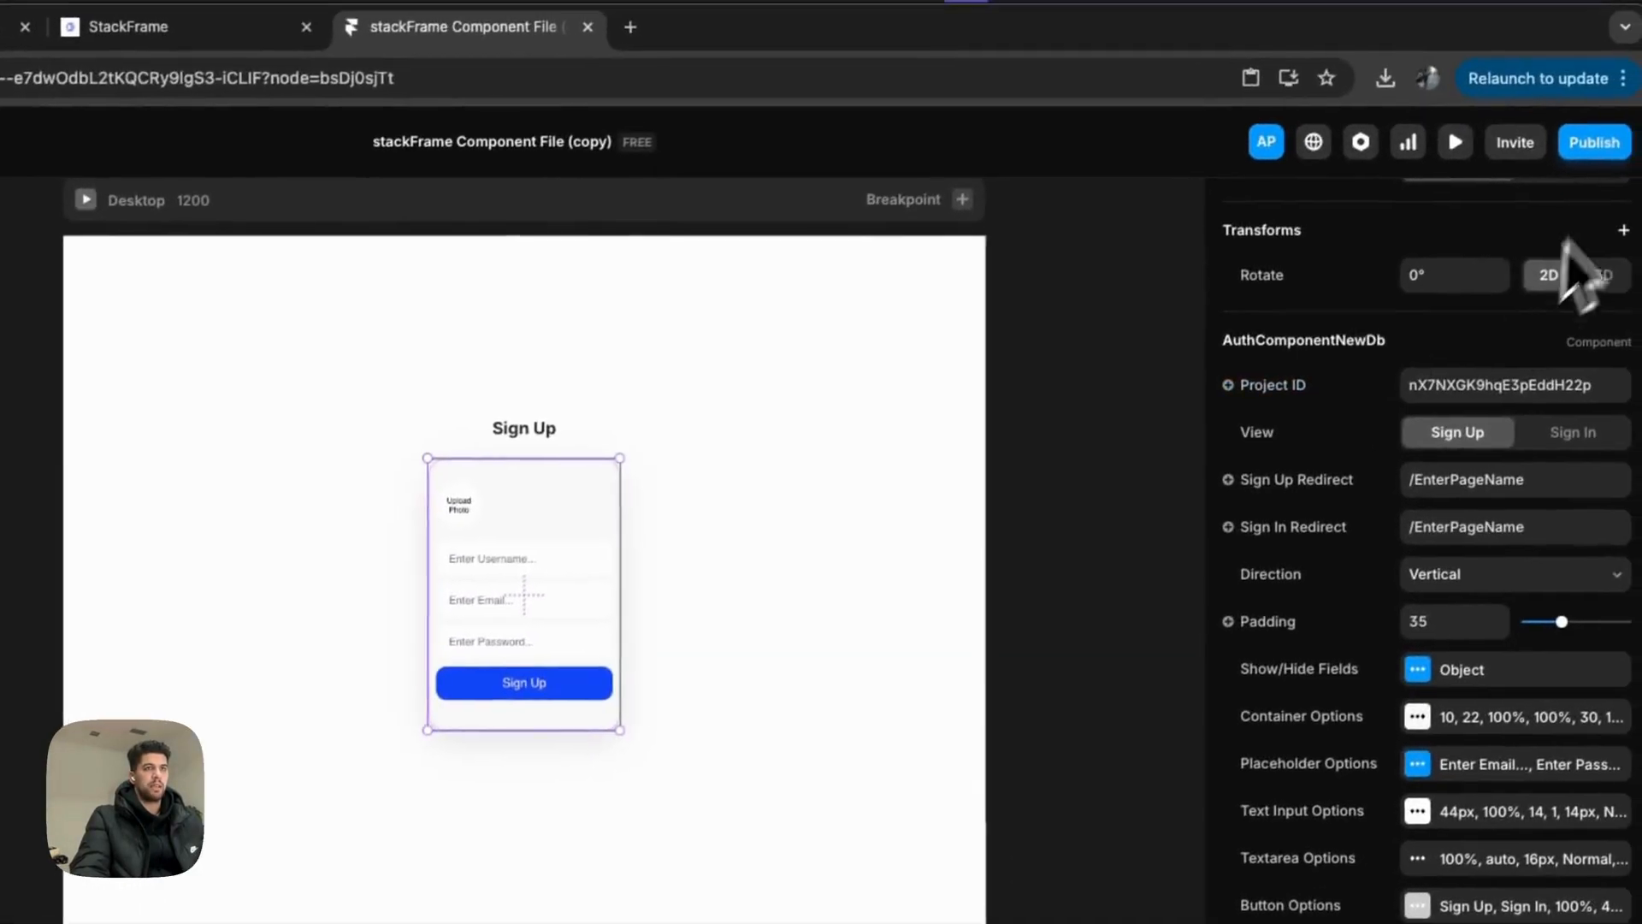
Step: Publish the update to the live site, dismissing the undraft page prompt
left_click(1594, 144)
left_click(473, 683)
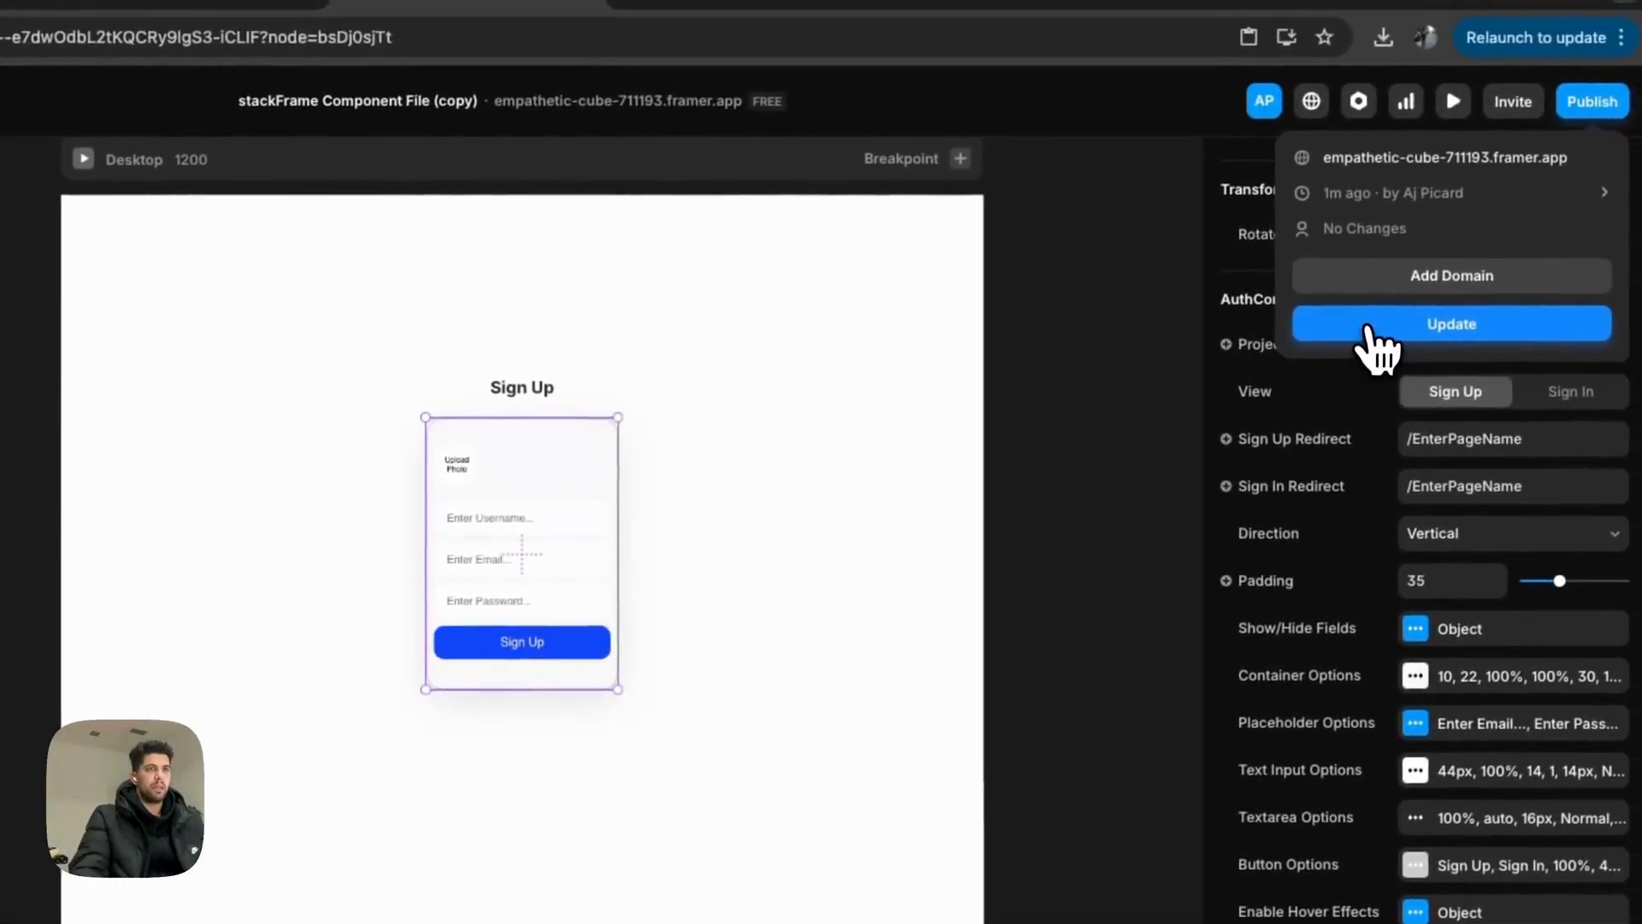
left_click(1379, 335)
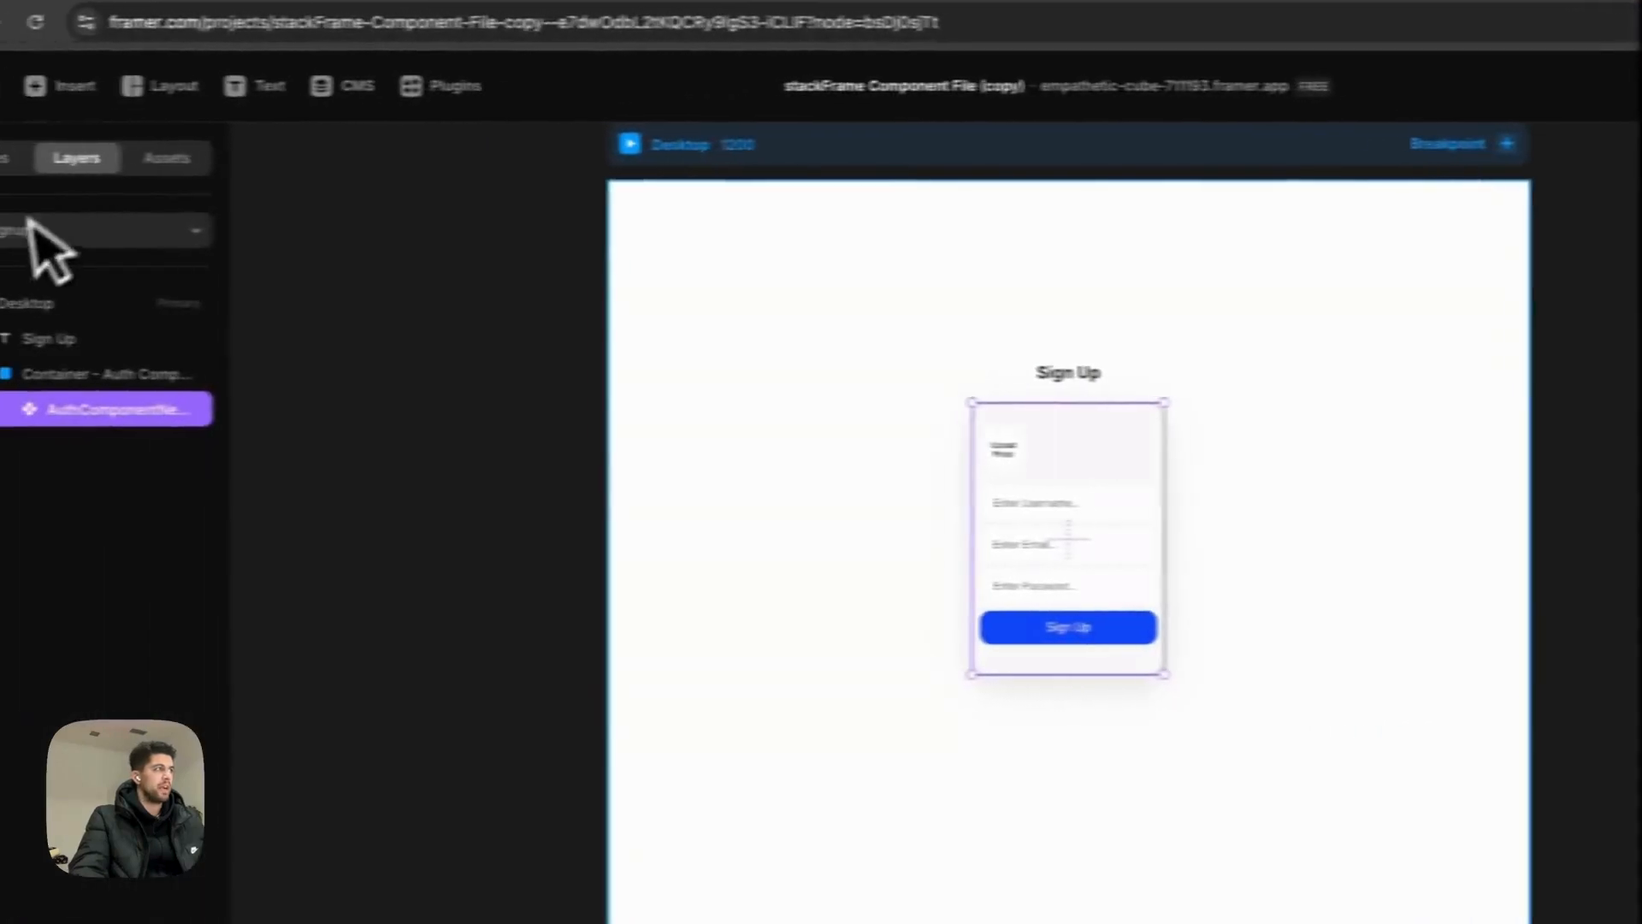
Step: Add a new /profile page with a 'Profile Page' text layer
left_click(60, 158)
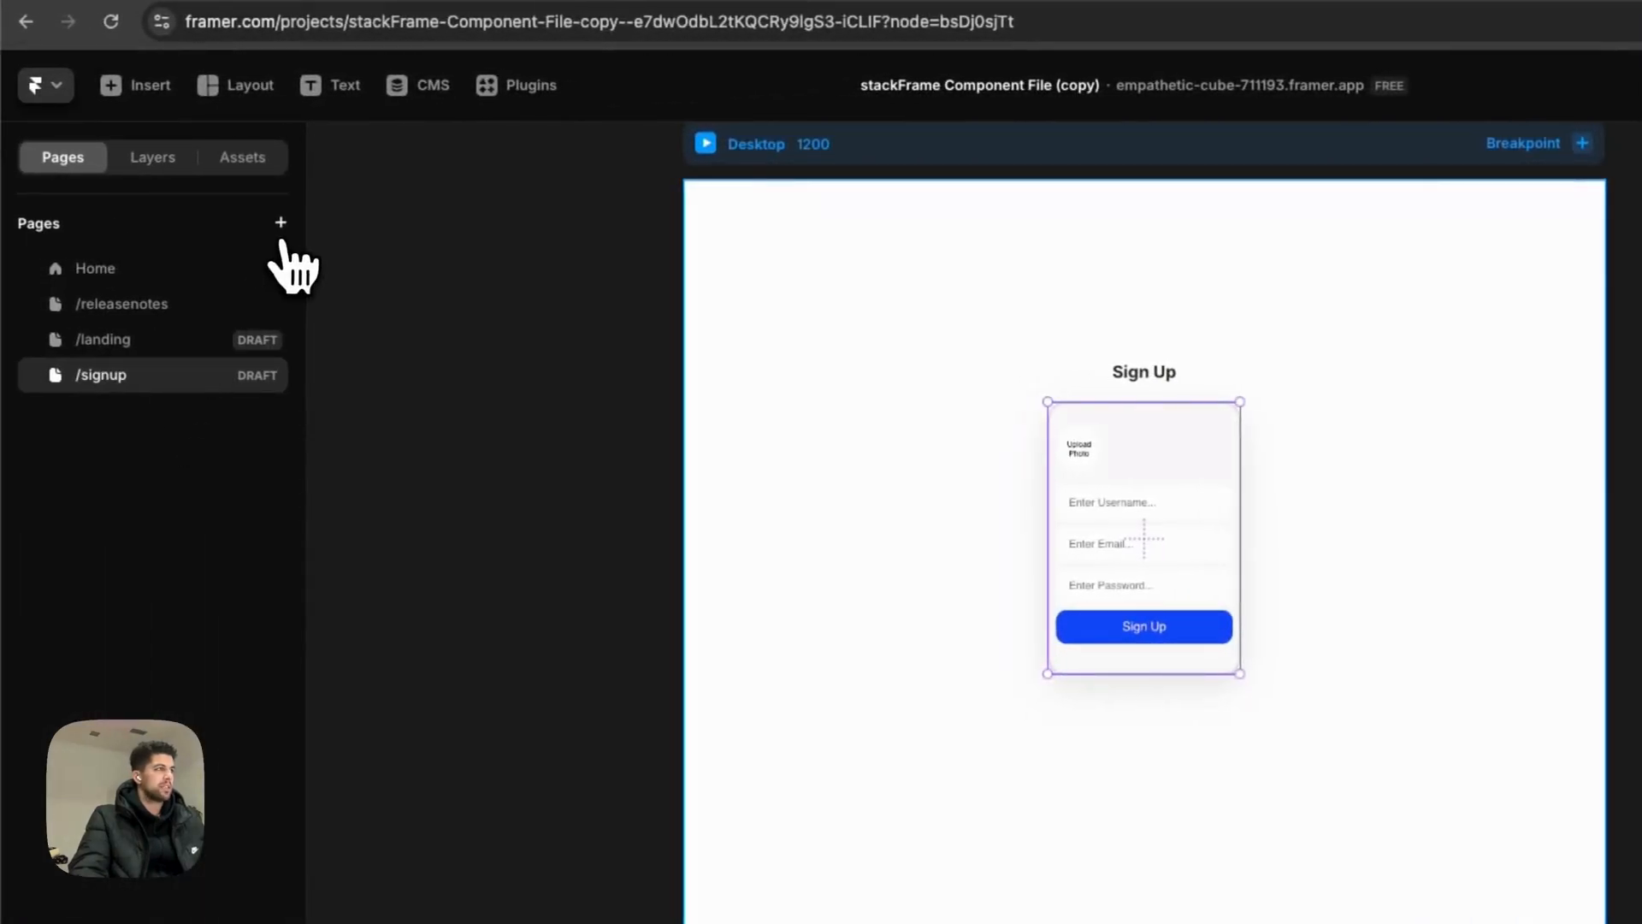
left_click(280, 224)
left_click(301, 254)
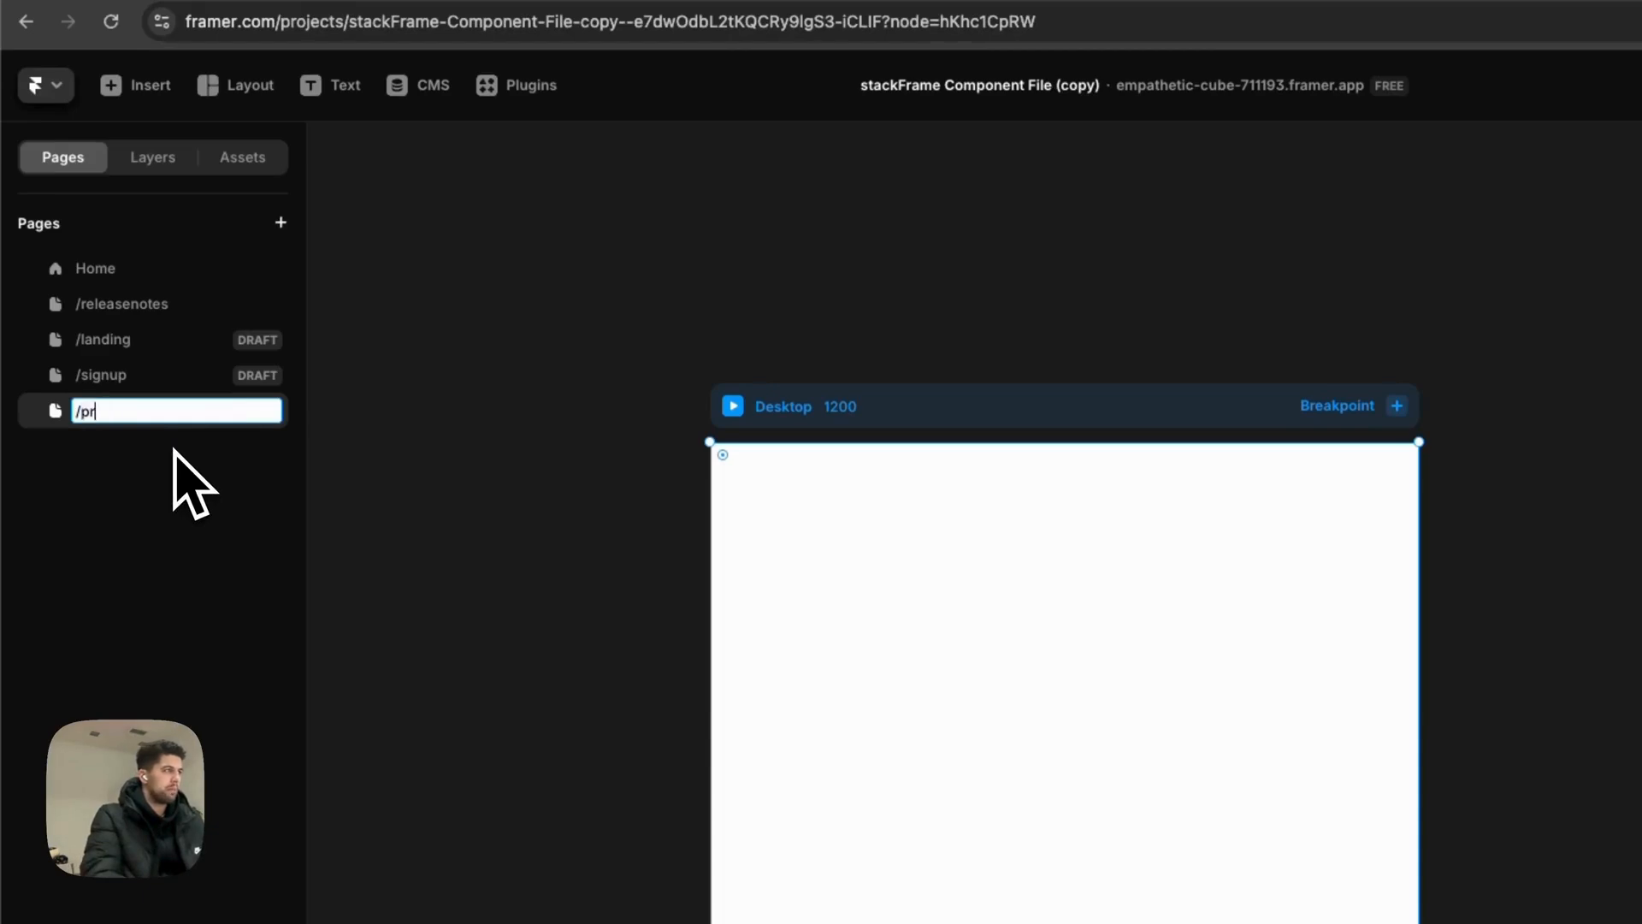
key("t")
left_click(1028, 691)
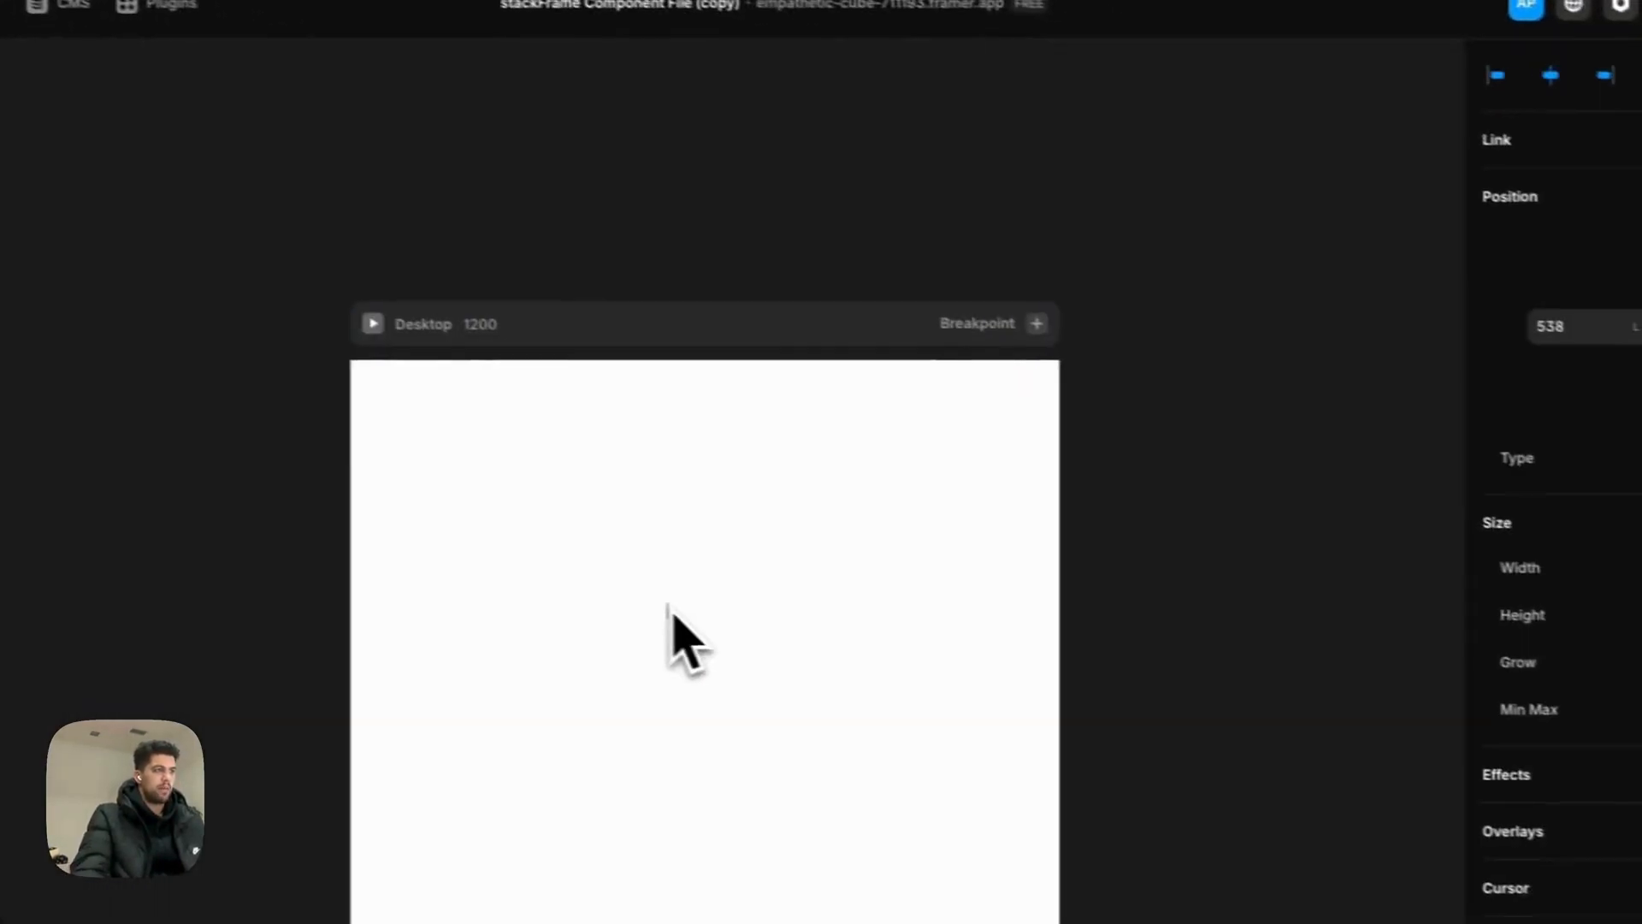
type("Prf")
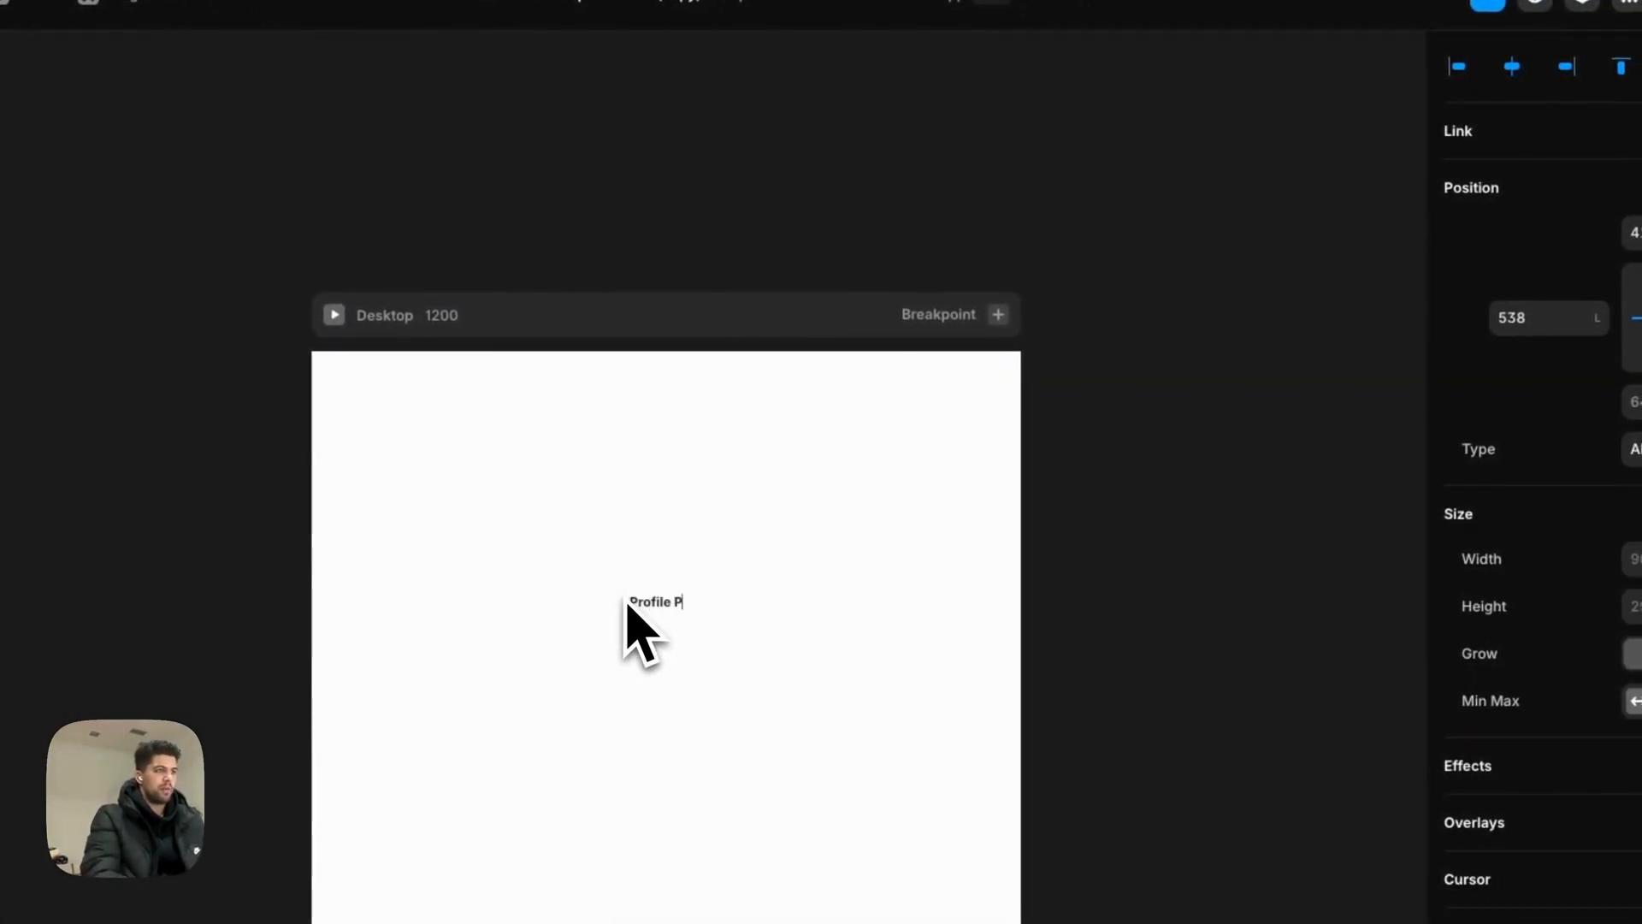
Step: Give the page frame a stack layout with content distributed to the centre
left_click(641, 326)
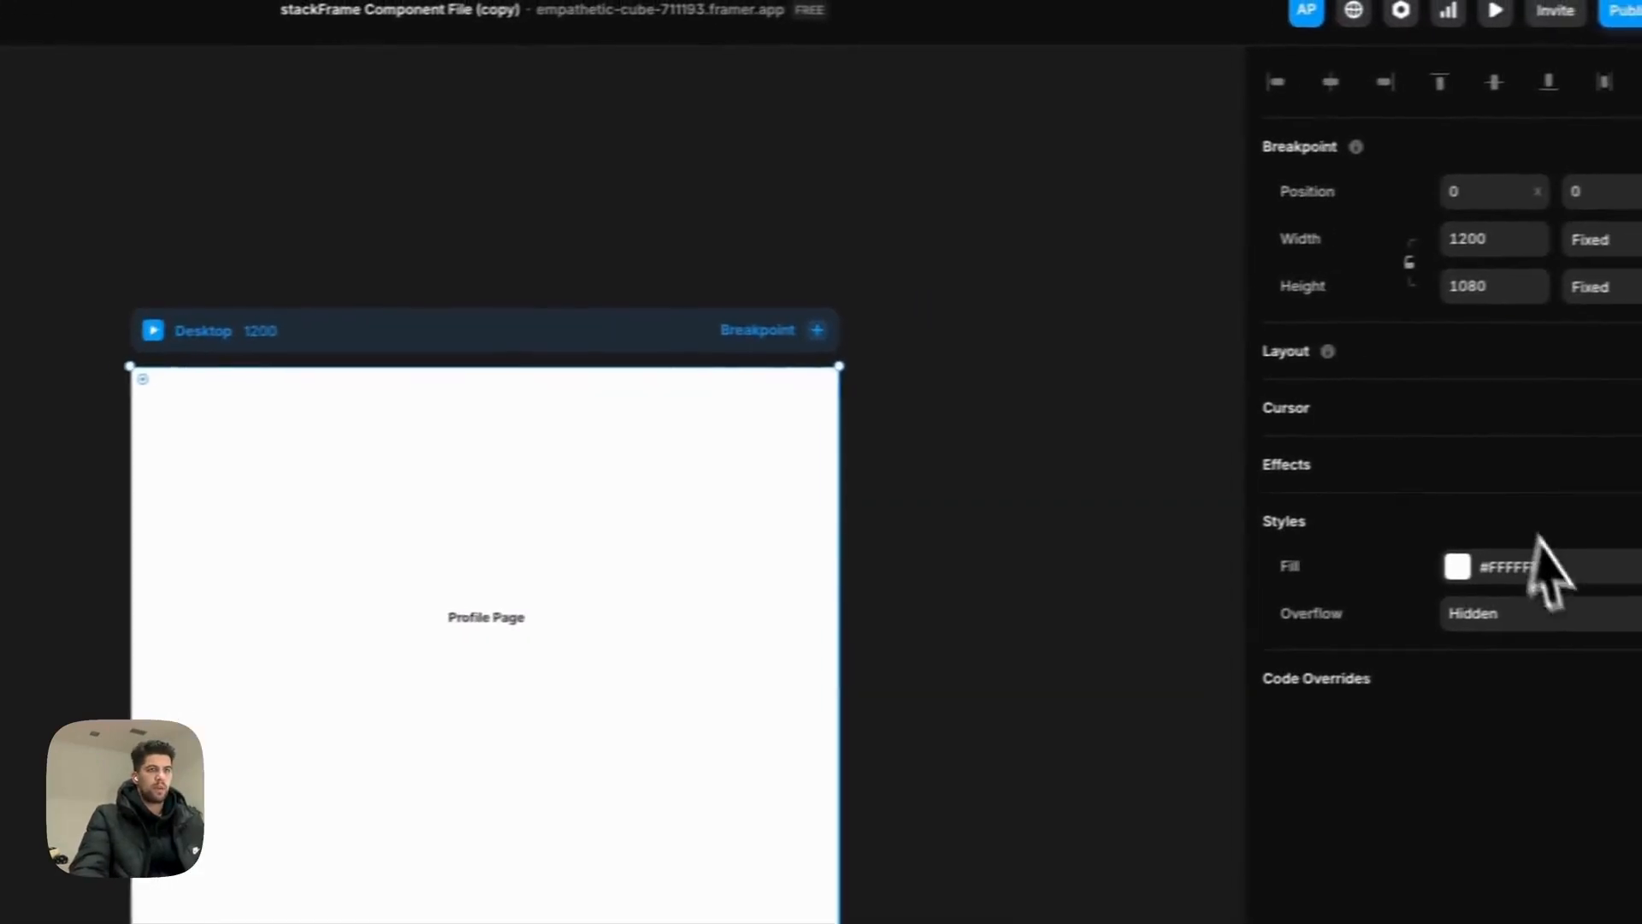
left_click(1422, 359)
left_click(1453, 500)
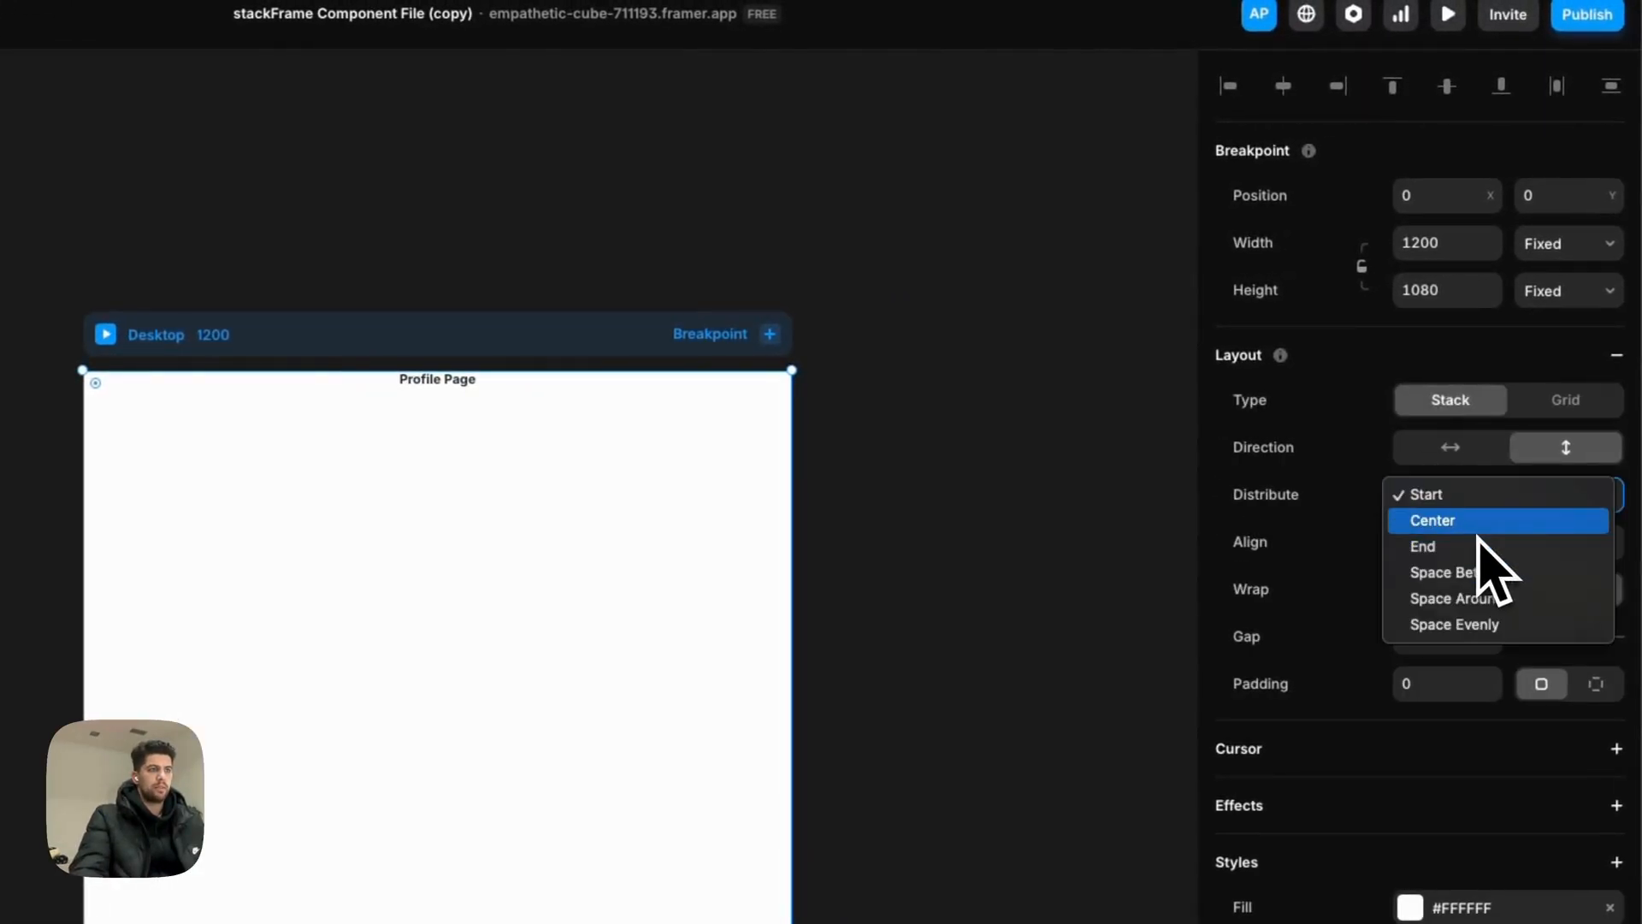
left_click(1477, 523)
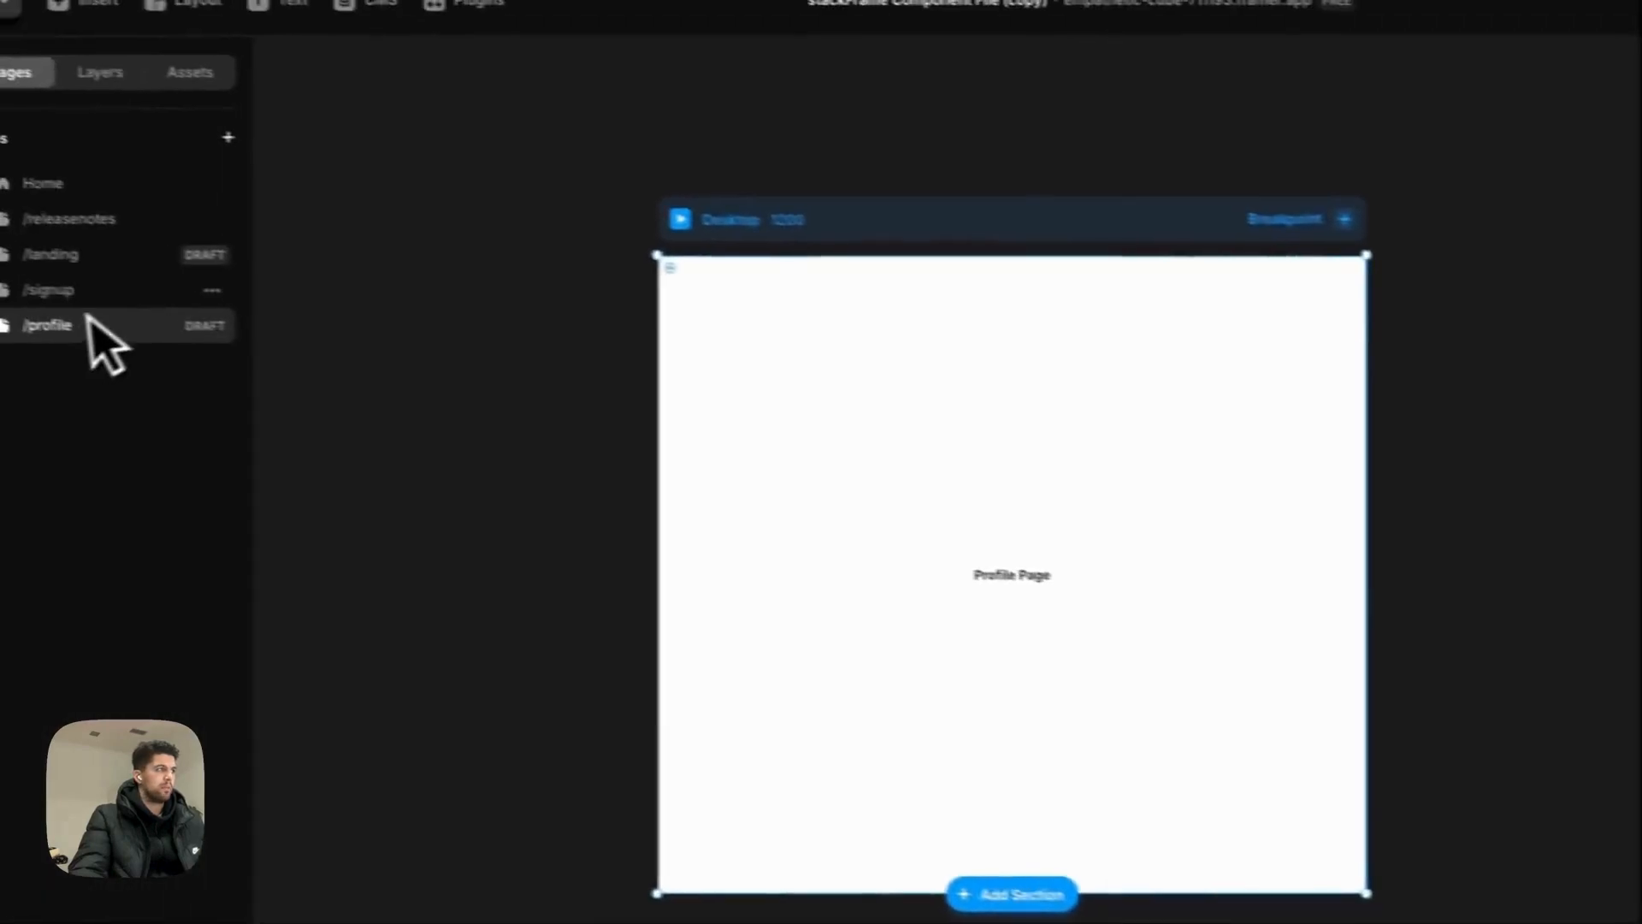
Step: Set the /signup auth component's Sign Up Redirect to /profile
left_click(77, 286)
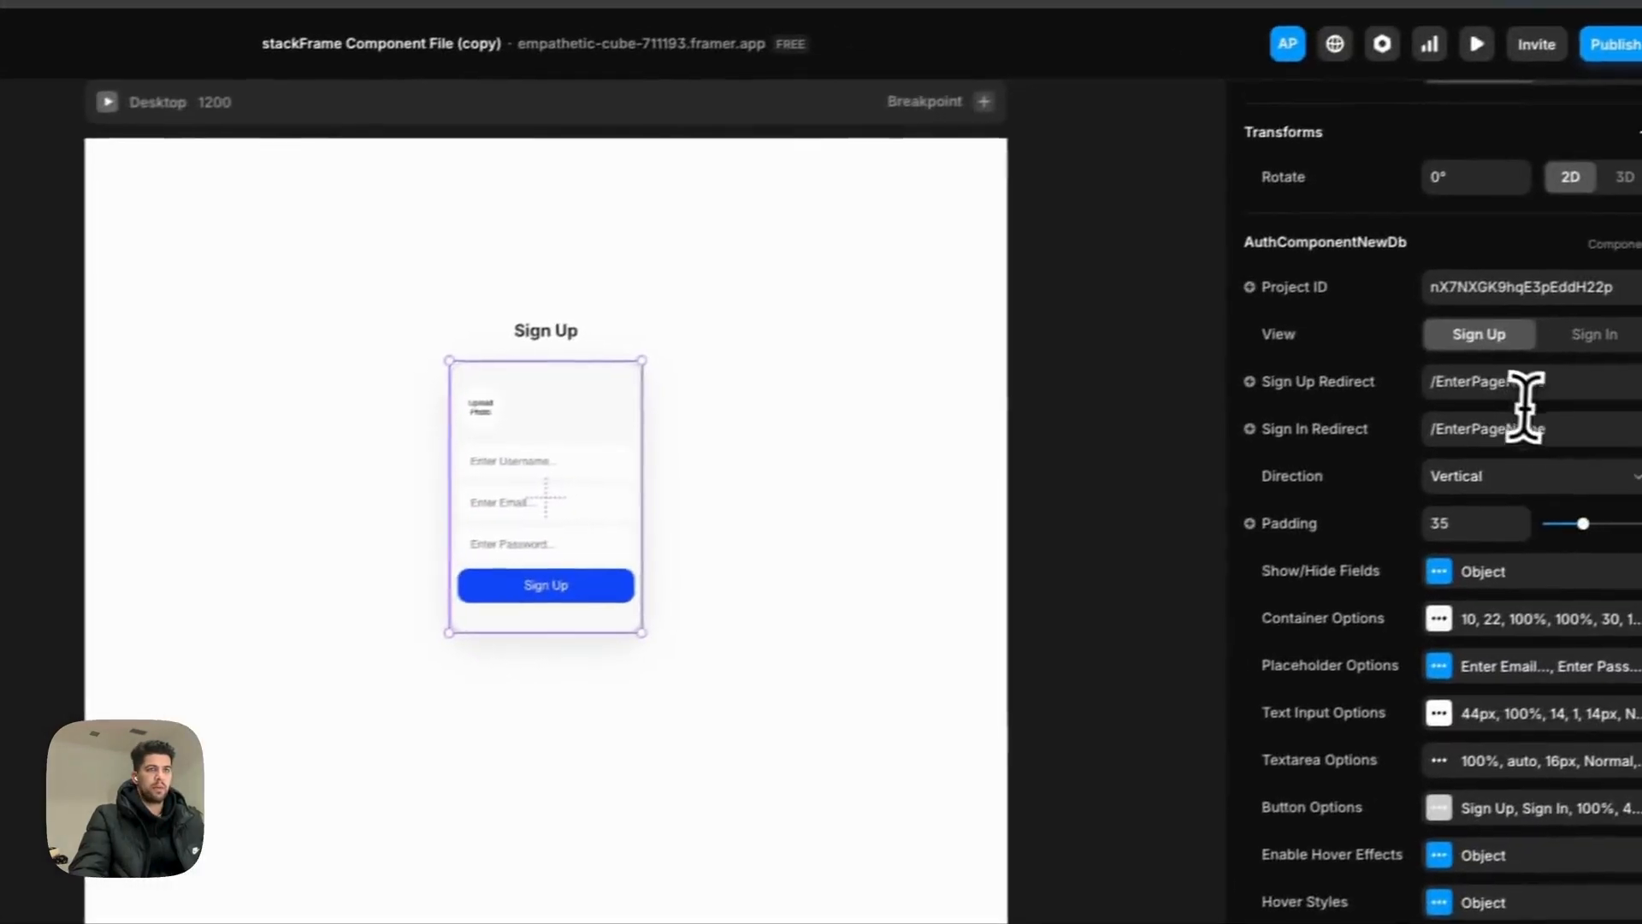
left_click(1513, 393)
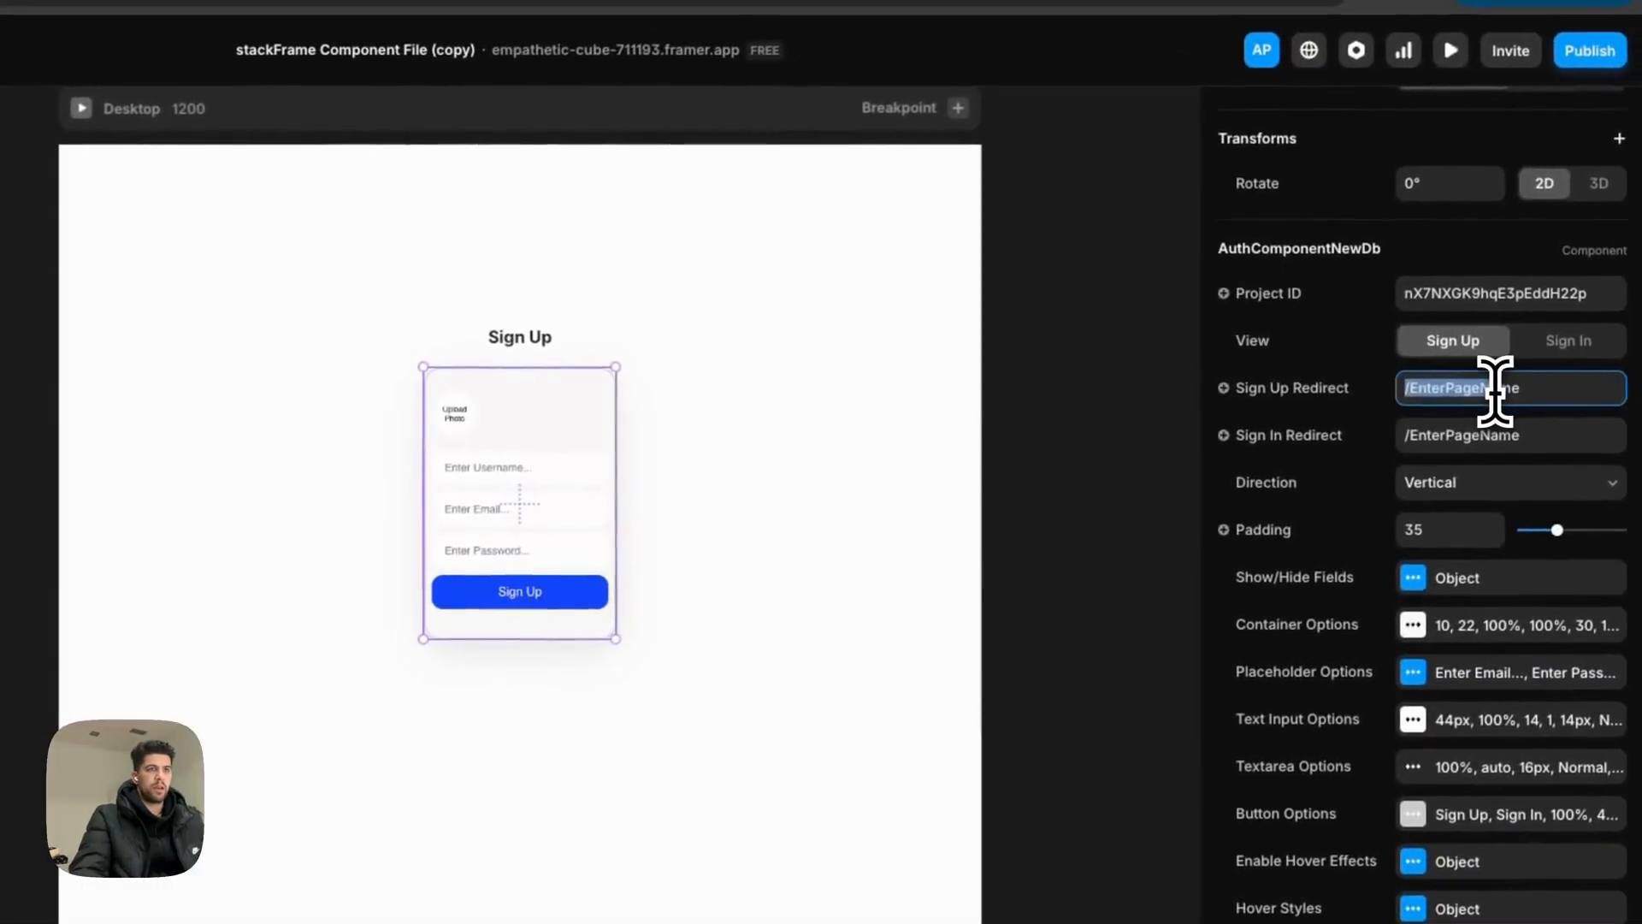
type("/profile")
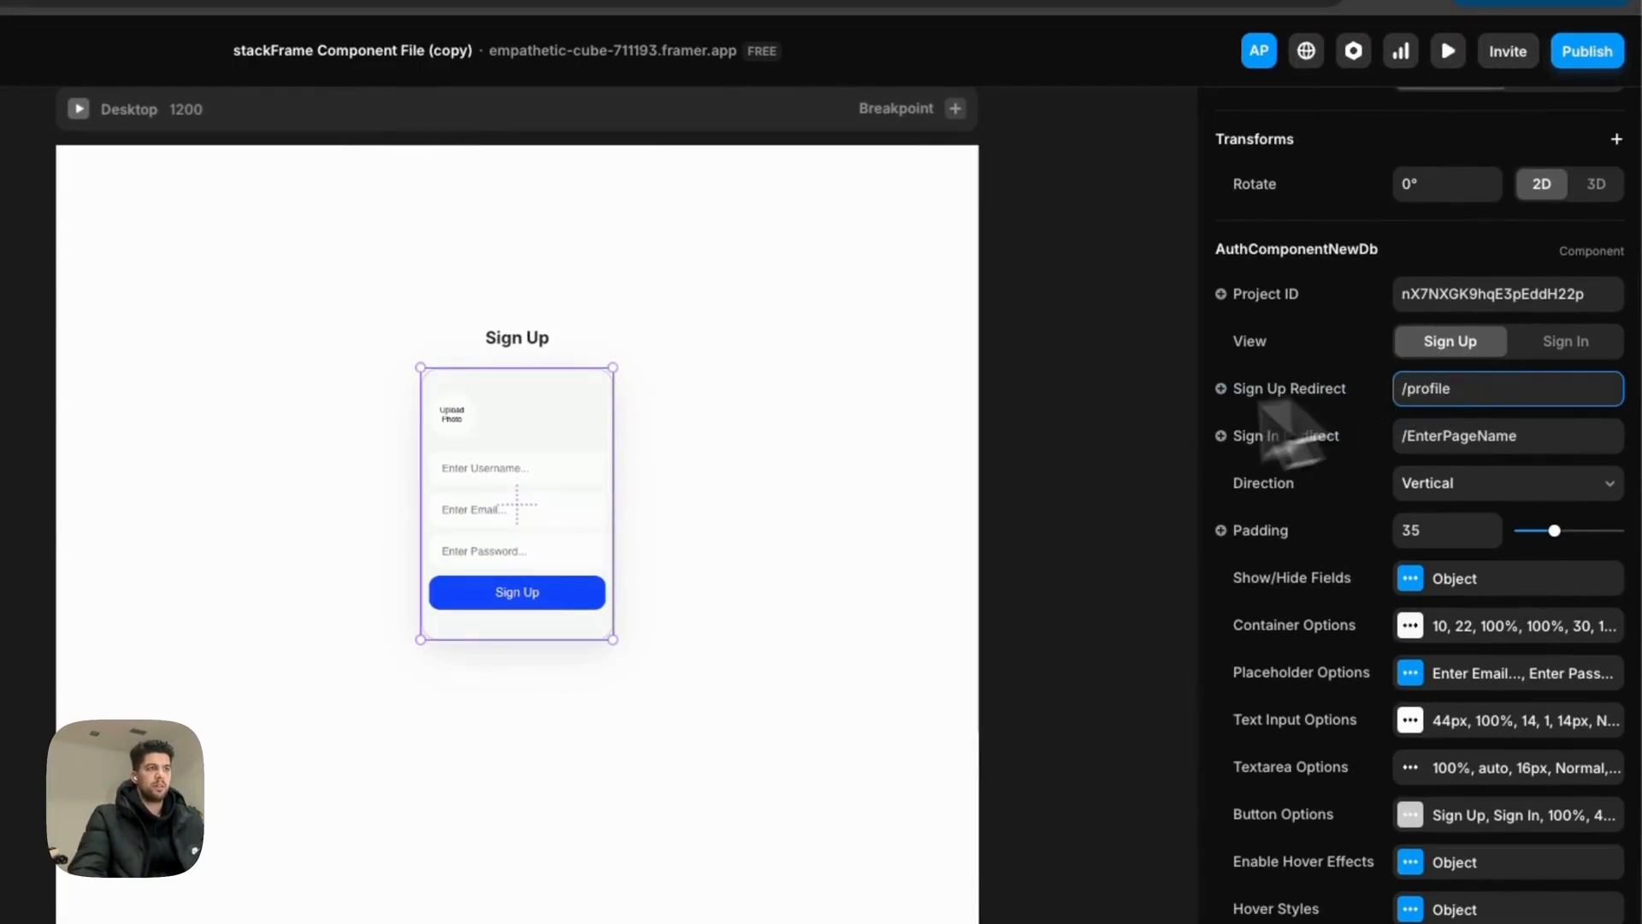
Step: Take the /signup and /landing pages out of draft through the Publish flow
left_click(1587, 53)
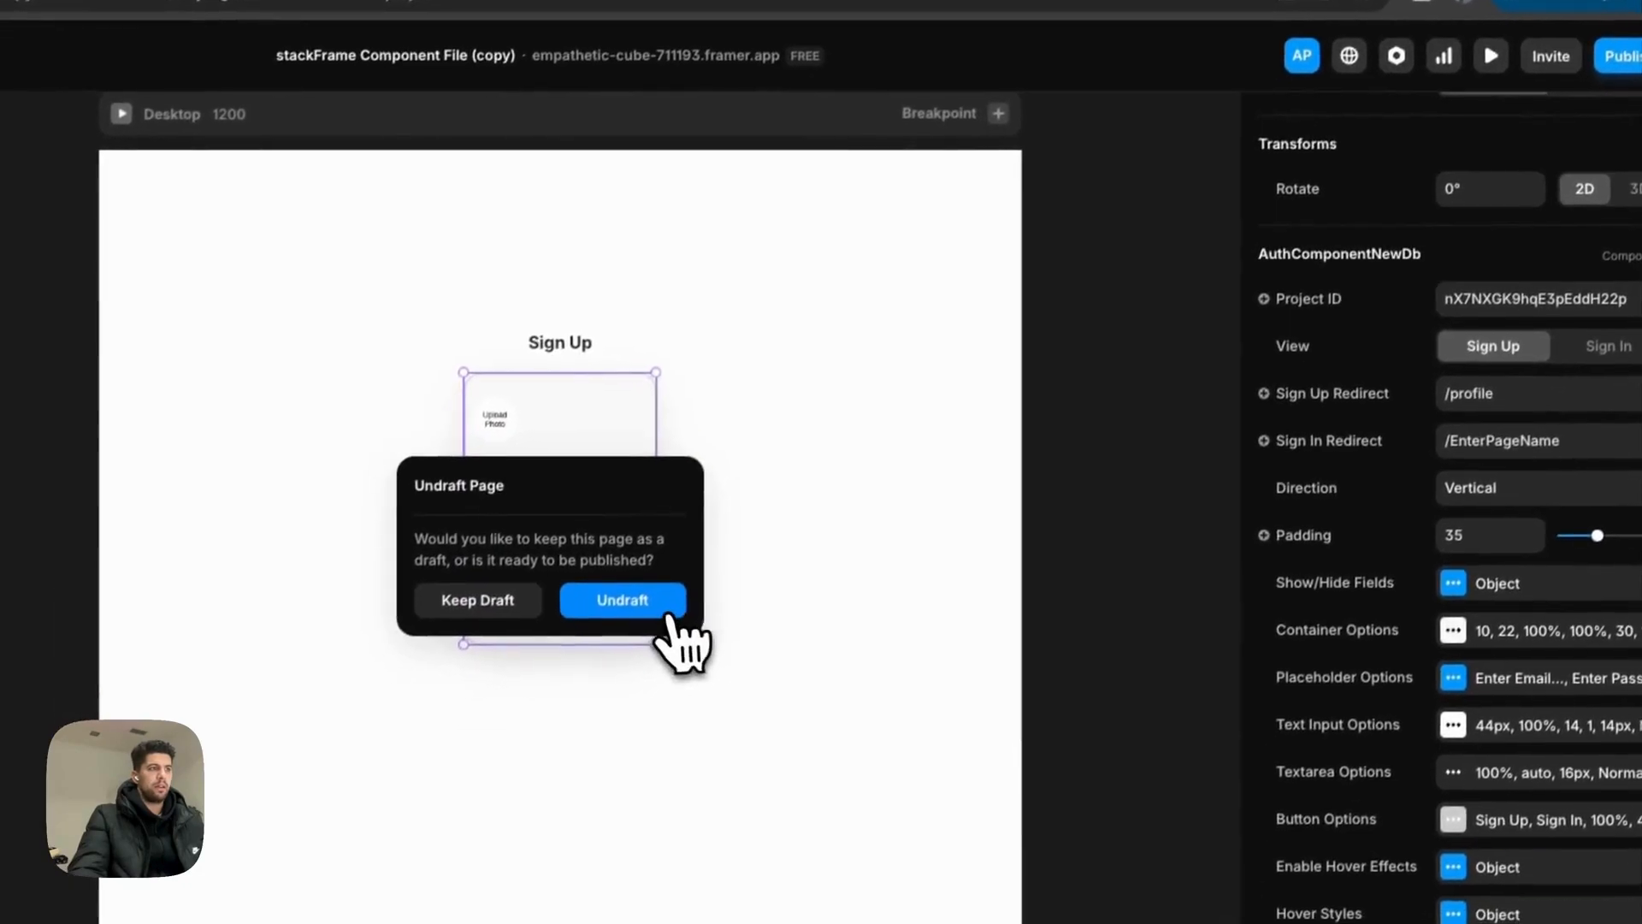
left_click(633, 656)
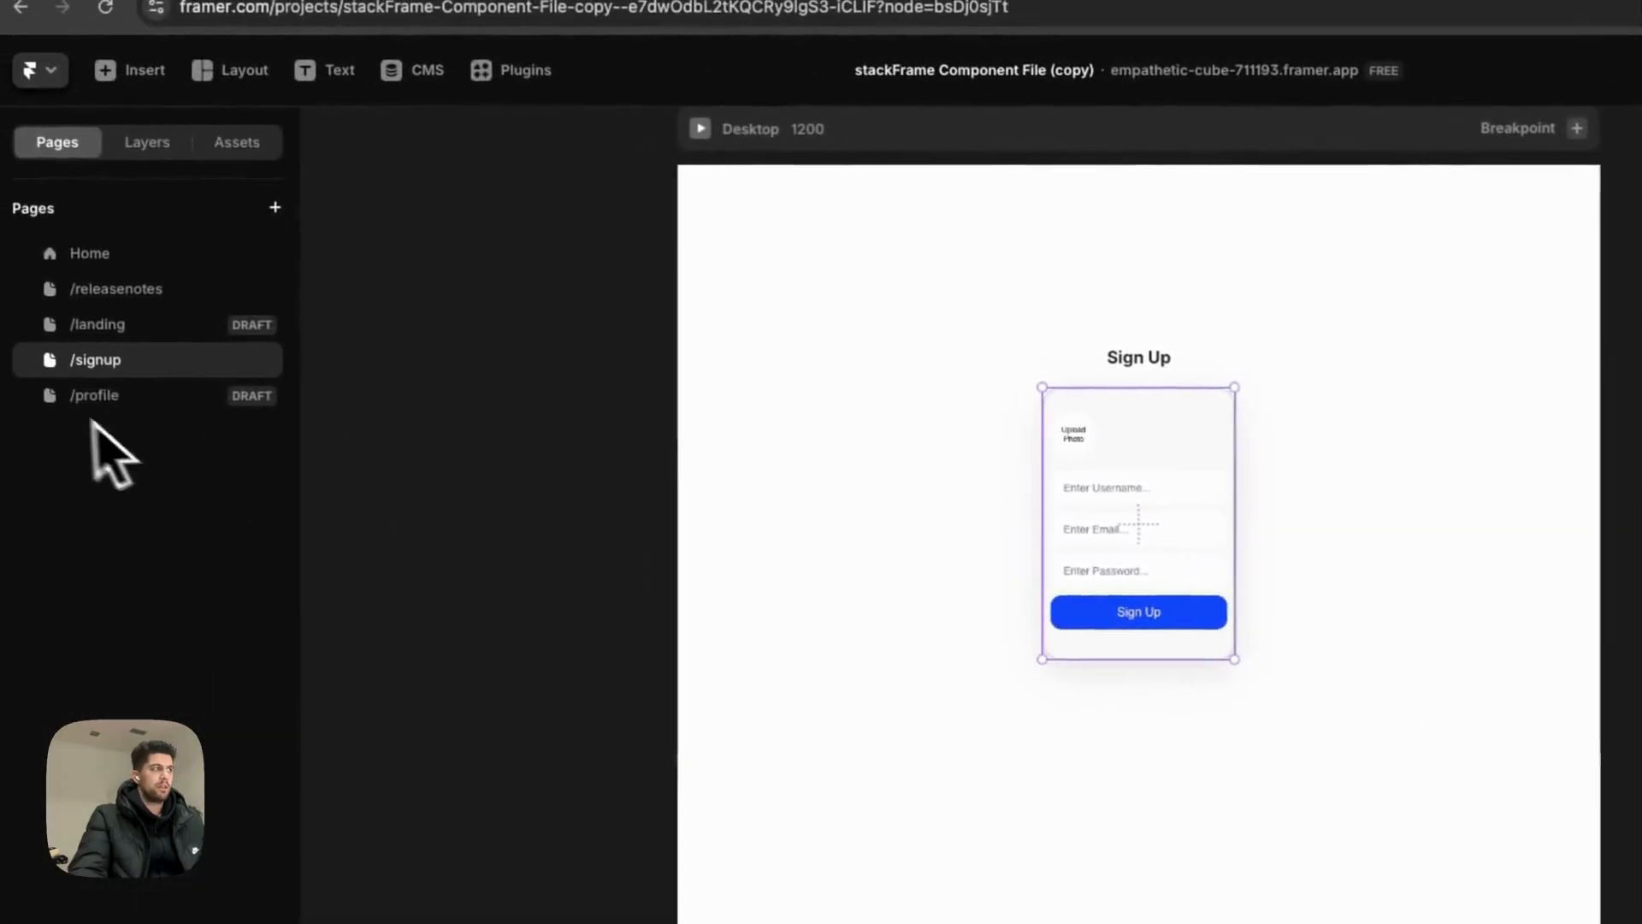
left_click(188, 341)
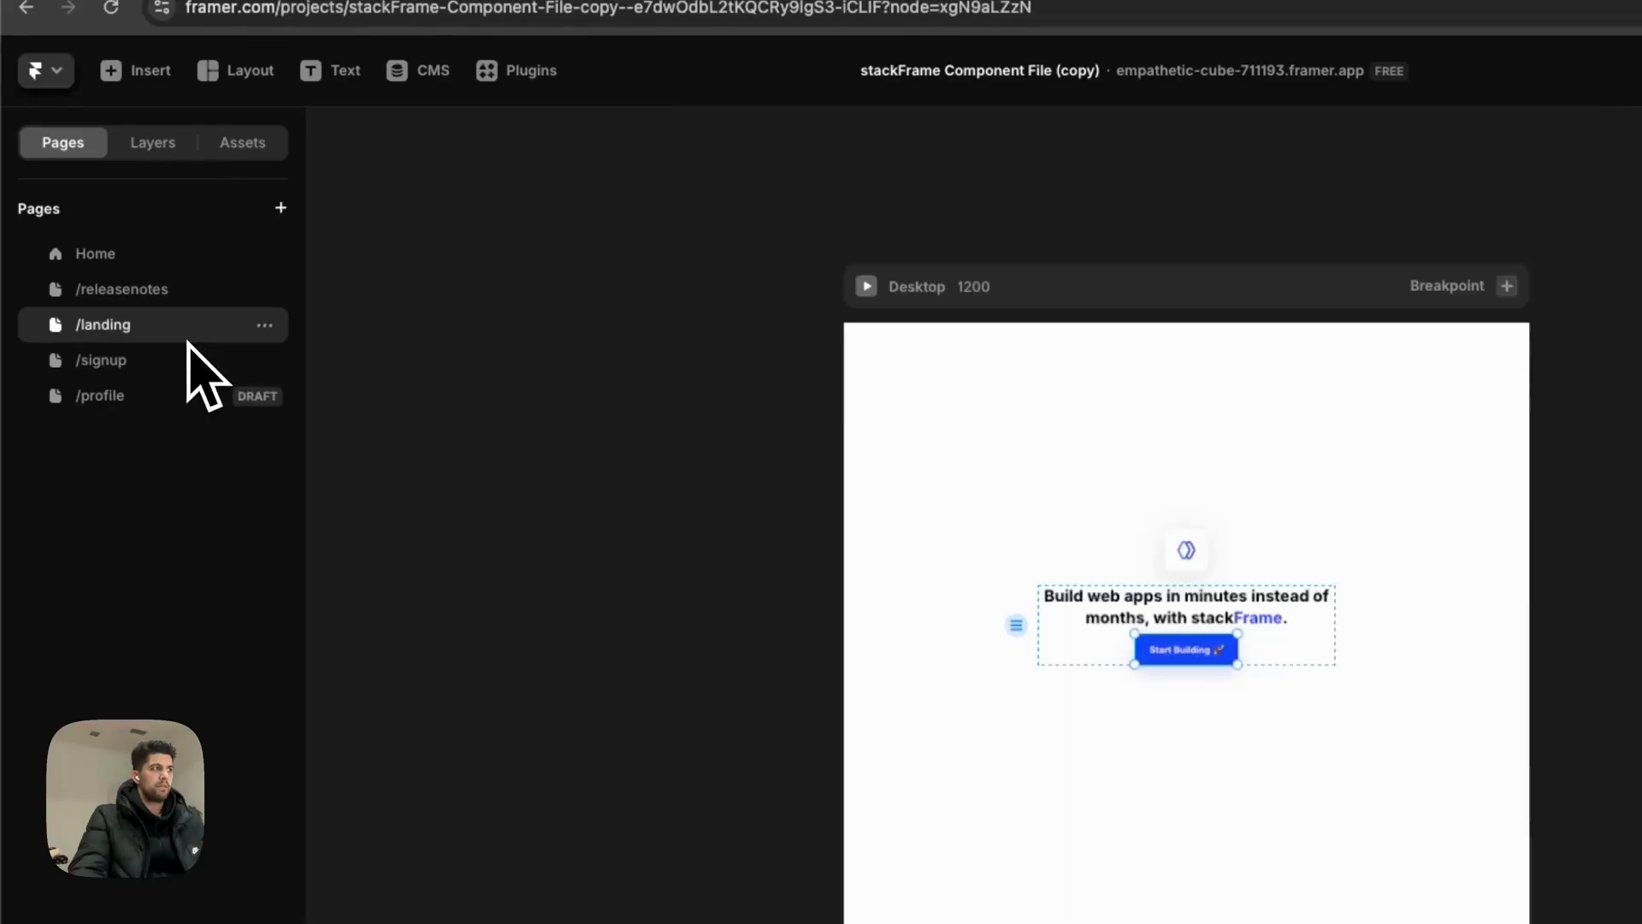
left_click(184, 366)
left_click(214, 332)
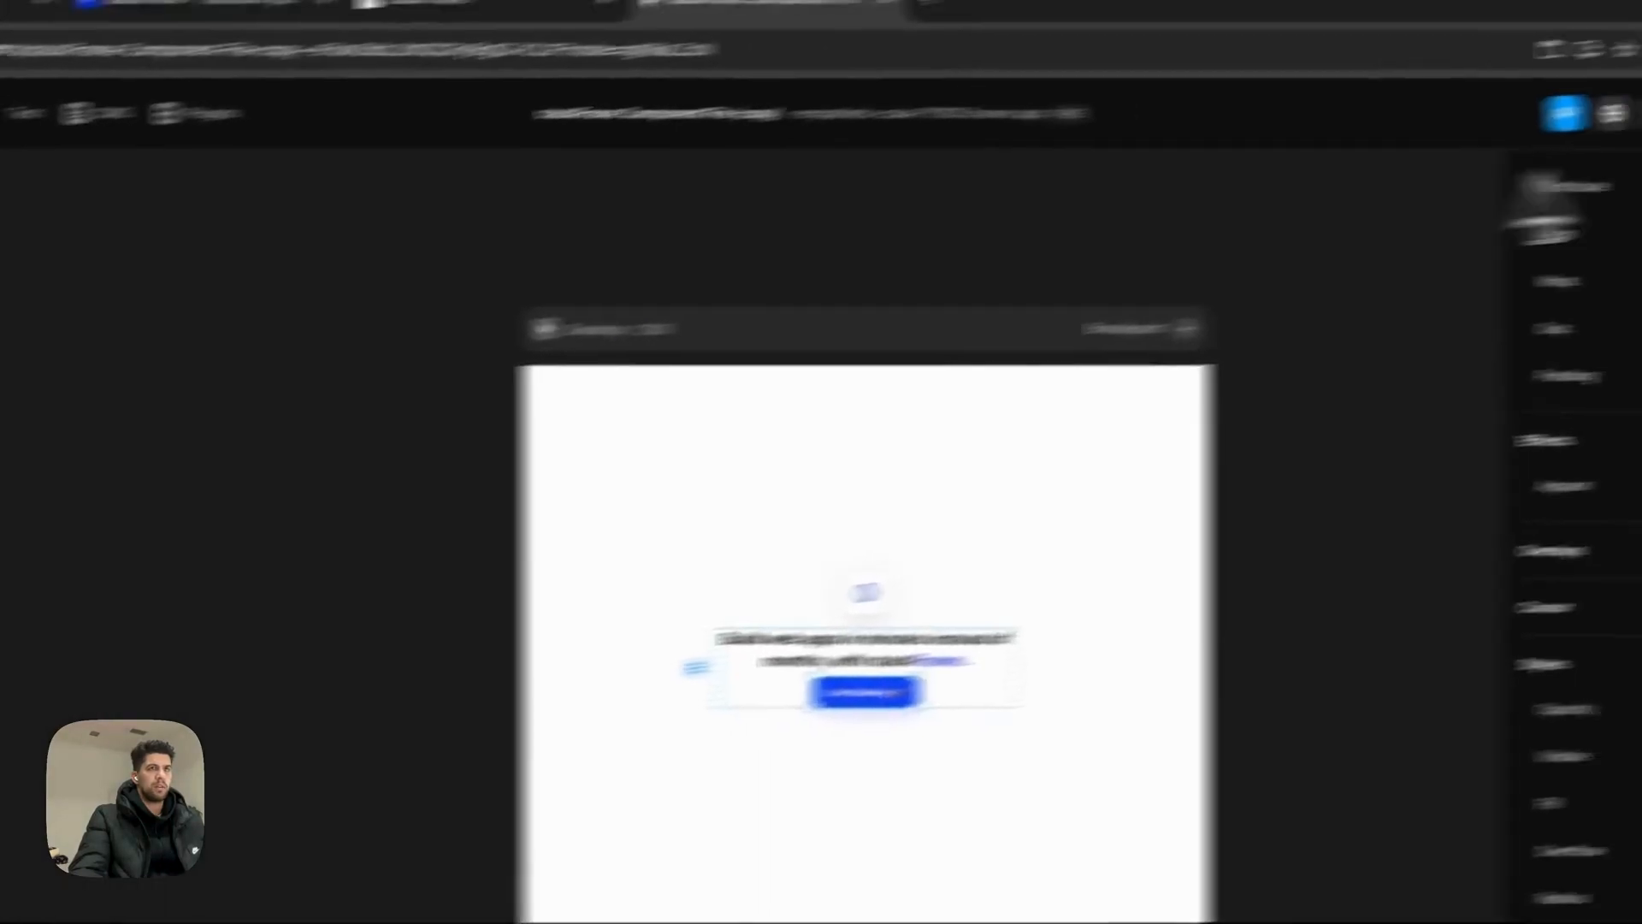
left_click(1612, 141)
left_click(848, 560)
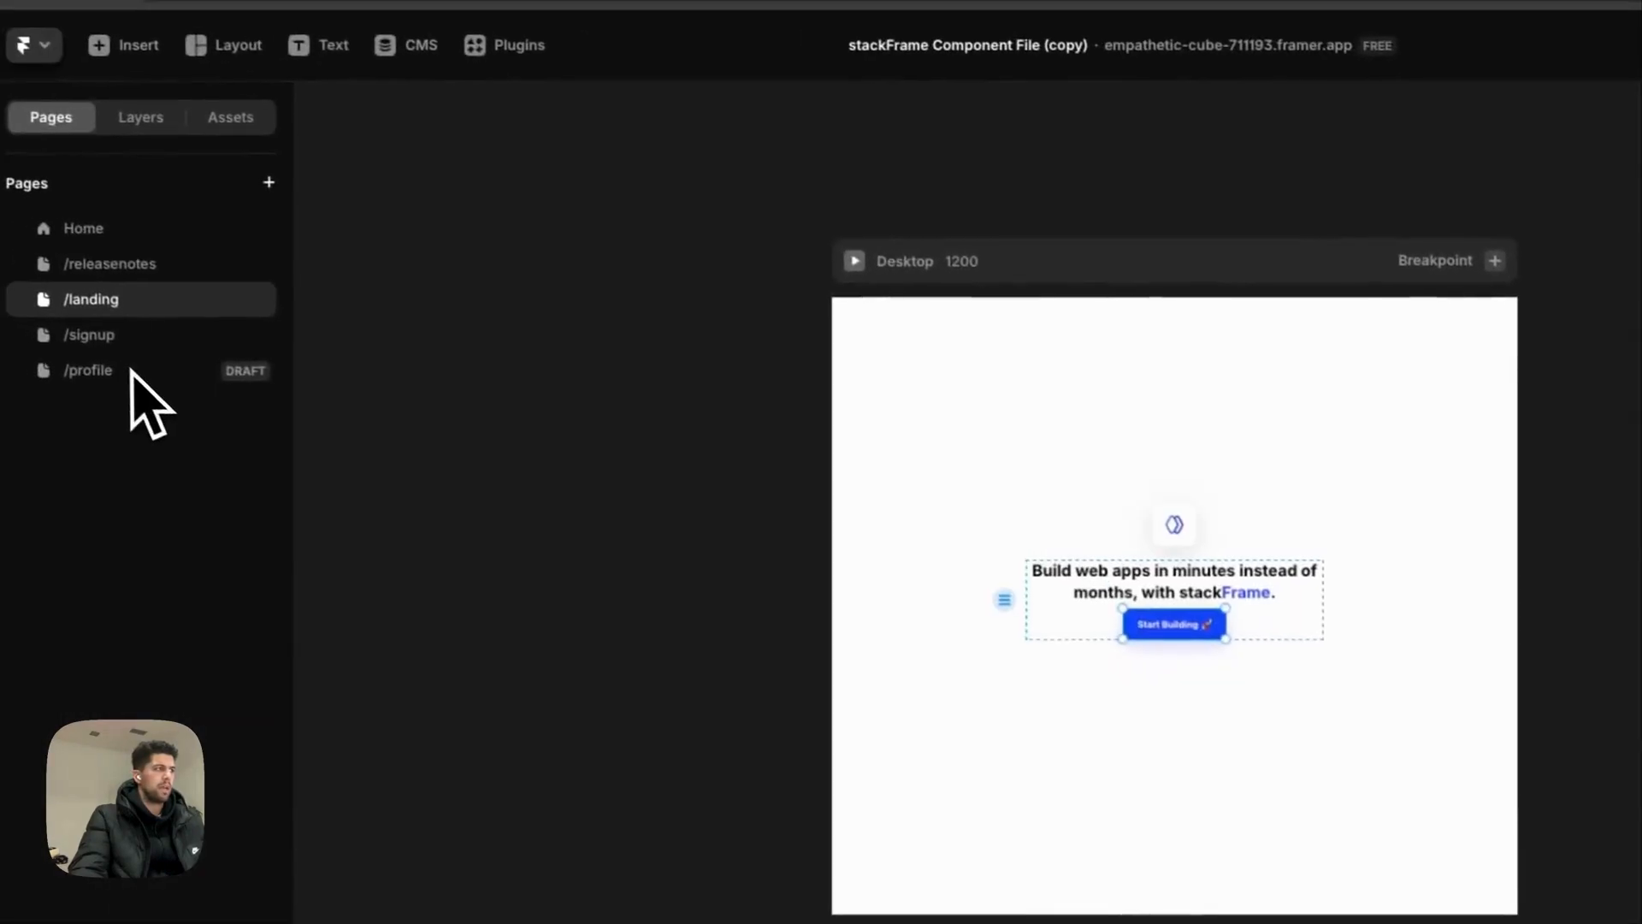
double_click(147, 378)
left_click(1602, 125)
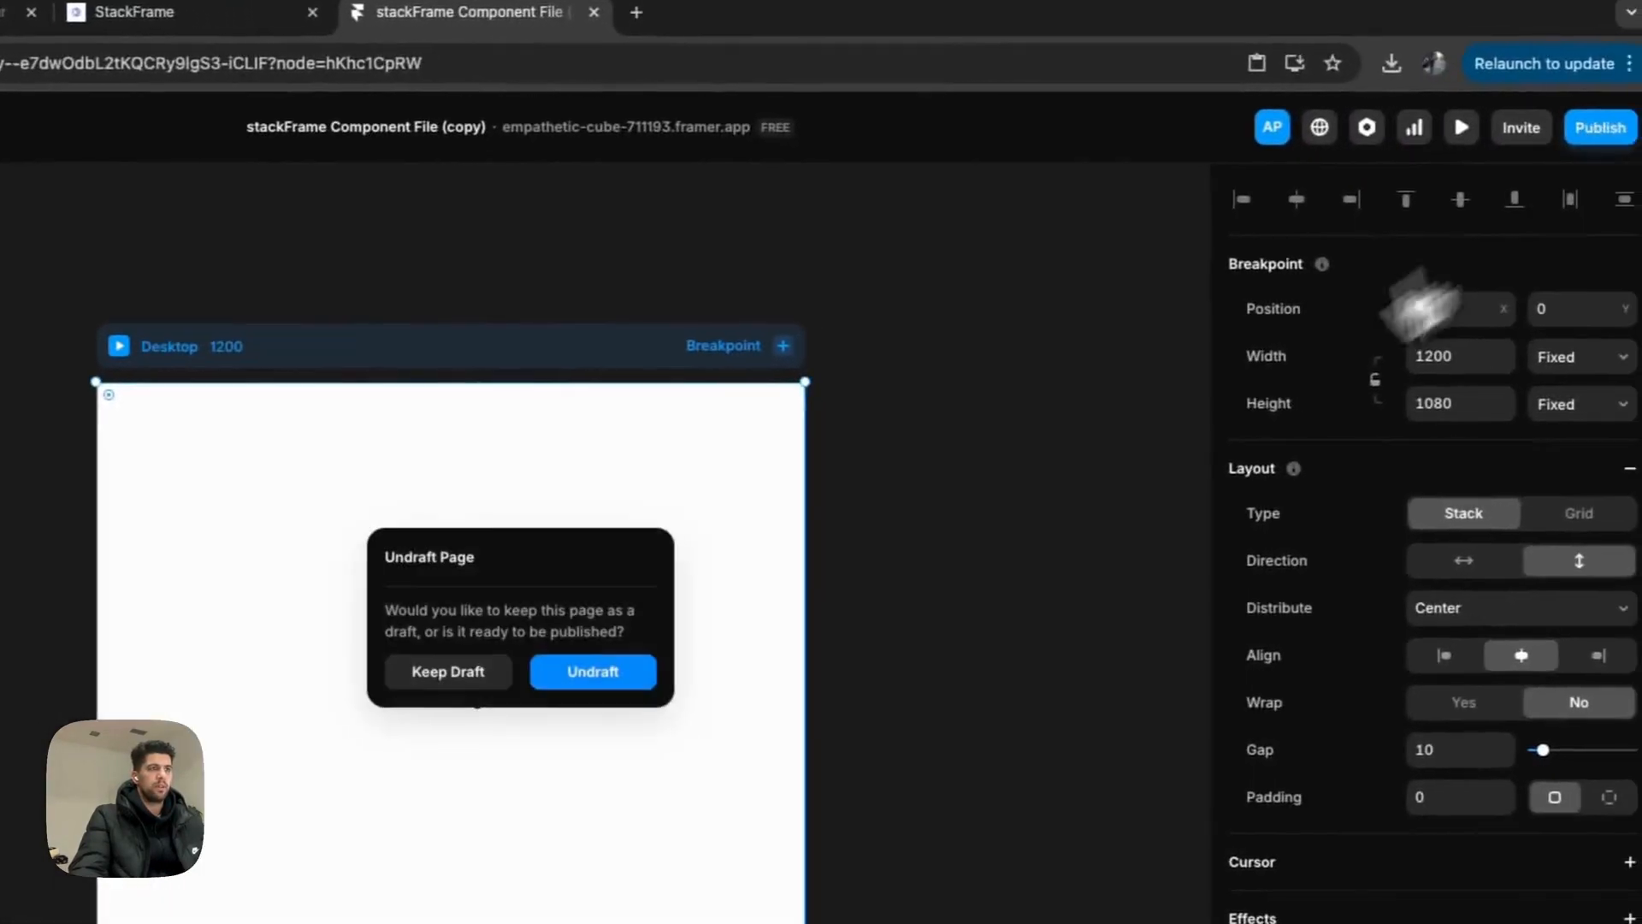
Step: Undraft the /profile page and push the site update live
left_click(950, 524)
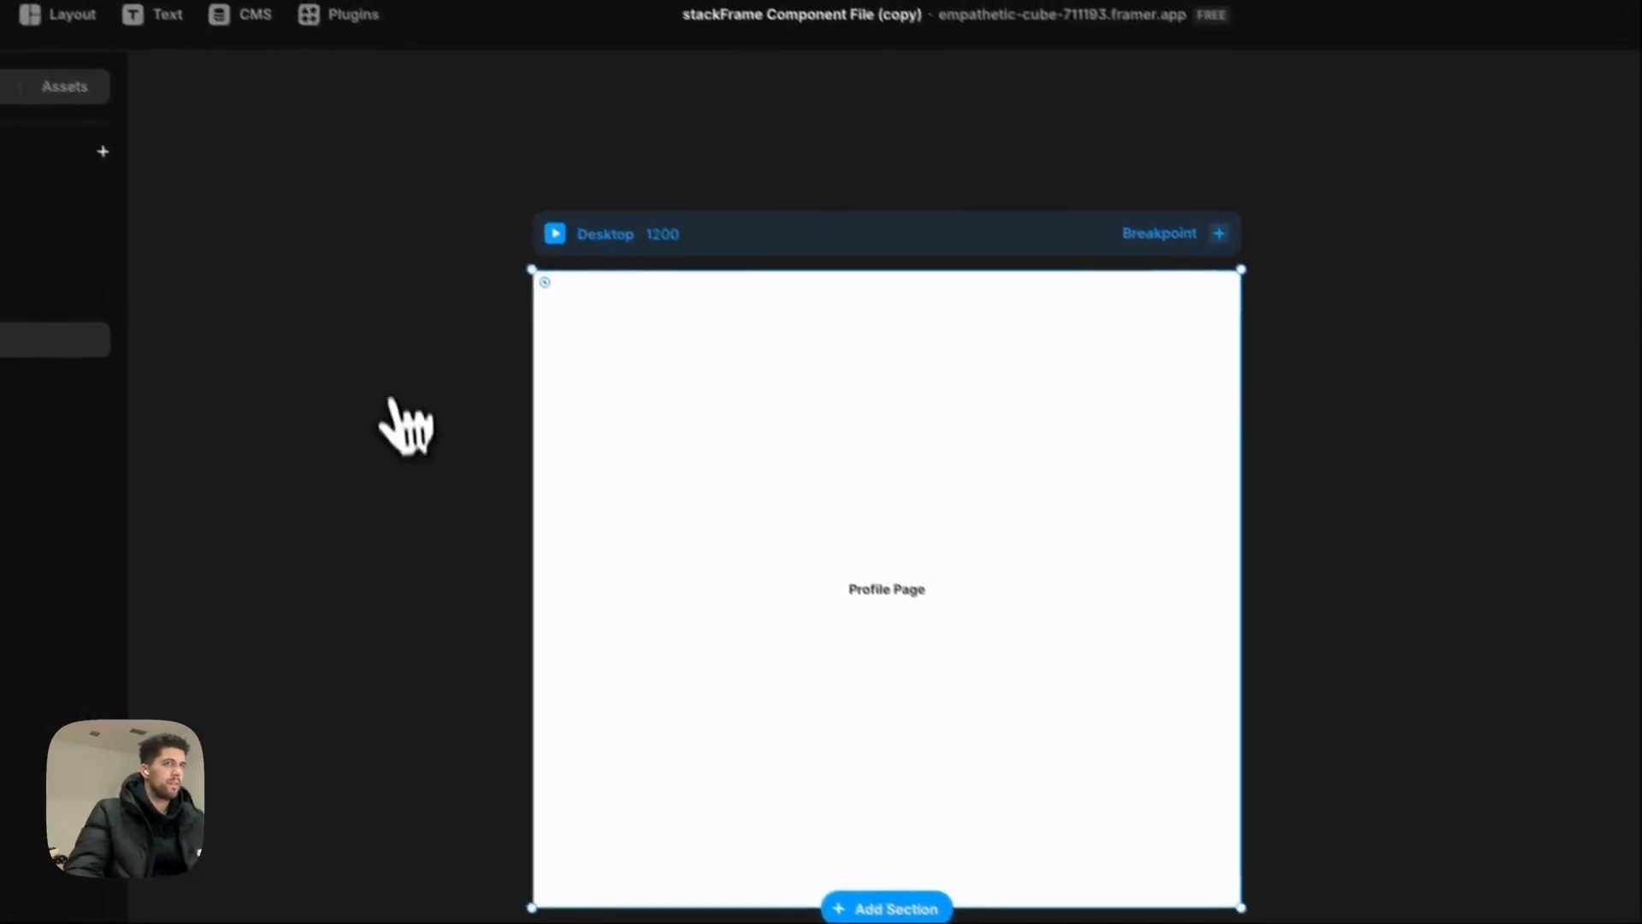
left_click(1620, 81)
left_click(1591, 313)
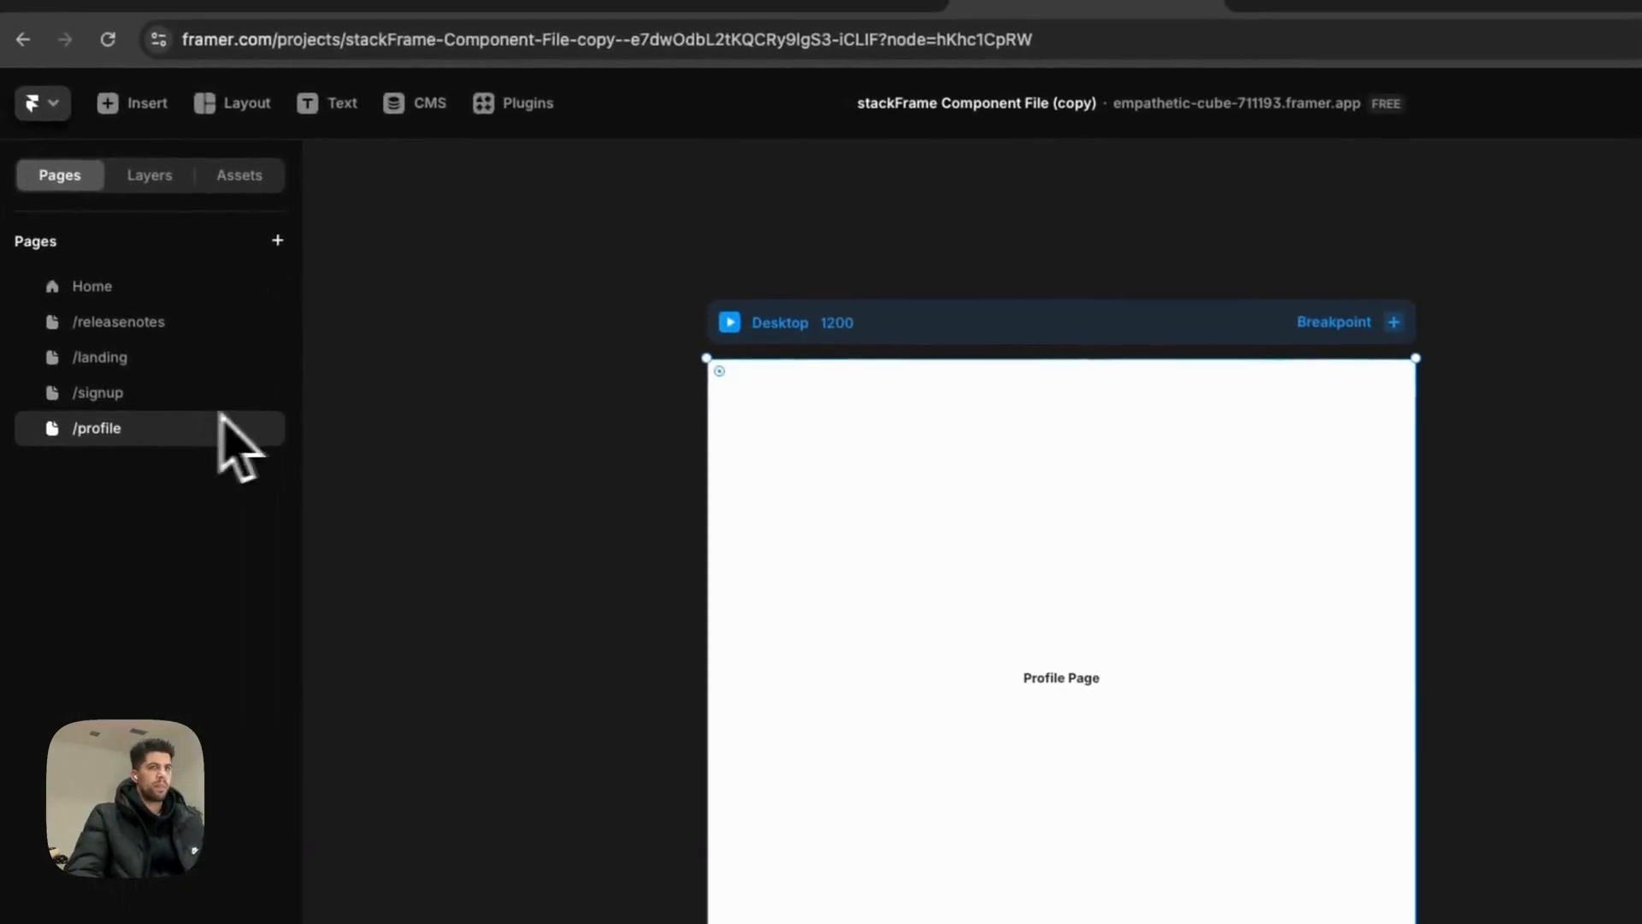
Step: Publish the latest changes again and open the live site in a new tab
left_click(145, 364)
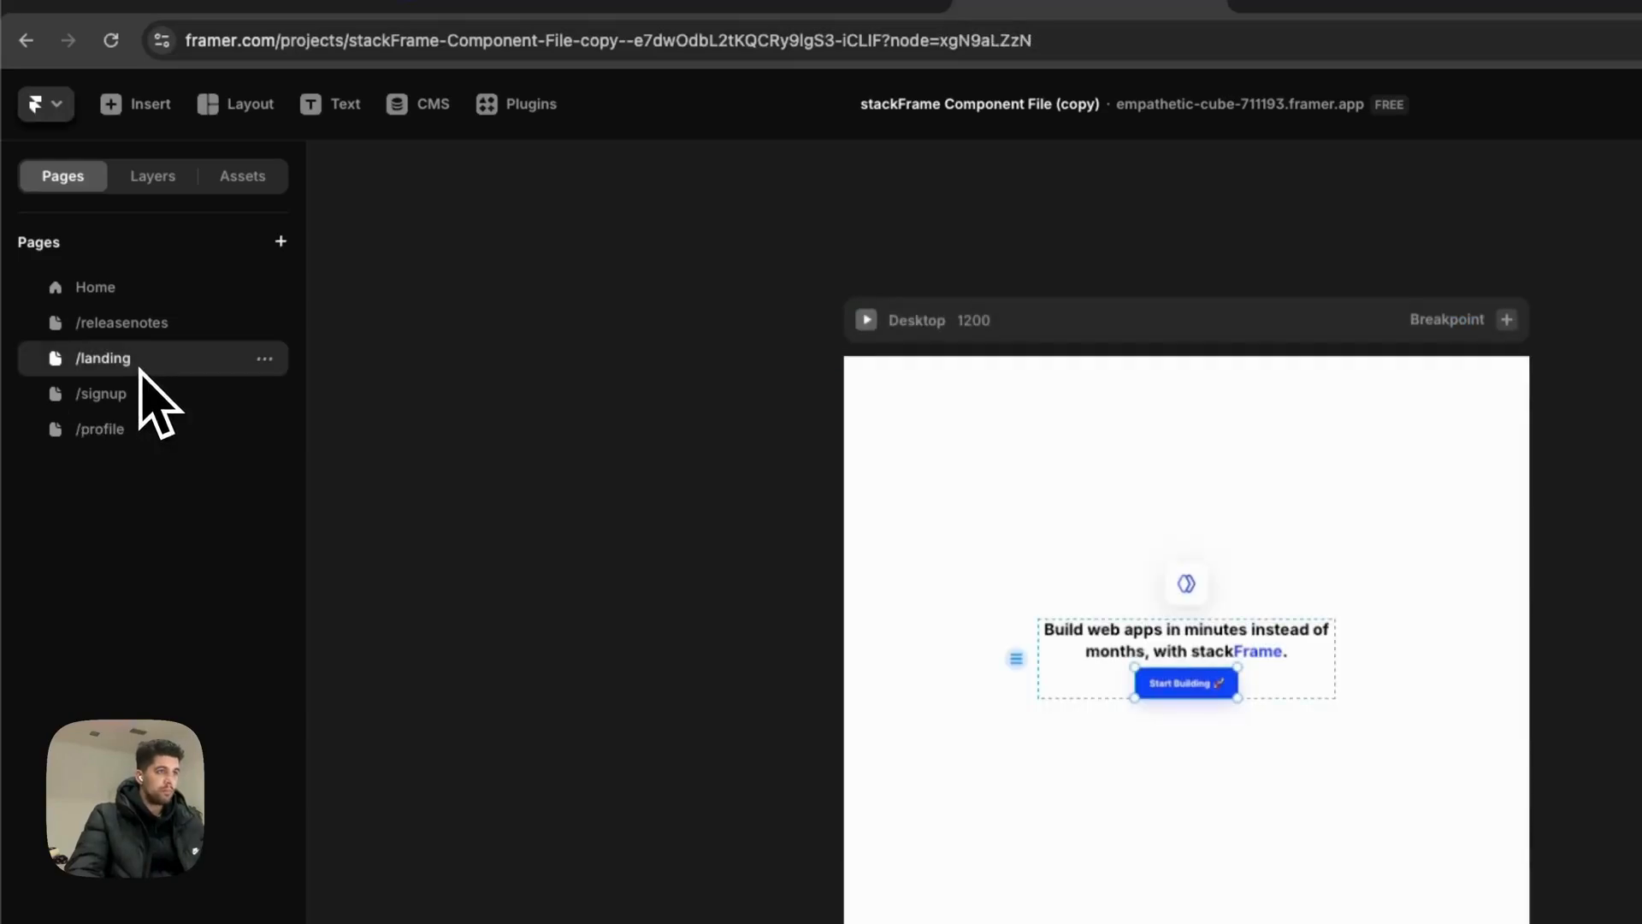
left_click(144, 397)
left_click(139, 363)
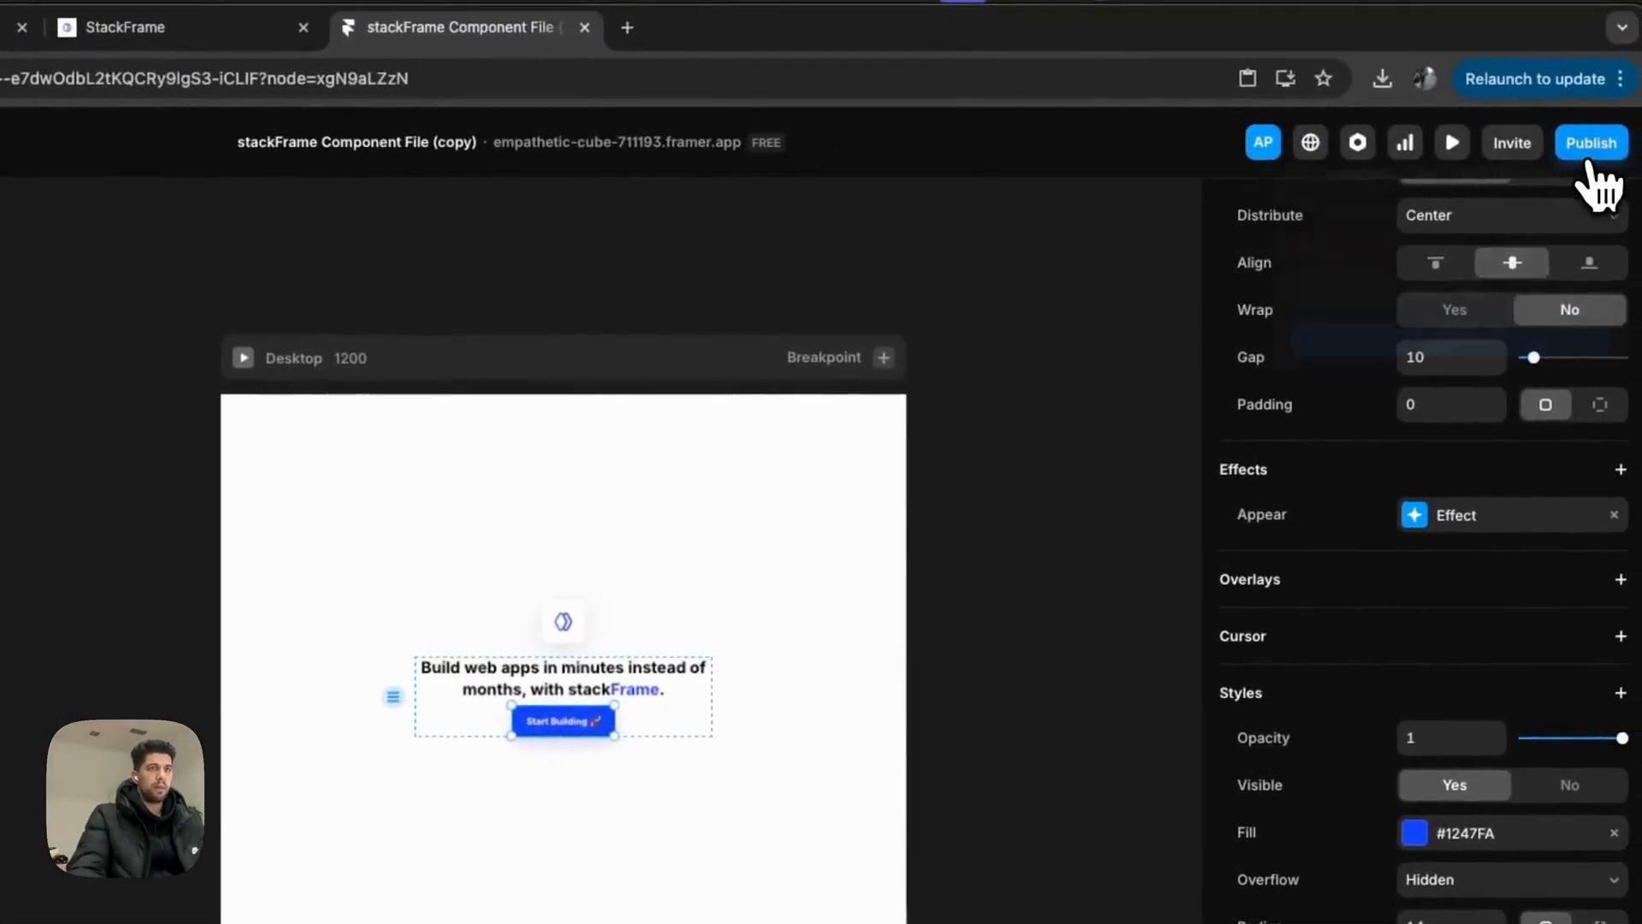
left_click(1589, 154)
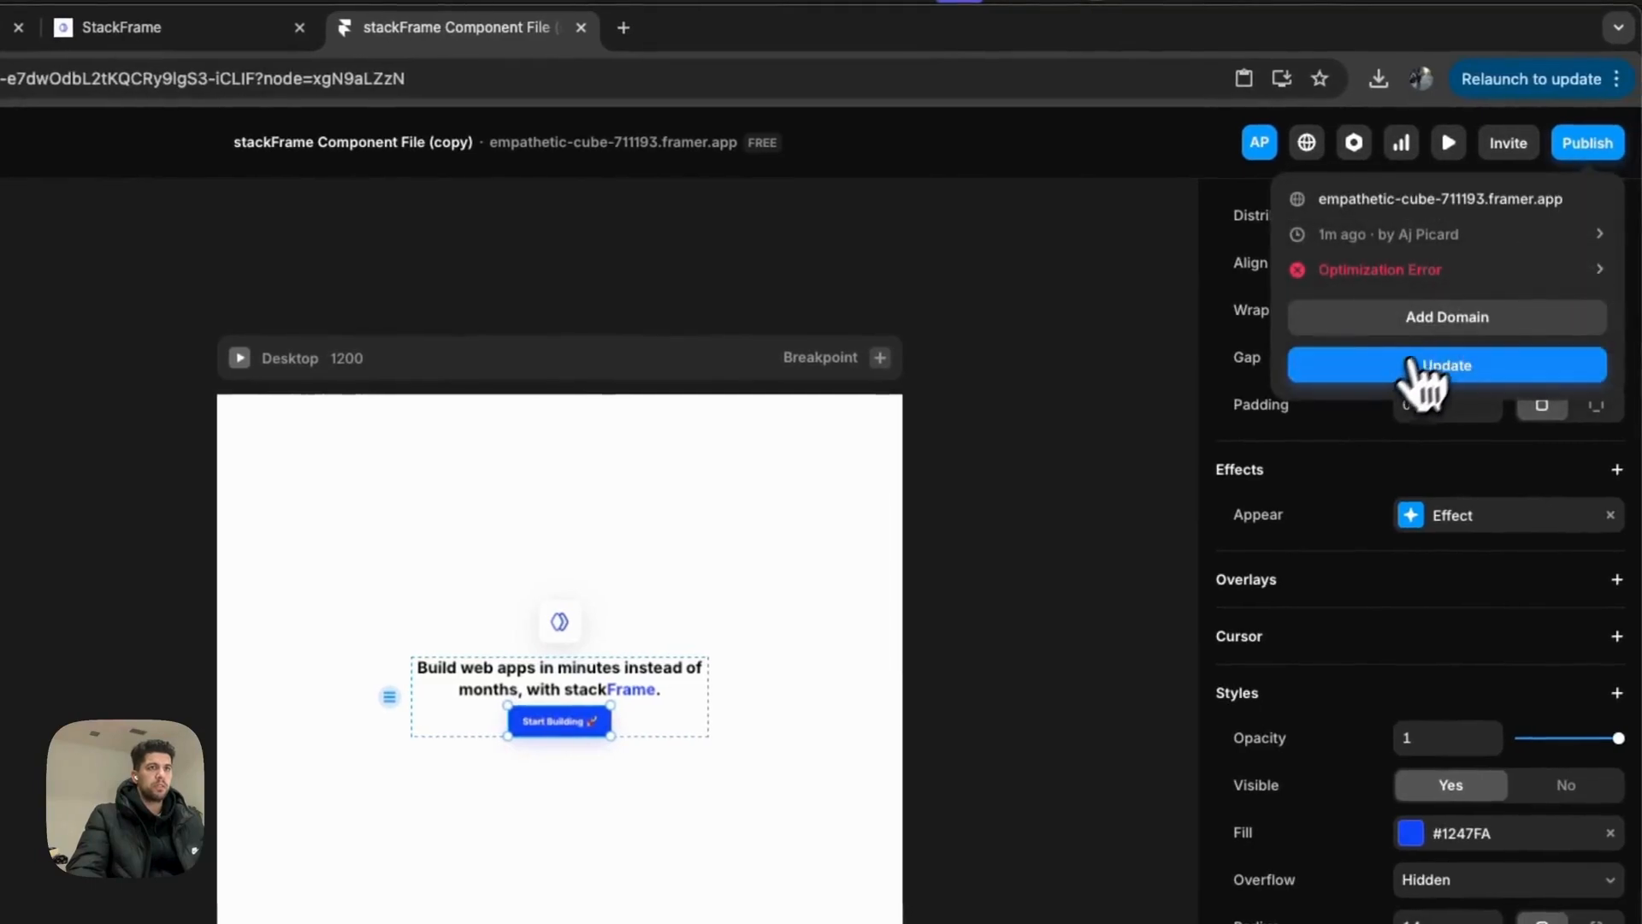
left_click(1415, 368)
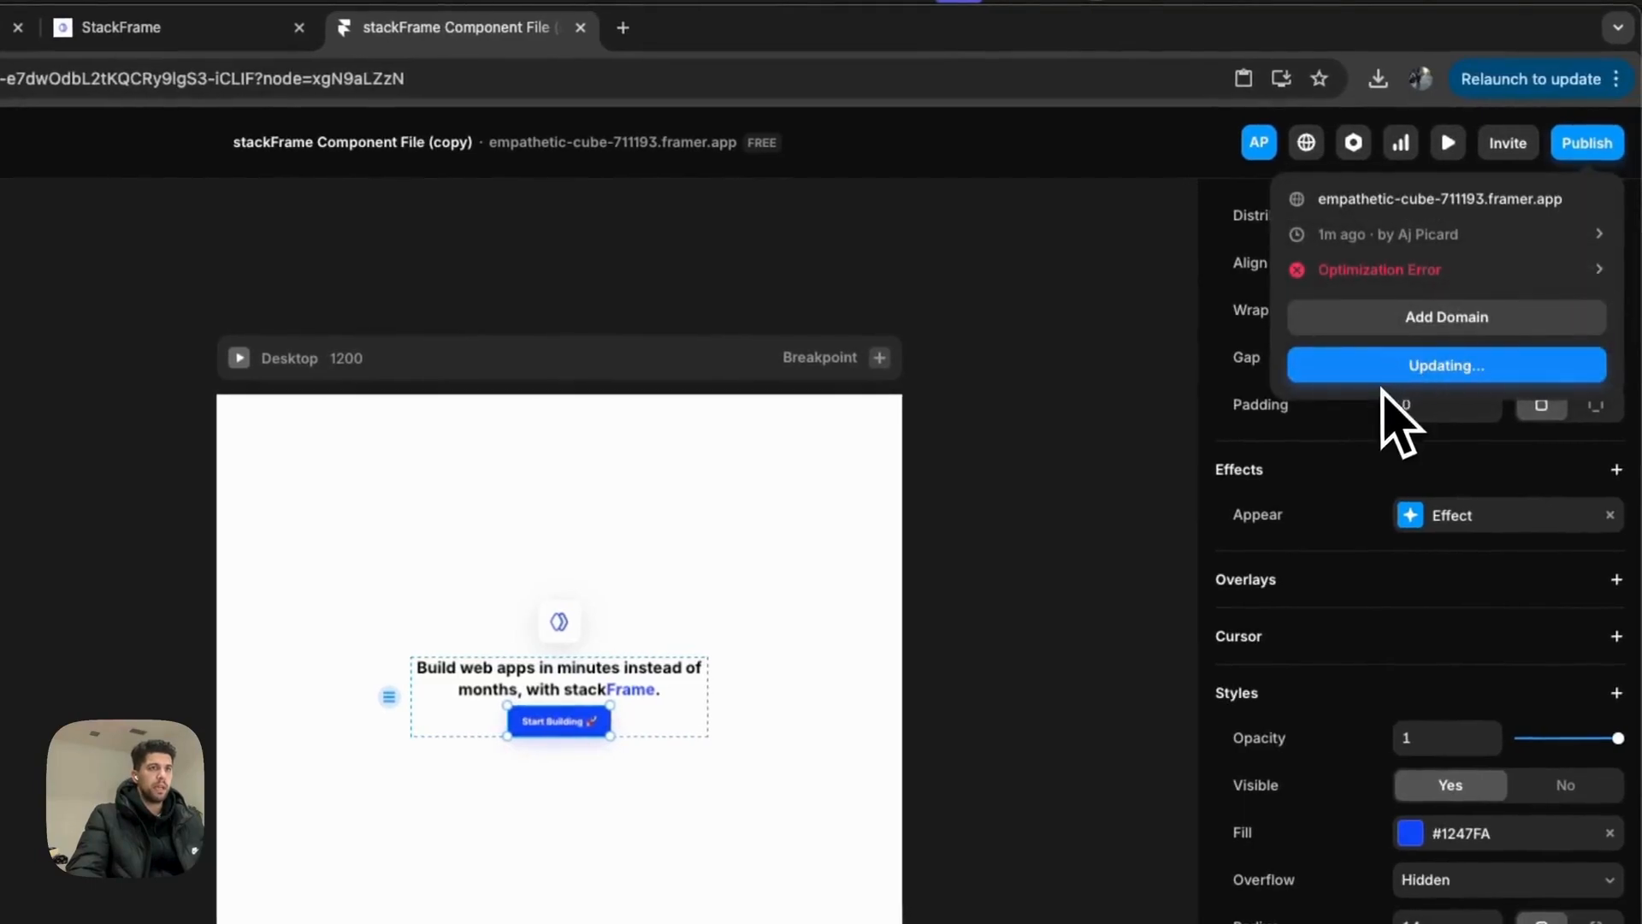
left_click(1419, 204)
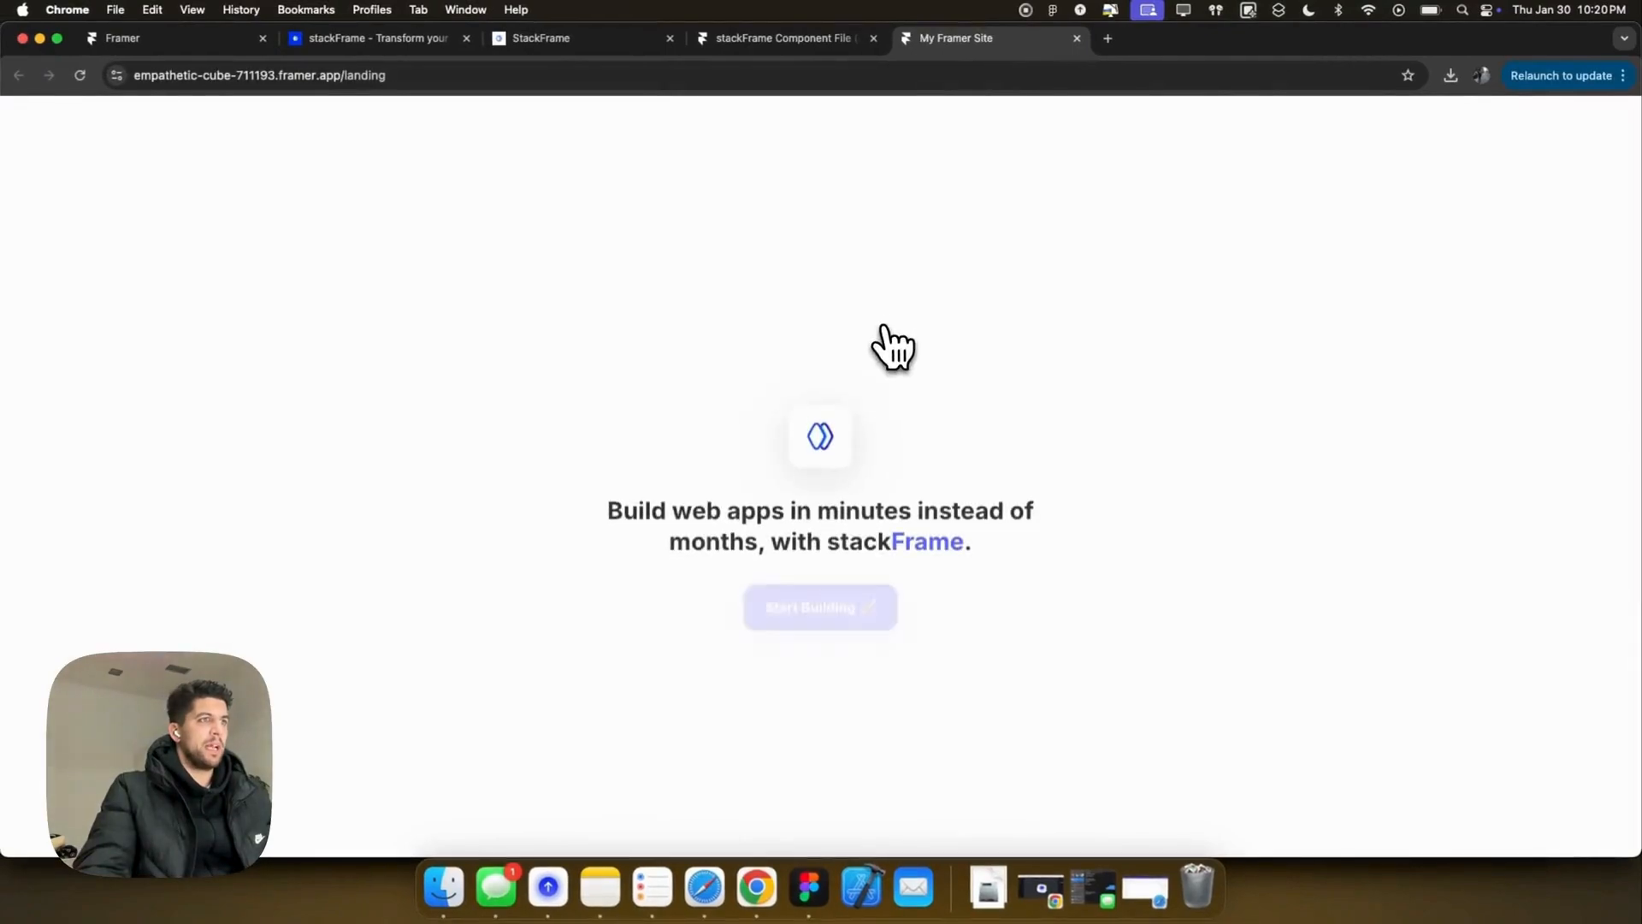
Step: On the live sign-up page, upload the stackFrame logo PNG from Downloads as the profile photo
left_click(871, 598)
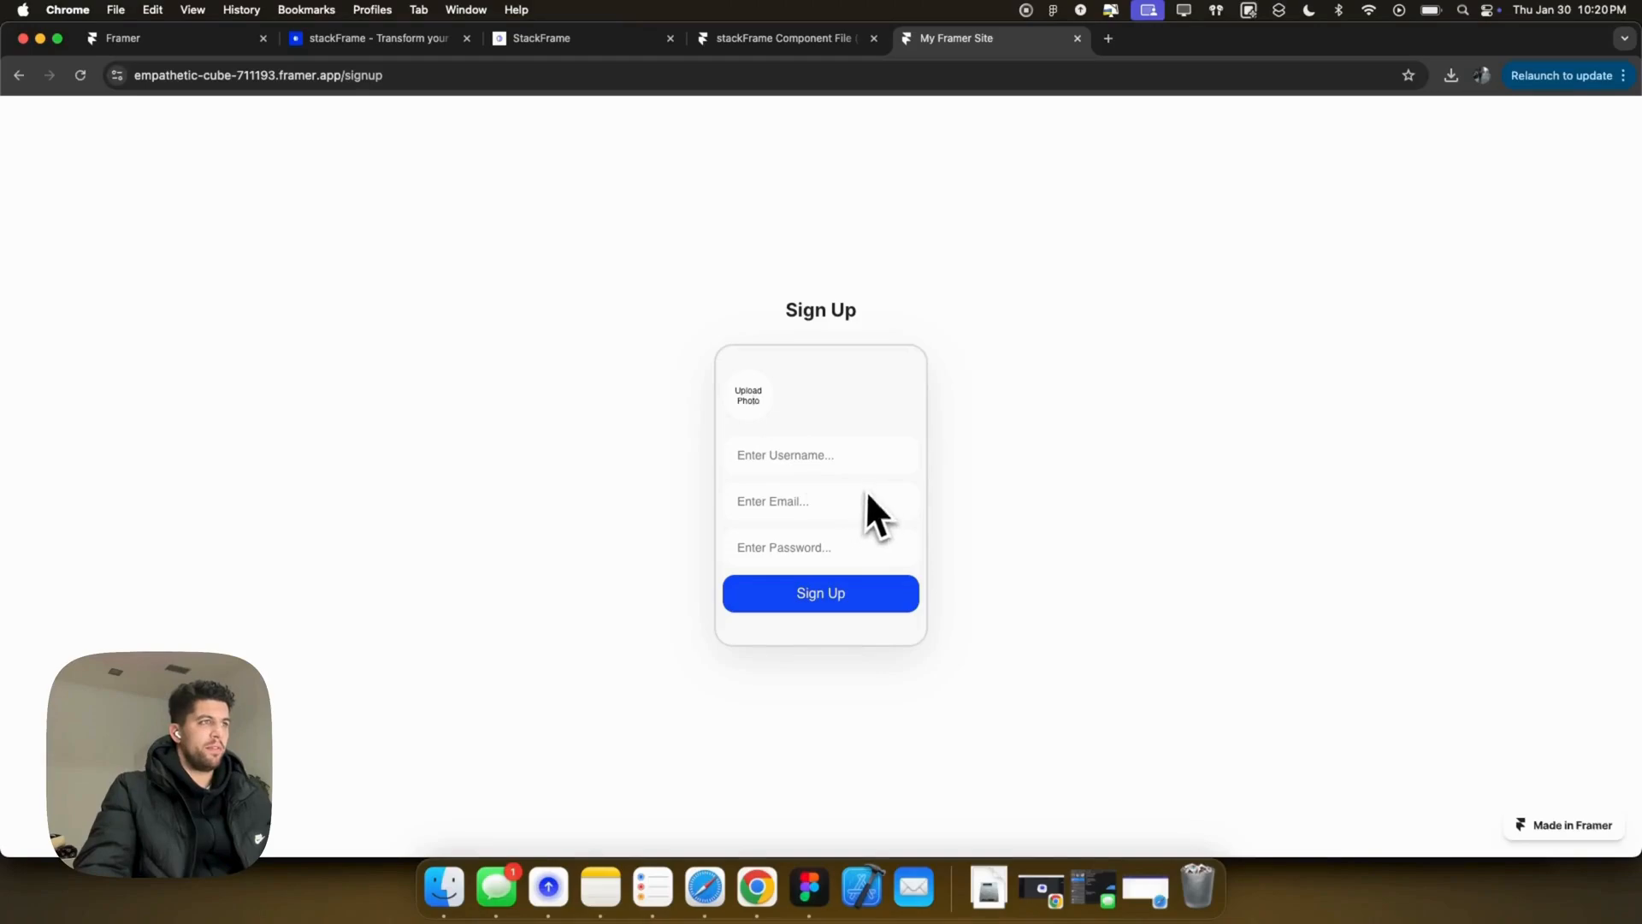
left_click(752, 397)
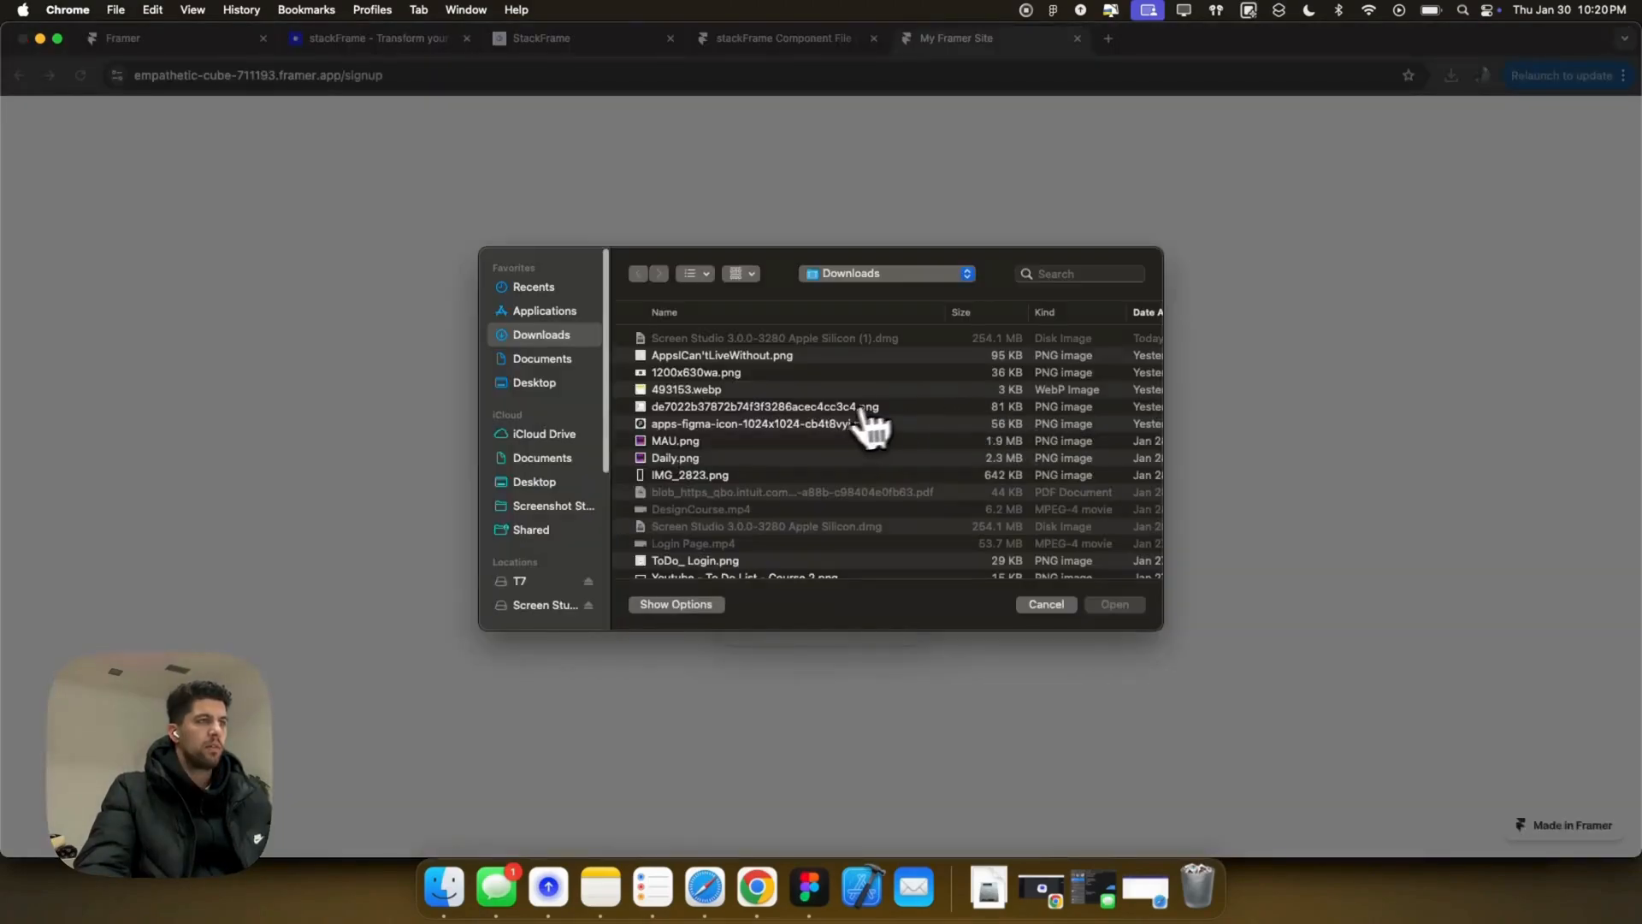
left_click(1083, 274)
type("stackf")
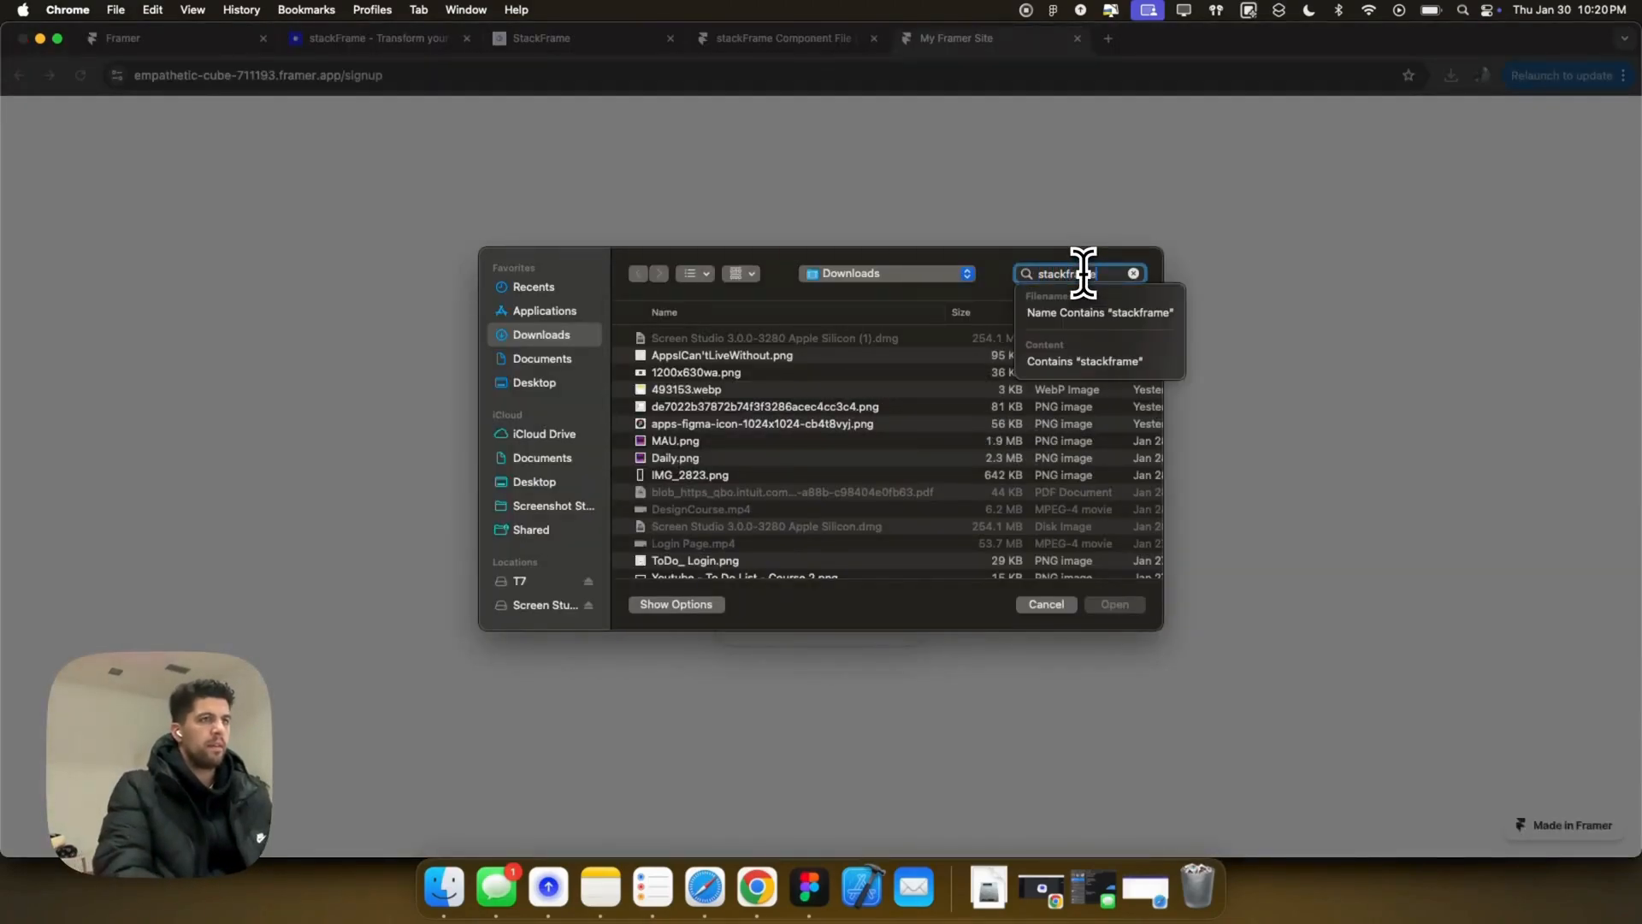
type("rame")
left_click(763, 314)
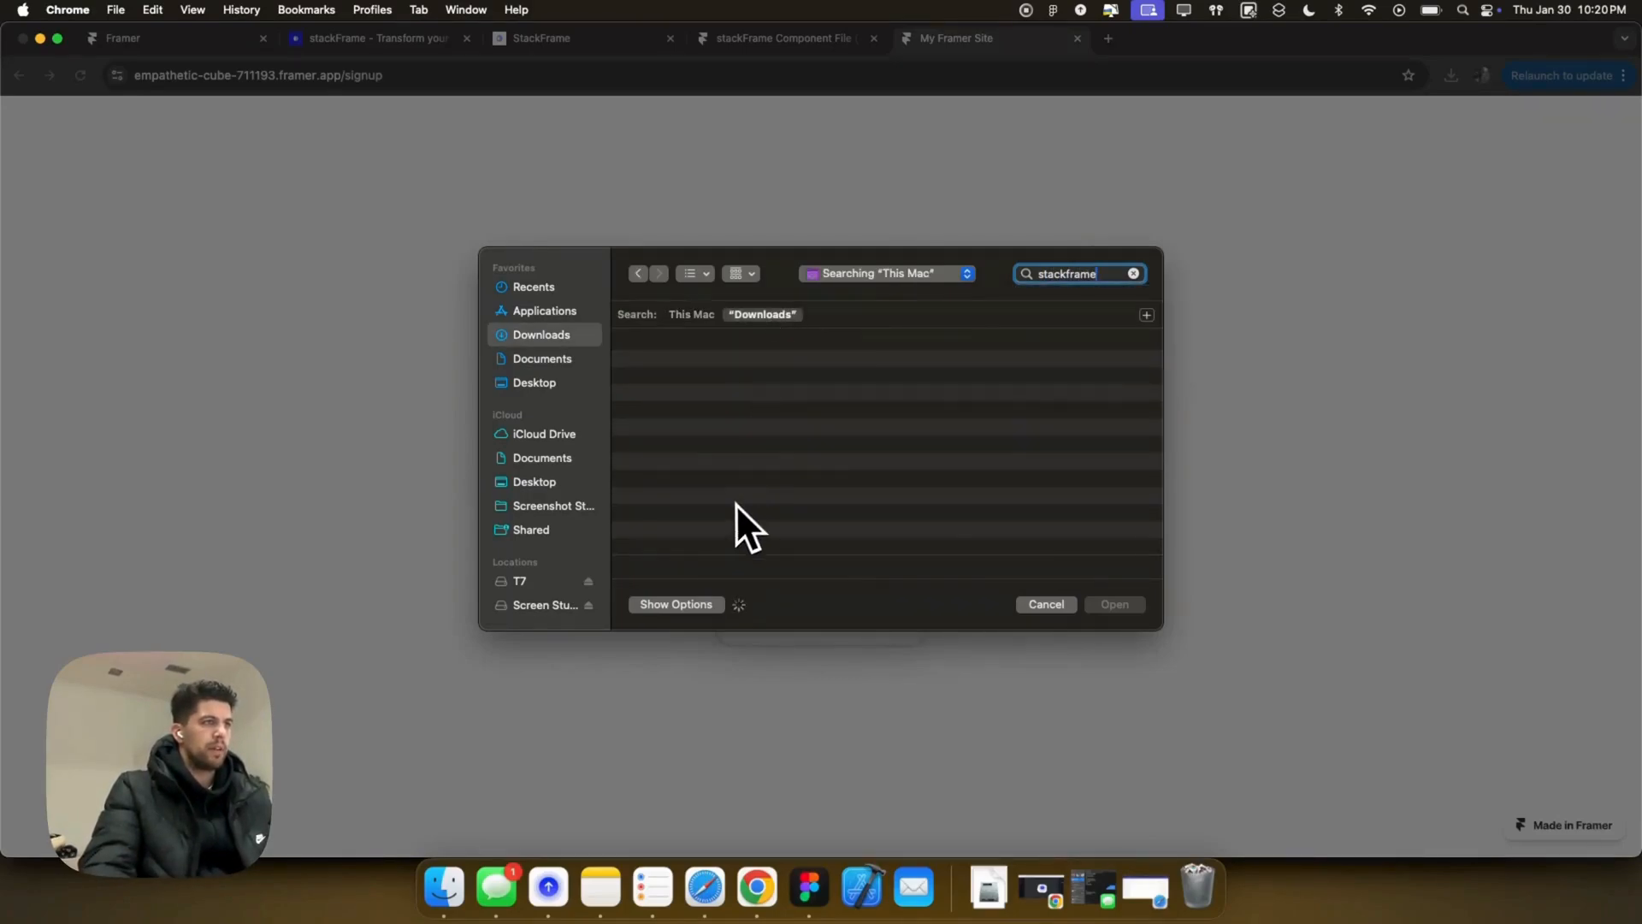
scroll(723, 479, "down", 5)
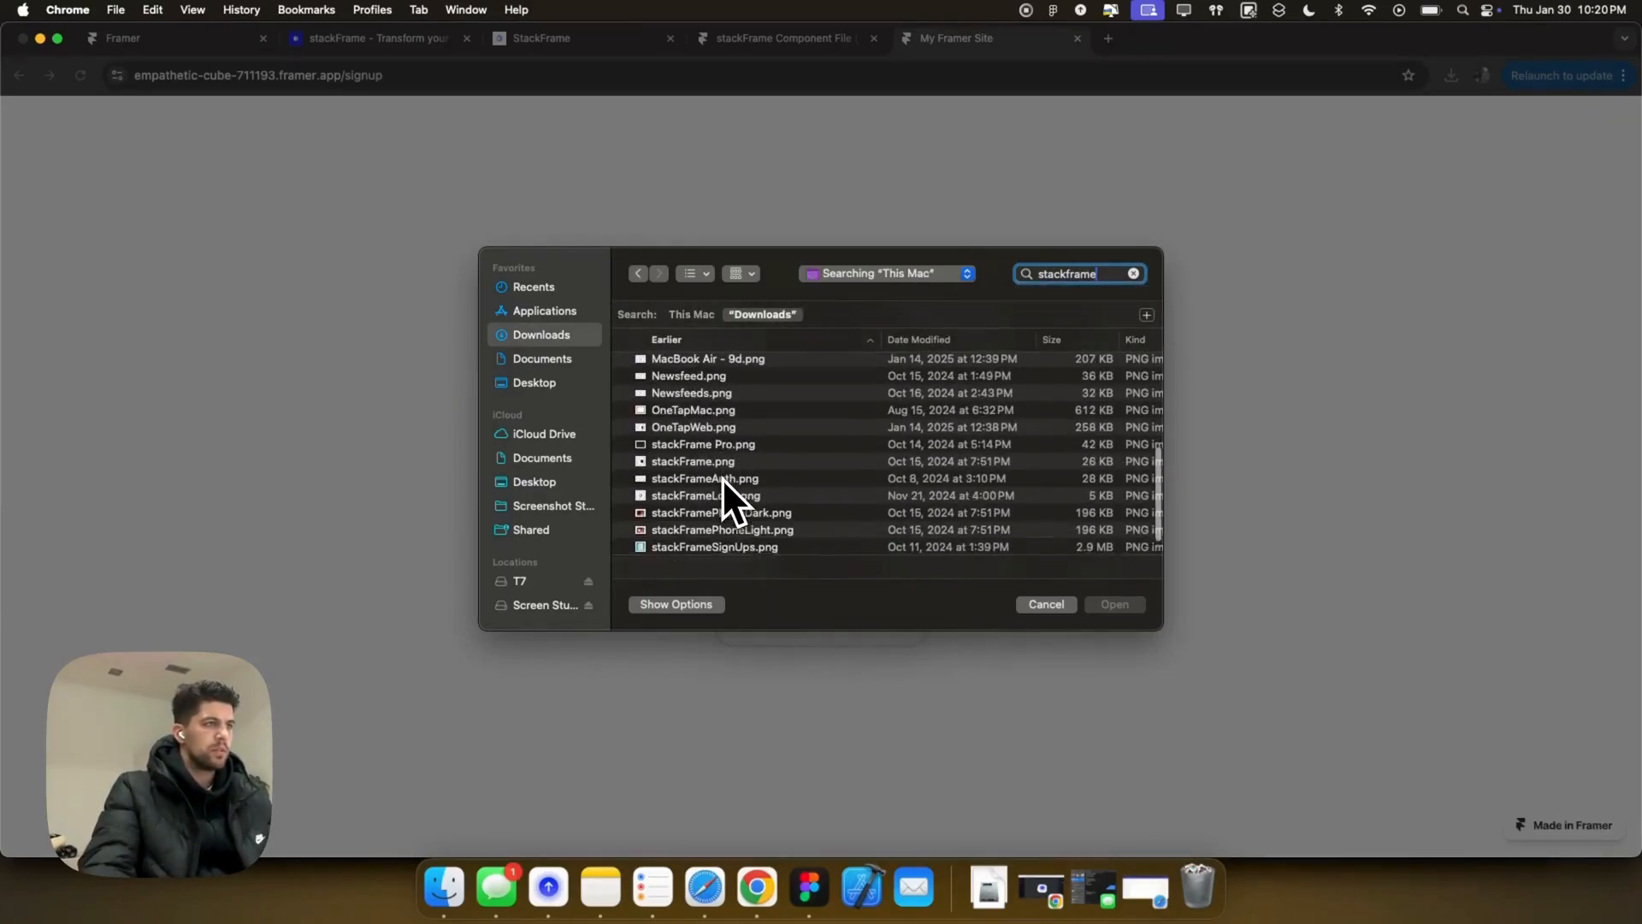
left_click(724, 471)
left_click(1140, 609)
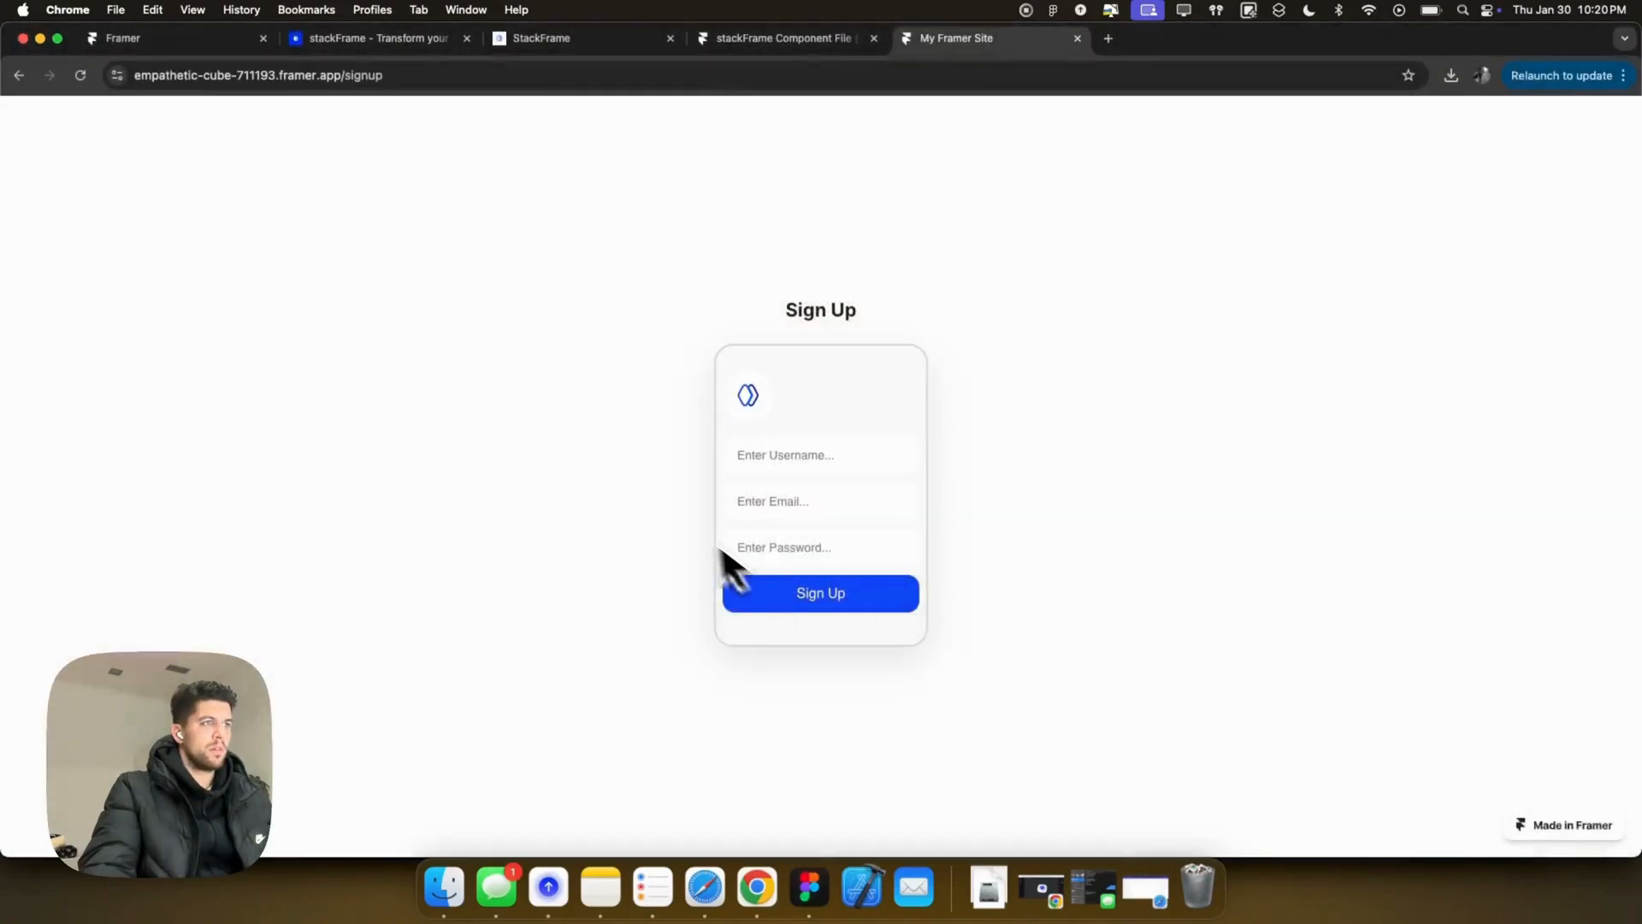
Step: Fill in username 'stackFrame Team', an email address and a password, then submit the sign-up
left_click(774, 462)
type("stackFrame Tea")
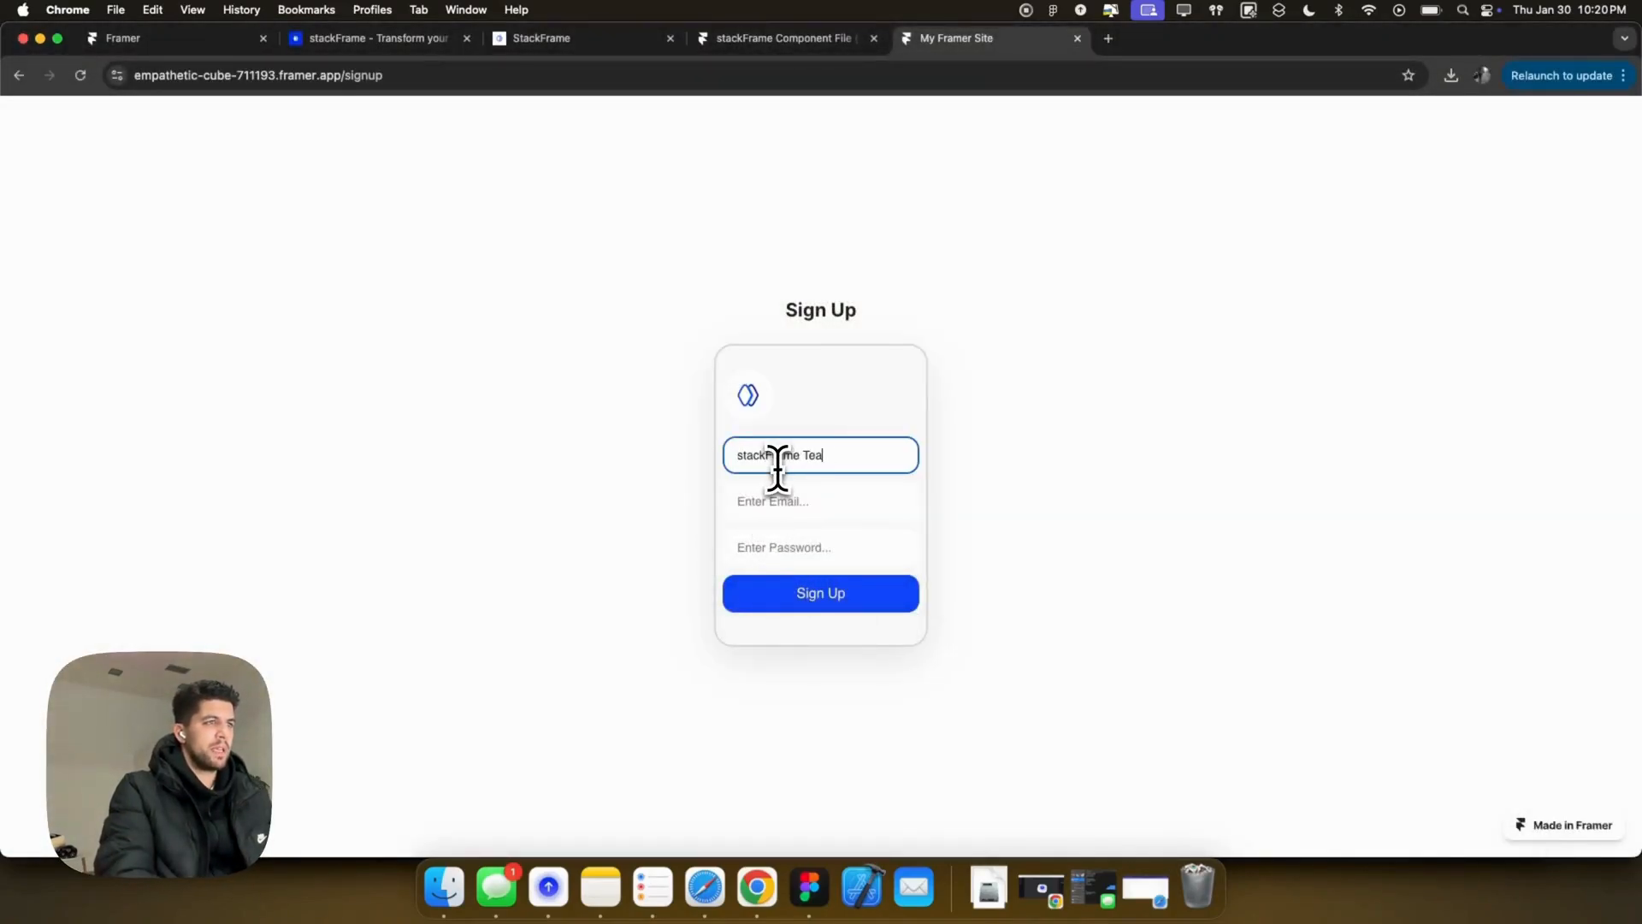
type("m")
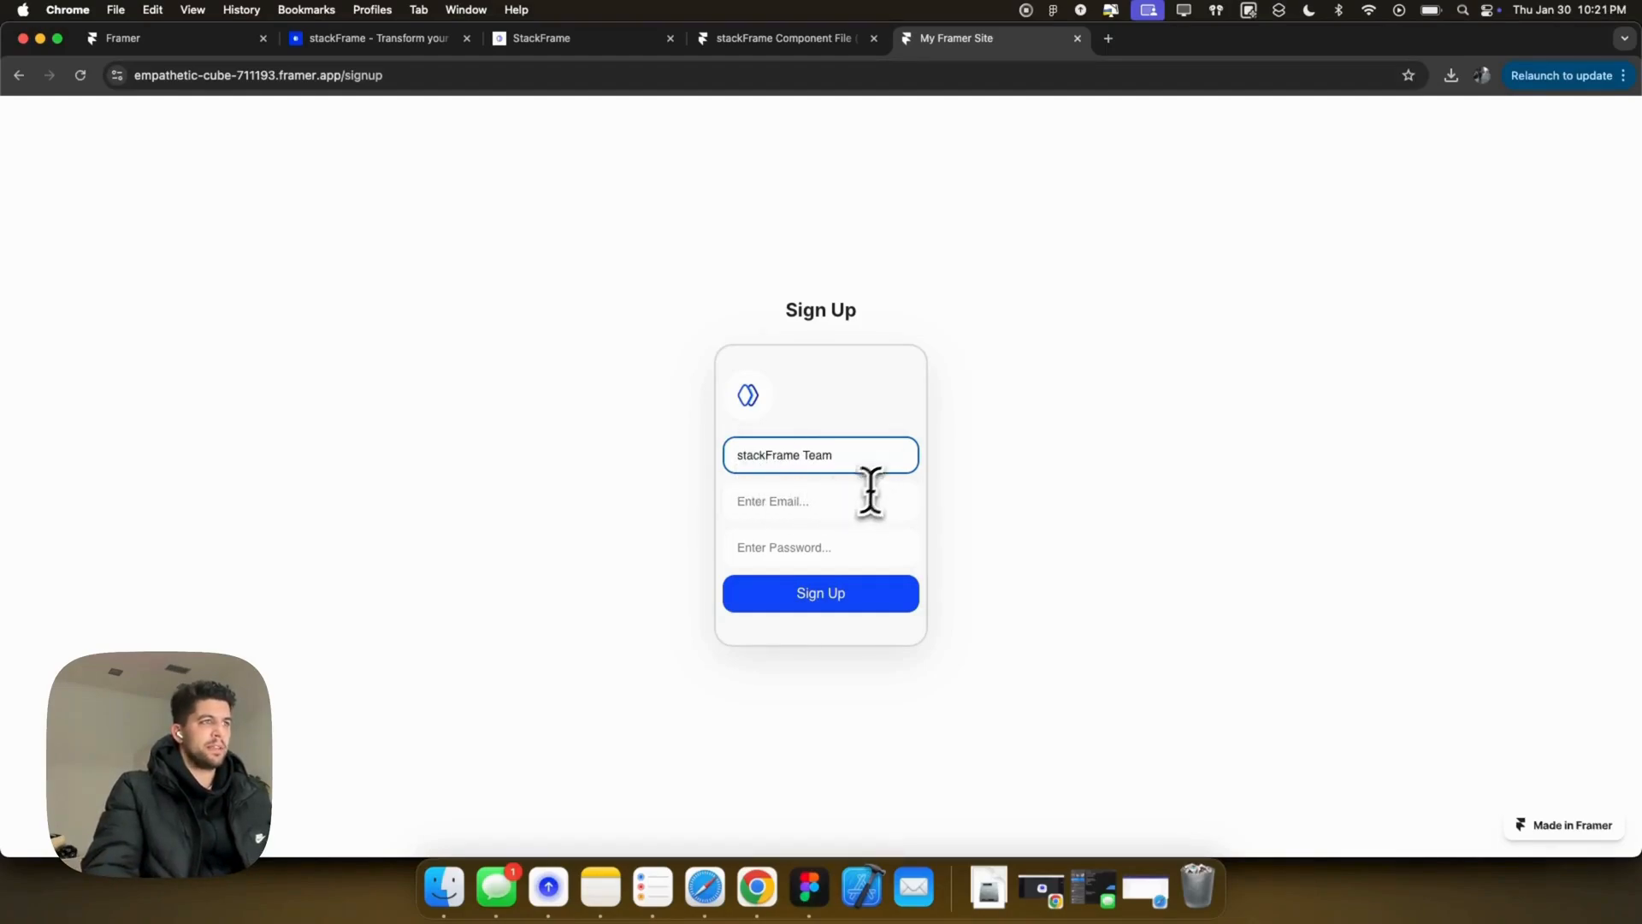
left_click(847, 494)
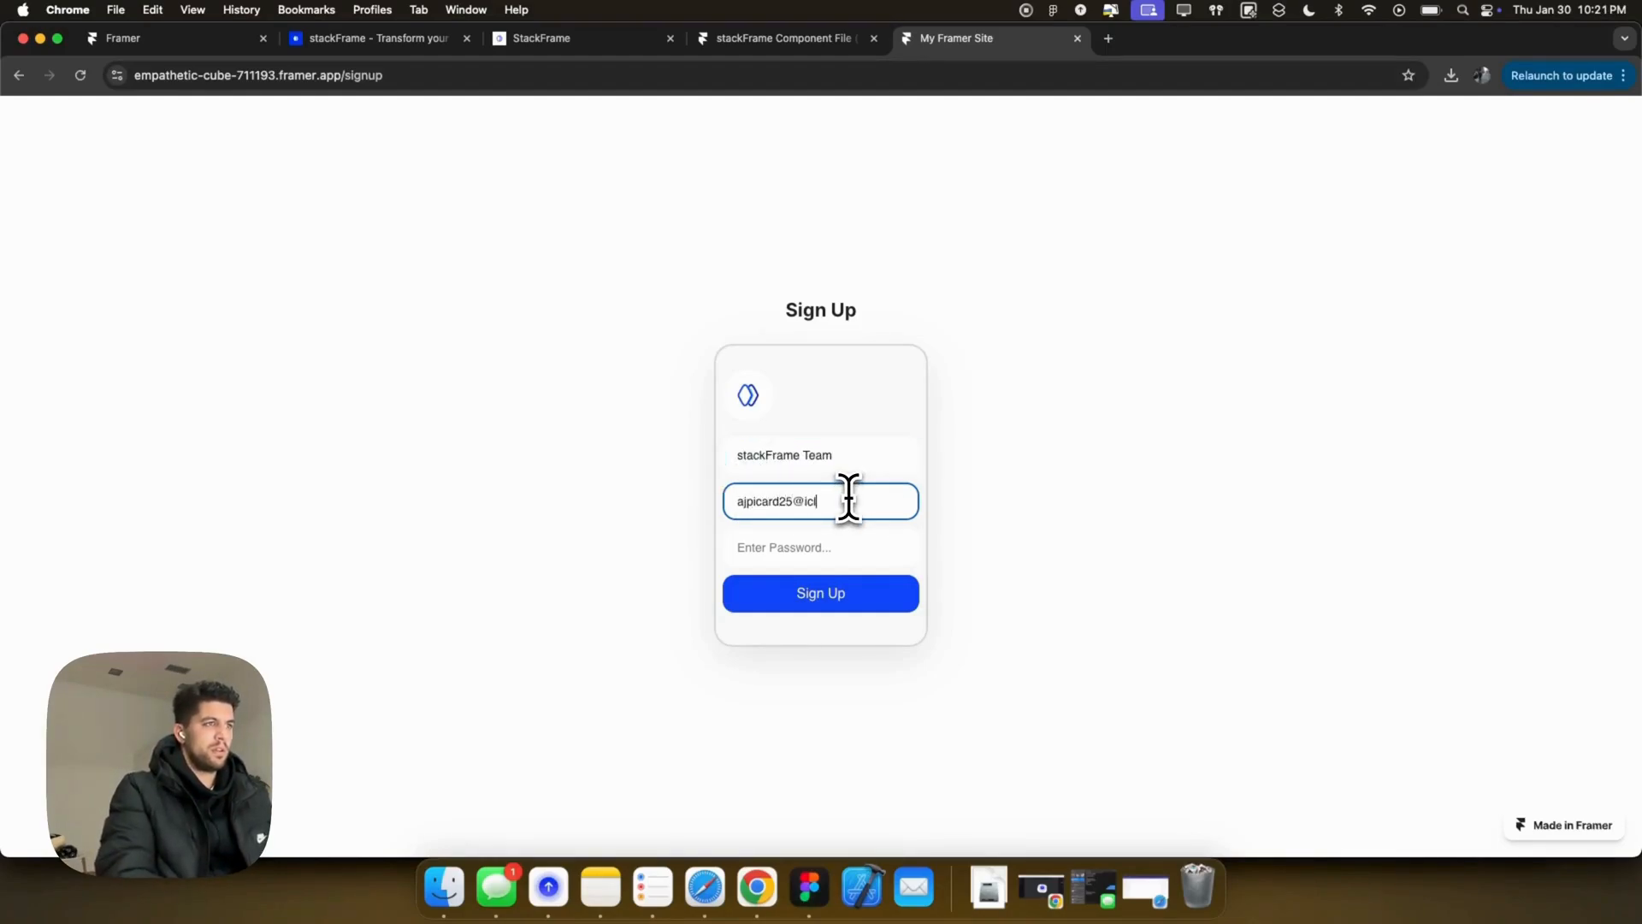
key("Tab")
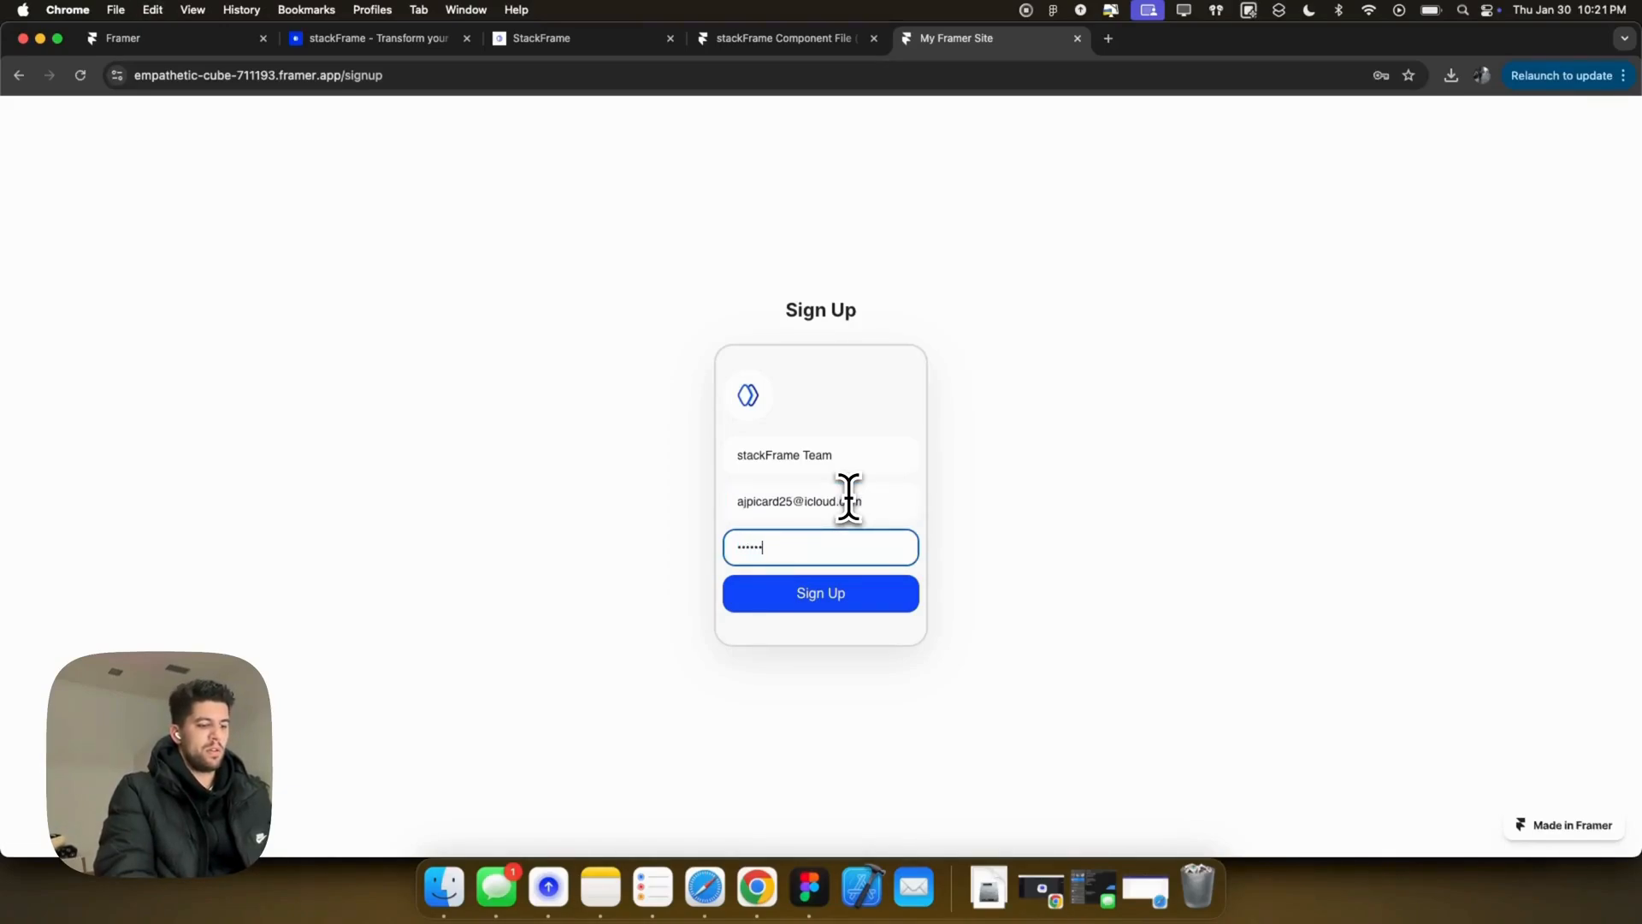
type("•••••••••••")
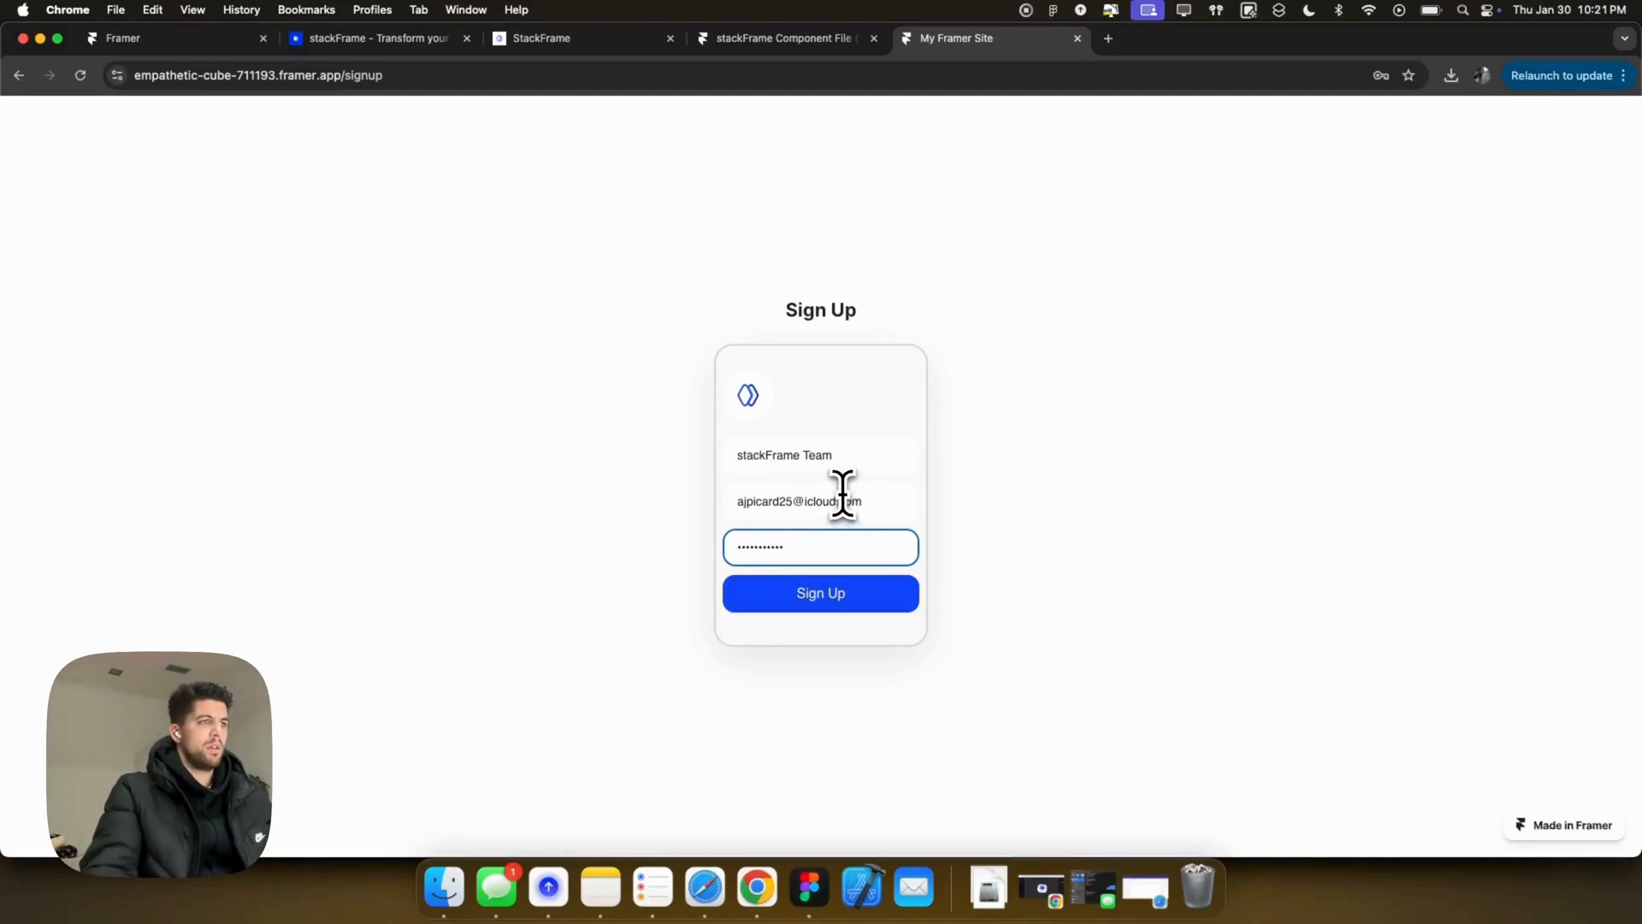
left_click(864, 502)
left_click(844, 599)
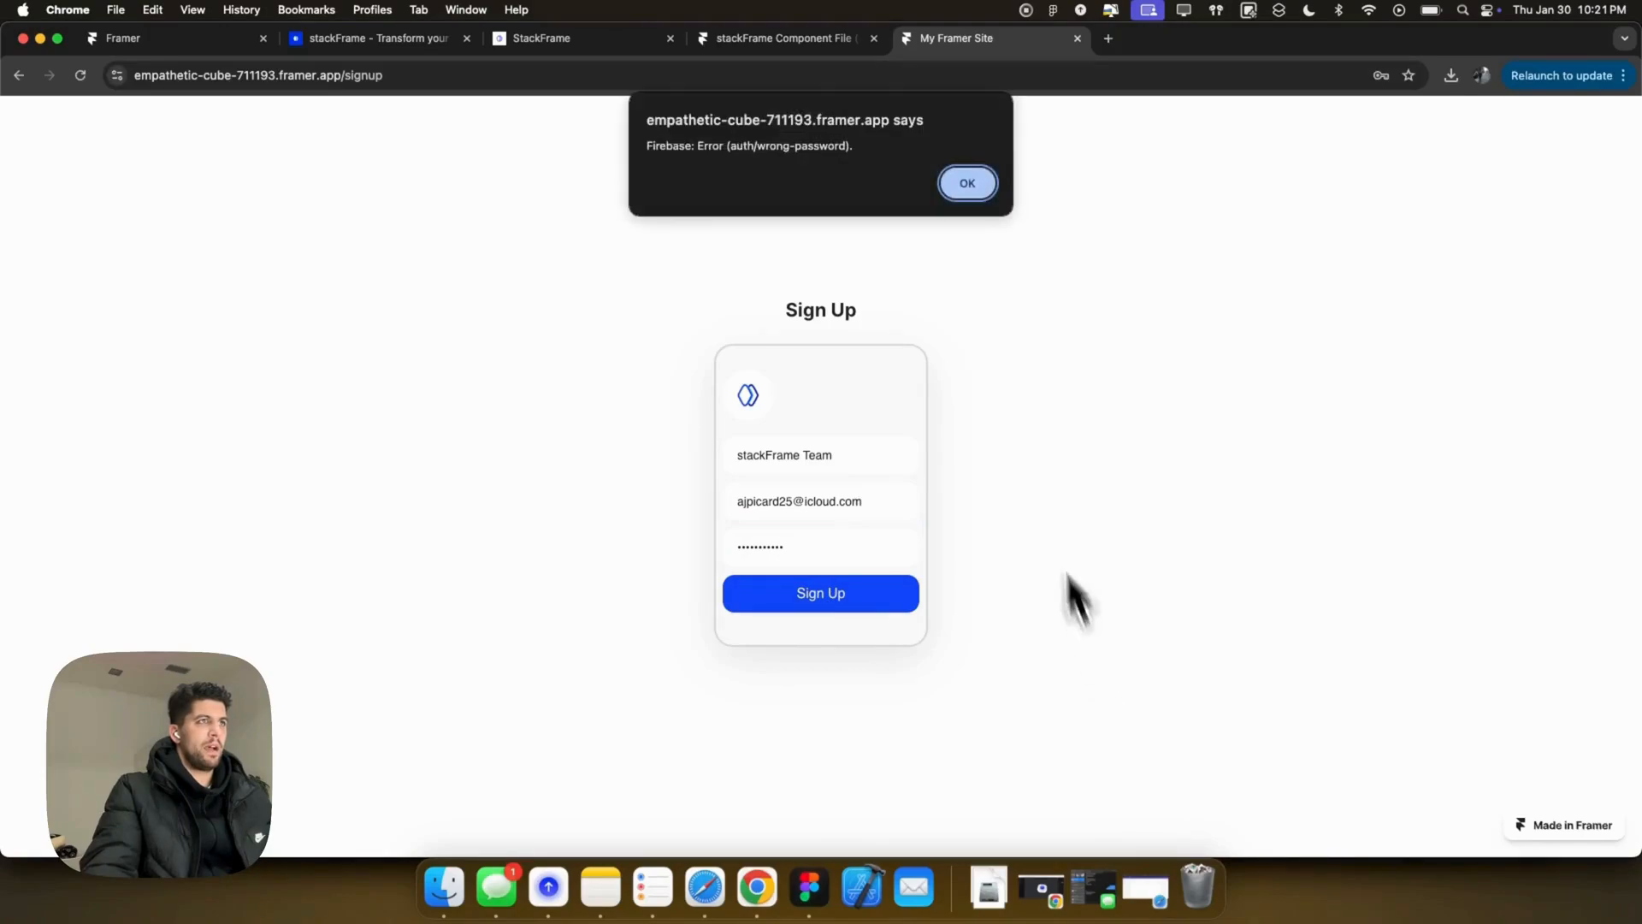
left_click(963, 179)
left_click(864, 502)
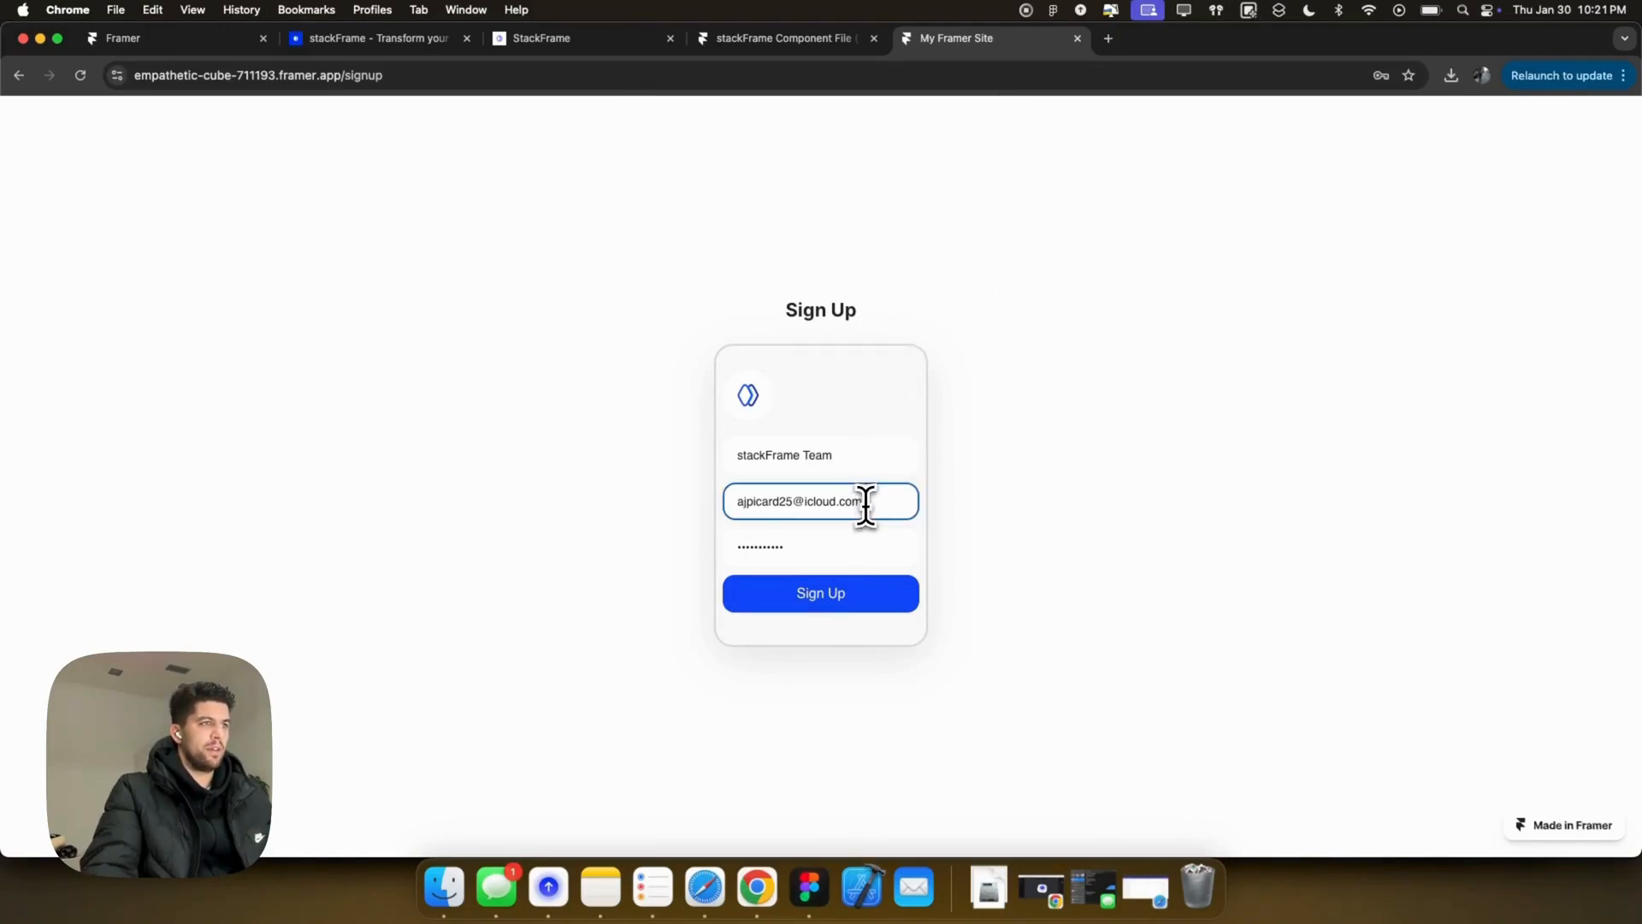
left_click_drag(864, 502, 791, 503)
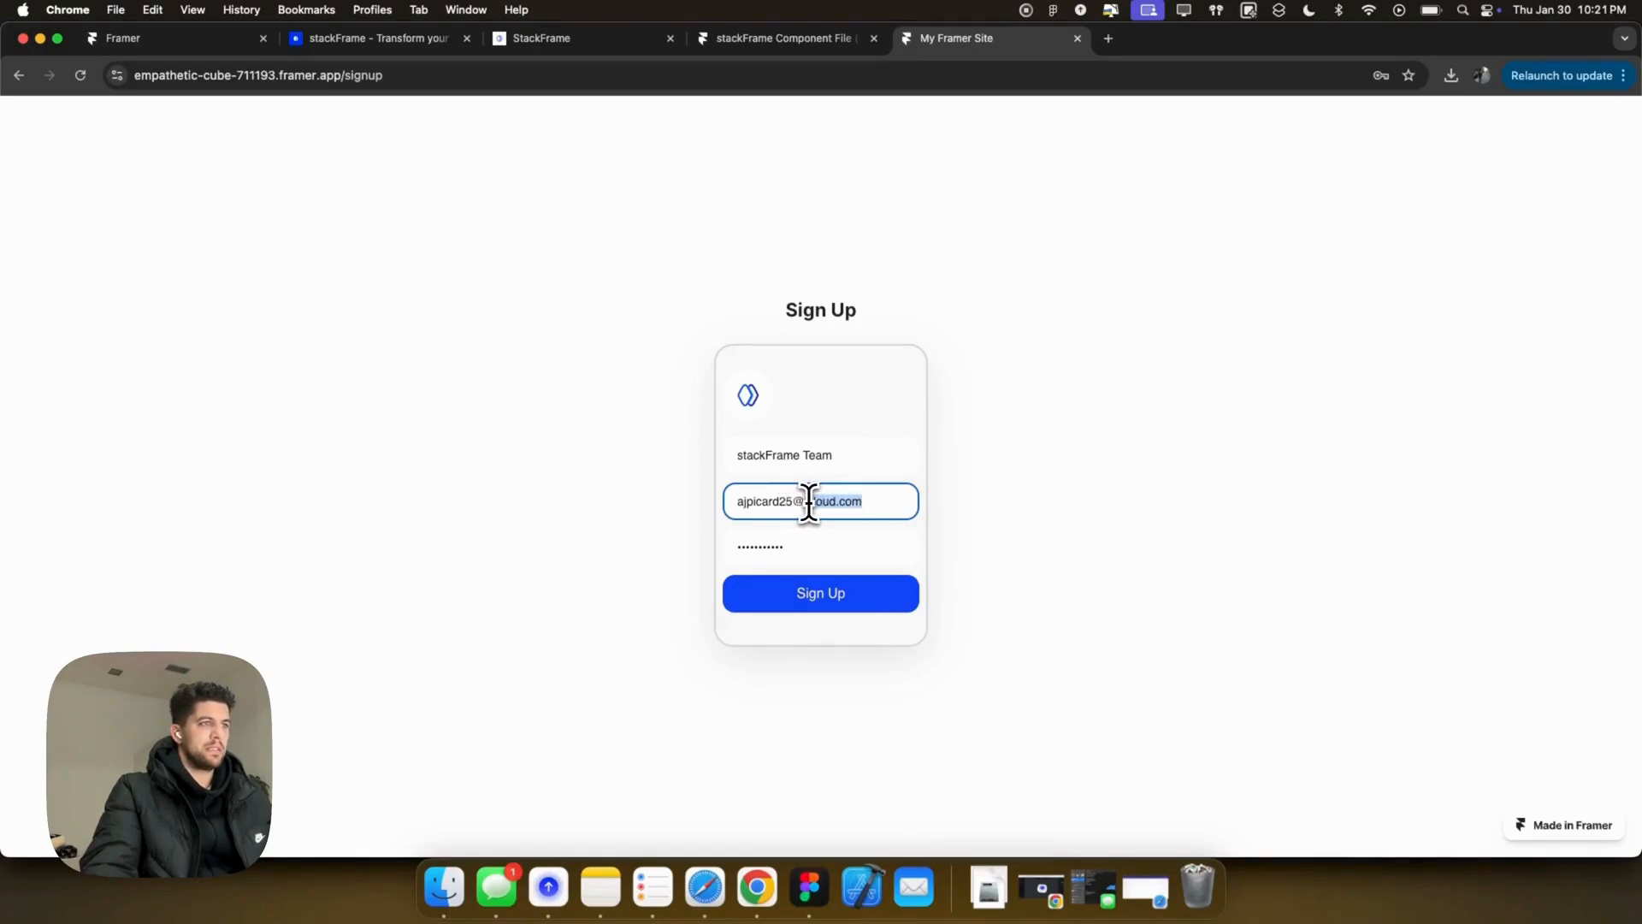
type("@")
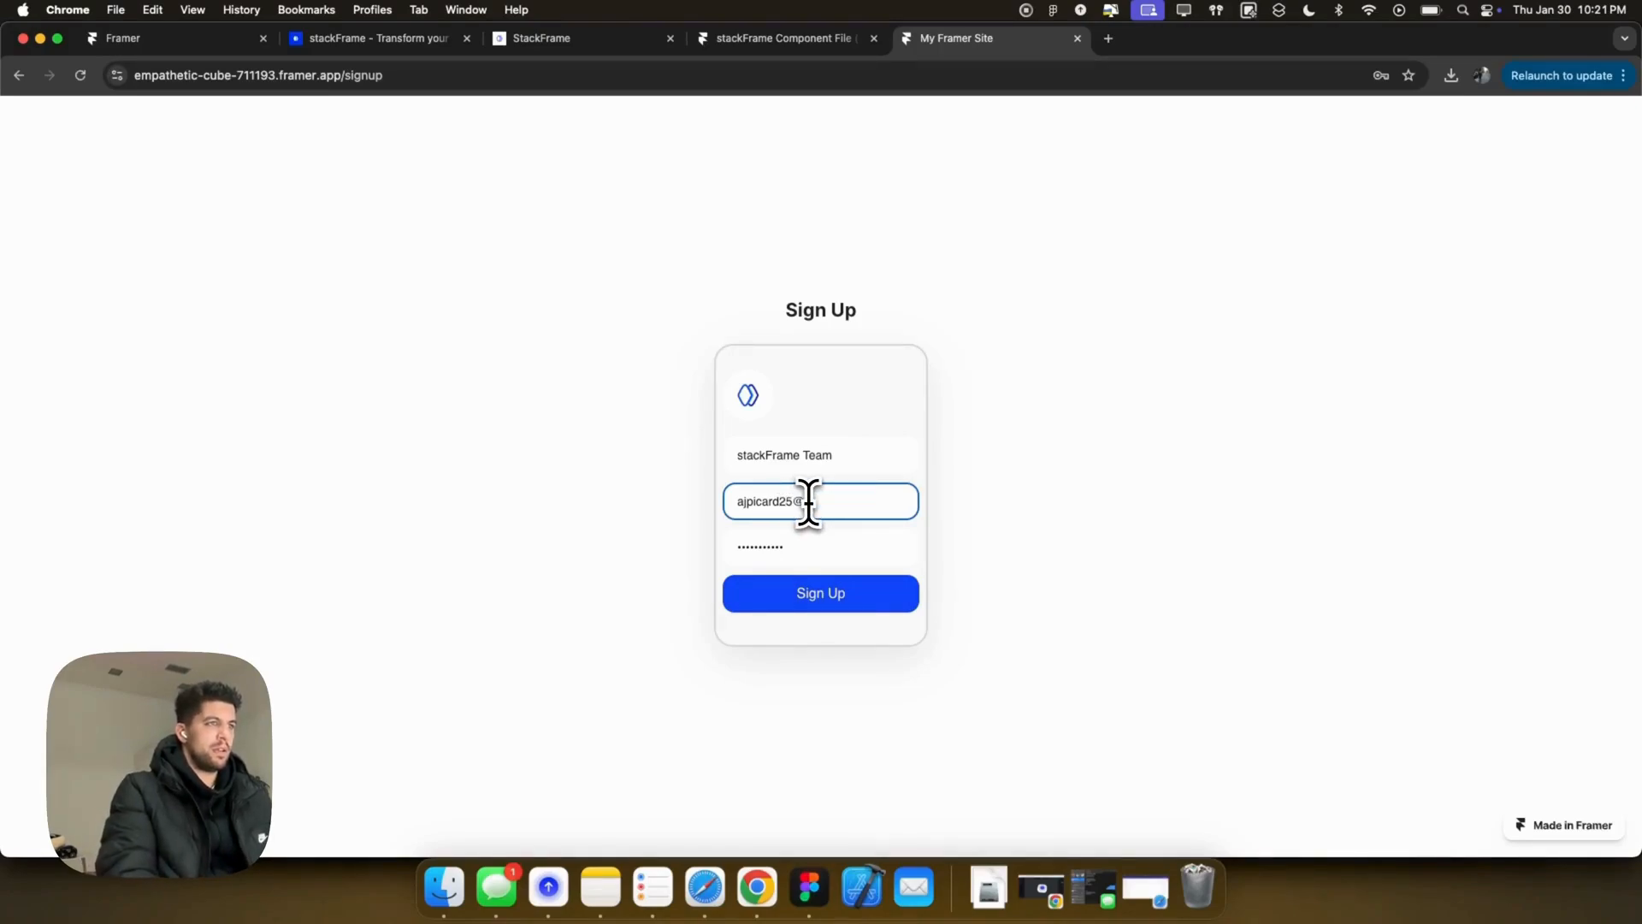
type("gmail.com")
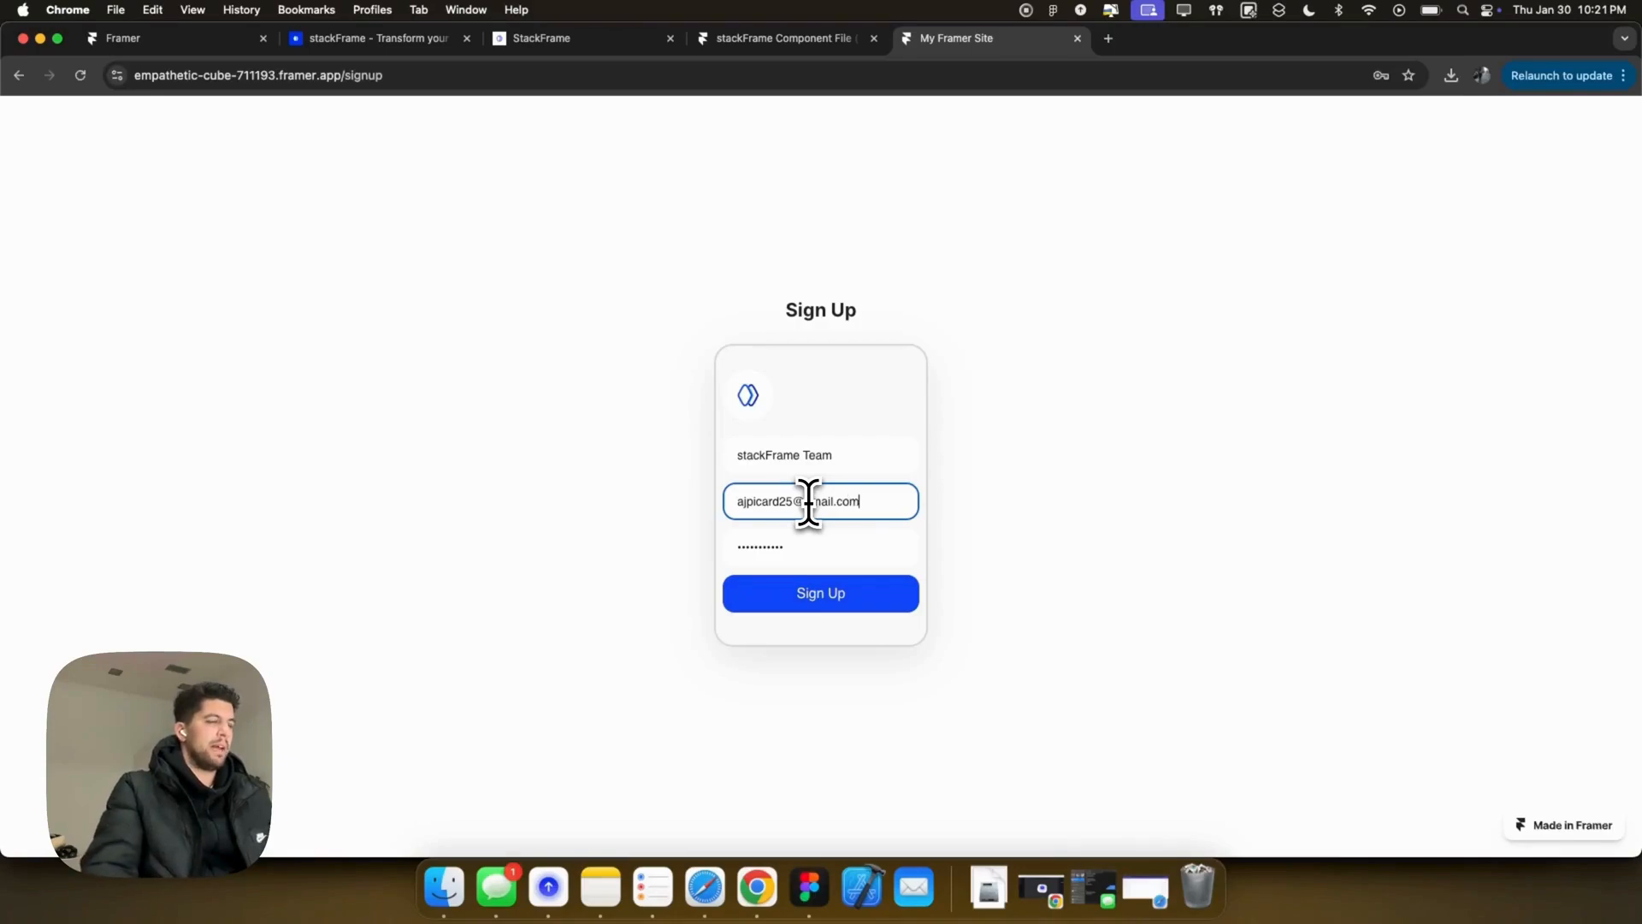
left_click(817, 583)
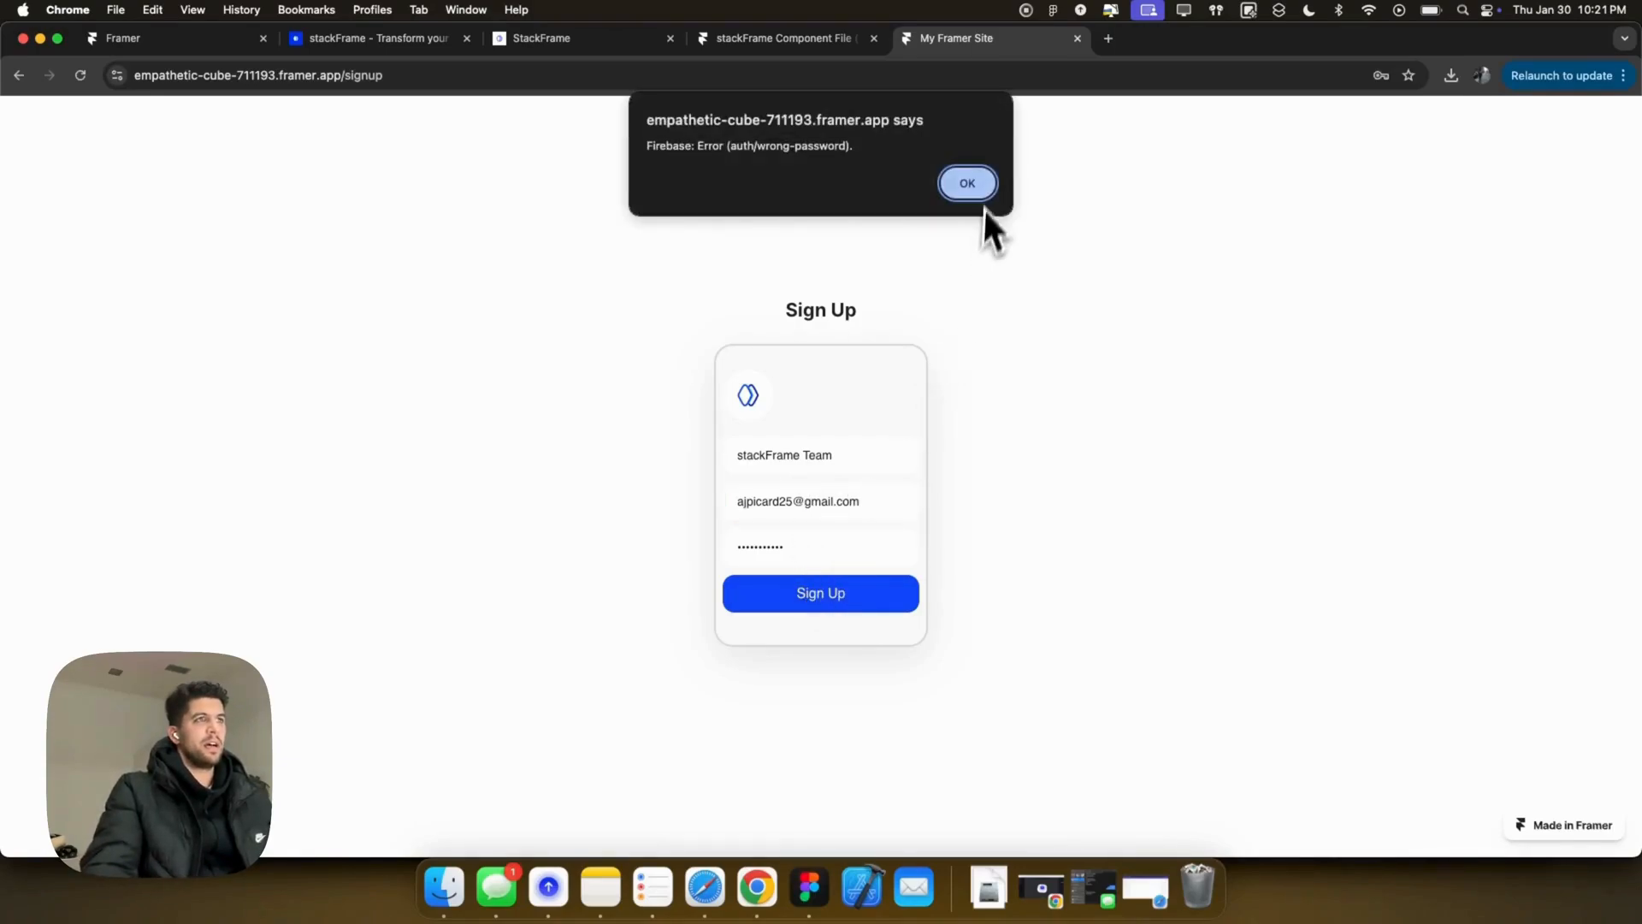
Step: Dismiss the error, replace the email with a short test address and submit again
left_click(972, 190)
left_click(884, 501)
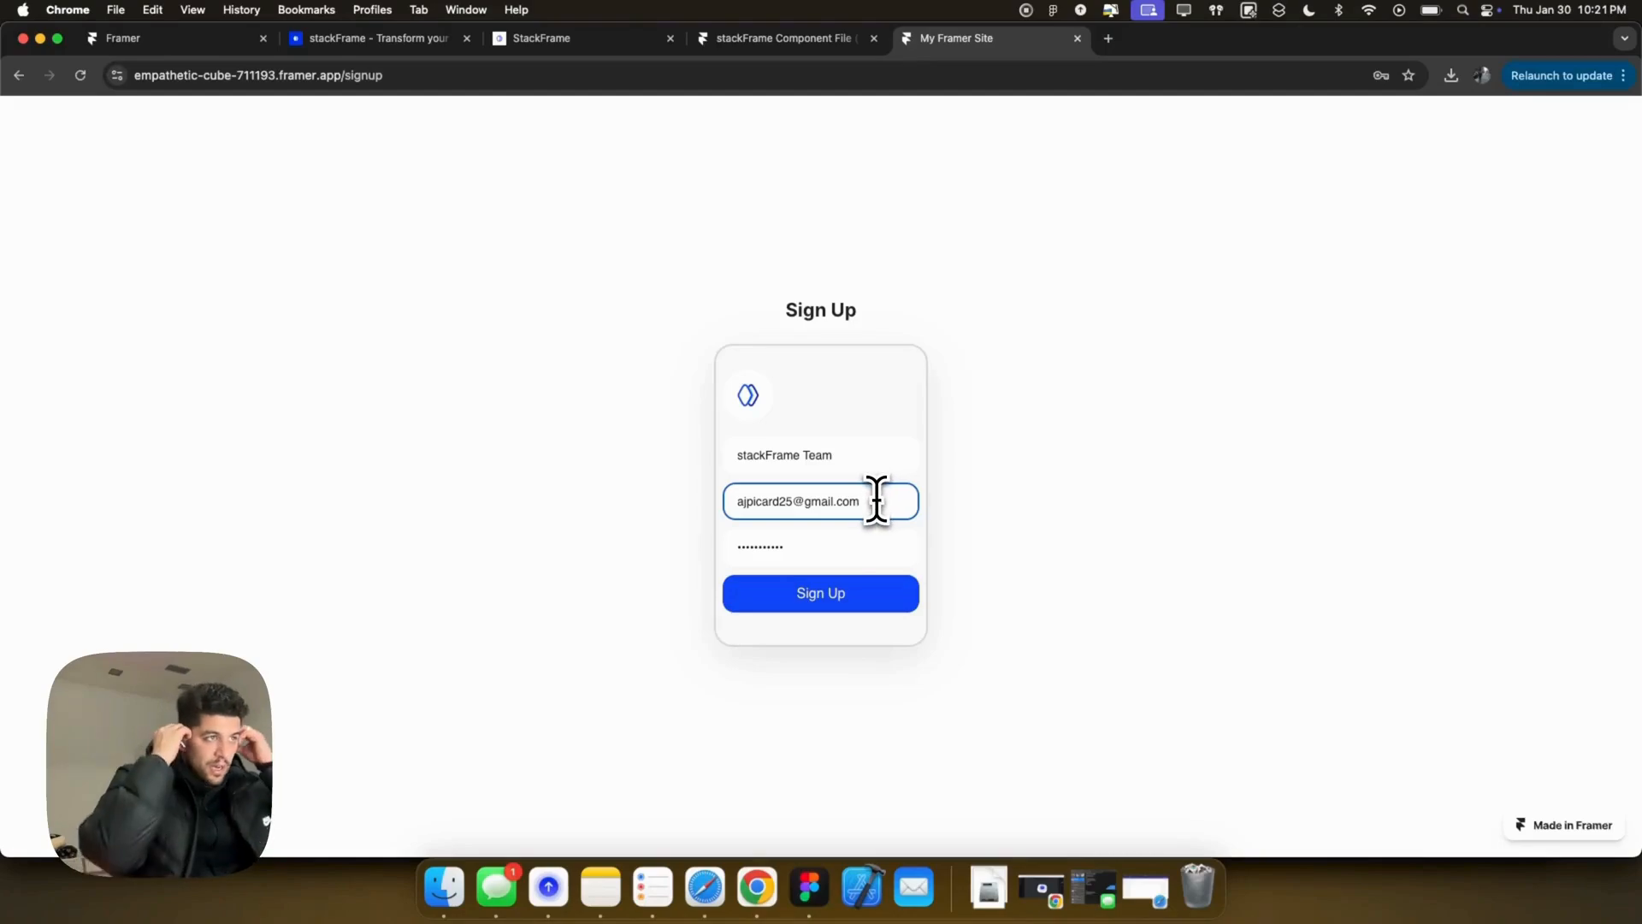
key("super+a")
type("aj")
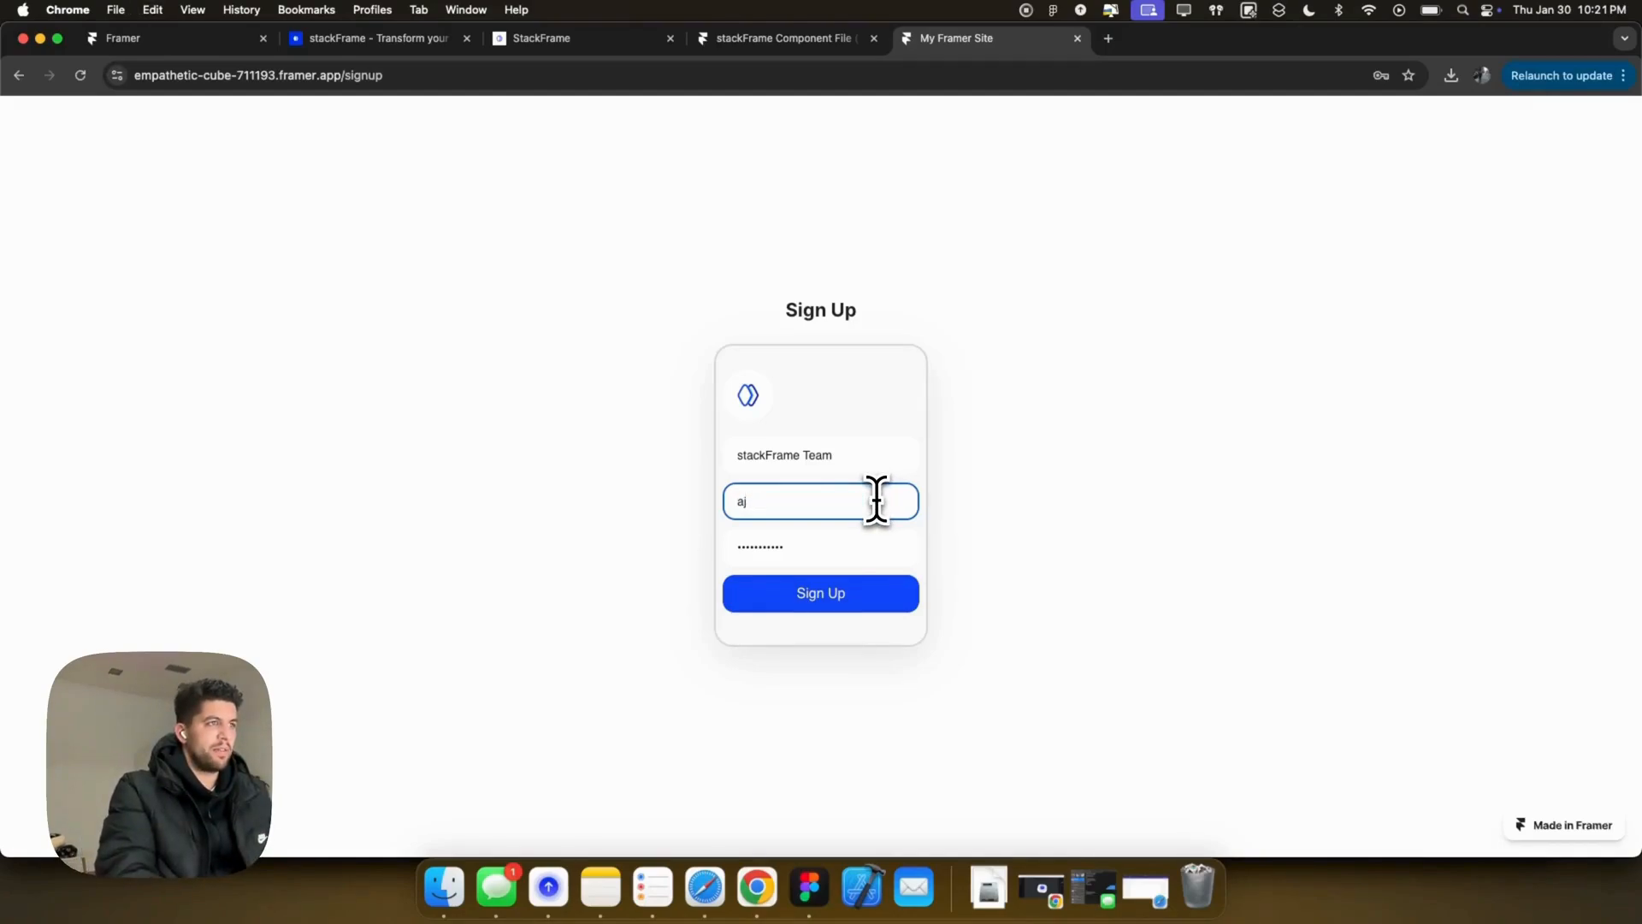
type("@aj.com")
left_click(853, 590)
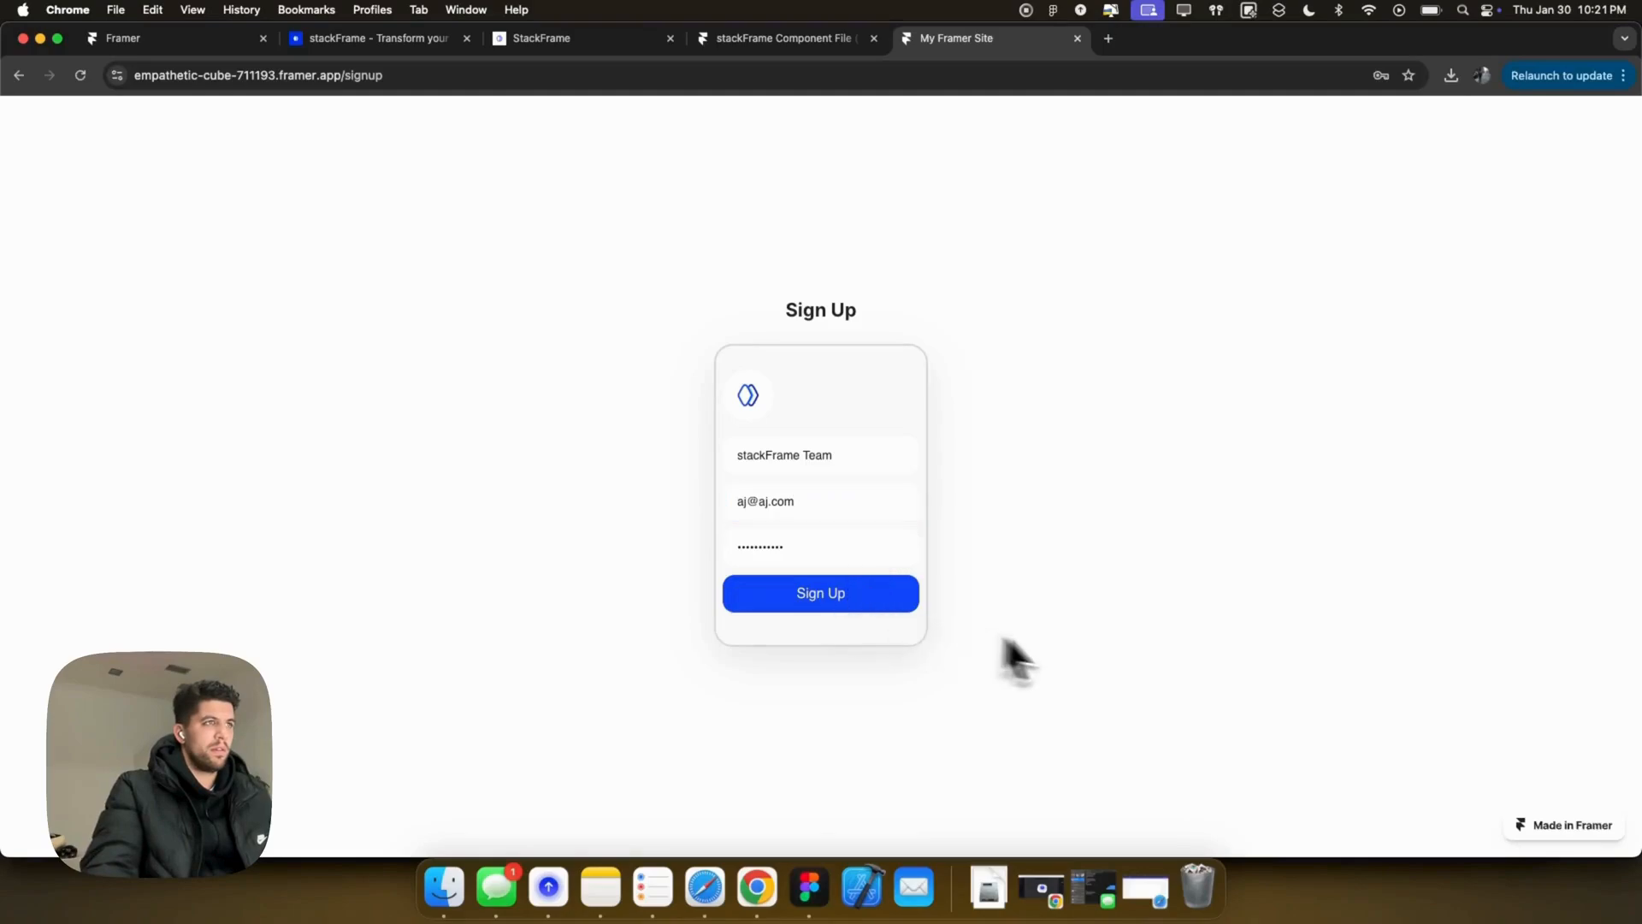
Step: Dismiss the password error and inspect the AuthComponentNewDb sign-up card's Project ID in Framer
left_click(956, 186)
left_click(748, 39)
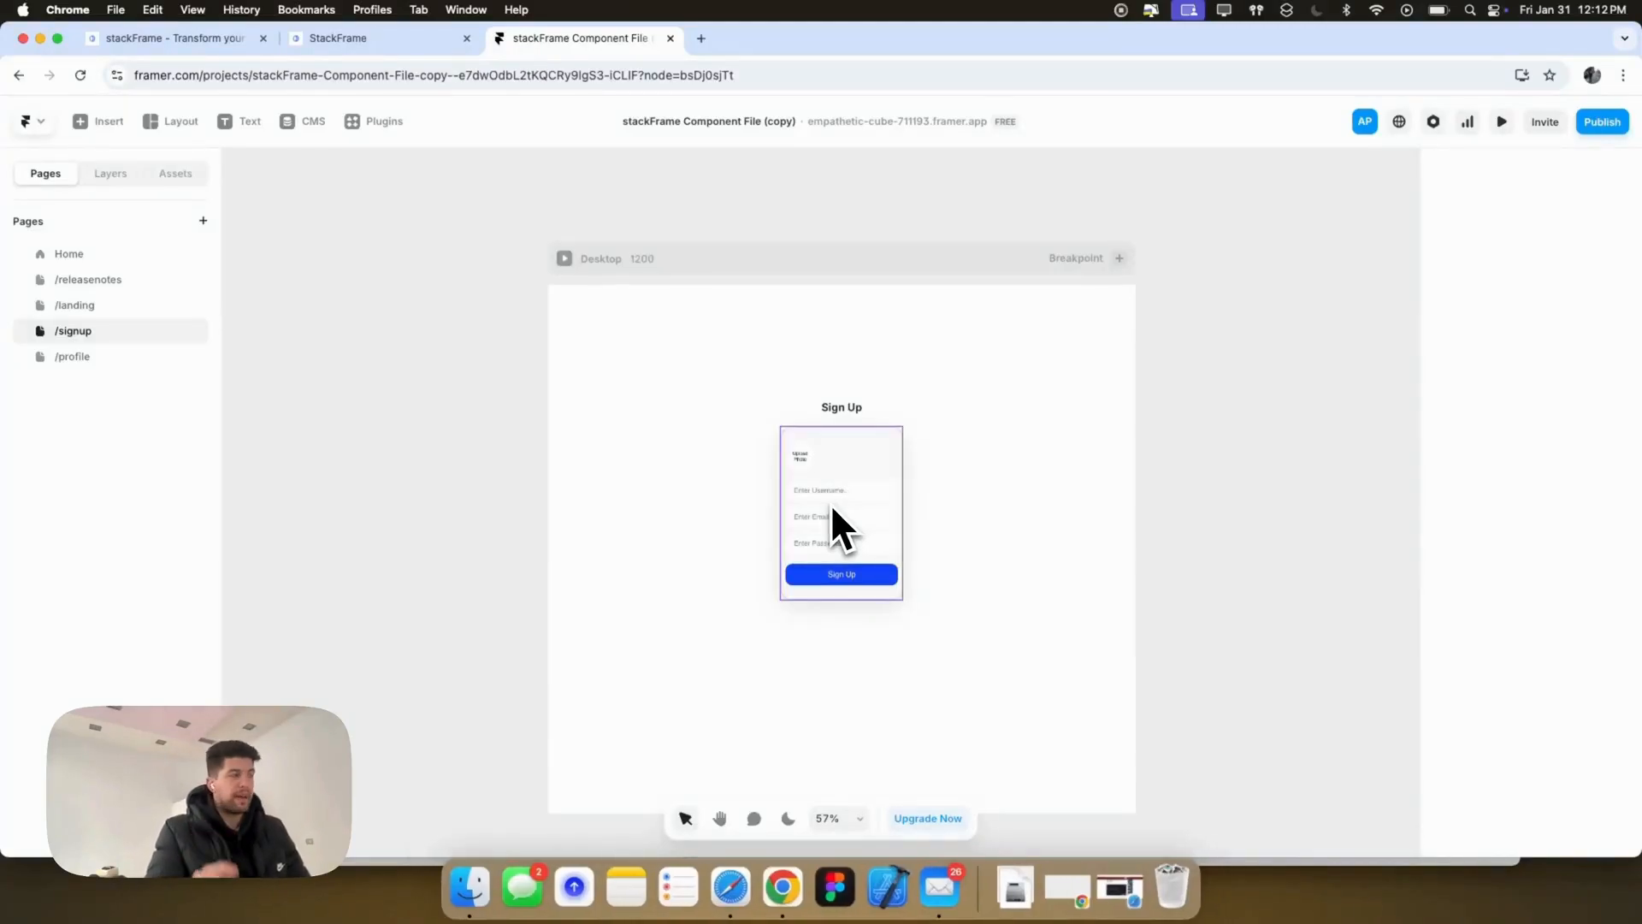
left_click(176, 174)
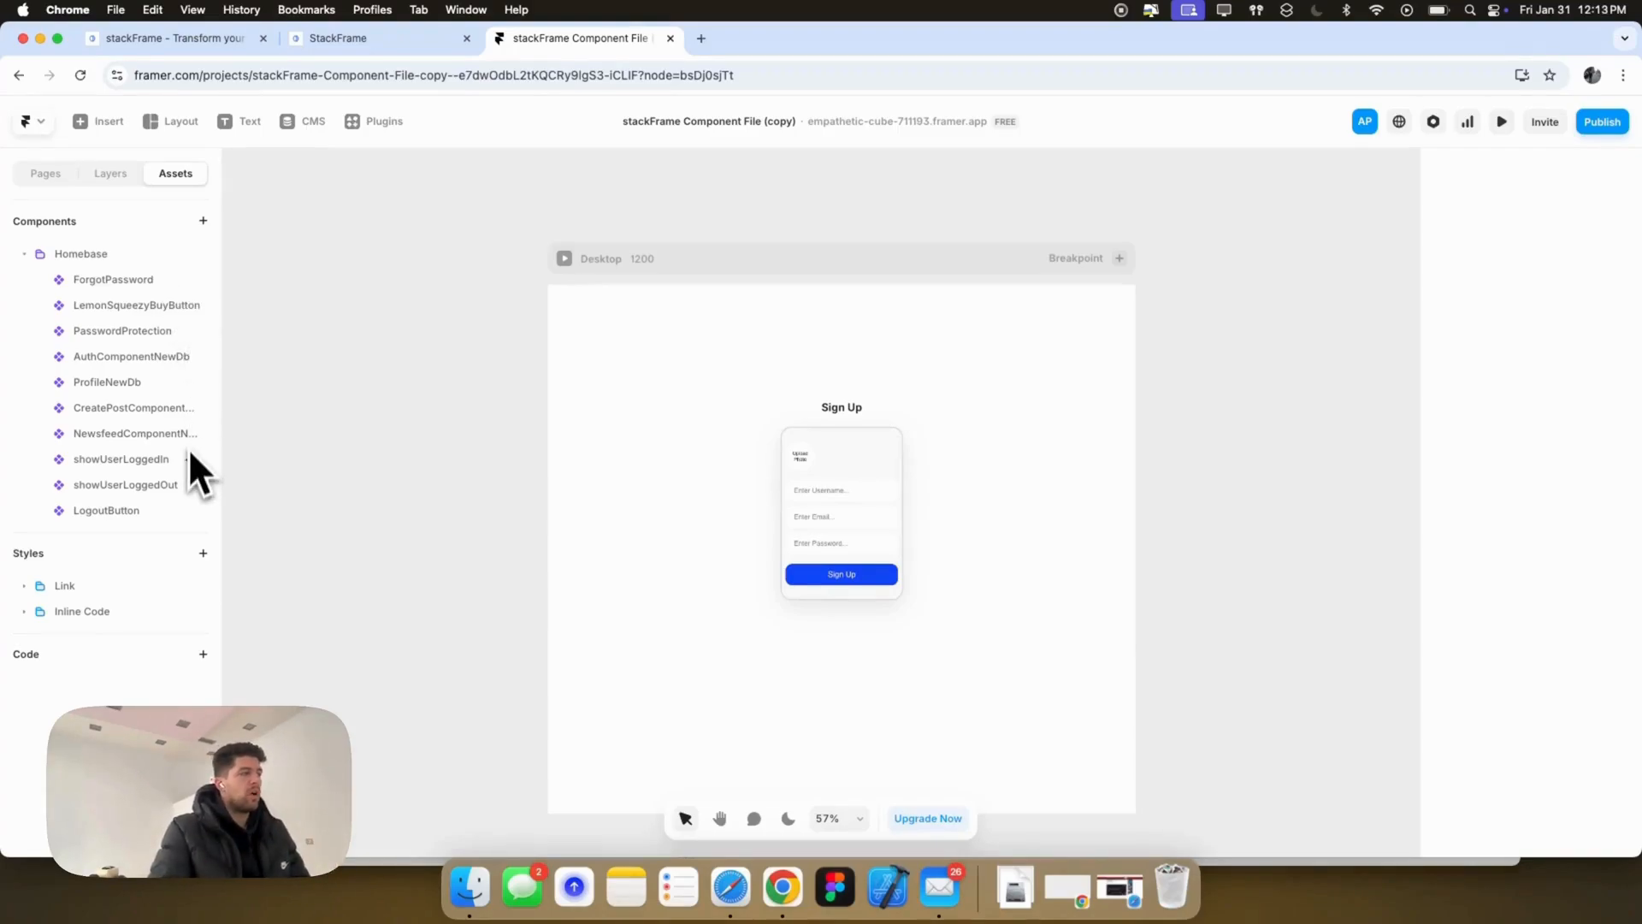
left_click(831, 522)
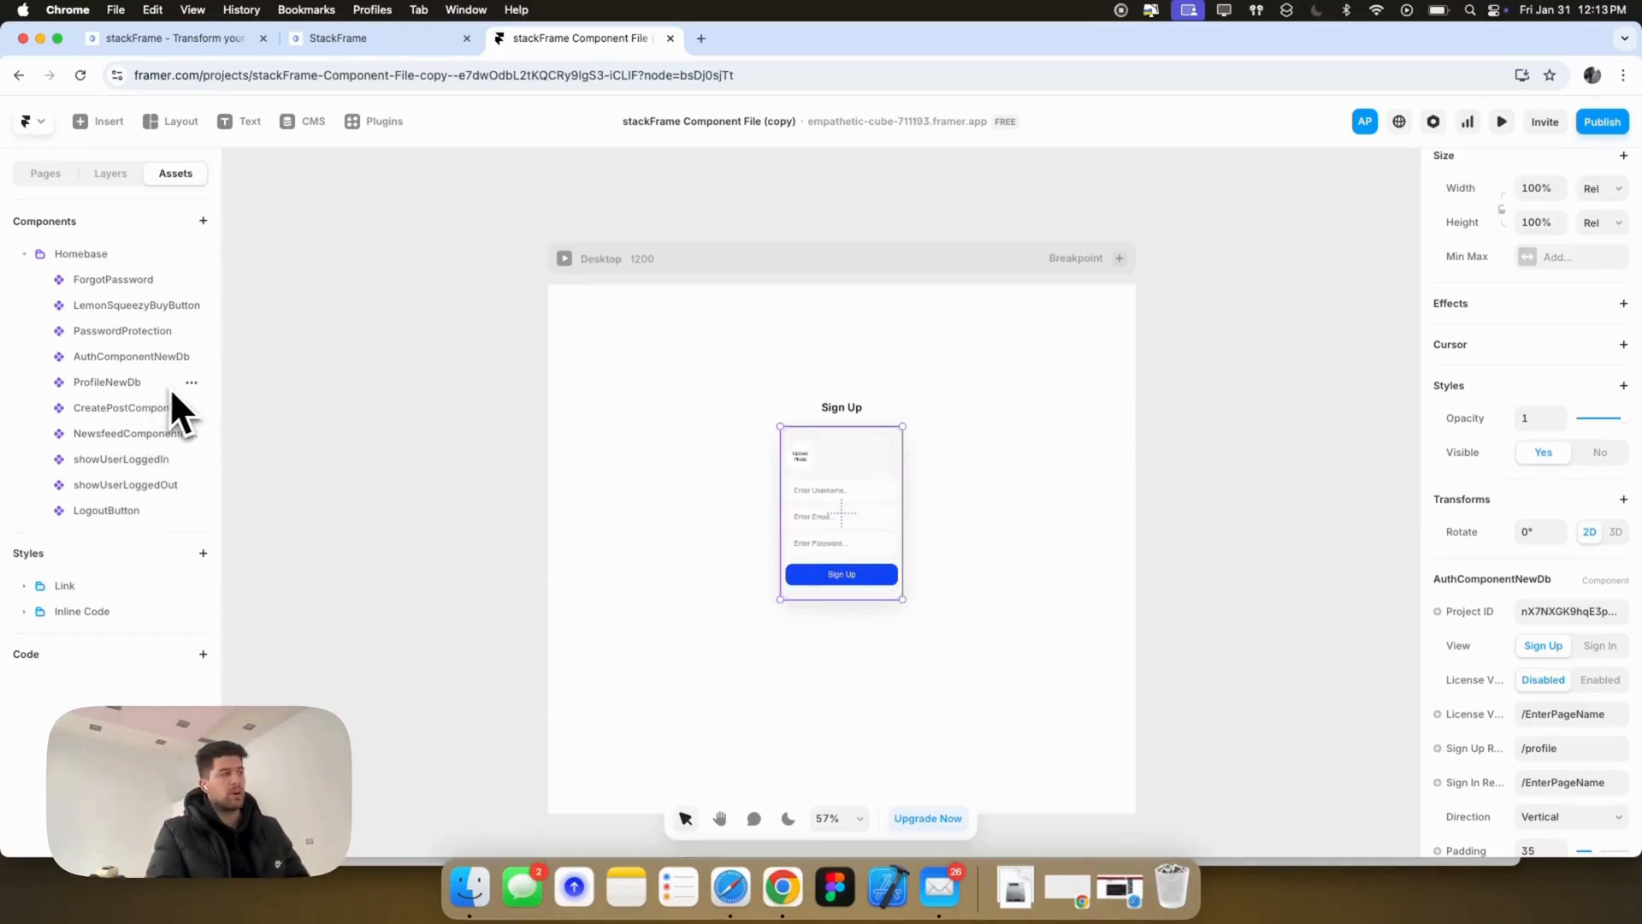
left_click_drag(130, 362, 833, 432)
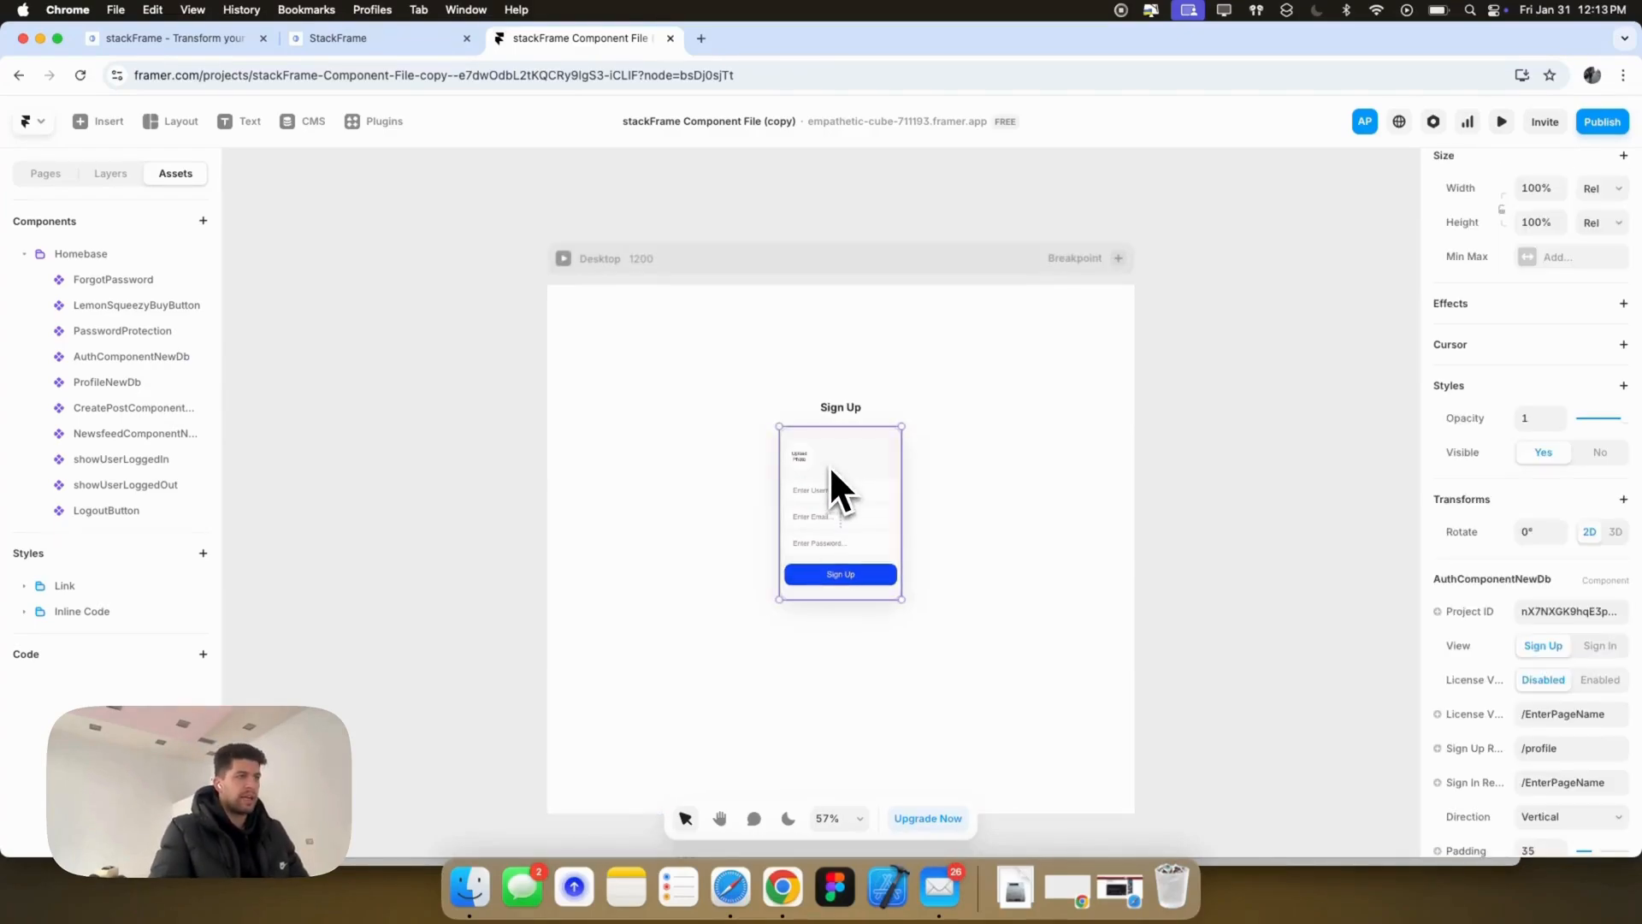
left_click(1573, 610)
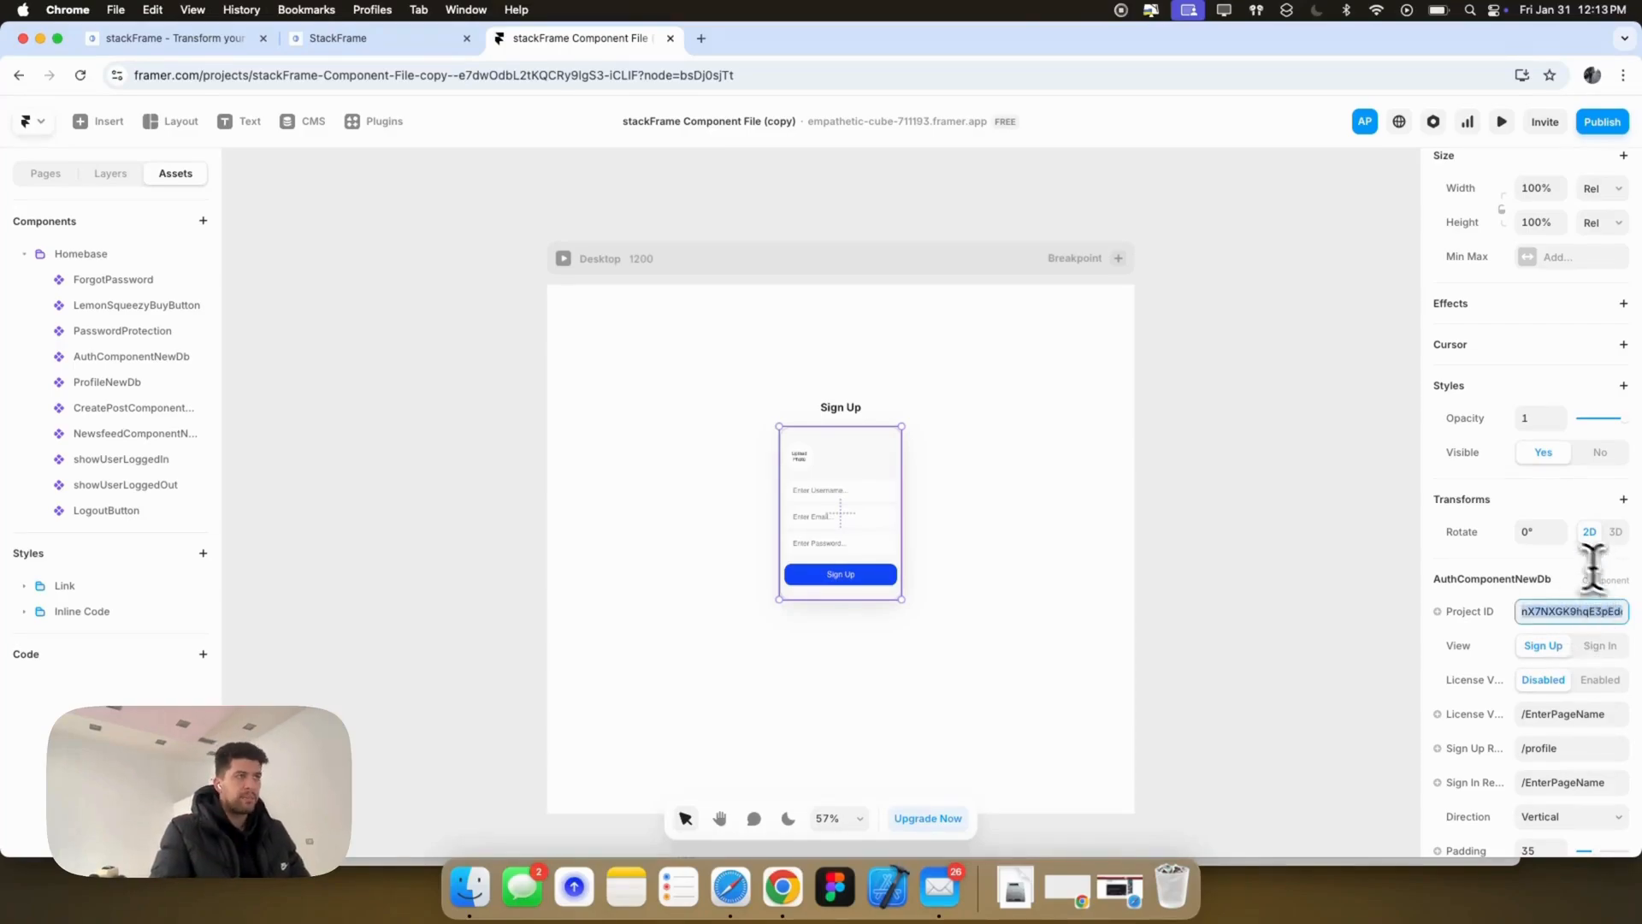
Step: Look through the /landing, /signup and /profile pages, ending back on /landing
left_click(47, 174)
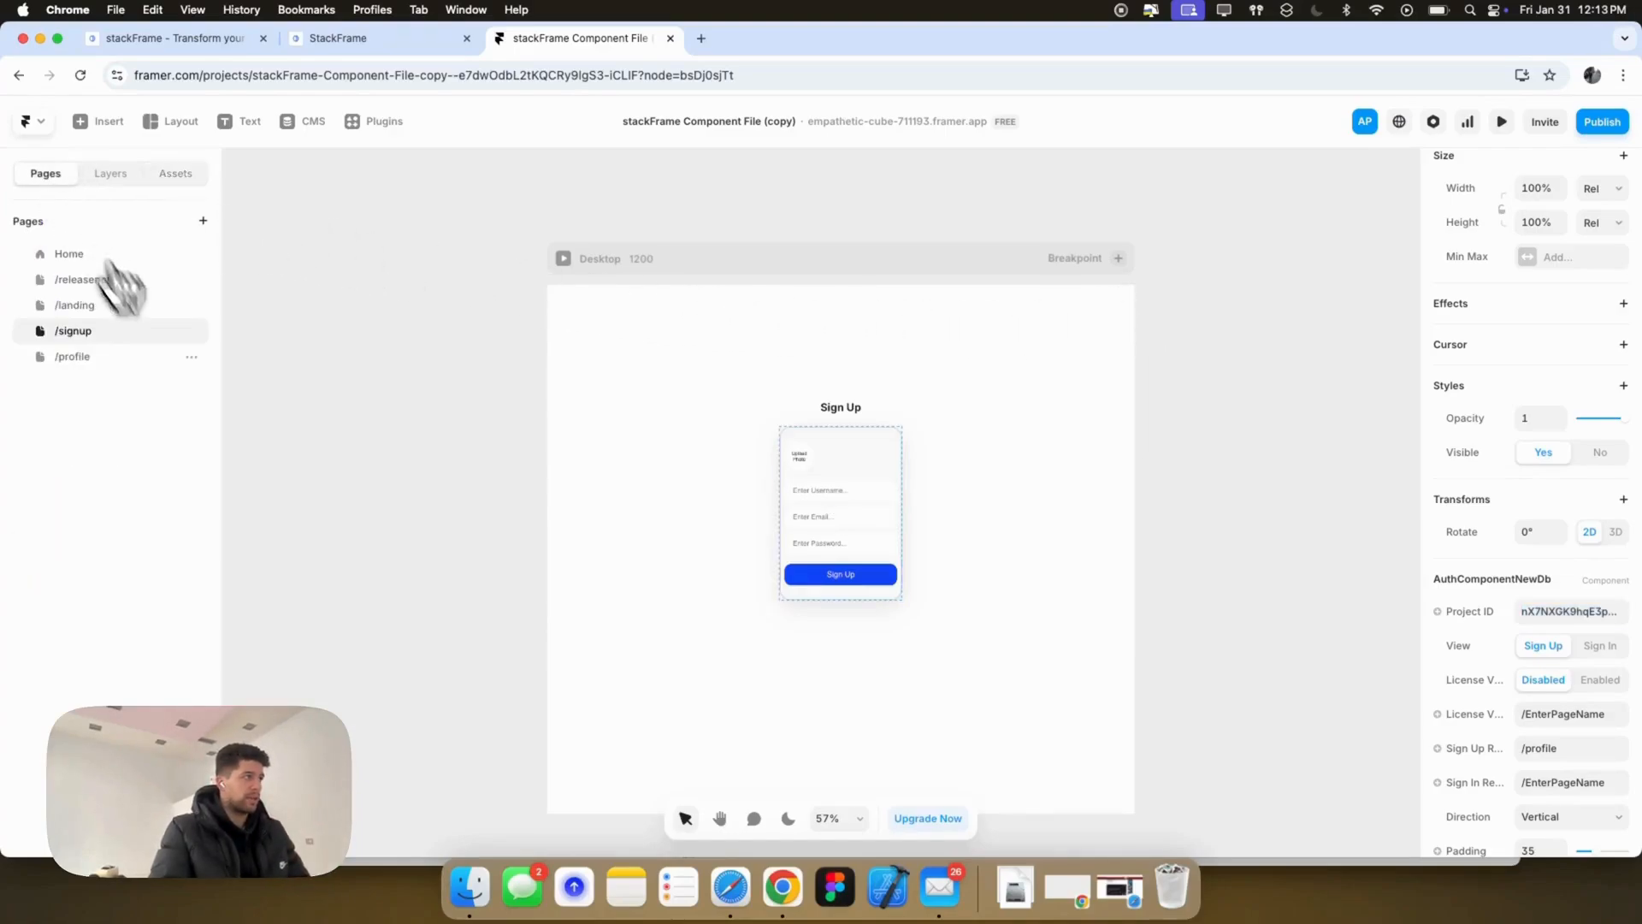
left_click(98, 306)
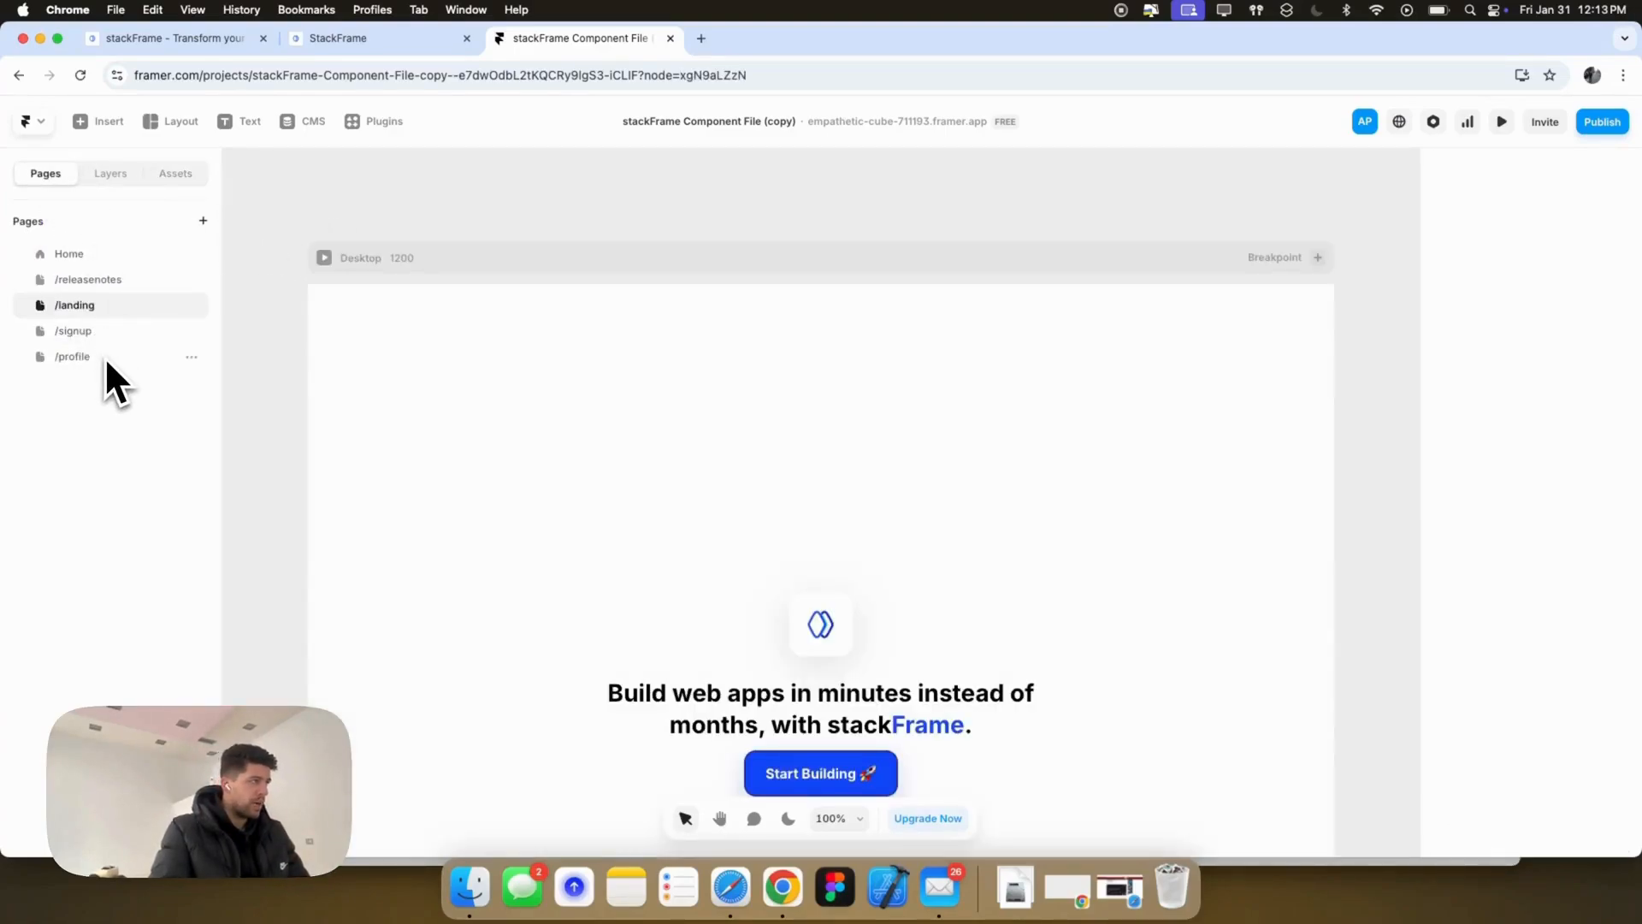
scroll(869, 605, "down", 1)
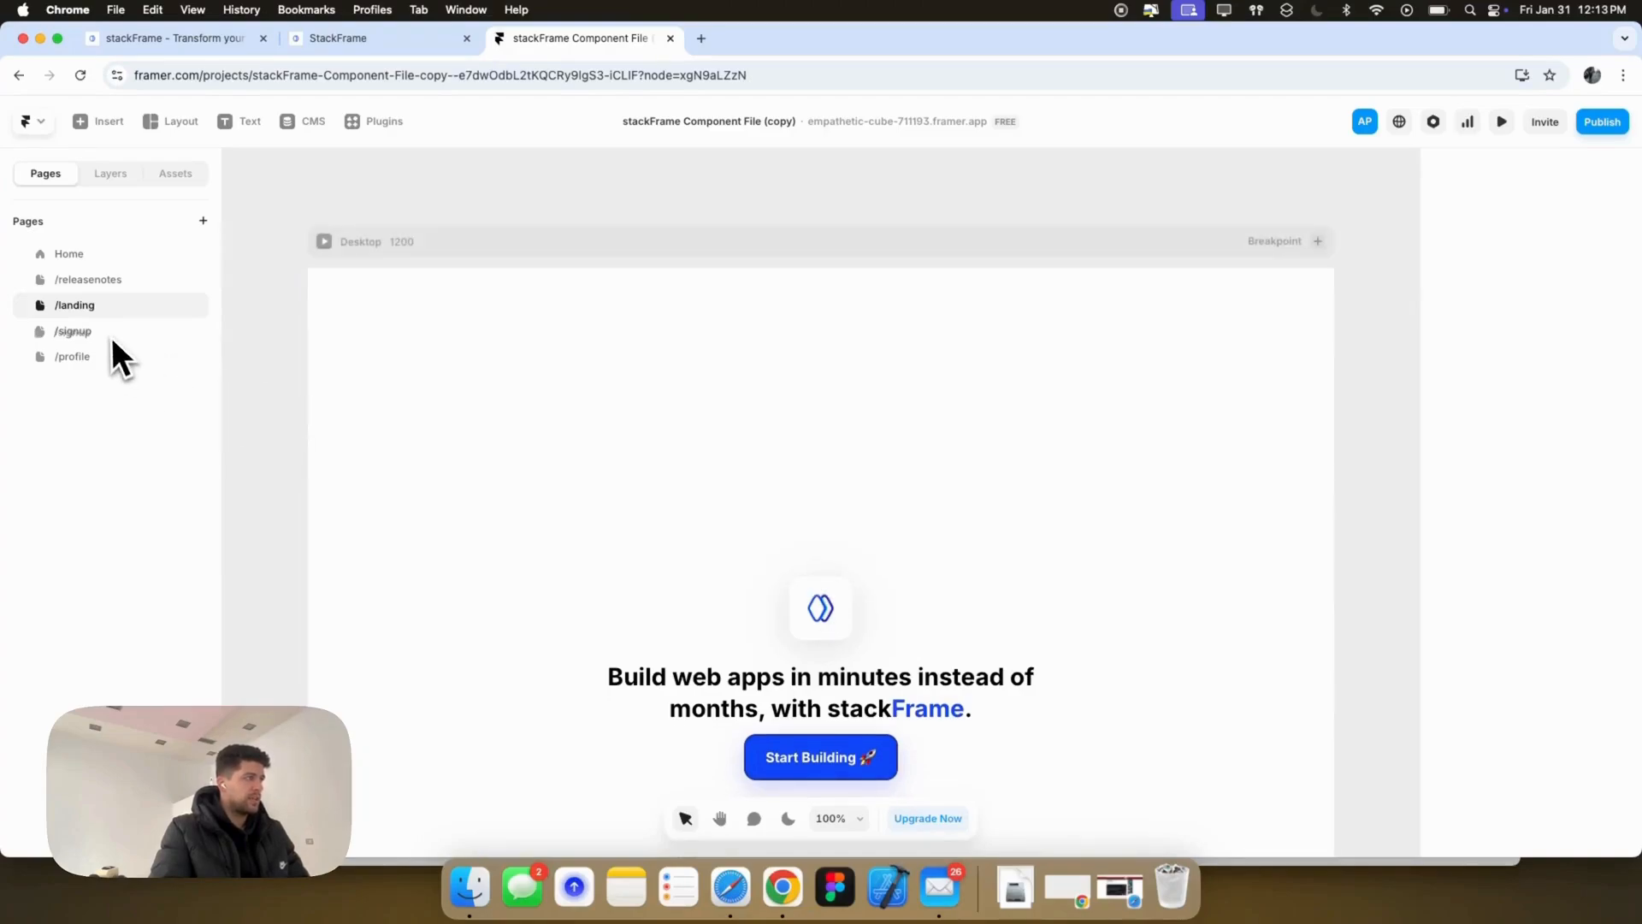
left_click(80, 337)
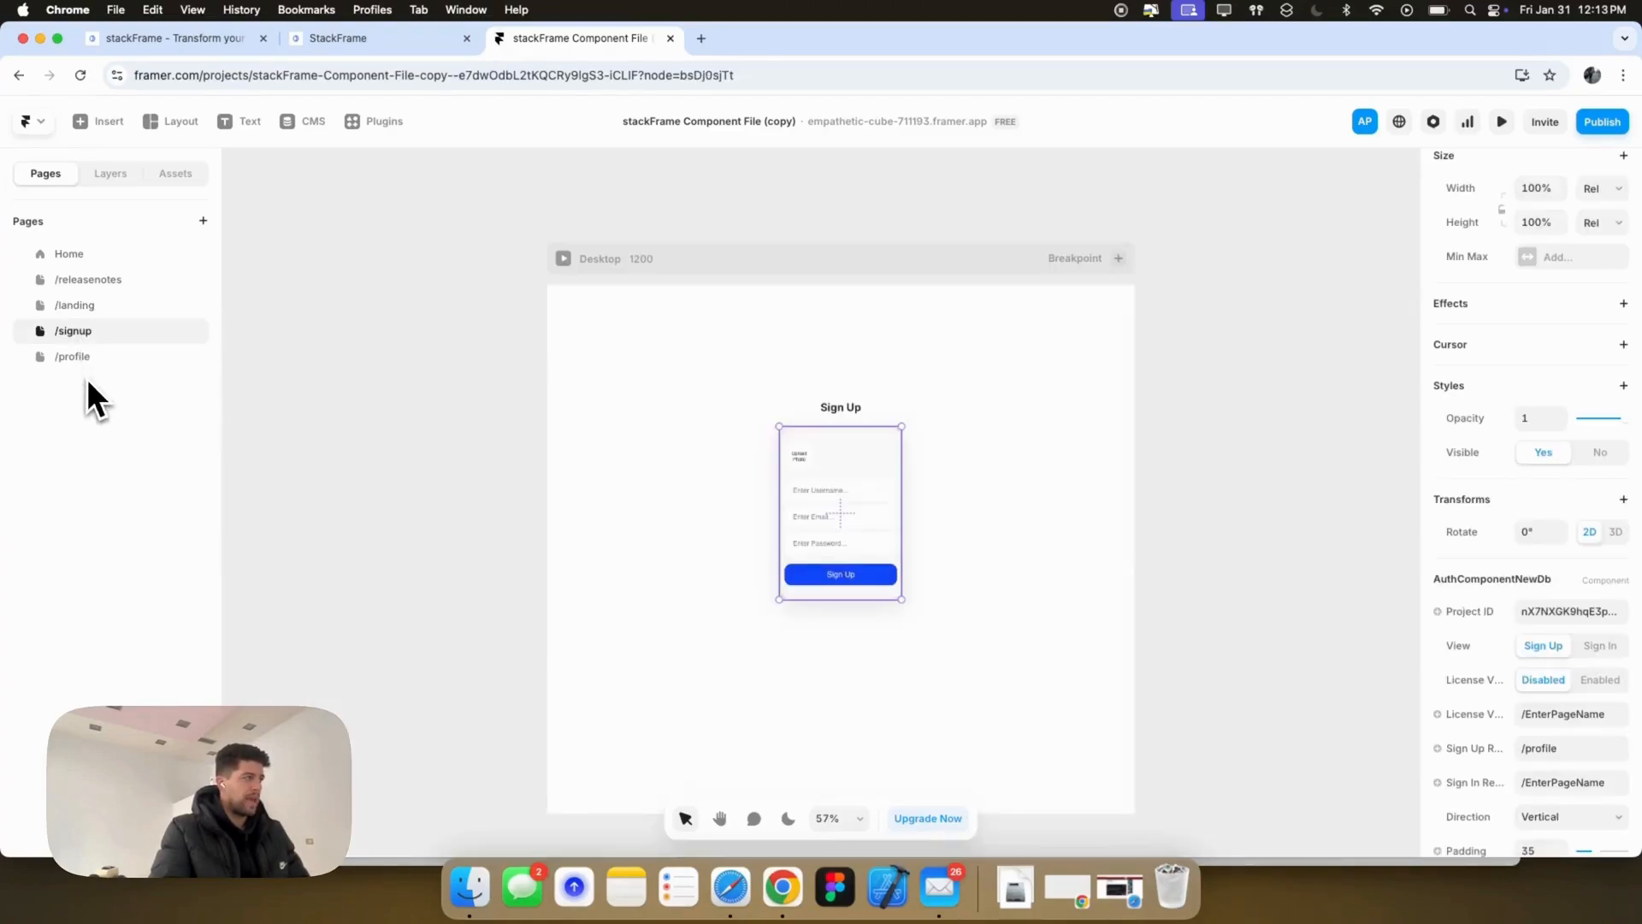
left_click(87, 359)
left_click(79, 339)
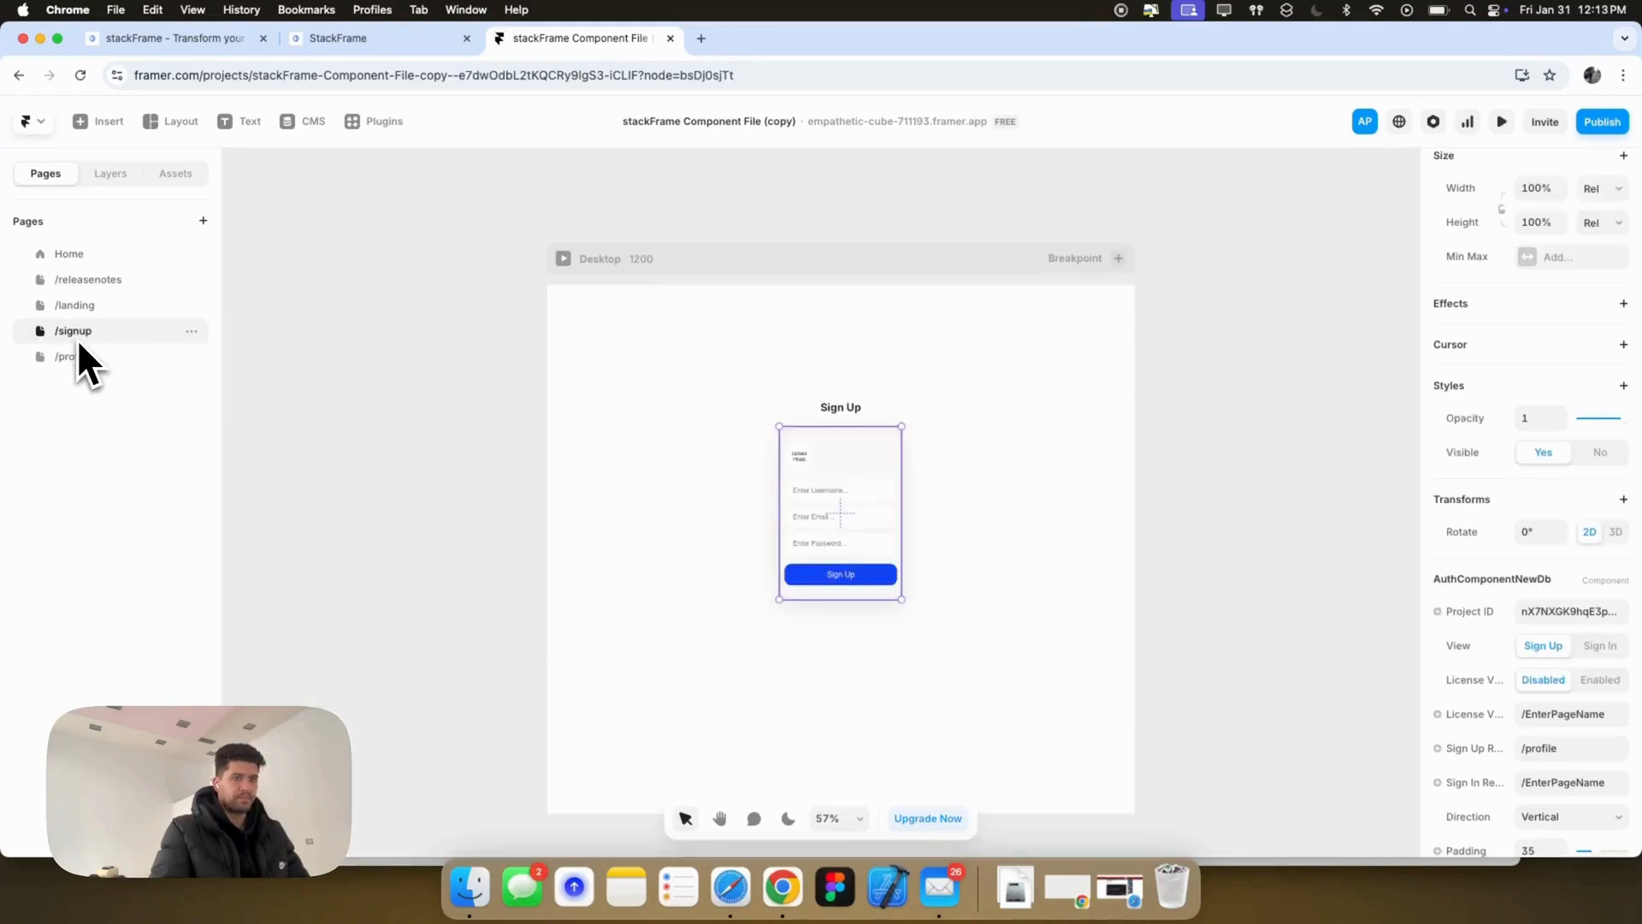
left_click(74, 306)
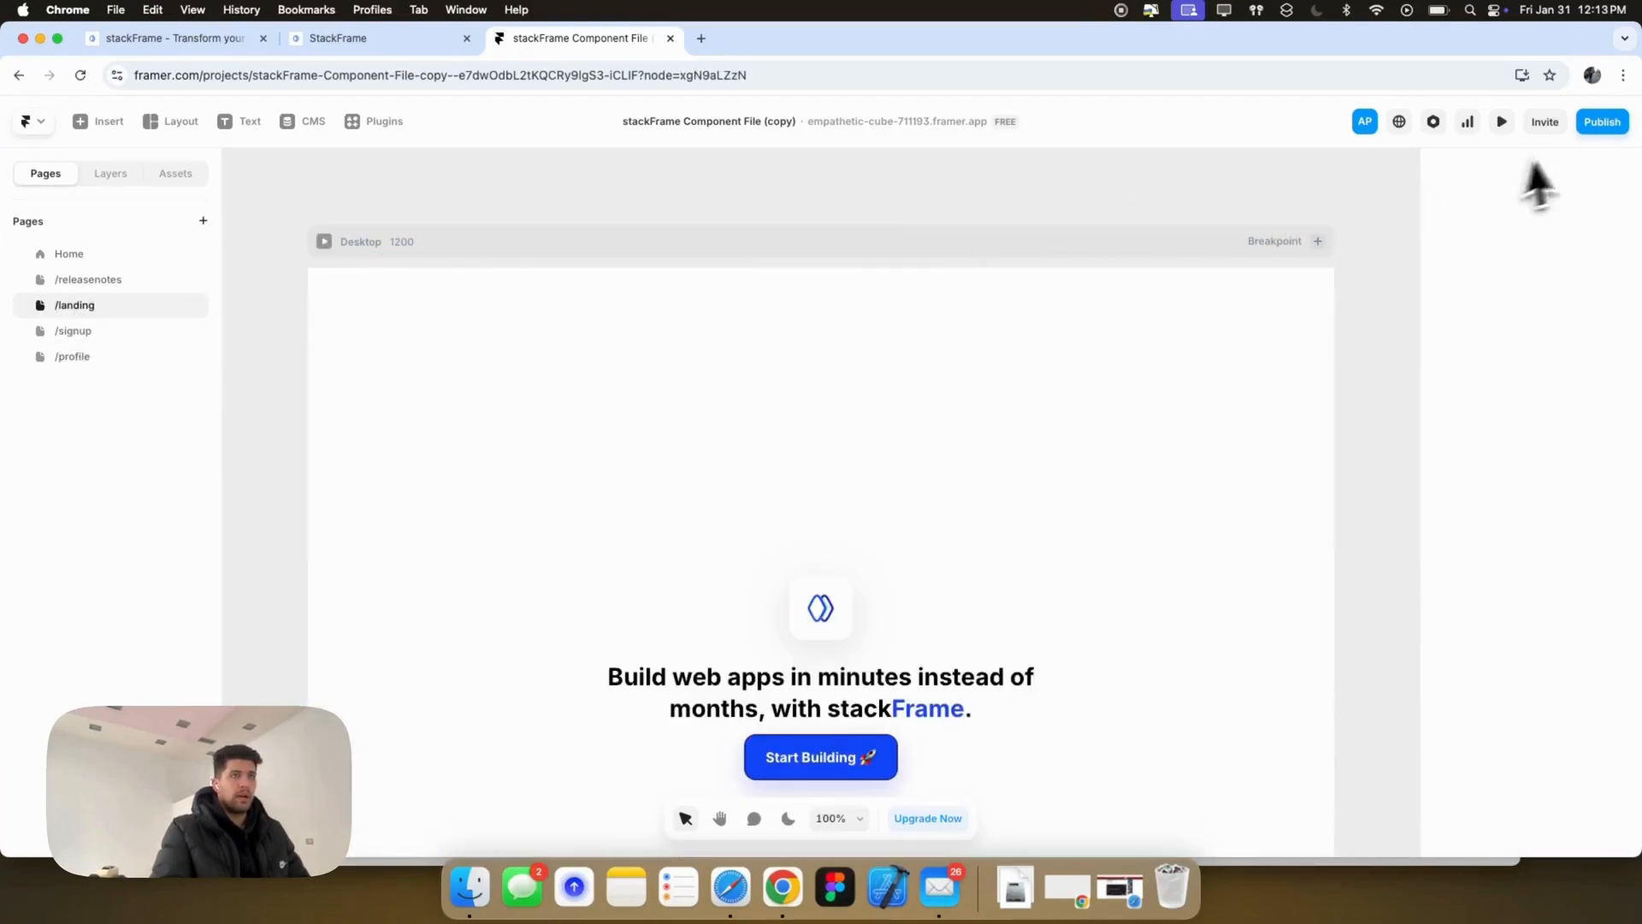
Step: Publish the latest changes to the live site and bring up the stackFrame users dashboard
left_click(1597, 128)
left_click(1501, 286)
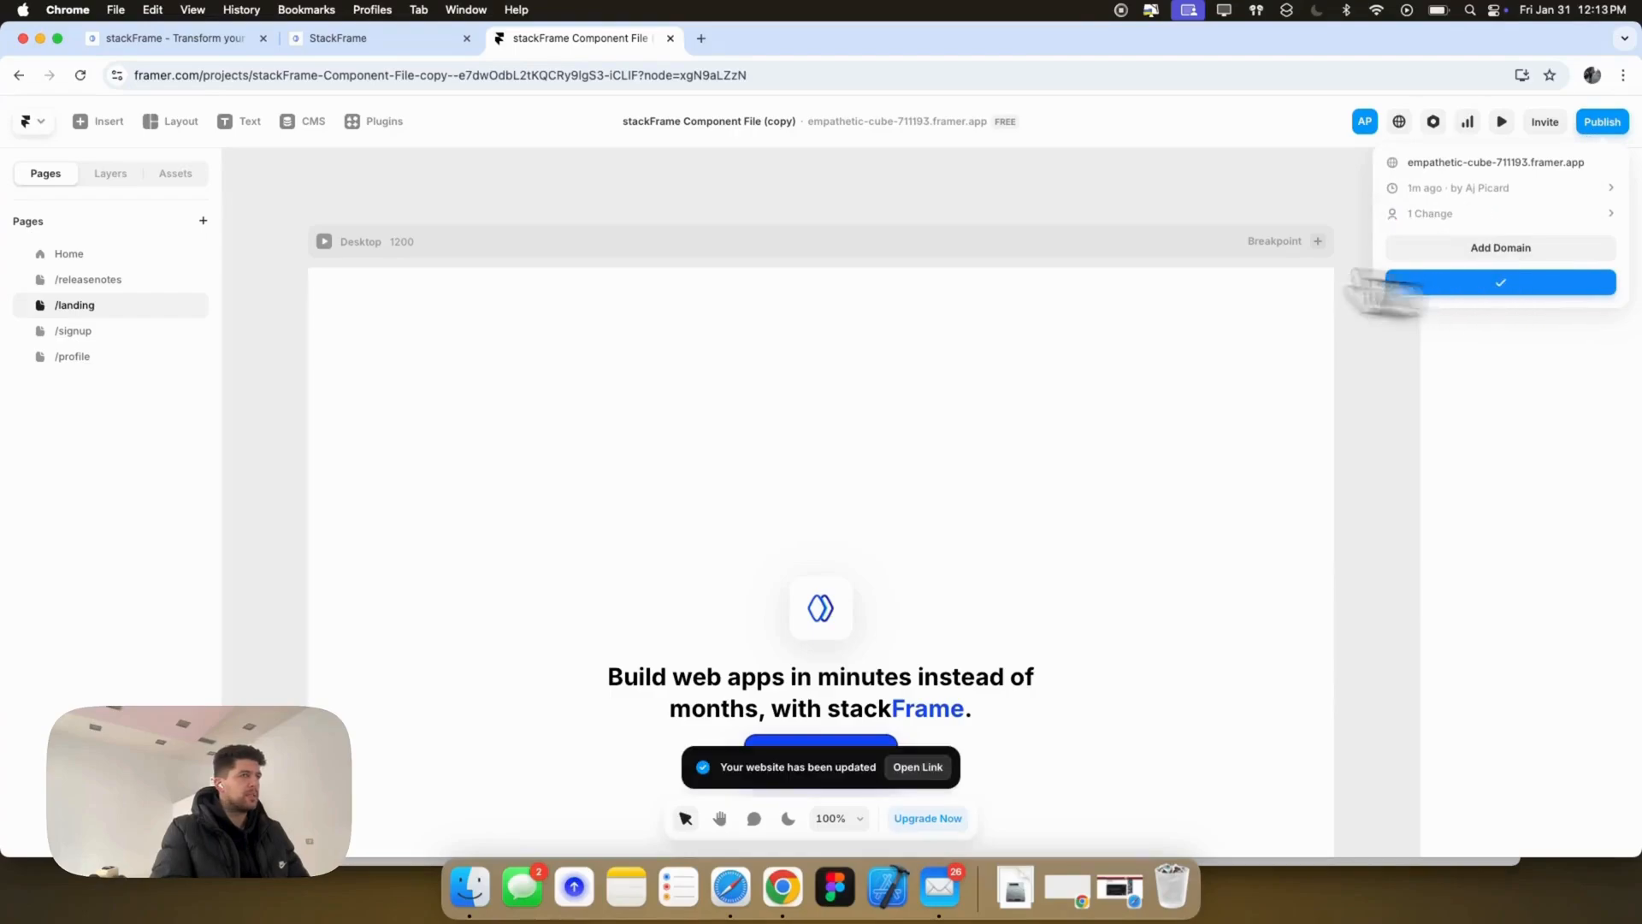
left_click(384, 39)
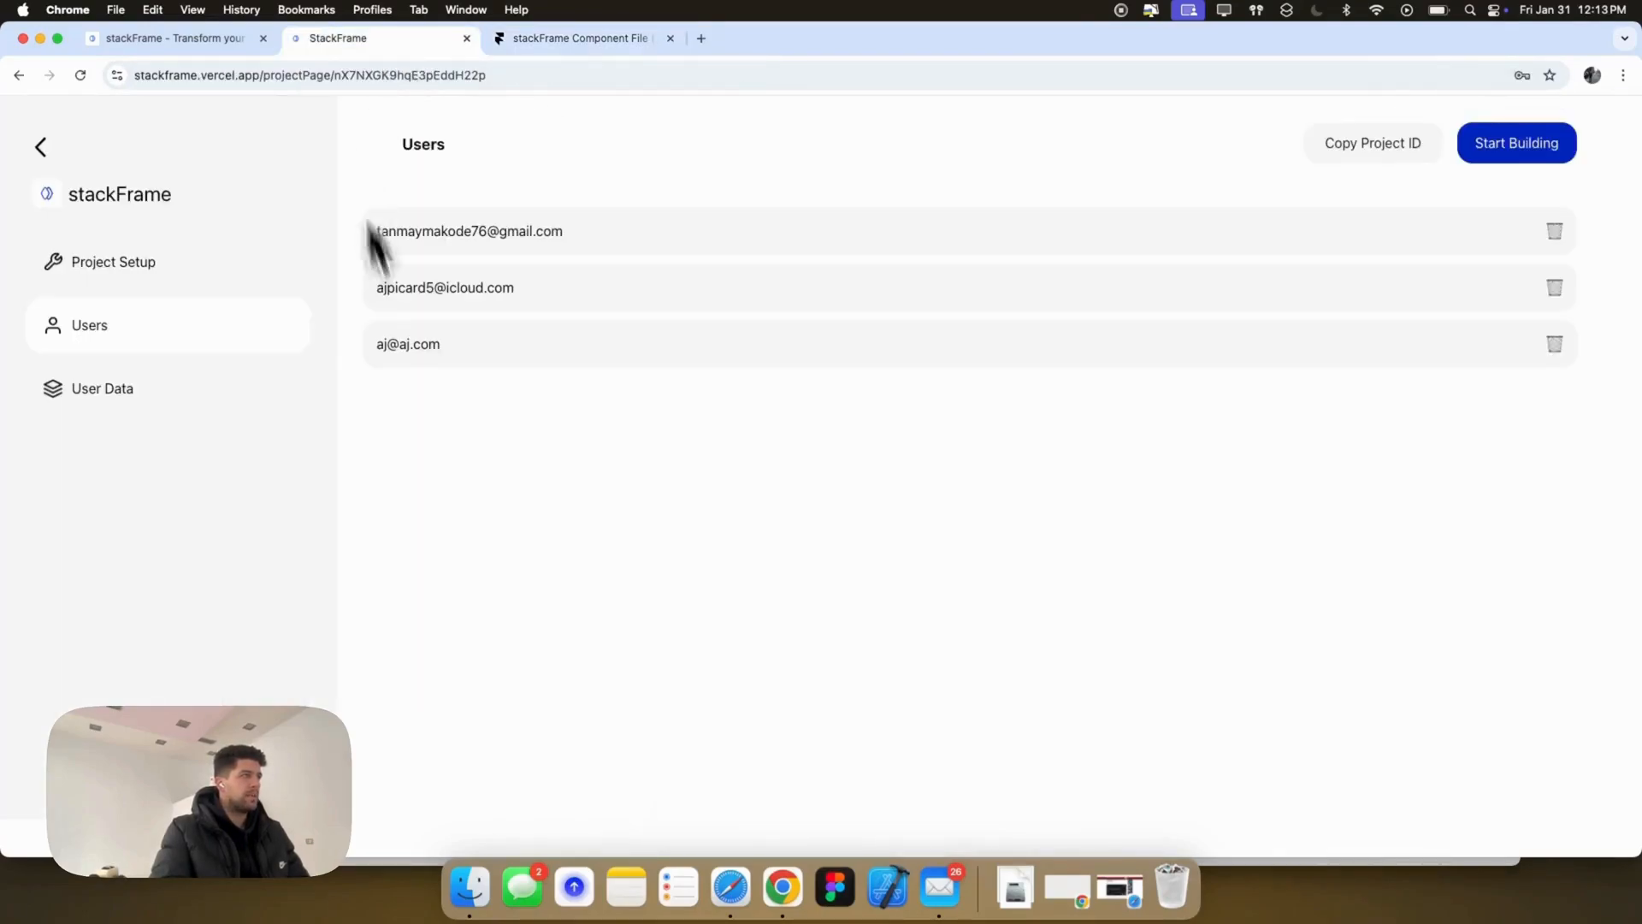
Step: Delete the three test user accounts from the stackFrame project, confirming each deletion
left_click(1554, 287)
left_click(971, 184)
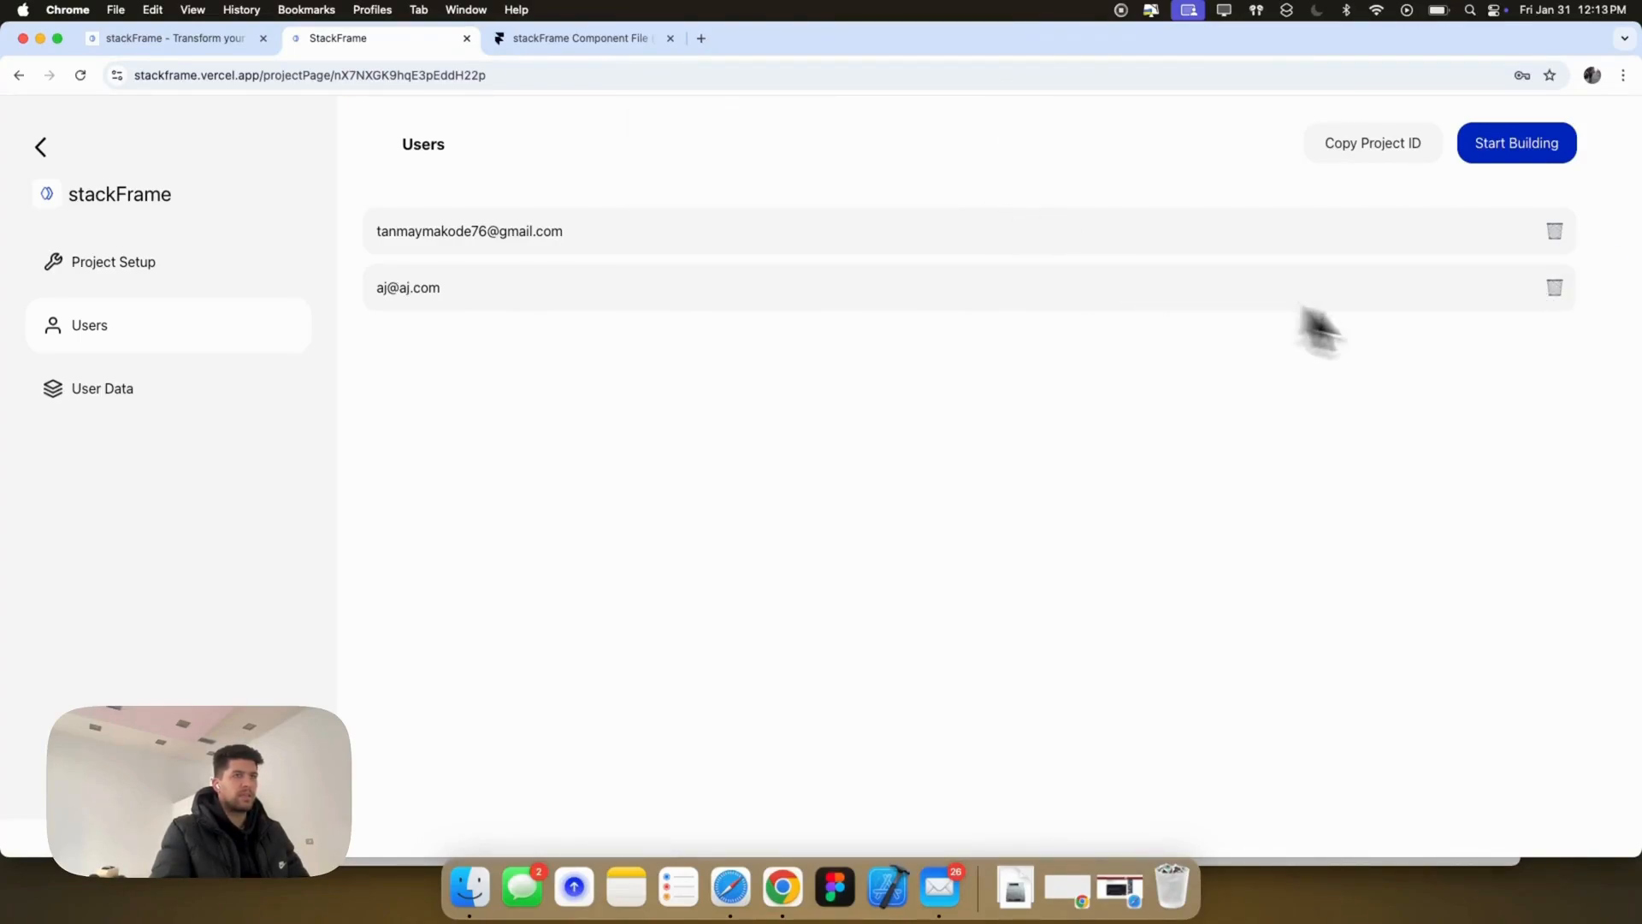
left_click(960, 183)
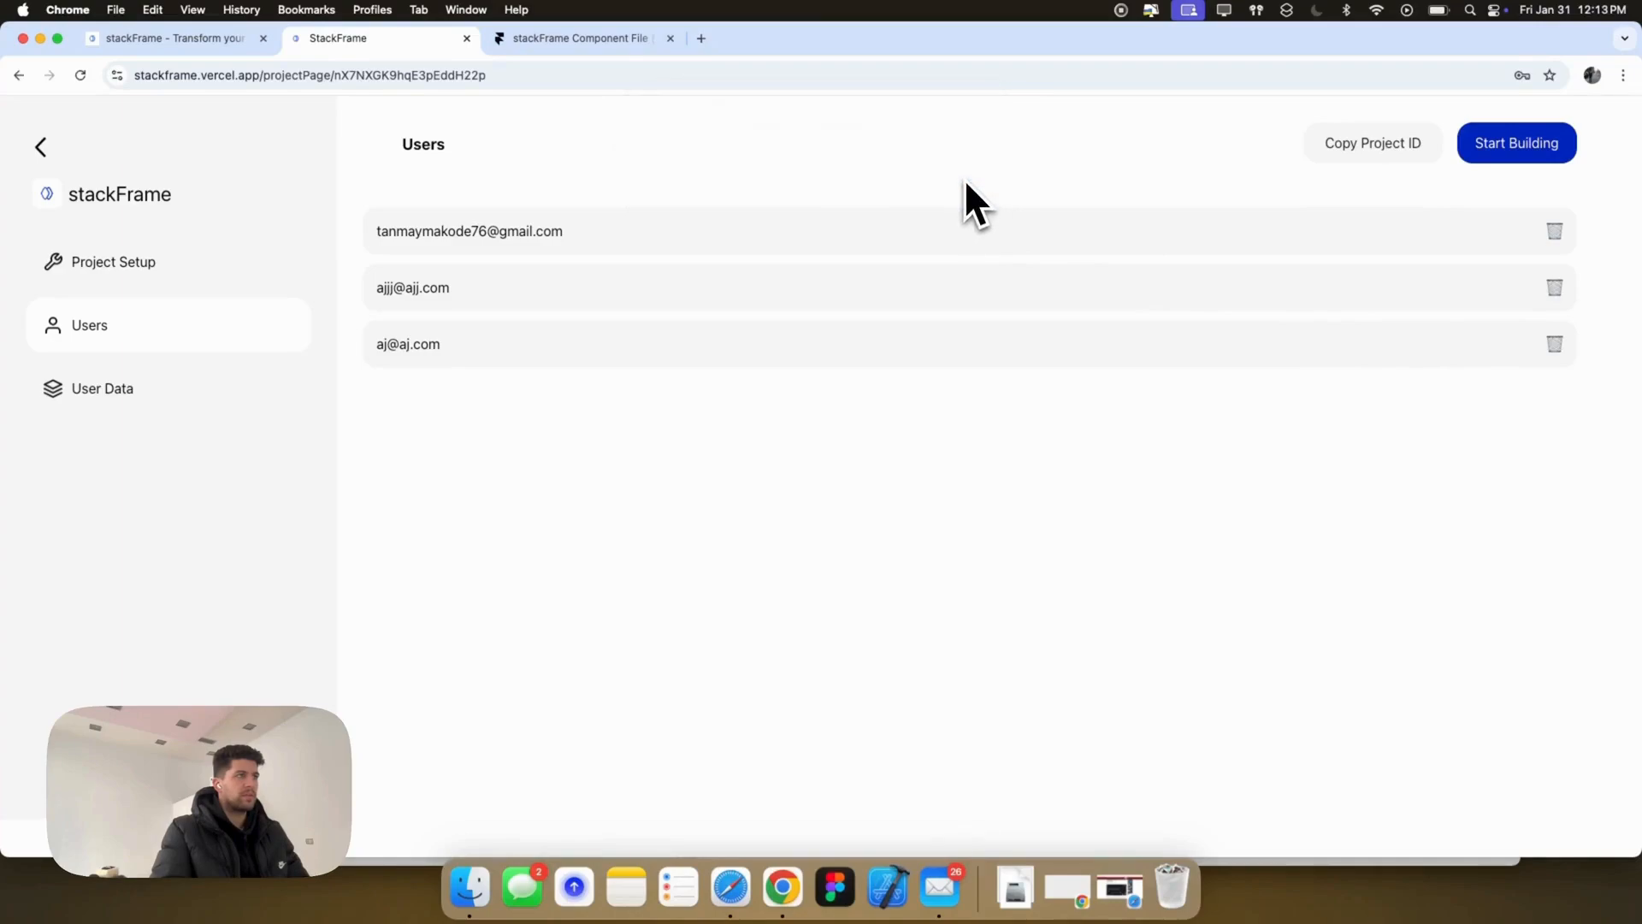
left_click(1554, 344)
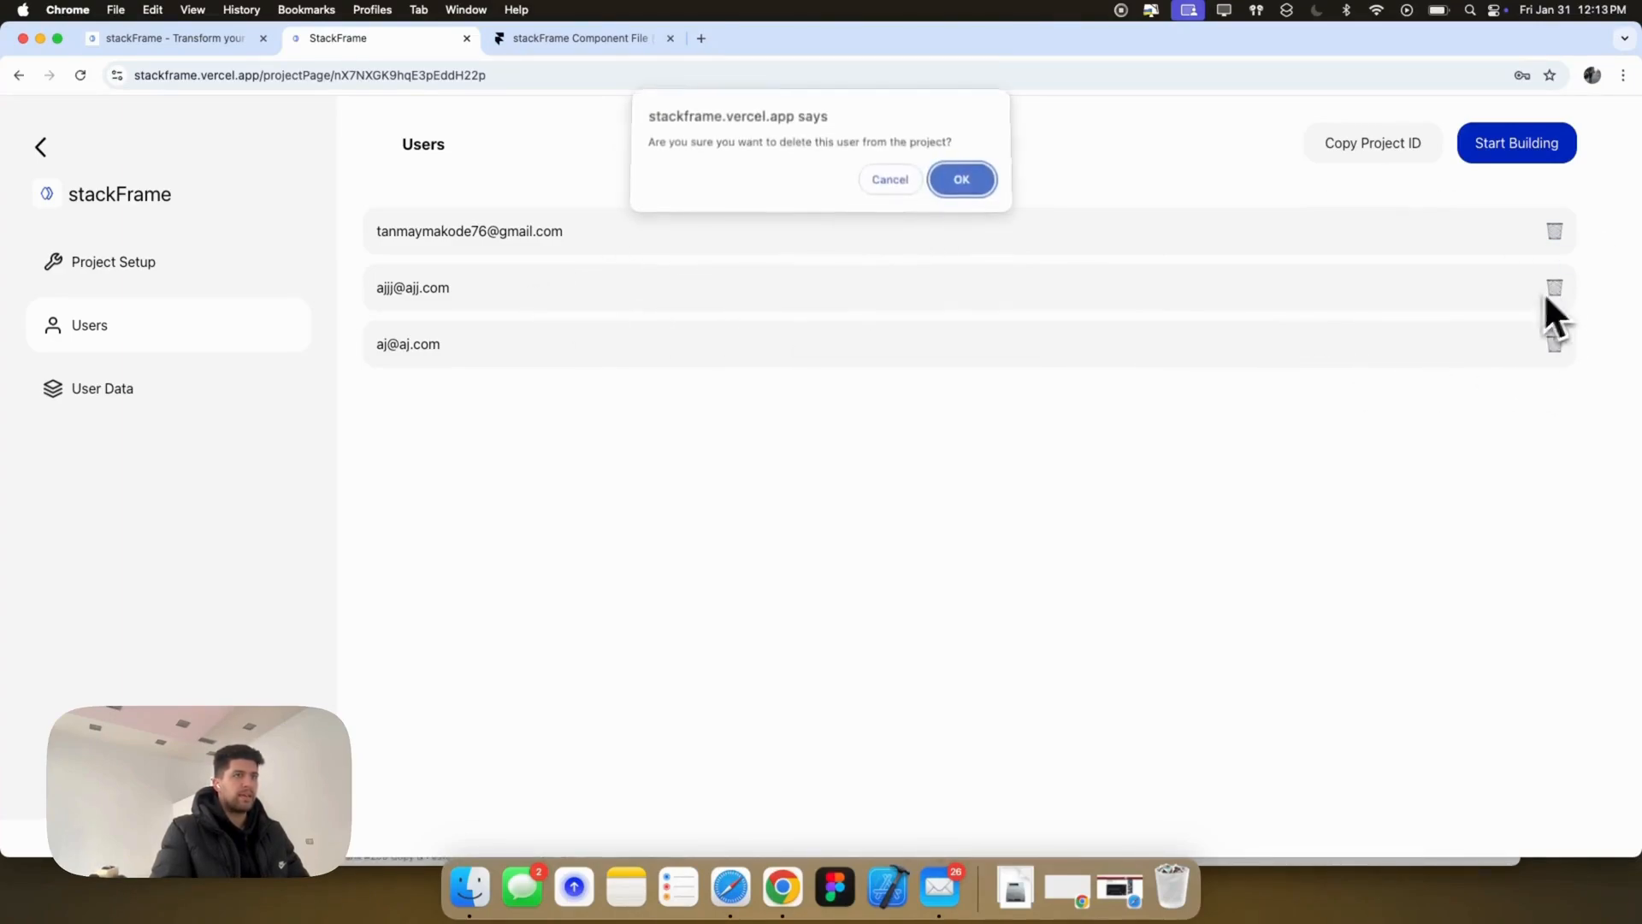
key("Return")
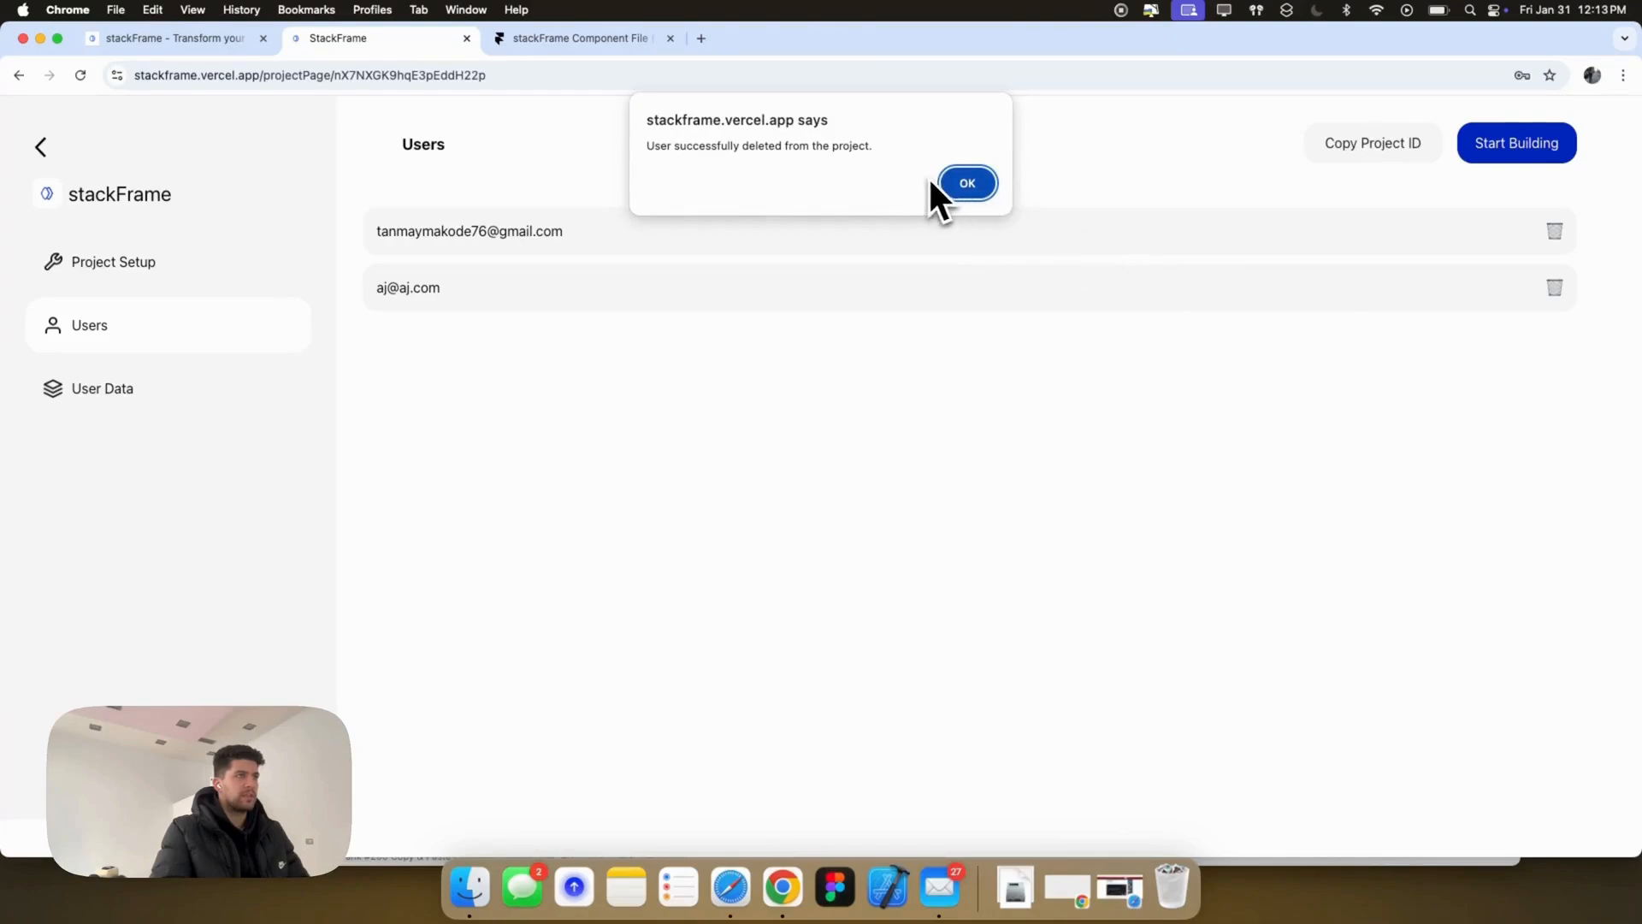
left_click(945, 187)
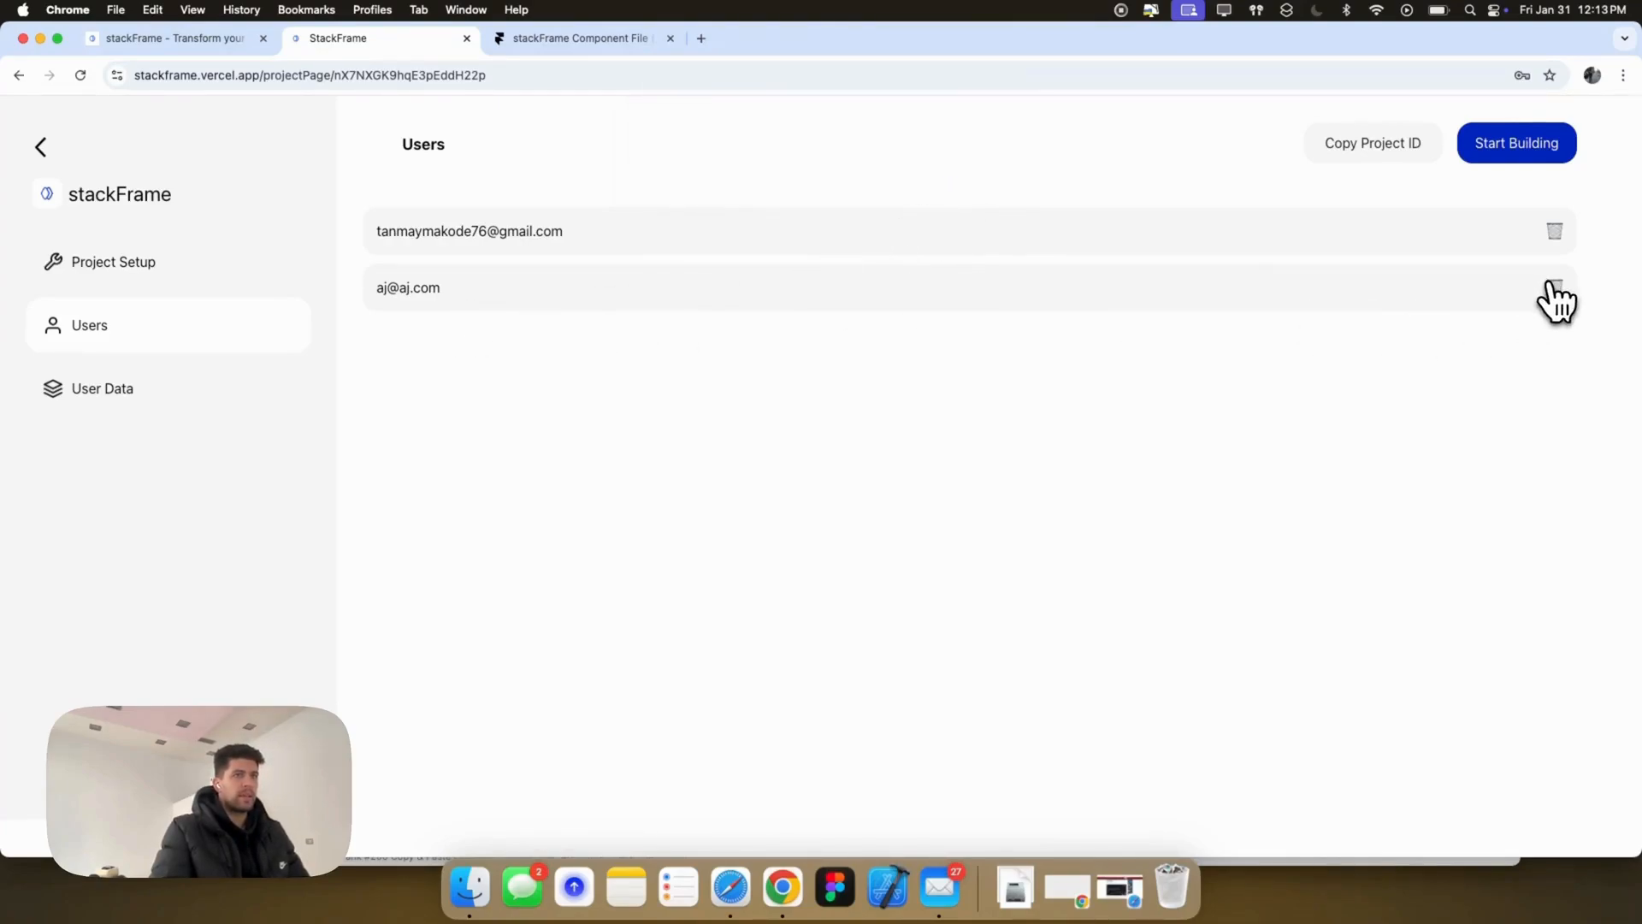
left_click(1554, 289)
left_click(962, 183)
left_click(966, 182)
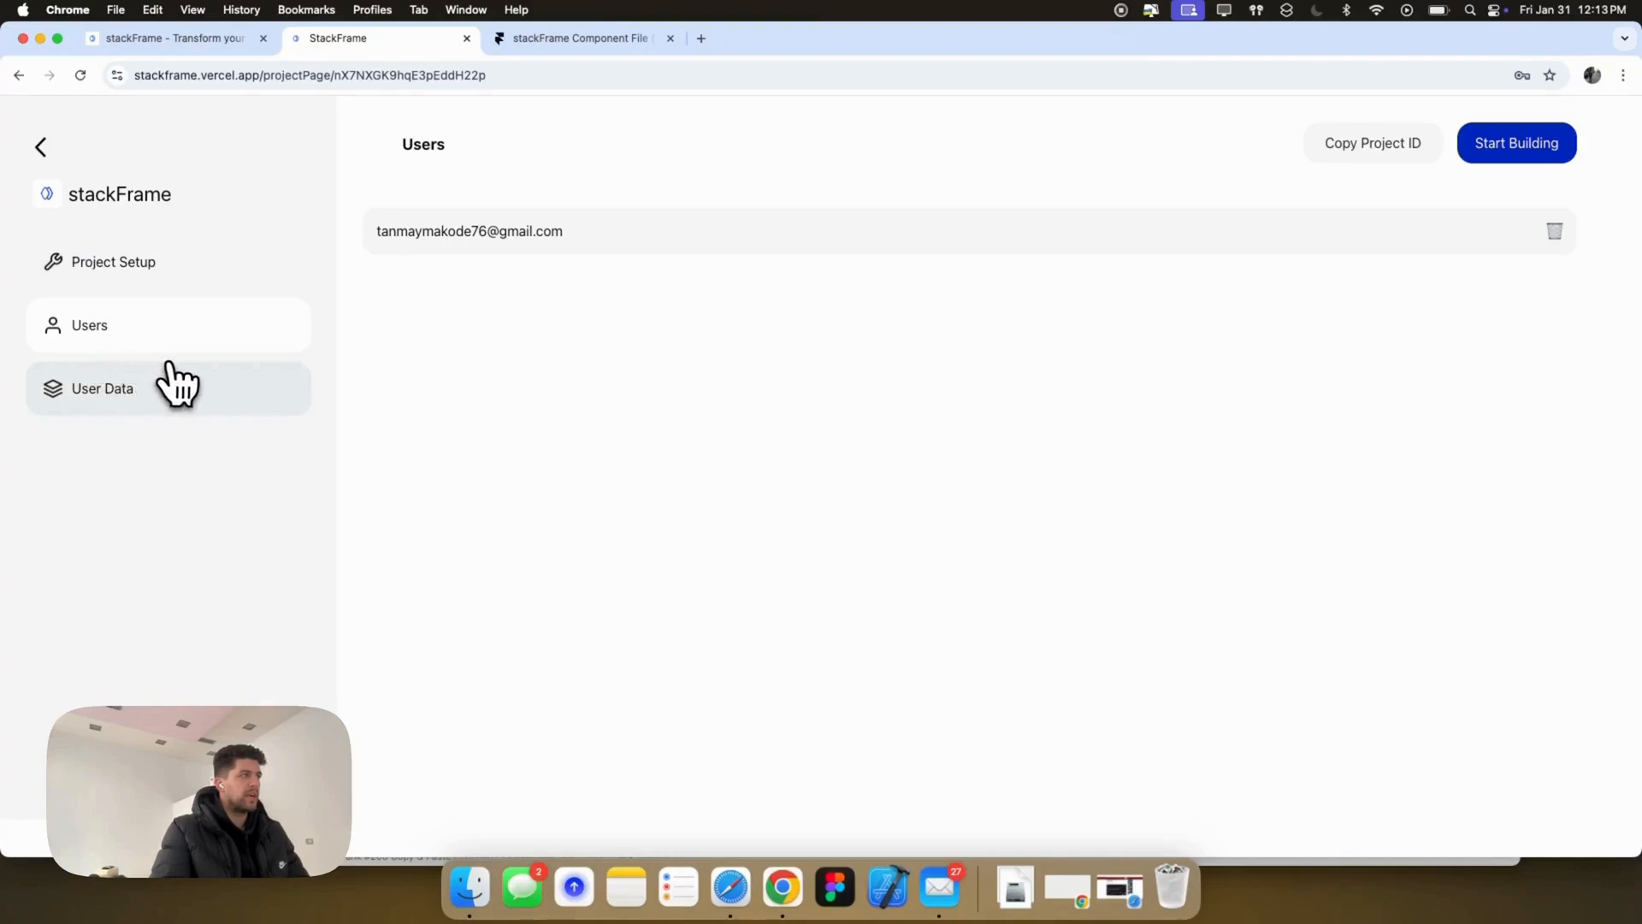
Step: Check the project's User Data and Users lists, then open the published Framer site in a new tab
left_click(92, 398)
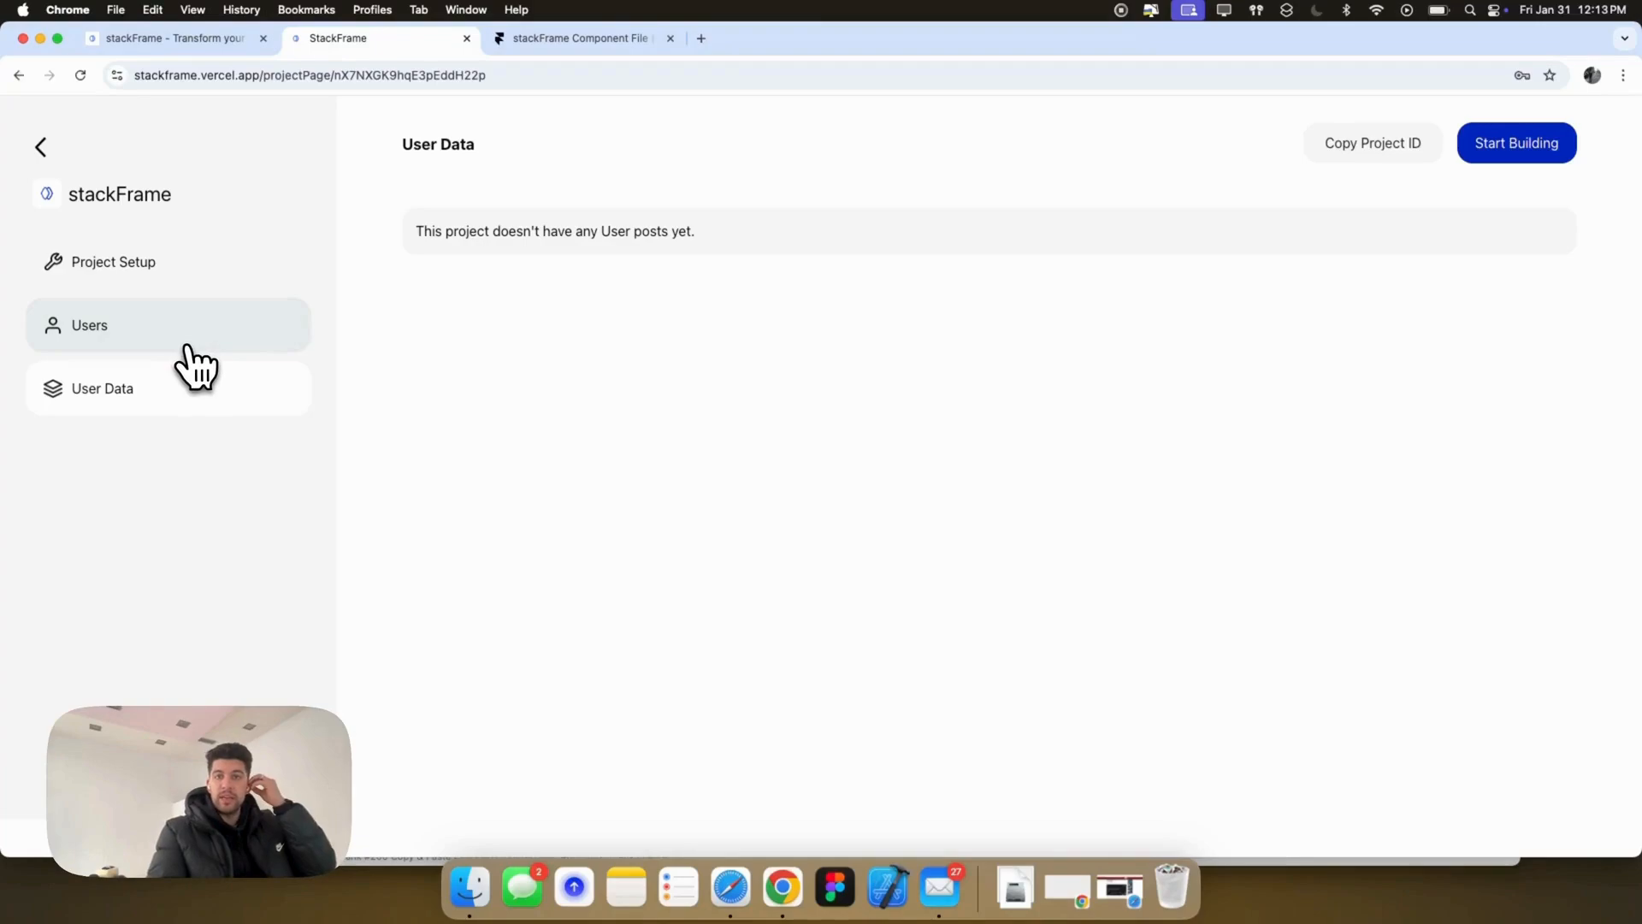
left_click(155, 344)
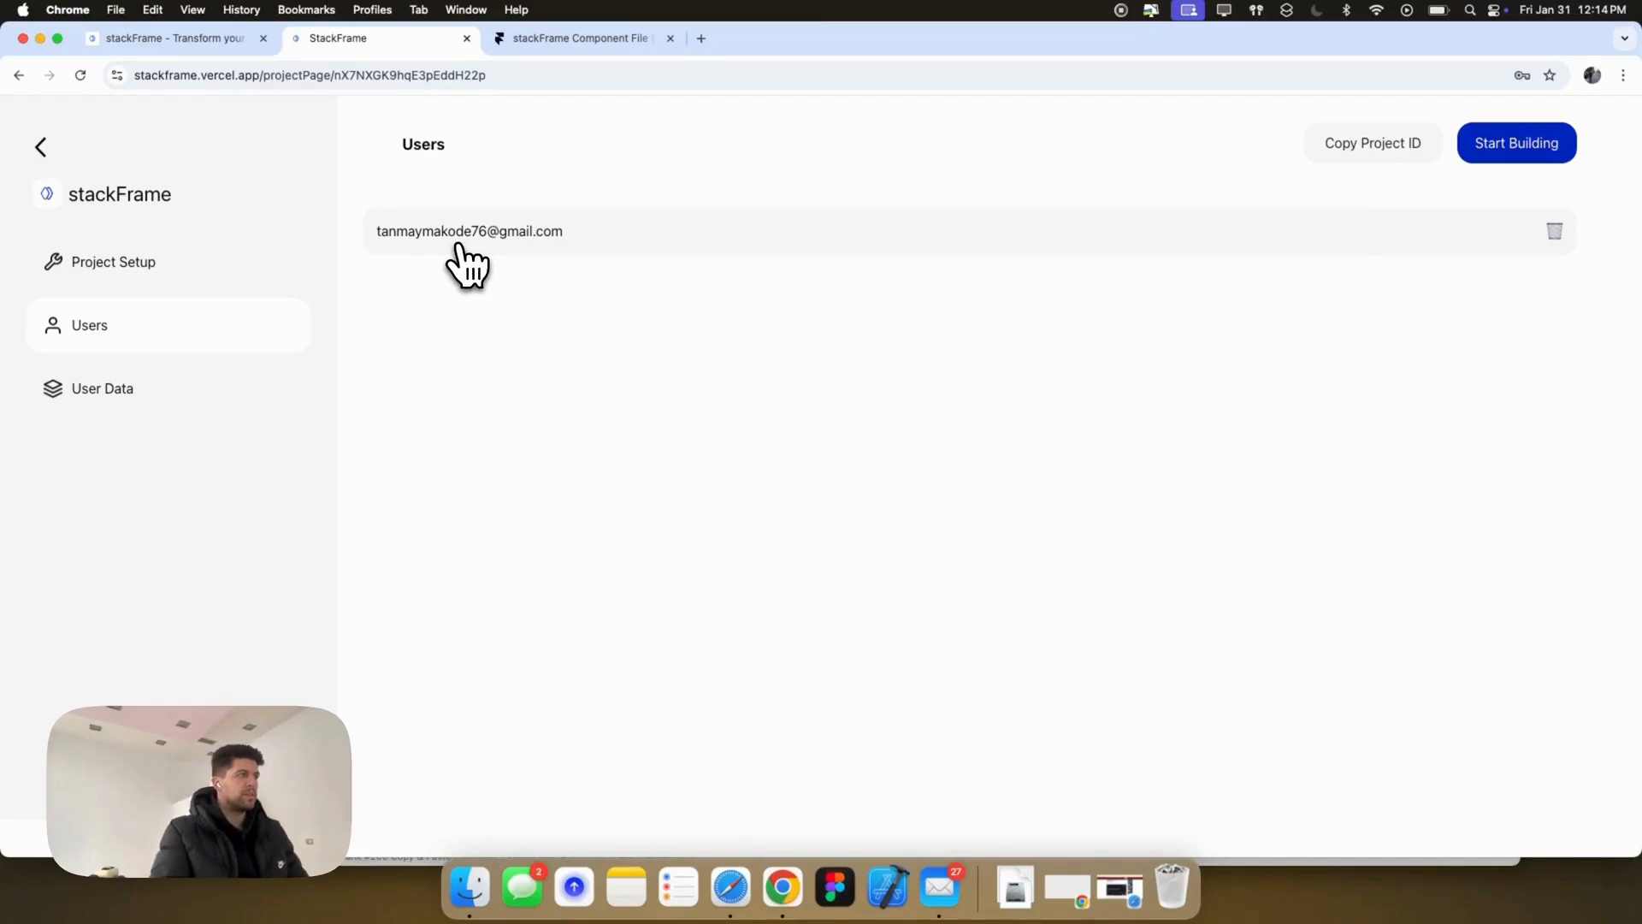
left_click(572, 46)
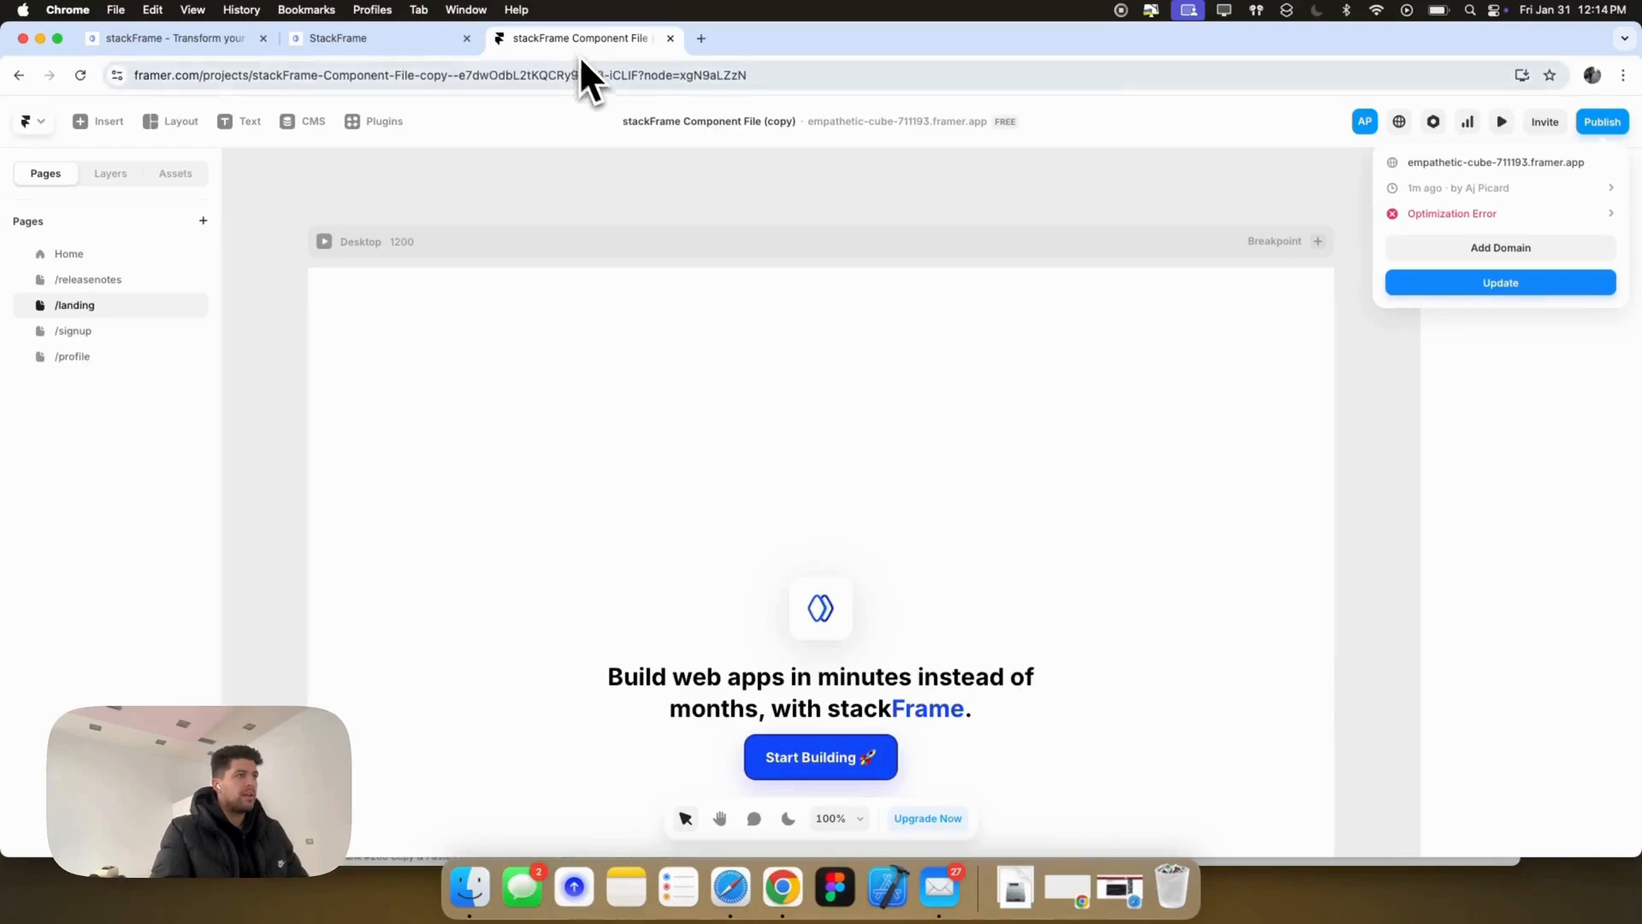
left_click(1501, 167)
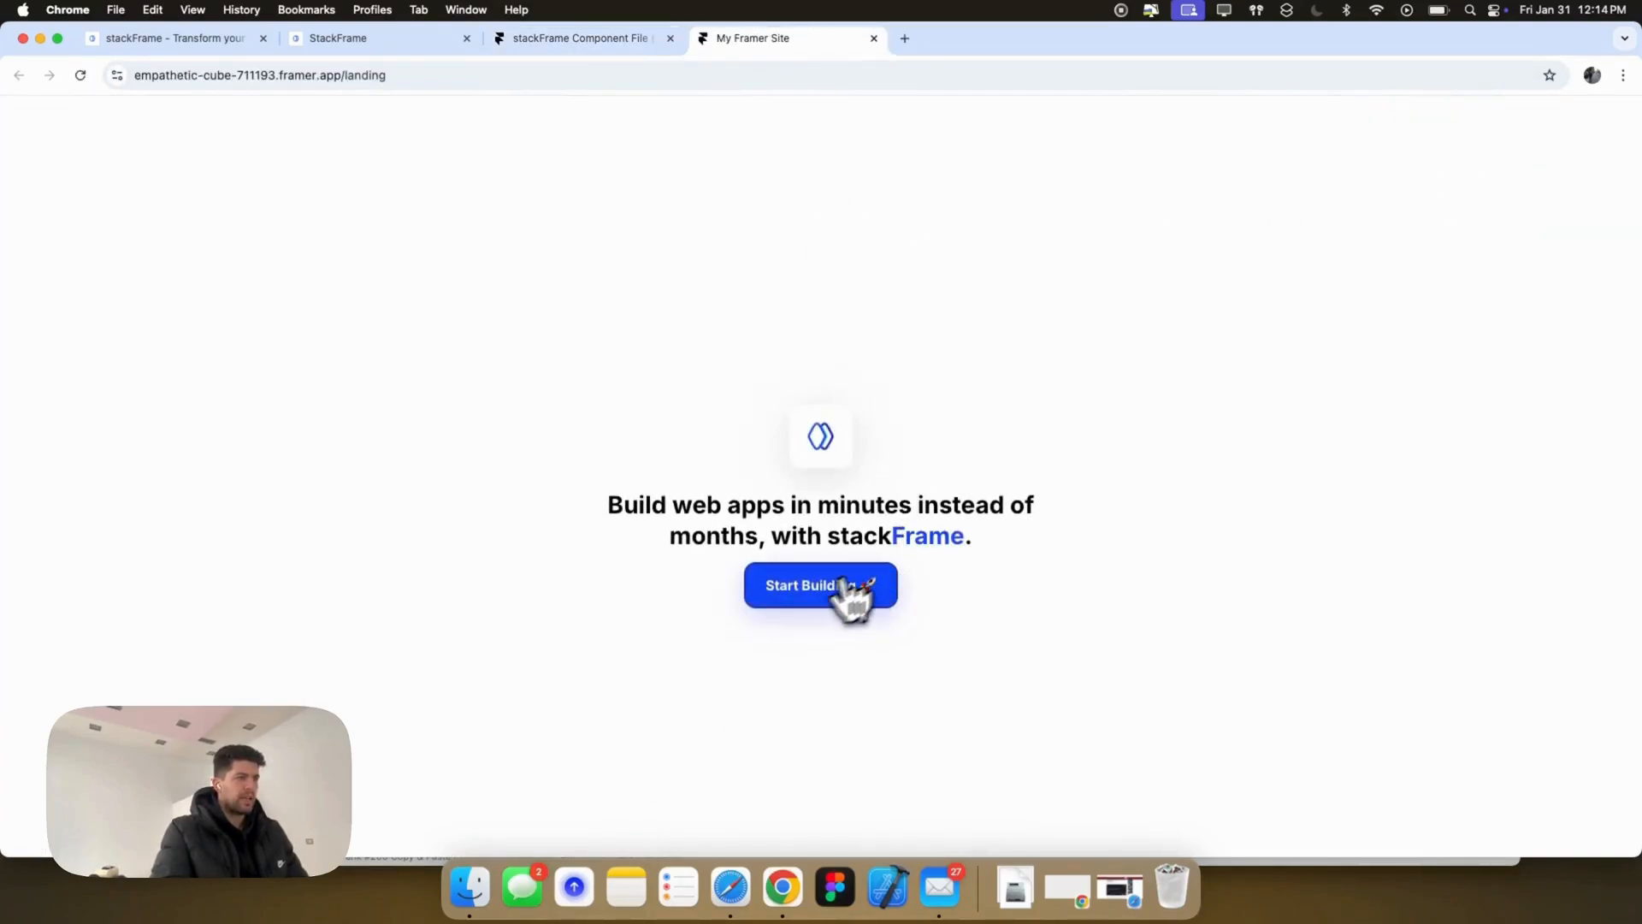
Step: Go to the live sign-up page, upload the figma icon as profile photo, and enter username FigmaUser1
left_click(808, 594)
left_click(806, 457)
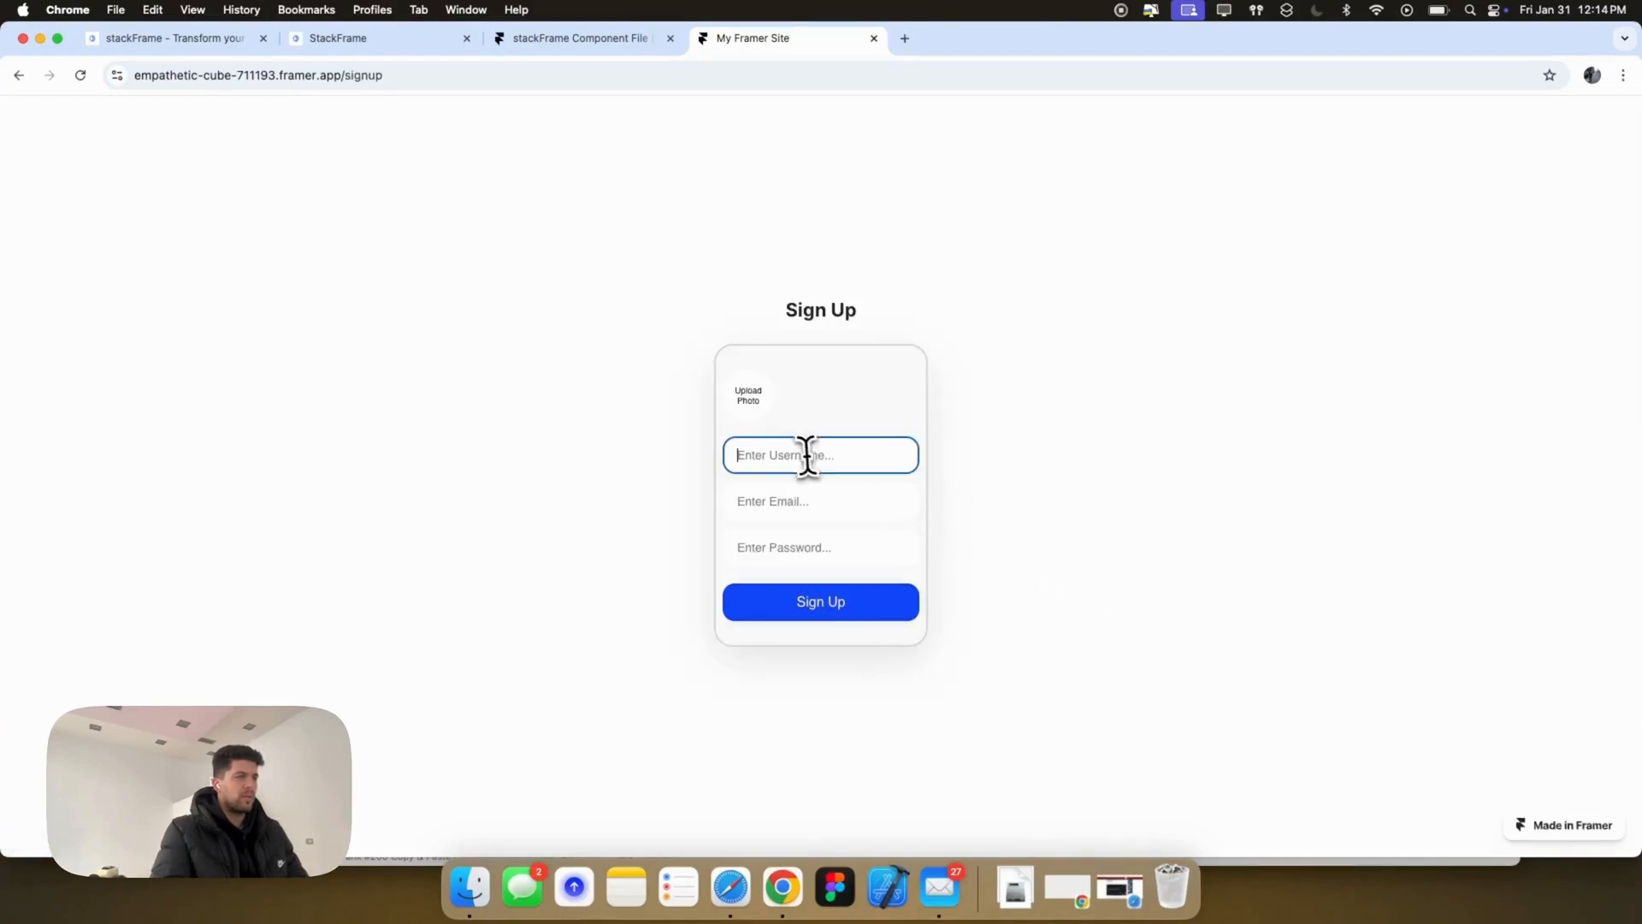
left_click(747, 393)
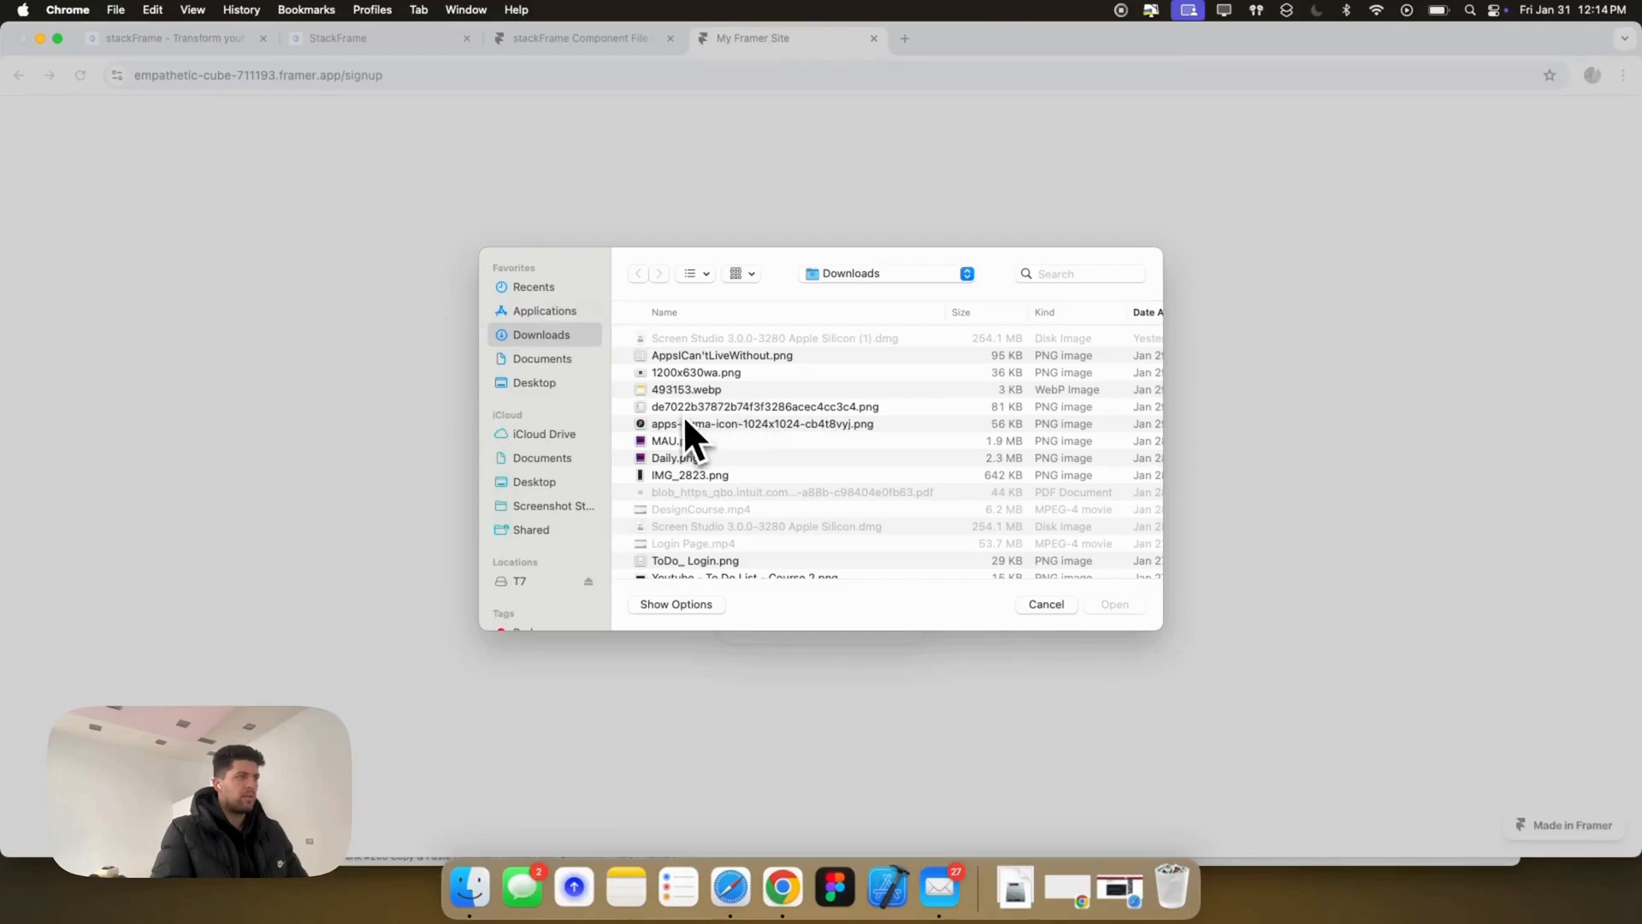
left_click(676, 425)
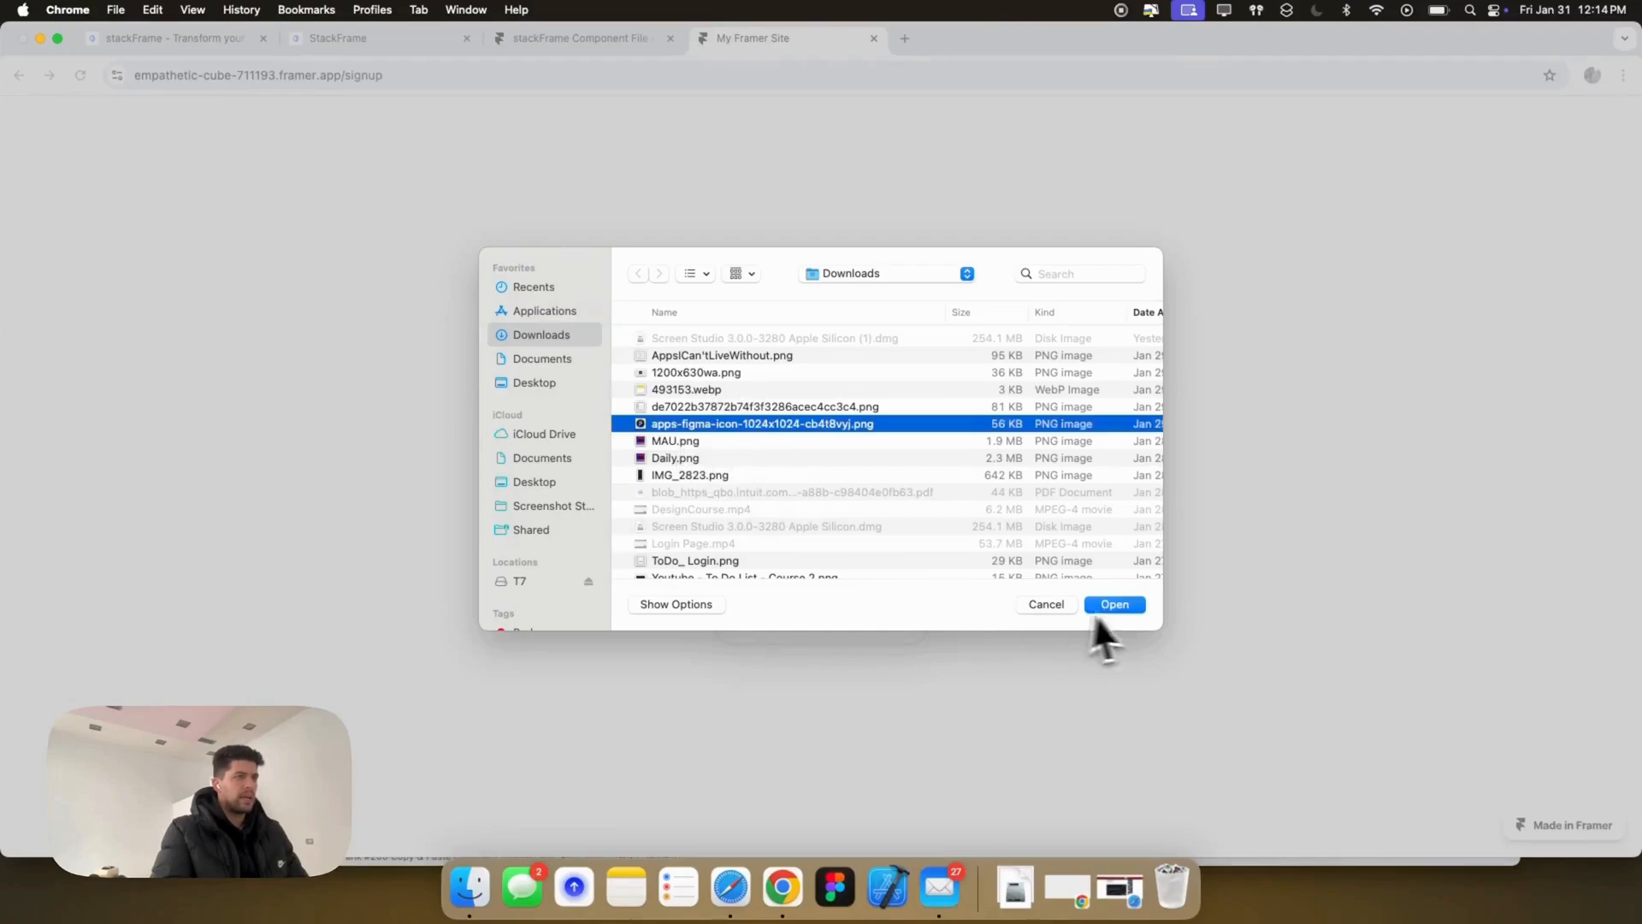
left_click(1103, 605)
left_click(809, 462)
type("Figma")
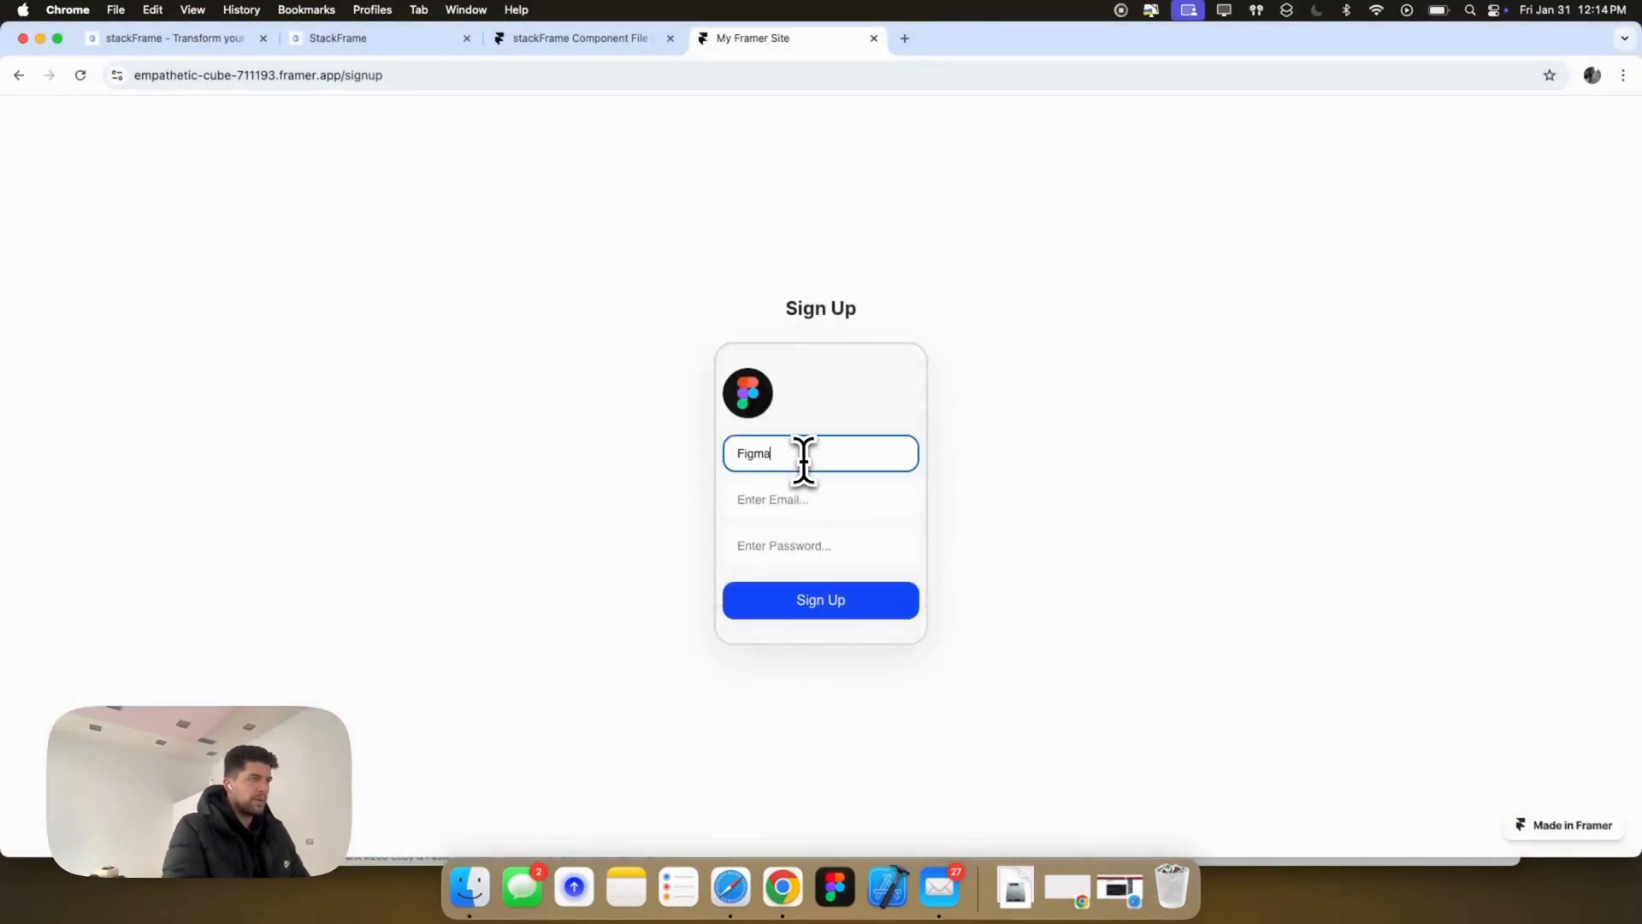
type("User")
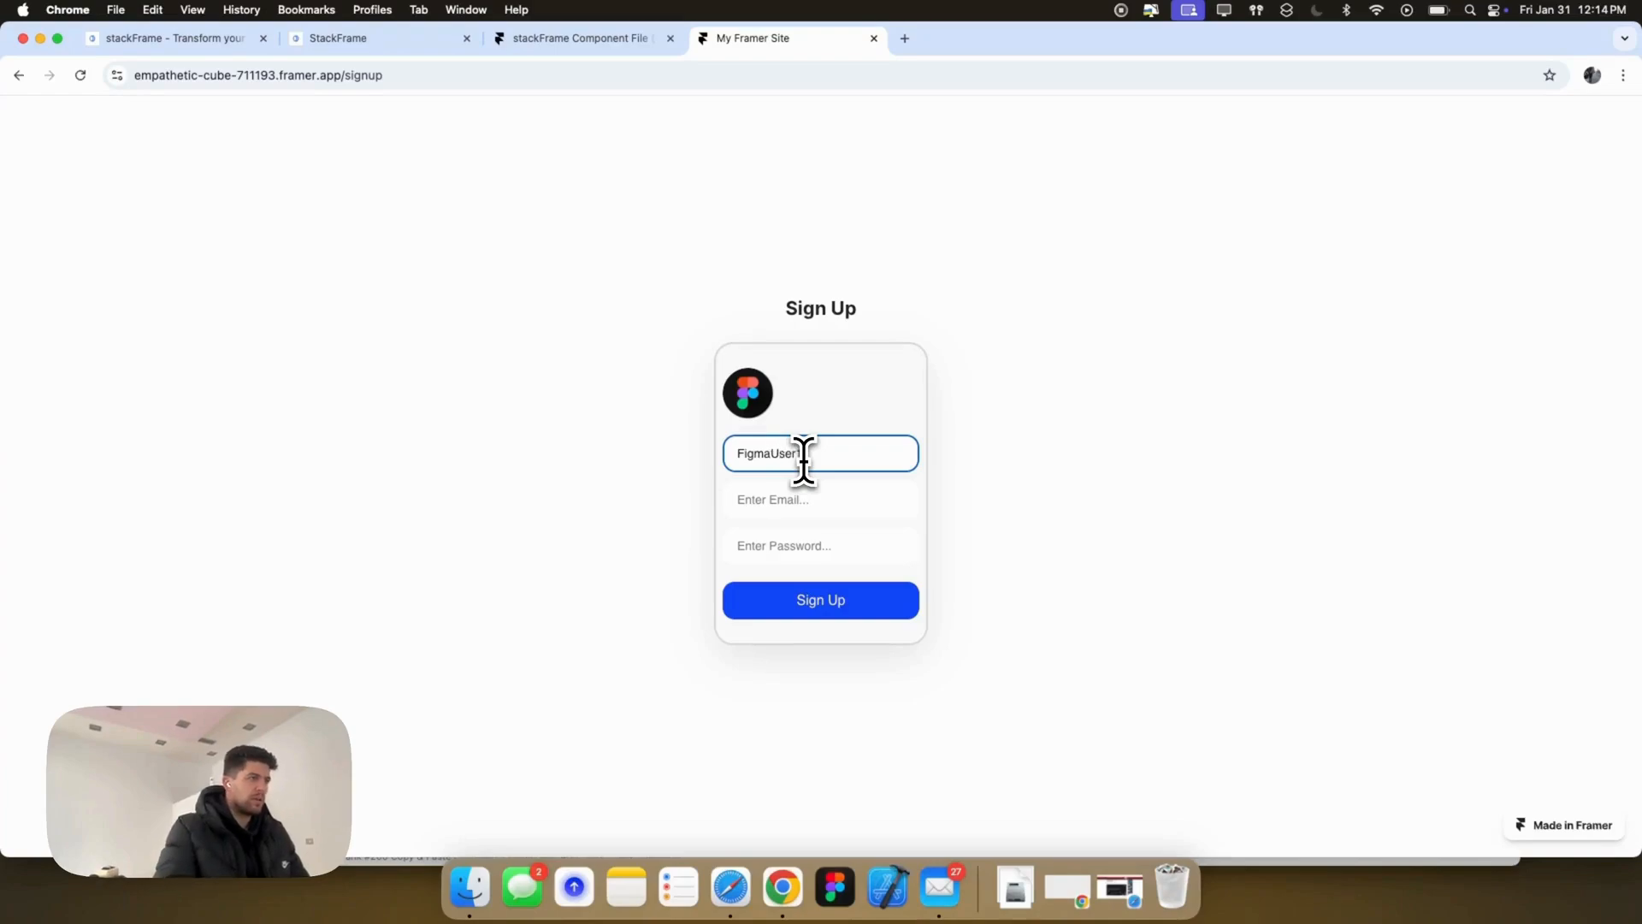
type("1")
Step: Fill in the email and password, submit, correct the email after the error, and sign up again
left_click(823, 494)
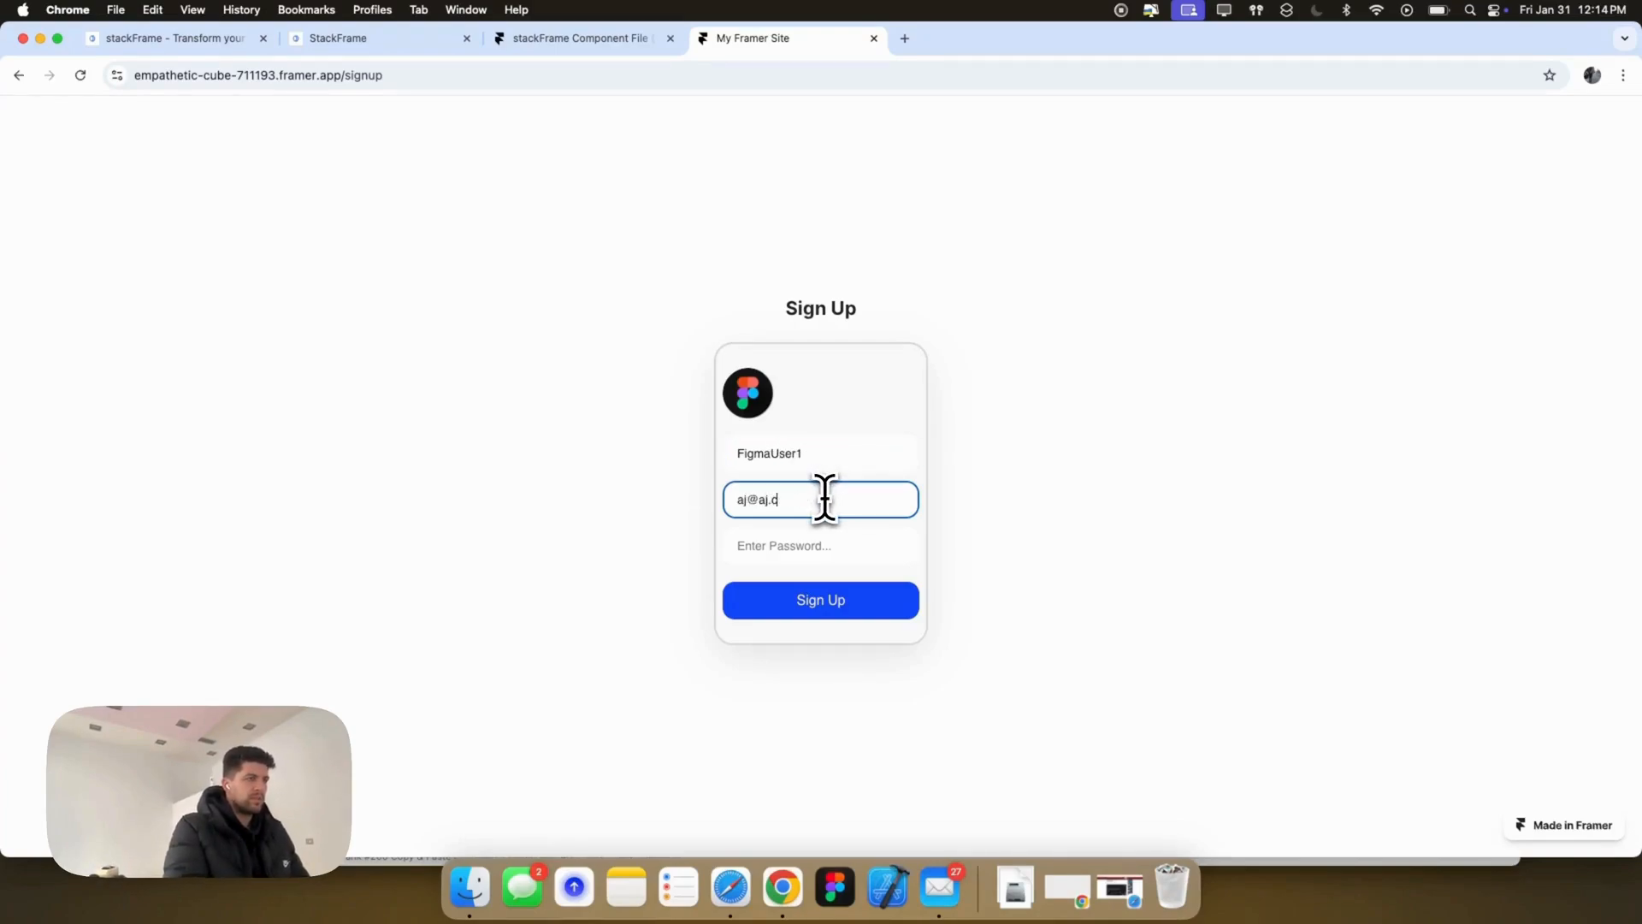
left_click(809, 542)
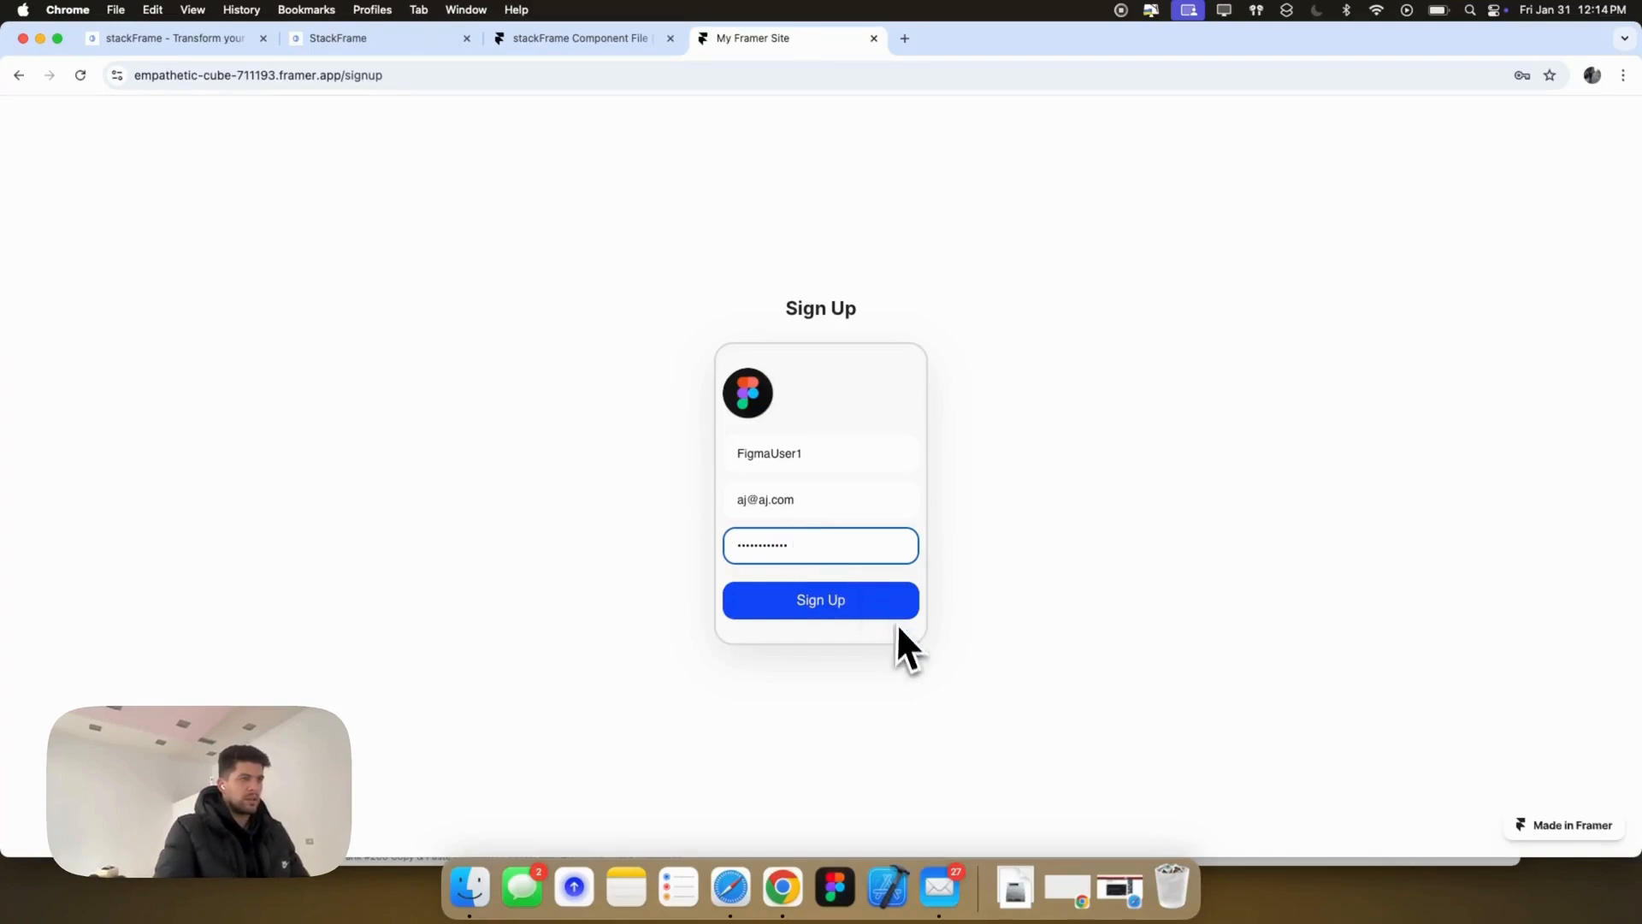
left_click(853, 609)
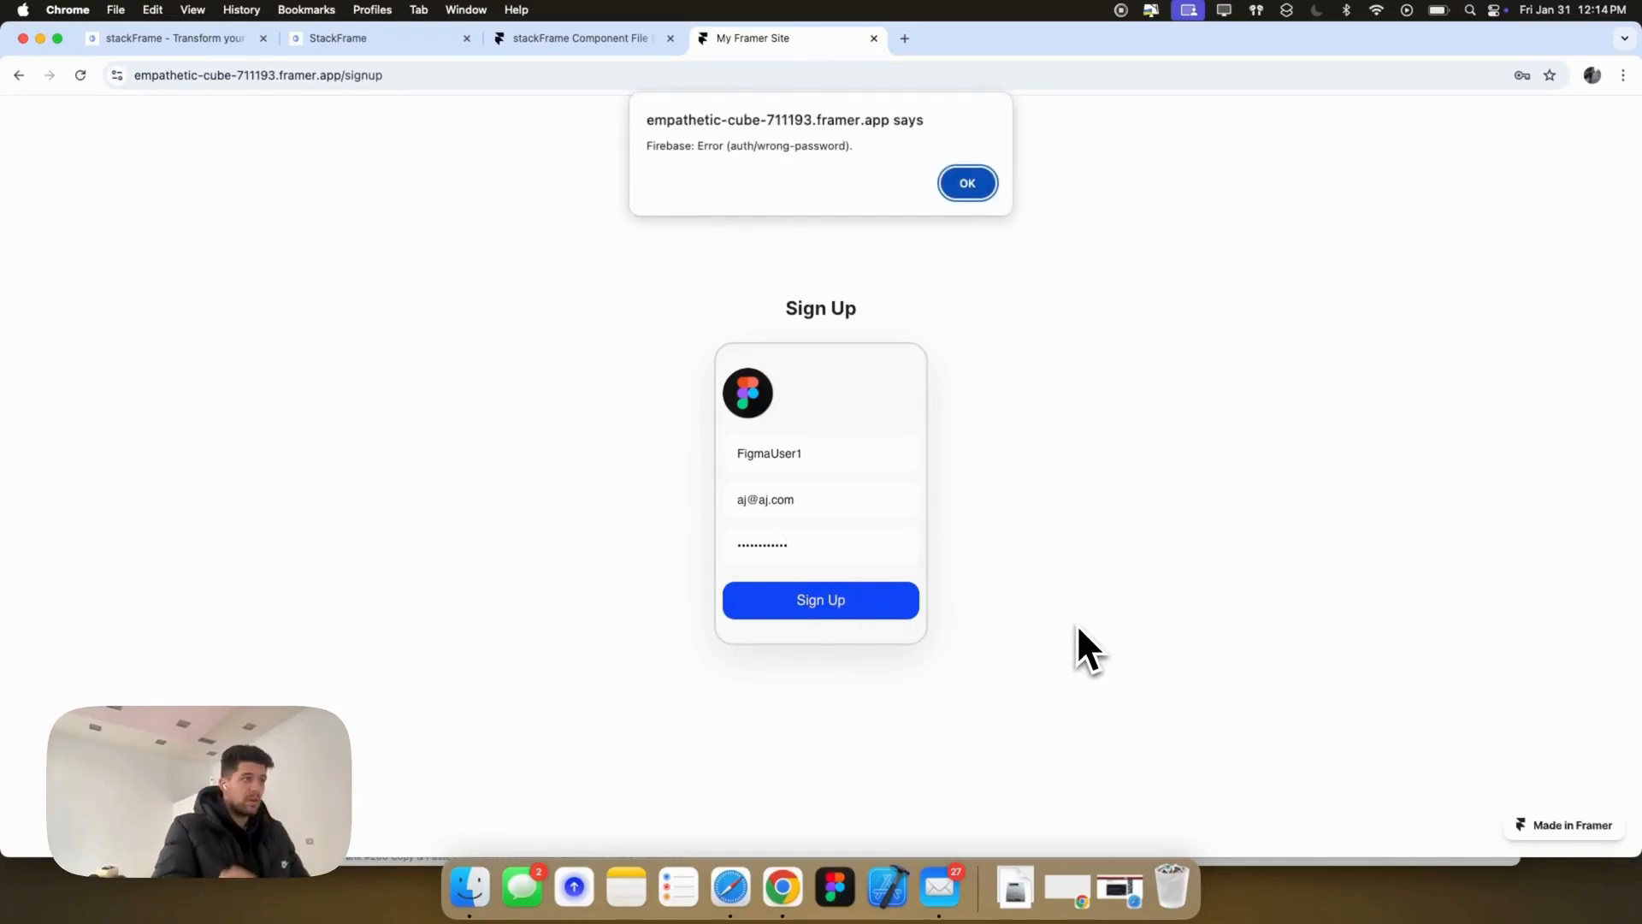
left_click(962, 186)
left_click(793, 500)
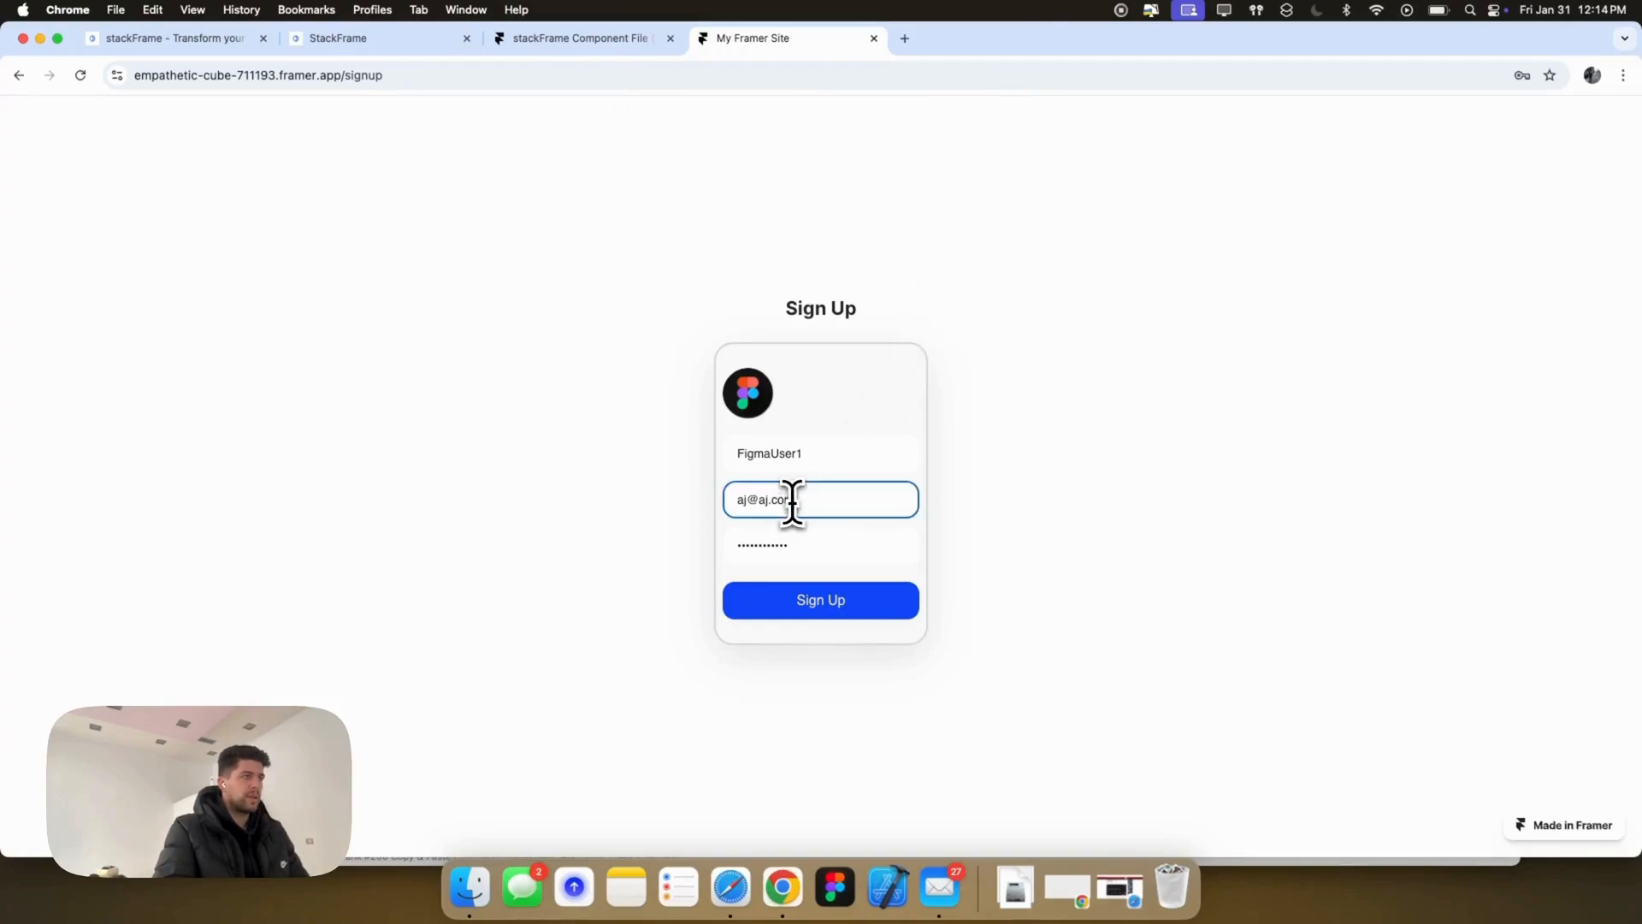
triple_click(793, 501)
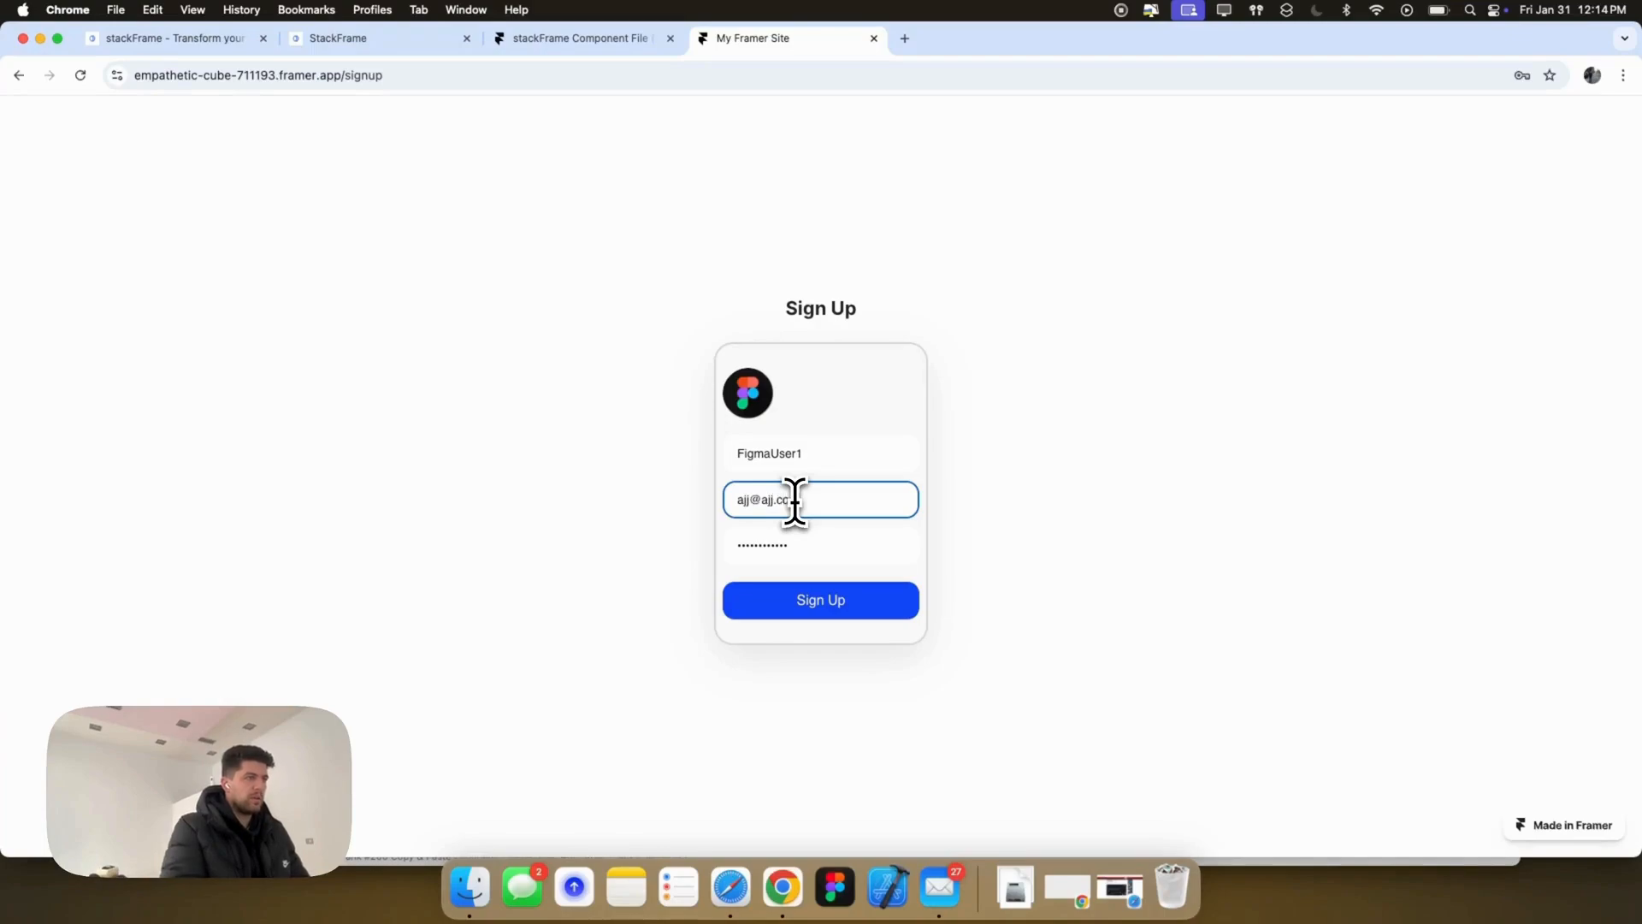
left_click(834, 609)
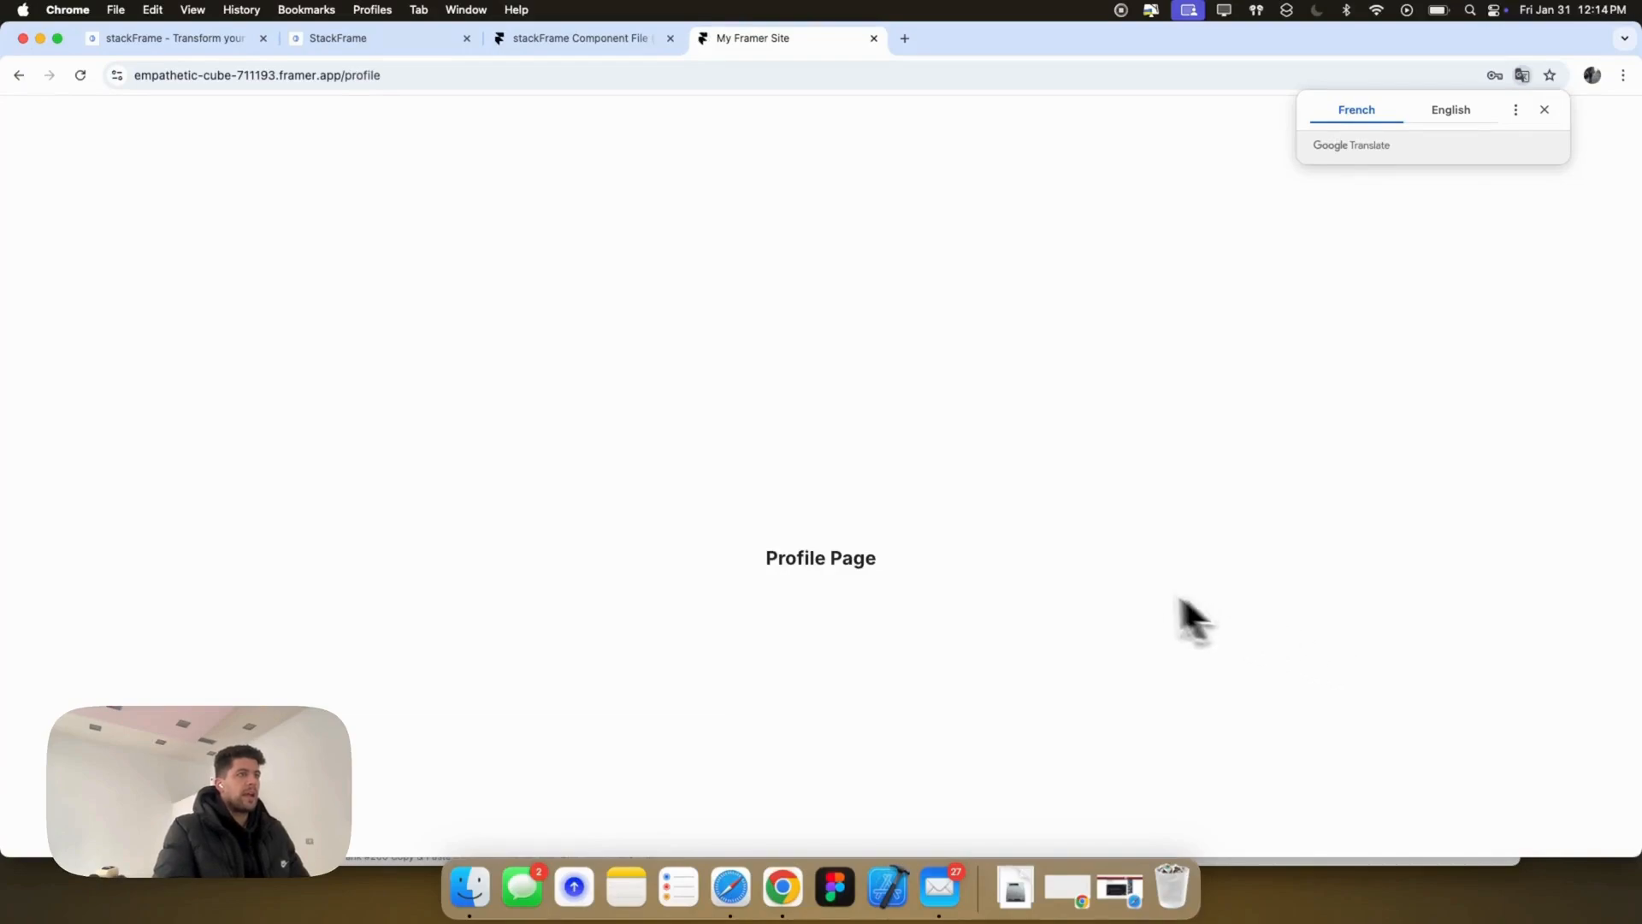
Step: Dismiss the translation prompt, review the resulting Profile Page, and return to the stackFrame dashboard
left_click(1544, 110)
scroll(1142, 411, "down", 1)
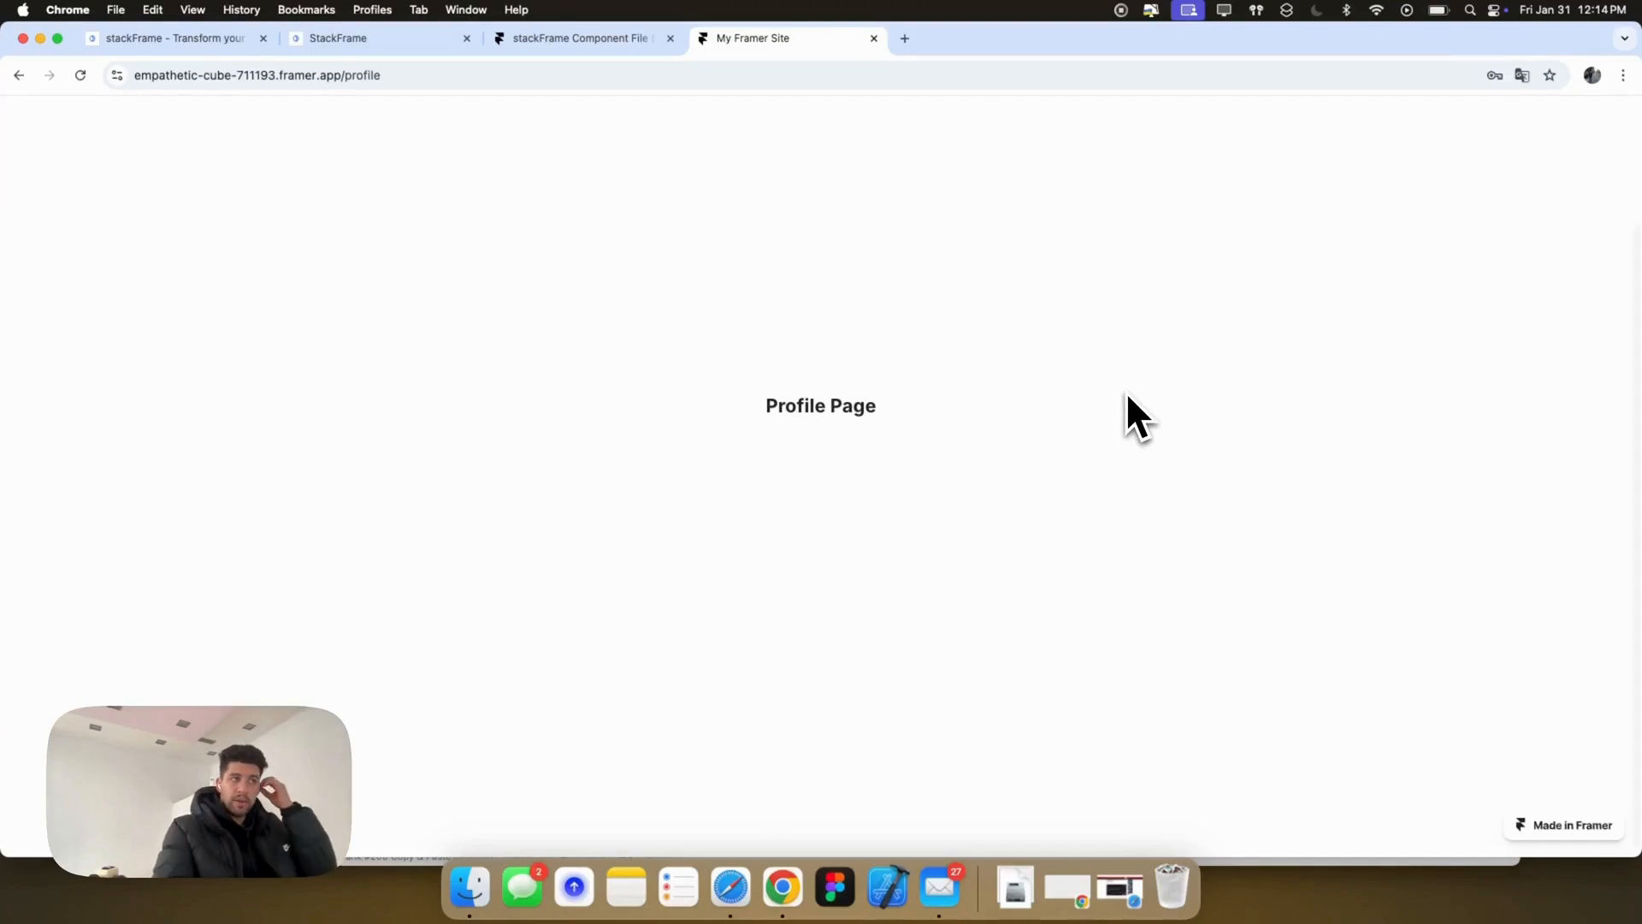
scroll(1103, 400, "up", 1)
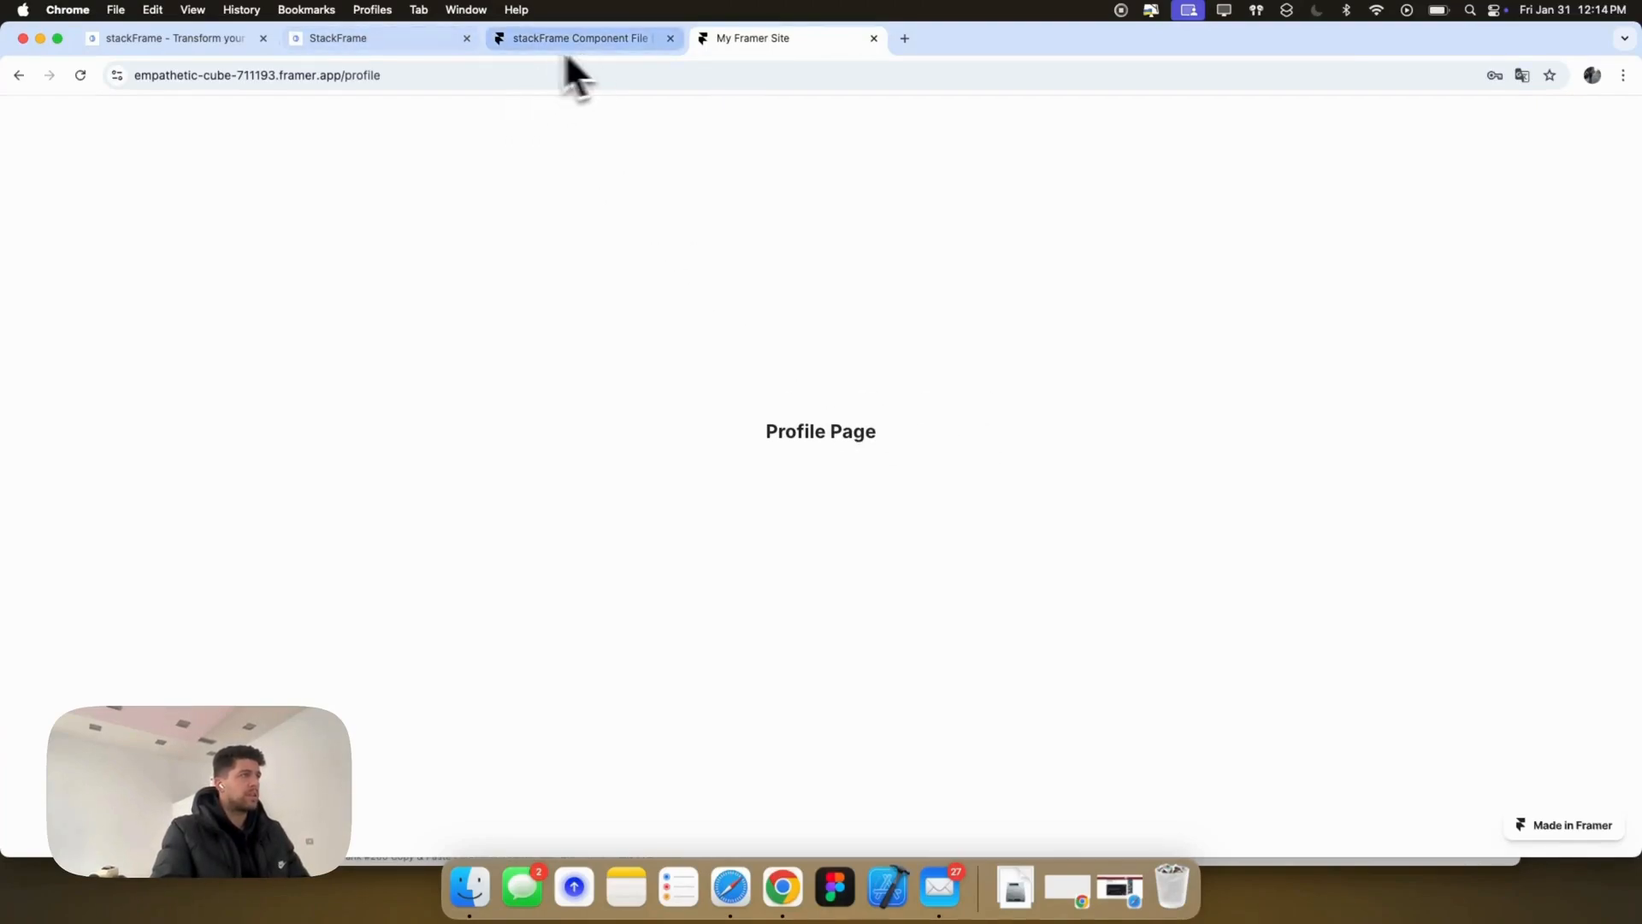
left_click(398, 39)
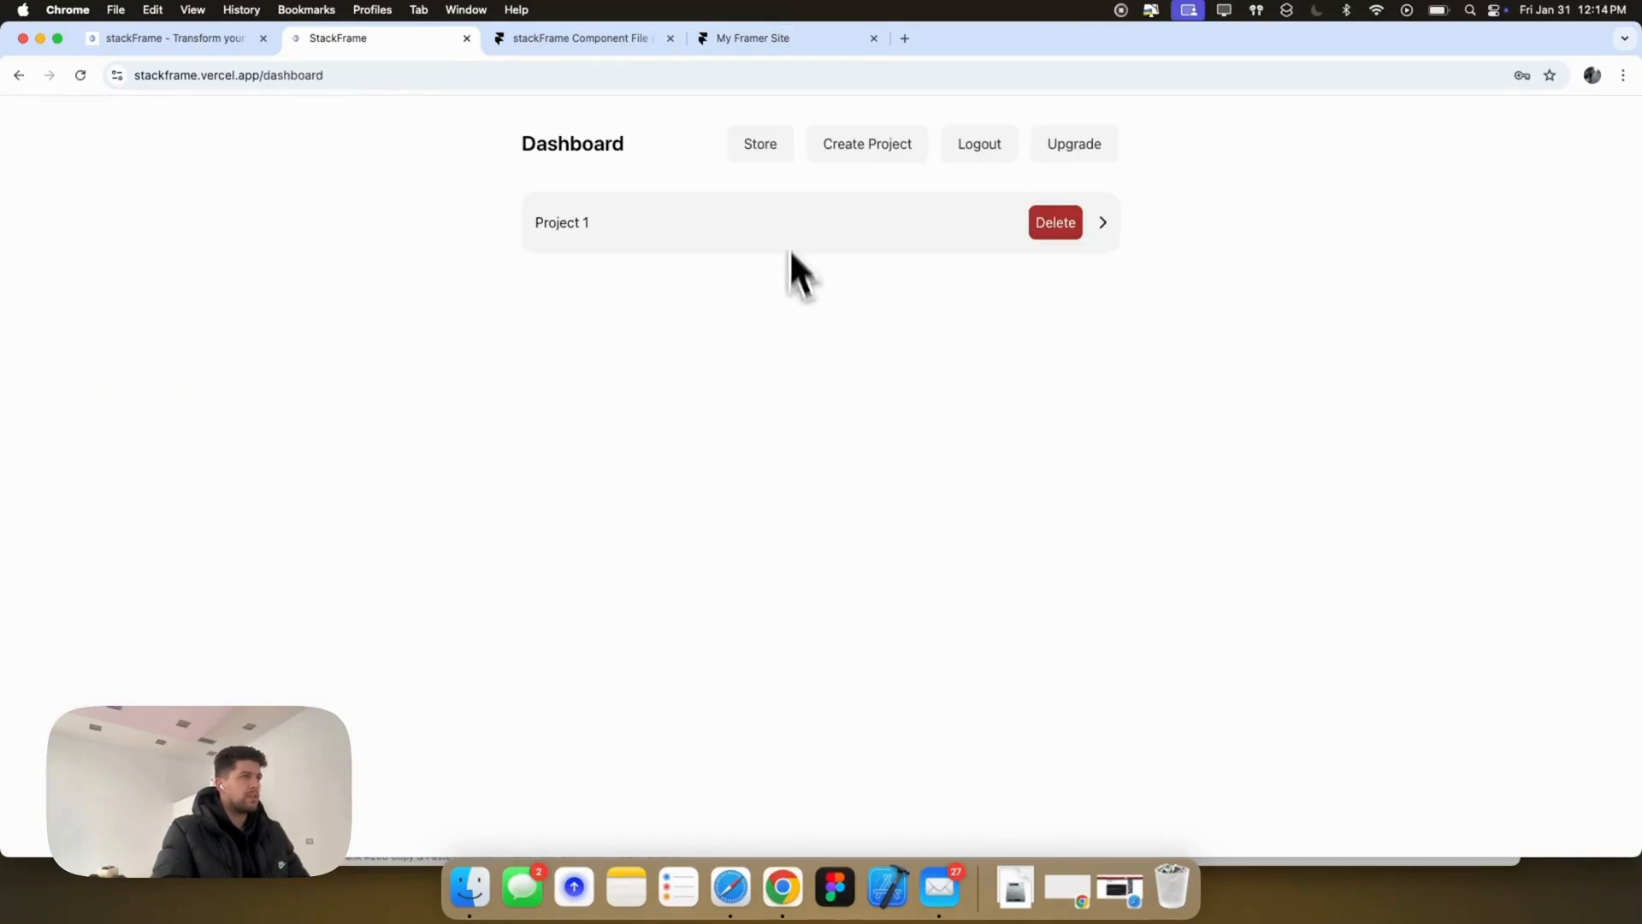
Step: Reopen Project 1's Users list in stackFrame to see the new account, then return to Framer
left_click(625, 229)
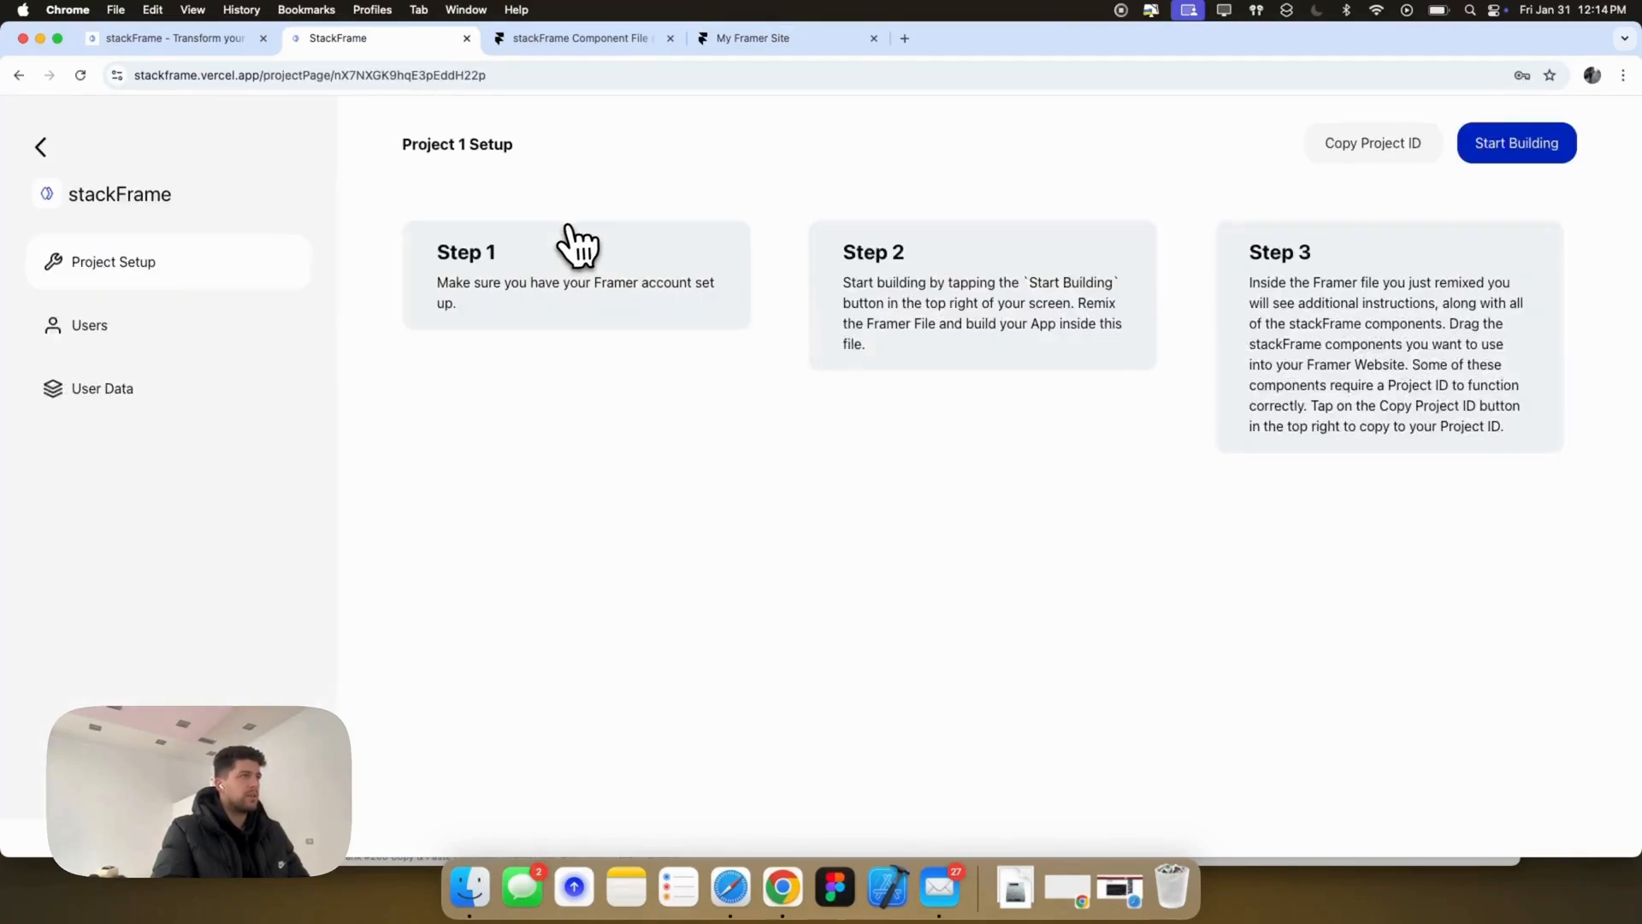
left_click(307, 325)
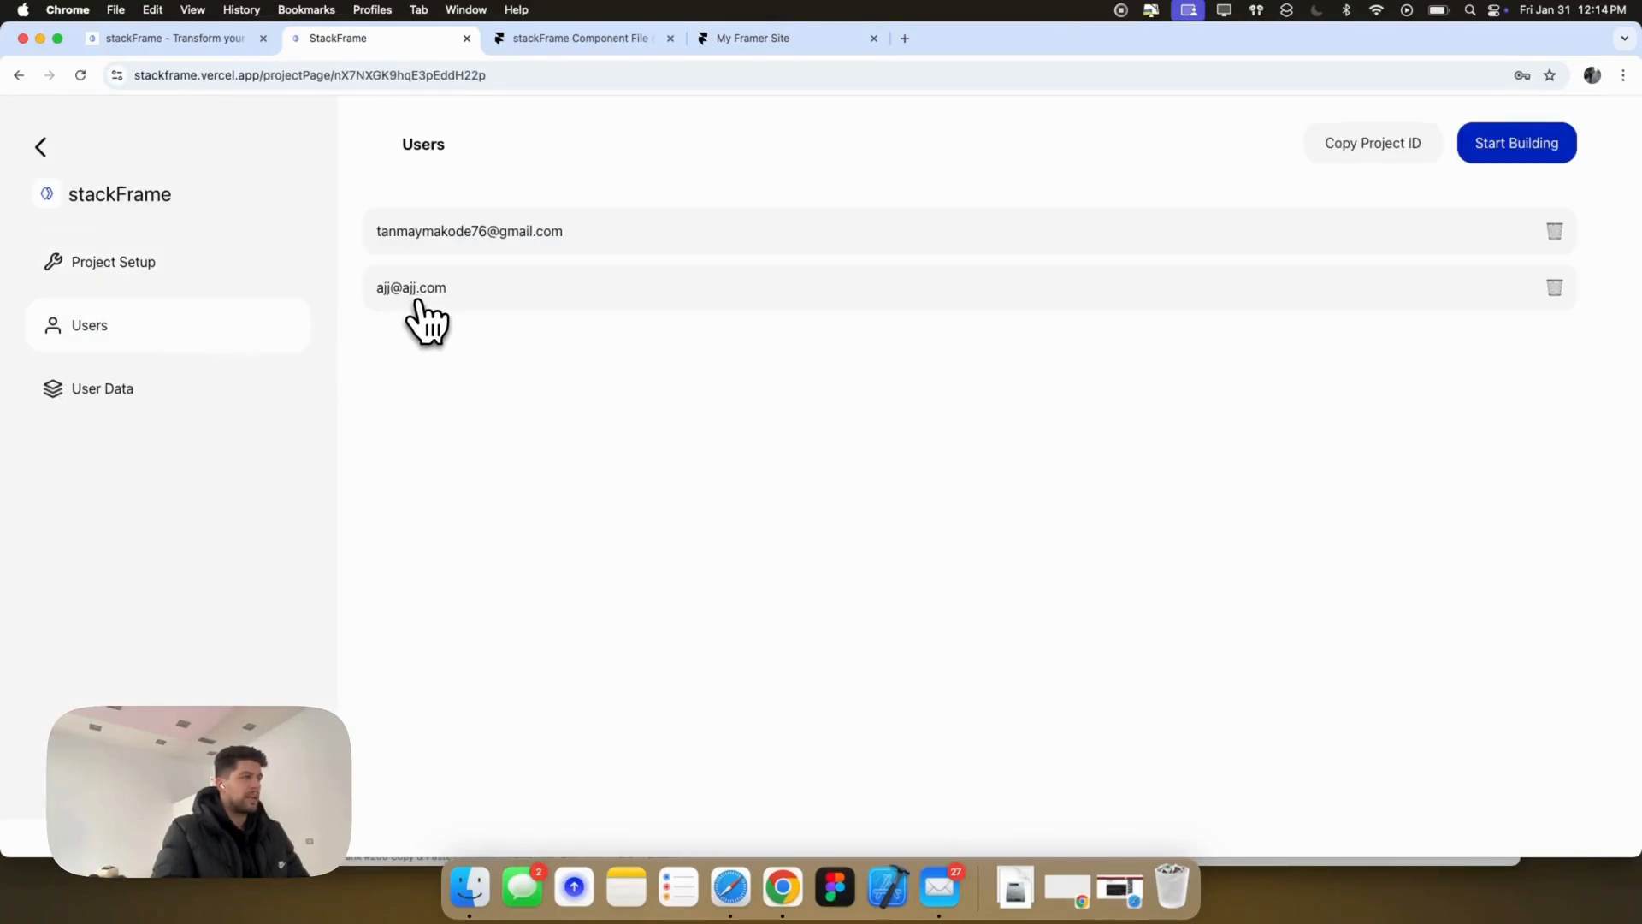
left_click(561, 44)
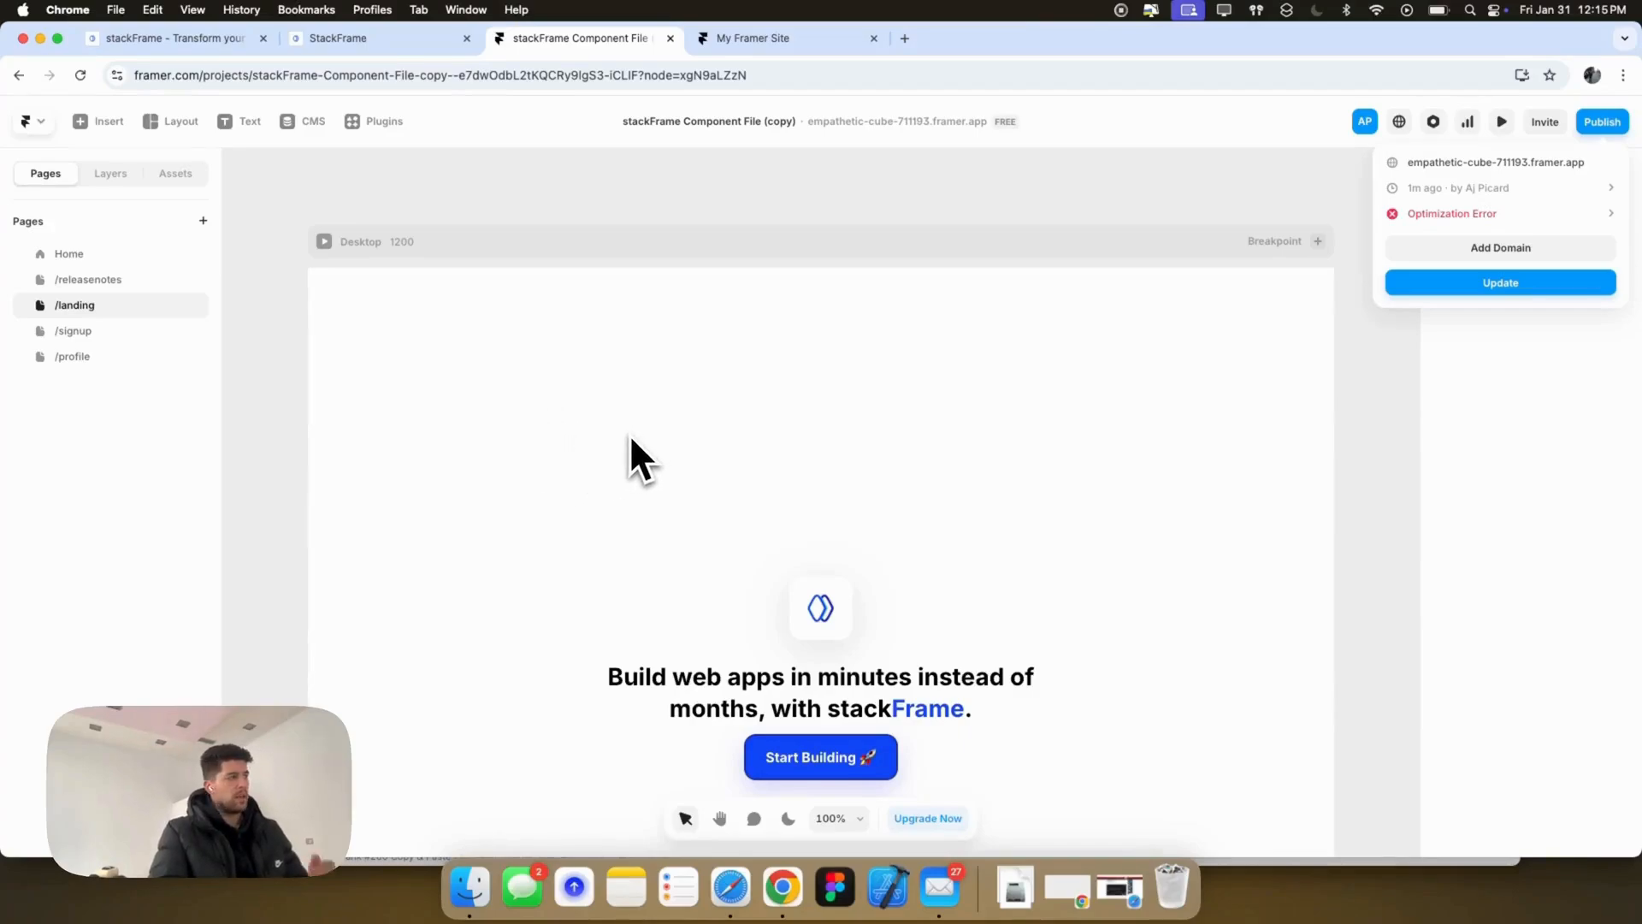
Step: Review the /signup and /profile pages, then show Assets with the Homebase folder collapsed
scroll(949, 560, "down", 3)
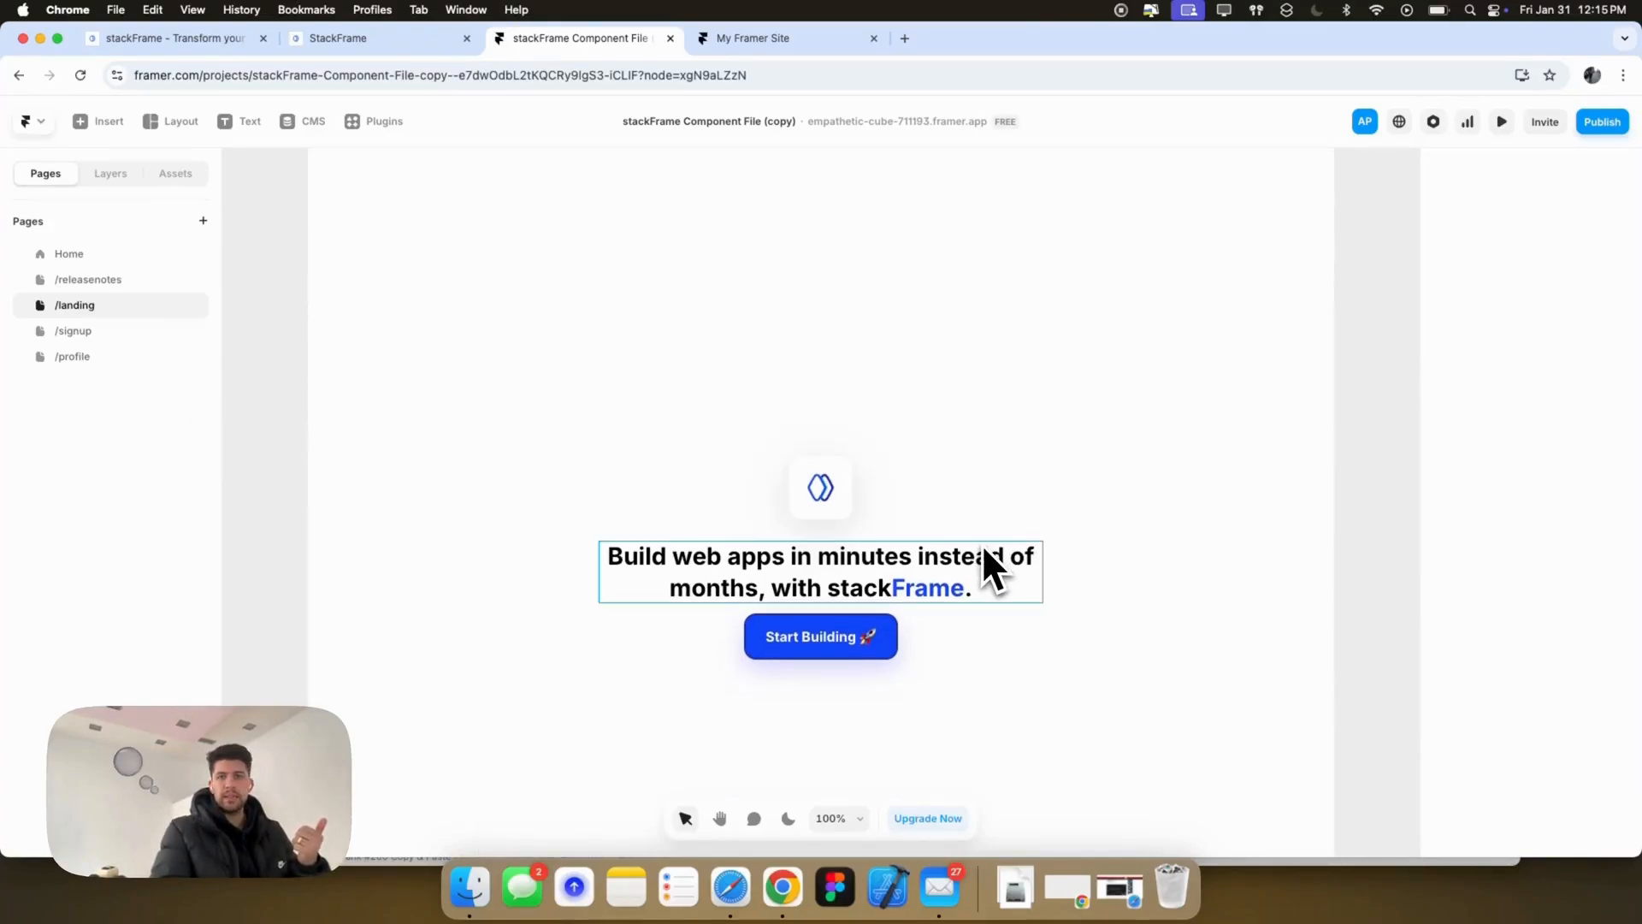
left_click(107, 334)
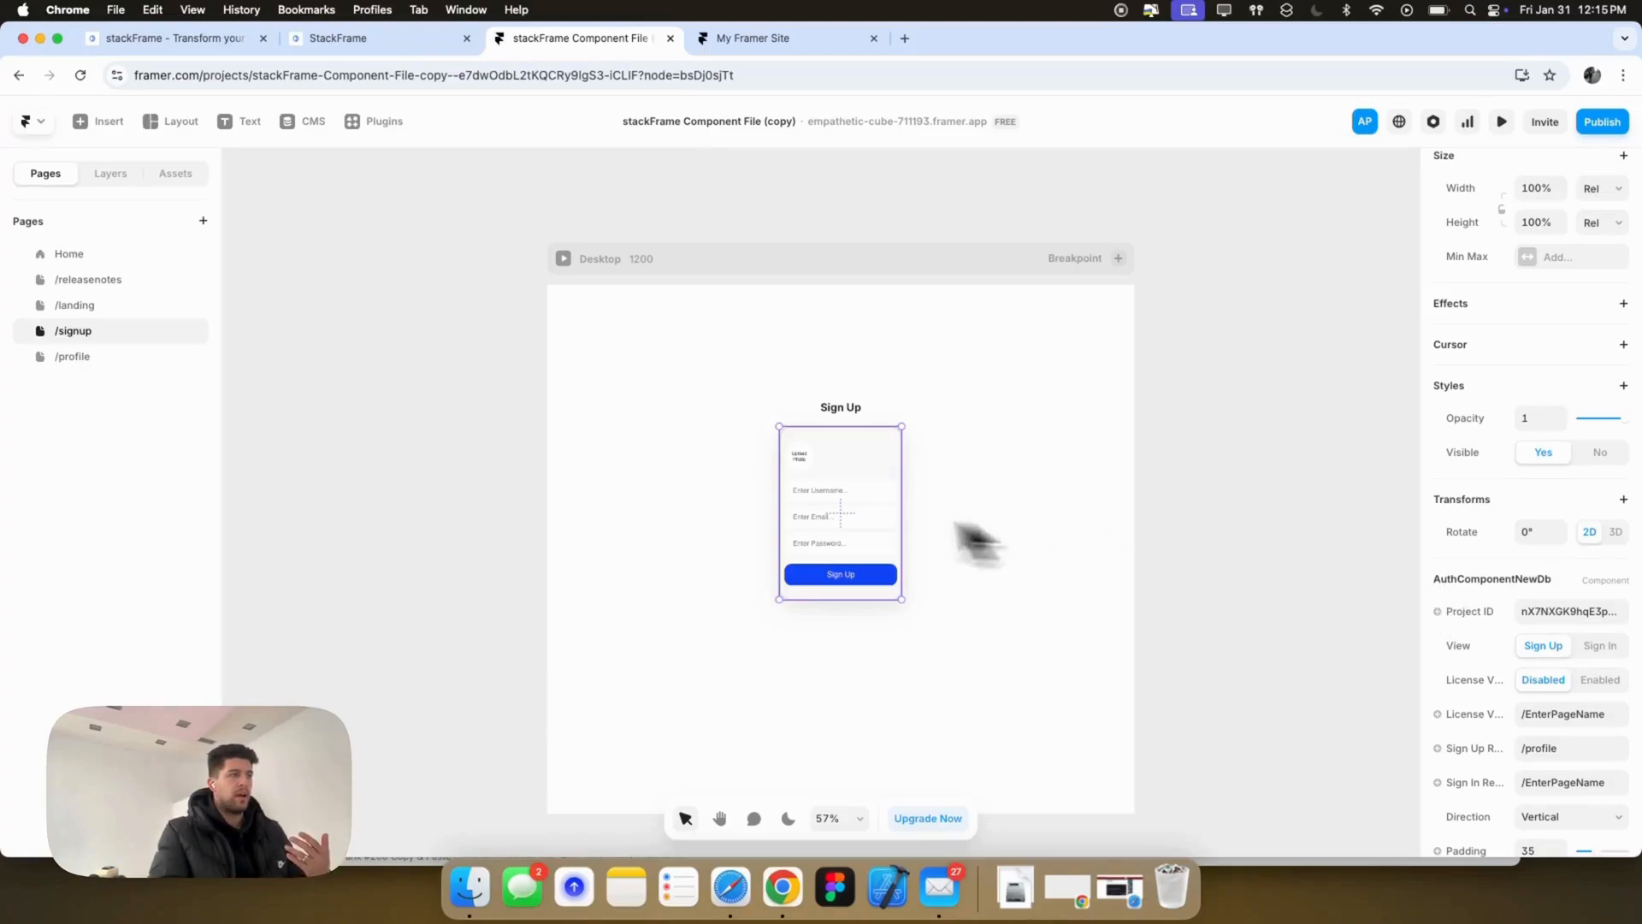
left_click(79, 357)
scroll(844, 524, "down", 2)
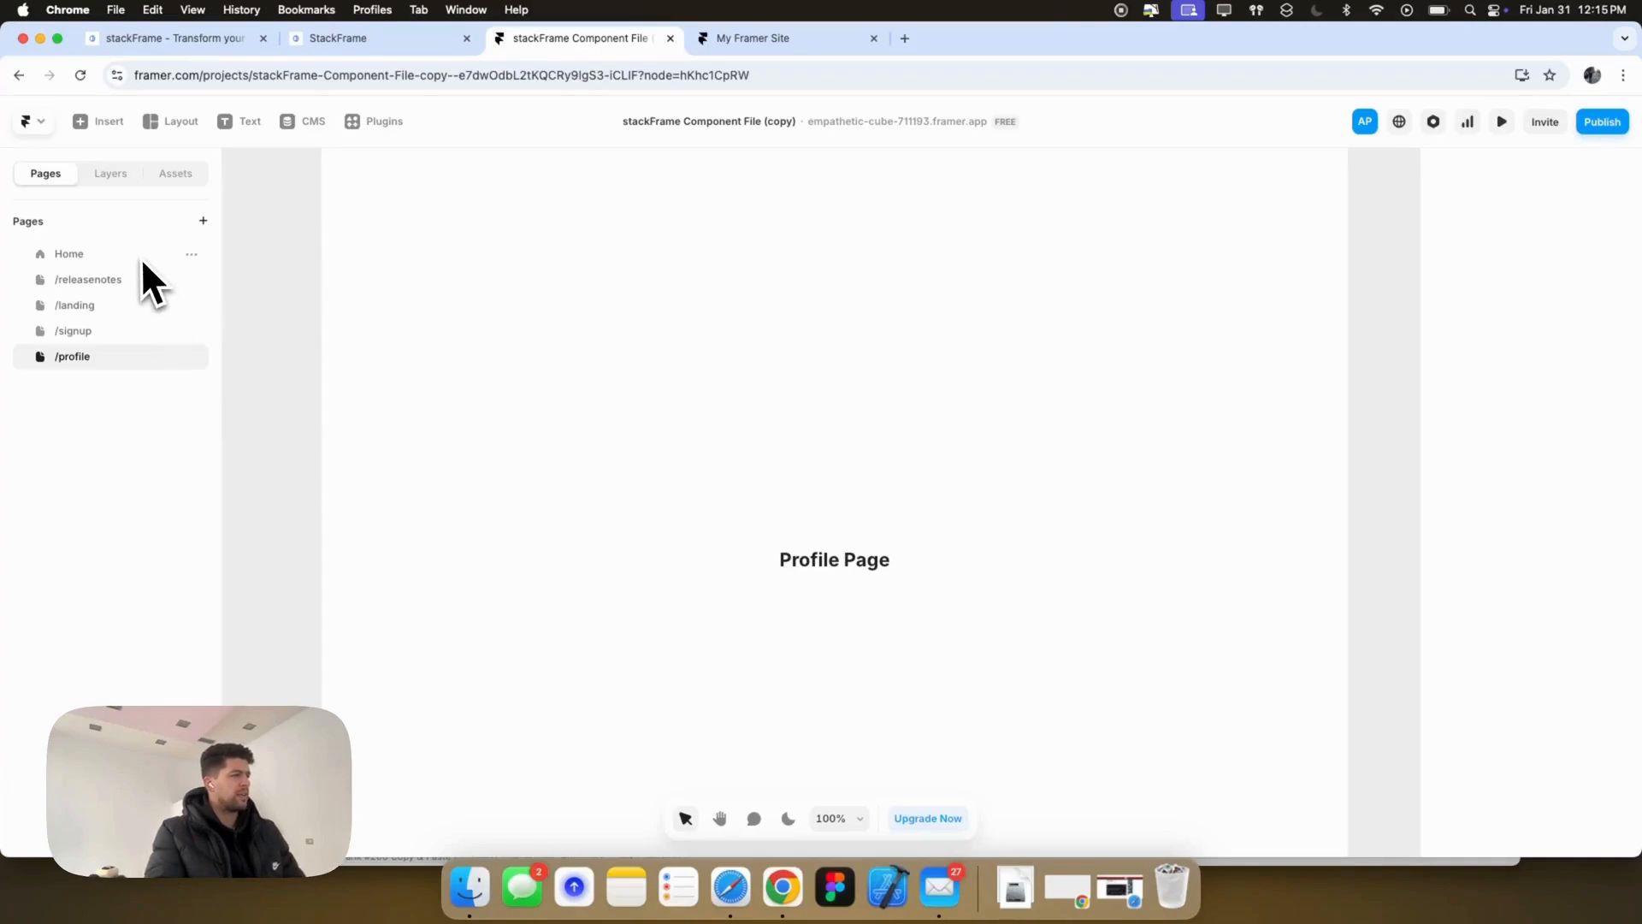
left_click(176, 172)
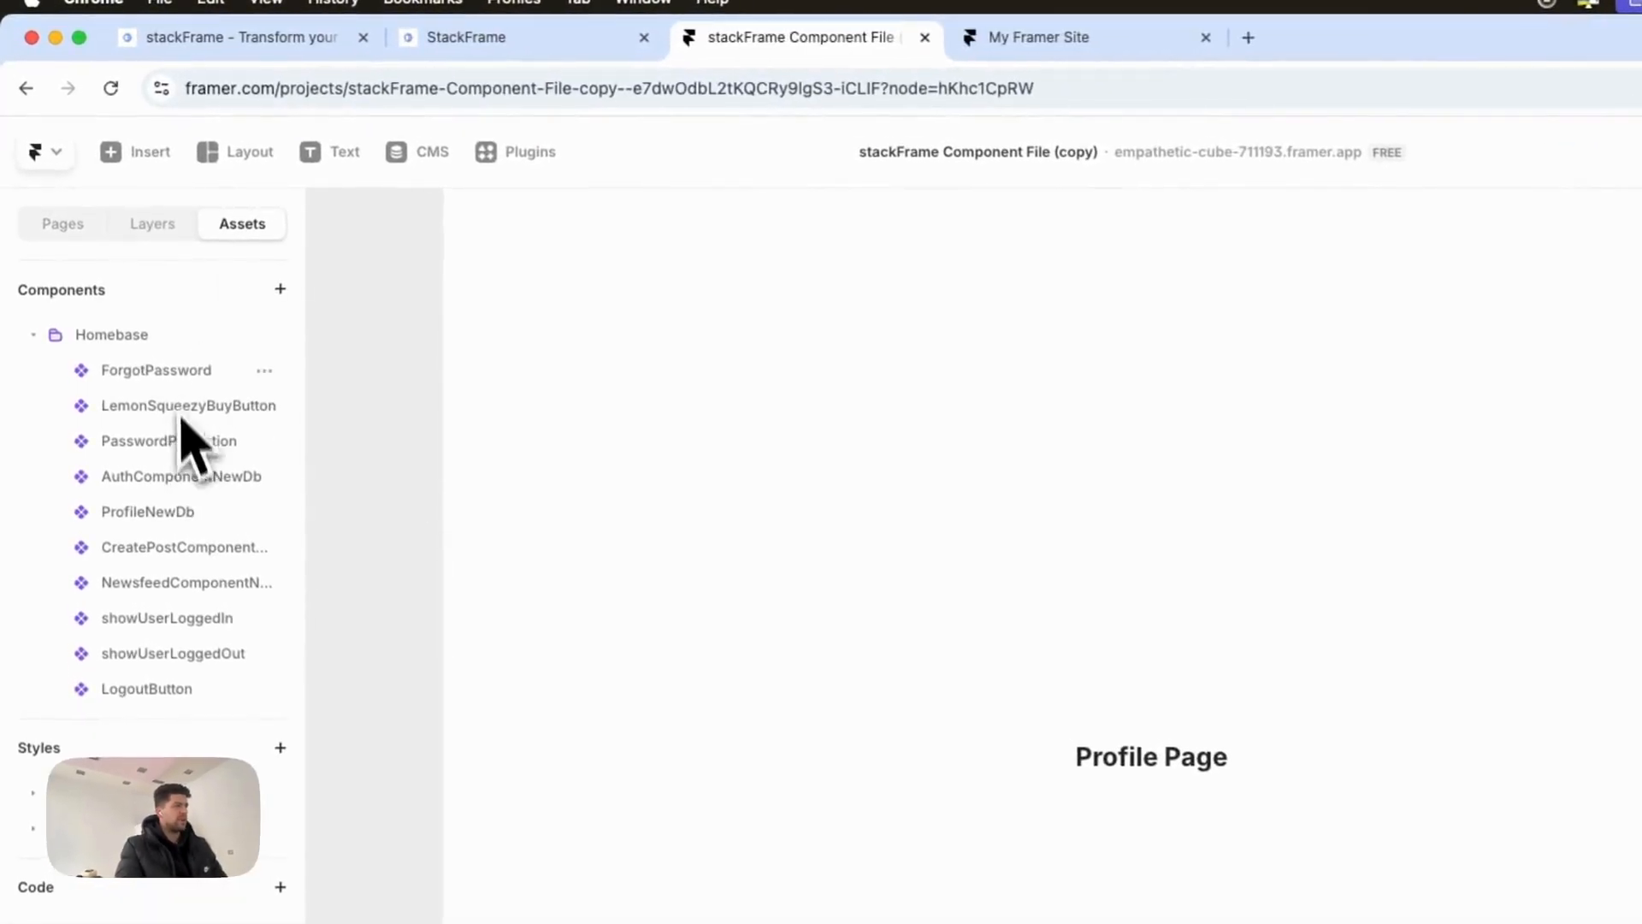
left_click(36, 340)
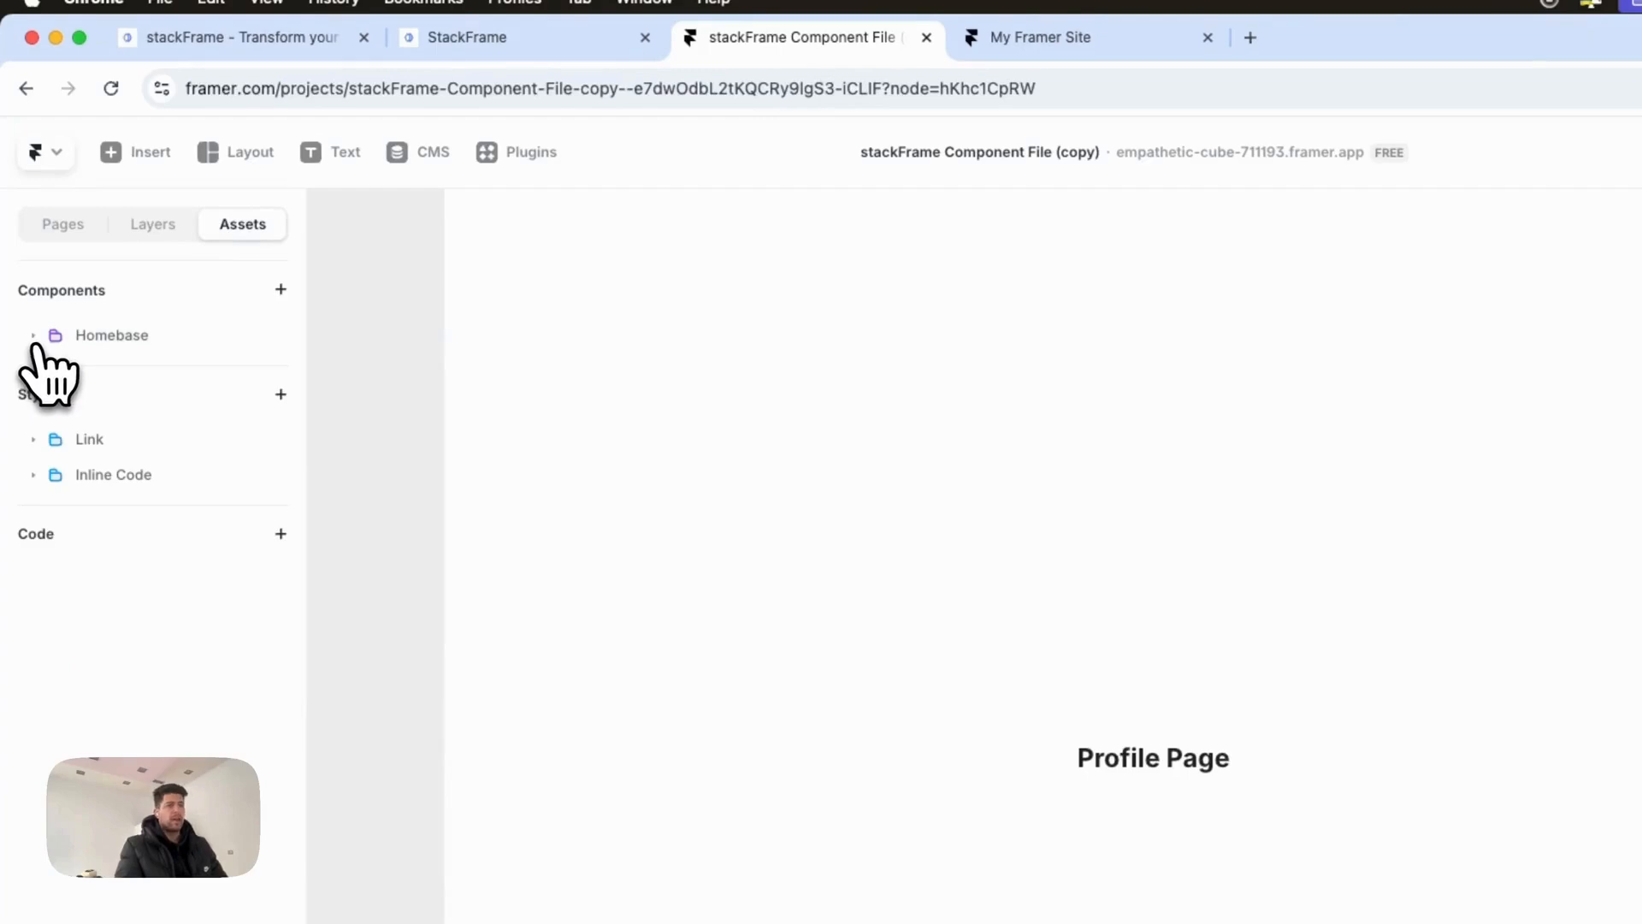